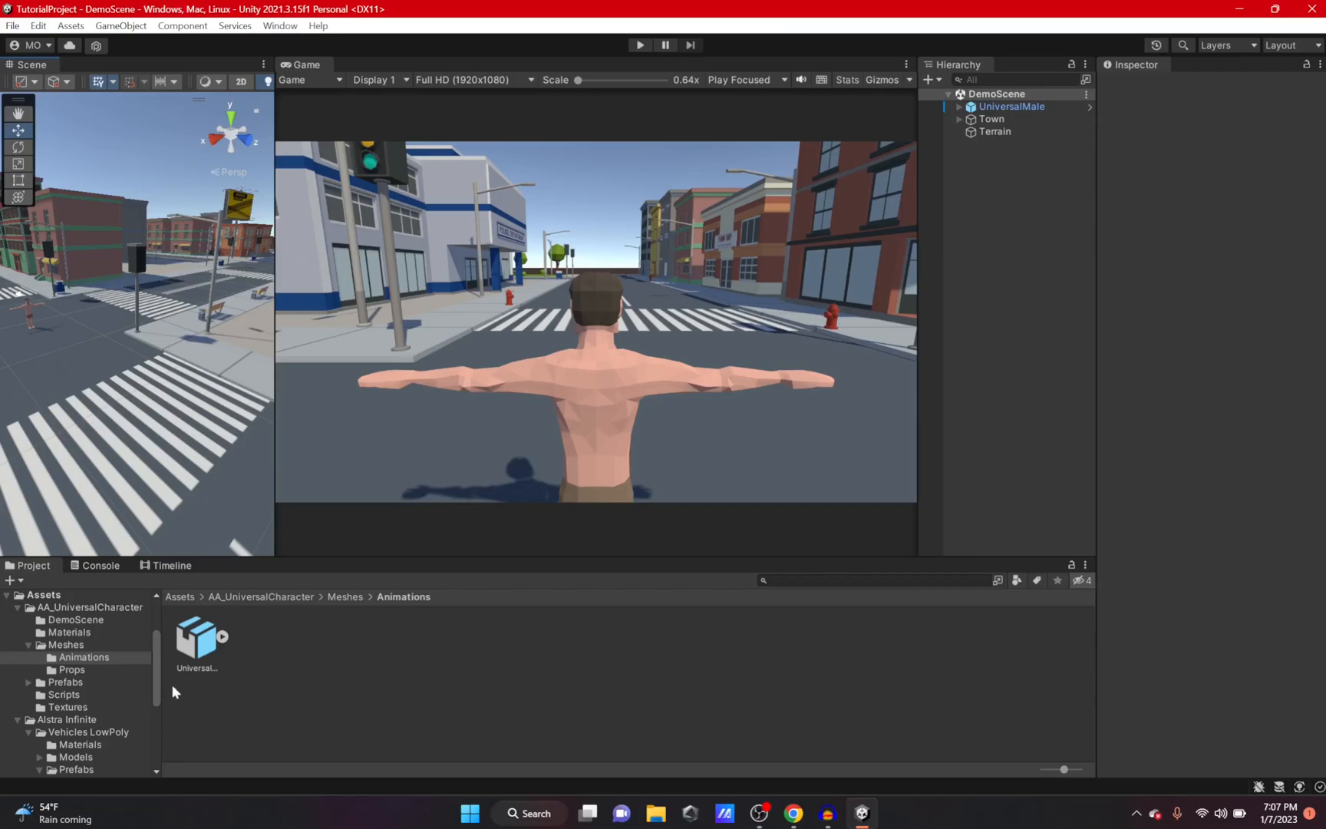
Show the project's root Assets folder and widen the Scene view
{"action": "left_click", "coordinate": [180, 596]}
{"action": "left_click_drag", "start_coordinate": [274, 351], "coordinate": [506, 351]}
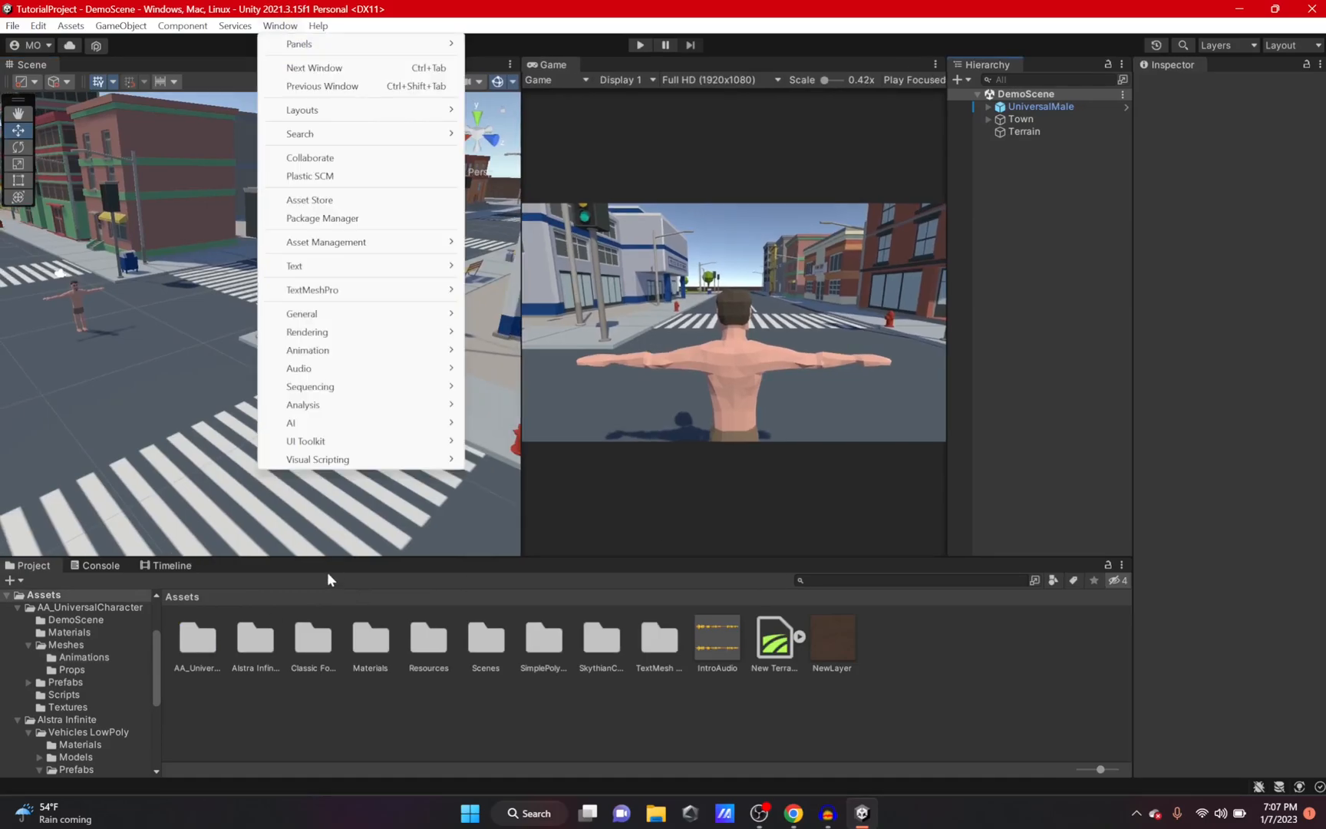
{"action": "left_click", "coordinate": [329, 574]}
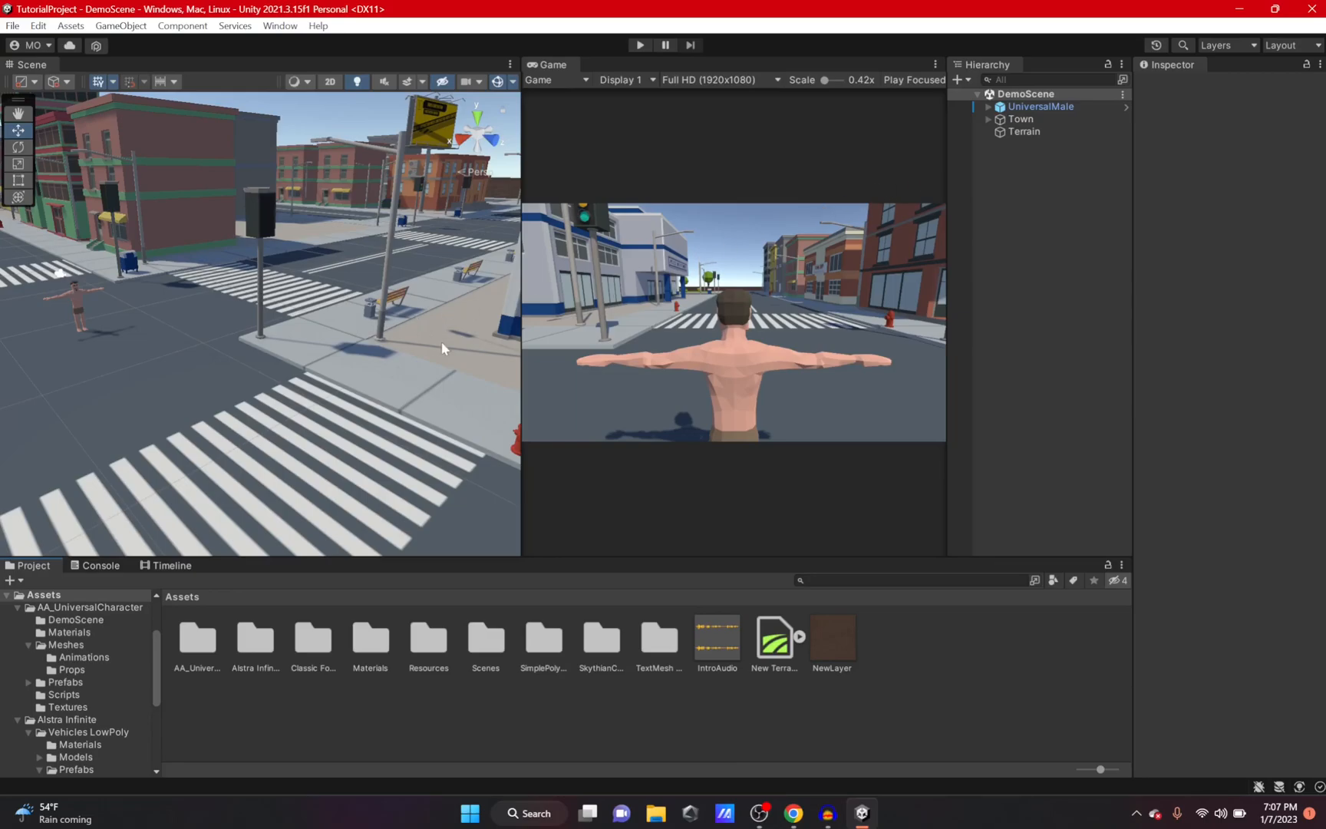
Create an empty game object named Director in the scene hierarchy
{"action": "right_click", "coordinate": [1040, 238]}
{"action": "left_click", "coordinate": [1068, 437]}
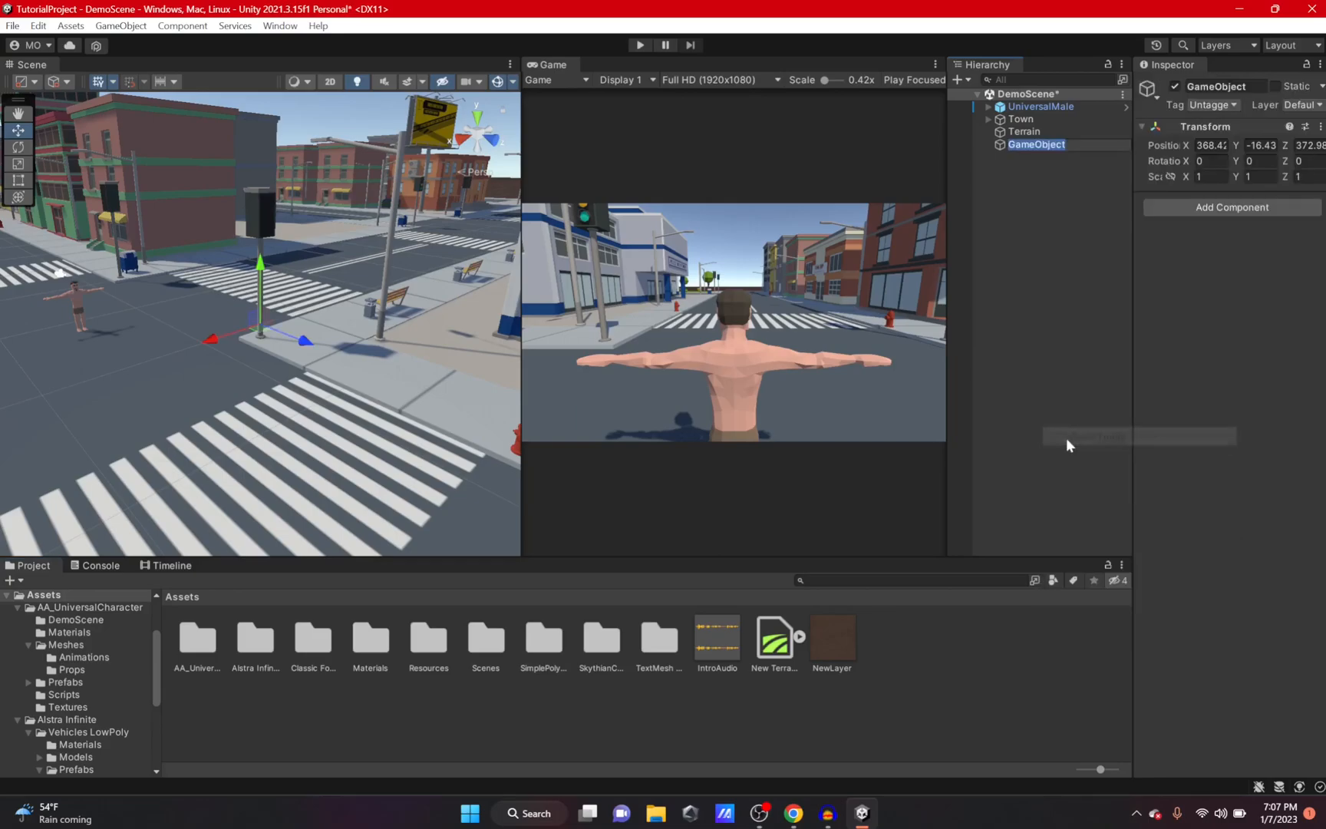
{"action": "type", "text": "Director"}
{"action": "key", "text": "Return"}
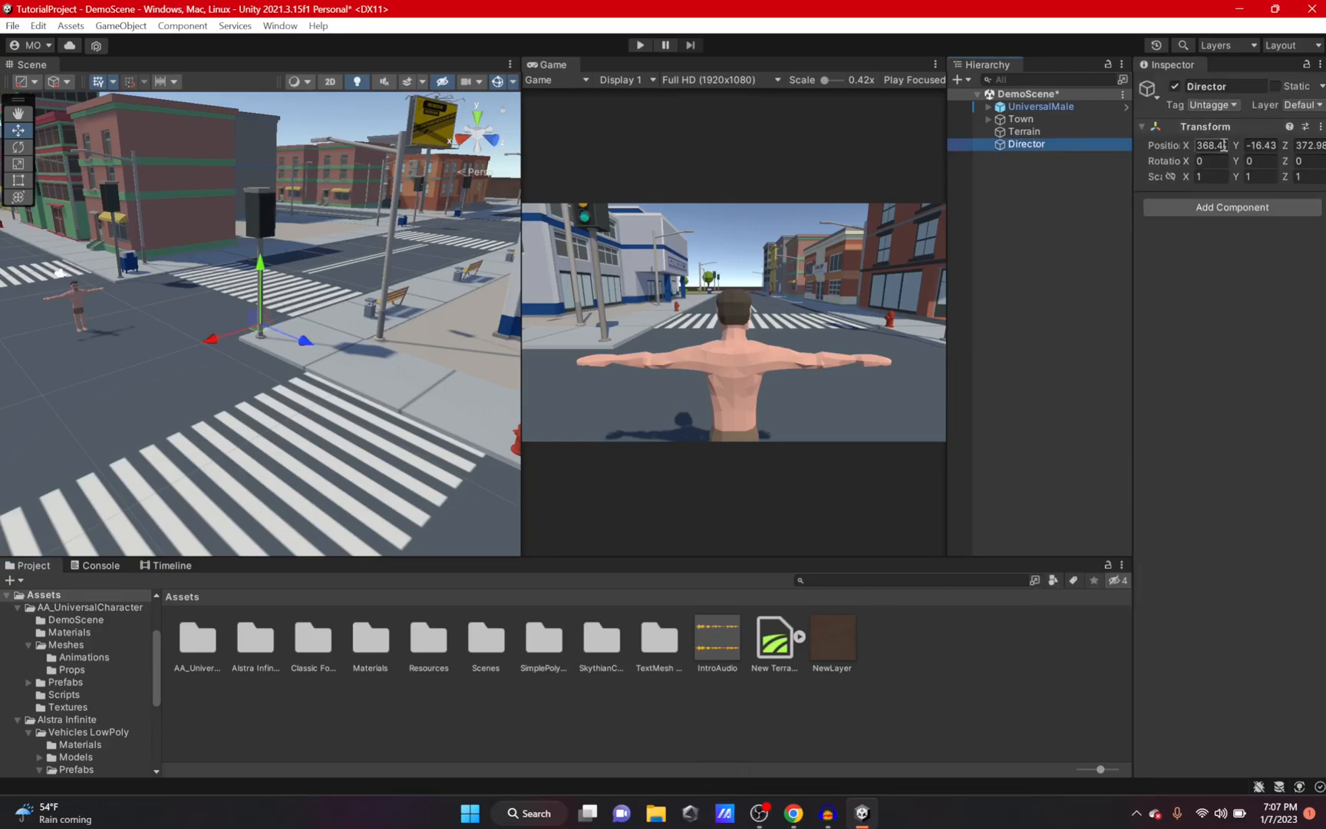
Add a Playable Director component to the Director object and widen the Inspector
{"action": "left_click", "coordinate": [1195, 206]}
{"action": "type", "text": "dire"}
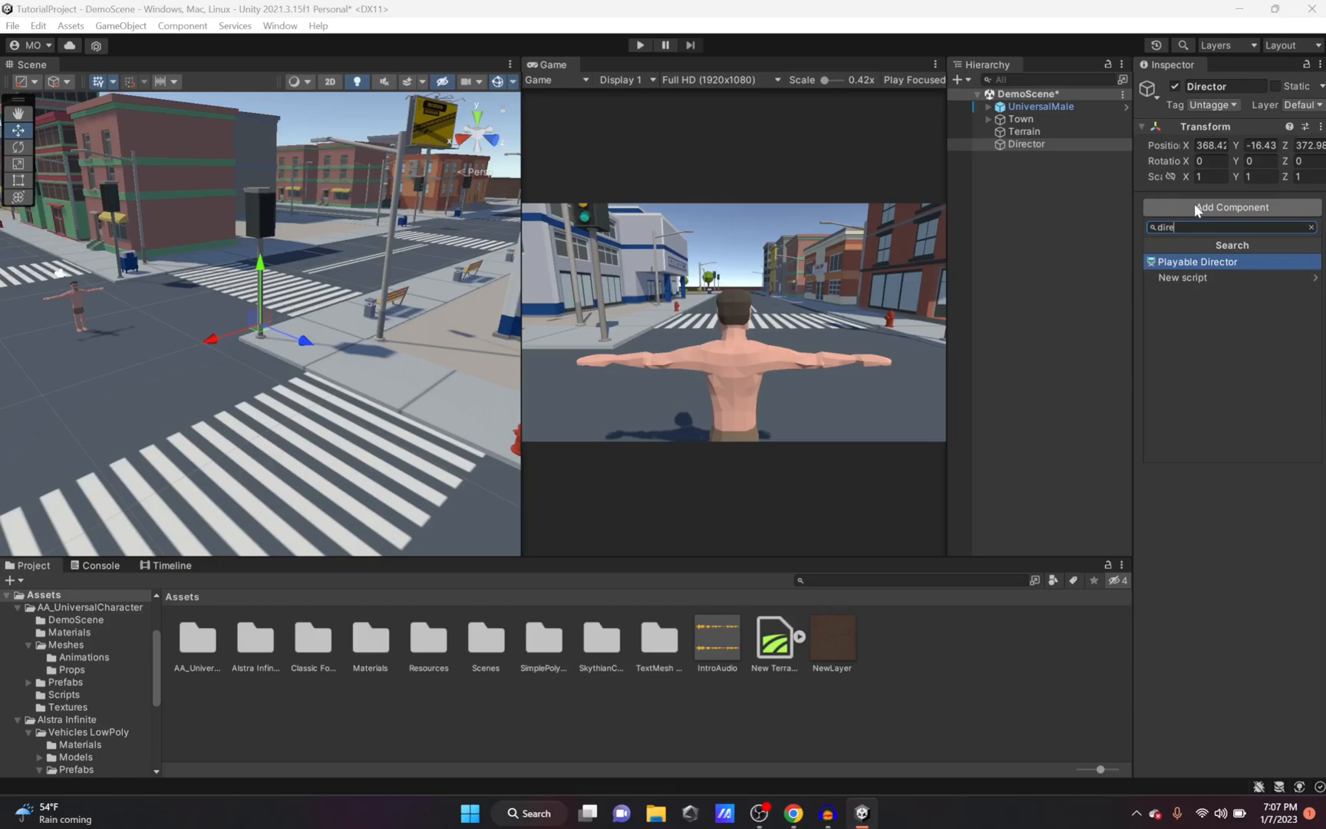
{"action": "key", "text": "Return"}
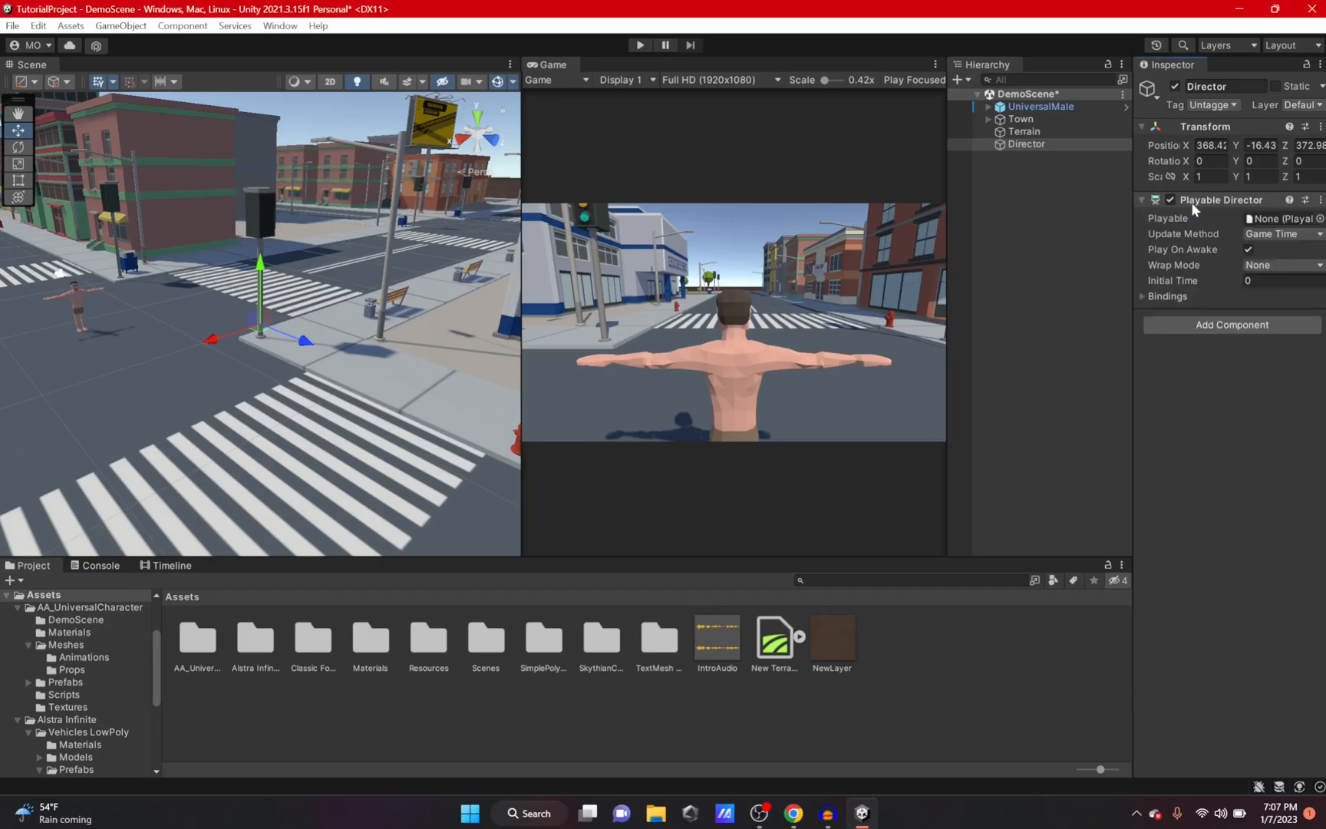
{"action": "left_click_drag", "start_coordinate": [1135, 257], "coordinate": [1075, 257]}
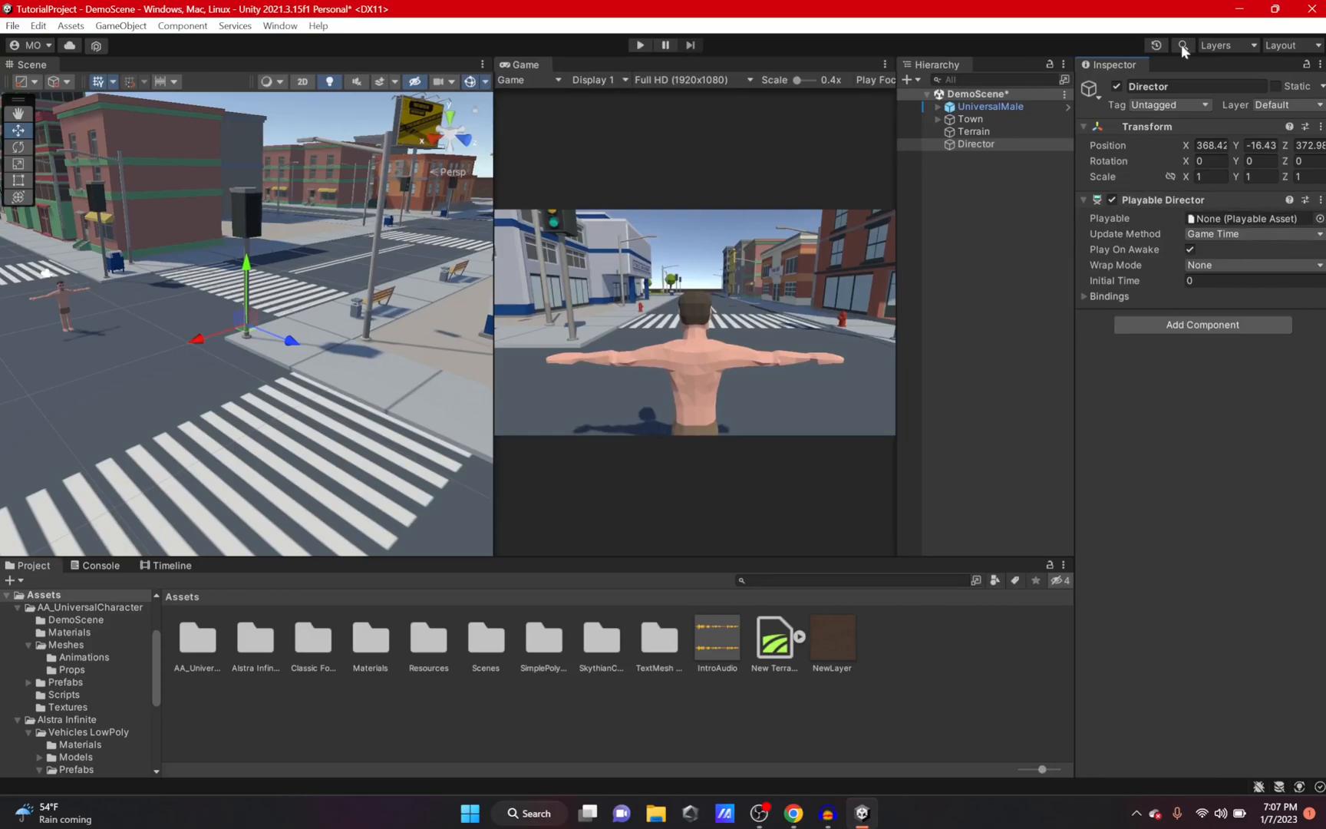
Bring up the Timeline editor and enlarge it slightly by raising its upper edge
{"action": "left_click", "coordinate": [280, 25]}
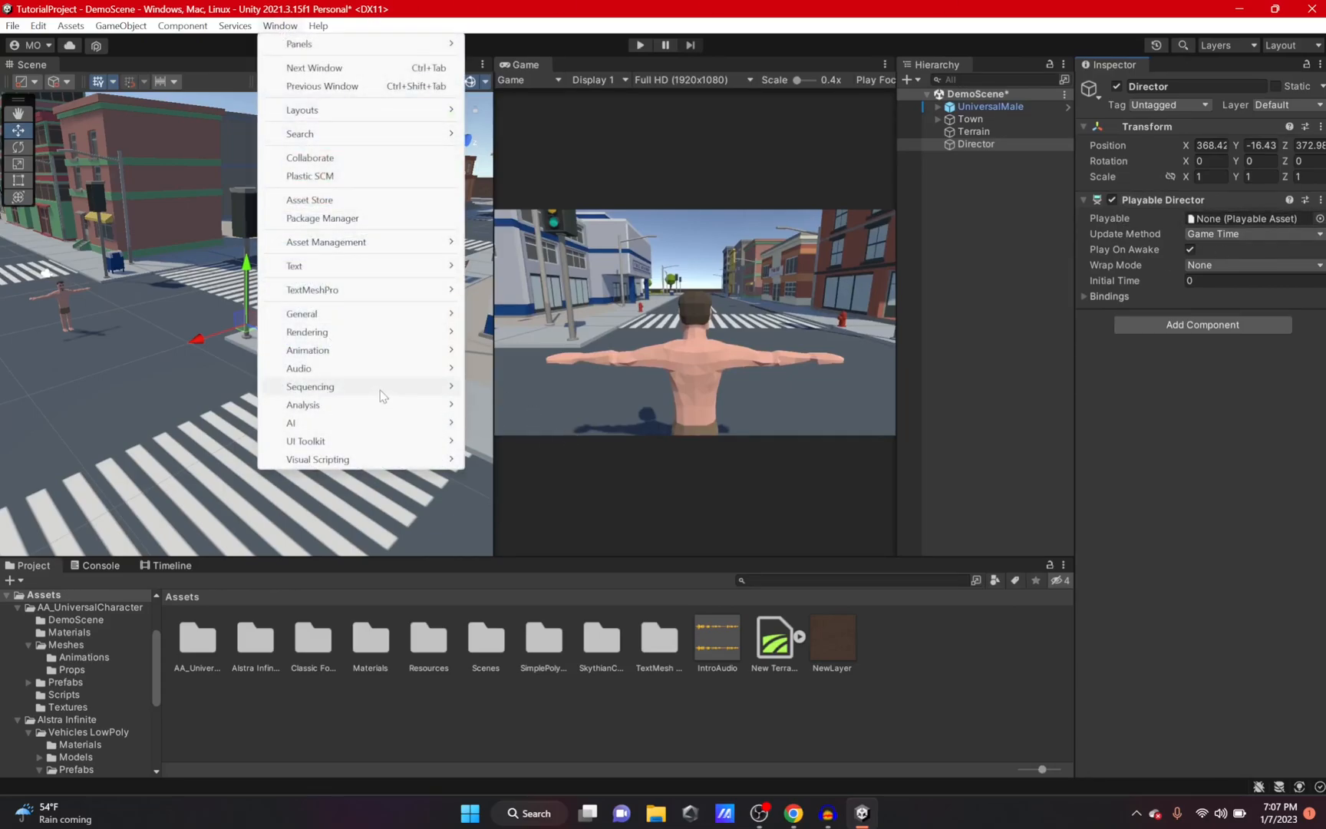
{"action": "left_click", "coordinate": [499, 386]}
{"action": "left_click_drag", "start_coordinate": [211, 556], "coordinate": [178, 507]}
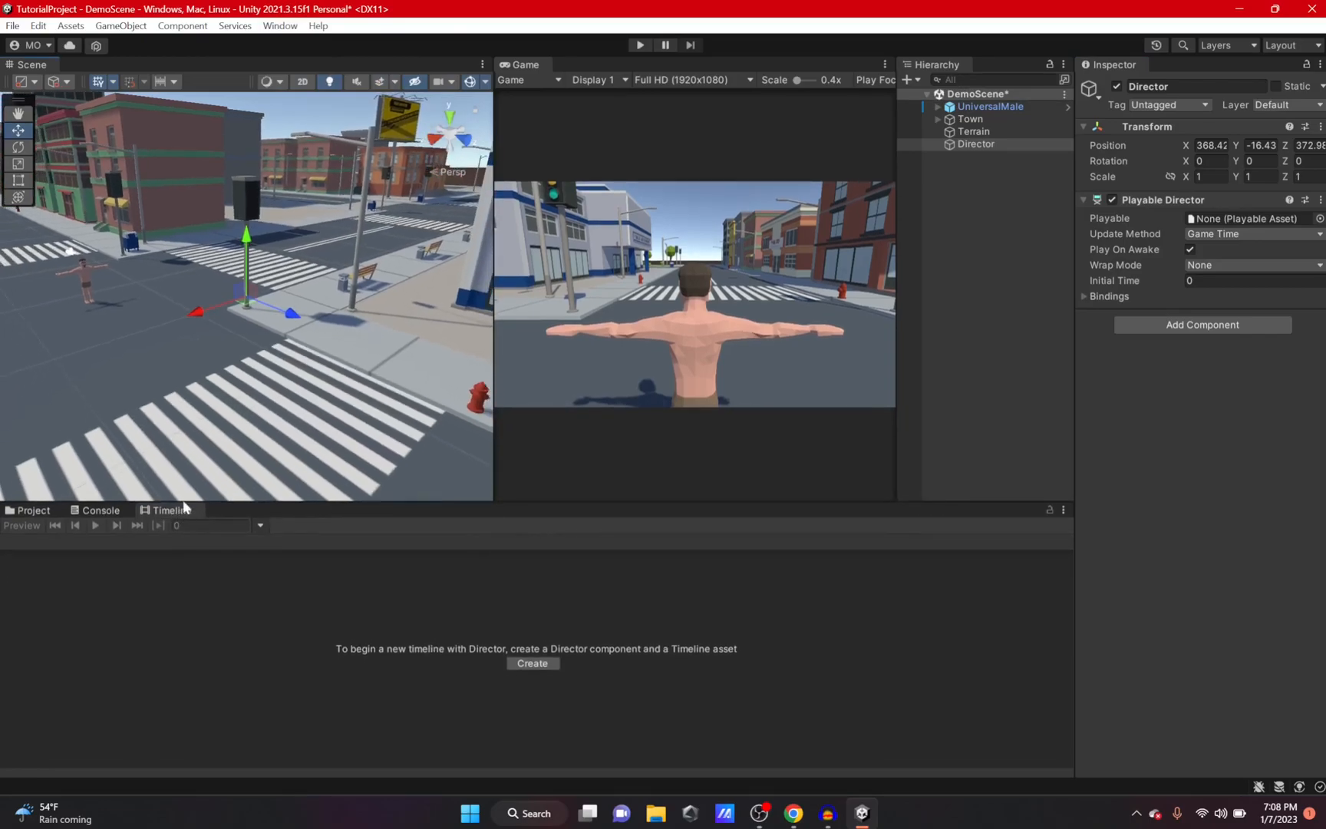
{"action": "left_click_drag", "start_coordinate": [326, 504], "coordinate": [330, 538]}
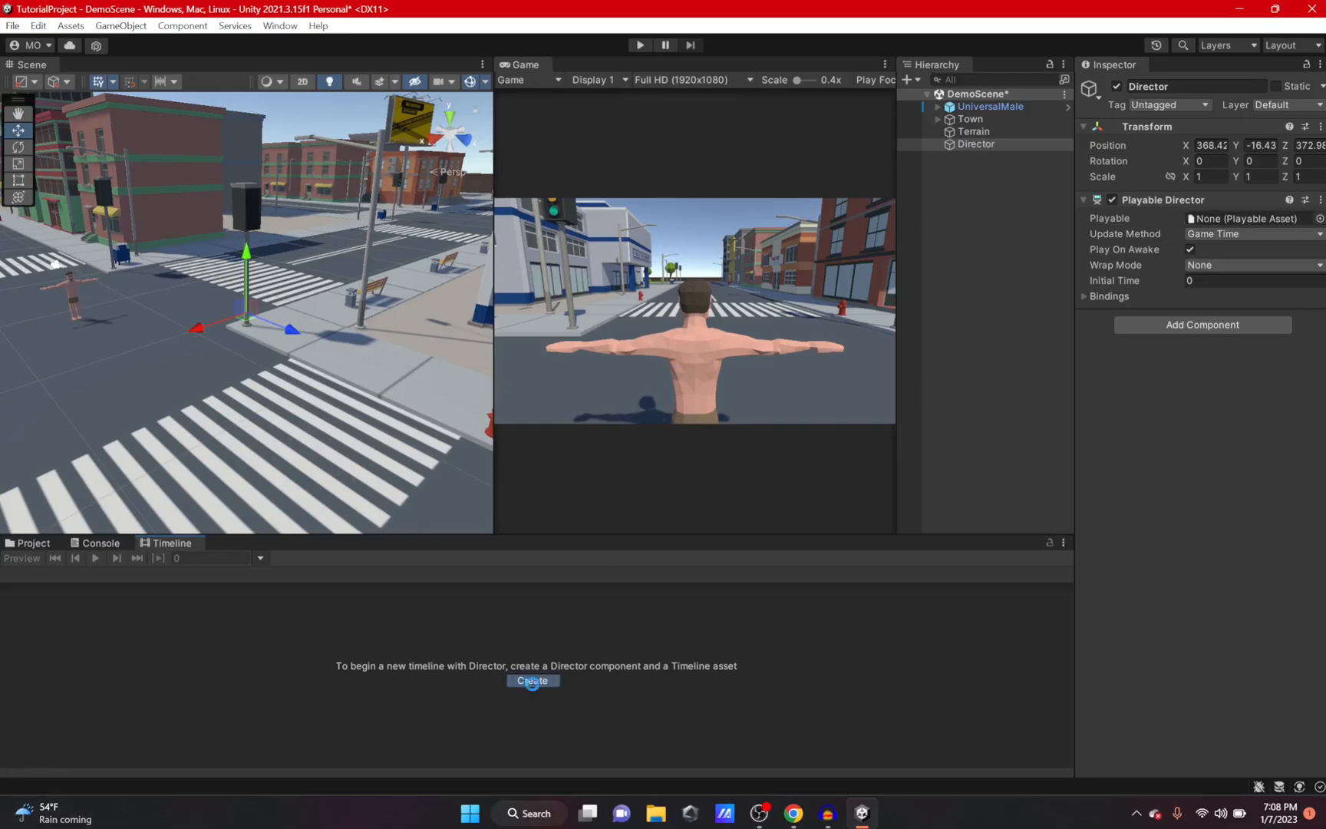
Create a timeline asset for the Director, saved as IntroTimeline in a new Timelines folder inside Assets
{"action": "left_click", "coordinate": [532, 681]}
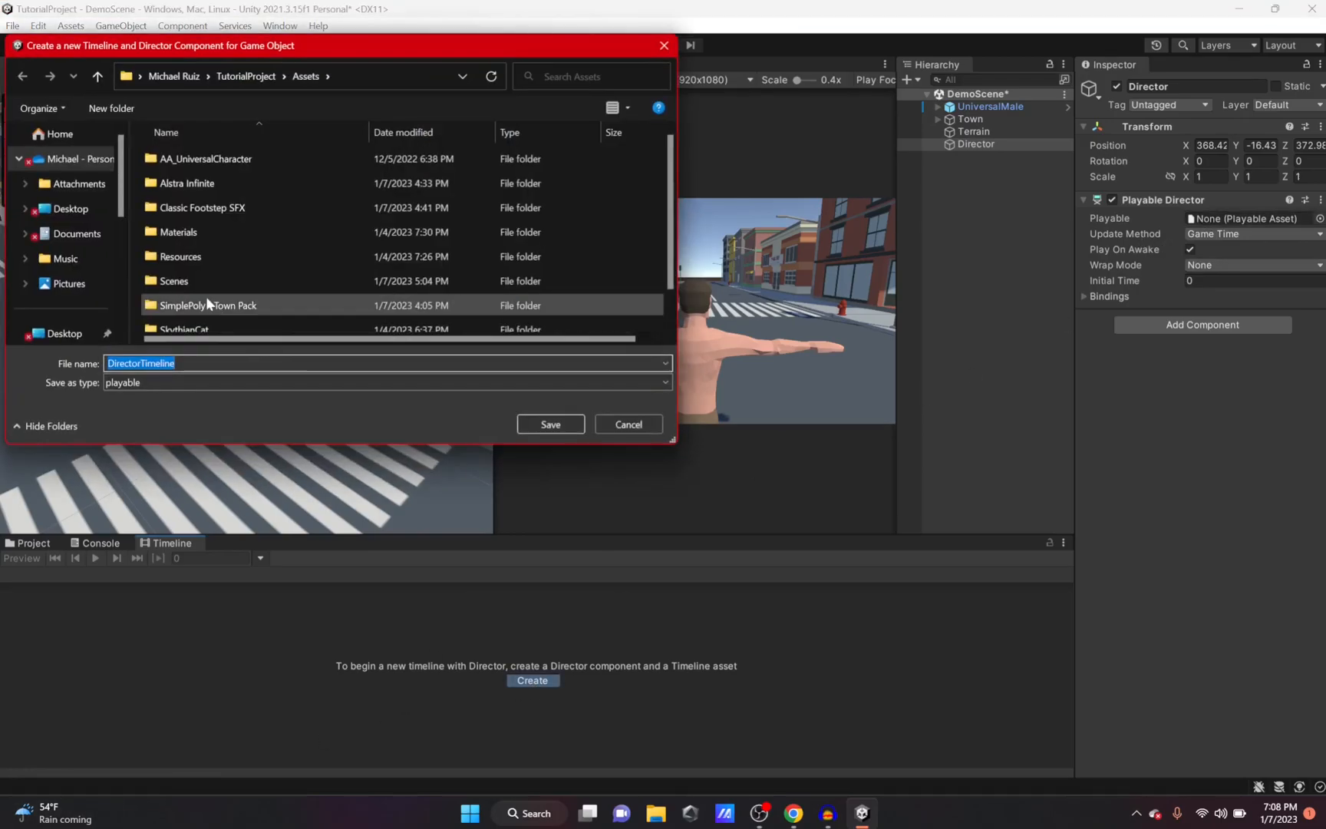
{"action": "left_click", "coordinate": [105, 112]}
{"action": "type", "text": "Timelines"}
{"action": "key", "text": "Return"}
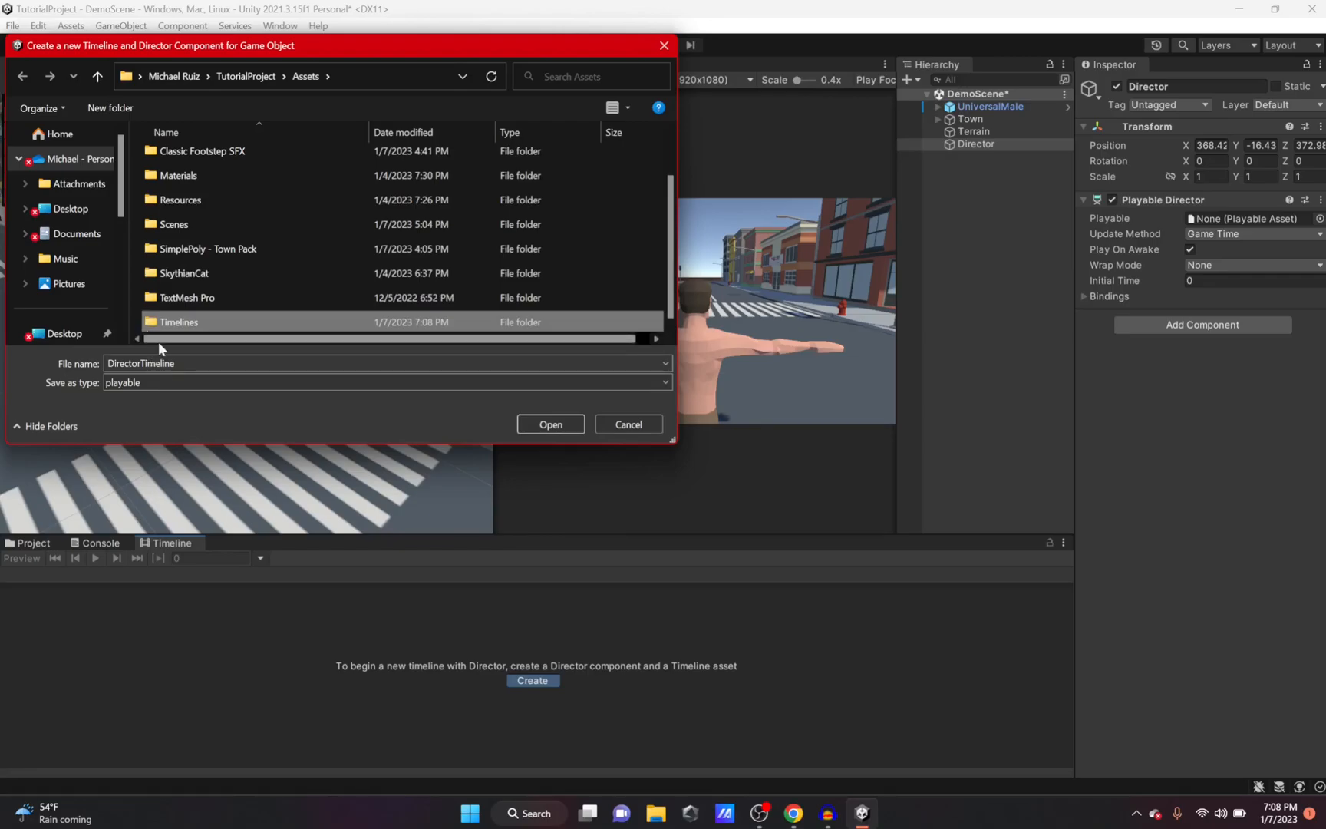
{"action": "double_click", "coordinate": [172, 326]}
{"action": "mouse_move", "coordinate": [758, 810]}
{"action": "type", "text": "IntroTime"}
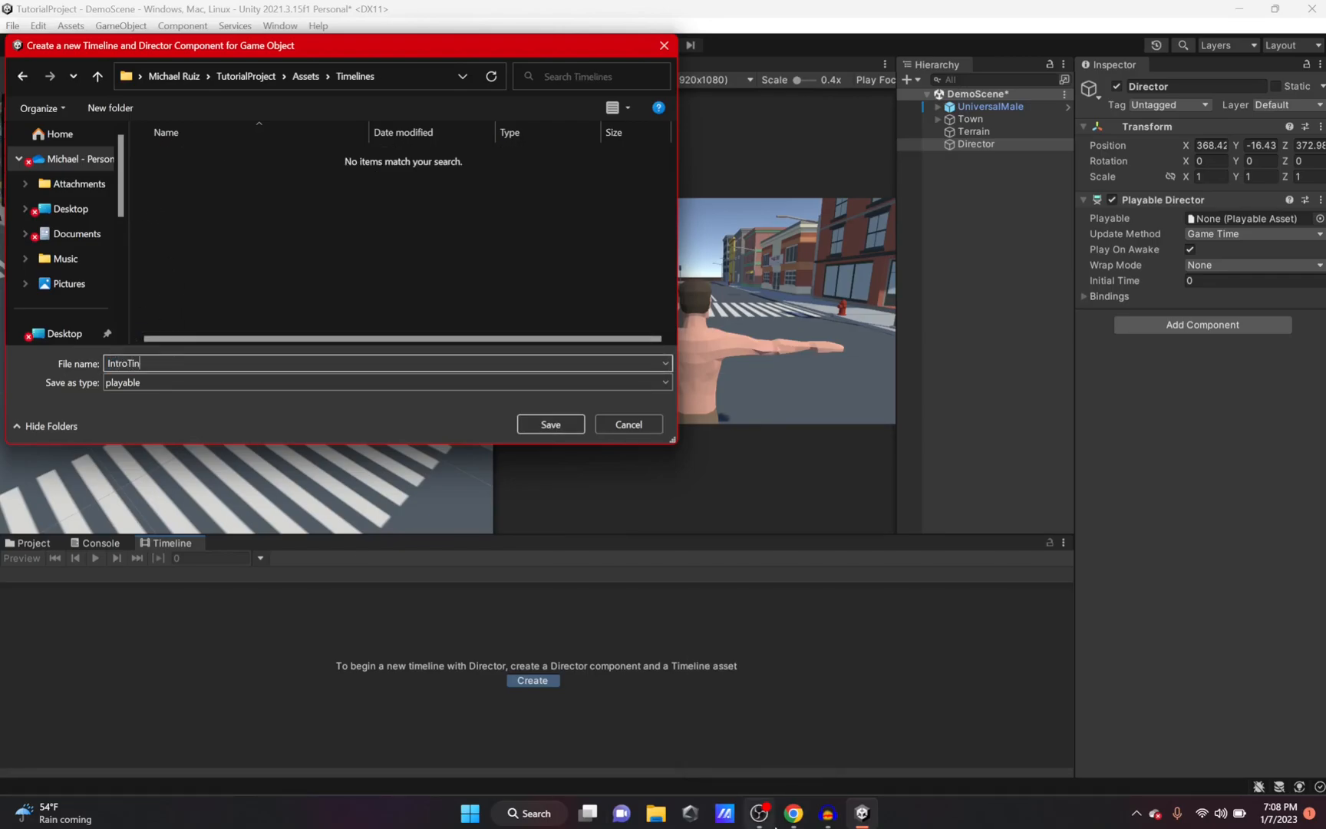
{"action": "key", "text": "Return"}
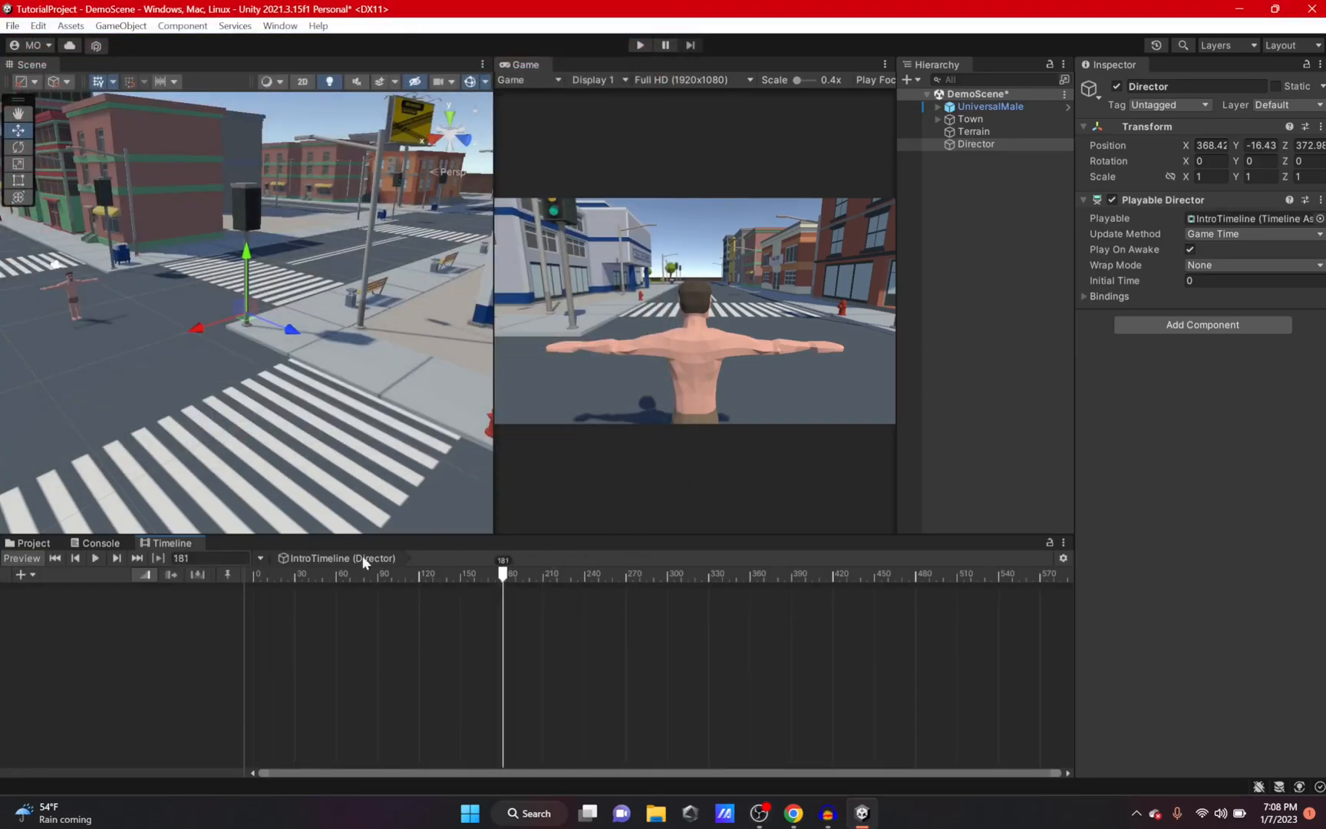
Make UniversalMale a child of the Director object and reselect the Director
{"action": "left_click", "coordinate": [975, 146]}
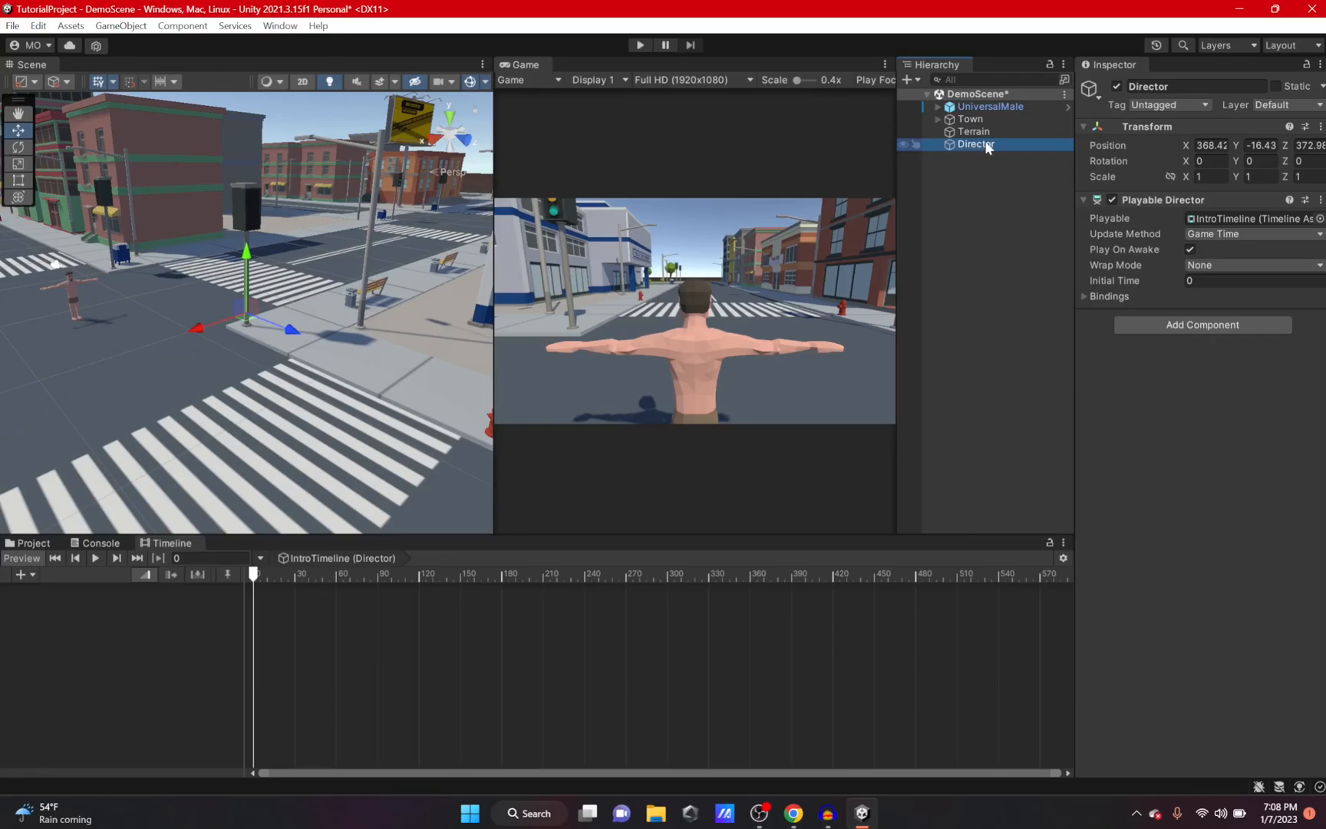
{"action": "left_click_drag", "start_coordinate": [976, 109], "coordinate": [977, 148]}
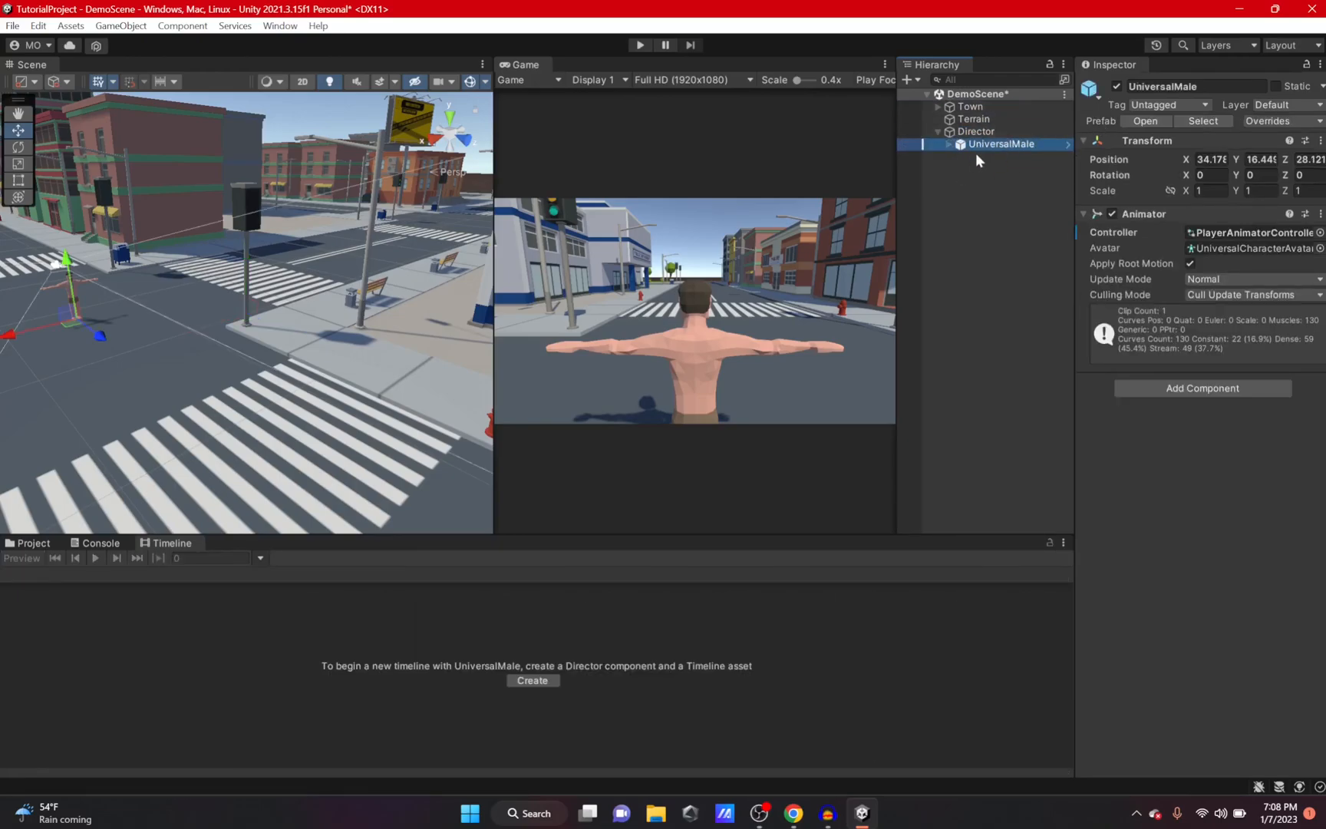
{"action": "left_click", "coordinate": [976, 131]}
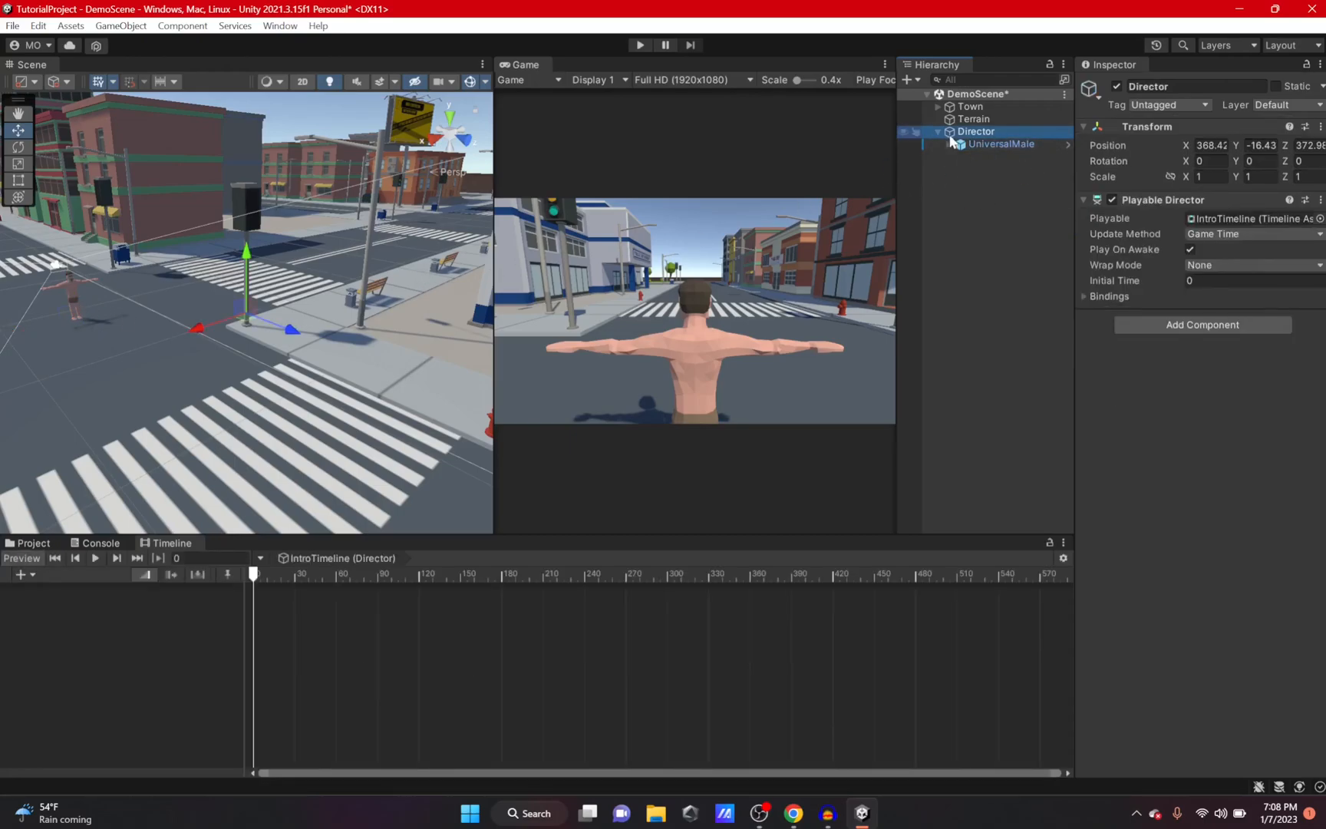
Move the Director to about X 360.3, Z 398.3, so the character stands on the walkway outside the Police Department
{"action": "left_click_drag", "start_coordinate": [291, 330], "coordinate": [431, 426]}
{"action": "right_click_drag", "start_coordinate": [432, 426], "coordinate": [115, 420]}
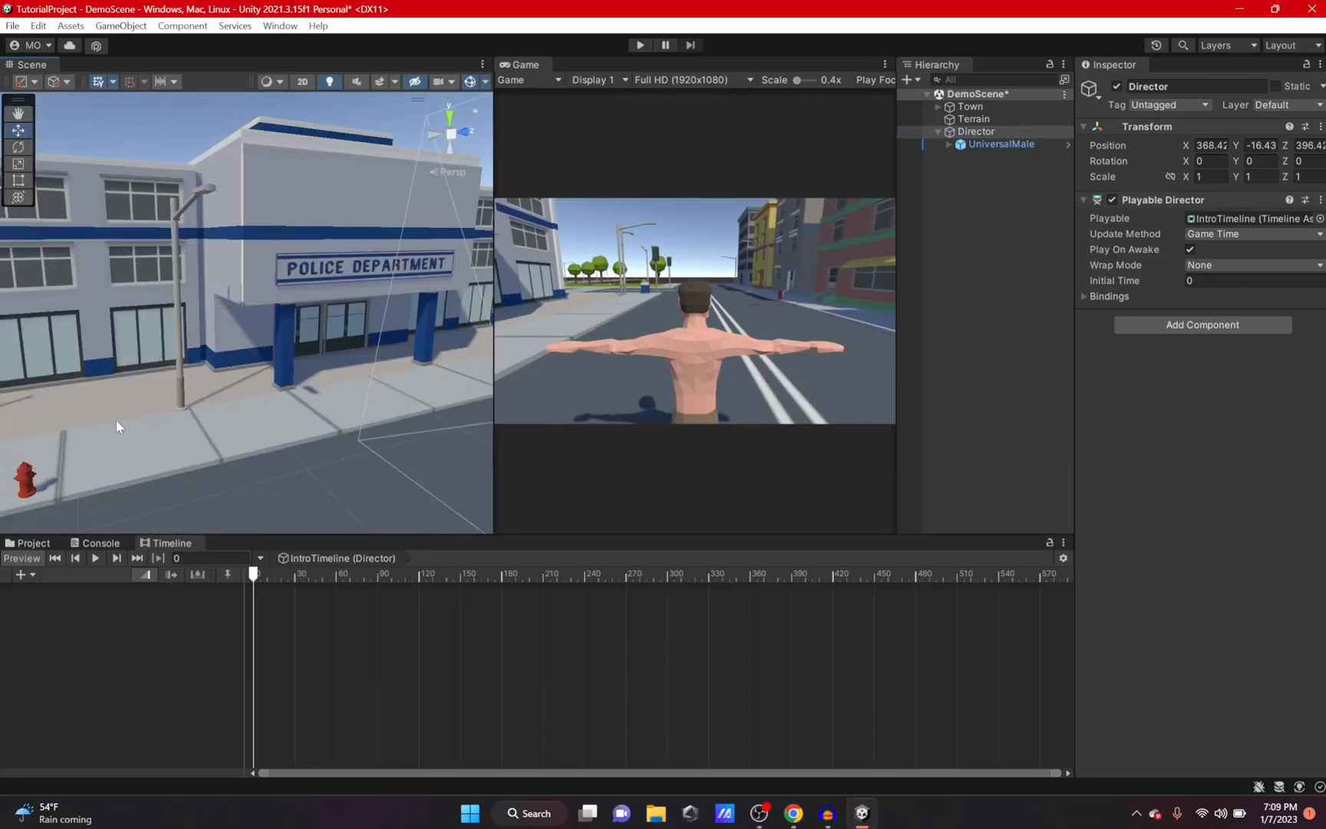
{"action": "scroll", "coordinate": [117, 417], "scroll_direction": "down", "scroll_amount": 3}
{"action": "right_click_drag", "start_coordinate": [219, 443], "coordinate": [132, 453]}
{"action": "left_click_drag", "start_coordinate": [32, 457], "coordinate": [64, 402]}
{"action": "left_click_drag", "start_coordinate": [158, 375], "coordinate": [173, 376]}
Try to set the Director's Y rotation to -90, and undo it
{"action": "left_click", "coordinate": [1262, 164]}
{"action": "type", "text": "90"}
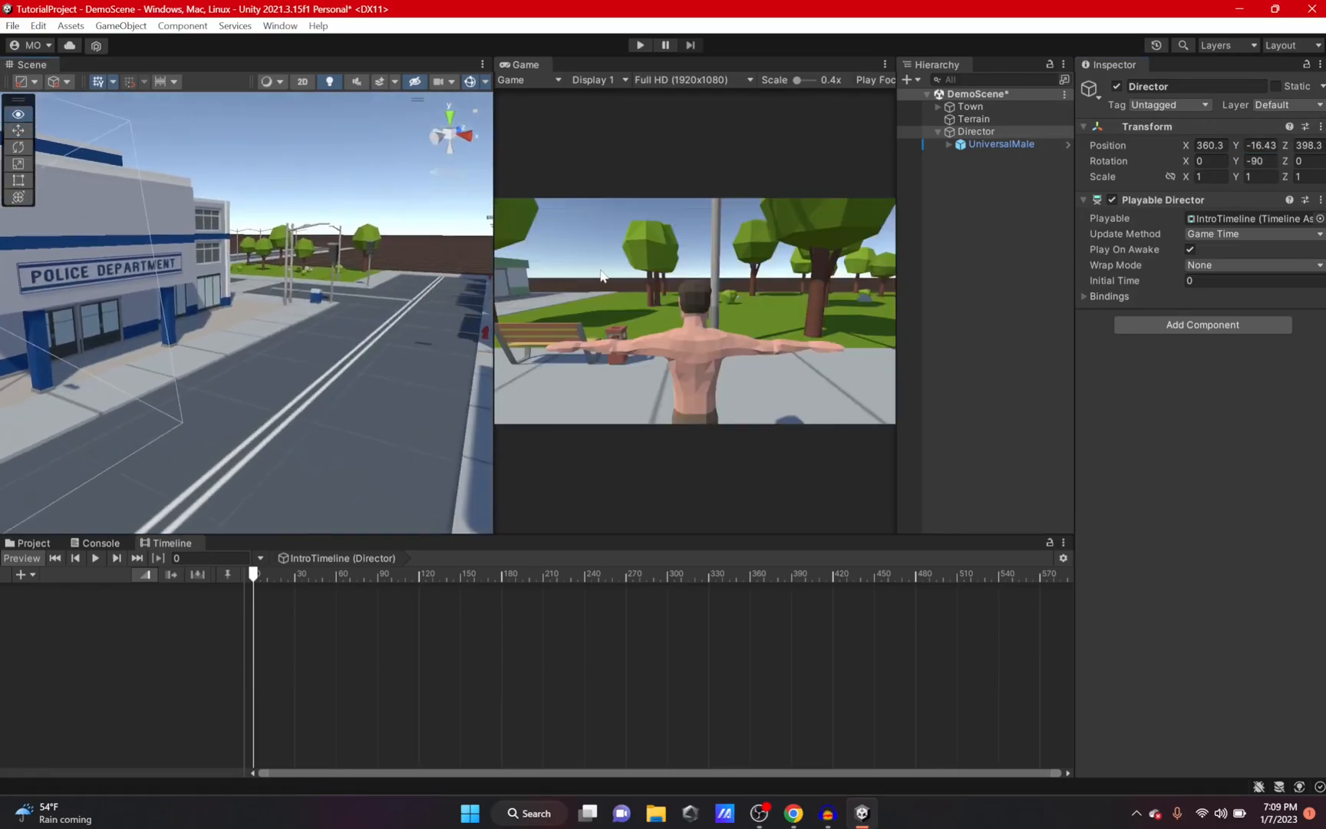
{"action": "key", "text": "ctrl+z"}
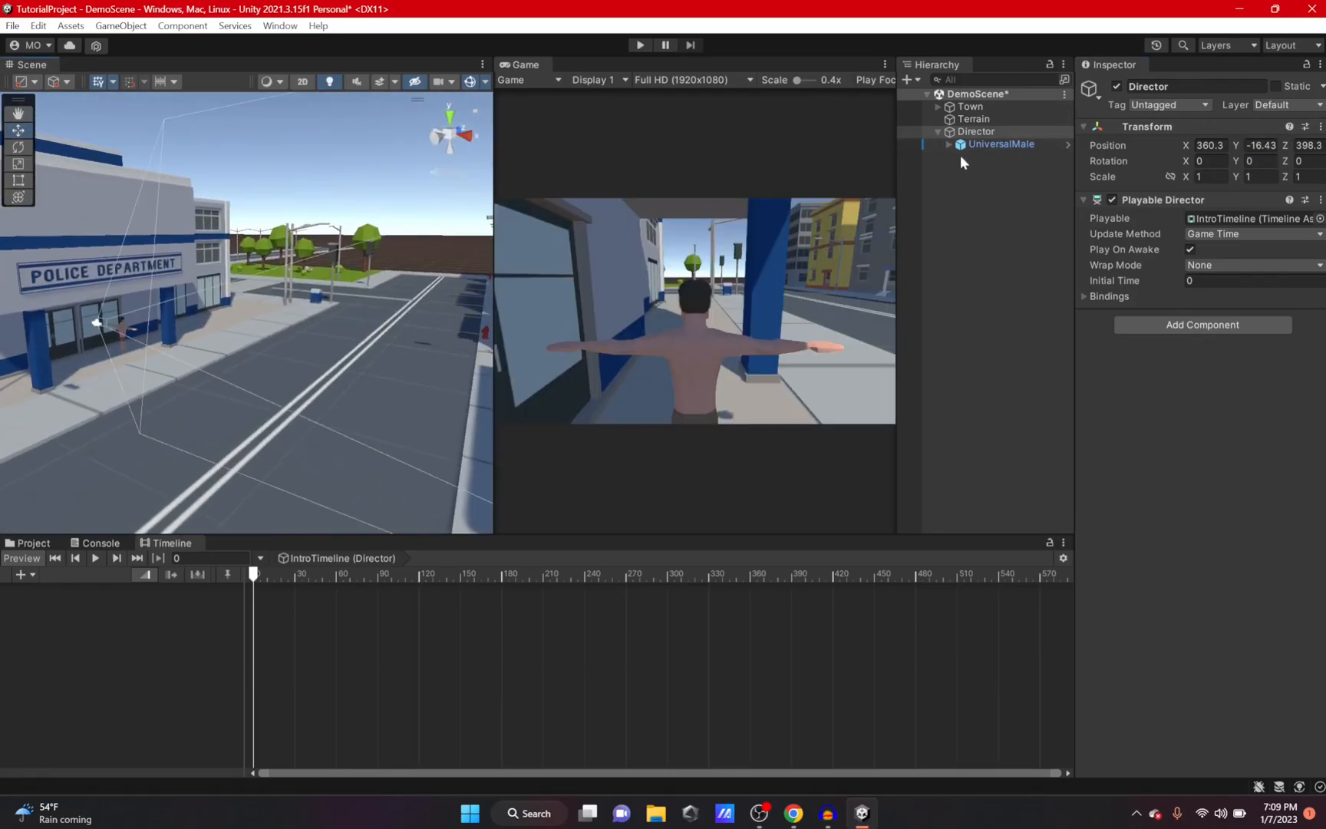
Set the Y rotation of UniversalMale to 90 so the character faces the street
{"action": "left_click", "coordinate": [973, 144]}
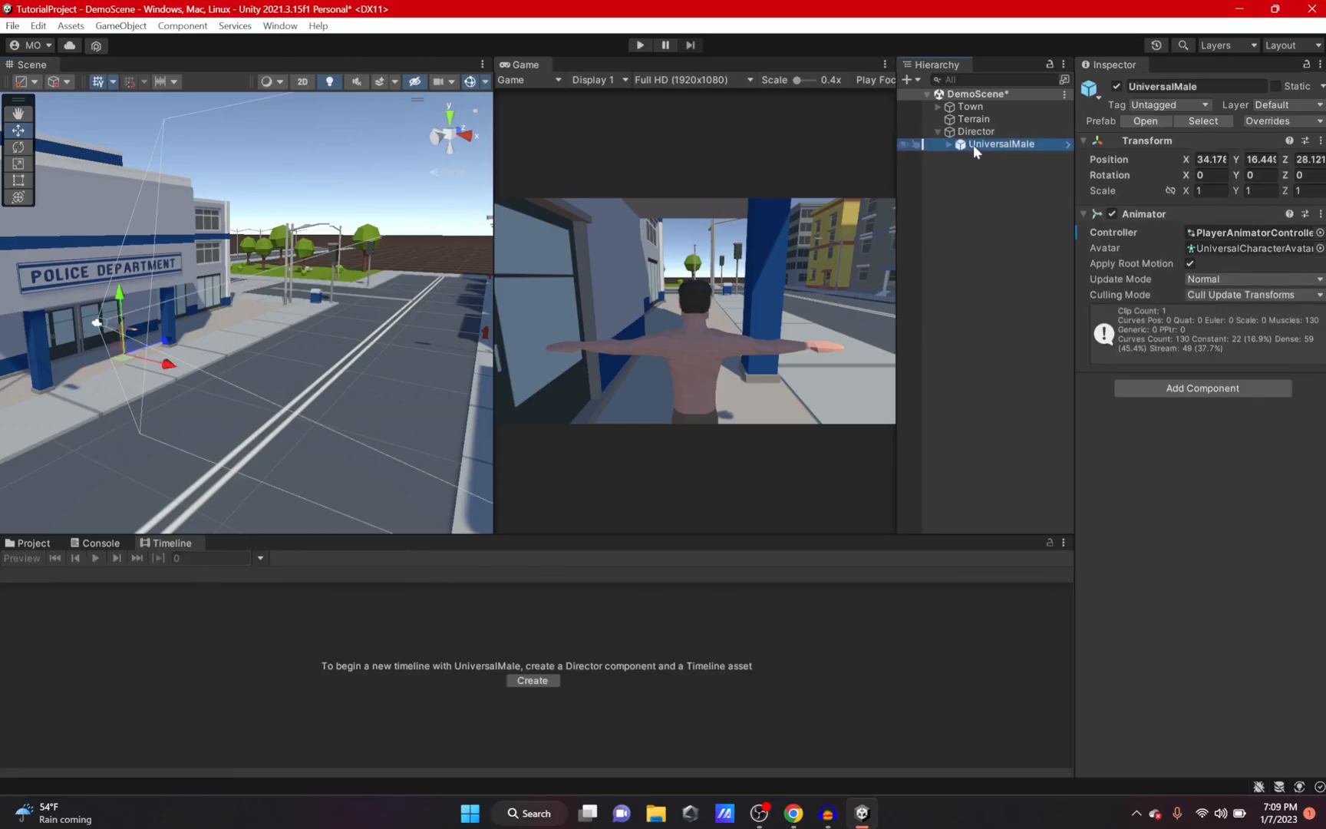
{"action": "left_click", "coordinate": [1269, 177]}
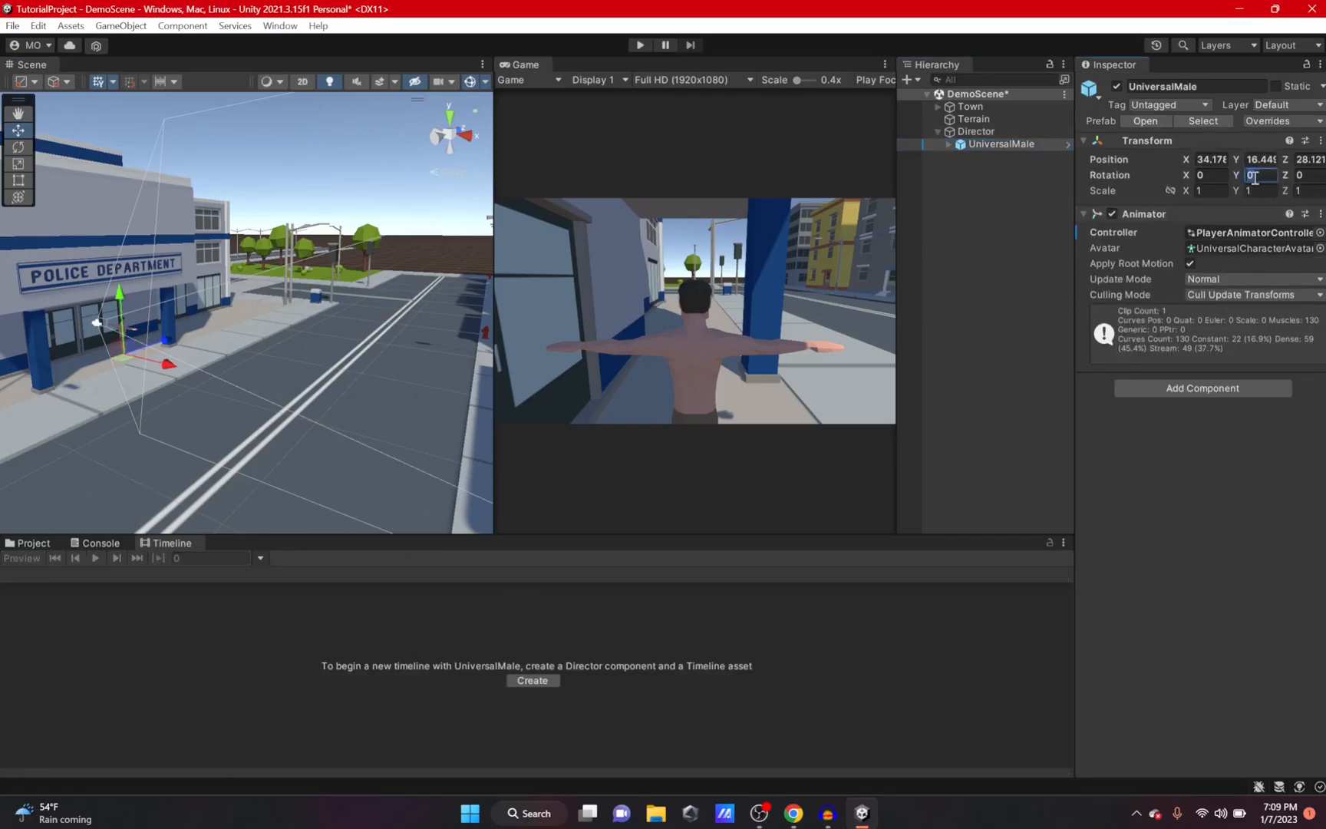
{"action": "type", "text": "90"}
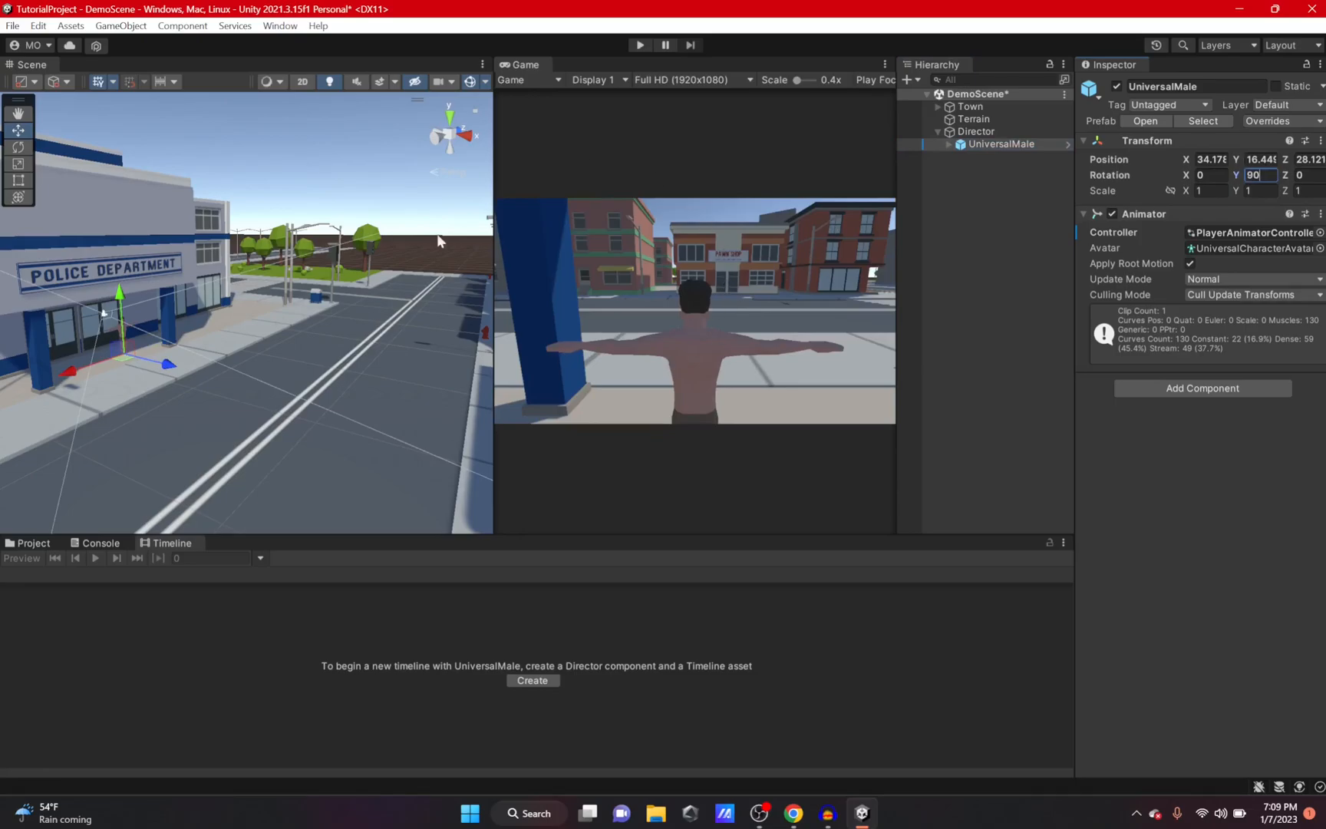
Move the Director to about X 359.9, Y -16.3, Z 398.11, placing the character in front of the Police Department doors
{"action": "left_click_drag", "start_coordinate": [450, 215], "coordinate": [191, 291], "text": "alt"}
{"action": "key", "text": "w"}
{"action": "right_click_drag", "start_coordinate": [192, 291], "coordinate": [84, 311]}
{"action": "left_click", "coordinate": [975, 132]}
{"action": "left_click", "coordinate": [1284, 144]}
{"action": "left_click_drag", "start_coordinate": [1283, 144], "coordinate": [1245, 145]}
{"action": "right_click_drag", "start_coordinate": [316, 350], "coordinate": [311, 404]}
{"action": "key", "text": "s"}
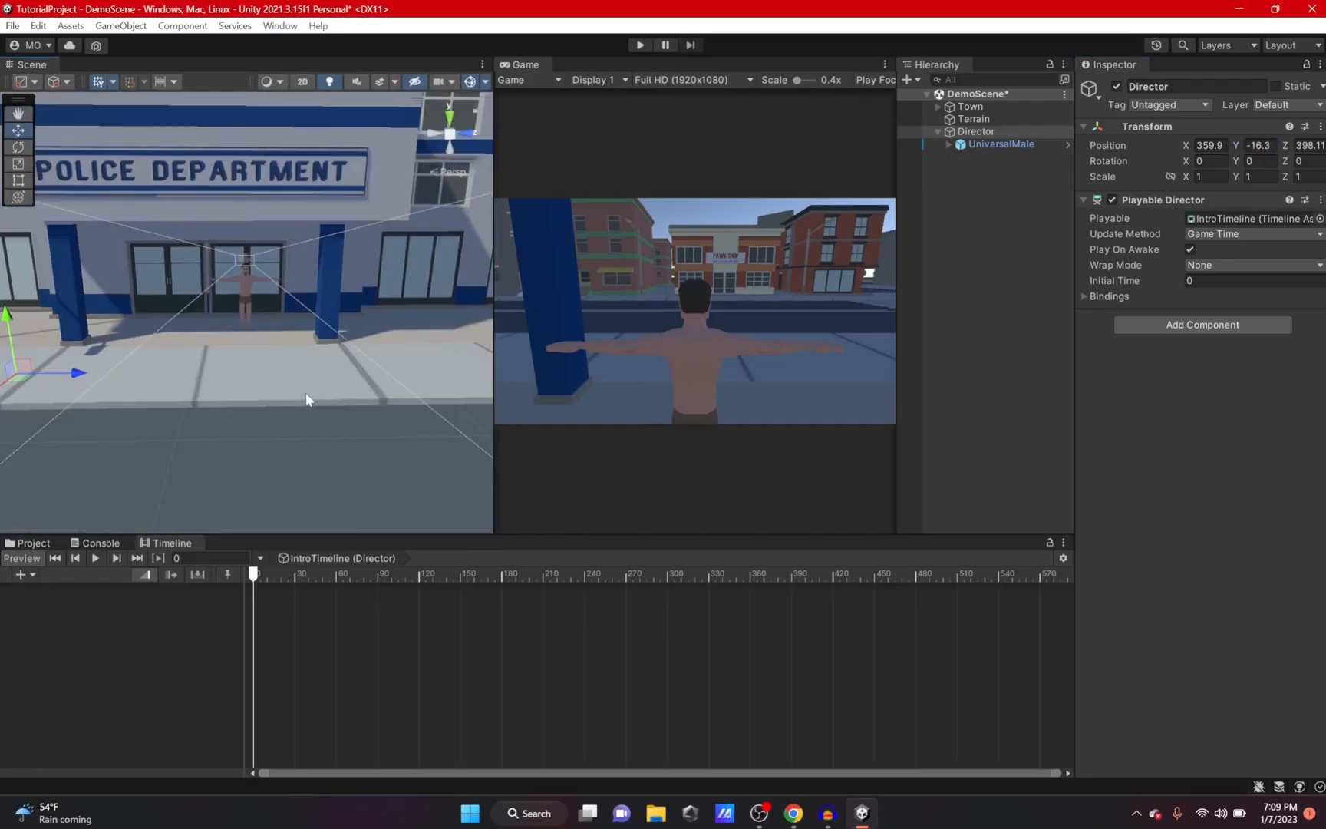
Check the Animator component of UniversalMale, and return to the Director
{"action": "left_click", "coordinate": [1002, 144]}
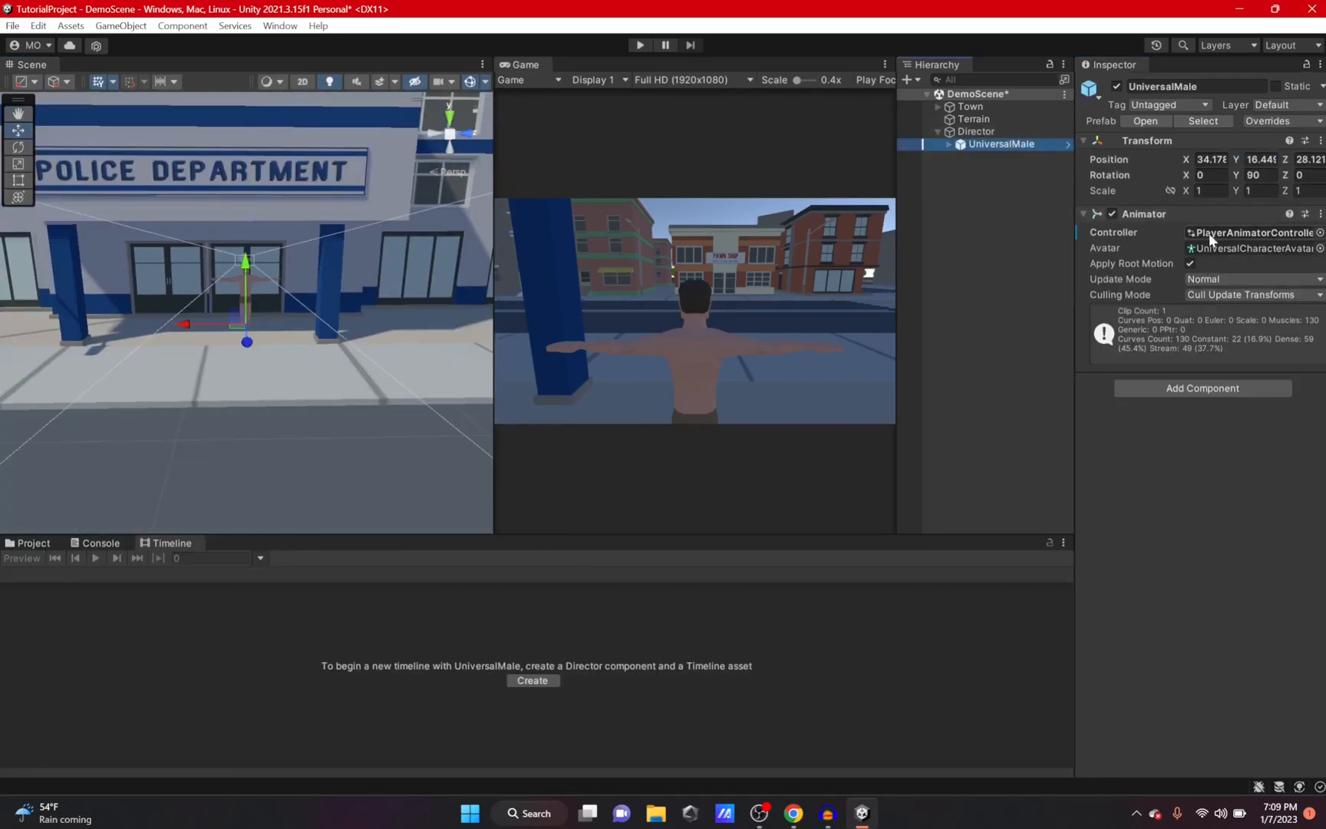
{"action": "left_click", "coordinate": [976, 131]}
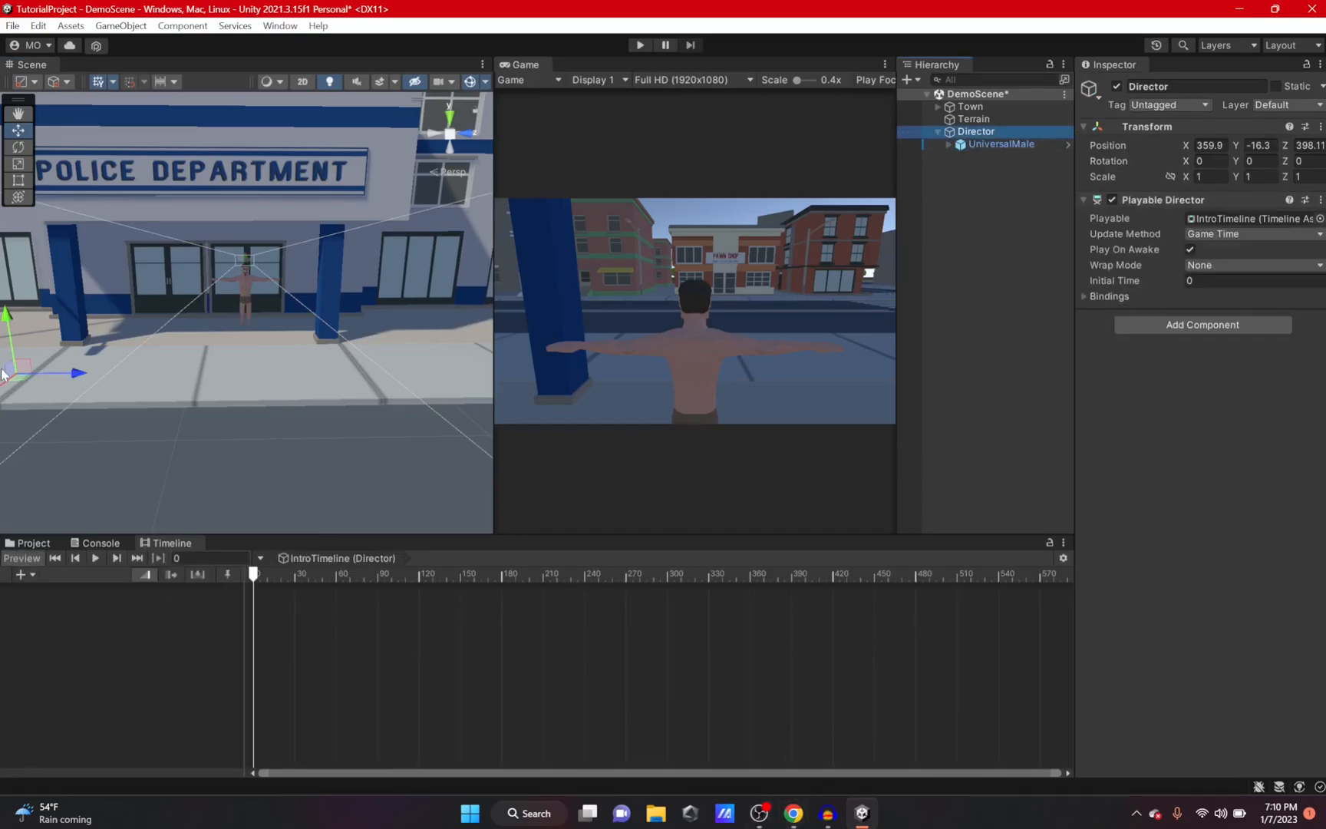
{"action": "left_click", "coordinate": [39, 543]}
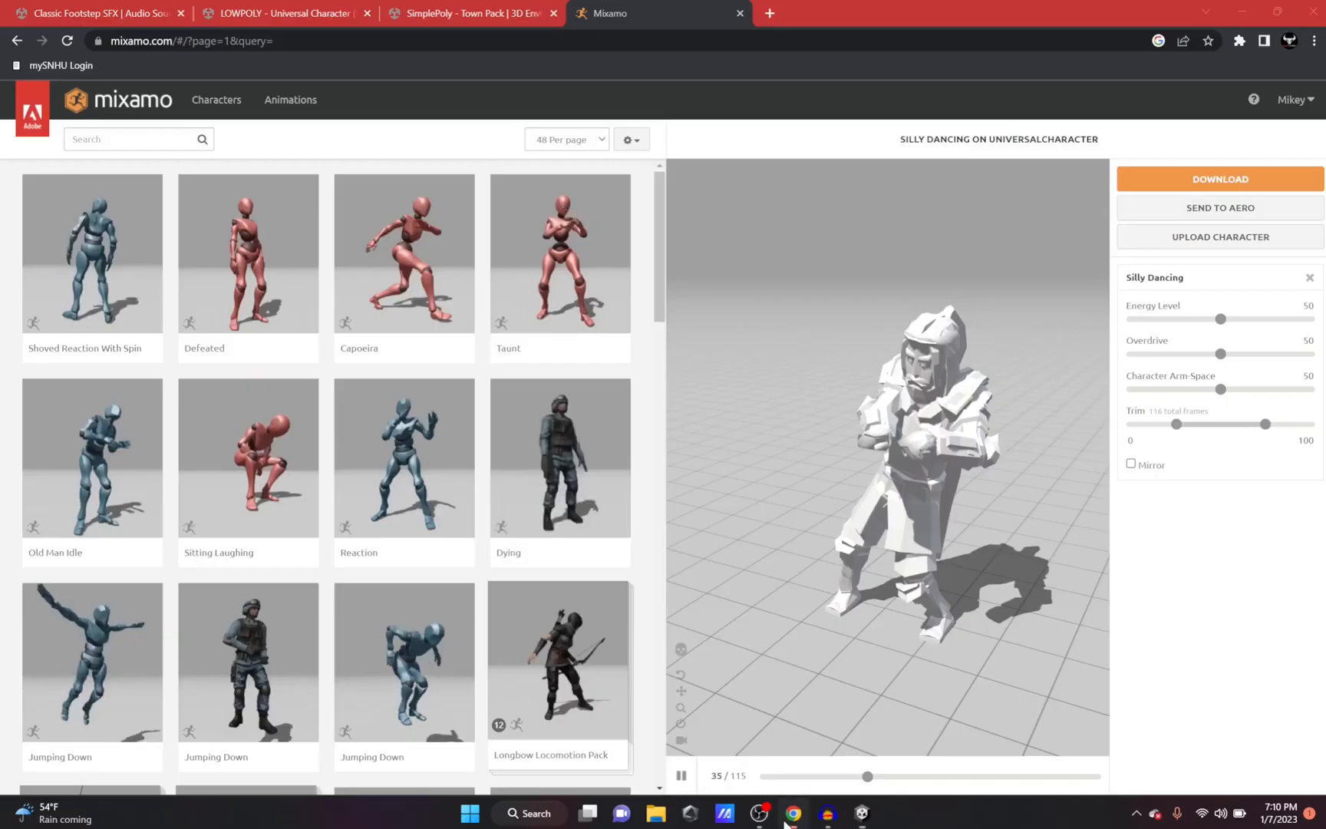
Switch to Mixamo in the browser, look through its characters and load the Remy character
{"action": "left_click", "coordinate": [794, 813]}
{"action": "left_click", "coordinate": [290, 102]}
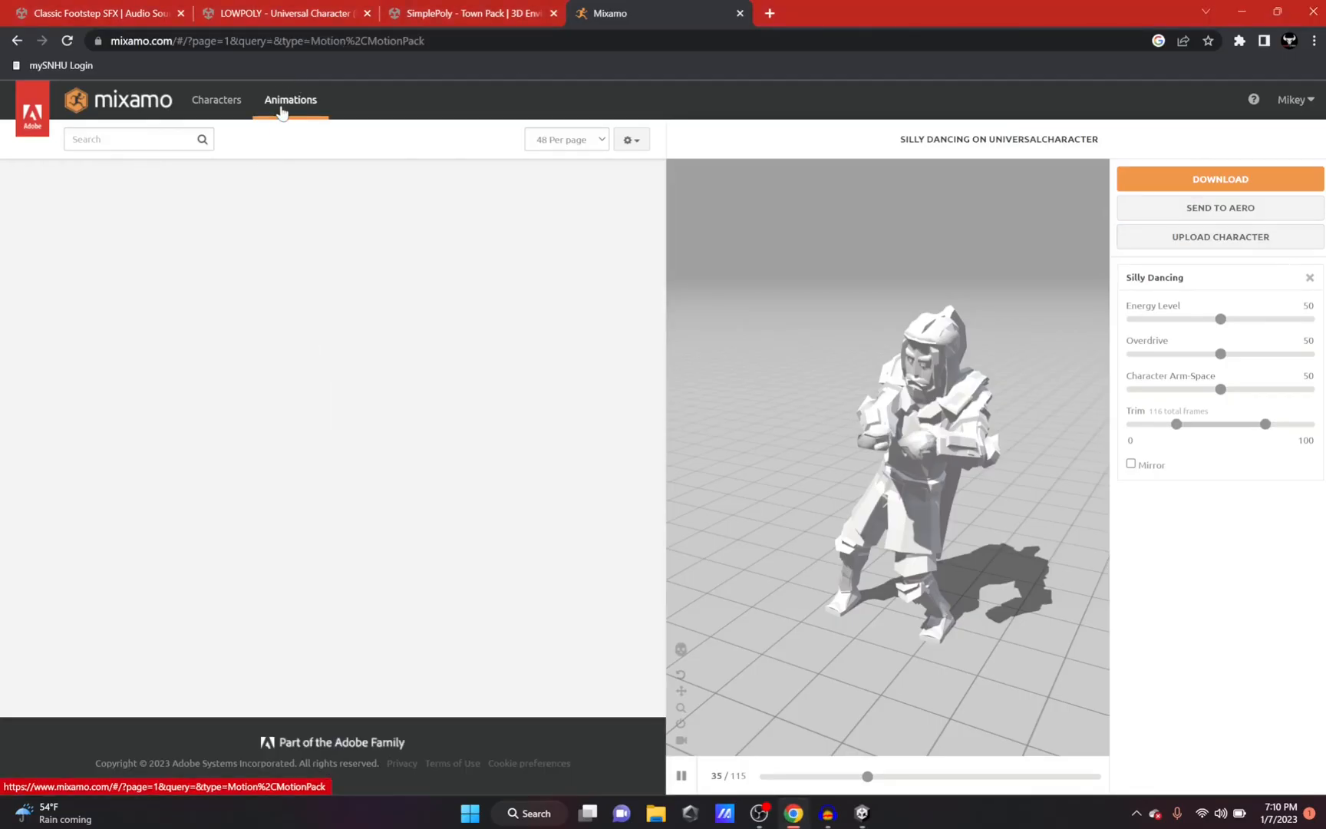
{"action": "left_click", "coordinate": [233, 109]}
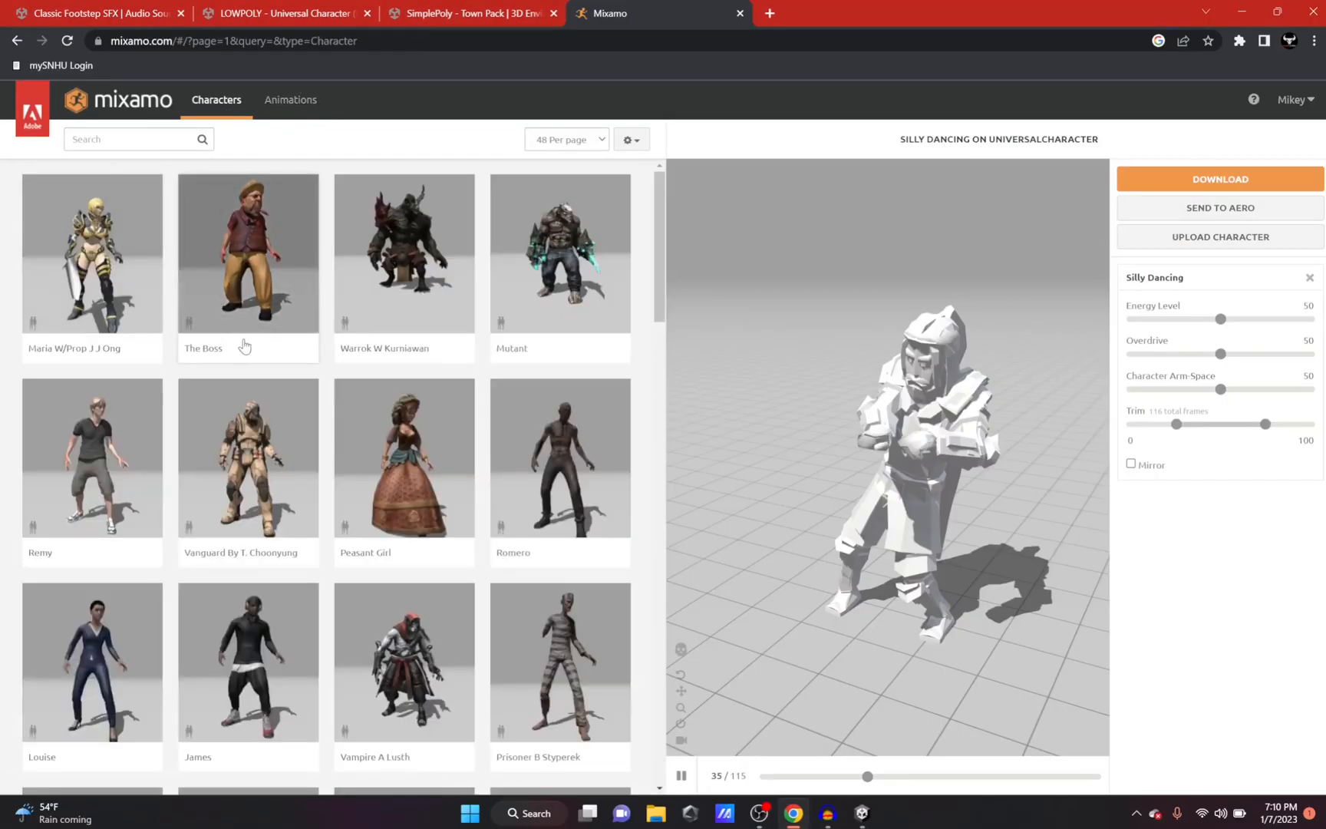
{"action": "scroll", "coordinate": [361, 422], "scroll_direction": "down", "scroll_amount": 4}
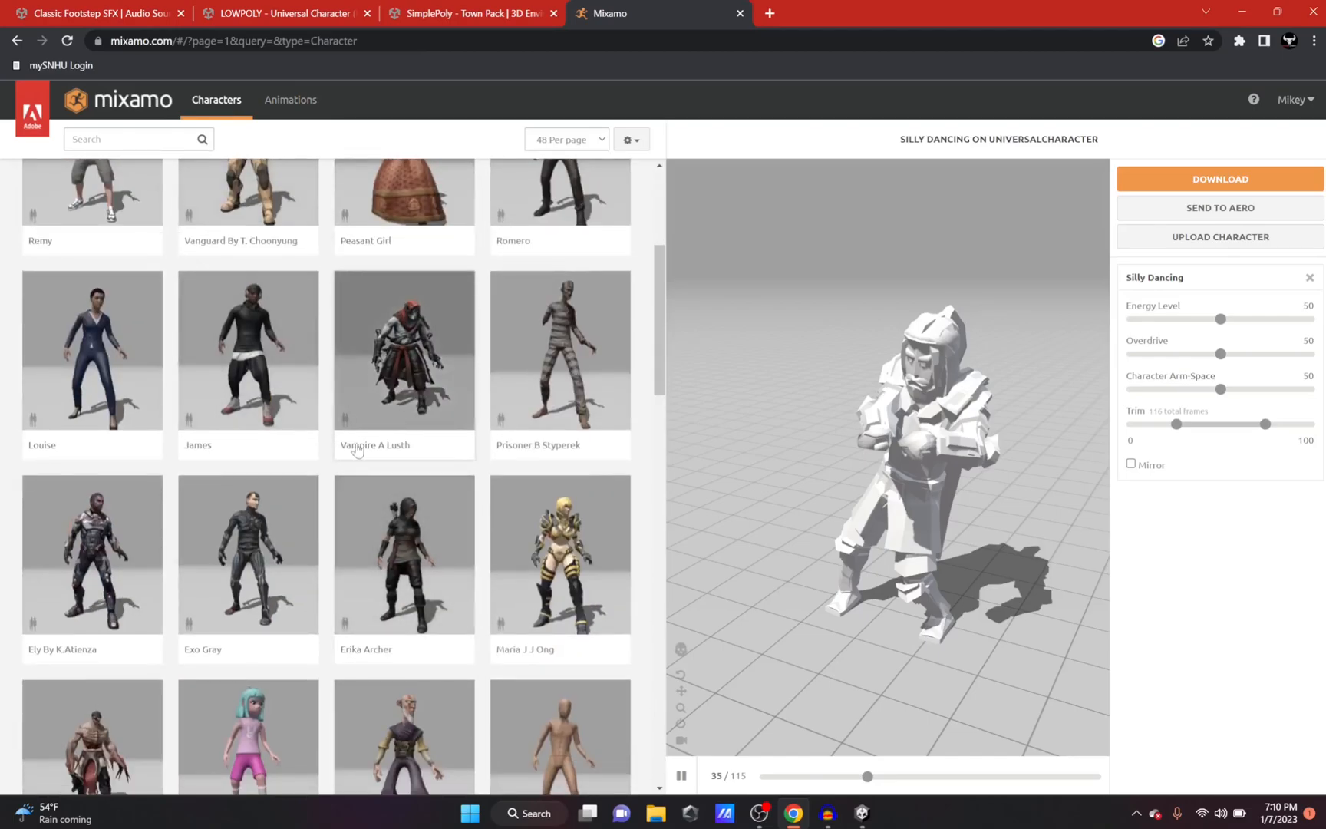
{"action": "scroll", "coordinate": [261, 576], "scroll_direction": "up", "scroll_amount": 4}
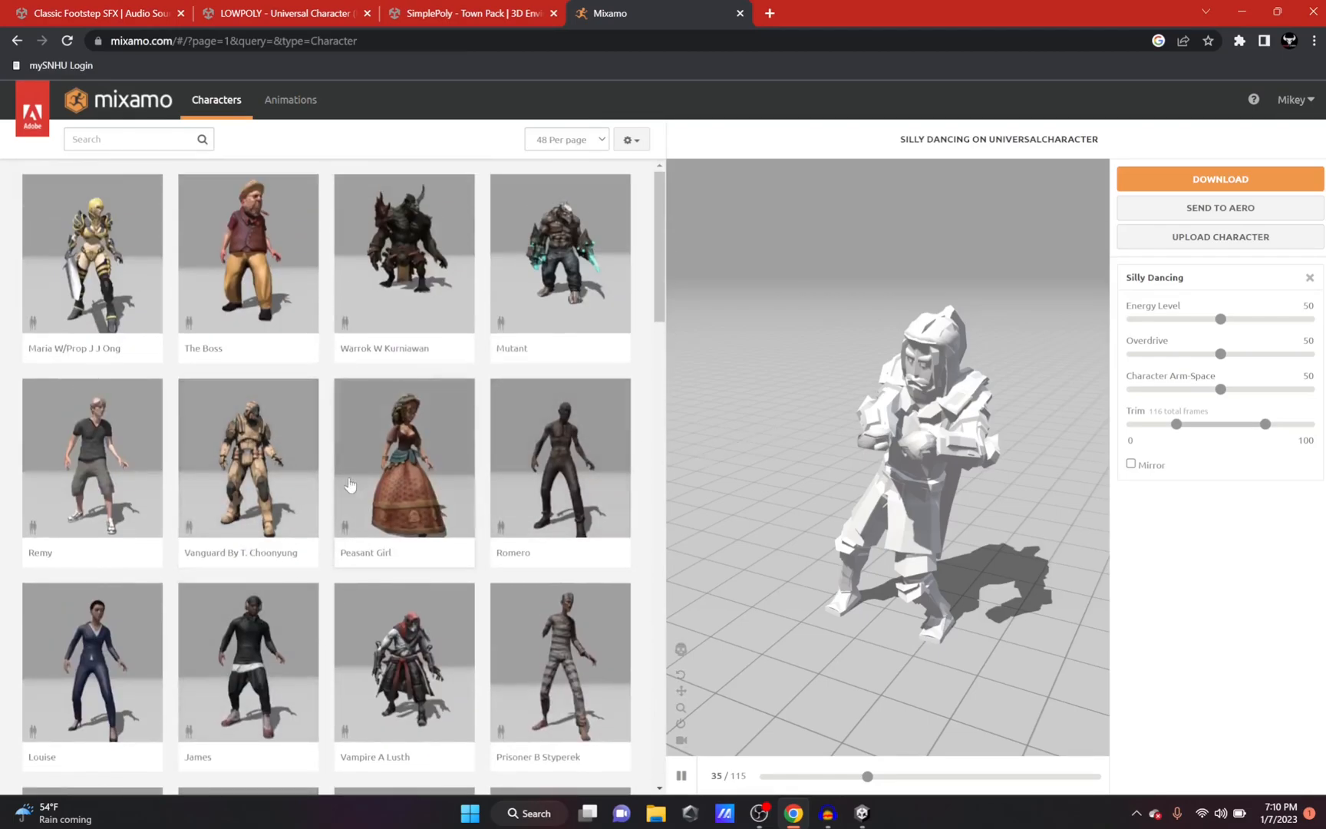
{"action": "scroll", "coordinate": [353, 399], "scroll_direction": "down", "scroll_amount": 2}
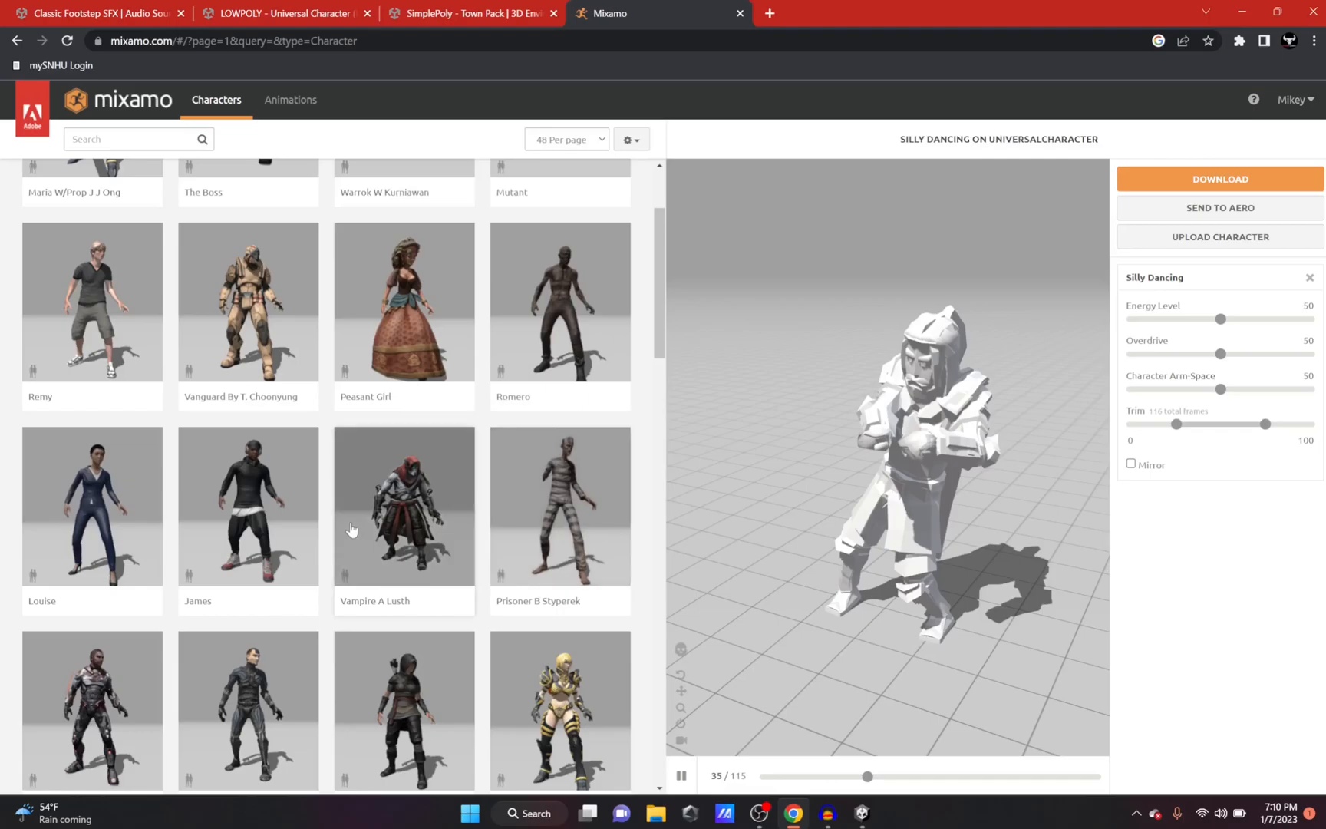
{"action": "scroll", "coordinate": [358, 528], "scroll_direction": "down", "scroll_amount": 15}
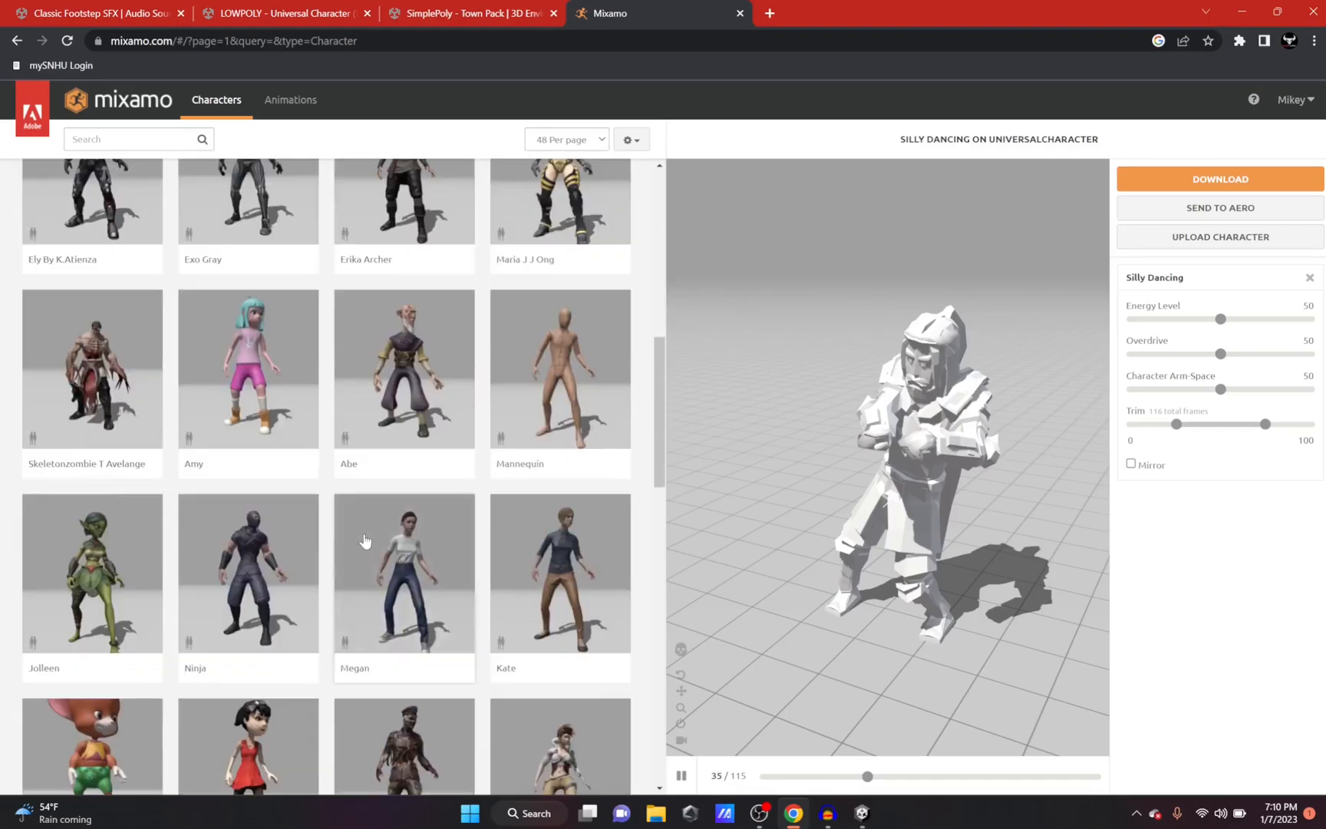
{"action": "scroll", "coordinate": [412, 587], "scroll_direction": "up", "scroll_amount": 15}
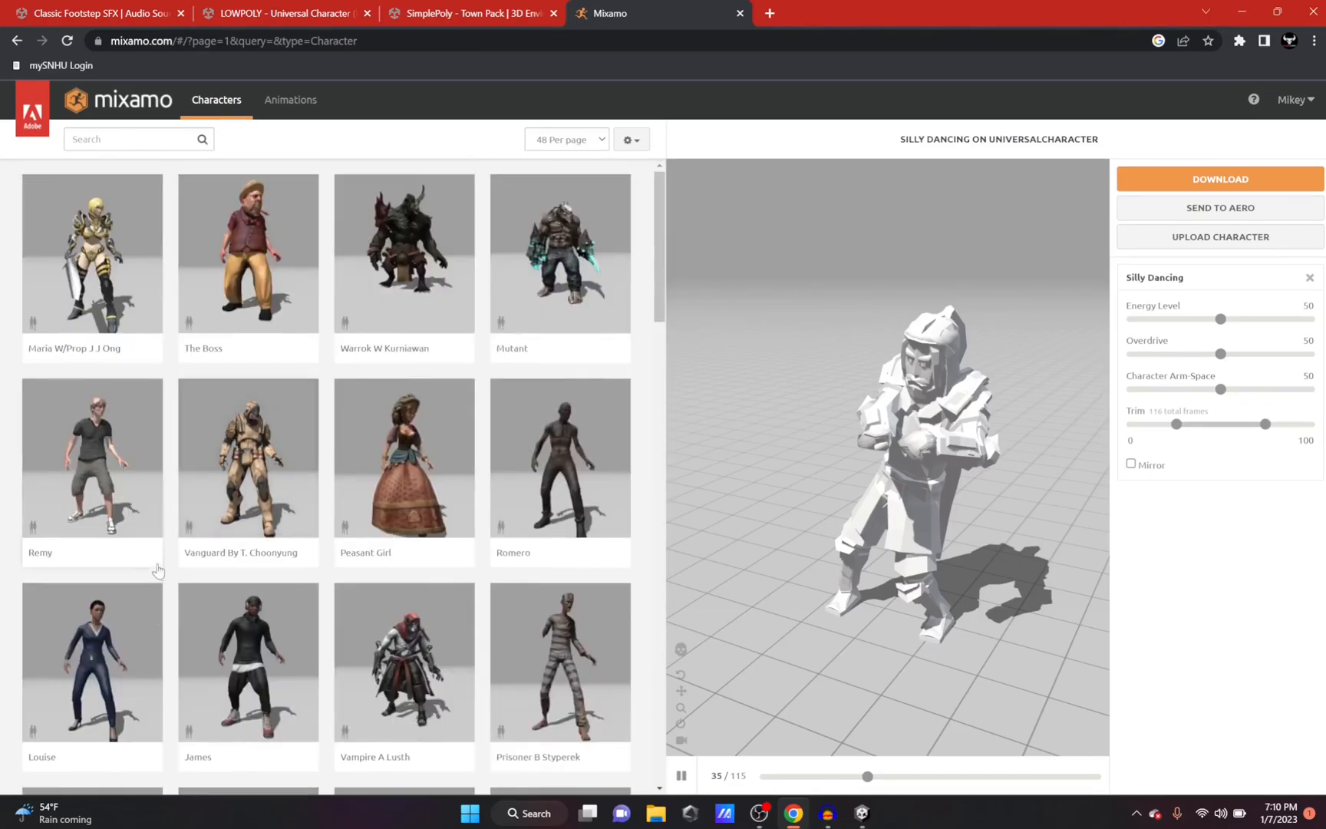
{"action": "left_click", "coordinate": [105, 468]}
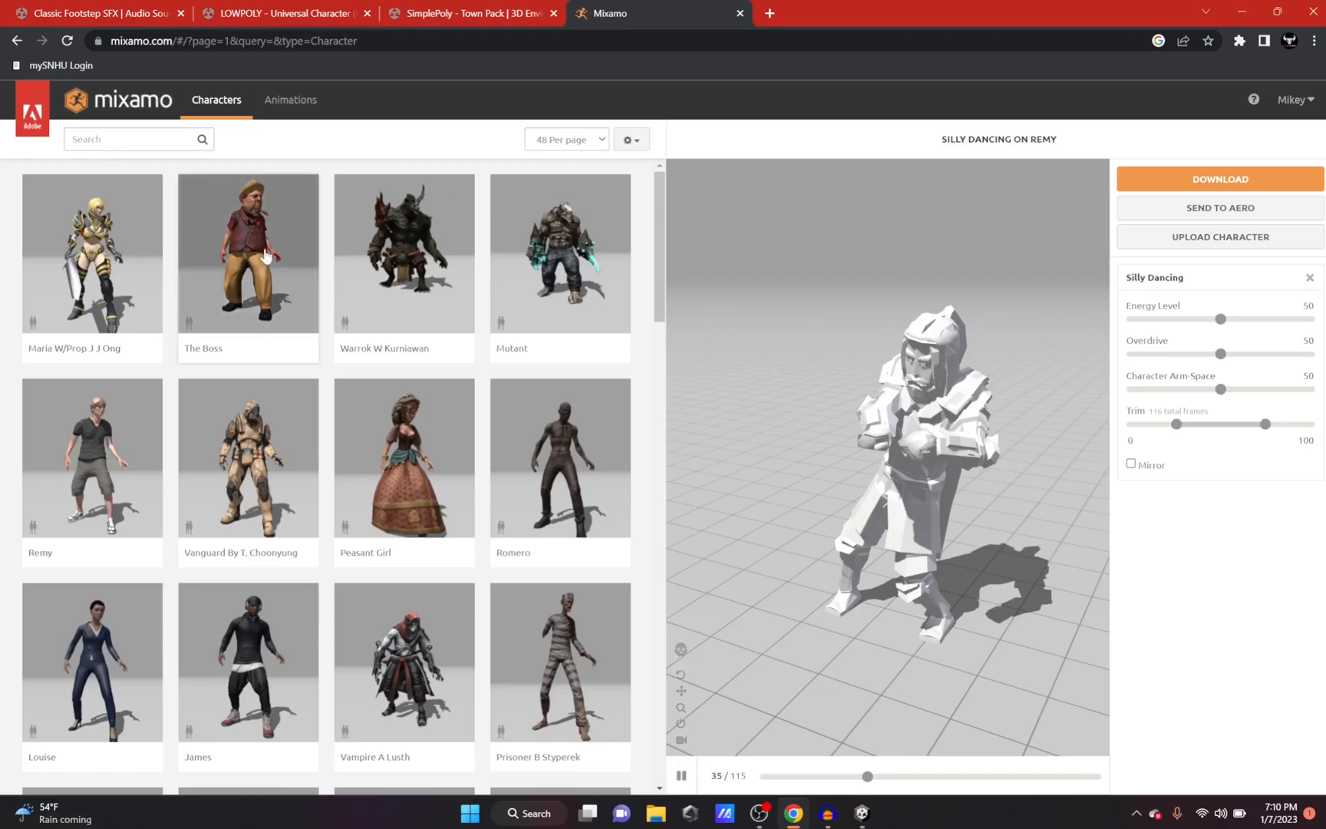
Load The Boss character and look through the rest of the character list
{"action": "left_click", "coordinate": [319, 274]}
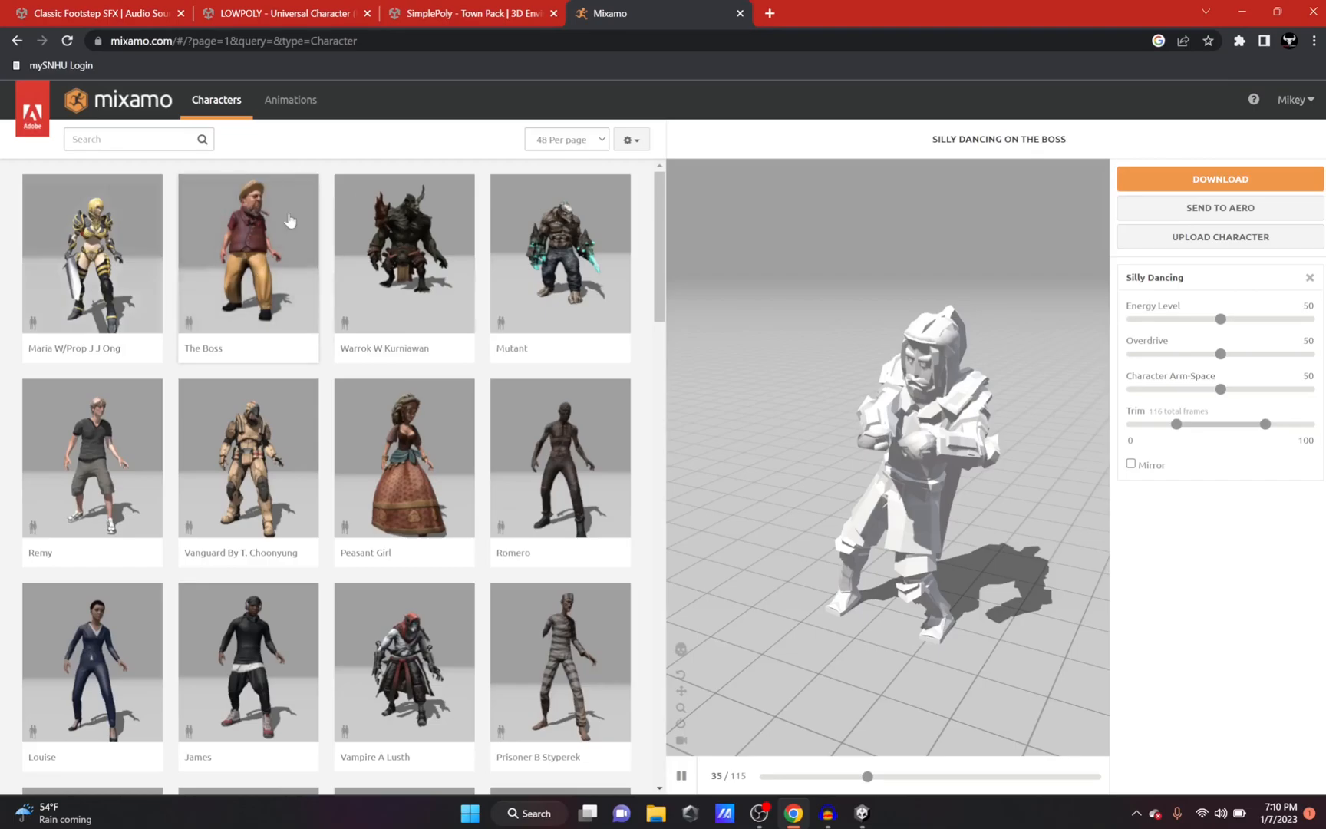
{"action": "scroll", "coordinate": [496, 512], "scroll_direction": "down", "scroll_amount": 20}
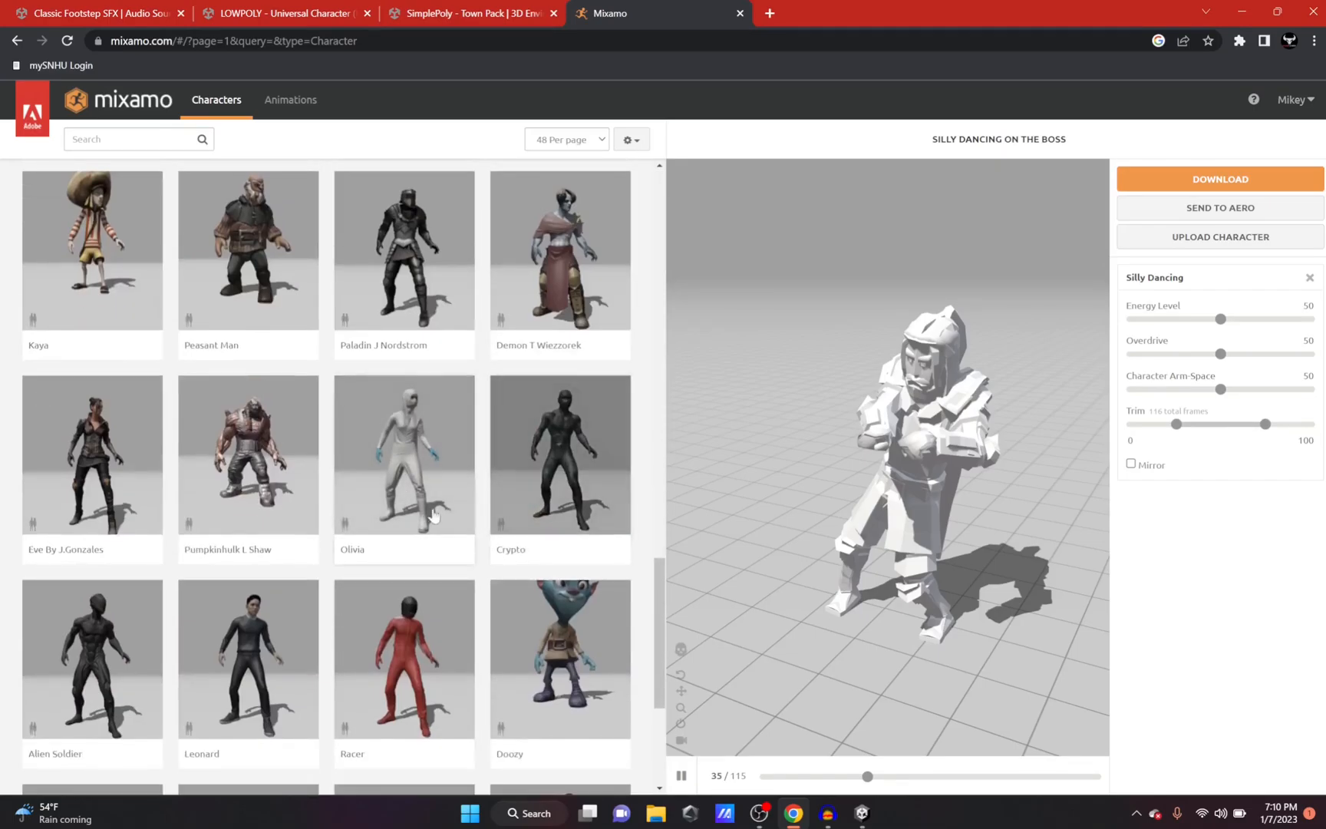
{"action": "scroll", "coordinate": [400, 507], "scroll_direction": "down", "scroll_amount": 3}
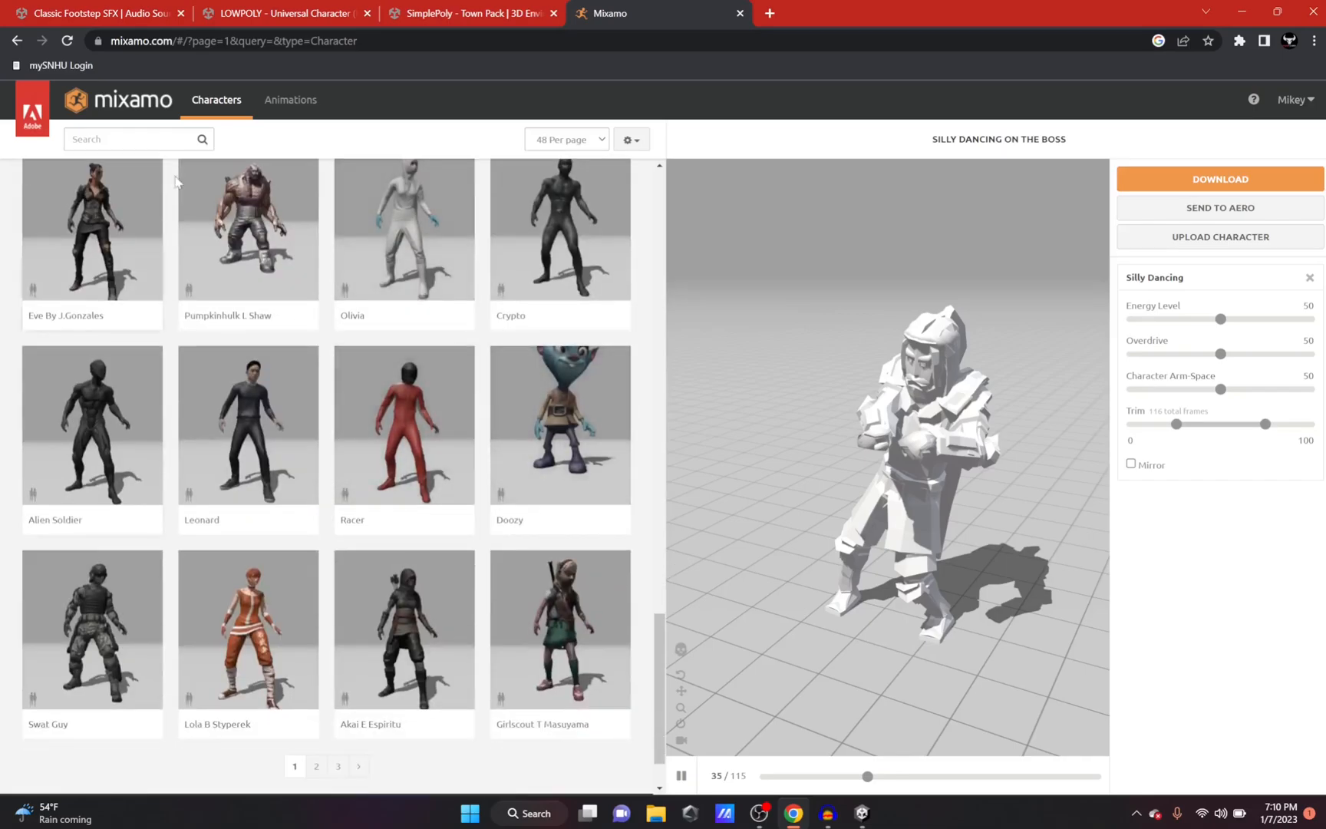
Search the Mixamo animations for "idle" and apply Breathing Idle to the loaded character
{"action": "left_click", "coordinate": [296, 101]}
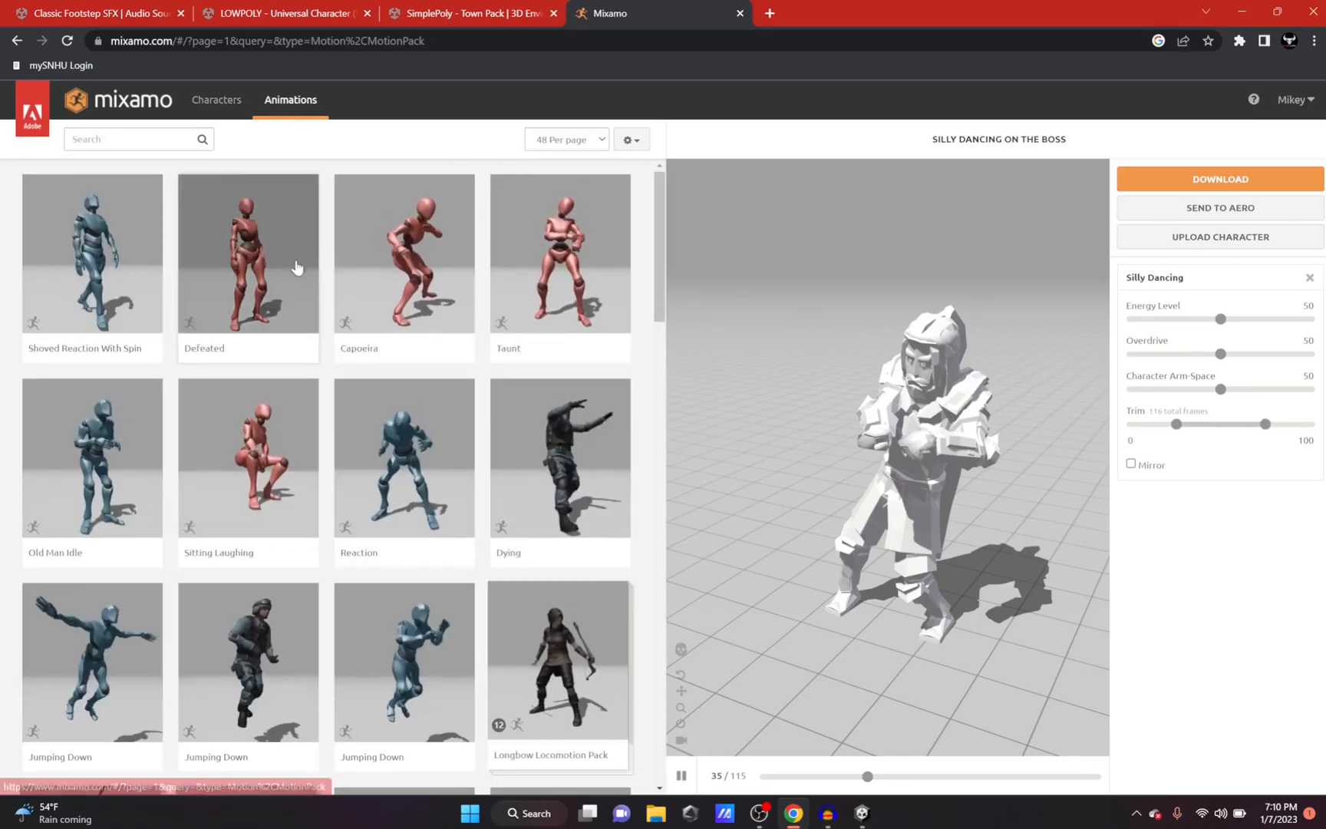
{"action": "left_click", "coordinate": [156, 139]}
{"action": "type", "text": "idle"}
{"action": "scroll", "coordinate": [495, 468], "scroll_direction": "down", "scroll_amount": 1}
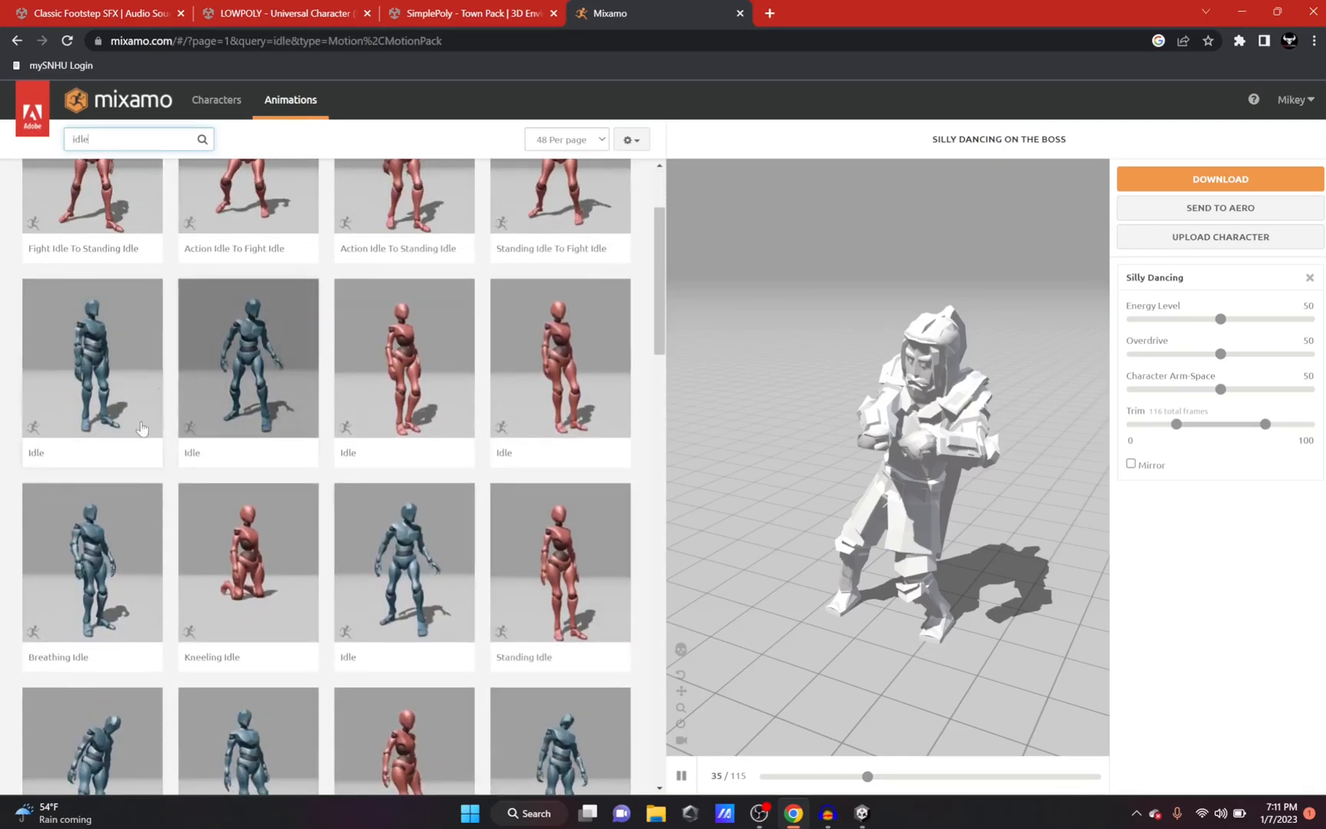
{"action": "left_click", "coordinate": [245, 383]}
{"action": "left_click", "coordinate": [88, 576]}
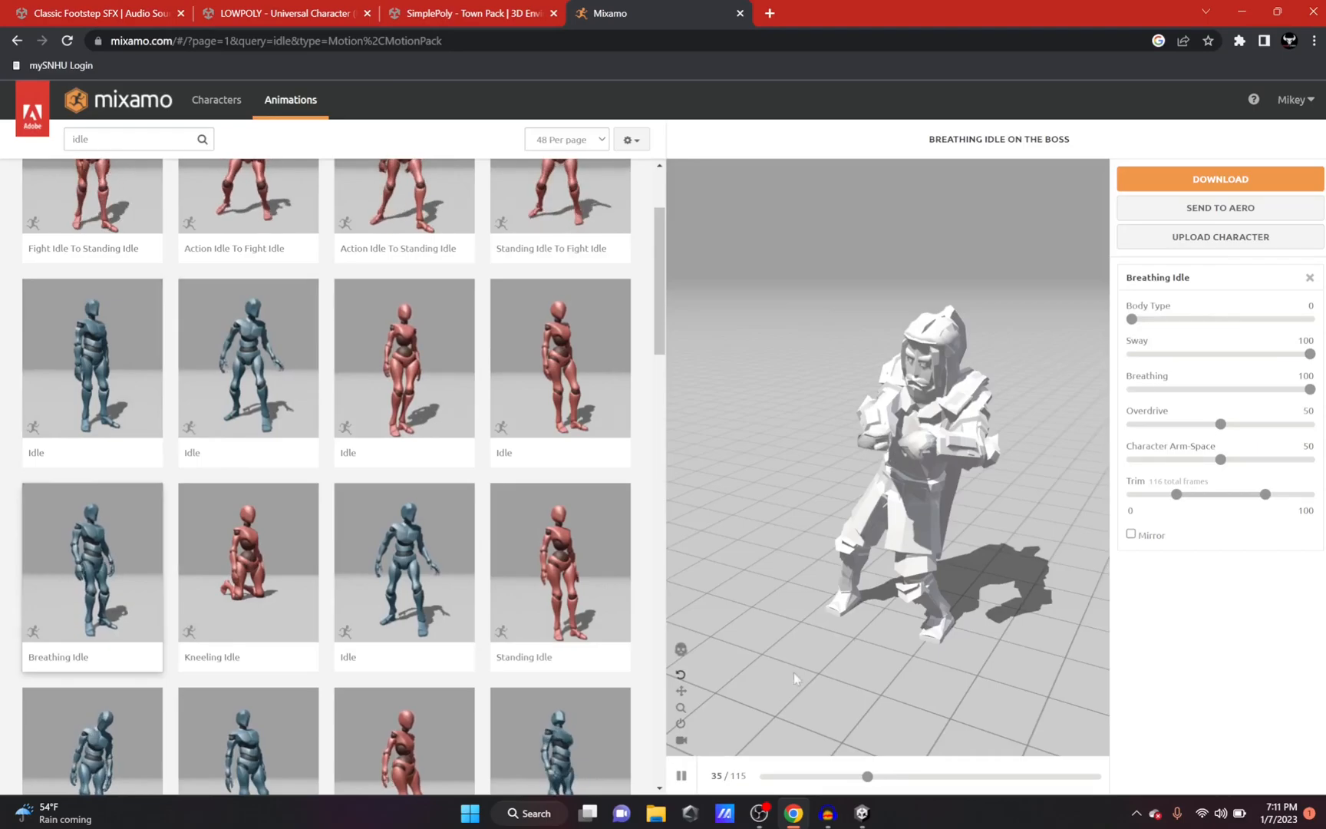
Upload the UniversalCharacter mesh from Unity's AA_UniversalCharacter/Meshes folder to Mixamo as a character
{"action": "left_click", "coordinate": [1220, 237]}
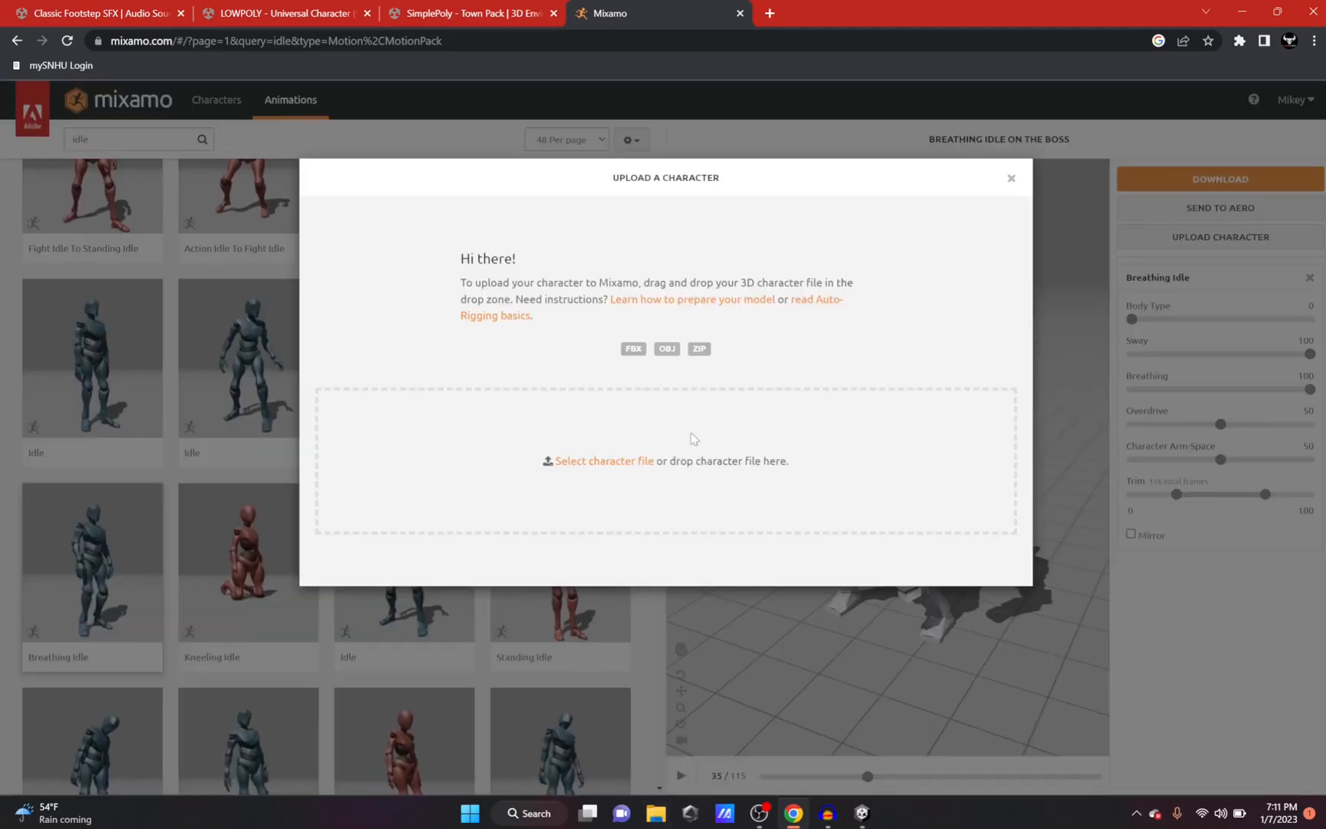
{"action": "left_click", "coordinate": [862, 812]}
{"action": "double_click", "coordinate": [198, 620]}
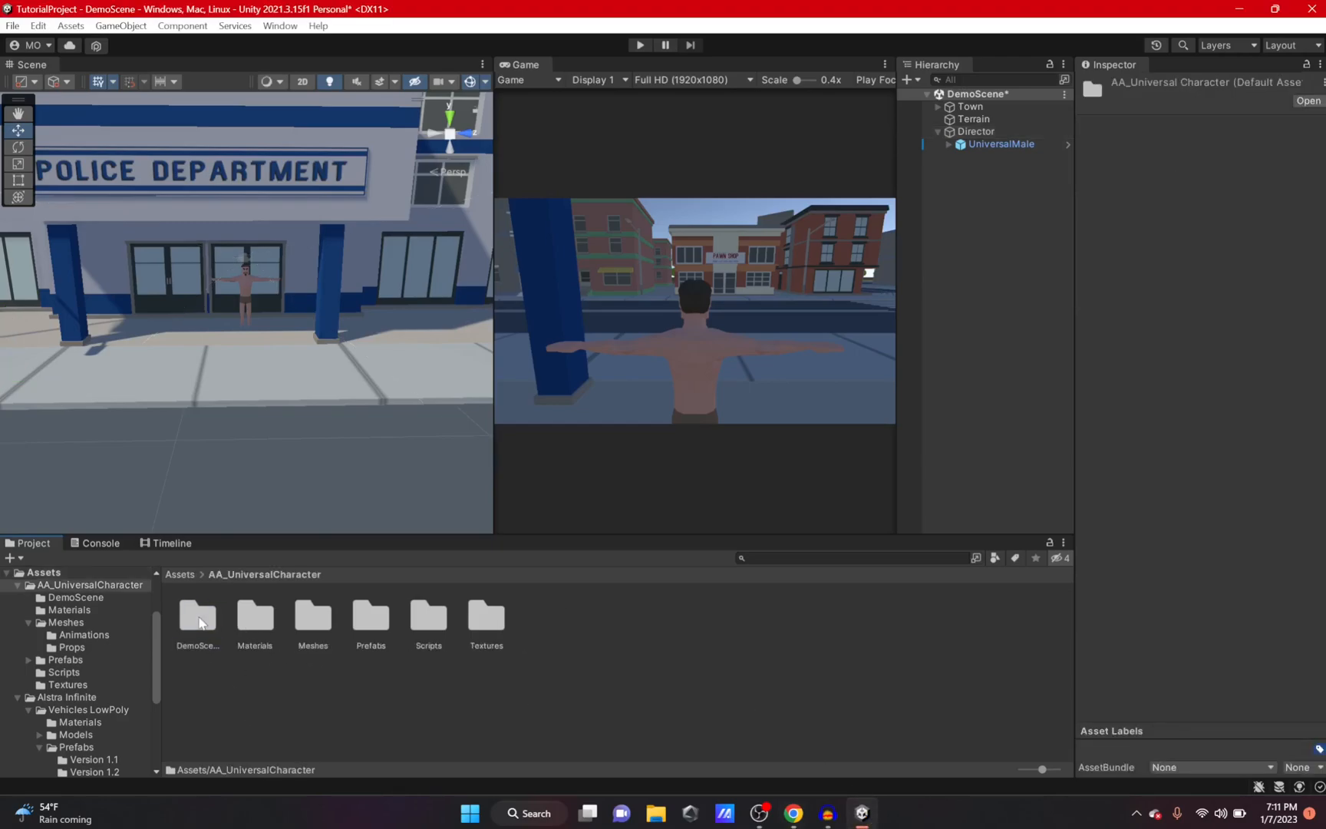
{"action": "double_click", "coordinate": [329, 618]}
{"action": "left_click_drag", "start_coordinate": [927, 681], "coordinate": [836, 461]}
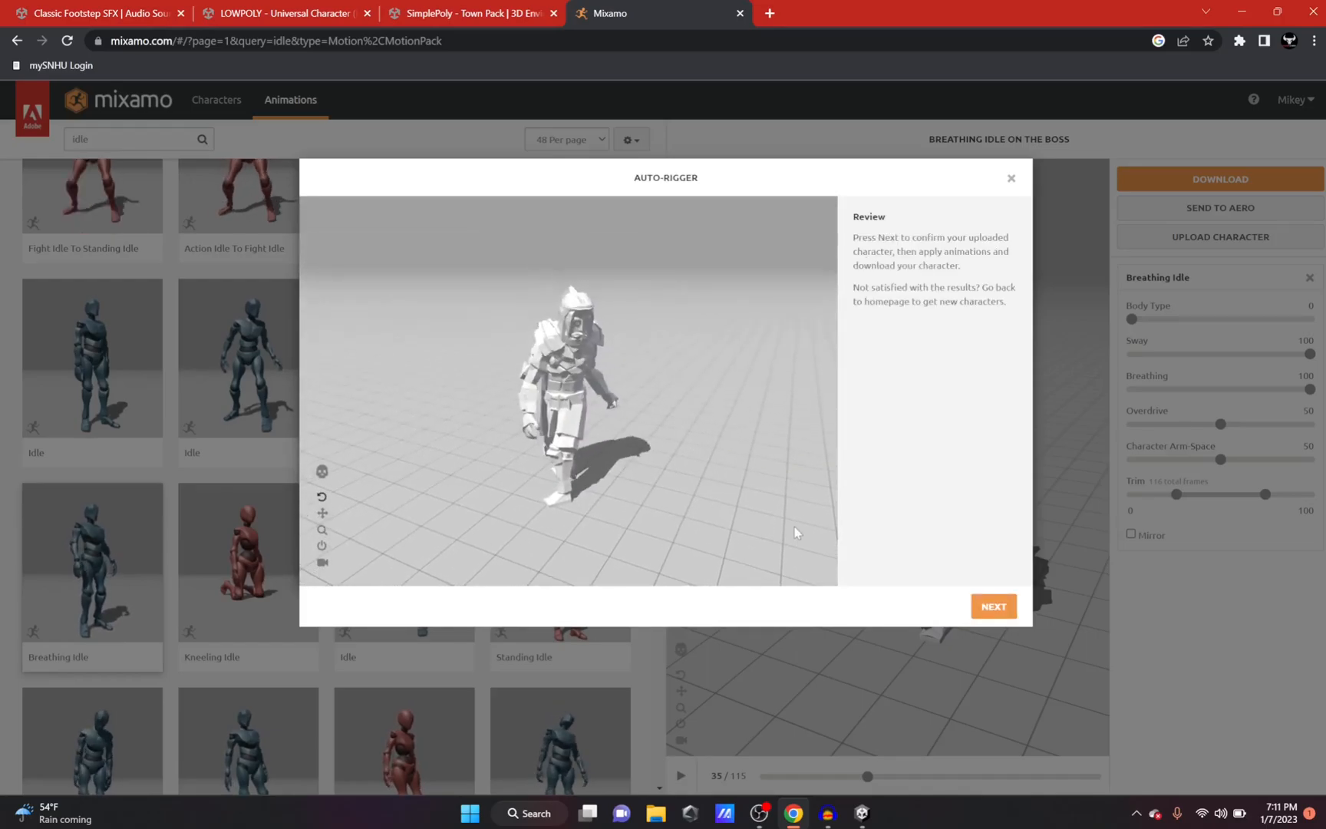
Switch to Unity and examine the sub-meshes contained in the UniversalCharacter mesh asset
{"action": "left_click", "coordinate": [862, 813]}
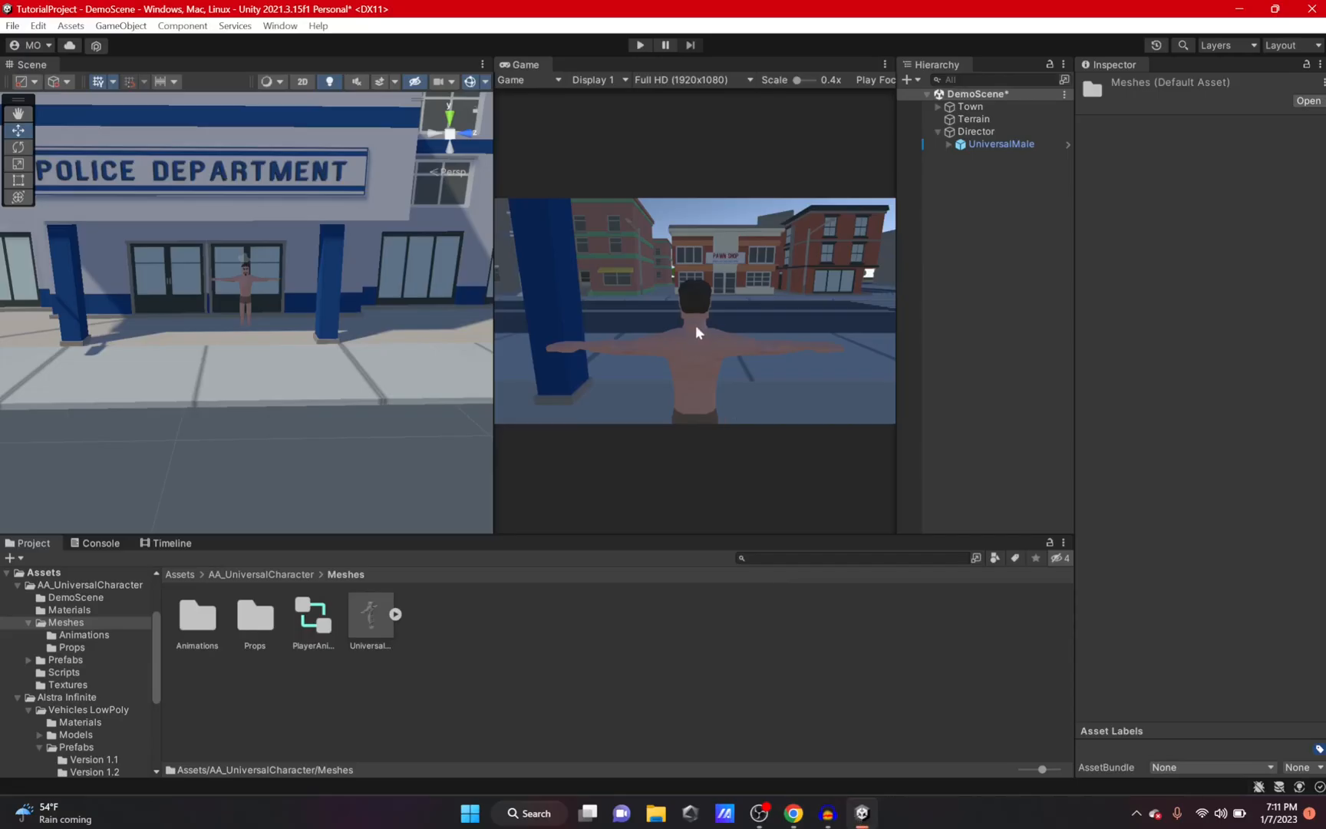
{"action": "left_click", "coordinate": [396, 615]}
{"action": "scroll", "coordinate": [614, 653], "scroll_direction": "down", "scroll_amount": 3}
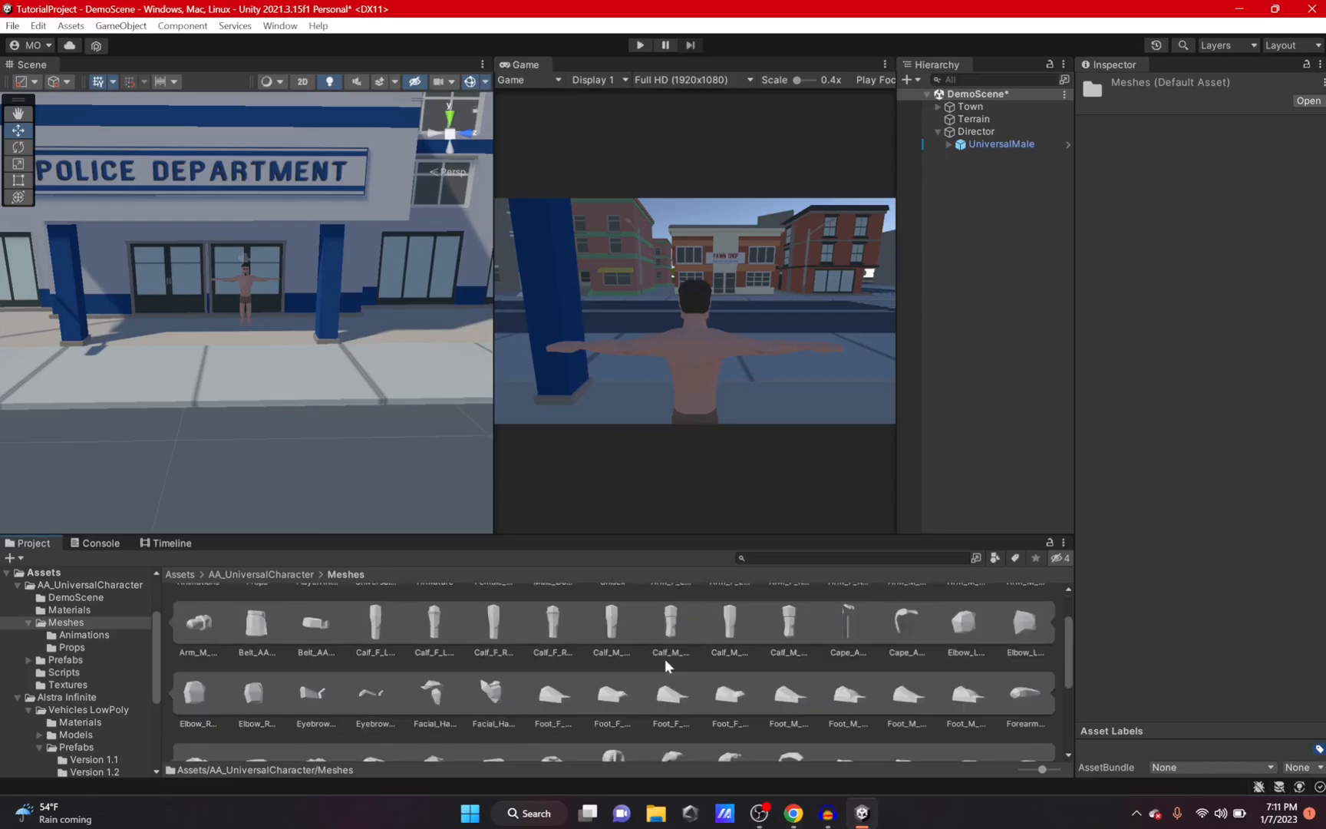
{"action": "scroll", "coordinate": [484, 631], "scroll_direction": "up", "scroll_amount": 2}
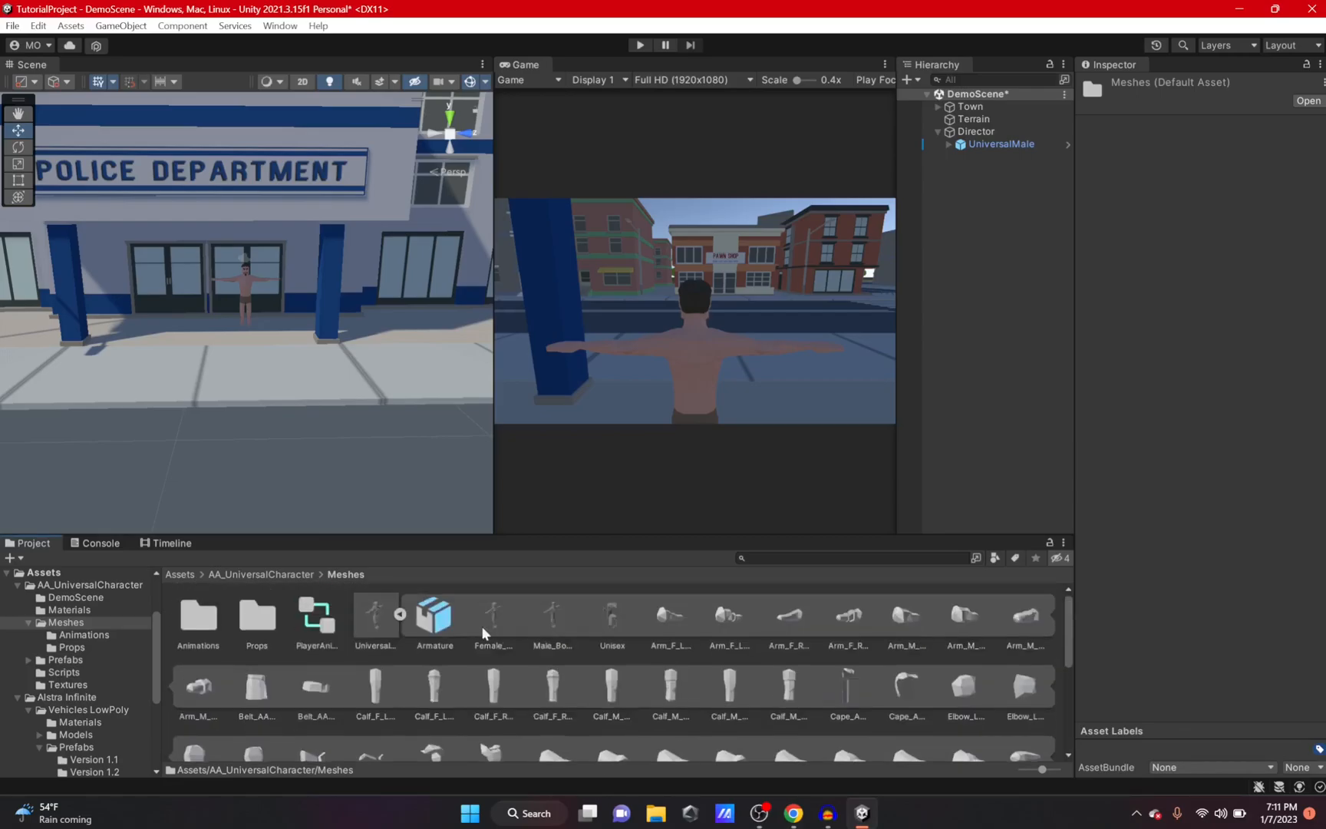
{"action": "left_click", "coordinate": [397, 616]}
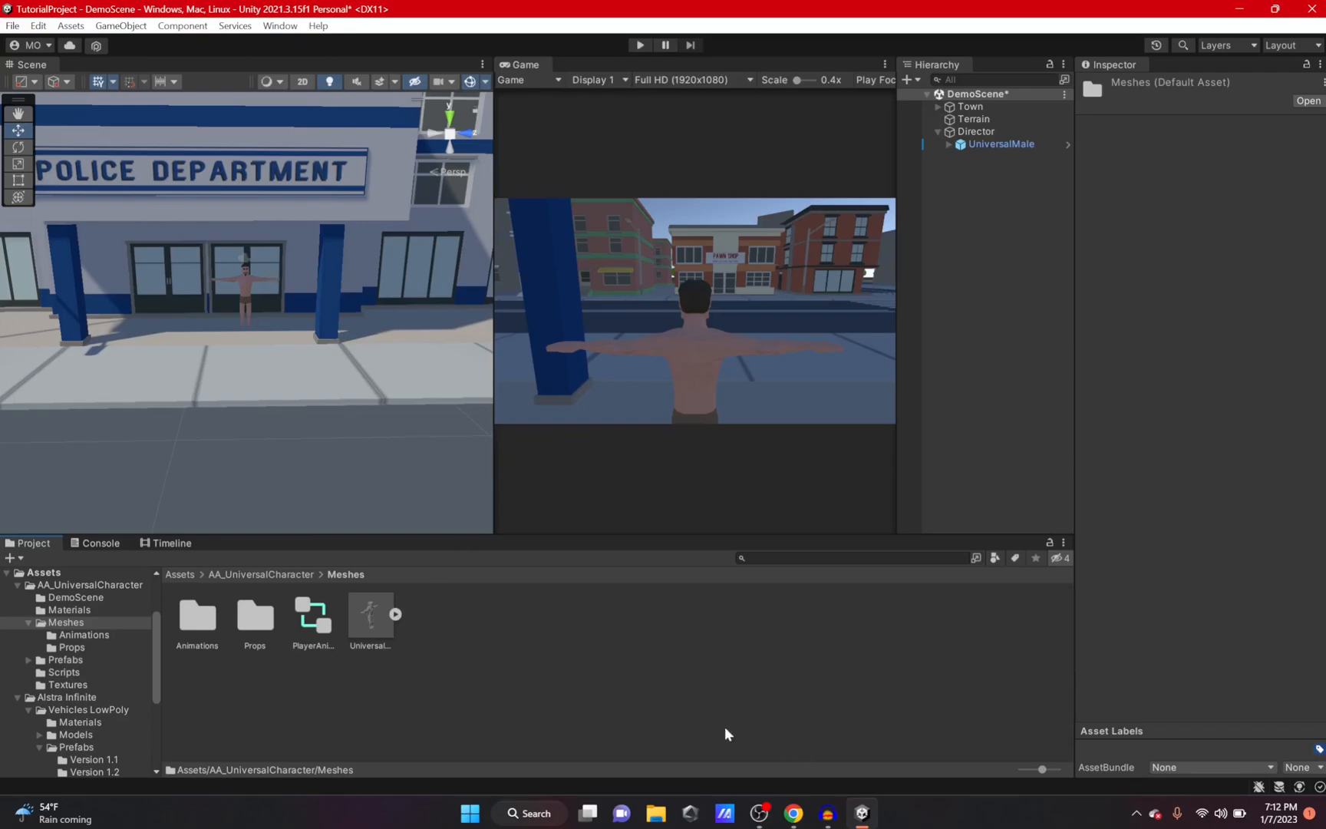
Switch back to Mixamo and accept the uploaded UniversalCharacter in the Auto-Rigger
{"action": "mouse_move", "coordinate": [793, 812]}
{"action": "left_click", "coordinate": [798, 764]}
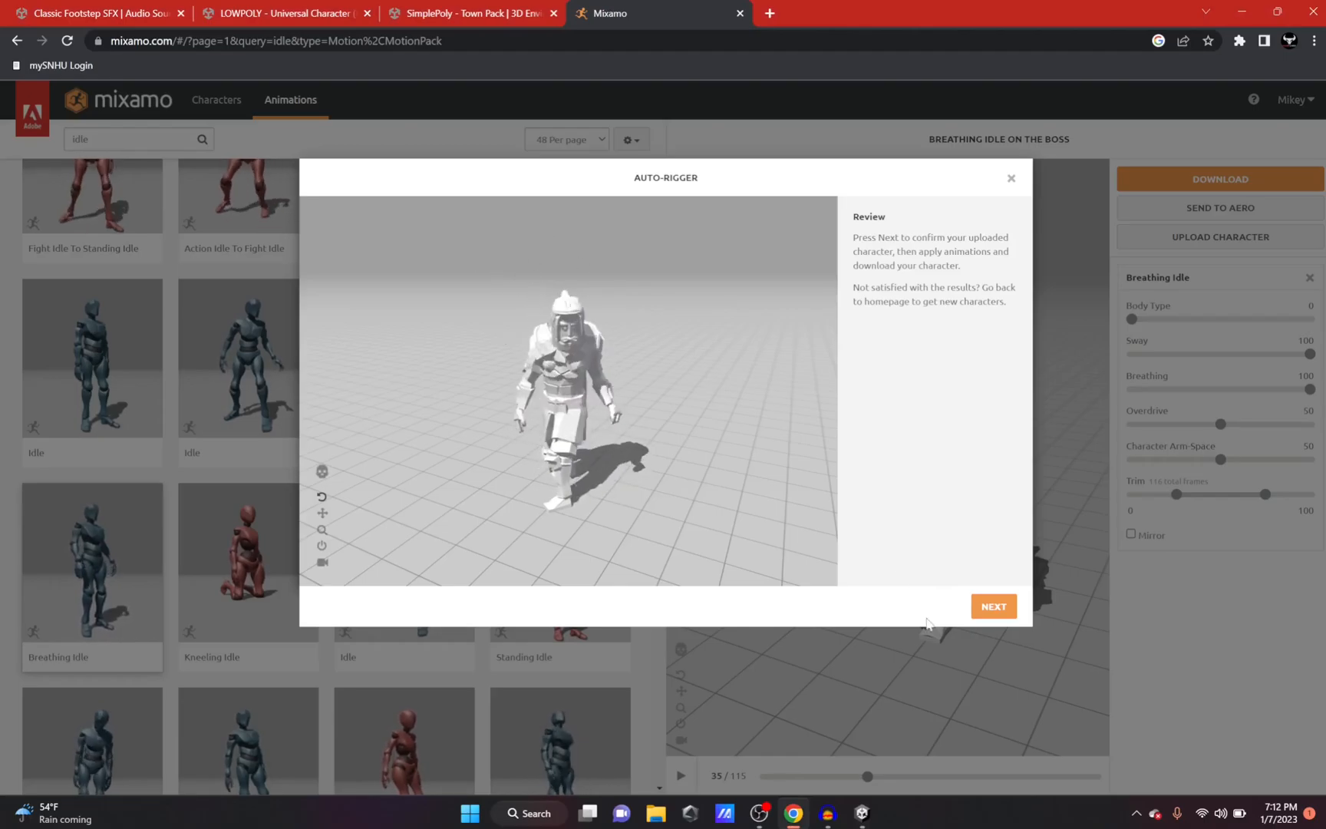
{"action": "left_click", "coordinate": [993, 606]}
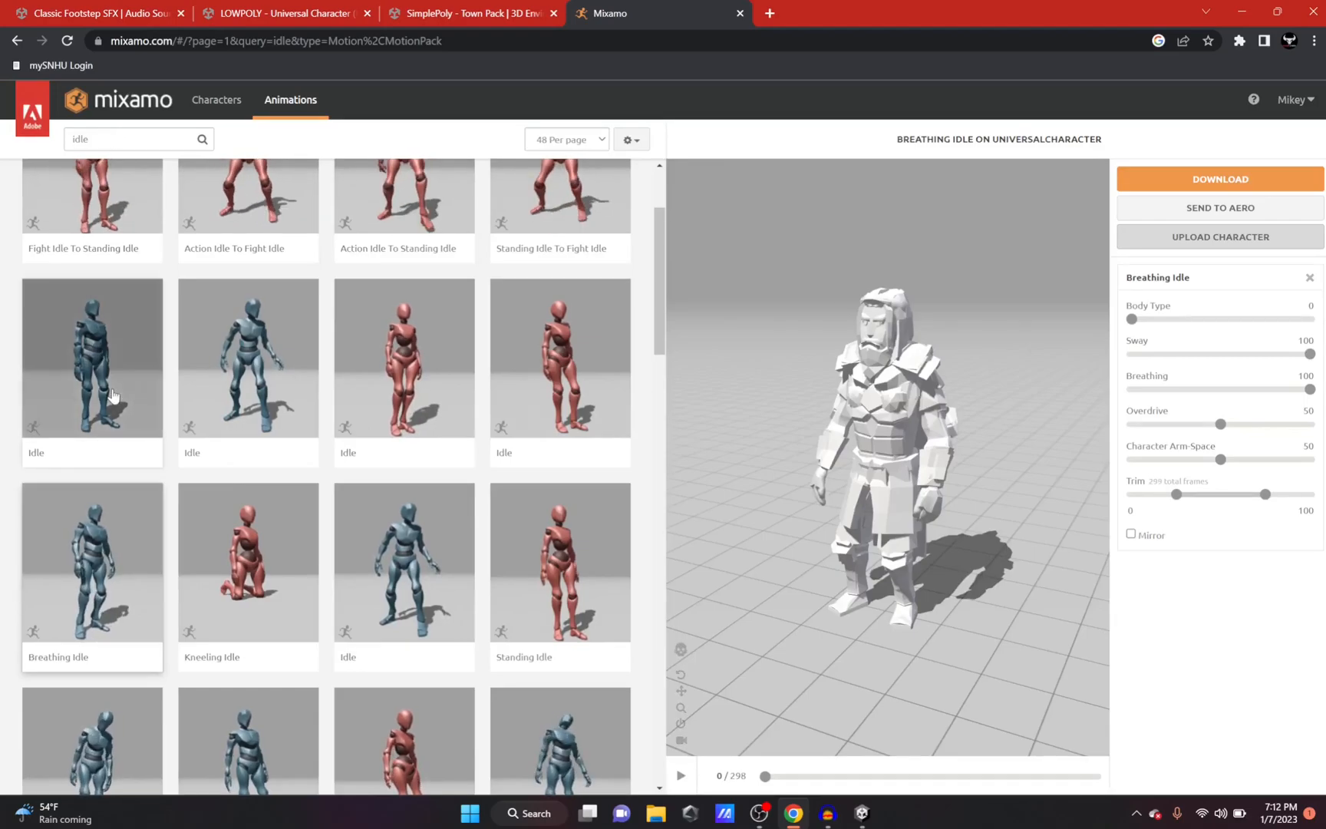
Preview Breathing Idle with Body Type 55 on UniversalCharacter, and apply the standing Idle animation
{"action": "left_click", "coordinate": [125, 577]}
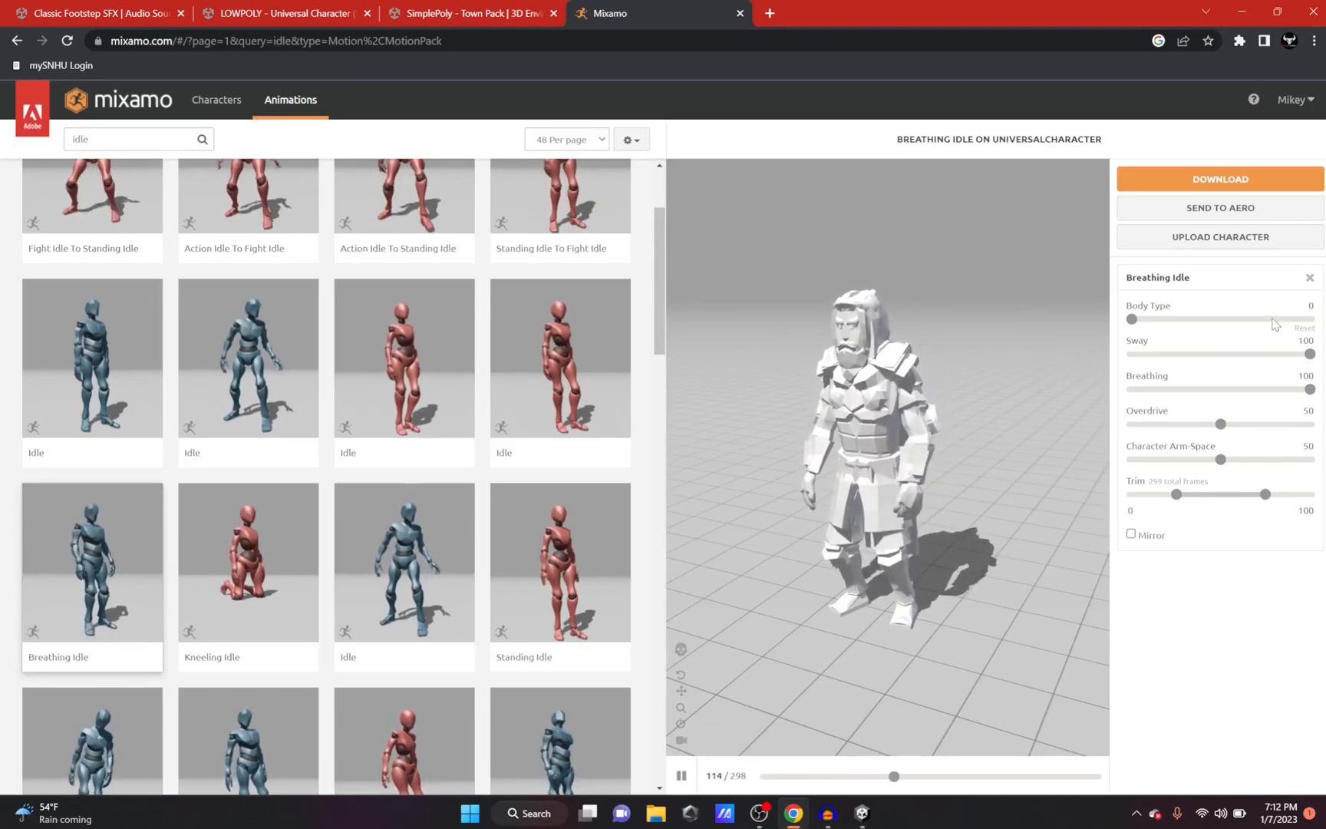
{"action": "left_click", "coordinate": [1229, 319]}
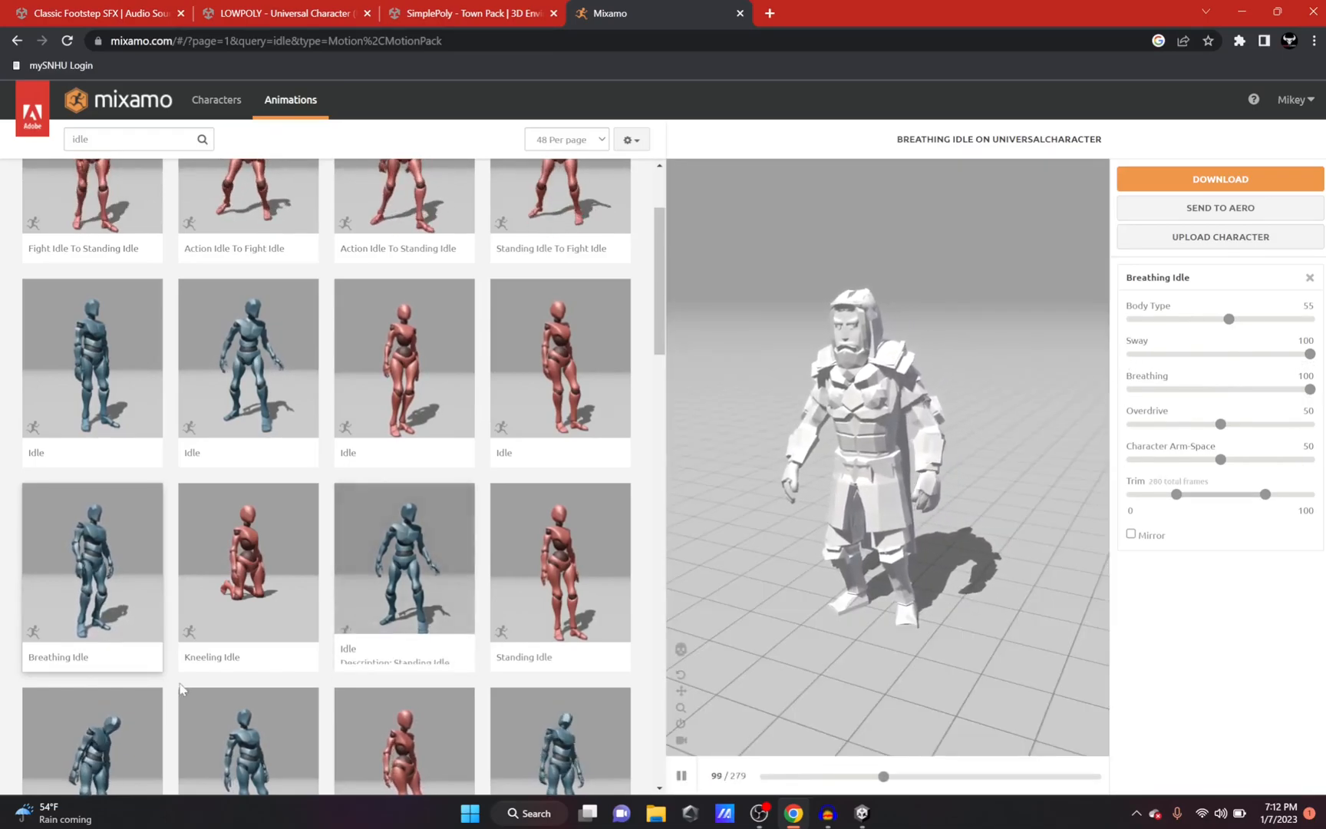
{"action": "left_click", "coordinate": [440, 579]}
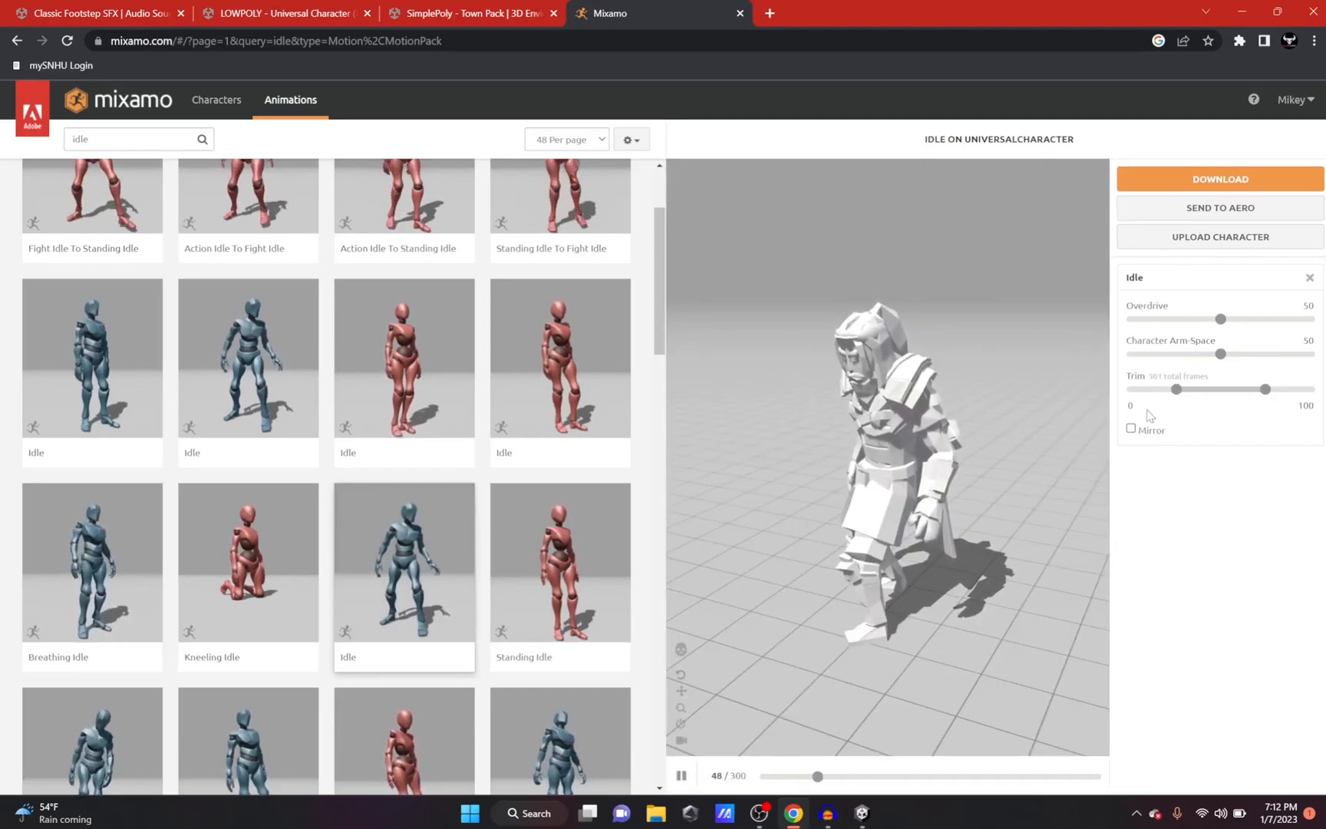
Review the Idle animation's download settings with FBX for Unity(.fbx), Without Skin and 30 frames per second, and leave without downloading
{"action": "mouse_move", "coordinate": [826, 821]}
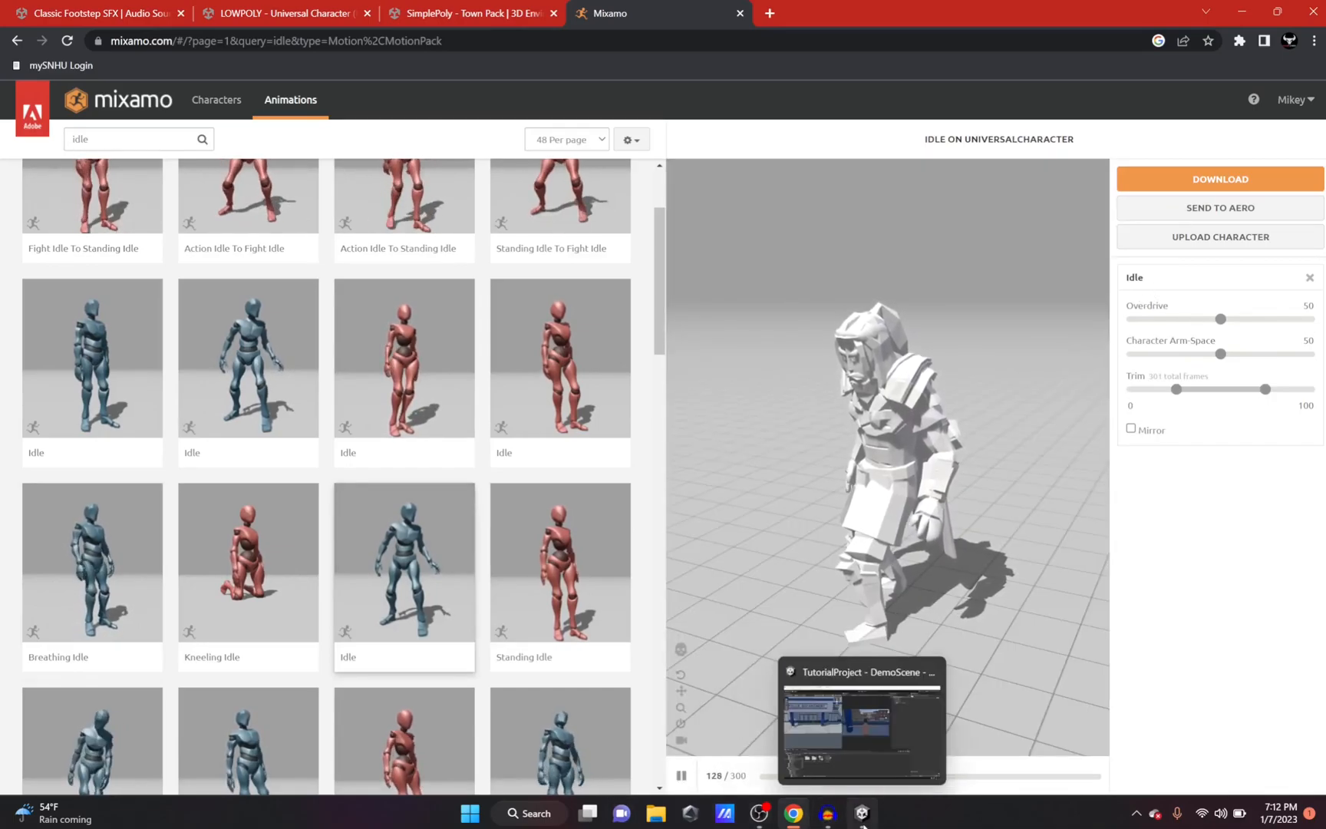
{"action": "left_click", "coordinate": [1216, 183]}
{"action": "left_click", "coordinate": [491, 244]}
{"action": "left_click", "coordinate": [462, 286]}
{"action": "left_click", "coordinate": [798, 244]}
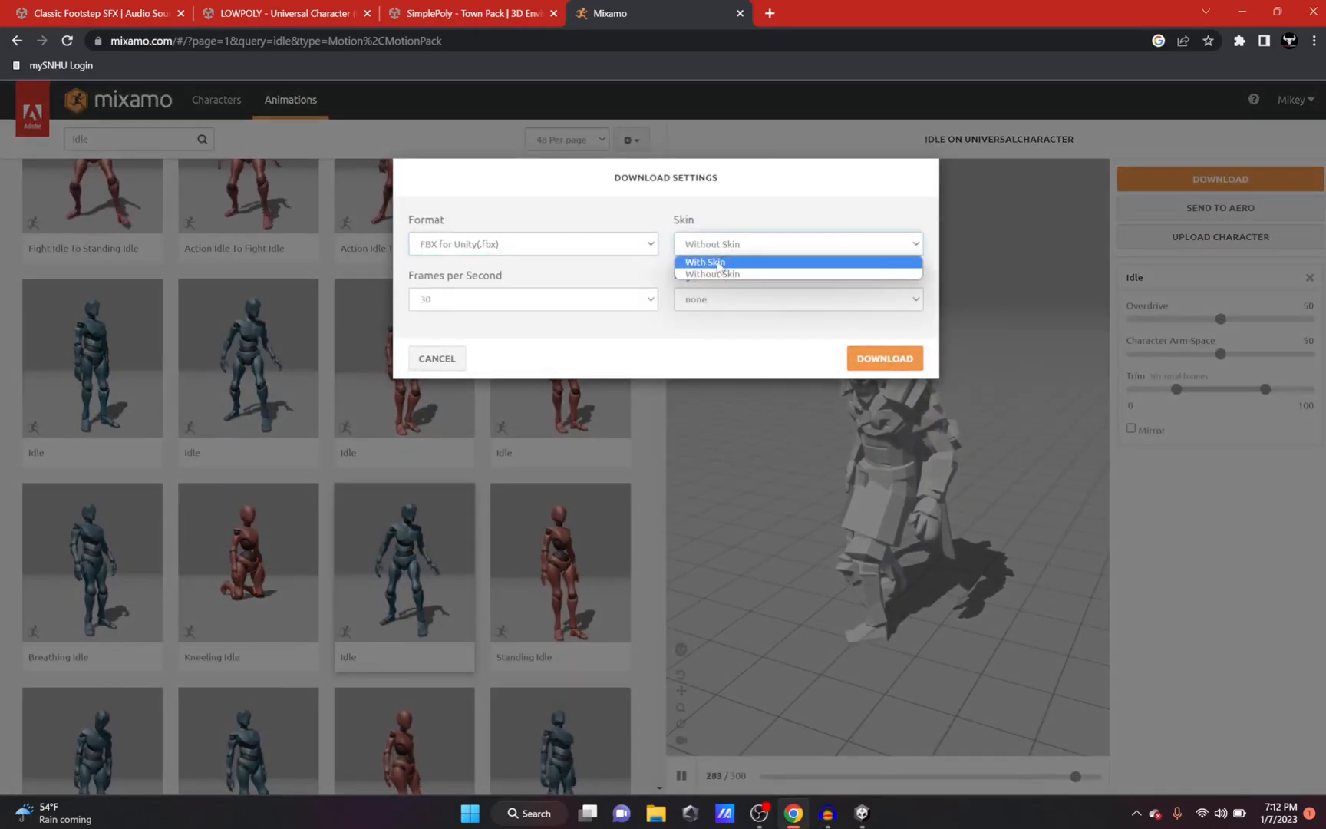
{"action": "left_click", "coordinate": [721, 262]}
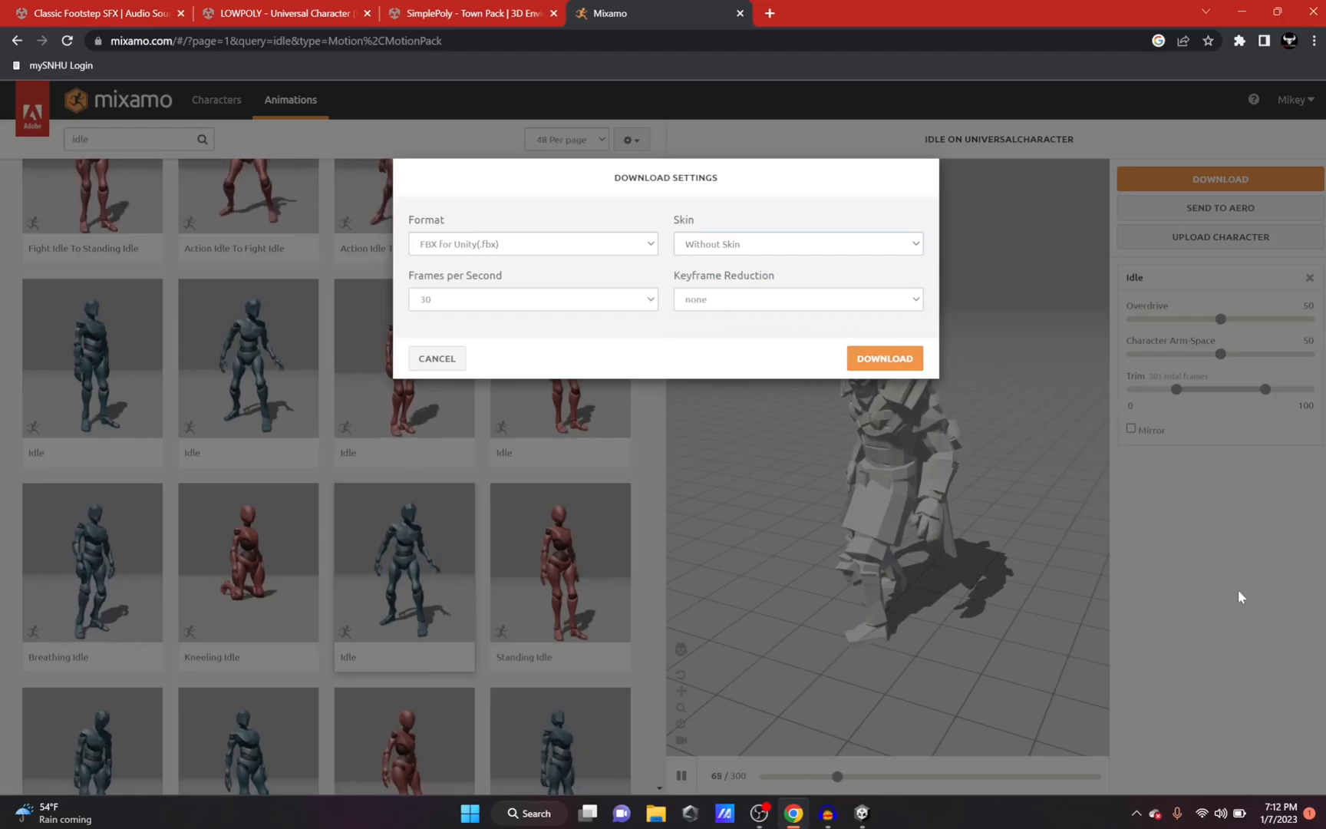
{"action": "left_click", "coordinate": [436, 358]}
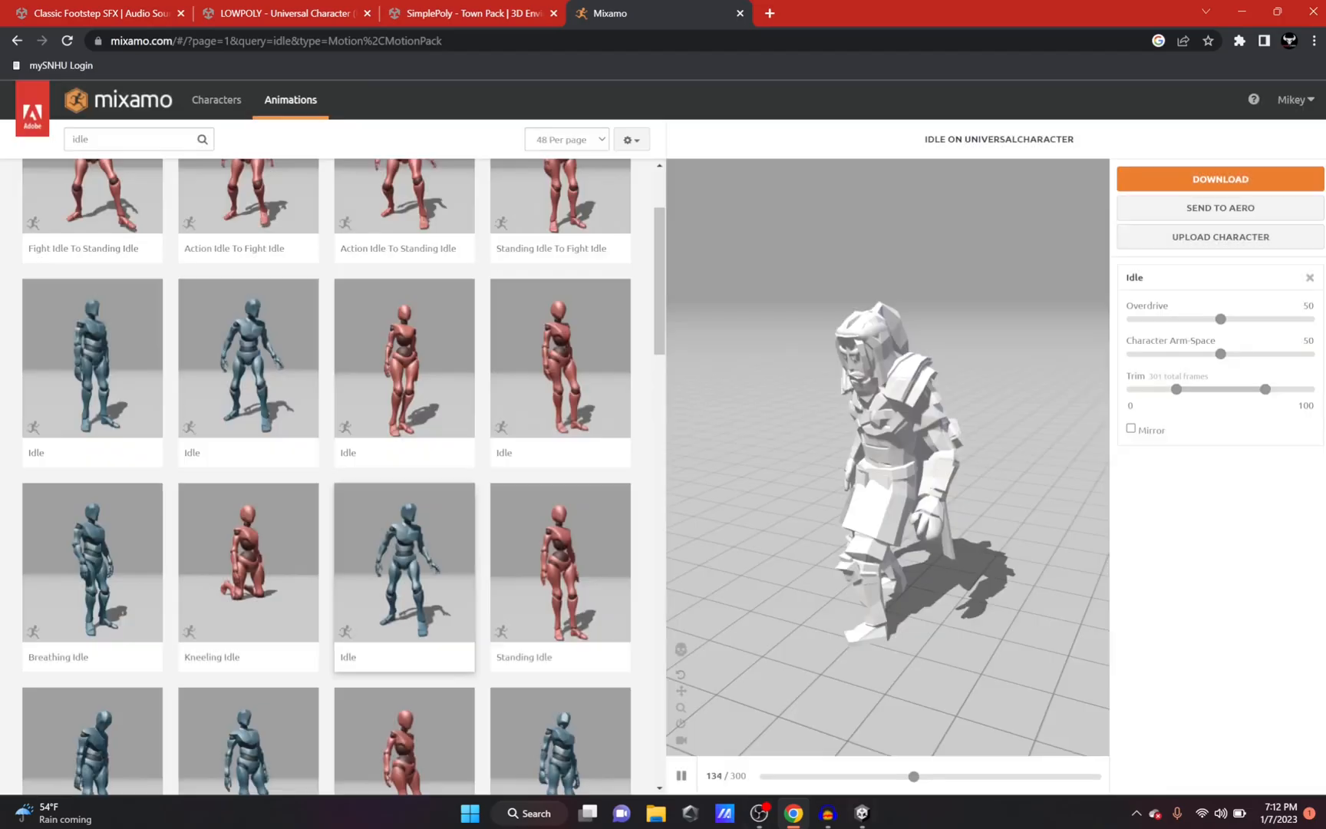
Switch to Unity, select the Breathing Idle FBX in the Meshes/Animations folder and preview its animation on the UniversalMale model
{"action": "left_click", "coordinate": [861, 815]}
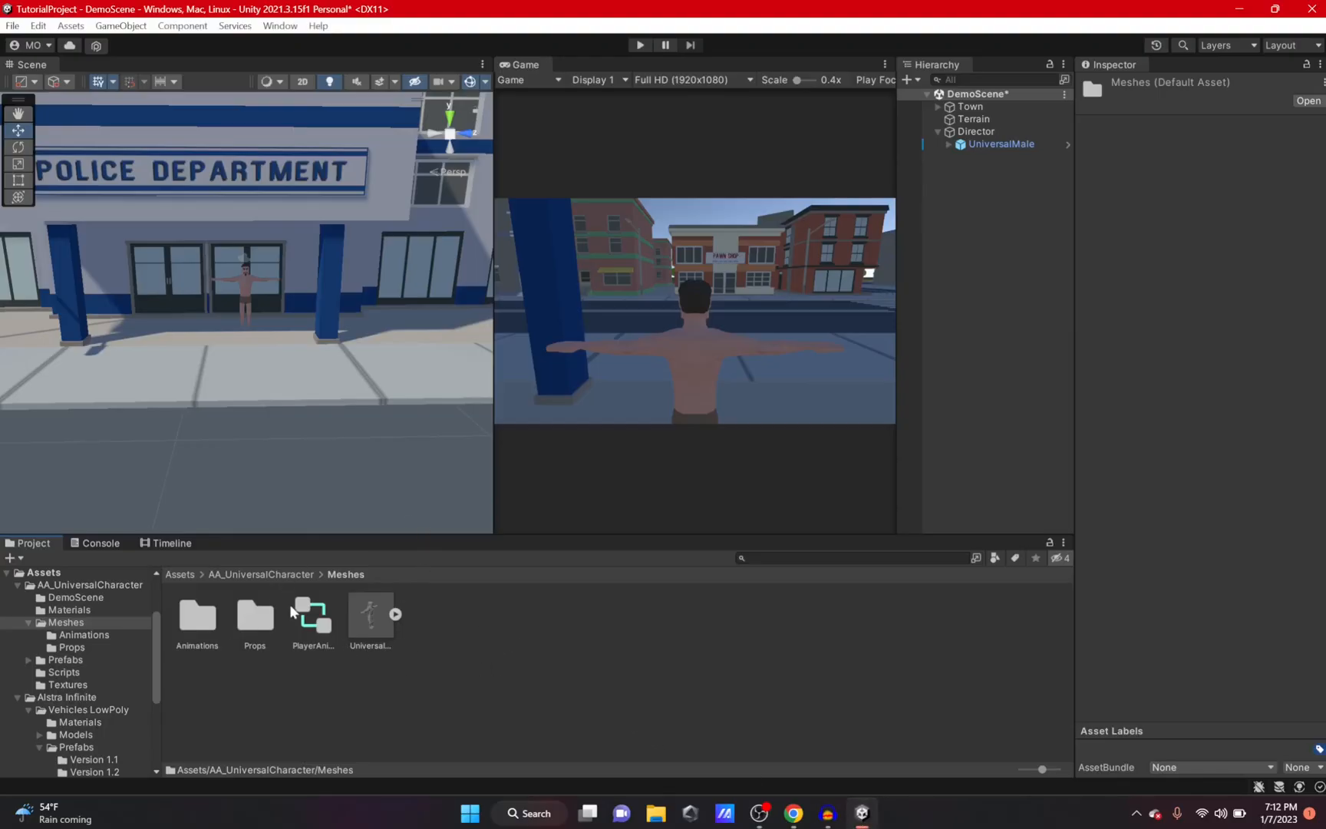
{"action": "double_click", "coordinate": [201, 618]}
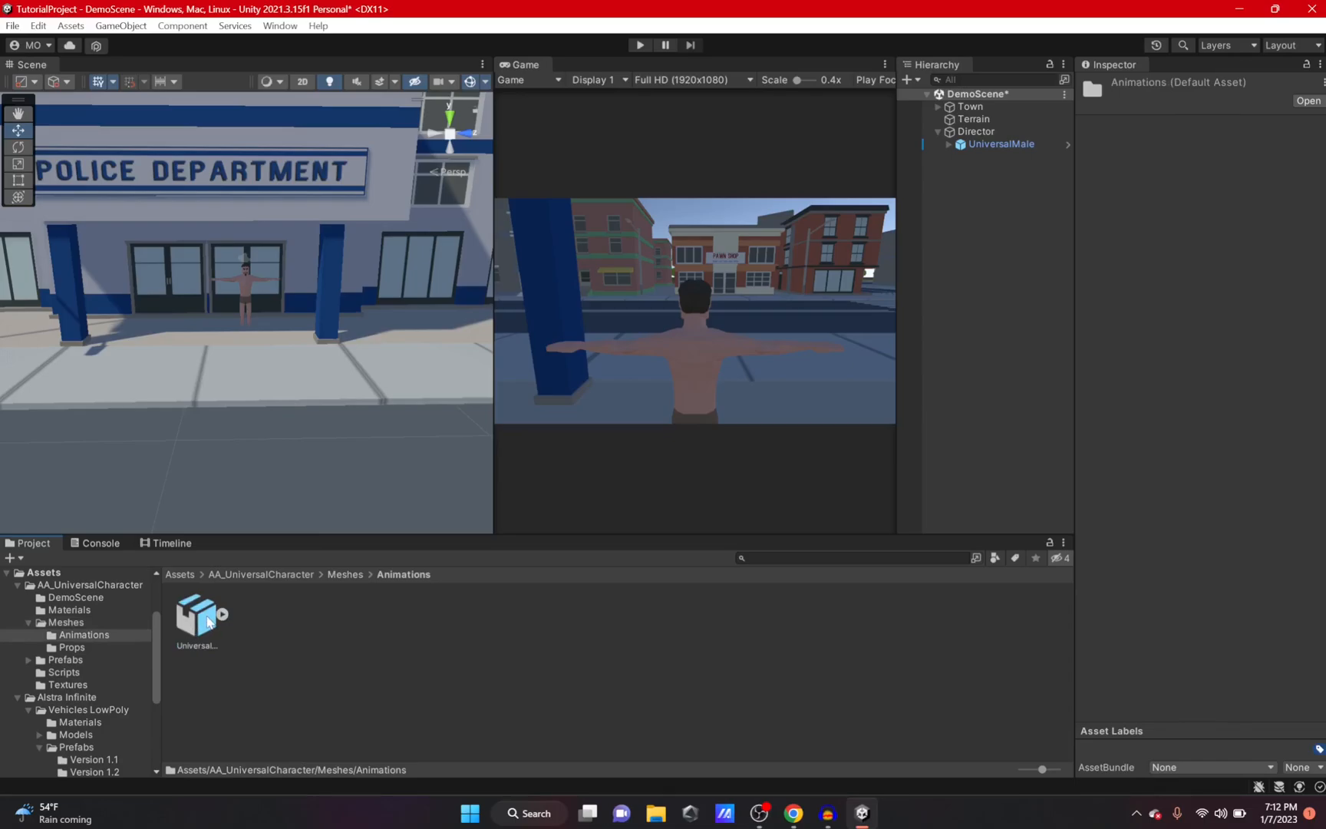
{"action": "left_click", "coordinate": [202, 619]}
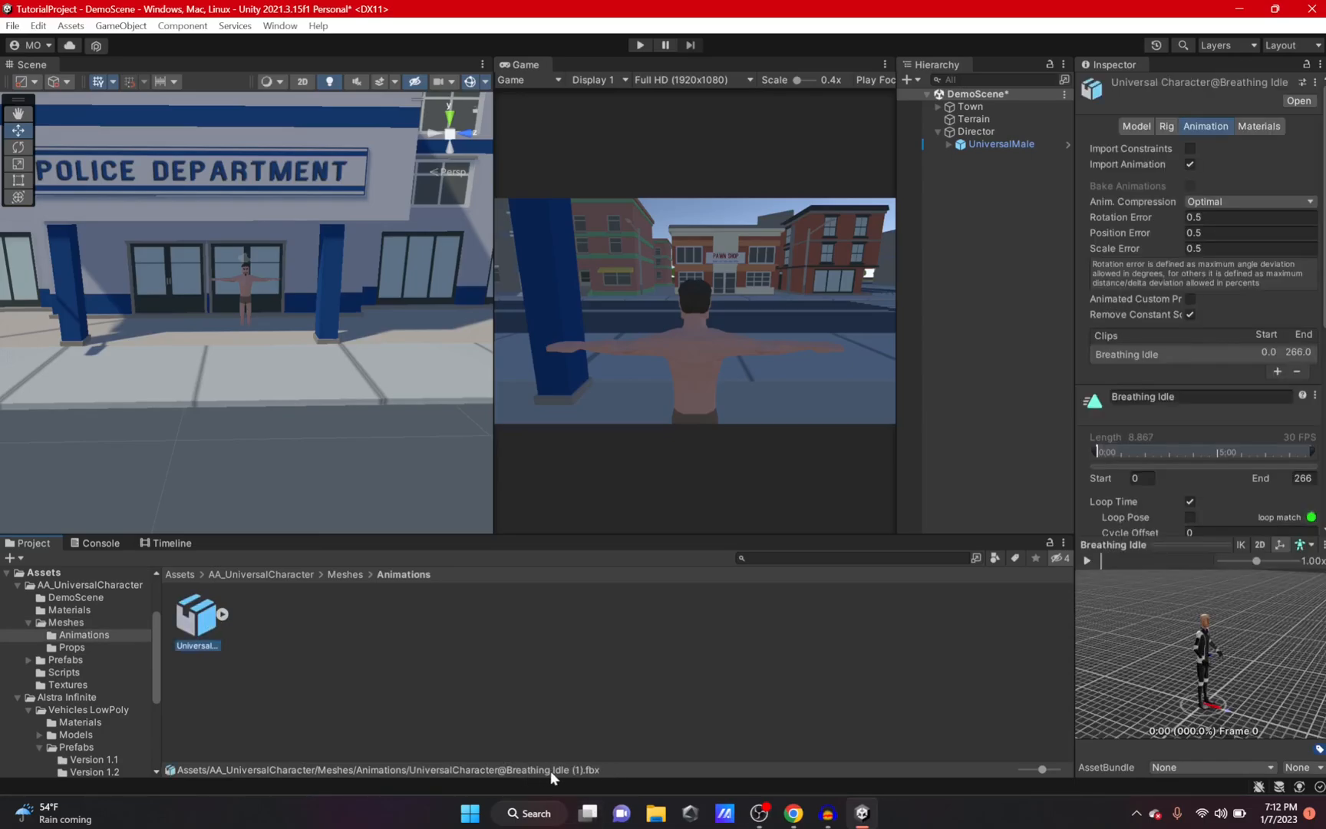
{"action": "scroll", "coordinate": [1098, 579], "scroll_direction": "up", "scroll_amount": 5}
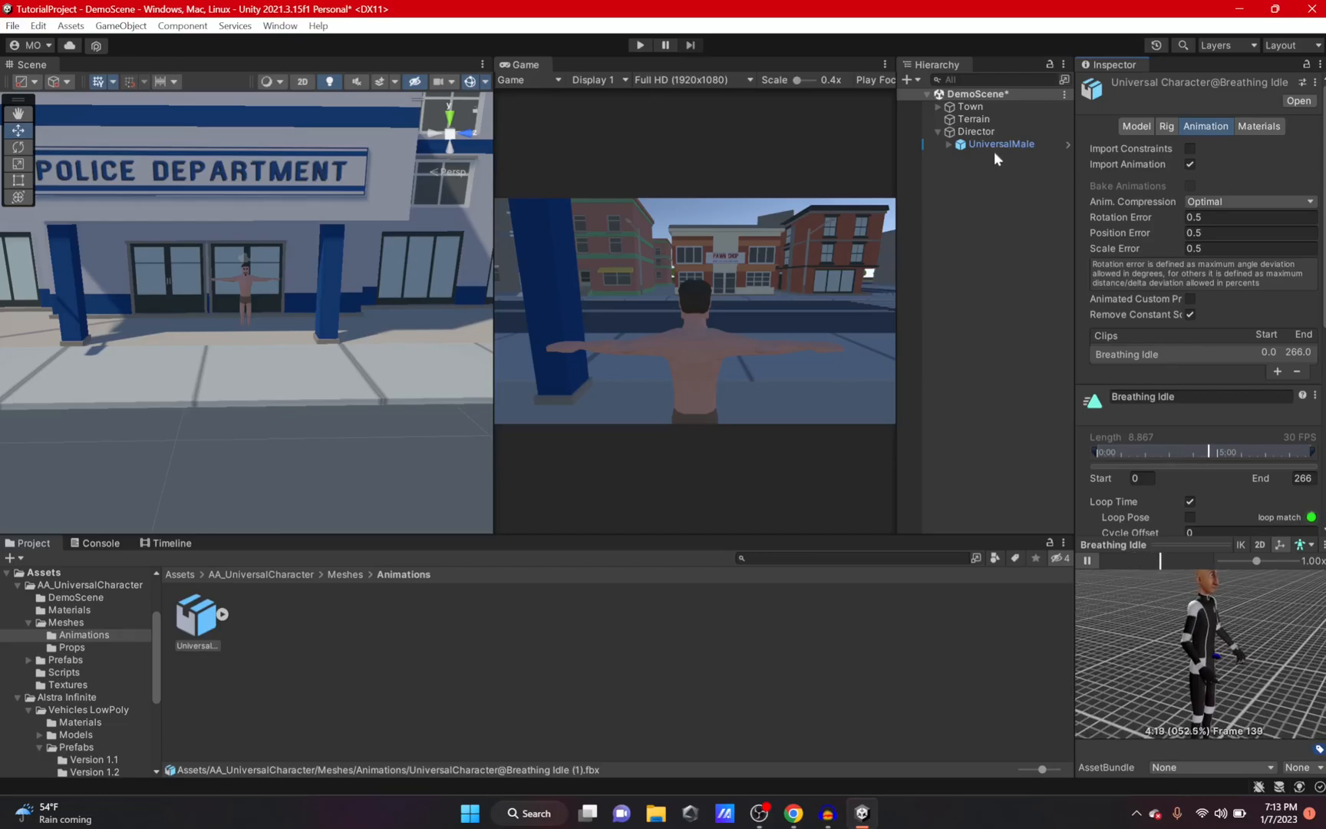
{"action": "scroll", "coordinate": [1136, 230], "scroll_direction": "down", "scroll_amount": 3}
{"action": "left_click_drag", "start_coordinate": [1231, 658], "coordinate": [1231, 655]}
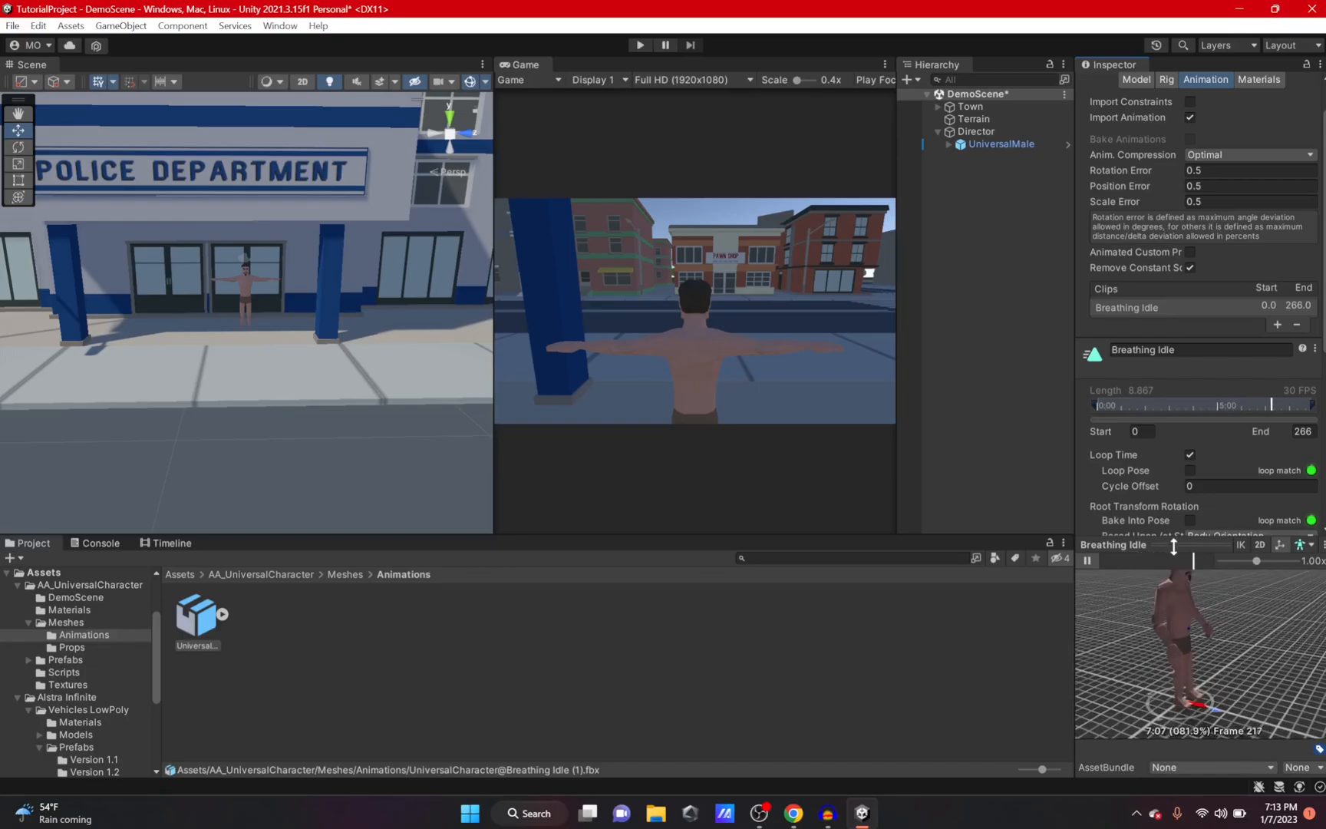
{"action": "scroll", "coordinate": [1245, 195], "scroll_direction": "up", "scroll_amount": 2}
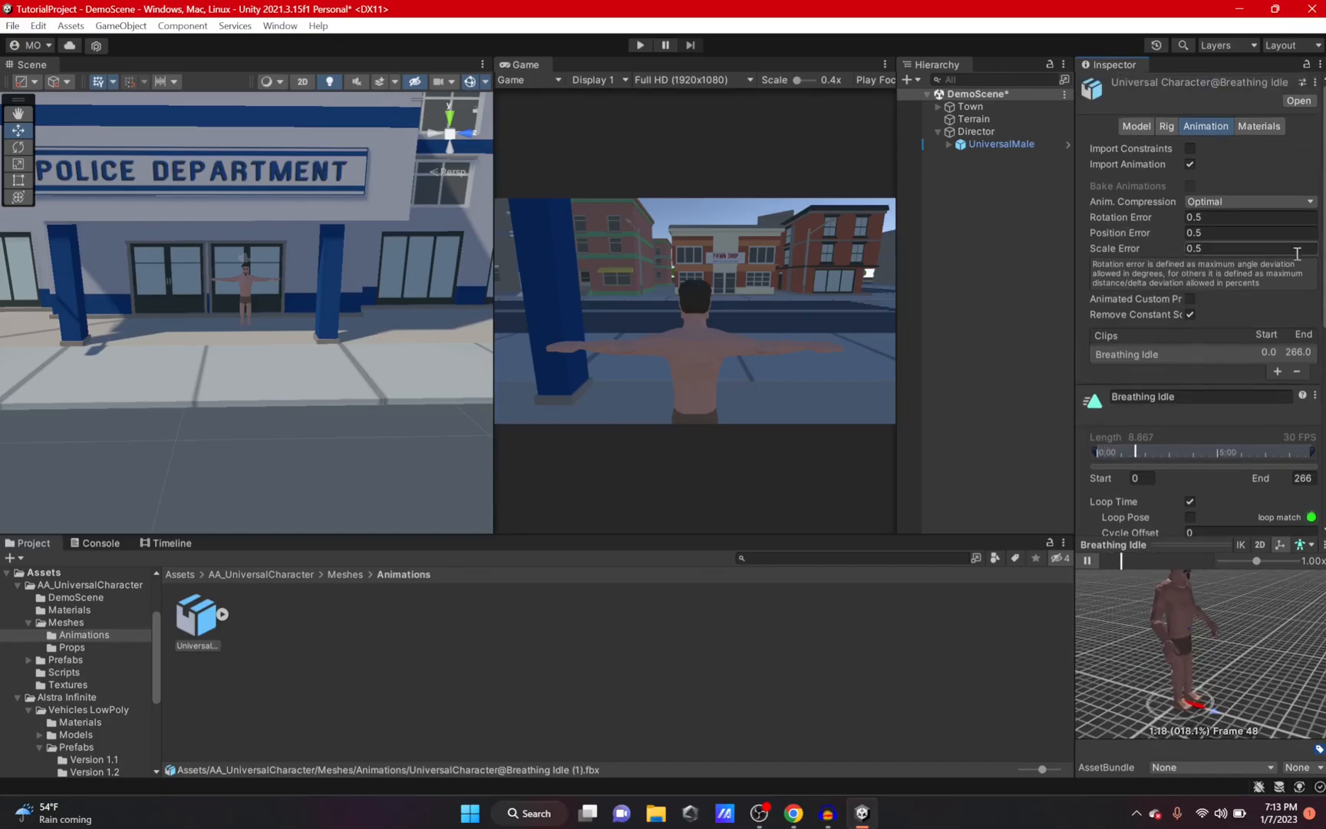
Check the Breathing Idle FBX's Humanoid rig settings and its Avatar Definition options without changing them
{"action": "left_click", "coordinate": [1170, 127]}
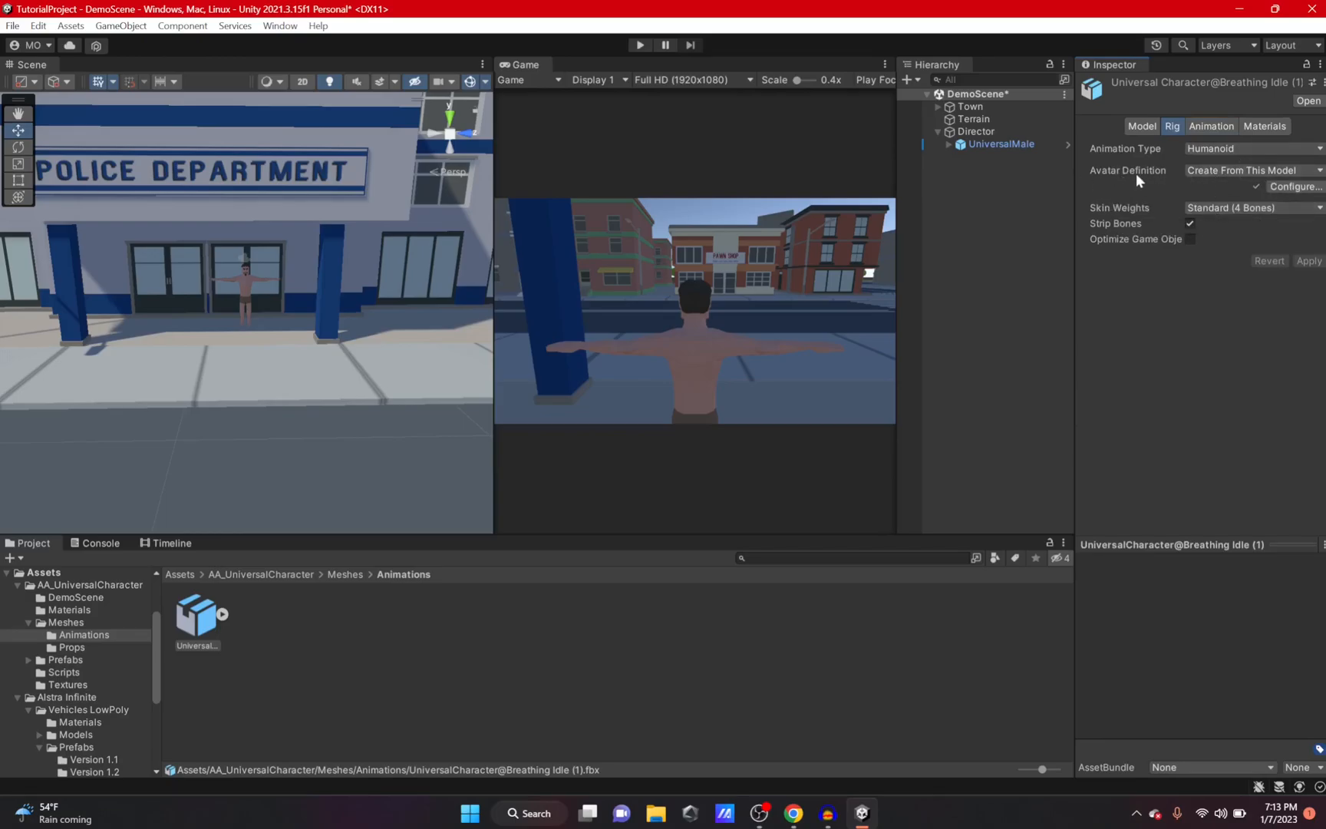
{"action": "left_click", "coordinate": [1223, 171]}
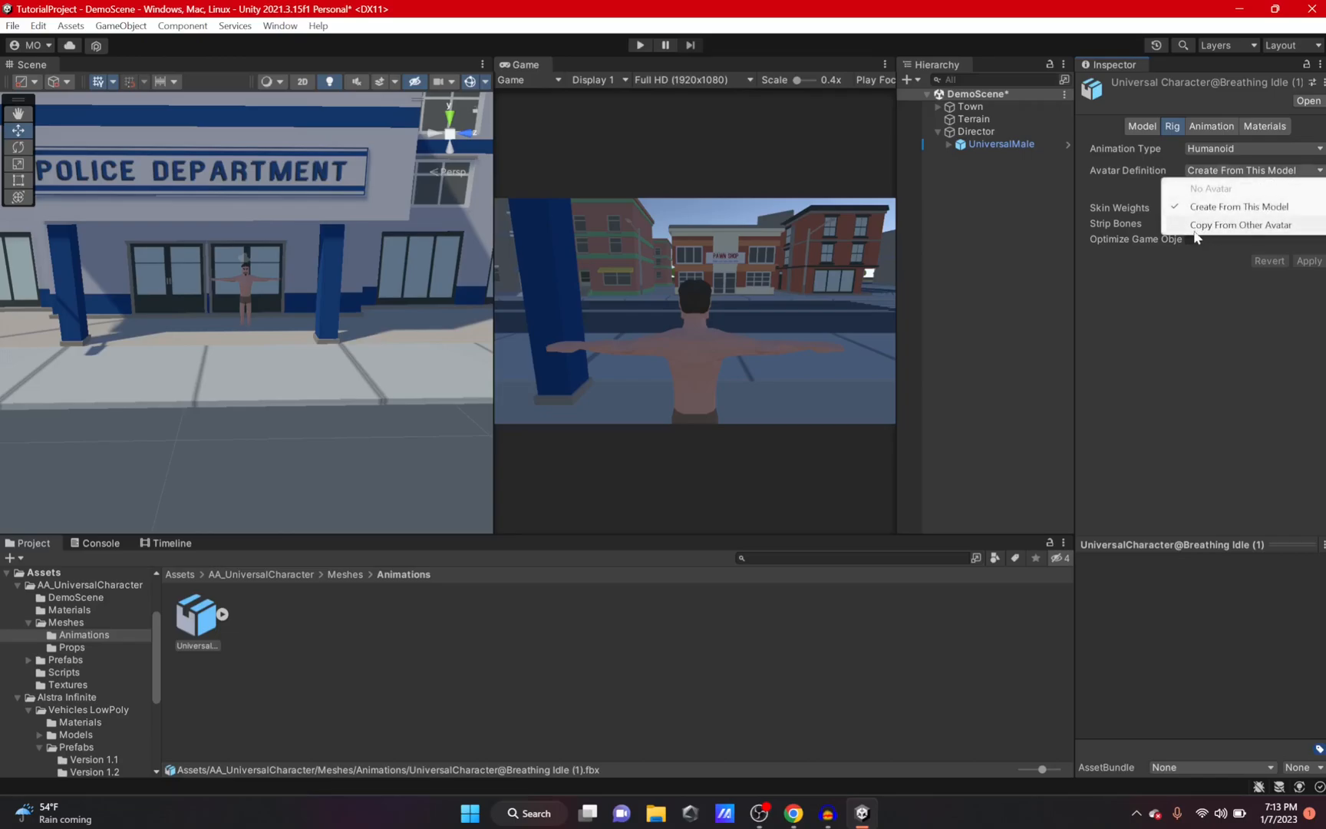
{"action": "left_click", "coordinate": [1109, 319]}
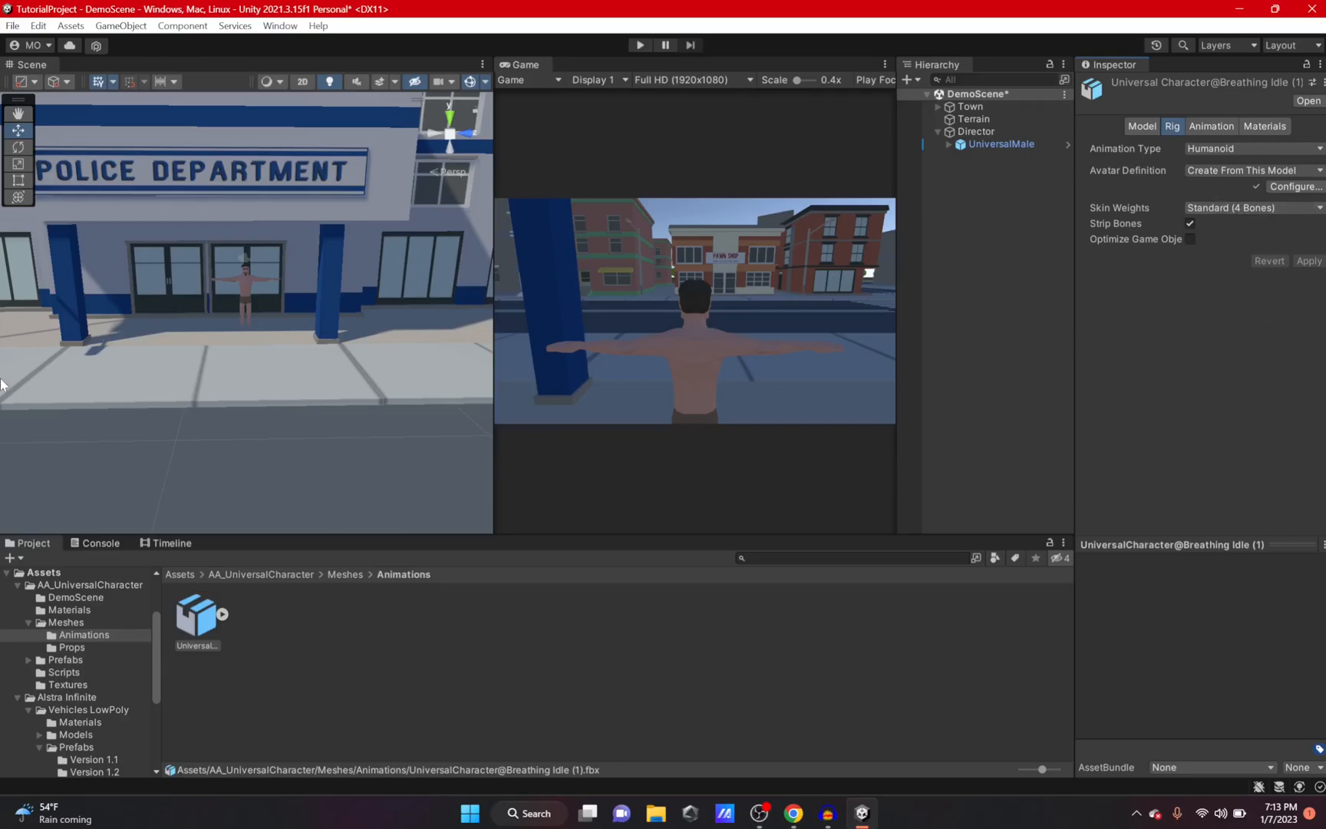
Add an Animation Track to IntroTimeline, assign UniversalMale to it, and inspect UniversalMale's Animator component
{"action": "left_click", "coordinate": [165, 543]}
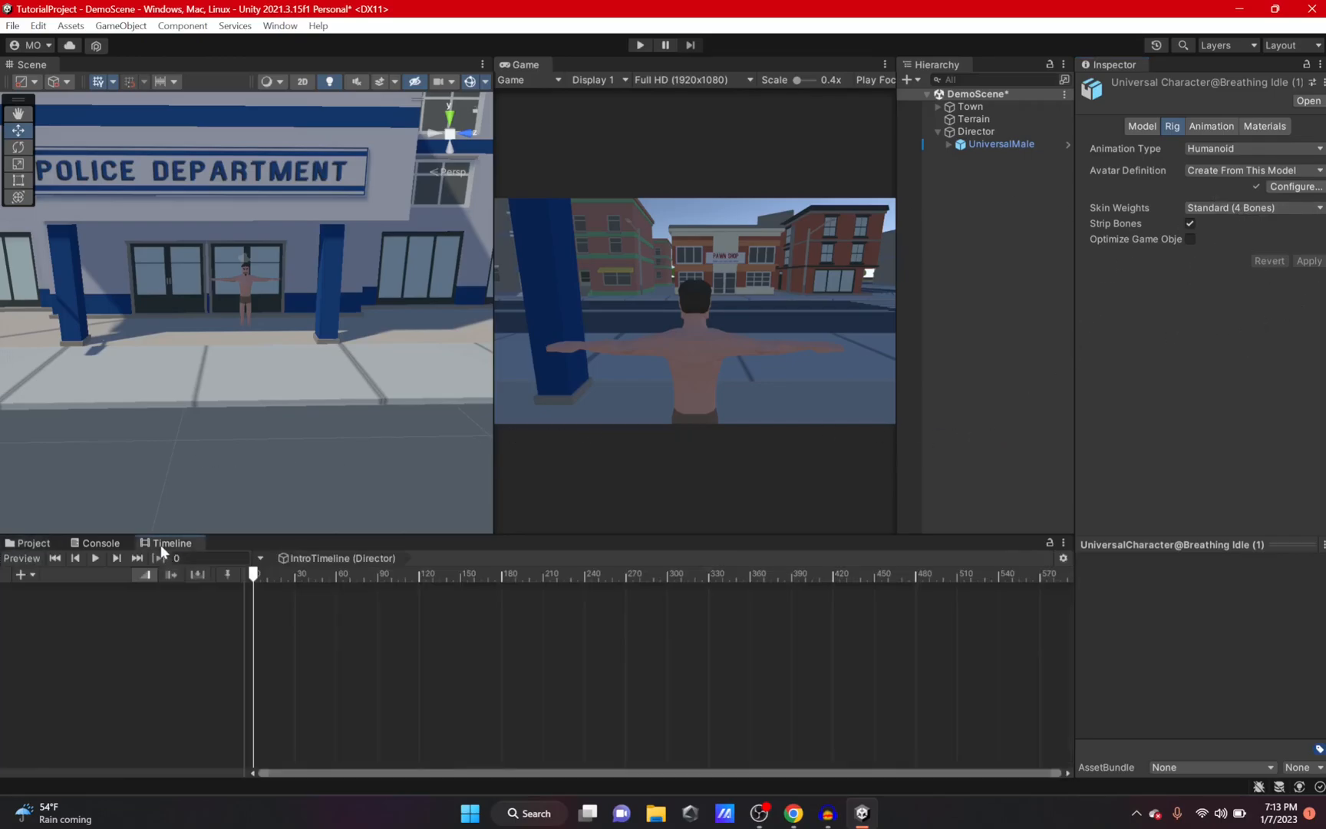
{"action": "left_click", "coordinate": [21, 575]}
{"action": "left_click", "coordinate": [86, 636]}
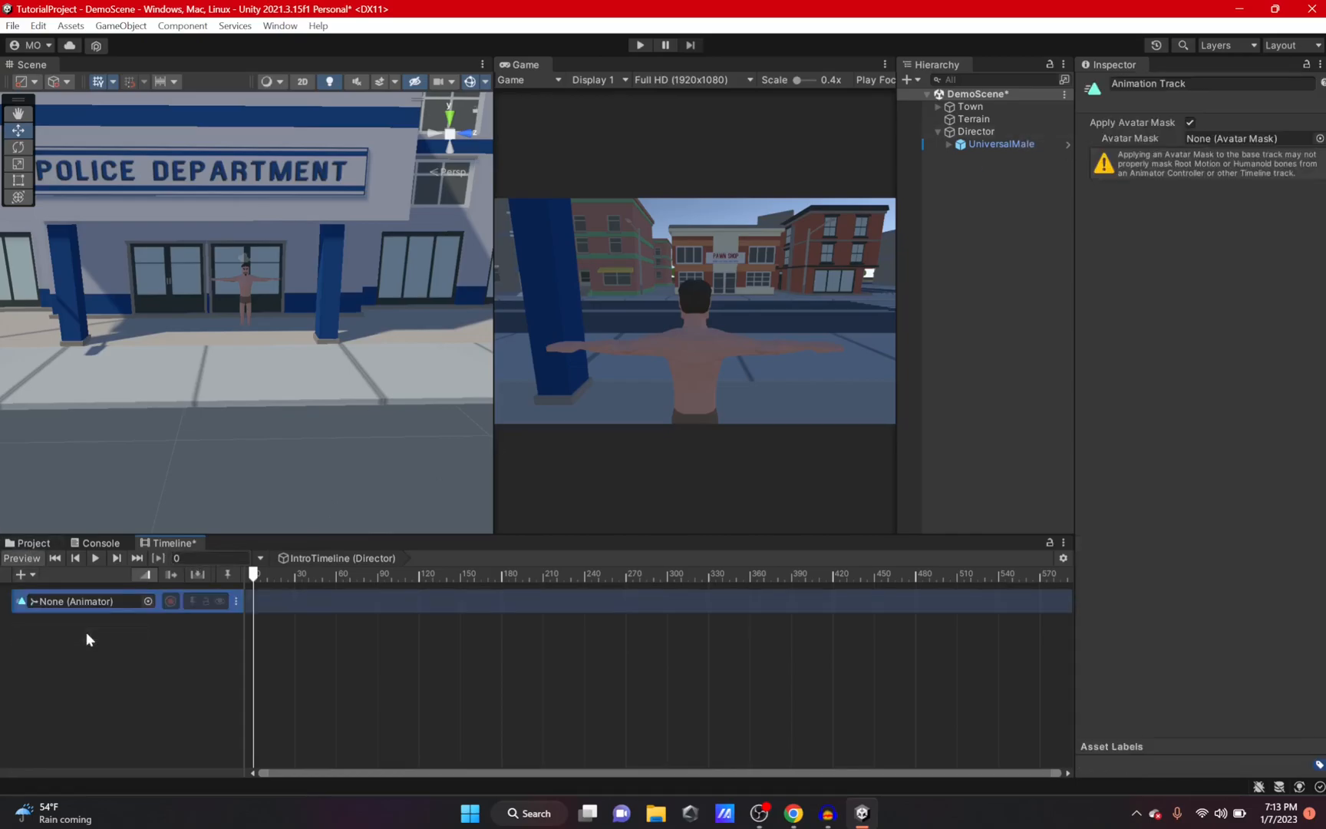
{"action": "left_click_drag", "start_coordinate": [994, 144], "coordinate": [80, 607]}
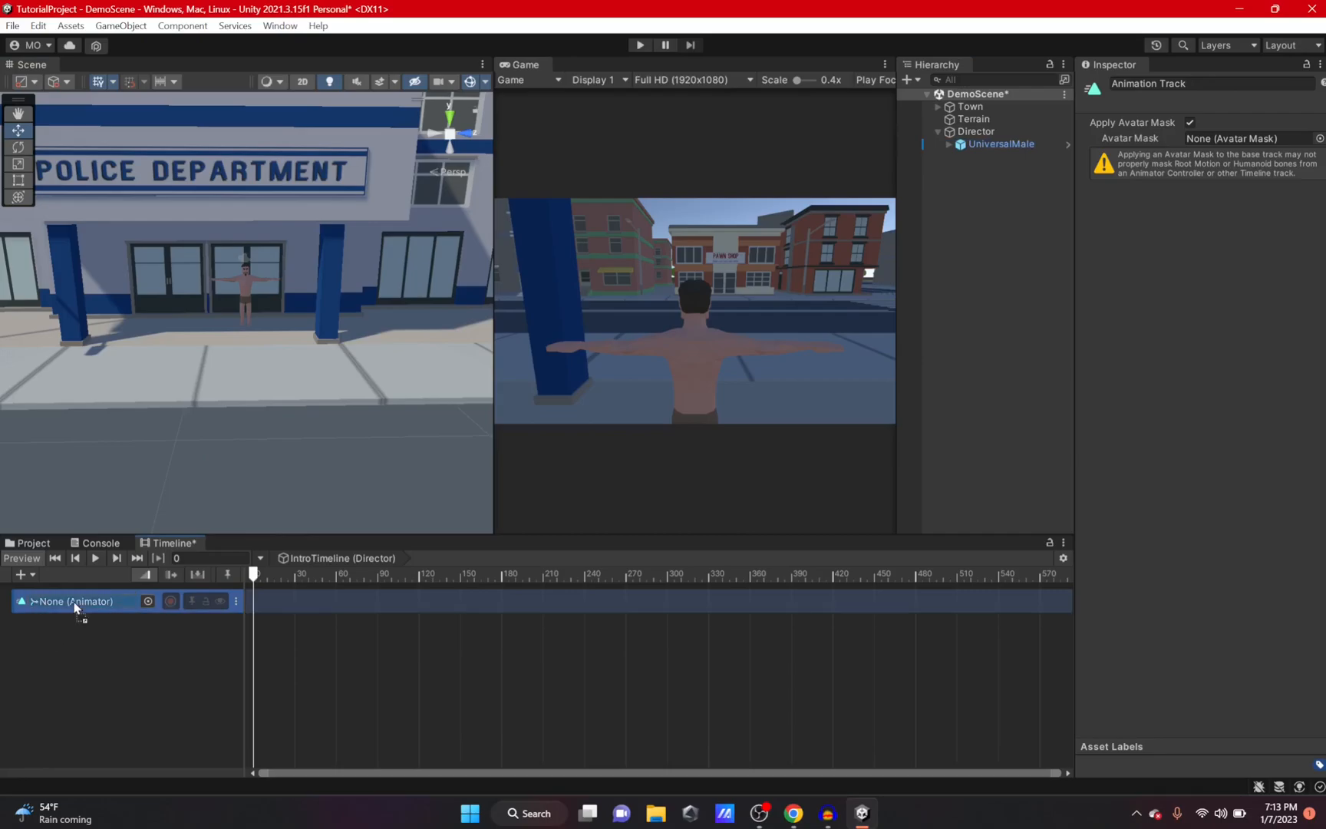
{"action": "left_click", "coordinate": [1006, 145]}
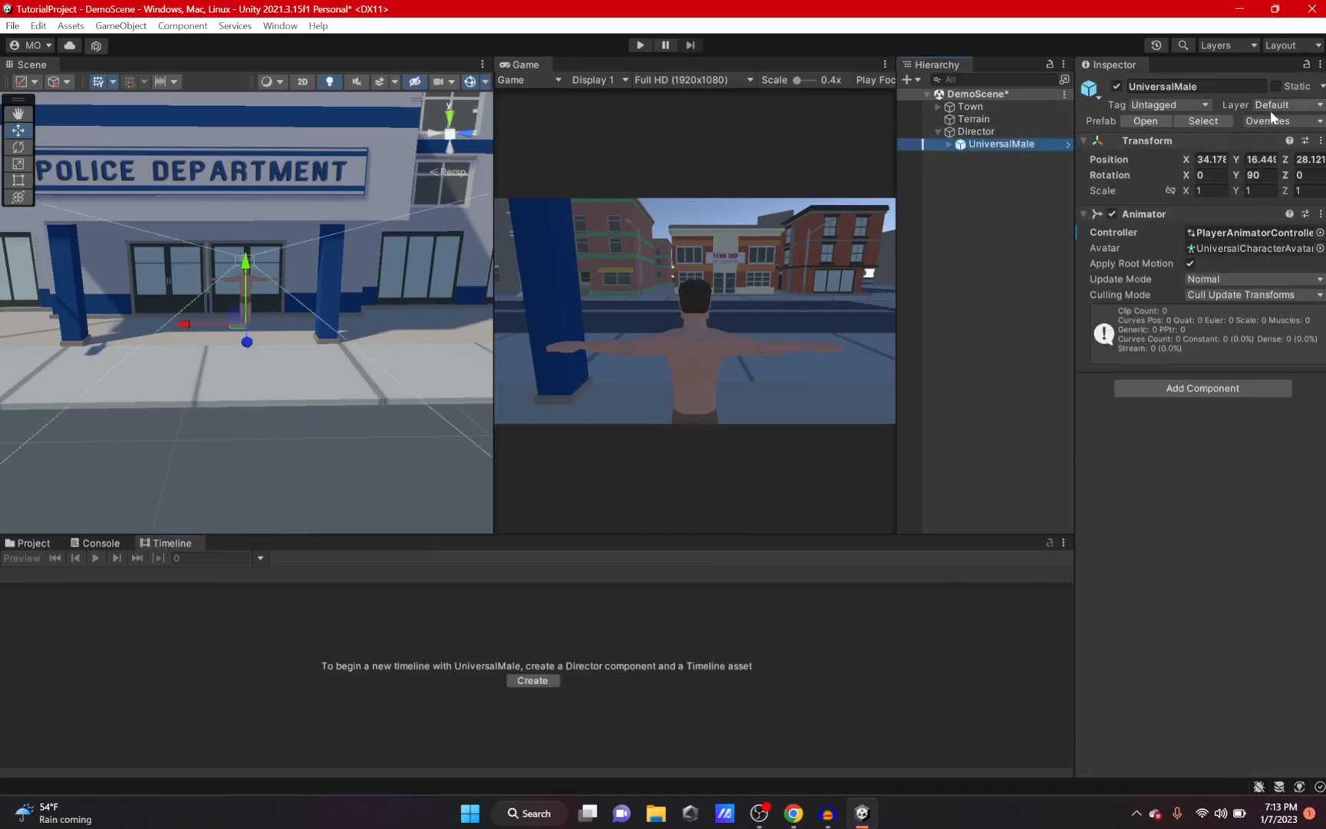
Rename the UniversalMale character to Player and display the Director's IntroTimeline with its Player animation track
{"action": "type", "text": "Player"}
{"action": "key", "text": "Return"}
{"action": "left_click", "coordinate": [31, 543]}
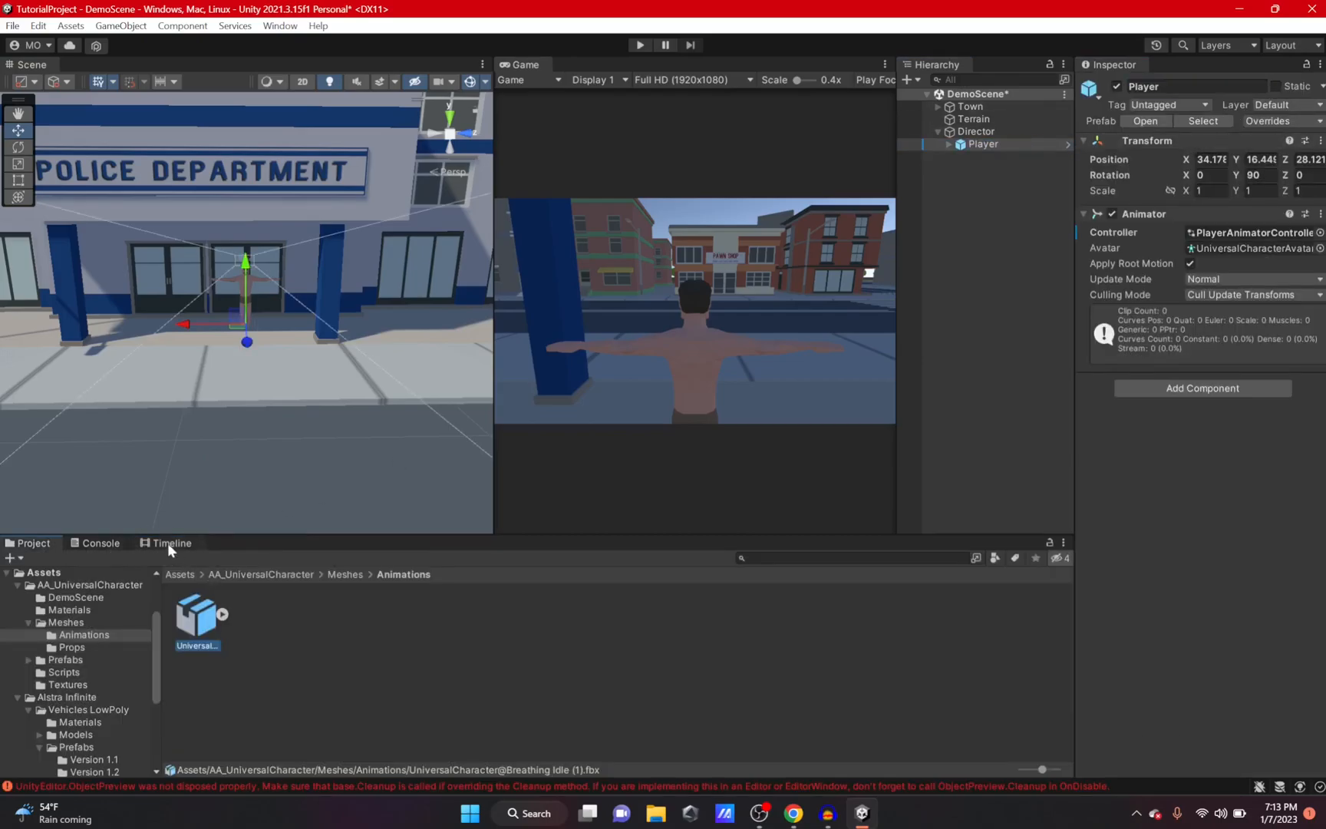
{"action": "left_click", "coordinate": [169, 545]}
{"action": "left_click", "coordinate": [976, 131]}
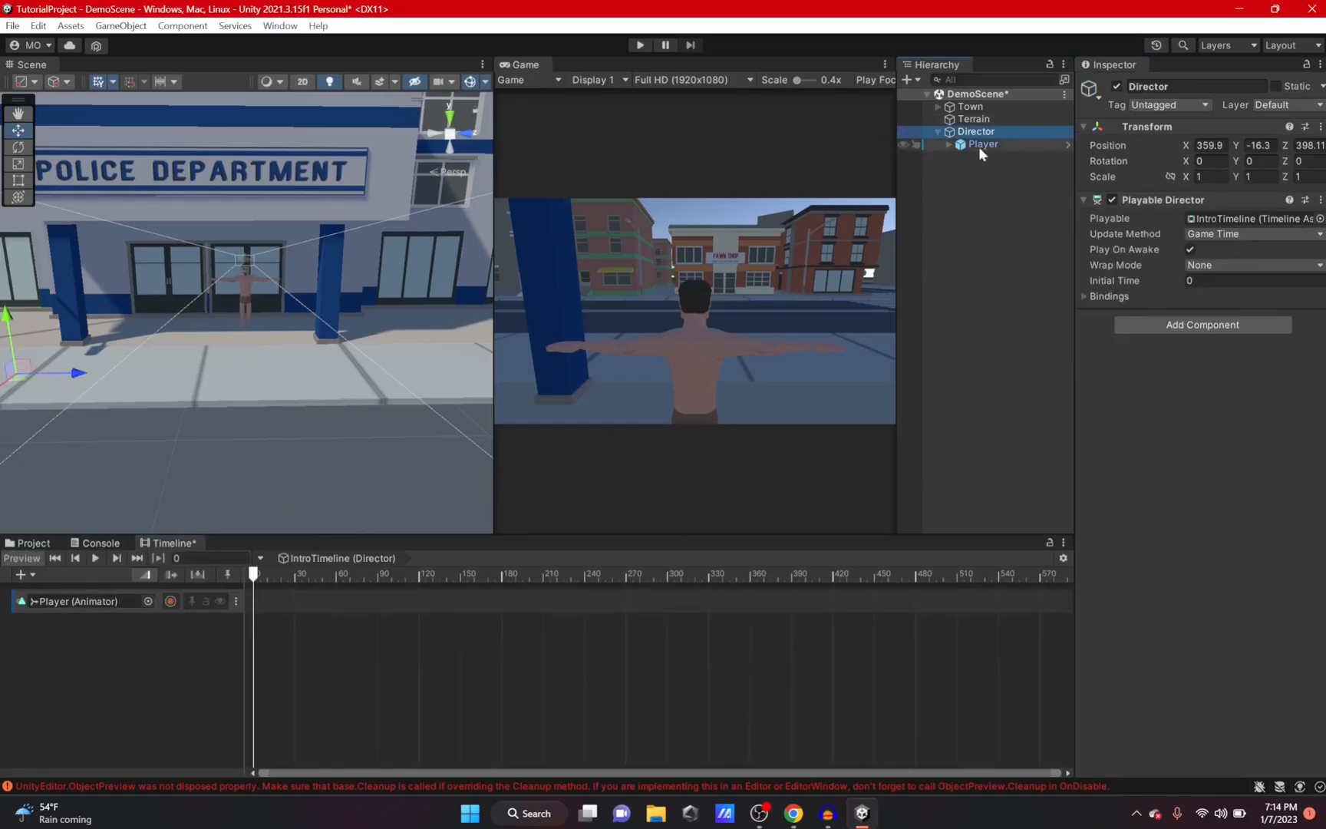
Show the timeline alongside the Animations folder and add the Breathing Idle clip at the start of the Player track
{"action": "left_click_drag", "start_coordinate": [144, 550], "coordinate": [281, 59]}
{"action": "double_click", "coordinate": [206, 633]}
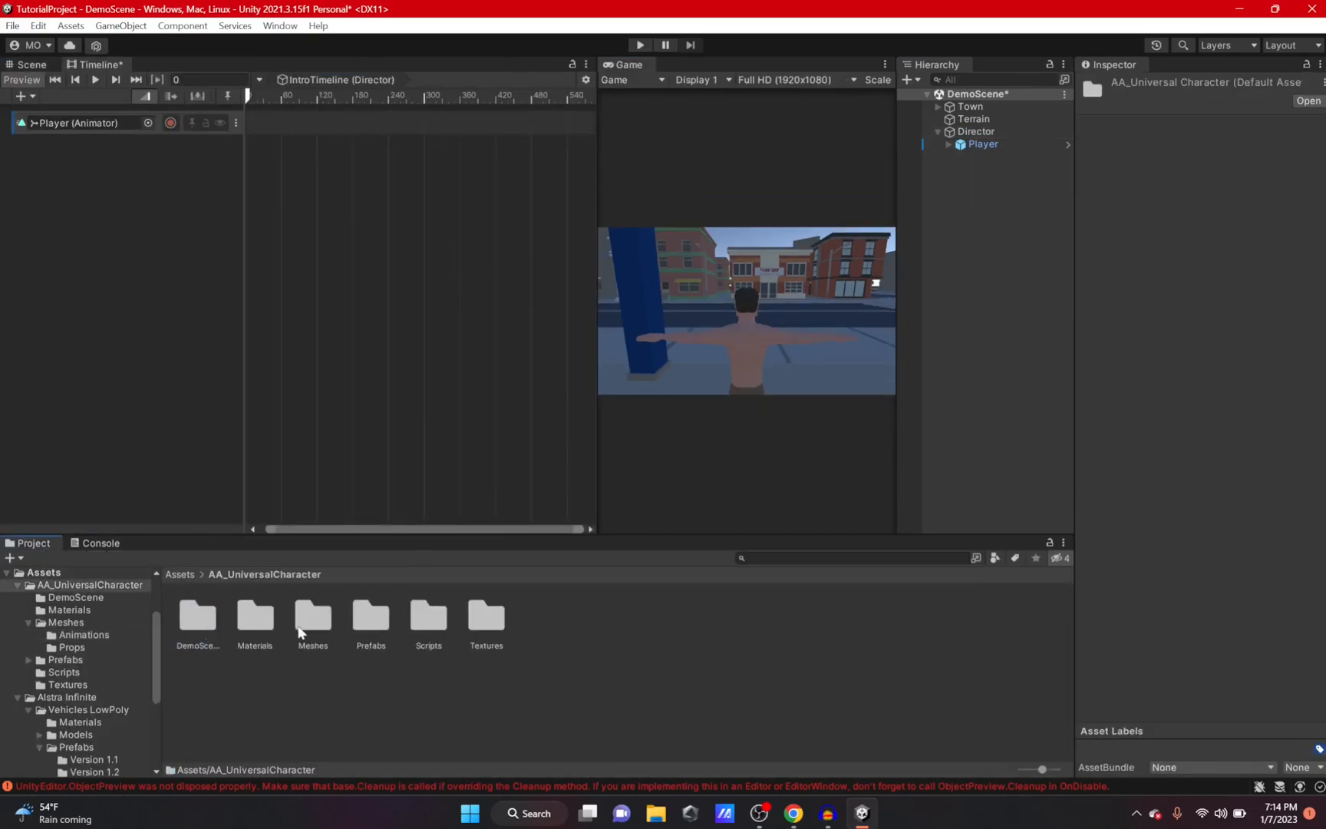
{"action": "double_click", "coordinate": [301, 626]}
{"action": "double_click", "coordinate": [199, 623]}
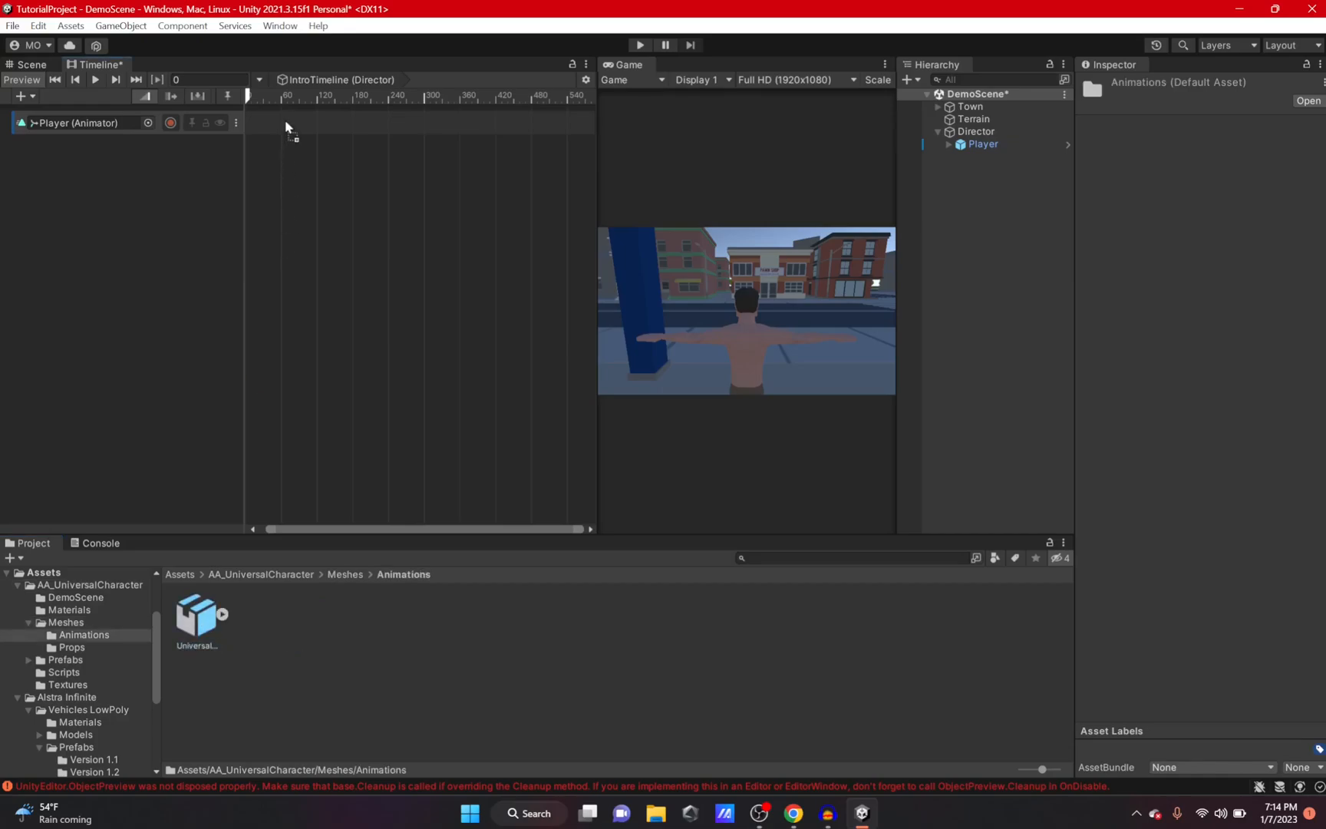
{"action": "left_click", "coordinate": [223, 614]}
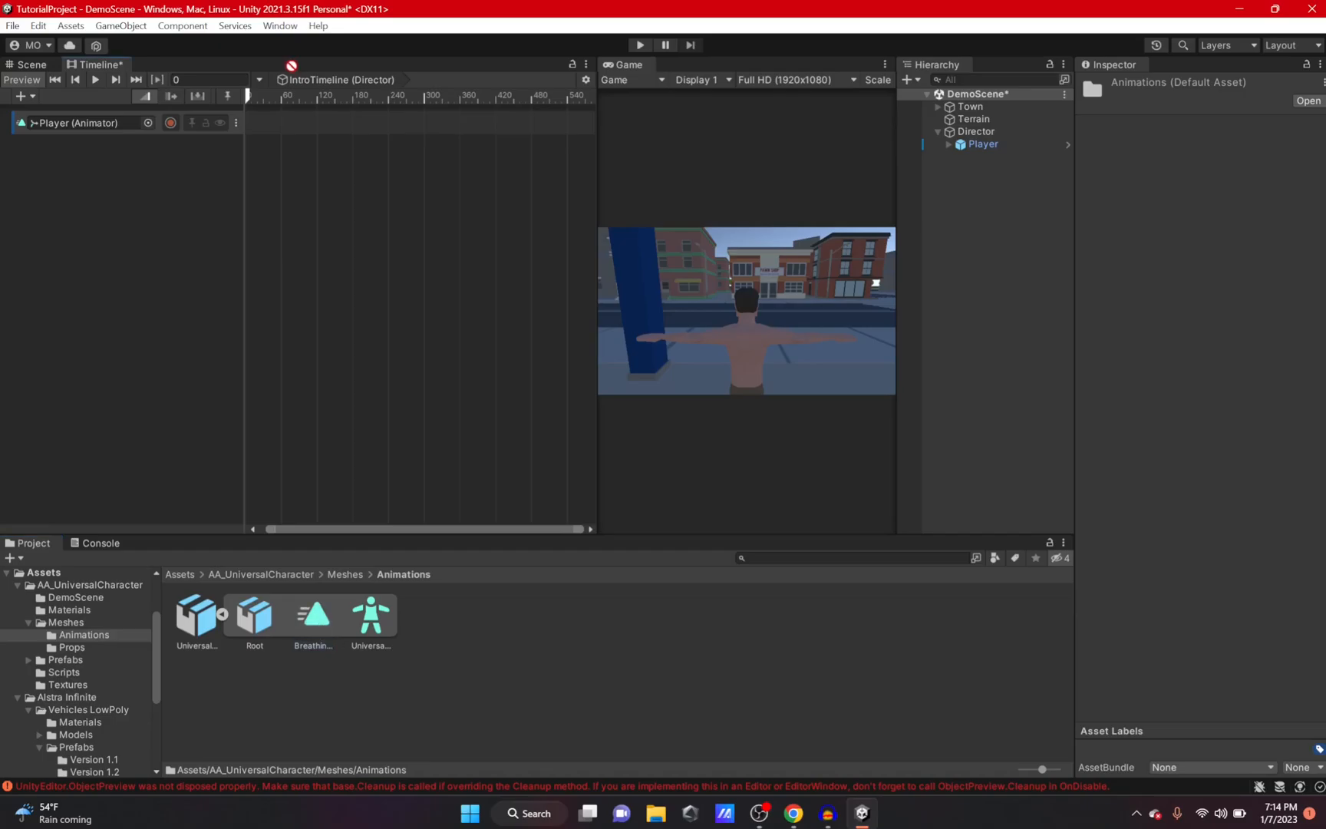
{"action": "left_click_drag", "start_coordinate": [297, 128], "coordinate": [288, 127]}
{"action": "scroll", "coordinate": [347, 167], "scroll_direction": "down", "scroll_amount": 3}
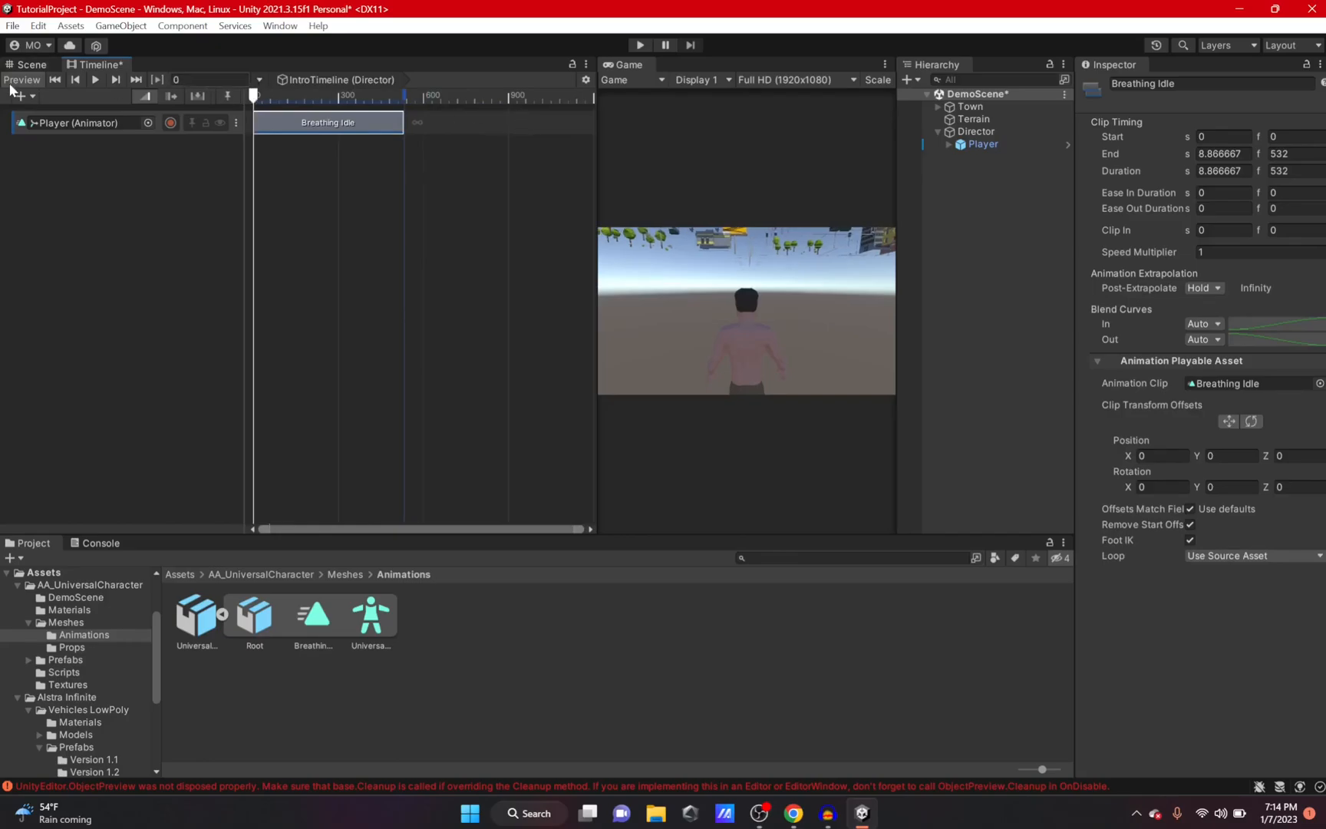
Move the Director object with its Player in front of the police department doors, at about Y 0.12 and Z 426.14
{"action": "left_click_drag", "start_coordinate": [100, 65], "coordinate": [261, 542]}
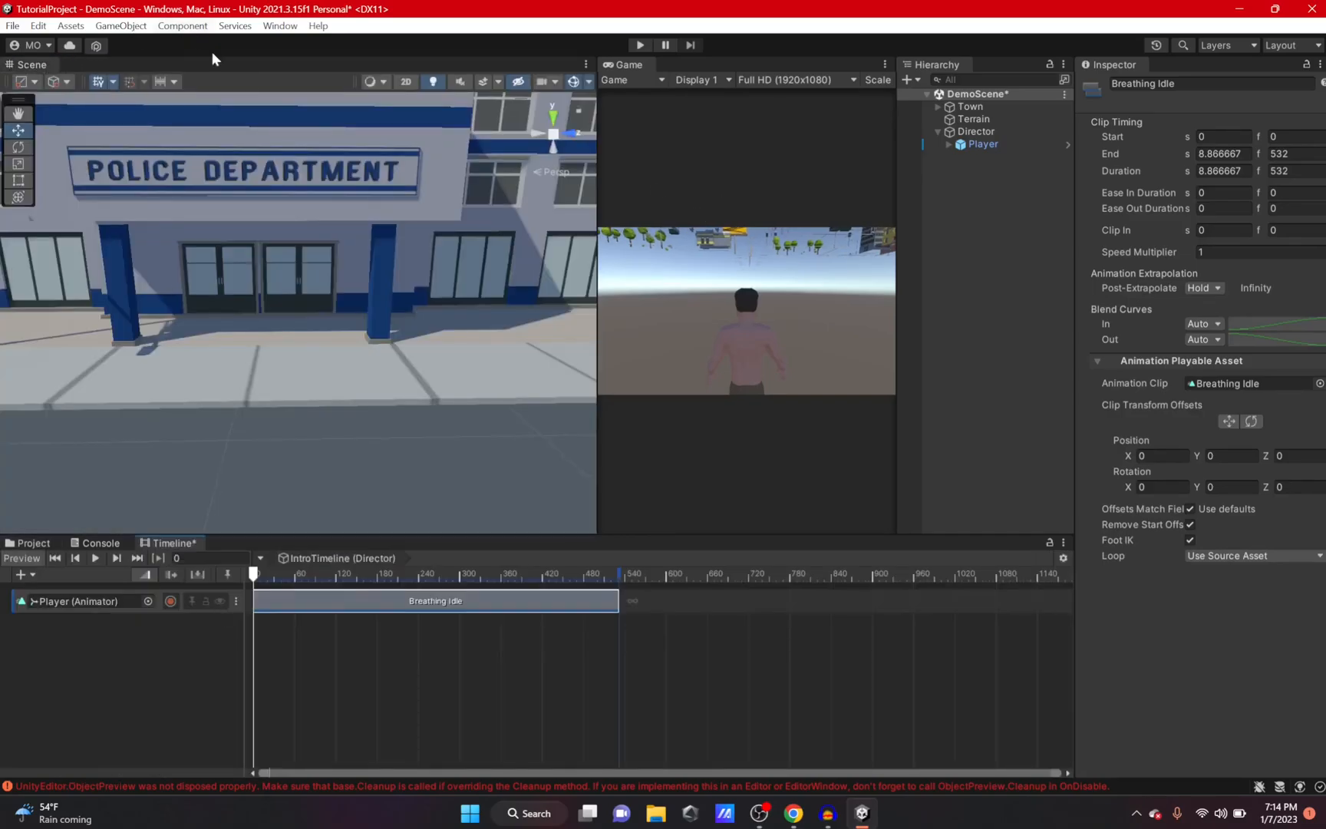
{"action": "left_click", "coordinate": [986, 132]}
{"action": "left_click", "coordinate": [995, 144]}
{"action": "left_click", "coordinate": [990, 131]}
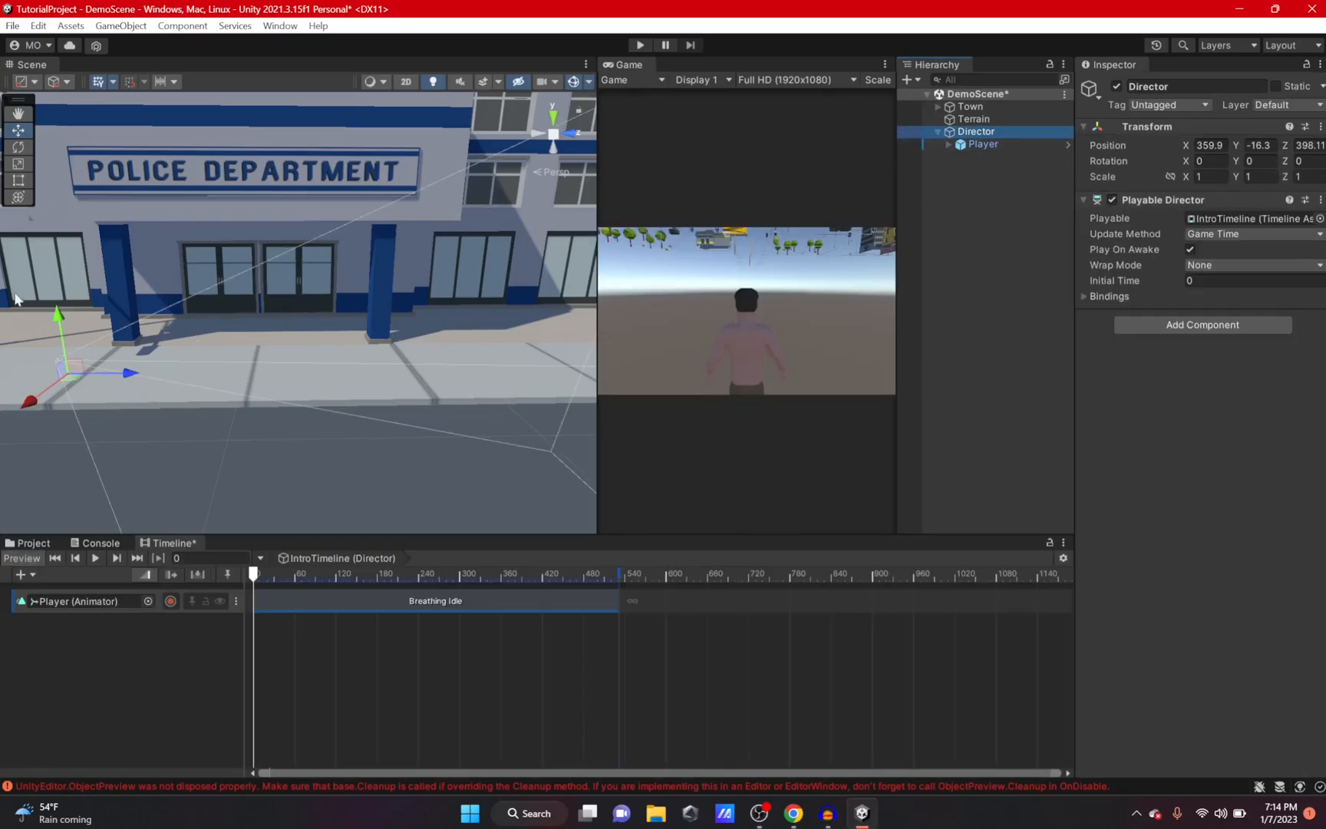
{"action": "left_click_drag", "start_coordinate": [74, 315], "coordinate": [19, 258]}
{"action": "right_click_drag", "start_coordinate": [20, 257], "coordinate": [1137, 243]}
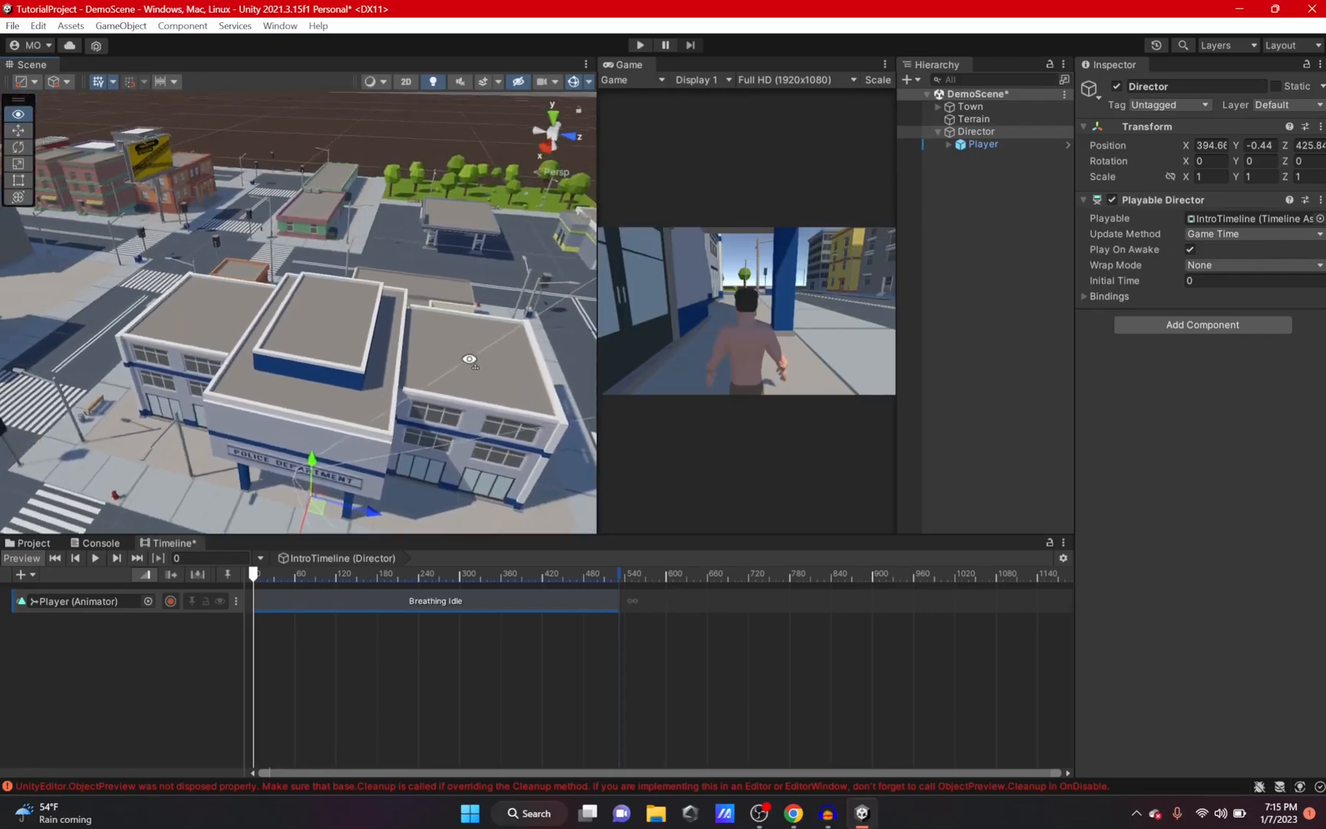
{"action": "right_click_drag", "start_coordinate": [468, 359], "coordinate": [395, 395]}
{"action": "left_click_drag", "start_coordinate": [332, 380], "coordinate": [344, 342]}
{"action": "mouse_move", "coordinate": [391, 397]}
{"action": "left_mouse_down"}
{"action": "mouse_move", "coordinate": [430, 400]}
{"action": "mouse_move", "coordinate": [412, 395]}
{"action": "left_mouse_up"}
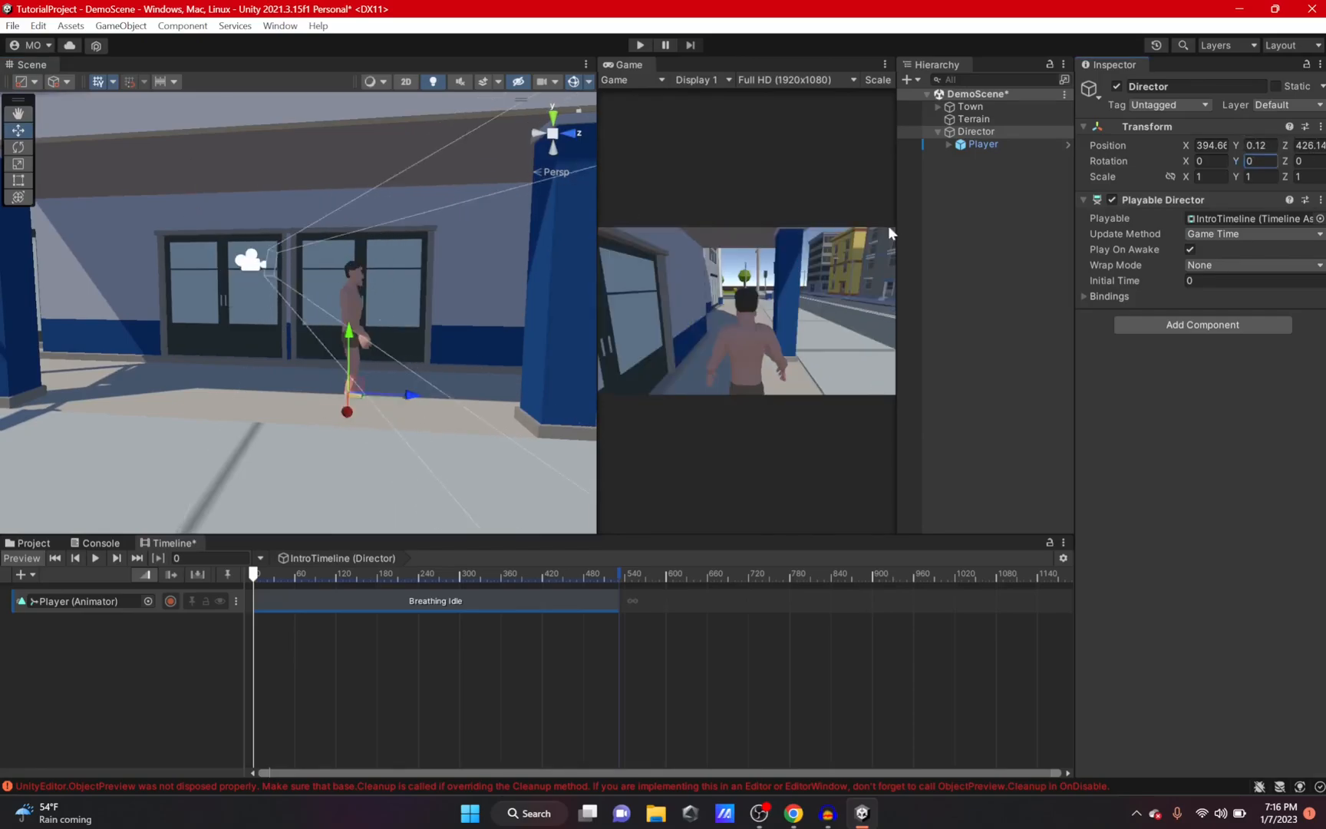
Set the Director's Y rotation to 90, adjust its position in front of the doors, and scrub through the Breathing Idle clip to frame 523
{"action": "type", "text": "114.7"}
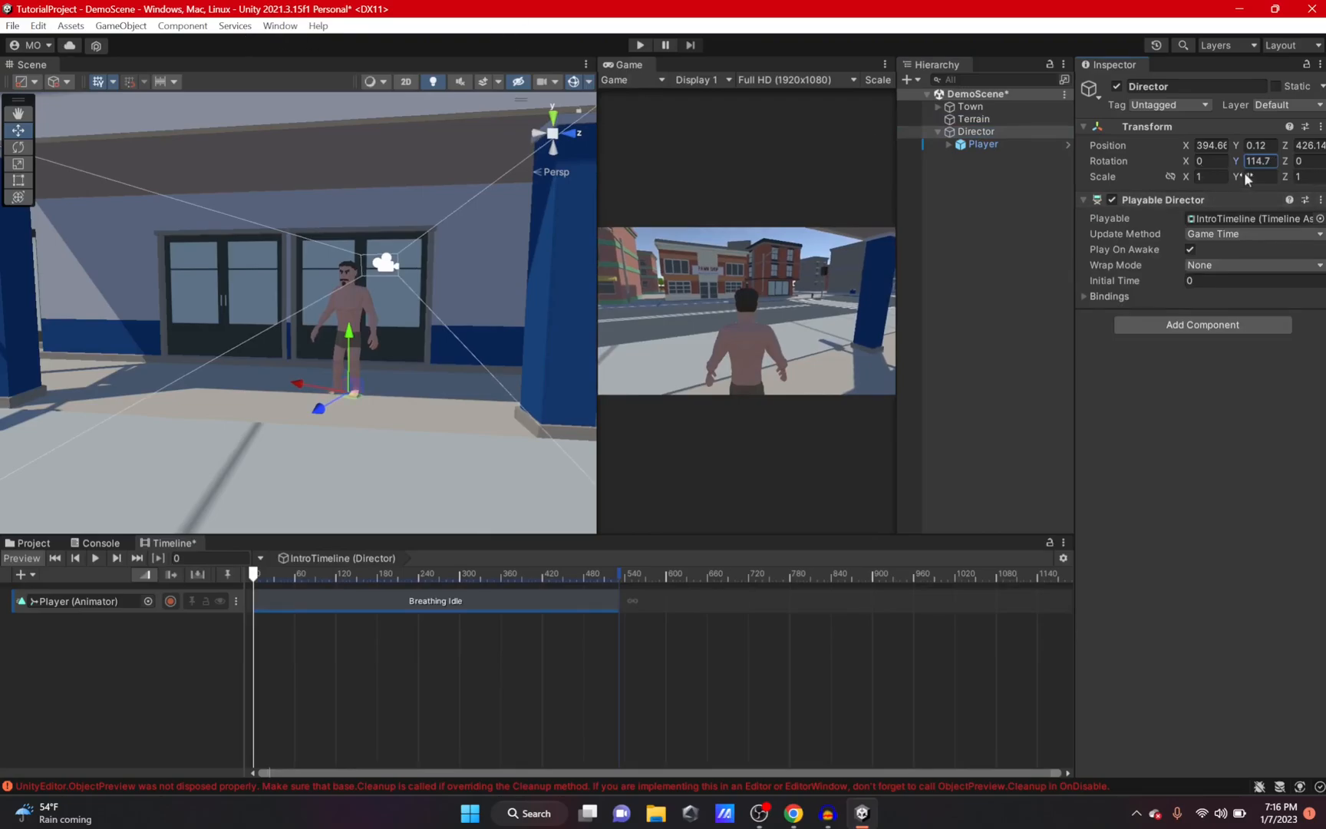
{"action": "type", "text": "90"}
{"action": "left_click_drag", "start_coordinate": [297, 396], "coordinate": [301, 397]}
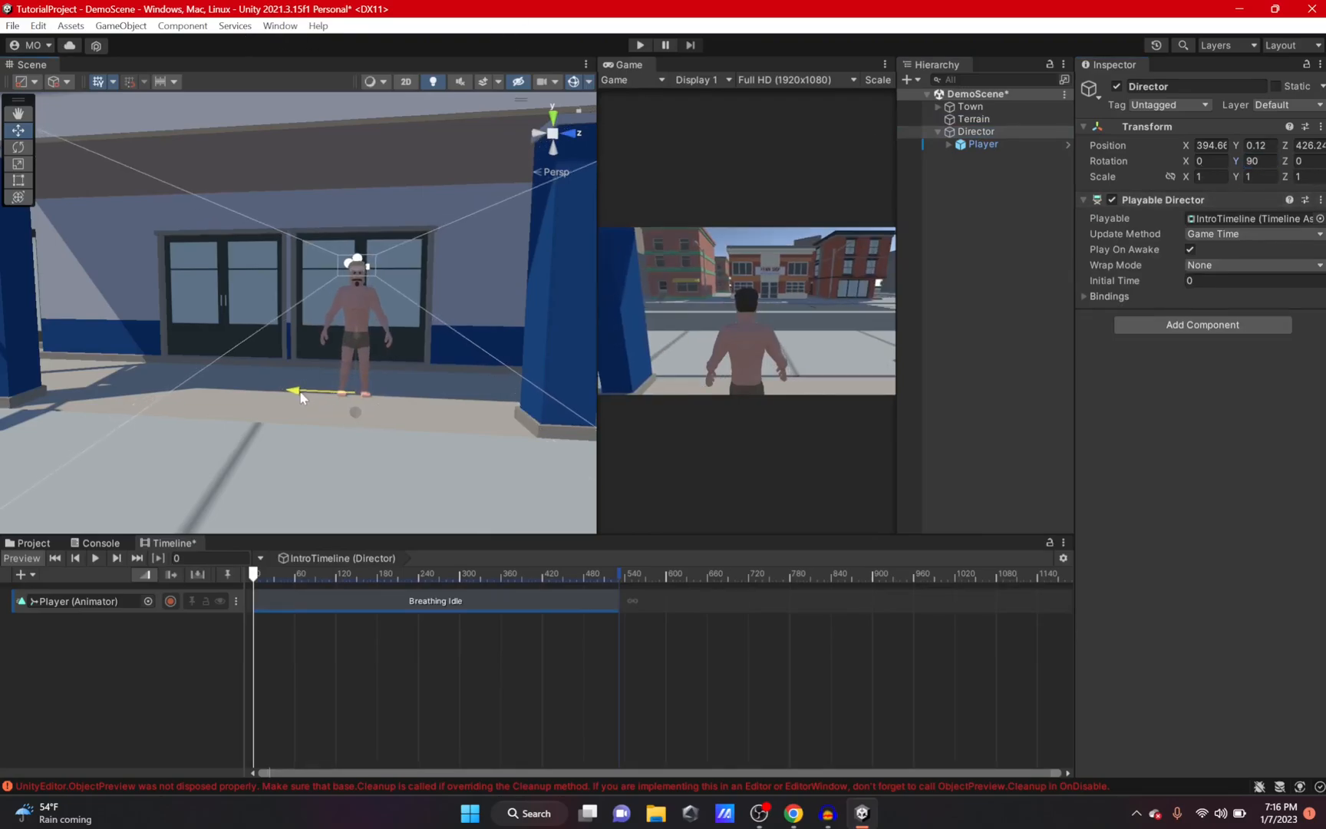
{"action": "left_click_drag", "start_coordinate": [254, 577], "coordinate": [613, 611]}
{"action": "left_click_drag", "start_coordinate": [366, 409], "coordinate": [366, 396]}
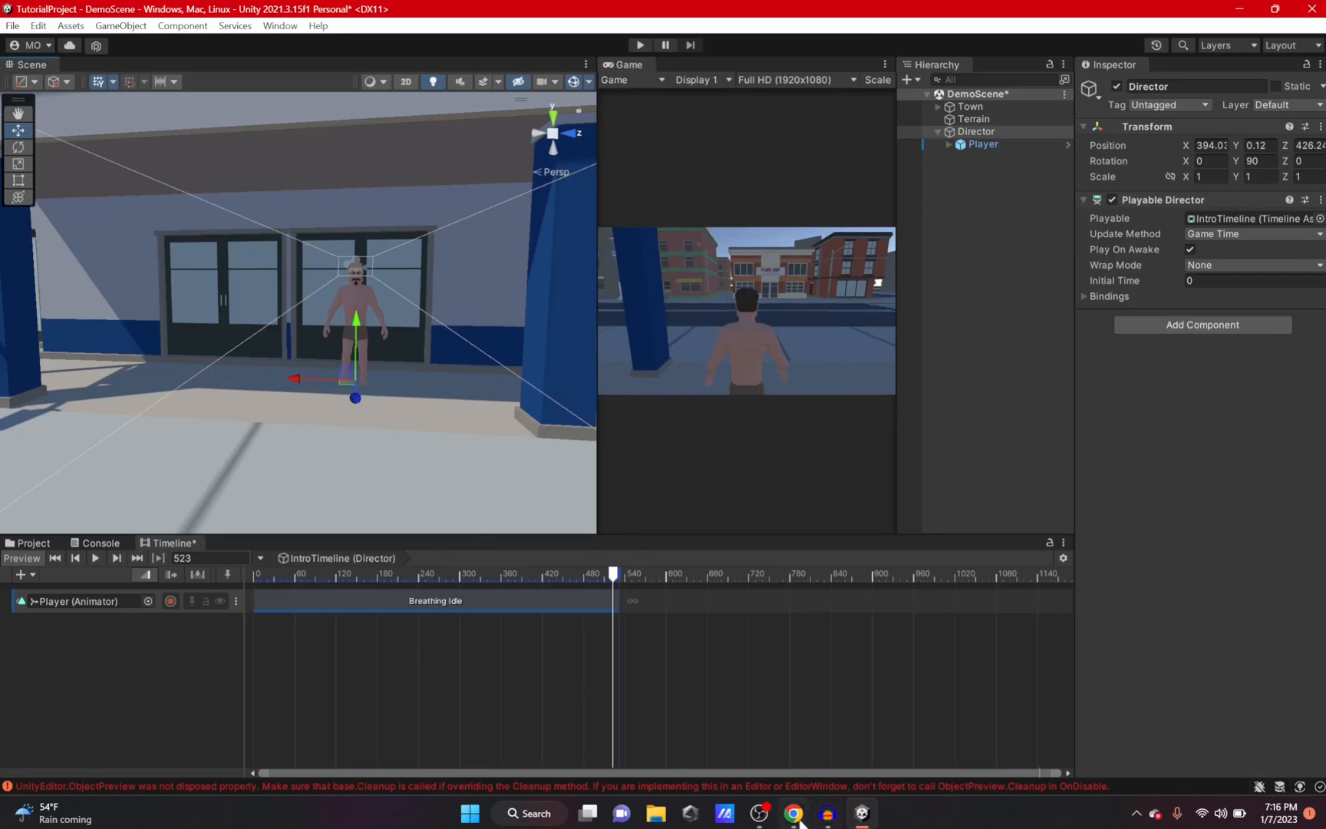
Switch to Mixamo, search the animations for "walking" and choose the Walking animation for the UniversalCharacter
{"action": "left_click", "coordinate": [11, 545]}
{"action": "left_click", "coordinate": [794, 813]}
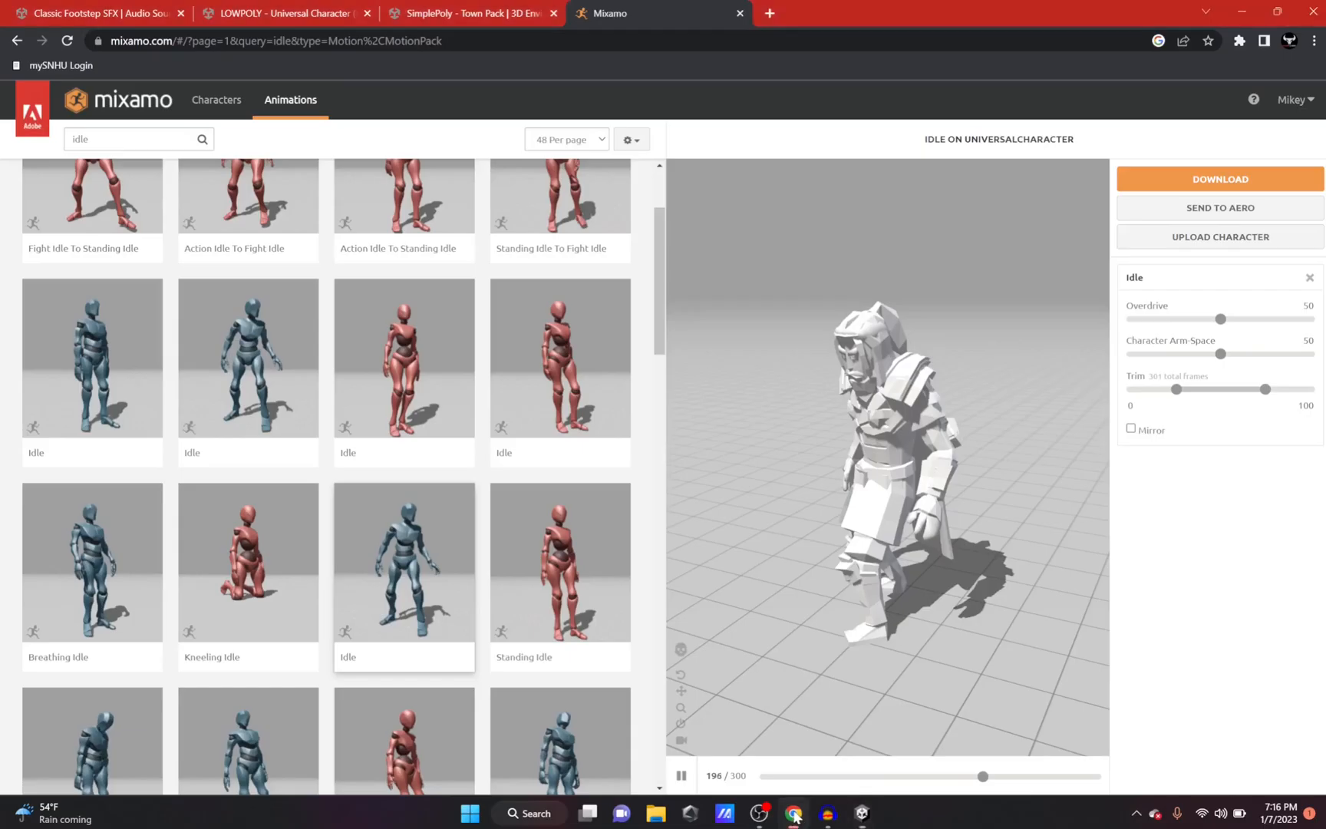
{"action": "double_click", "coordinate": [134, 139]}
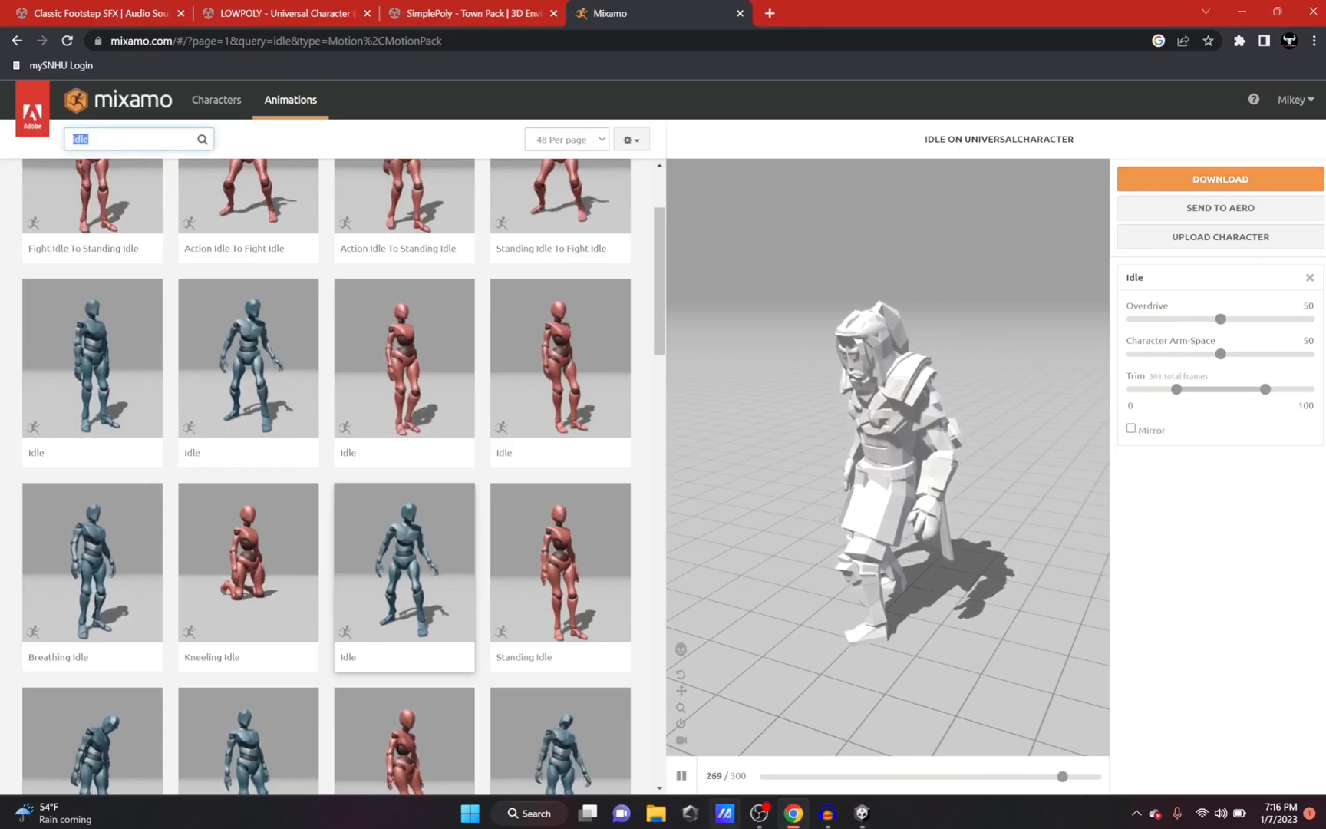
{"action": "type", "text": "walking"}
{"action": "key", "text": "Return"}
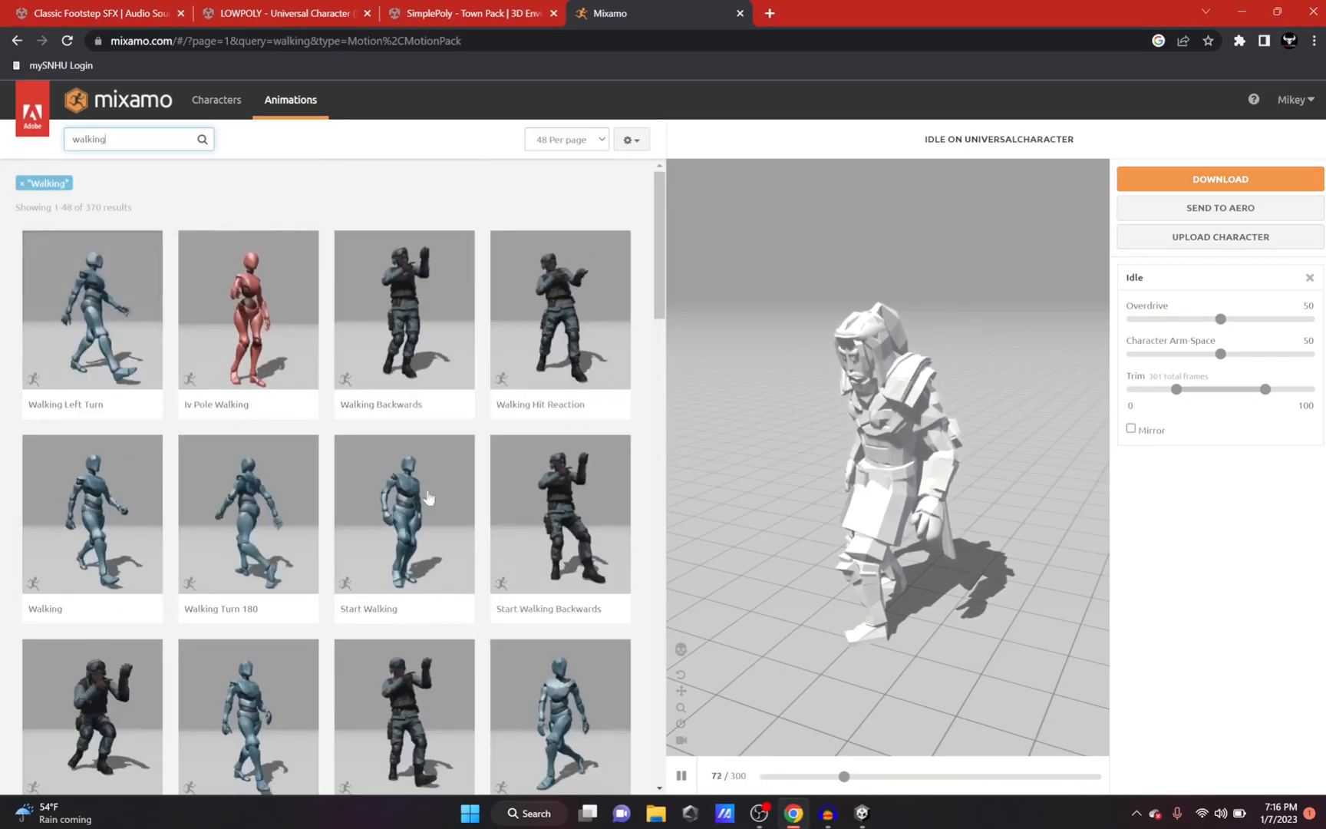
{"action": "scroll", "coordinate": [100, 399], "scroll_direction": "down", "scroll_amount": 2}
{"action": "left_click", "coordinate": [96, 369]}
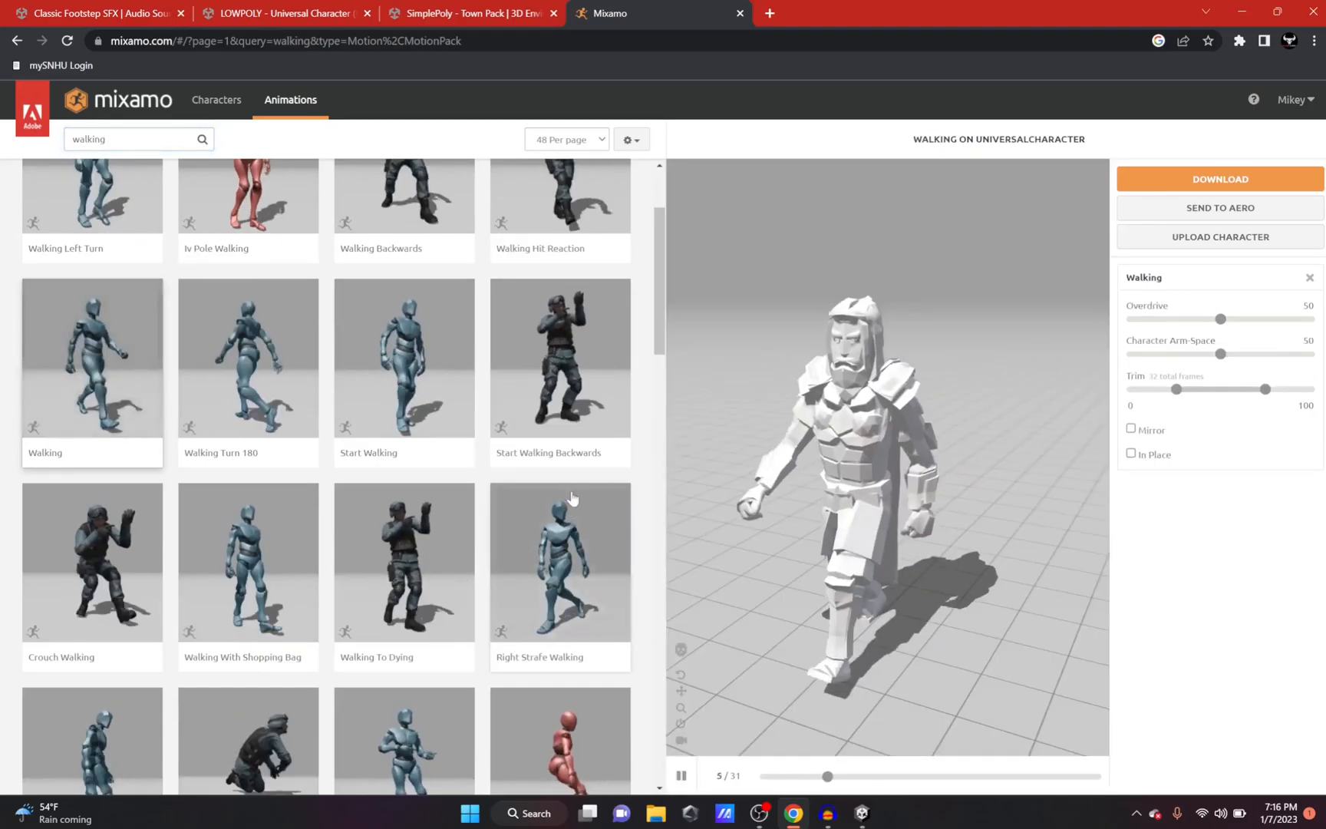
Download Walking in place as FBX for Unity(.fbx), Without Skin at 30 frames per second, and import it into Unity's Animations folder
{"action": "left_click", "coordinate": [1132, 452]}
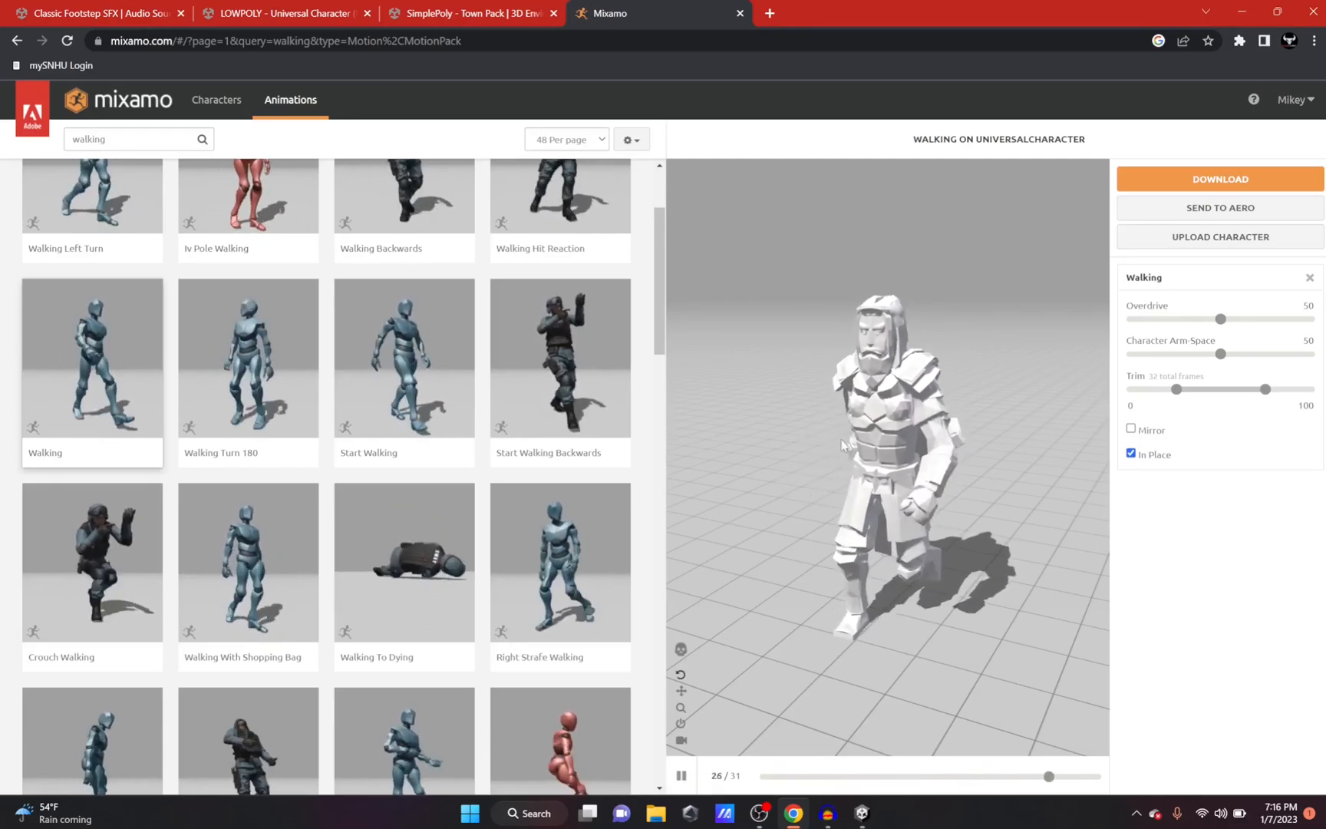
{"action": "left_click", "coordinate": [1236, 179]}
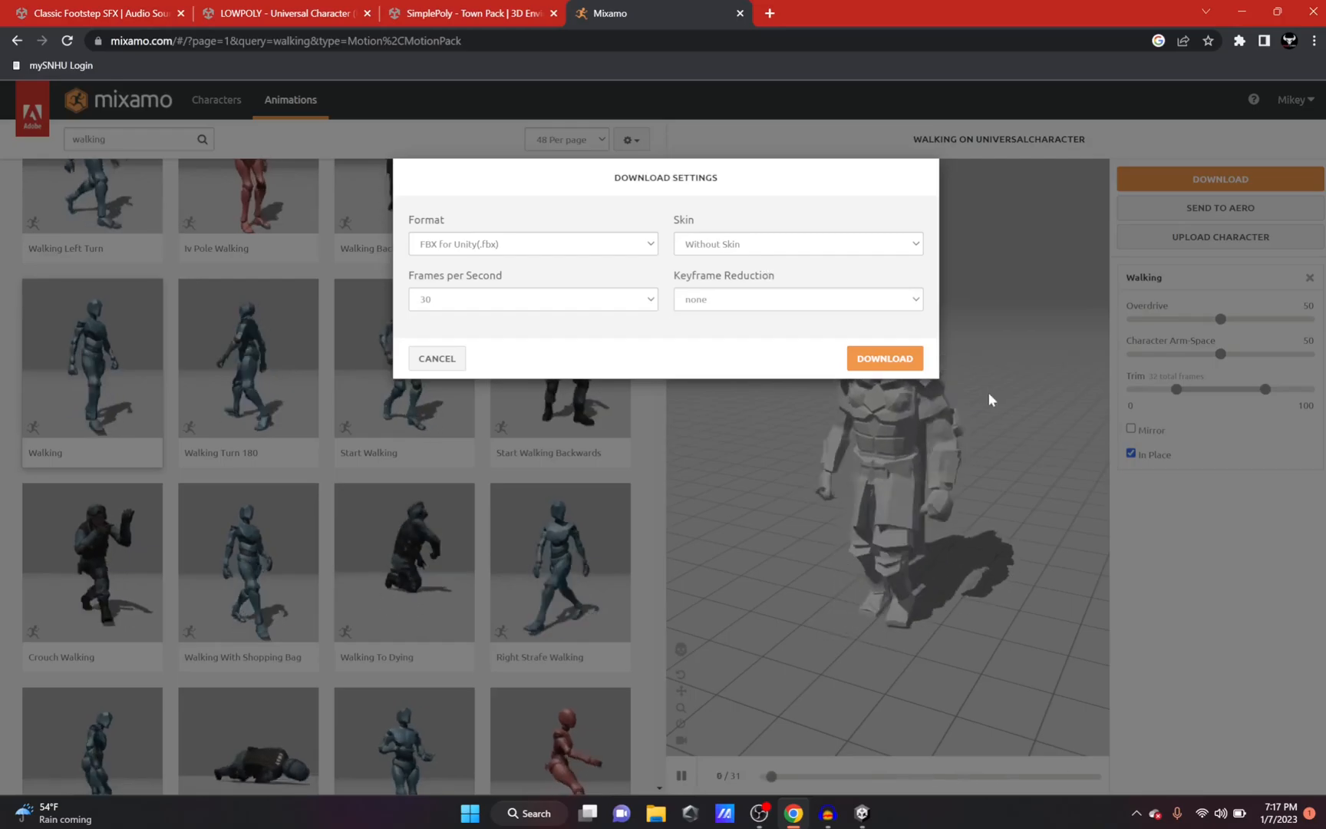
{"action": "left_click", "coordinate": [885, 360]}
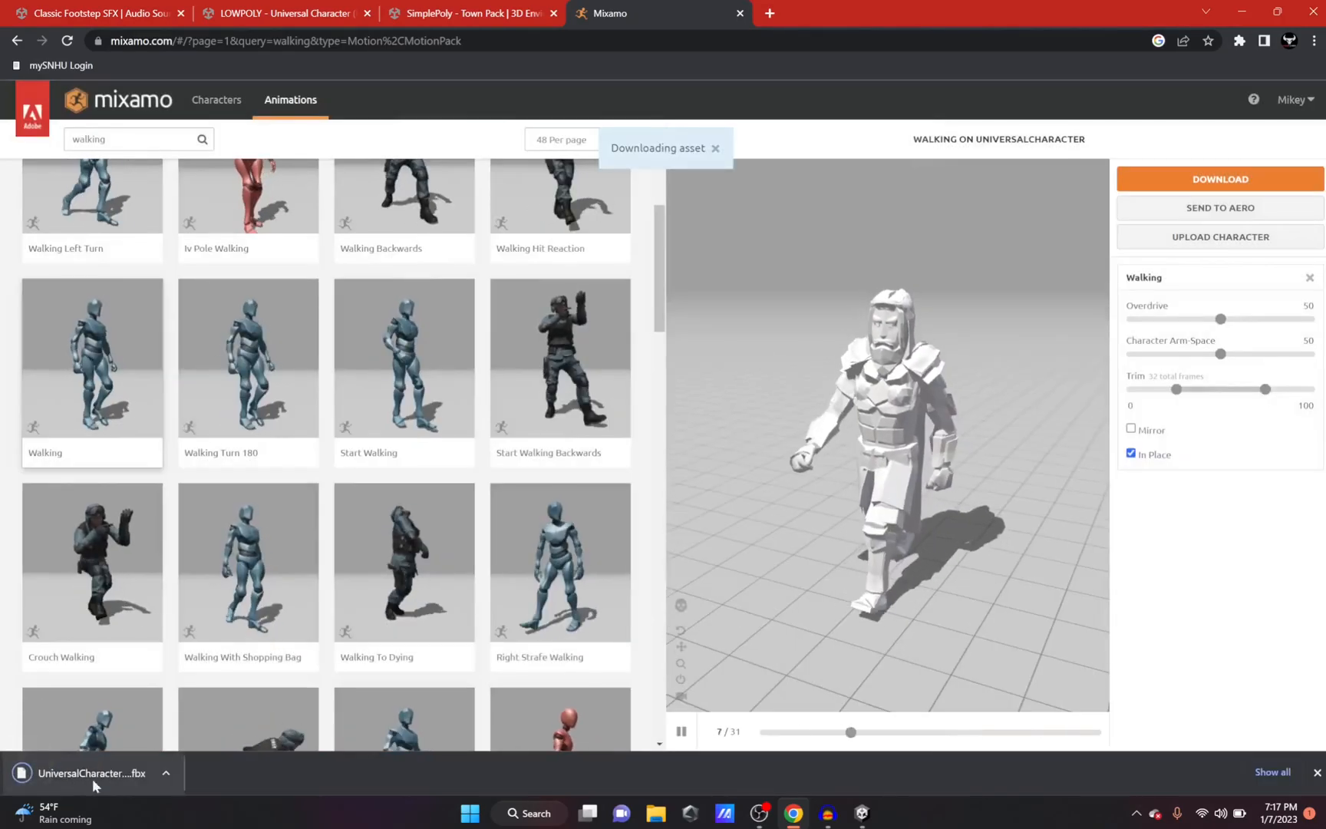
{"action": "left_click_drag", "start_coordinate": [102, 771], "coordinate": [439, 600]}
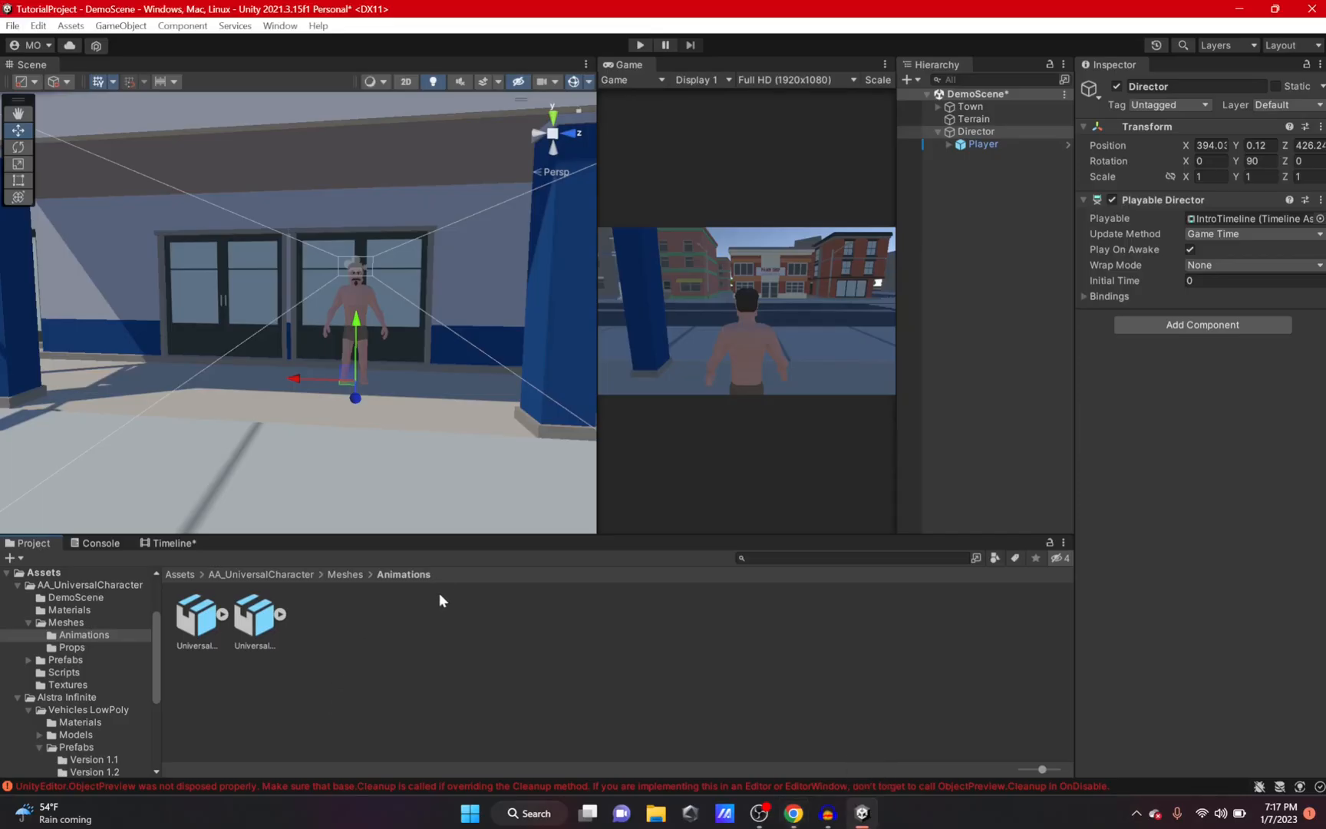
Add the Walking clip from the imported FBX to the Player track, well past the end of Breathing Idle
{"action": "left_click", "coordinate": [256, 626]}
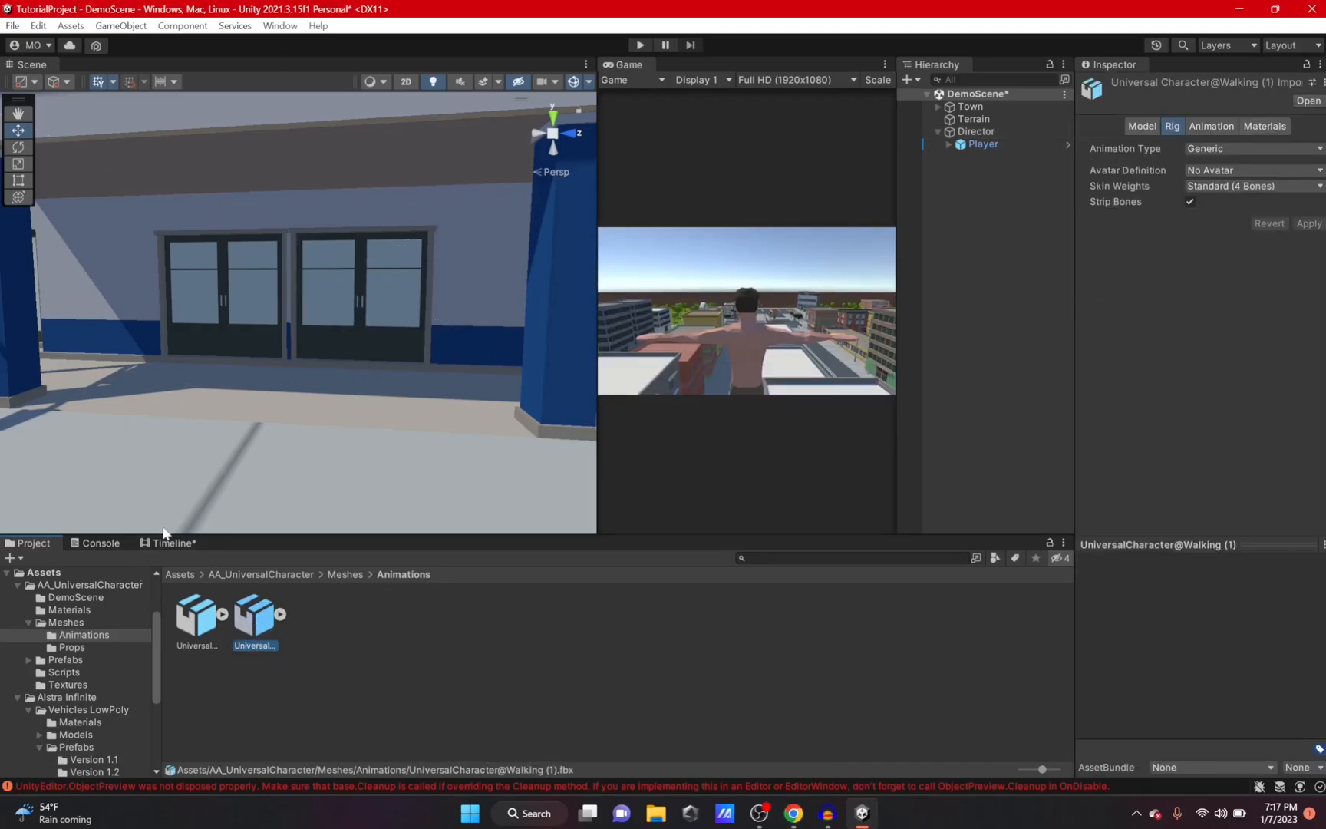
{"action": "left_click_drag", "start_coordinate": [169, 543], "coordinate": [204, 73]}
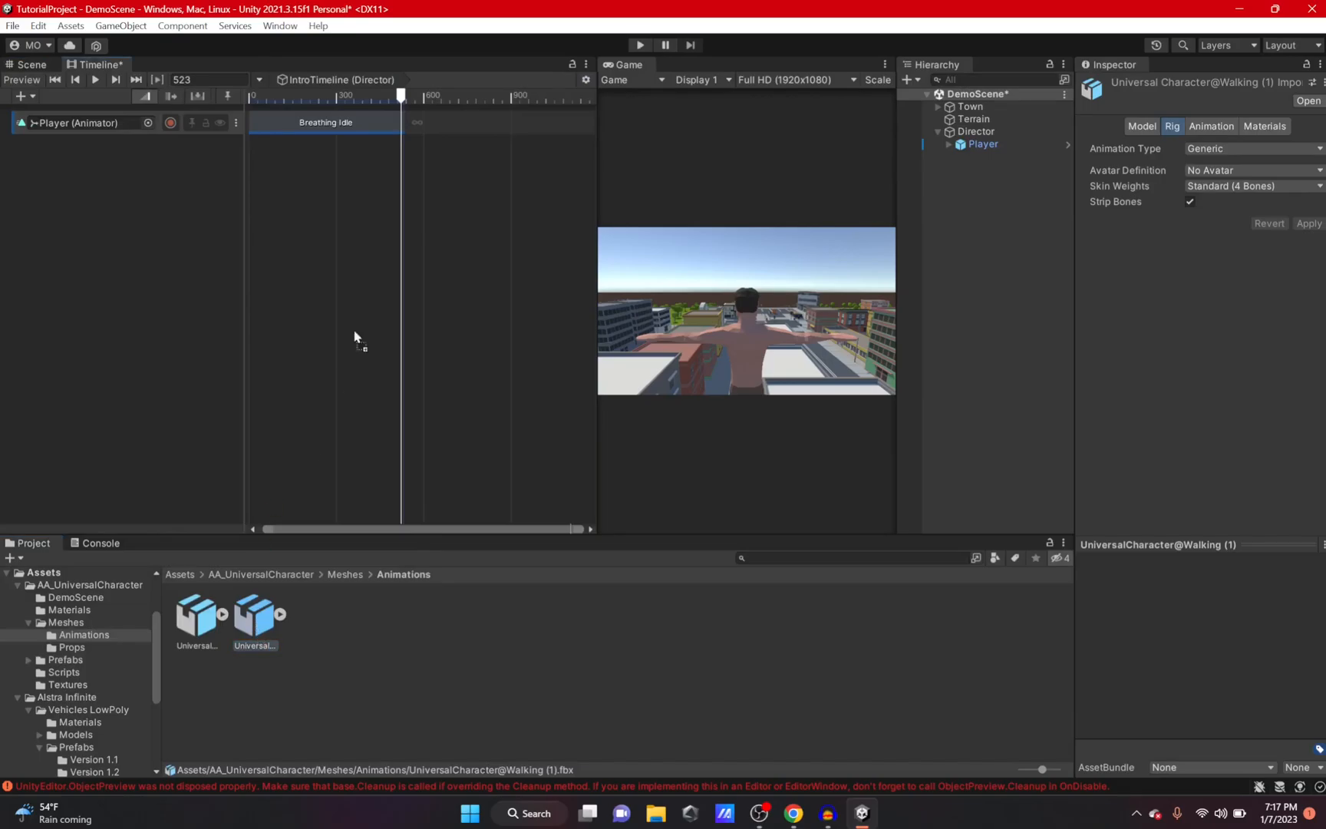
{"action": "left_click_drag", "start_coordinate": [505, 127], "coordinate": [462, 234]}
{"action": "left_click", "coordinate": [279, 616]}
{"action": "left_click_drag", "start_coordinate": [362, 630], "coordinate": [538, 124]}
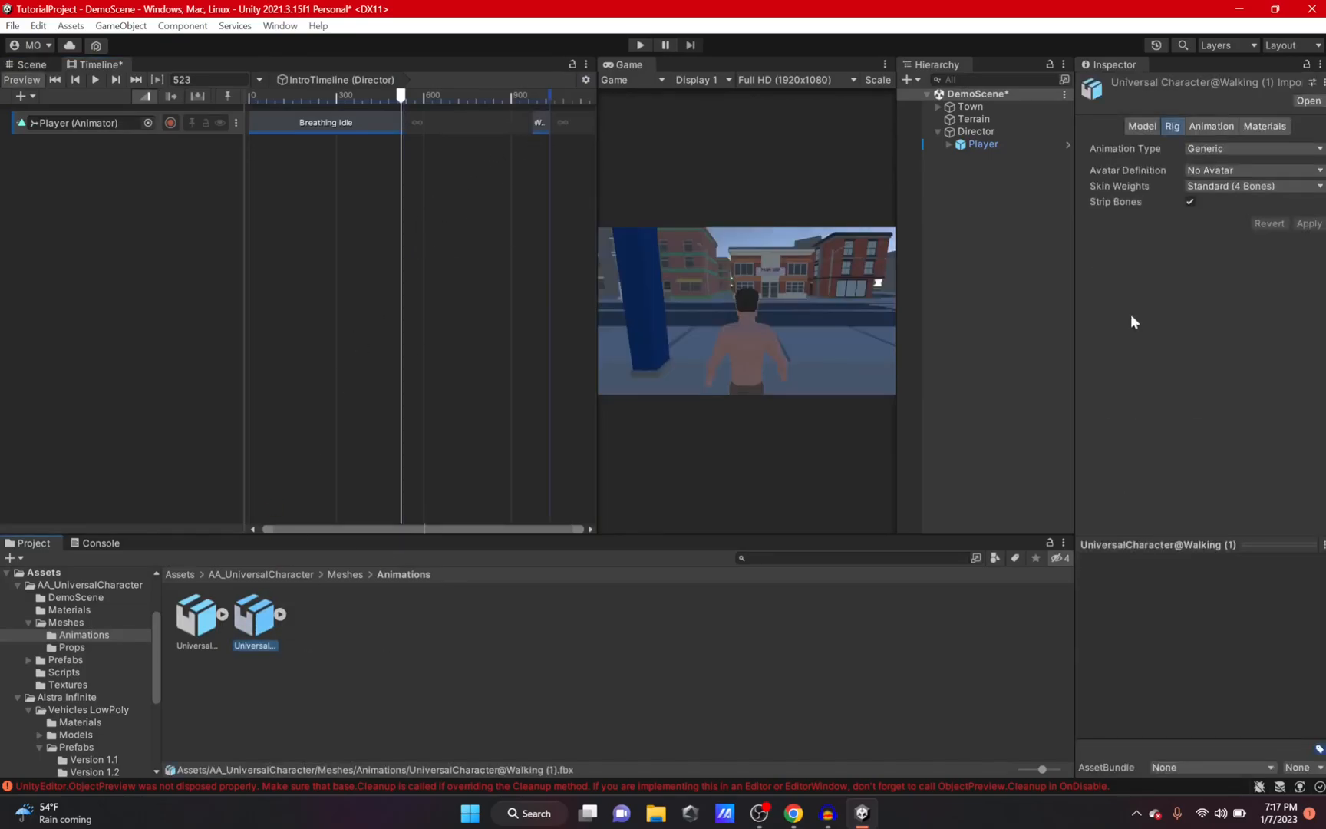
Set the Walking FBX's rig to Humanoid with Copy From Other Avatar, using the Breathing Idle (1)Avatar as source, and apply it
{"action": "left_click", "coordinate": [1225, 148]}
{"action": "left_click", "coordinate": [1234, 222]}
{"action": "left_click", "coordinate": [1220, 169]}
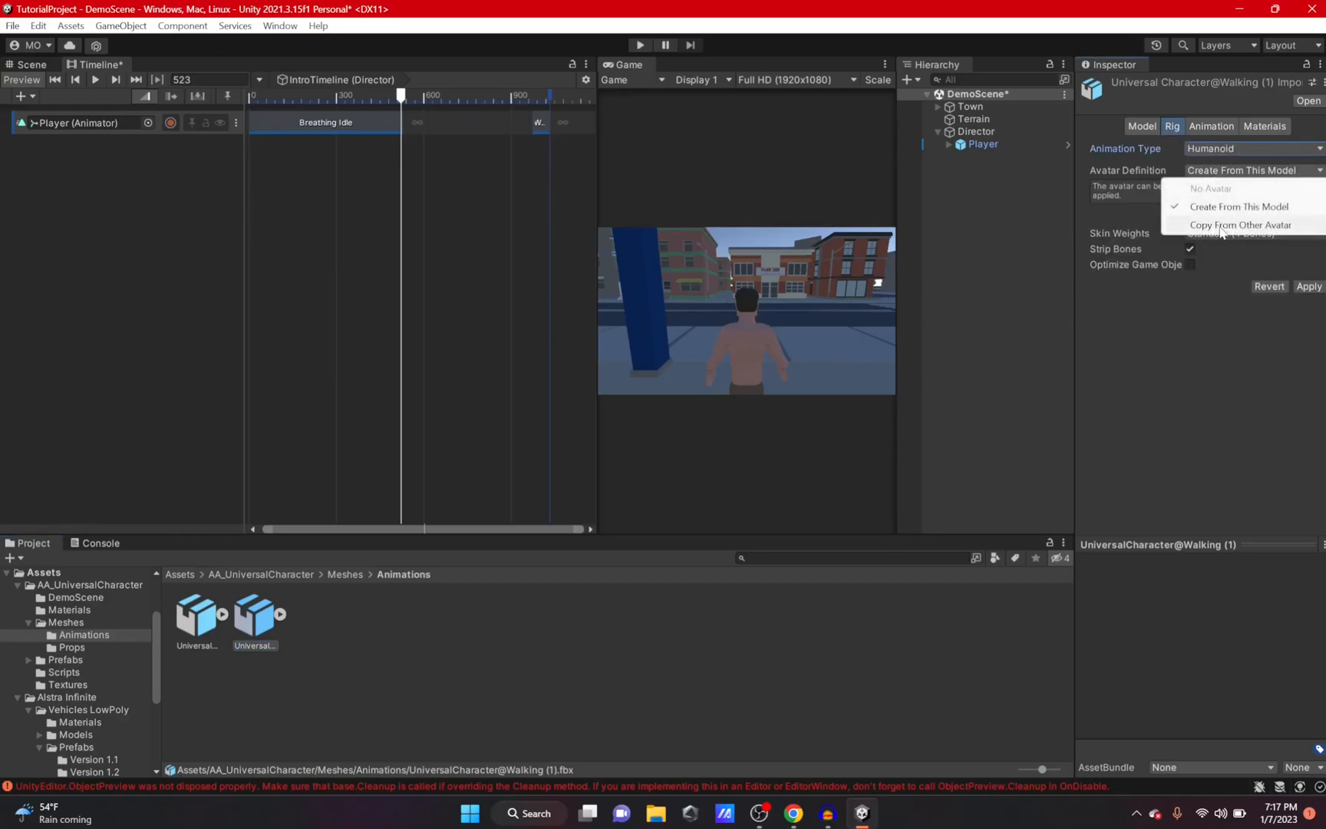
{"action": "left_click", "coordinate": [1221, 226]}
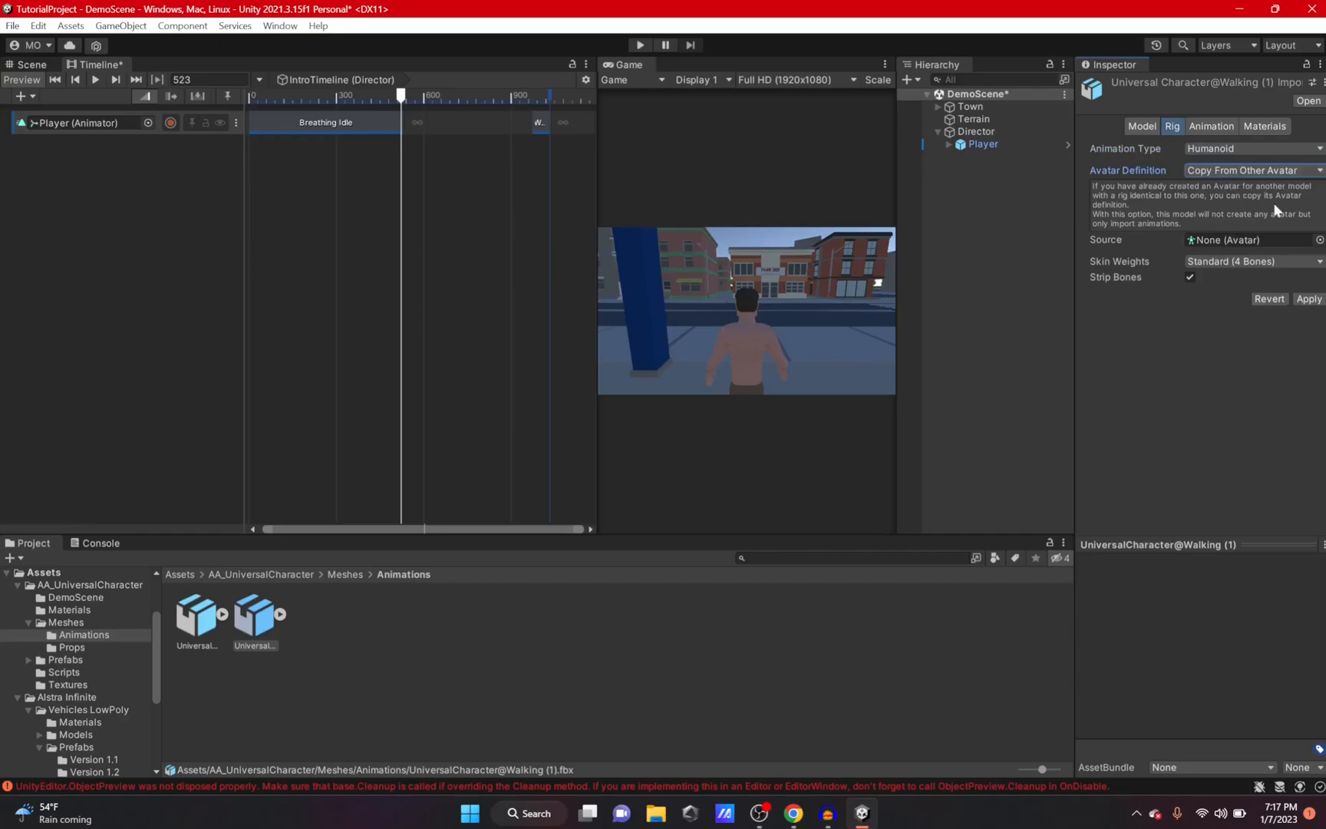
{"action": "left_click", "coordinate": [1321, 240]}
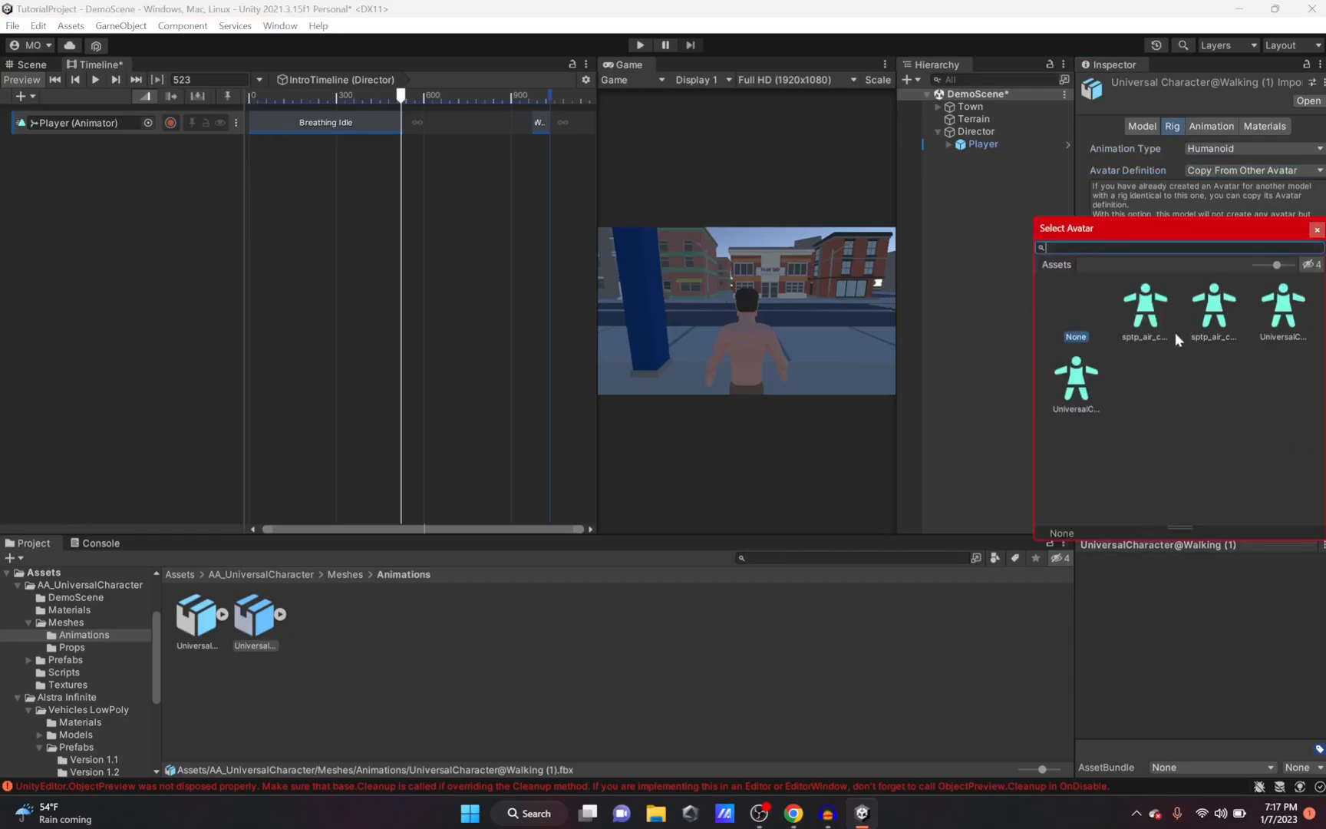
{"action": "left_click", "coordinate": [1297, 305]}
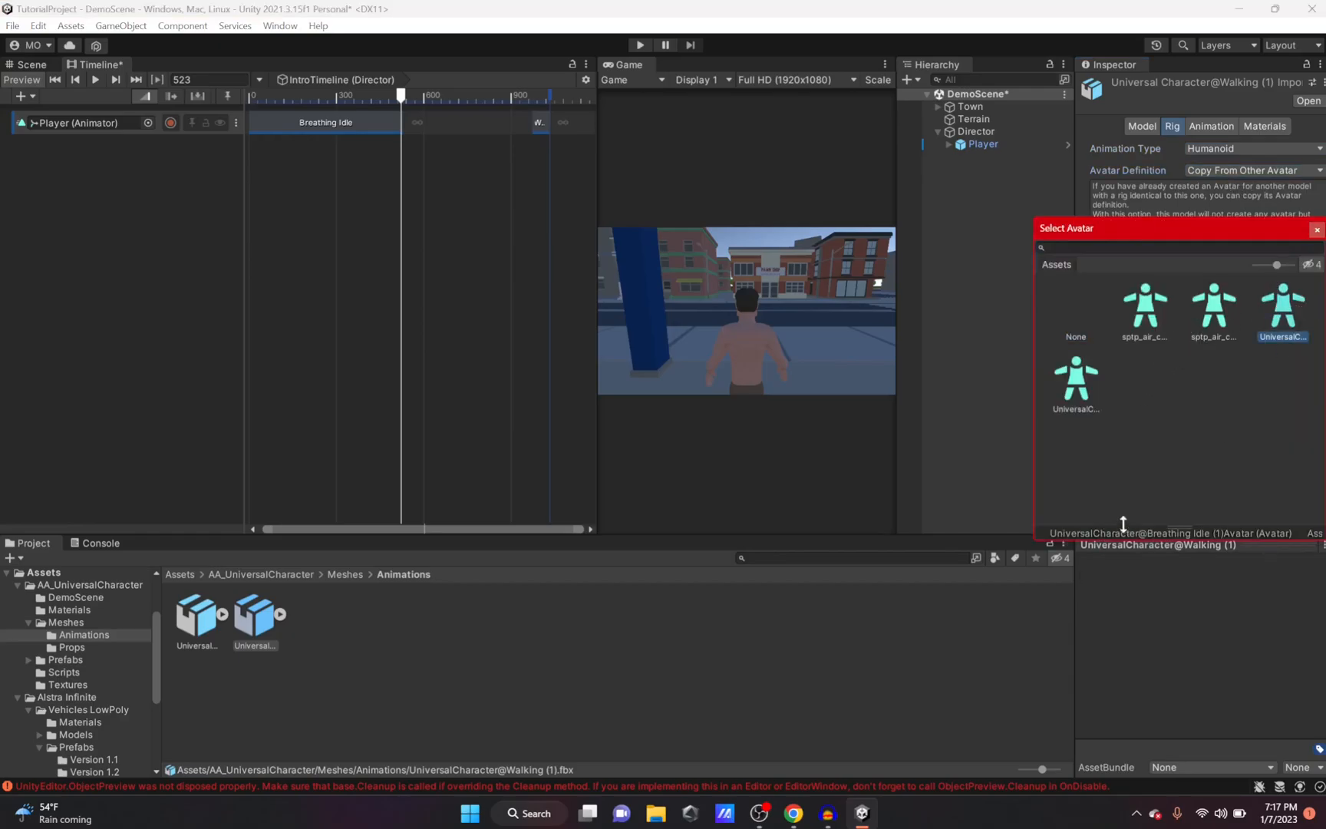
{"action": "left_click", "coordinate": [1317, 230]}
{"action": "left_click", "coordinate": [1310, 300]}
Place the Walking clip at frame 532, directly after Breathing Idle, and scrub past it to preview the transition
{"action": "left_click_drag", "start_coordinate": [542, 122], "coordinate": [416, 130]}
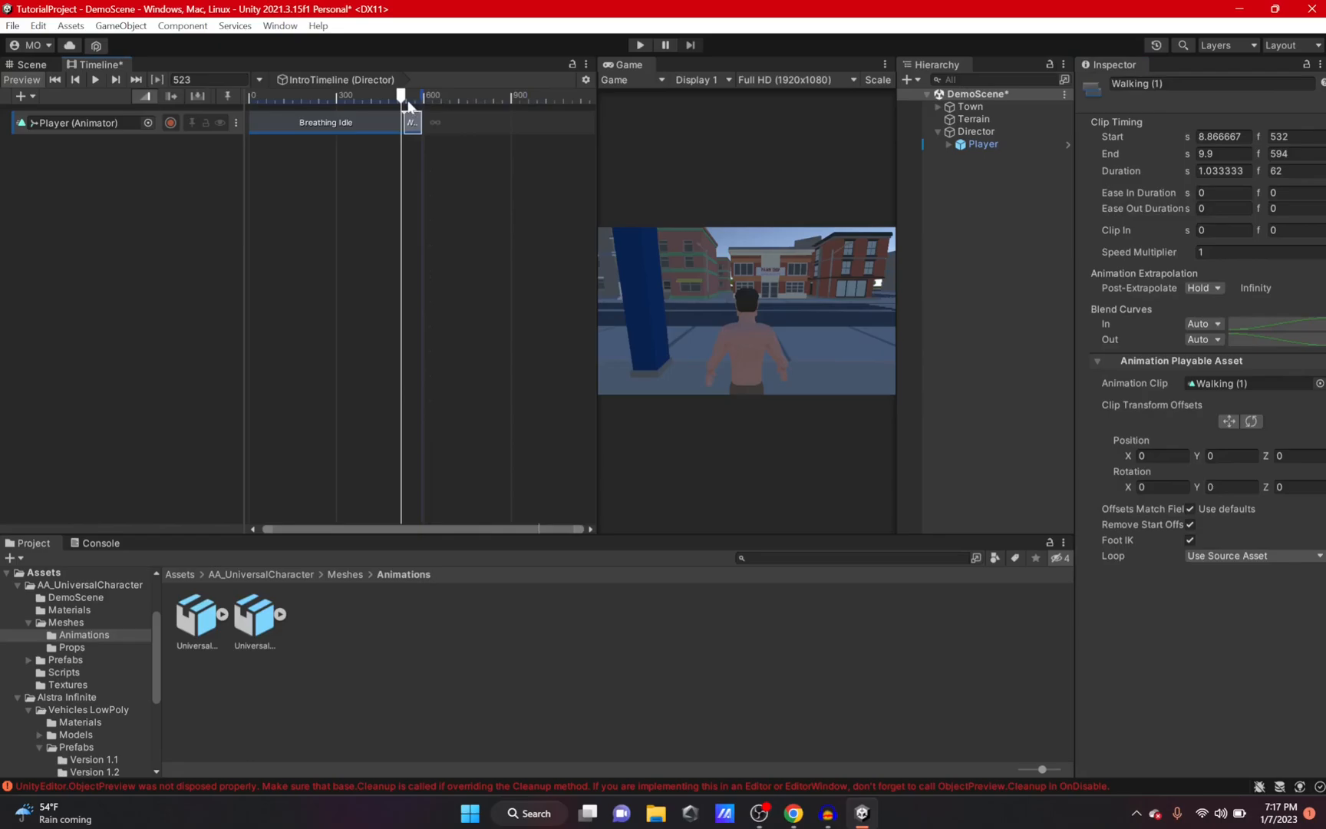
{"action": "left_click_drag", "start_coordinate": [106, 62], "coordinate": [334, 541]}
{"action": "left_click_drag", "start_coordinate": [617, 581], "coordinate": [716, 602]}
Duplicate the Walking clip directly after the first one on the Player track and save the scene
{"action": "left_click", "coordinate": [640, 603]}
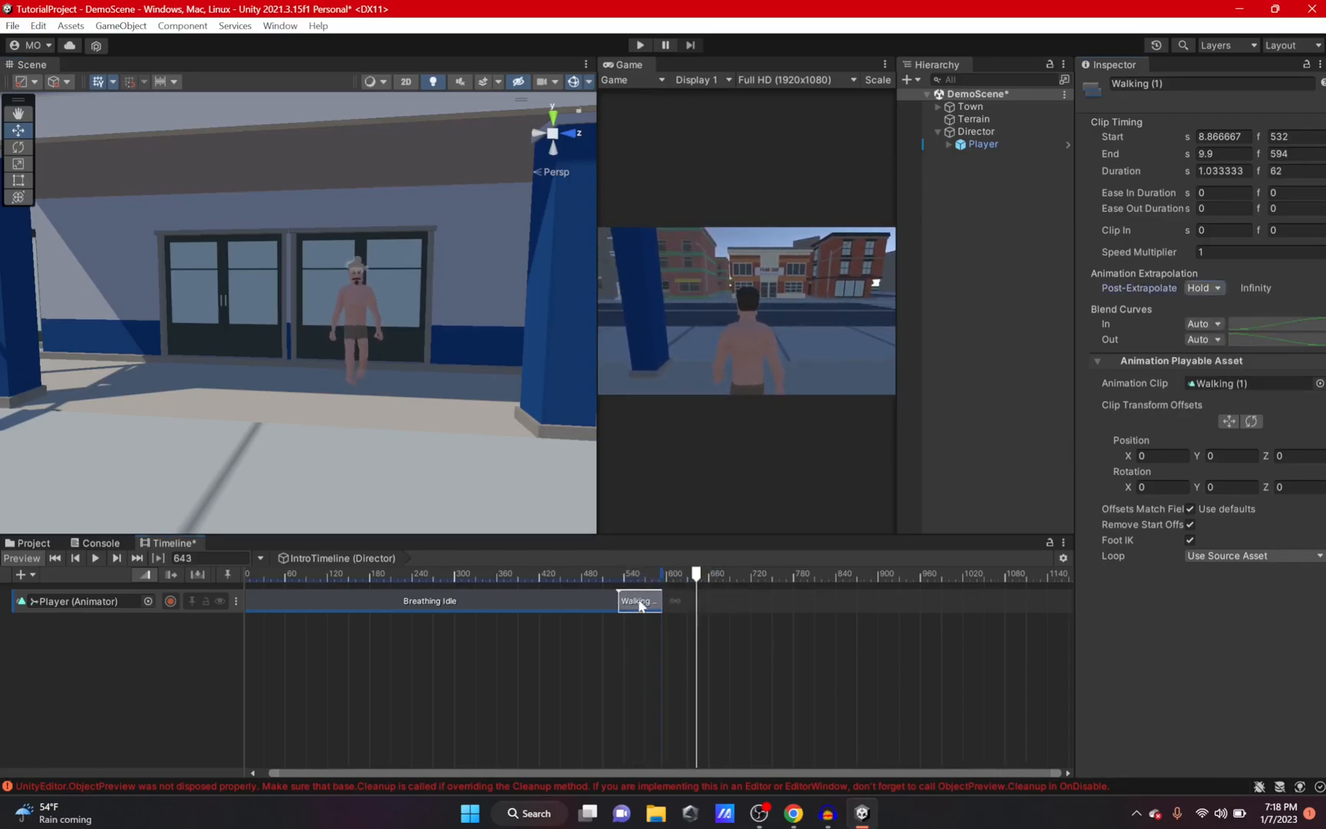
{"action": "left_click", "coordinate": [640, 603]}
{"action": "key", "text": "ctrl+d"}
{"action": "left_click_drag", "start_coordinate": [702, 572], "coordinate": [663, 577]}
{"action": "left_click", "coordinate": [646, 609]}
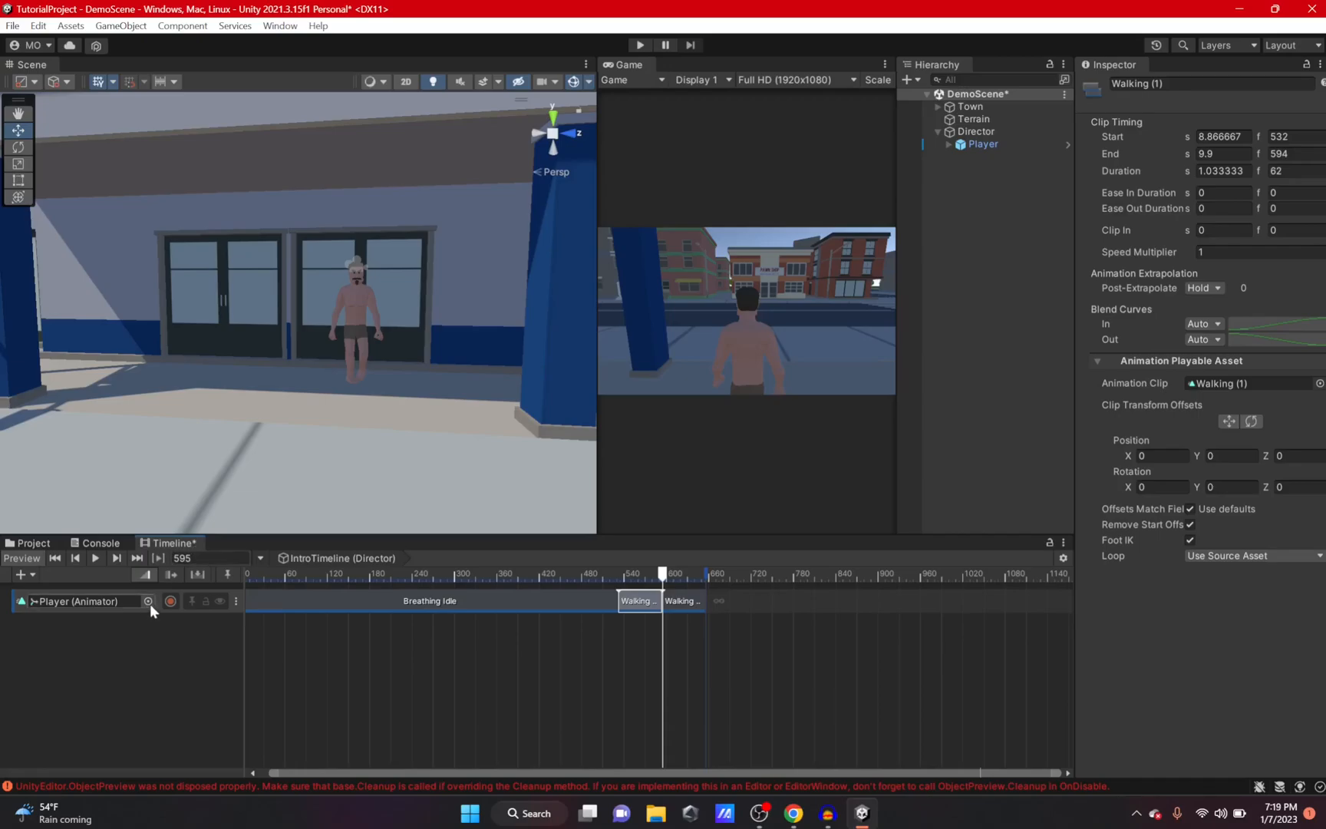
{"action": "key", "text": "ctrl+s"}
Open the Walking FBX's animation import settings, expand its Events section, and enlarge the preview area
{"action": "left_click", "coordinate": [33, 543]}
{"action": "left_click", "coordinate": [257, 618]}
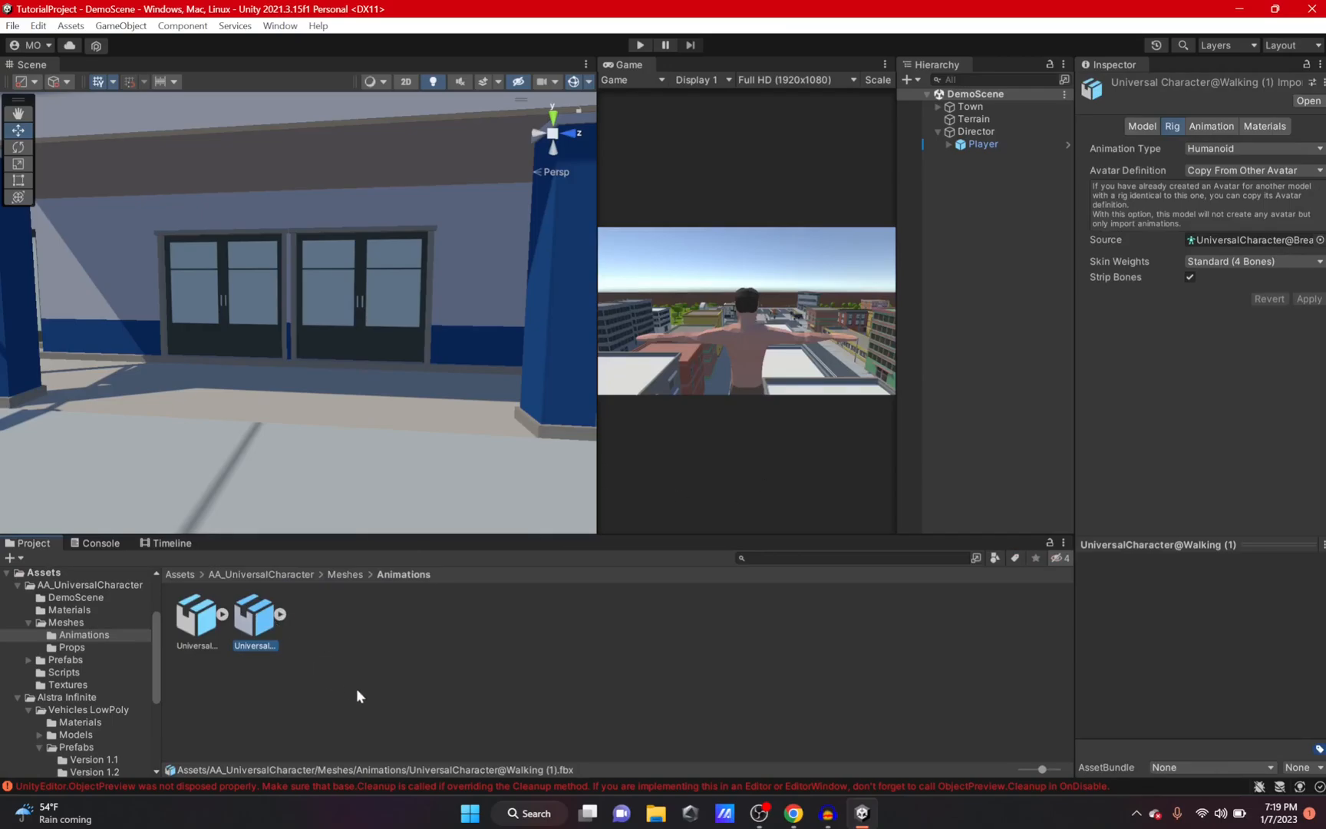
{"action": "left_click", "coordinate": [1210, 126]}
{"action": "scroll", "coordinate": [1120, 367], "scroll_direction": "down", "scroll_amount": 5}
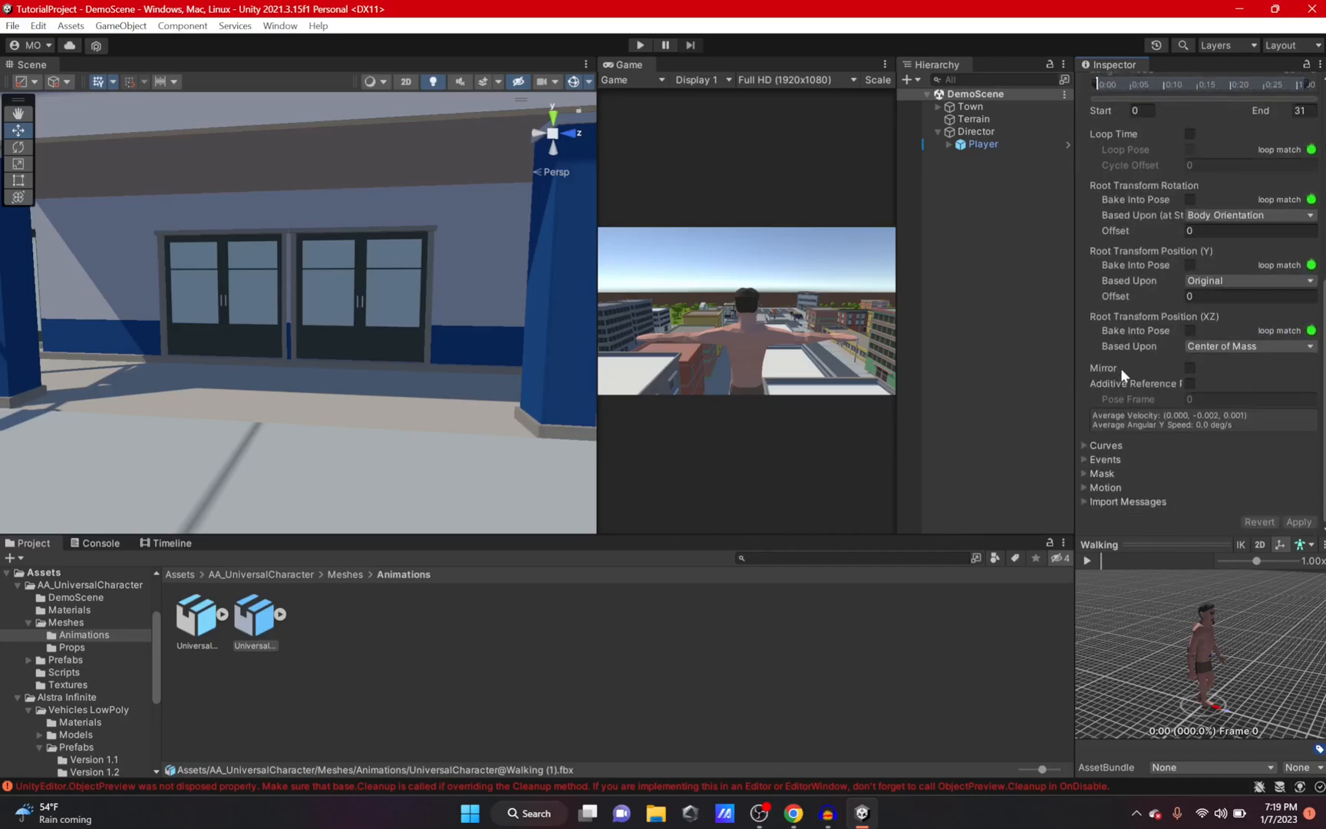
{"action": "left_click", "coordinate": [1085, 458]}
{"action": "left_click_drag", "start_coordinate": [1075, 459], "coordinate": [971, 463]}
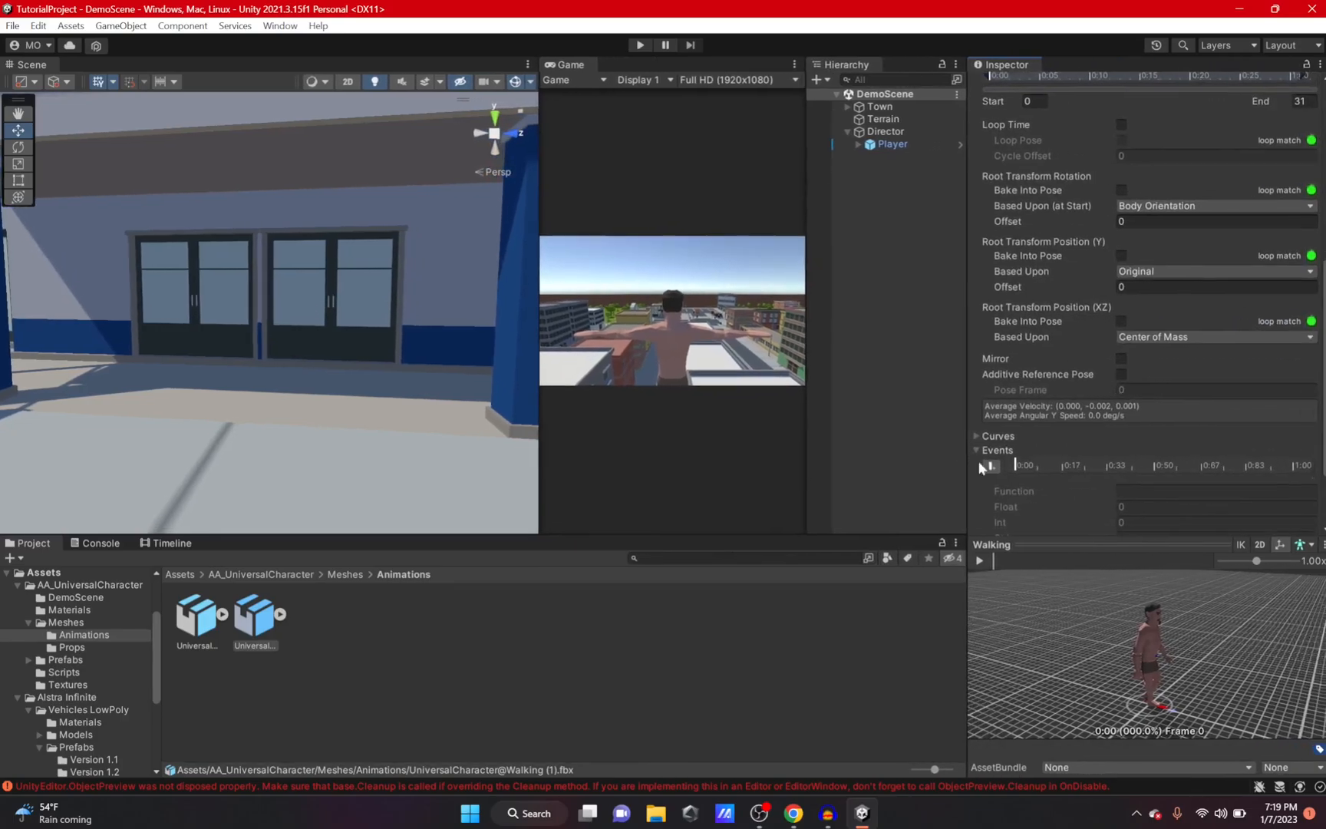
{"action": "scroll", "coordinate": [1107, 499], "scroll_direction": "down", "scroll_amount": 3}
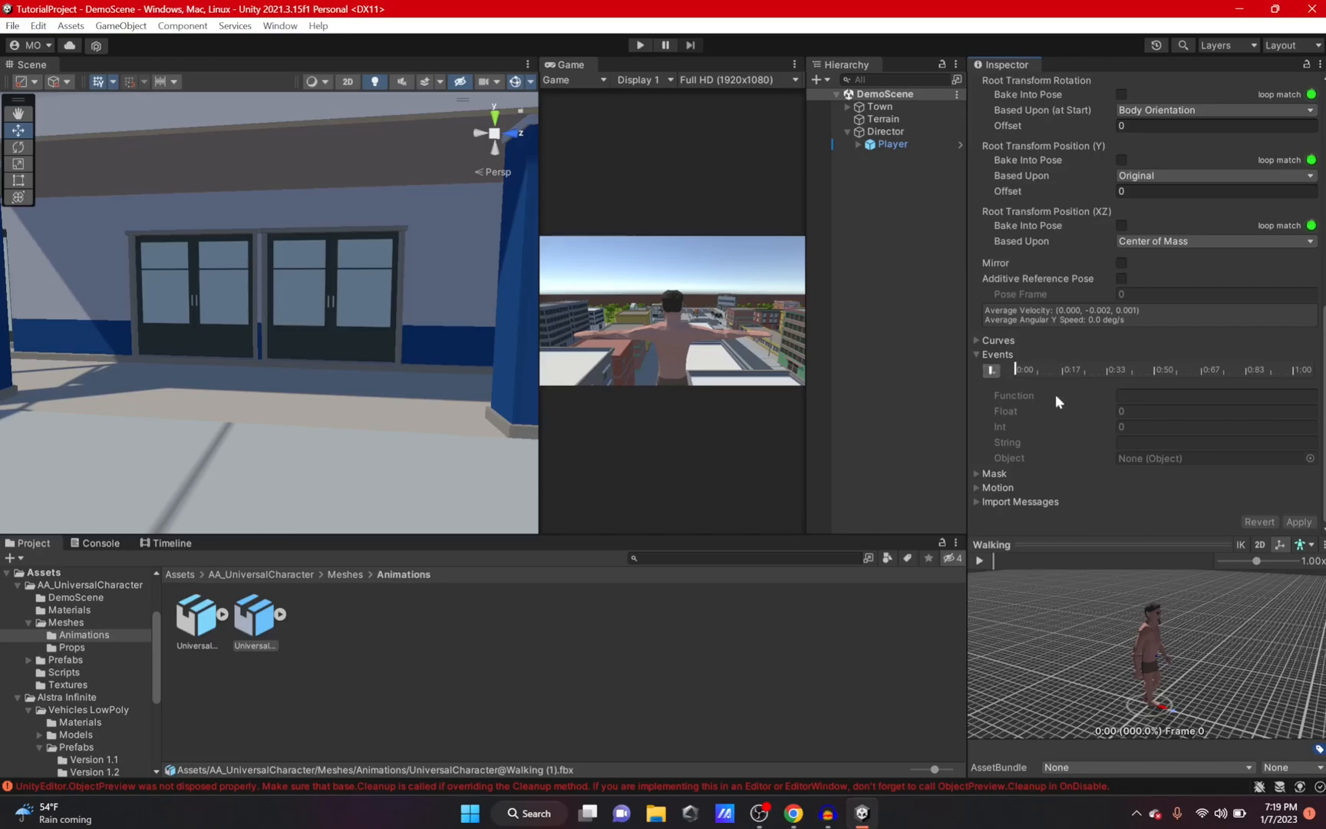
{"action": "left_click_drag", "start_coordinate": [1062, 538], "coordinate": [1090, 424]}
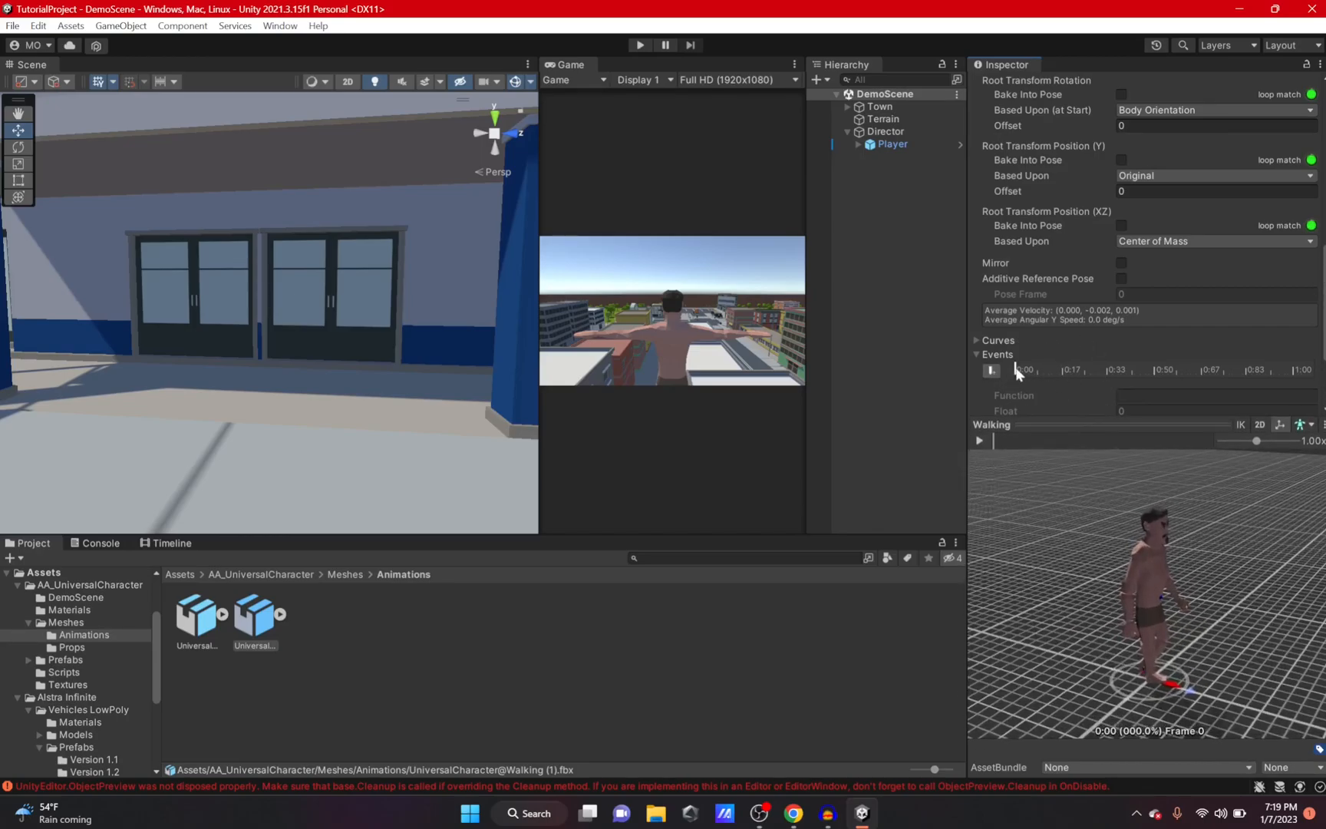
Frame the character's feet in the preview and add an animation event at the first footfall, around 0:33
{"action": "left_click", "coordinate": [997, 447]}
{"action": "scroll", "coordinate": [1101, 633], "scroll_direction": "up", "scroll_amount": 5}
{"action": "middle_click_drag", "start_coordinate": [1102, 633], "coordinate": [1094, 714]}
{"action": "scroll", "coordinate": [1198, 652], "scroll_direction": "up", "scroll_amount": 4}
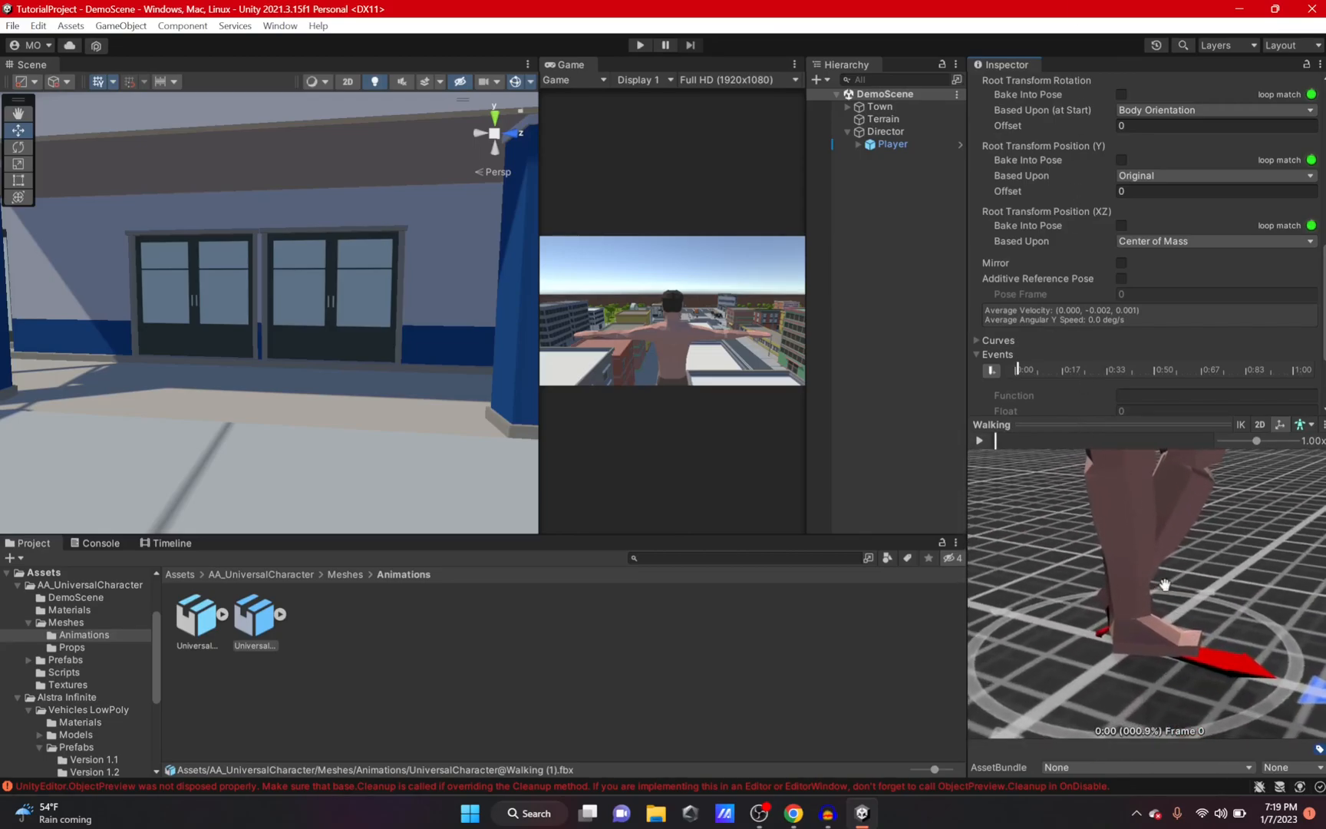
{"action": "left_click_drag", "start_coordinate": [979, 432], "coordinate": [1076, 453]}
{"action": "scroll", "coordinate": [997, 270], "scroll_direction": "down", "scroll_amount": 3}
{"action": "left_click", "coordinate": [992, 253]}
Add a second animation event at the other foot's landing, just past 0:83, and scrub the clip to check the footfalls
{"action": "mouse_move", "coordinate": [1076, 443]}
{"action": "left_mouse_down"}
{"action": "mouse_move", "coordinate": [1208, 430]}
{"action": "mouse_move", "coordinate": [1189, 435]}
{"action": "left_mouse_up"}
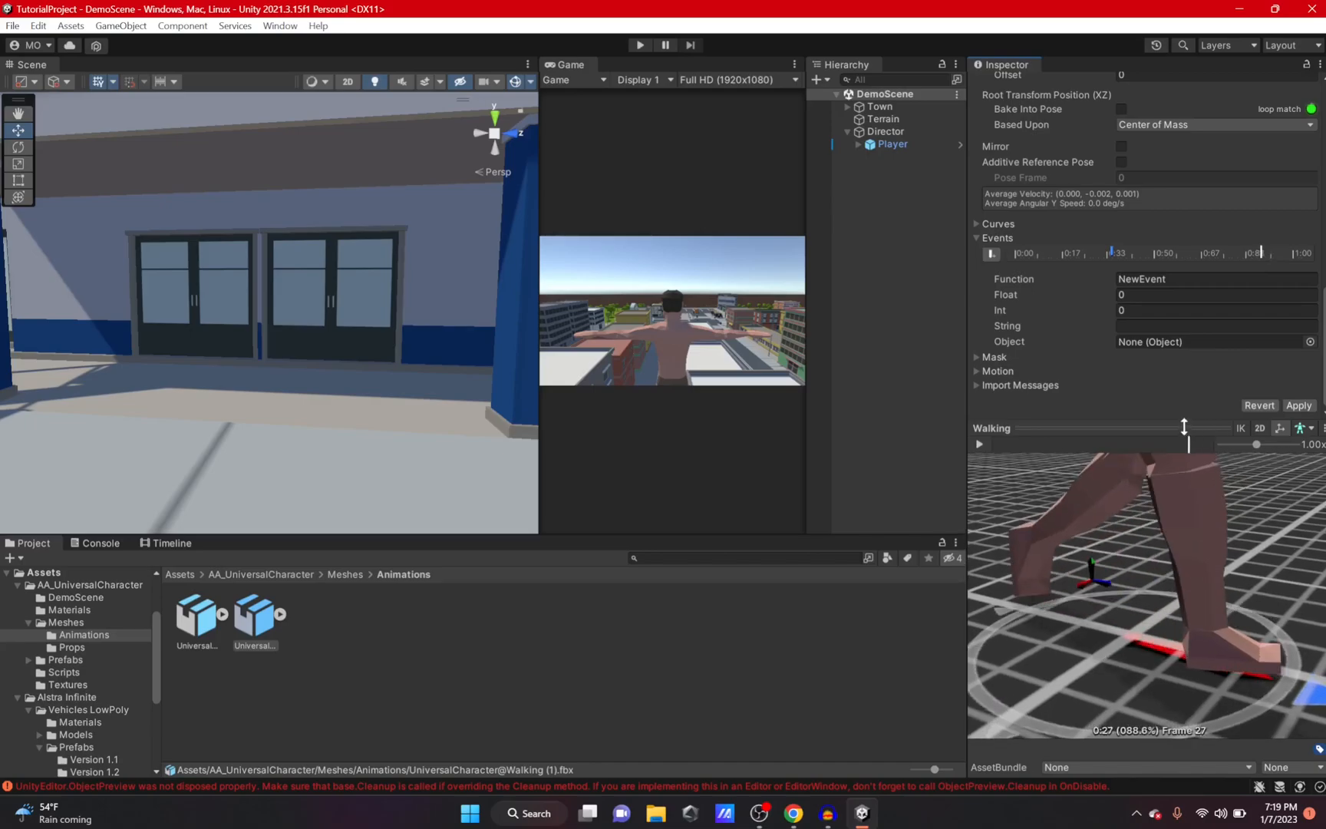
{"action": "left_click", "coordinate": [1189, 446]}
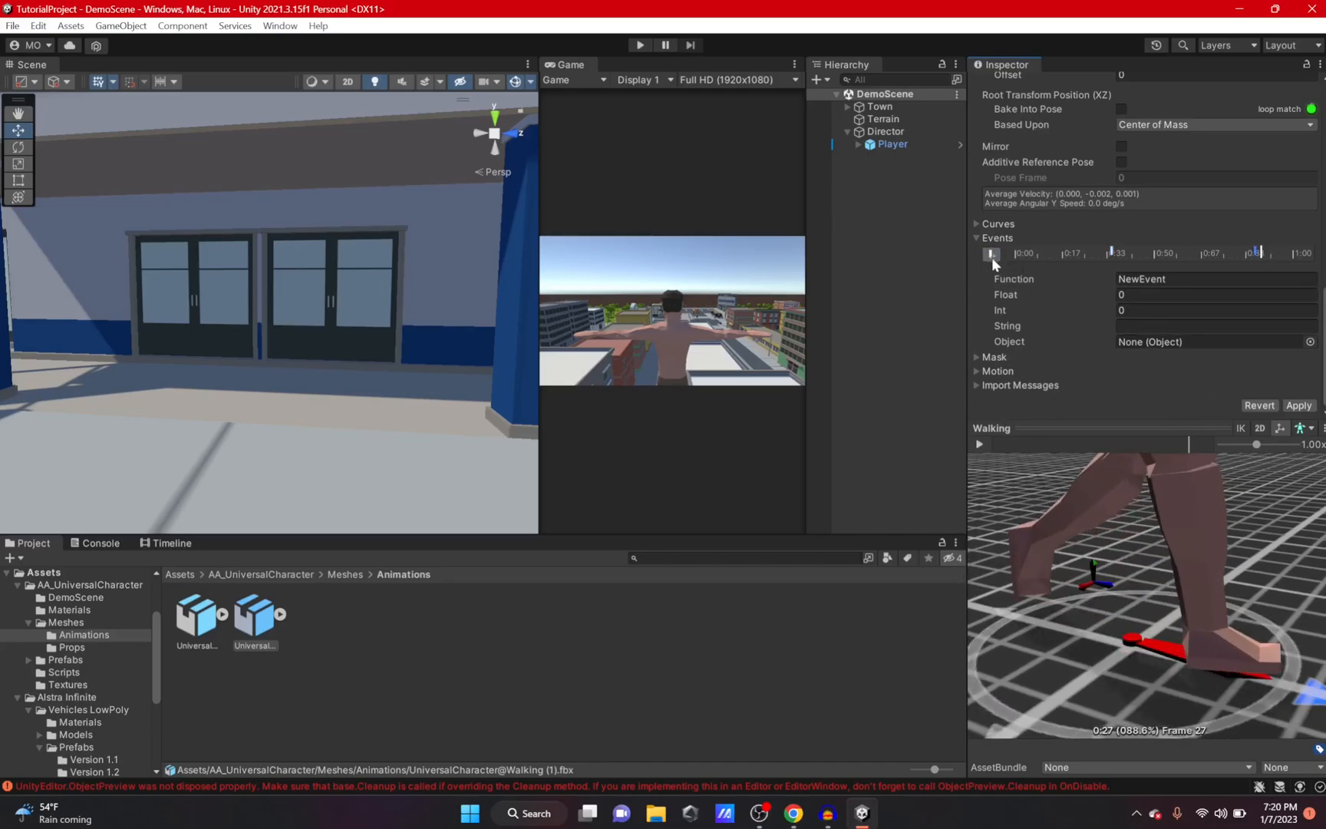
{"action": "left_click_drag", "start_coordinate": [1188, 445], "coordinate": [1234, 226]}
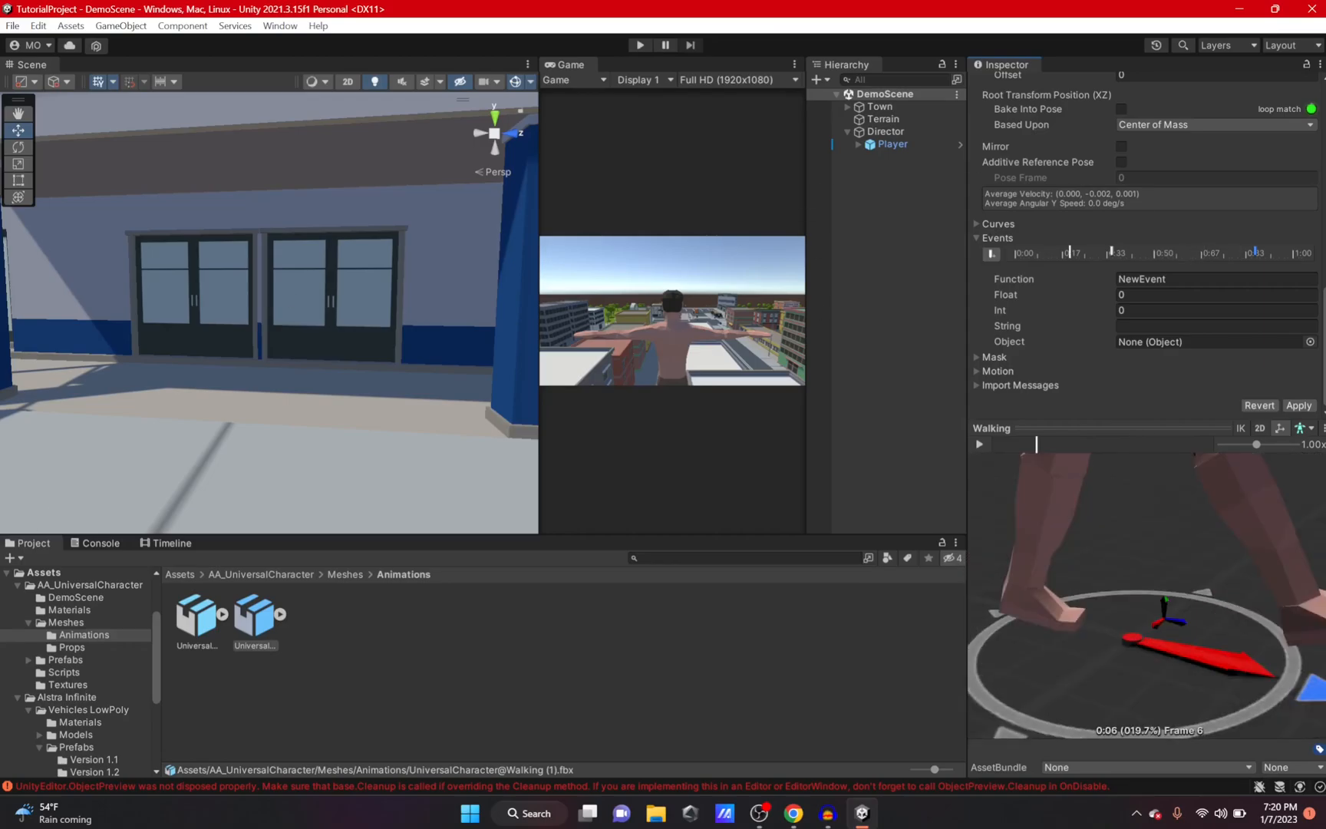
Set the function name of both footfall events to PlayFootStep
{"action": "left_click", "coordinate": [1165, 277]}
{"action": "type", "text": "PlayFootStep"}
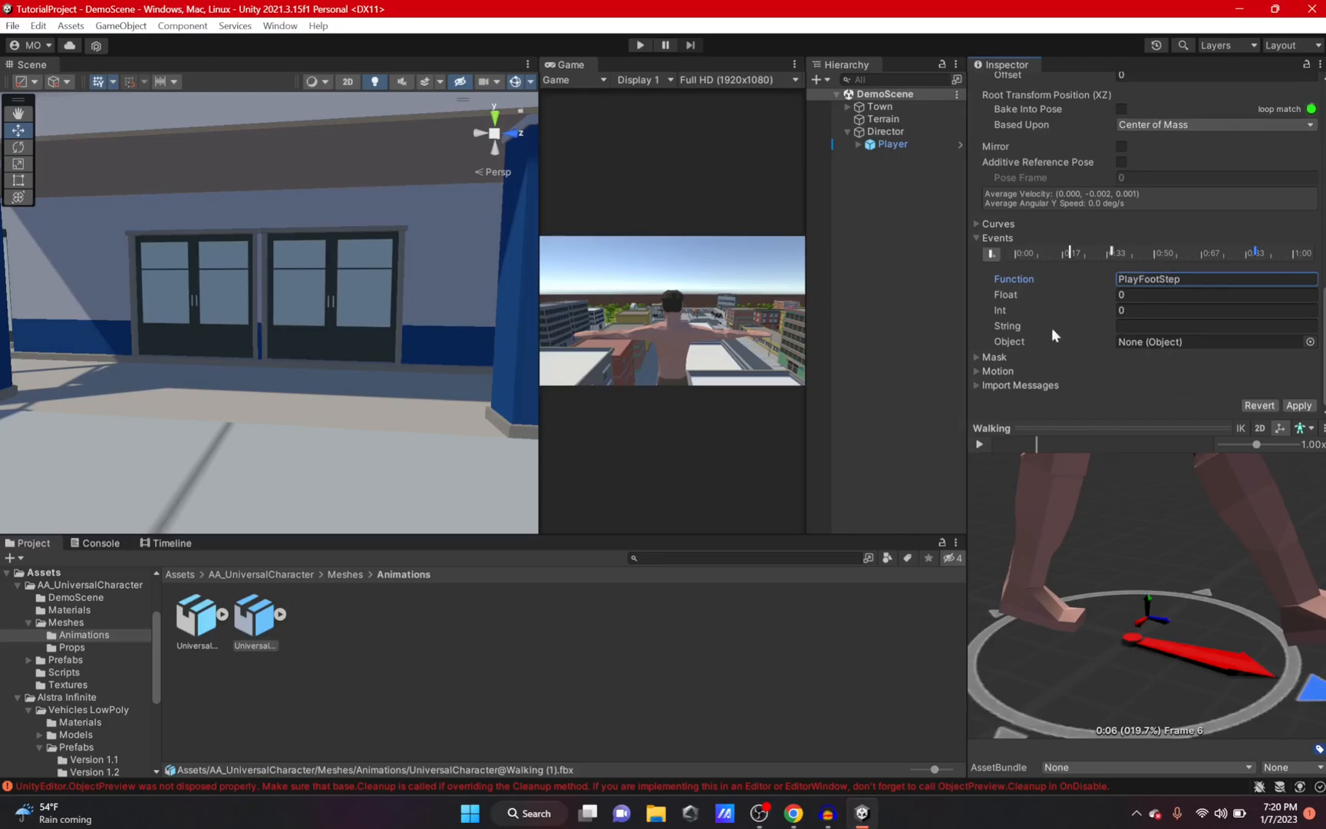
{"action": "left_click", "coordinate": [1113, 251]}
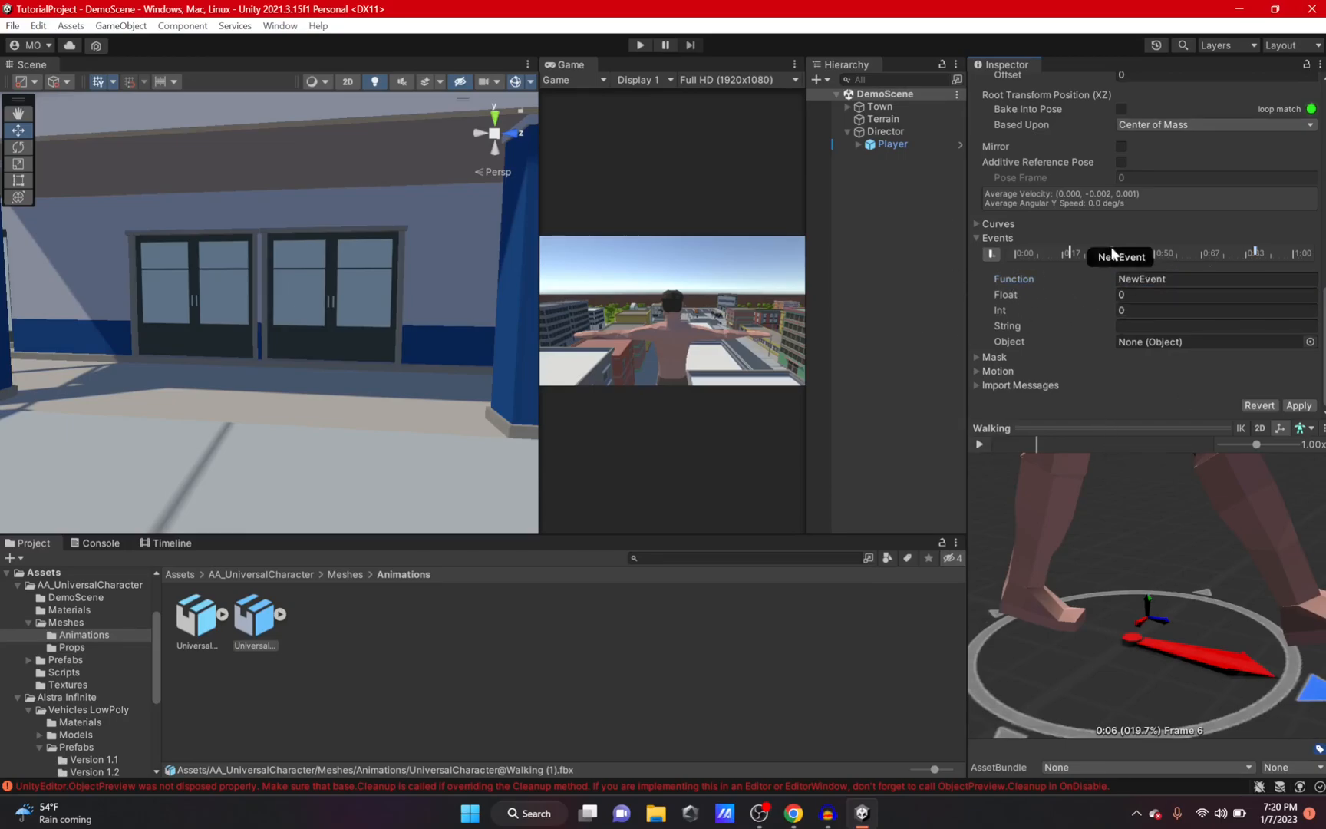
{"action": "left_click", "coordinate": [1182, 278]}
{"action": "type", "text": "PlayFo"}
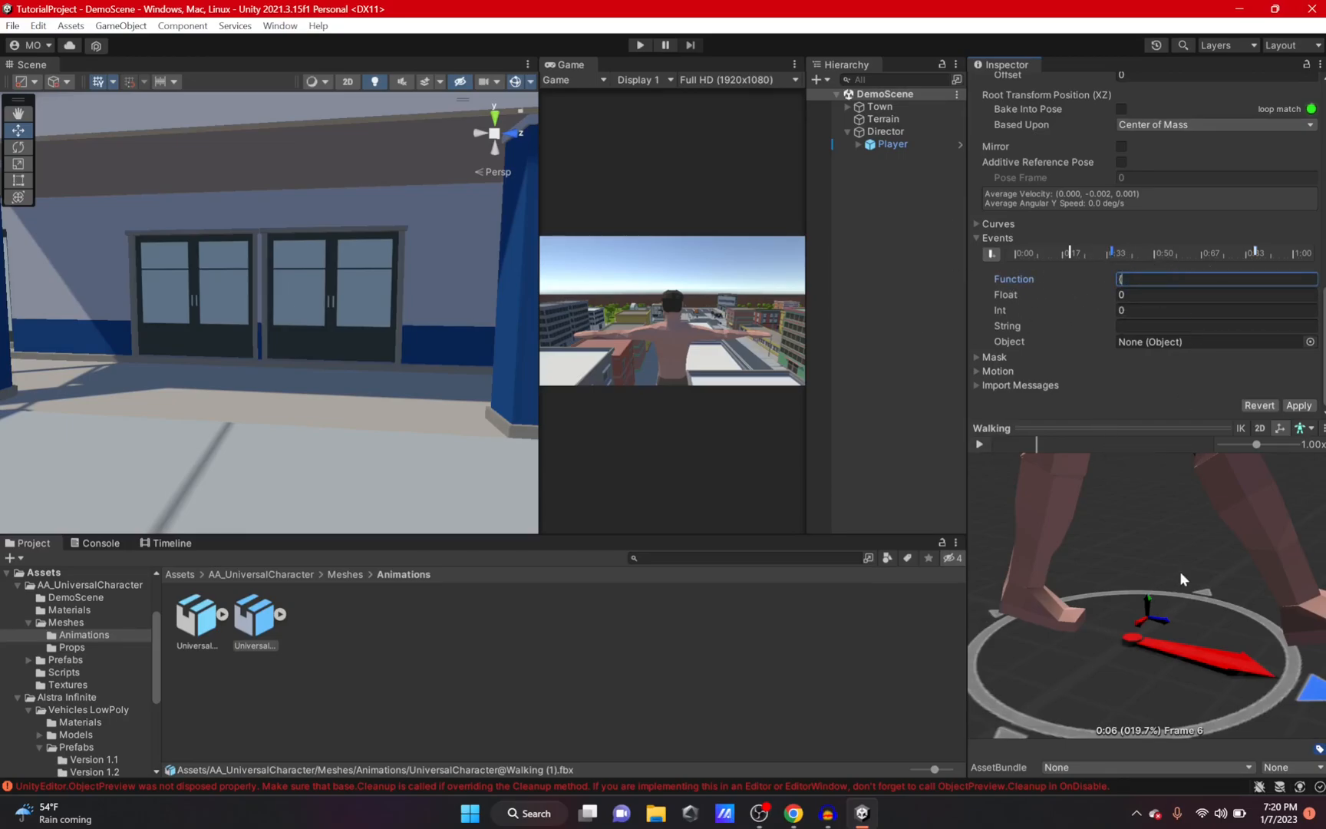
{"action": "type", "text": "otStep"}
{"action": "left_click", "coordinate": [1256, 252]}
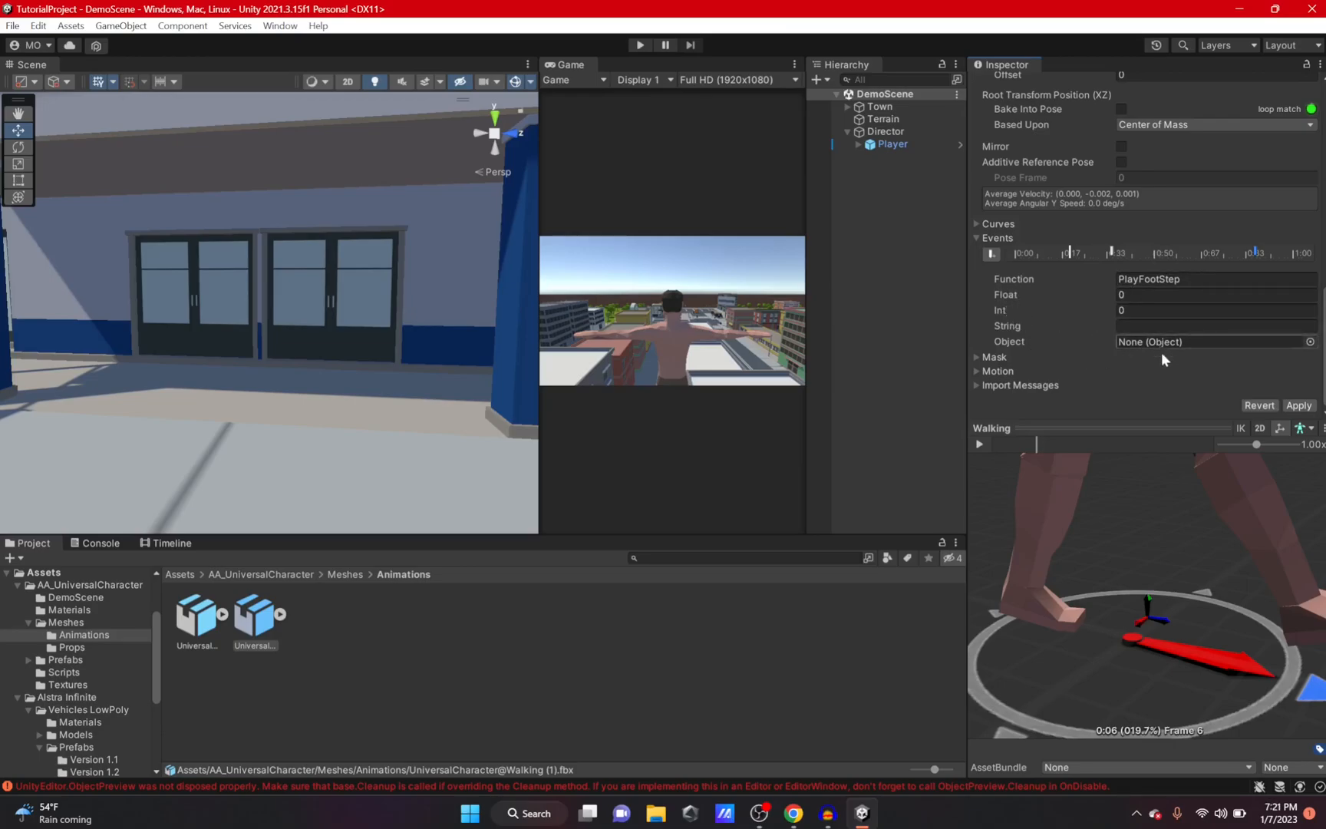
{"action": "left_click", "coordinate": [1310, 342]}
{"action": "scroll", "coordinate": [1194, 522], "scroll_direction": "down", "scroll_amount": 2}
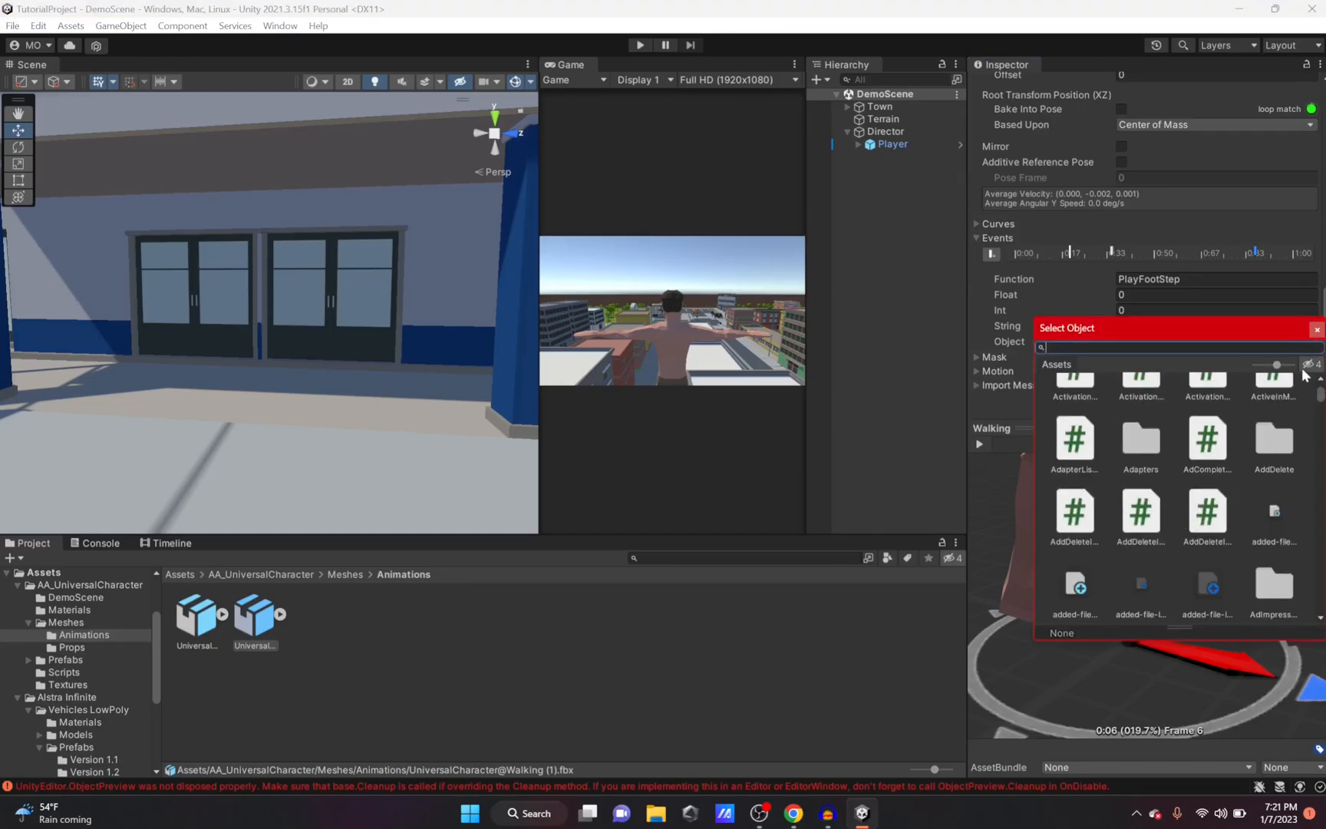
{"action": "left_click", "coordinate": [1317, 330]}
Apply the Walking FBX's pending import settings and set the Player's Animator culling mode to Cull Update Transforms
{"action": "left_click", "coordinate": [904, 144]}
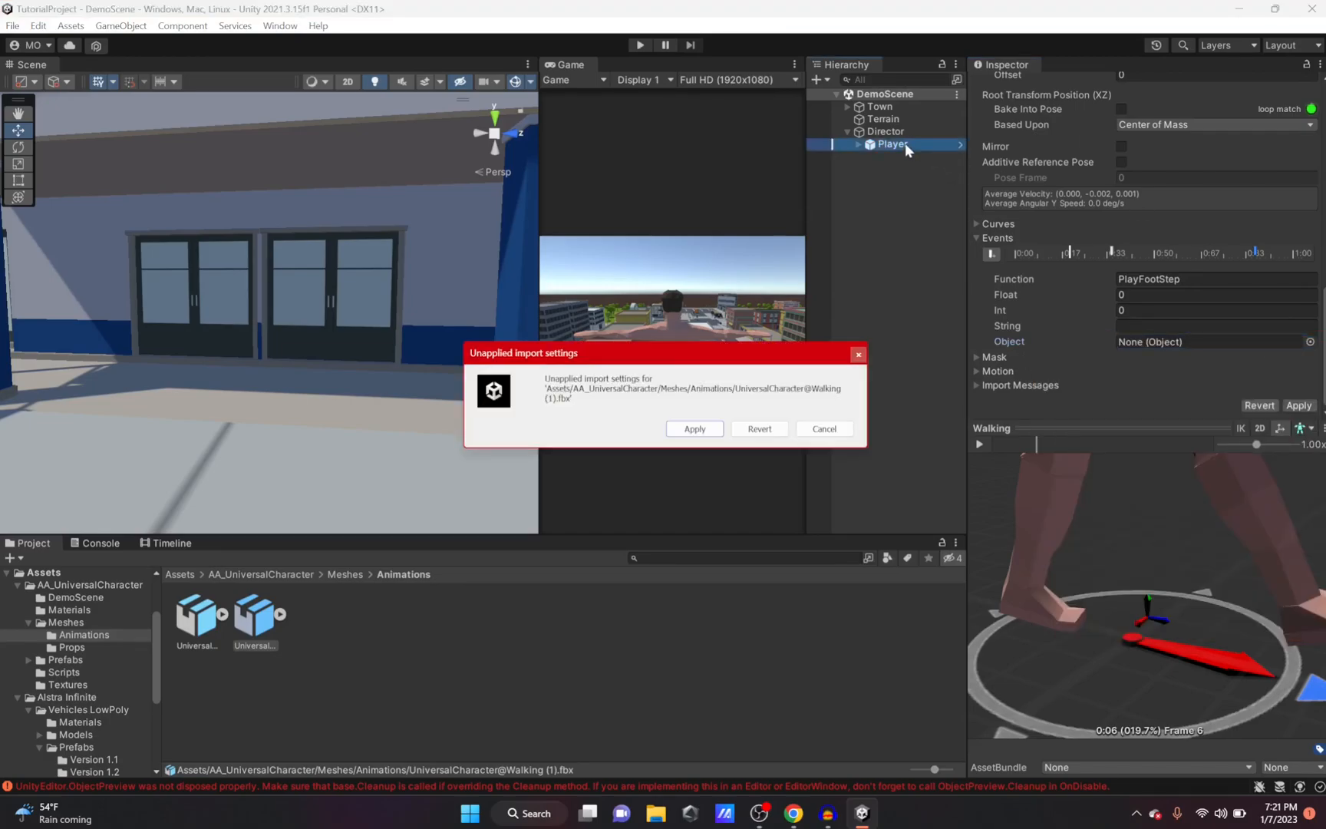
{"action": "left_click", "coordinate": [695, 429]}
{"action": "left_click", "coordinate": [1090, 508]}
{"action": "left_click", "coordinate": [1004, 535]}
{"action": "left_click", "coordinate": [1182, 293]}
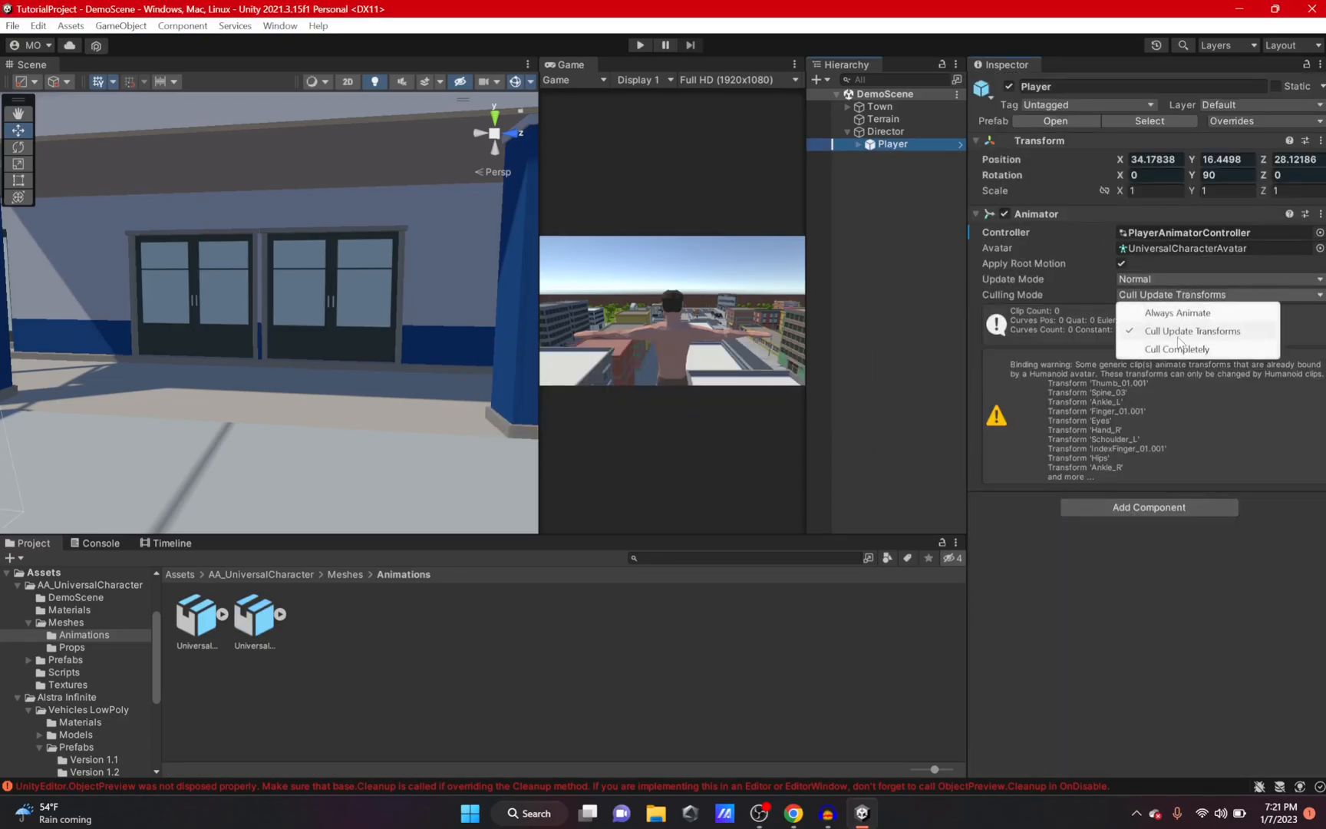
{"action": "left_click", "coordinate": [1182, 331]}
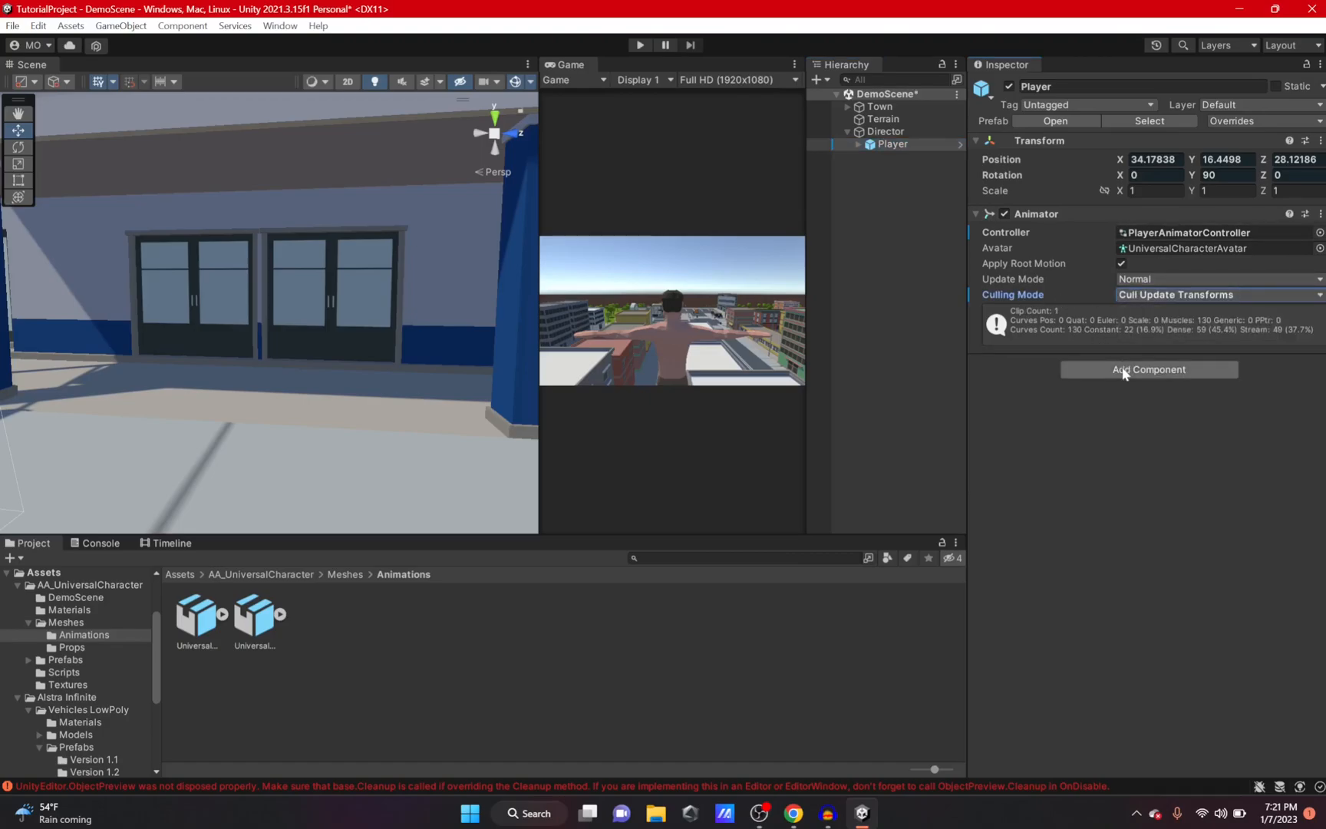
Create a new script component named FootSteps on the Player and open it for editing in Visual Studio
{"action": "left_click", "coordinate": [1067, 369]}
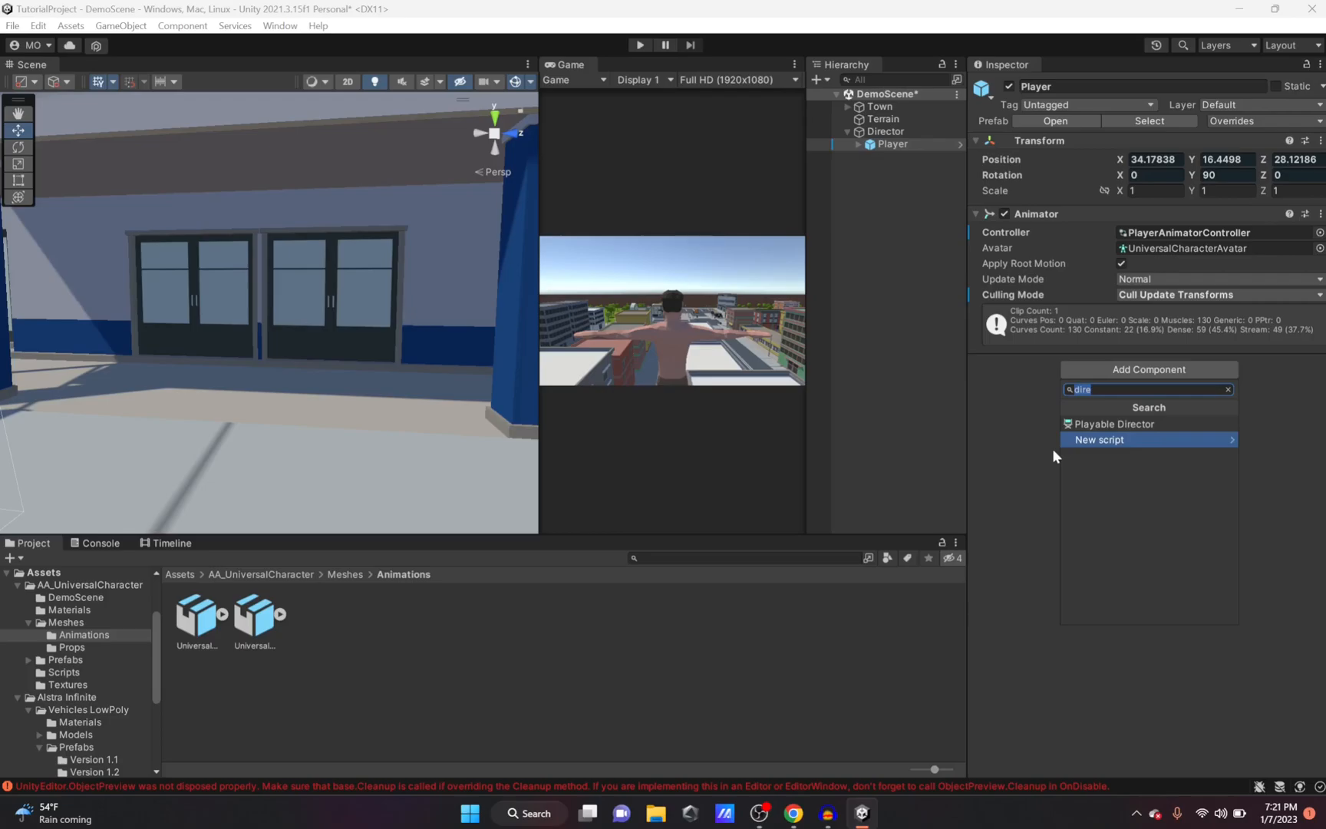
{"action": "type", "text": "Foo"}
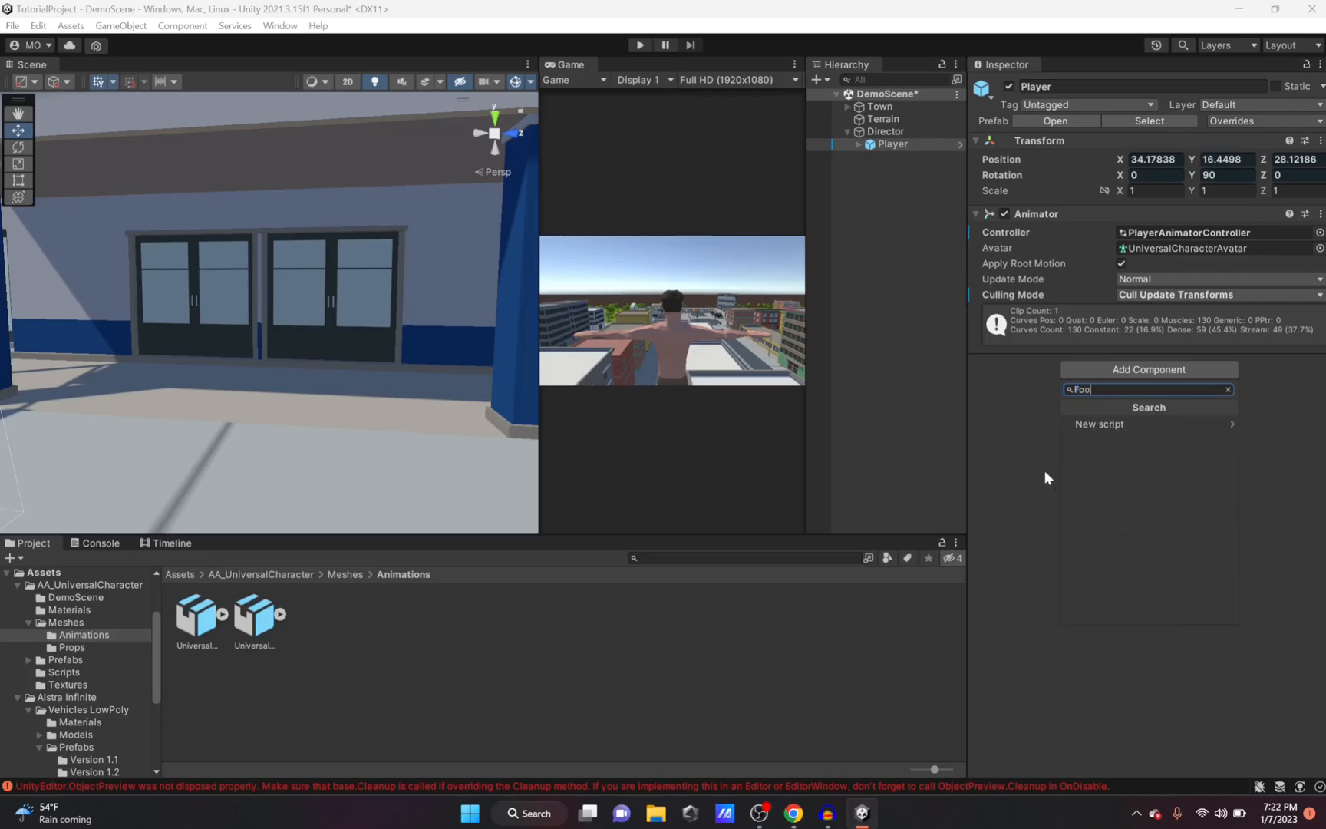
{"action": "type", "text": "tSteps"}
{"action": "key", "text": "Return"}
{"action": "key", "text": "Return"}
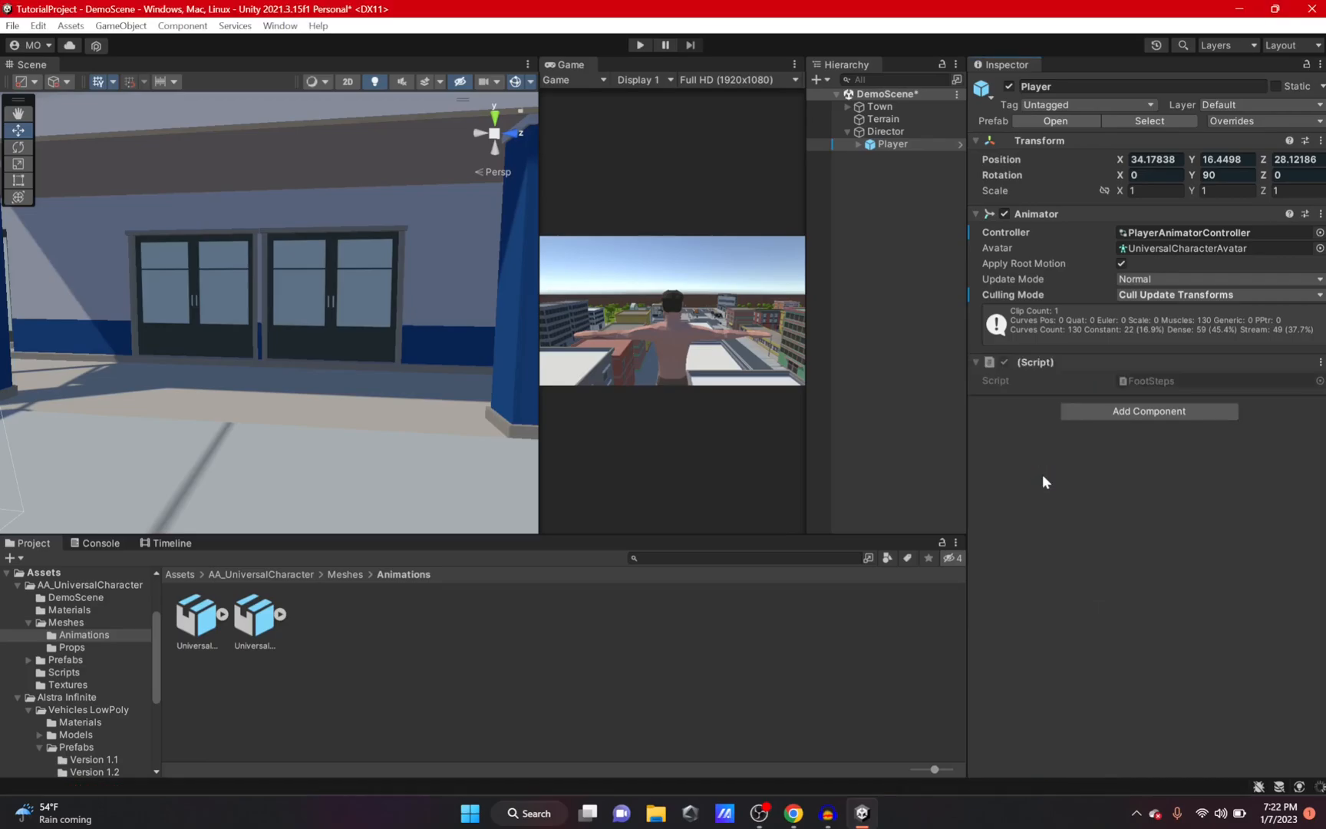
{"action": "left_click", "coordinate": [1320, 361]}
{"action": "left_click", "coordinate": [1216, 560]}
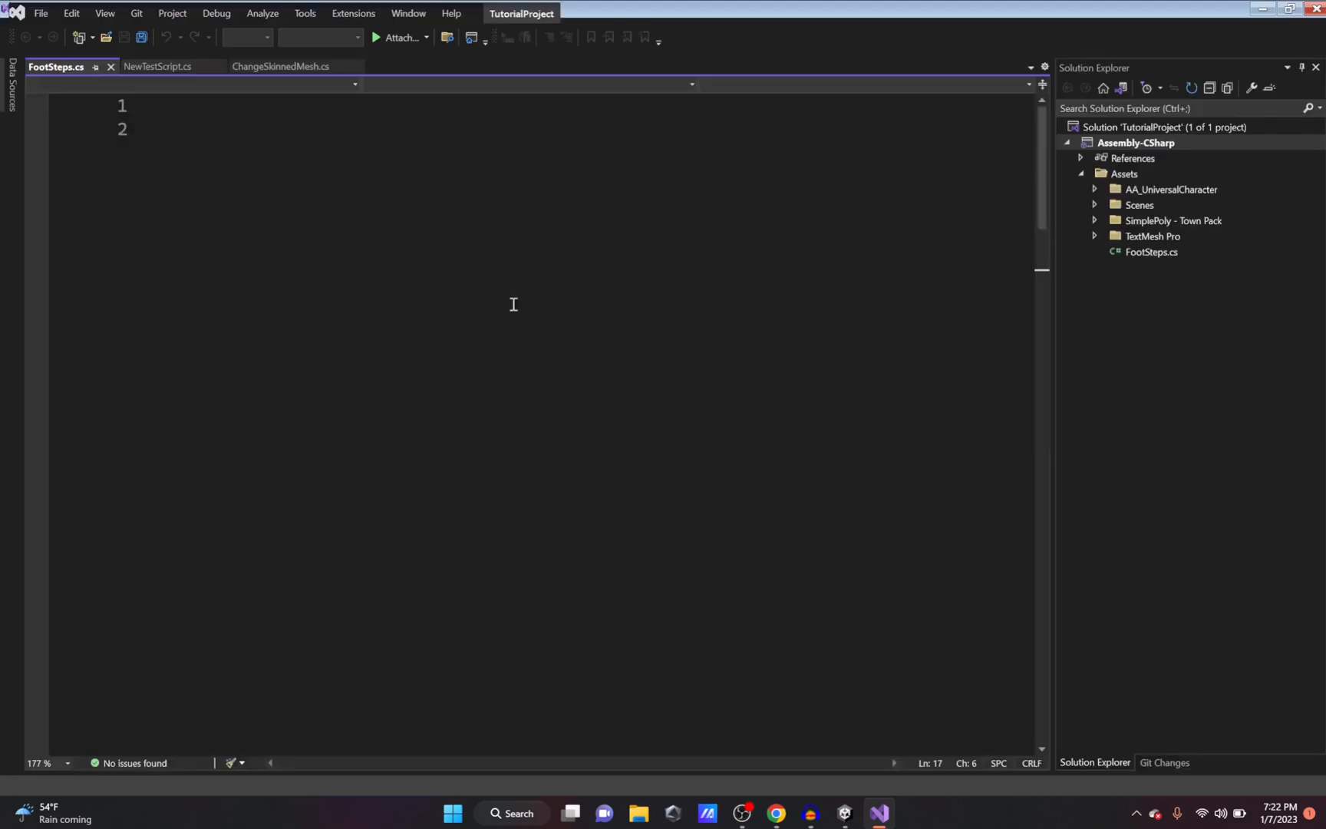
Remove the Start and Update methods and the two System.Collections using lines from FootSteps.cs, and save the script
{"action": "left_click_drag", "start_coordinate": [250, 541], "coordinate": [167, 267]}
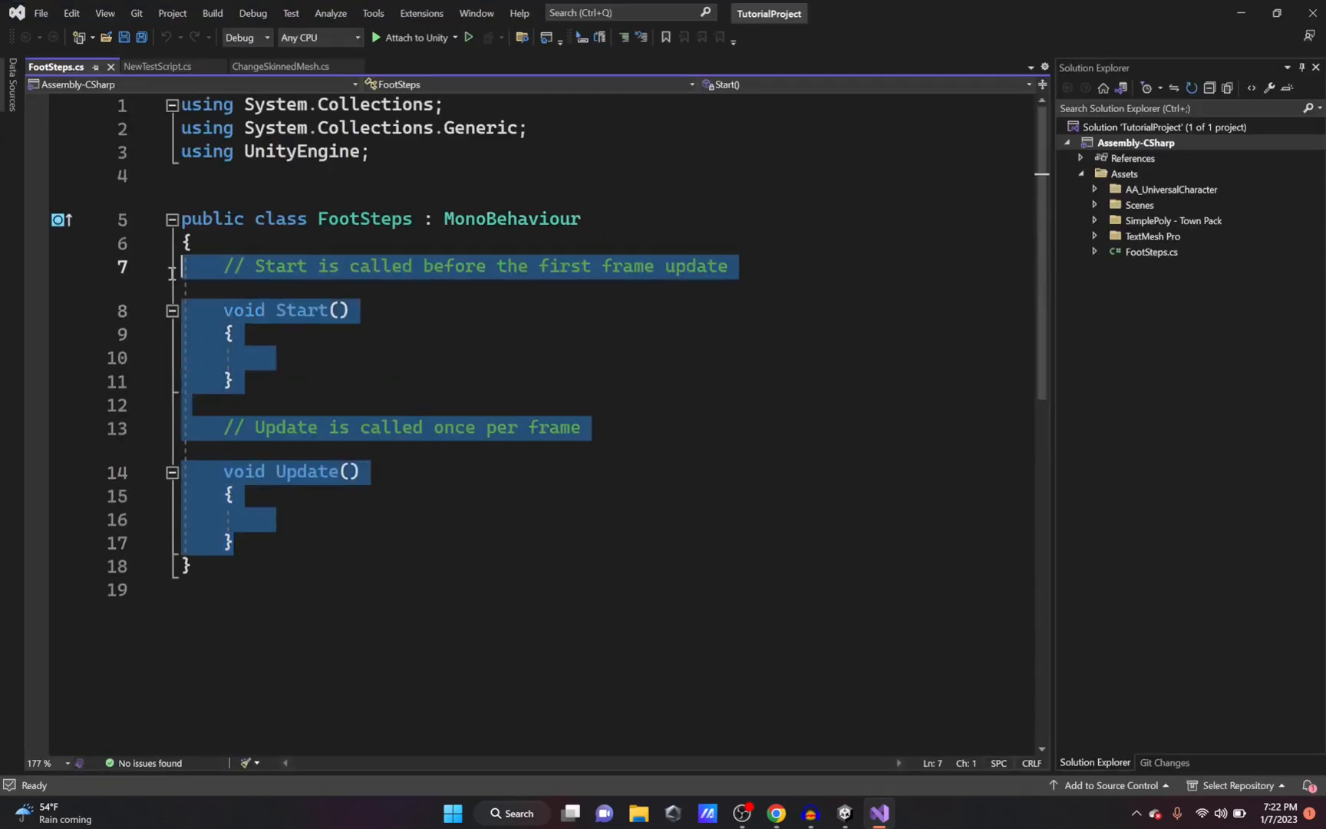
{"action": "key", "text": "Delete"}
{"action": "left_click_drag", "start_coordinate": [529, 128], "coordinate": [119, 107]}
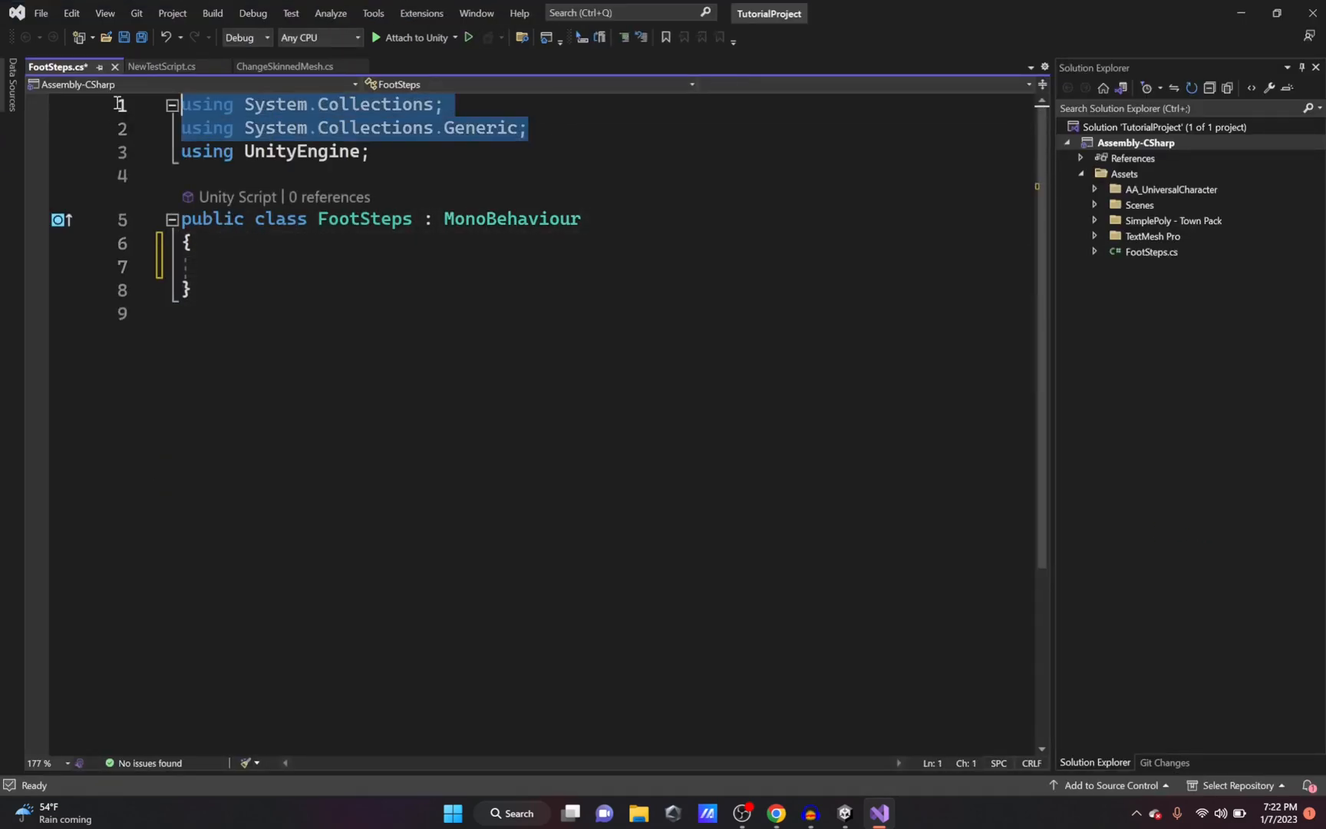
{"action": "key", "text": "Delete"}
{"action": "key", "text": "ctrl+s"}
{"action": "left_click", "coordinate": [242, 223]}
{"action": "left_click", "coordinate": [228, 332]}
{"action": "key", "text": "BackSpace"}
Declare a serialized AudioClip array named footStepsAudioClips in the FootSteps class and save the script
{"action": "left_click", "coordinate": [284, 216]}
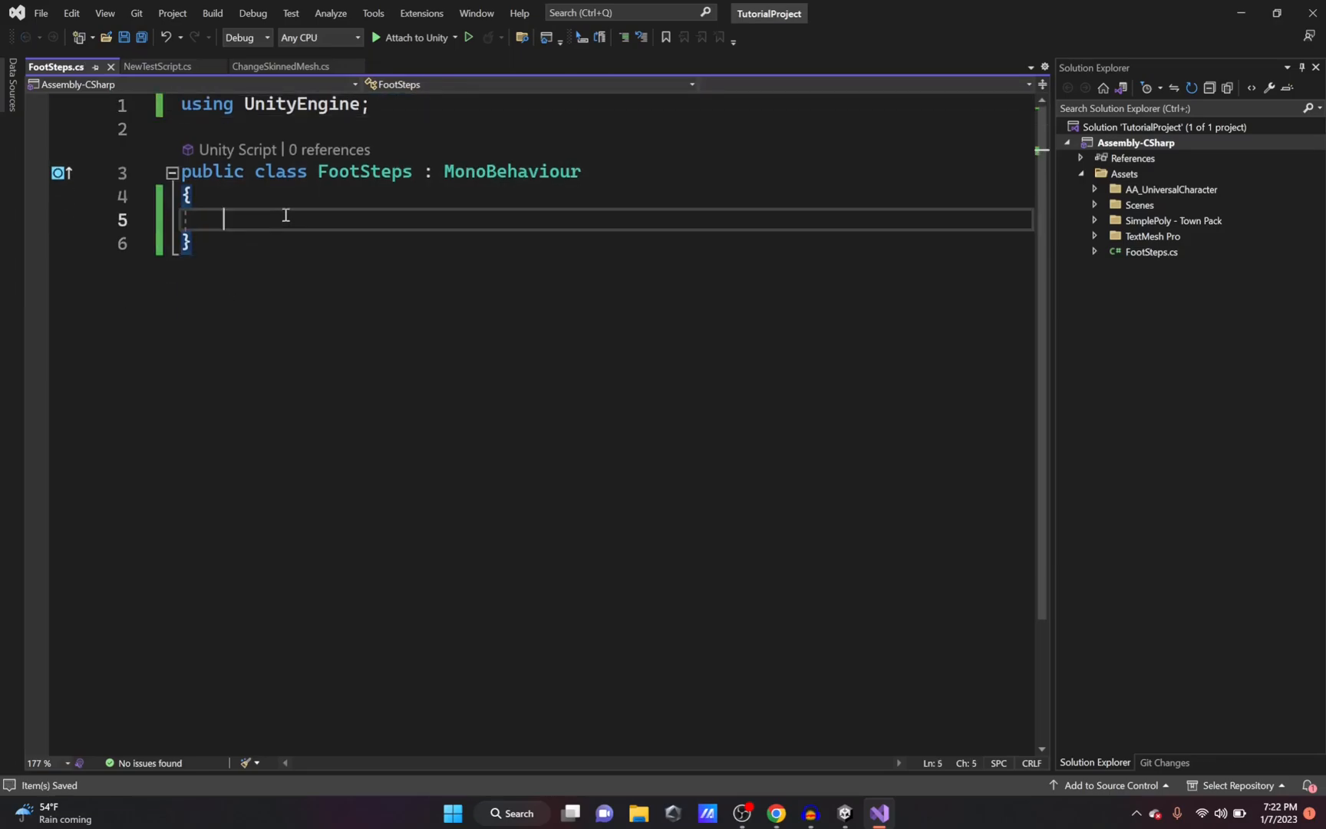
{"action": "type", "text": "[SerializeField] "}
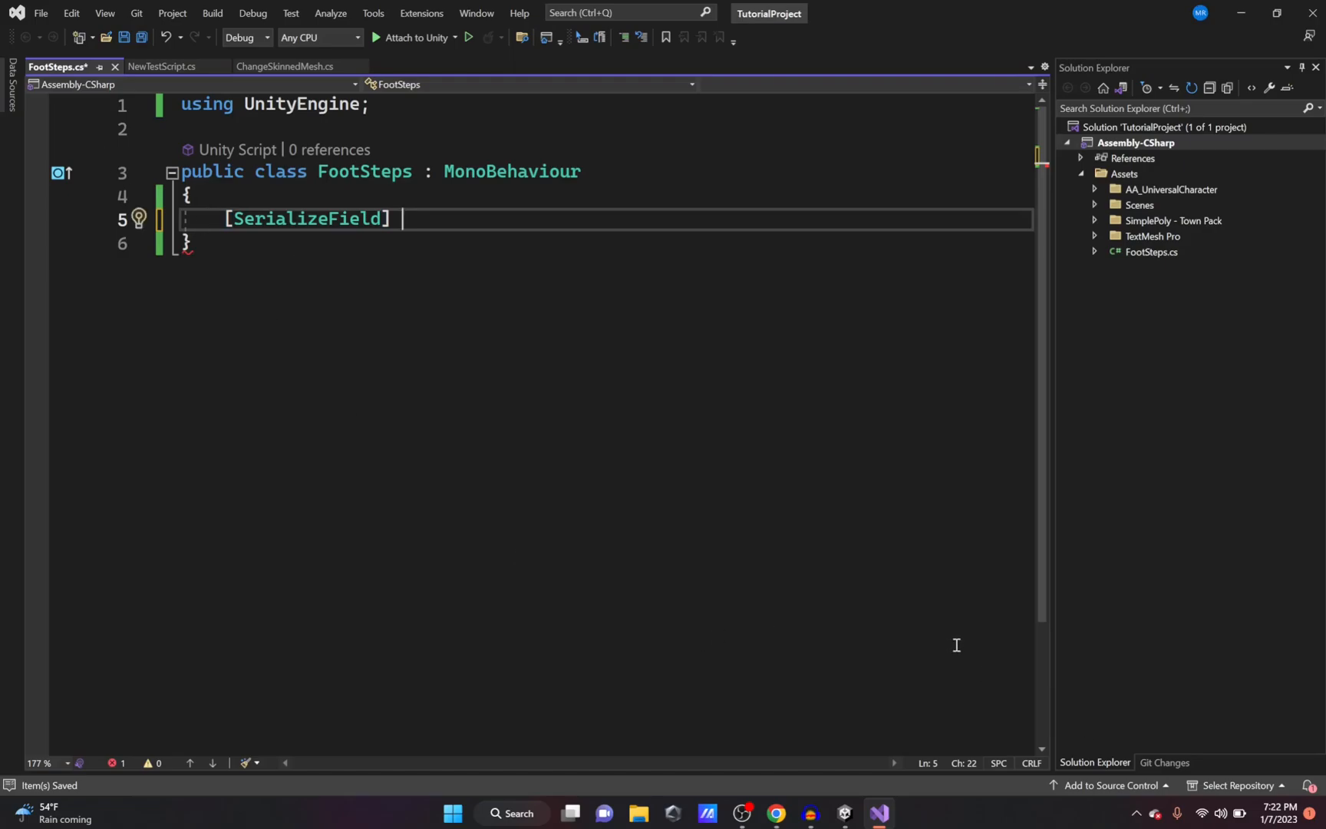
{"action": "type", "text": "AudioClip["}
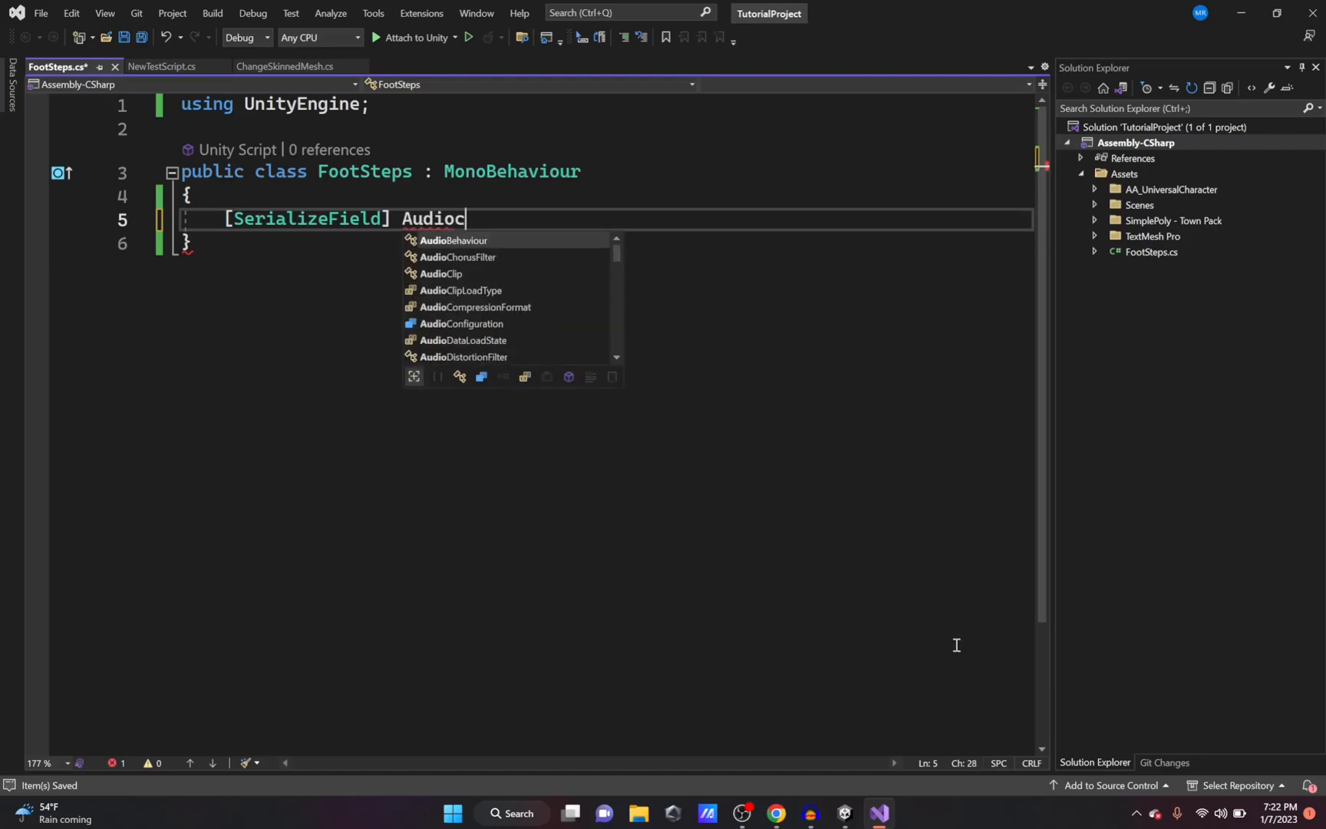
{"action": "type", "text": "]"}
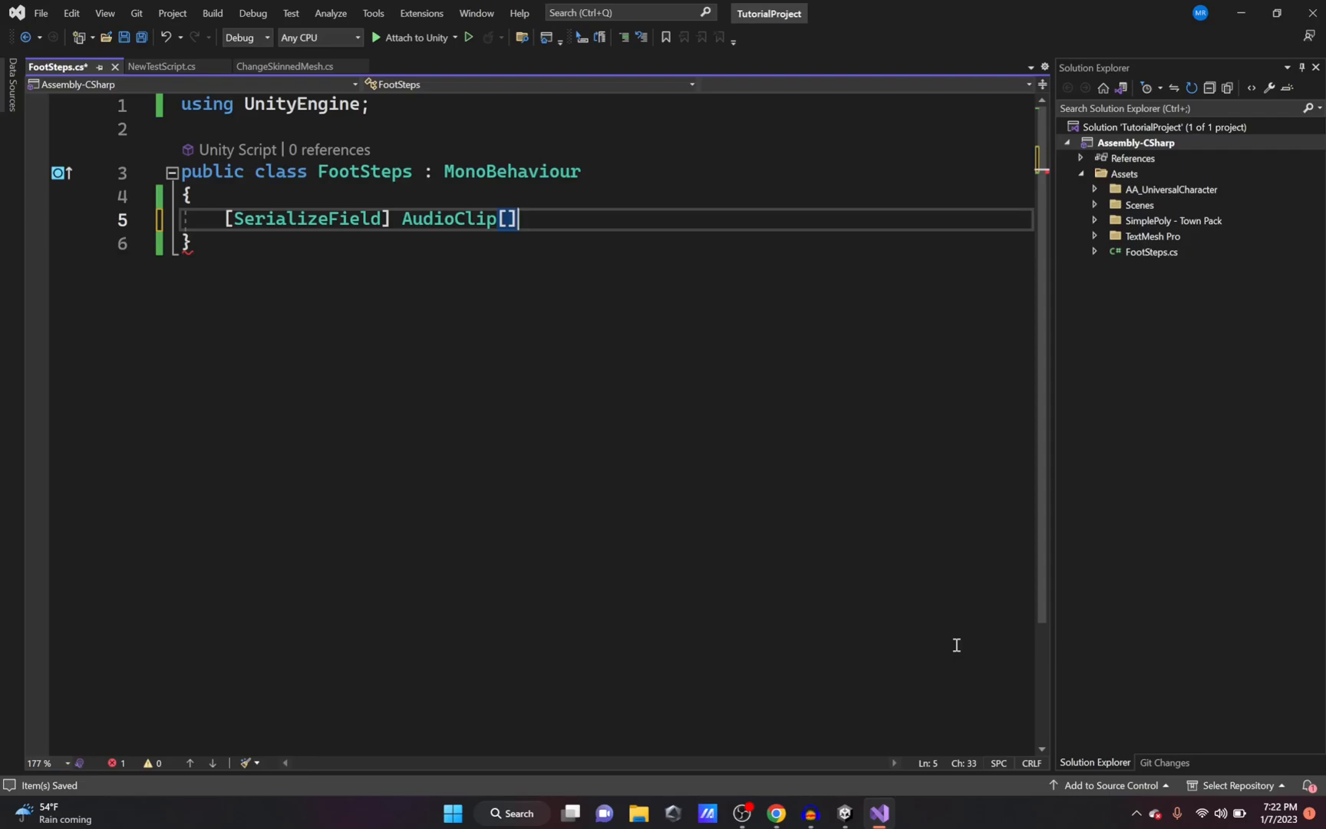
{"action": "type", "text": "a"}
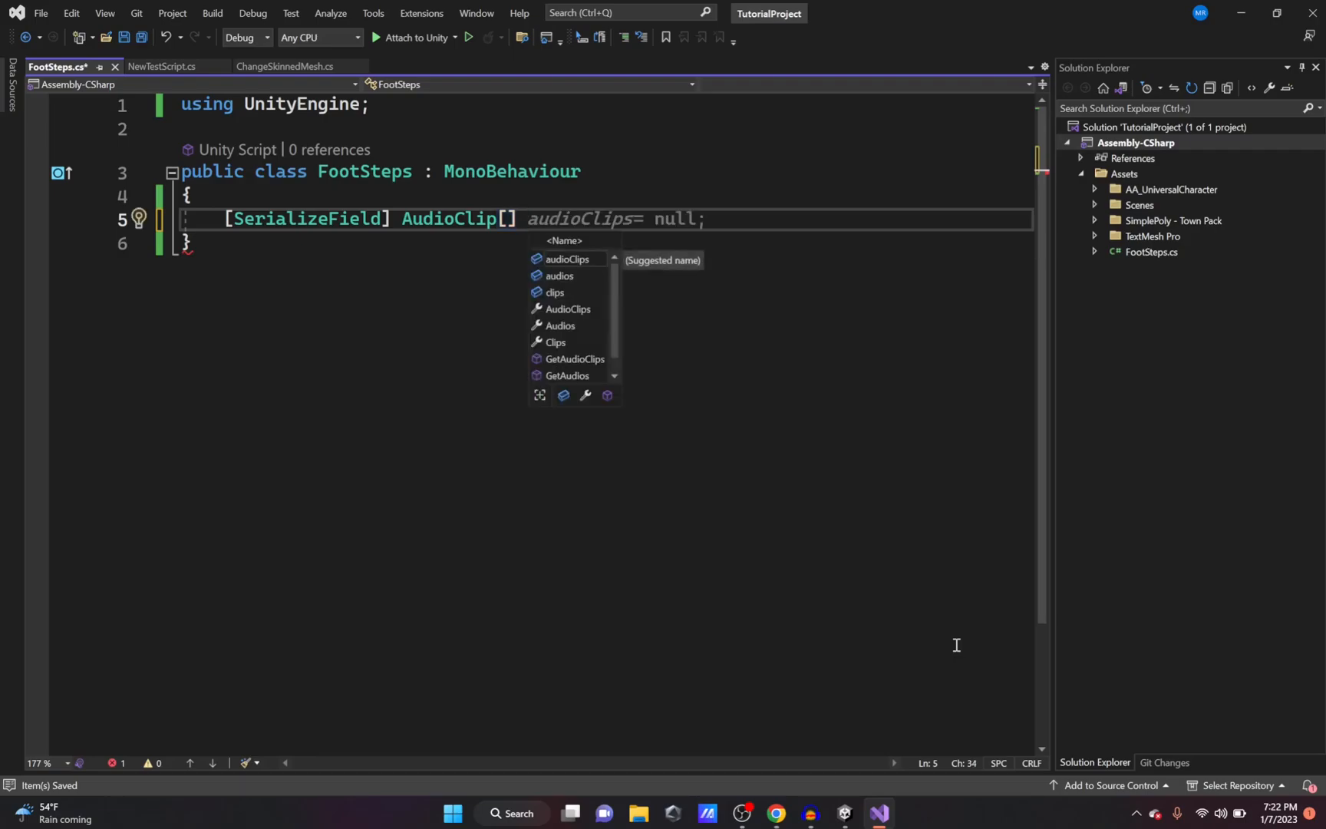
{"action": "type", "text": "udiocli"}
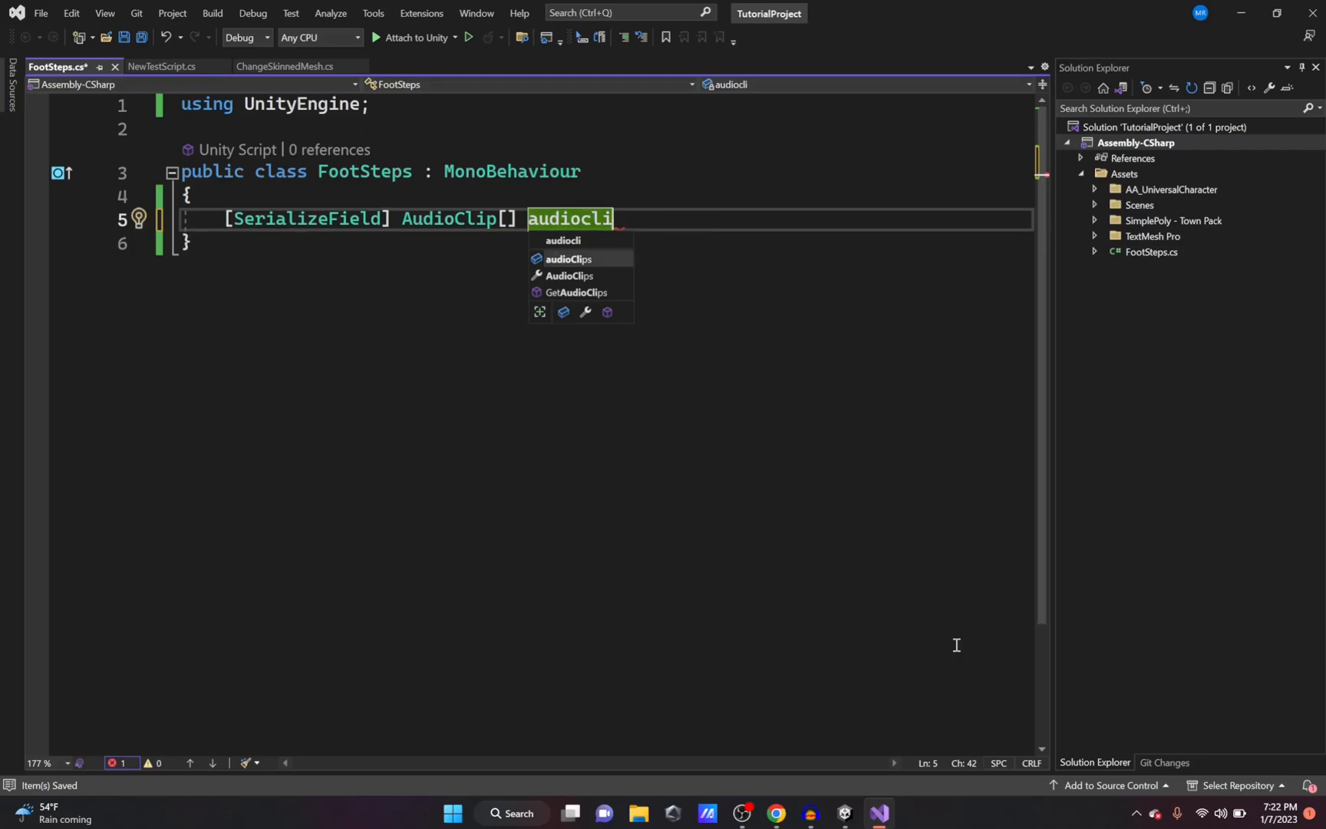
{"action": "type", "text": "foot"}
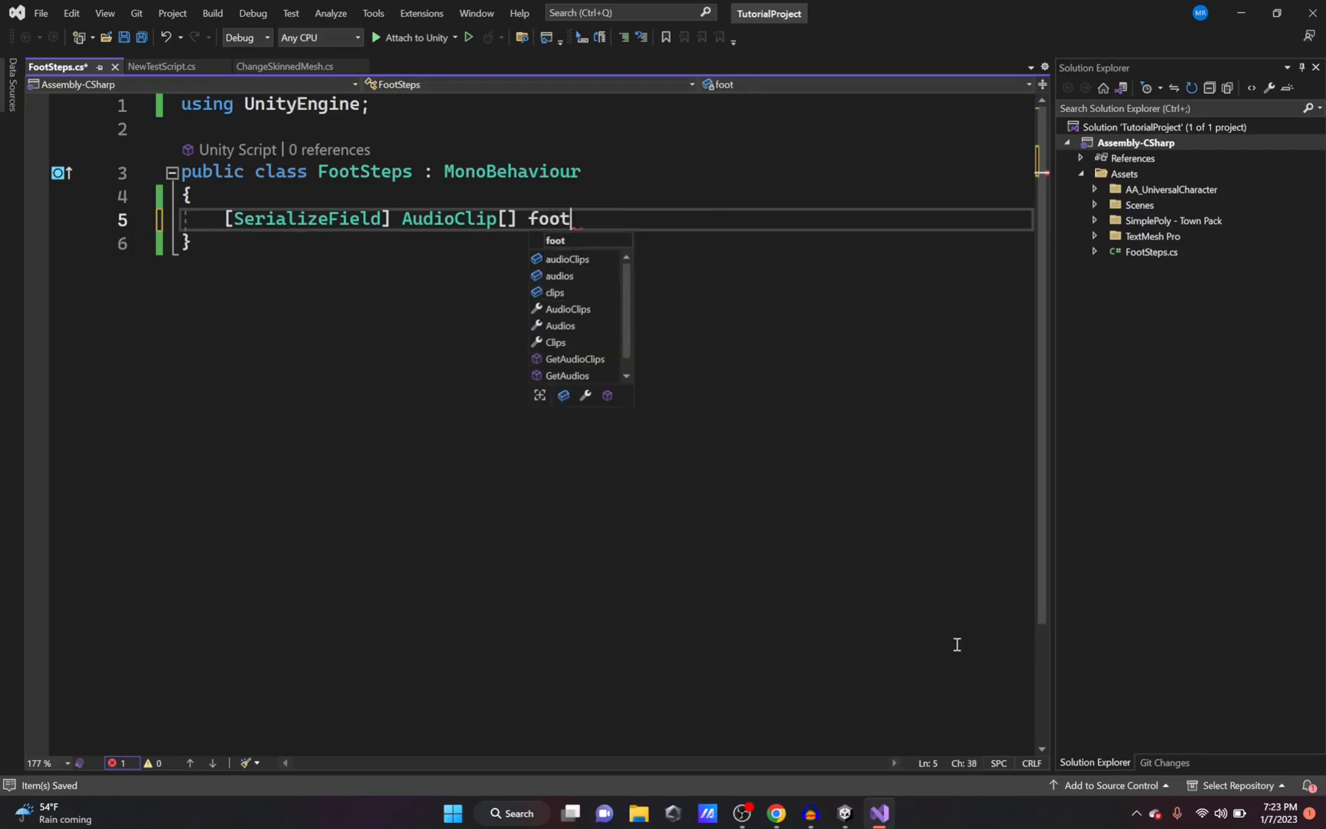
{"action": "type", "text": "StepsAudioClips;"}
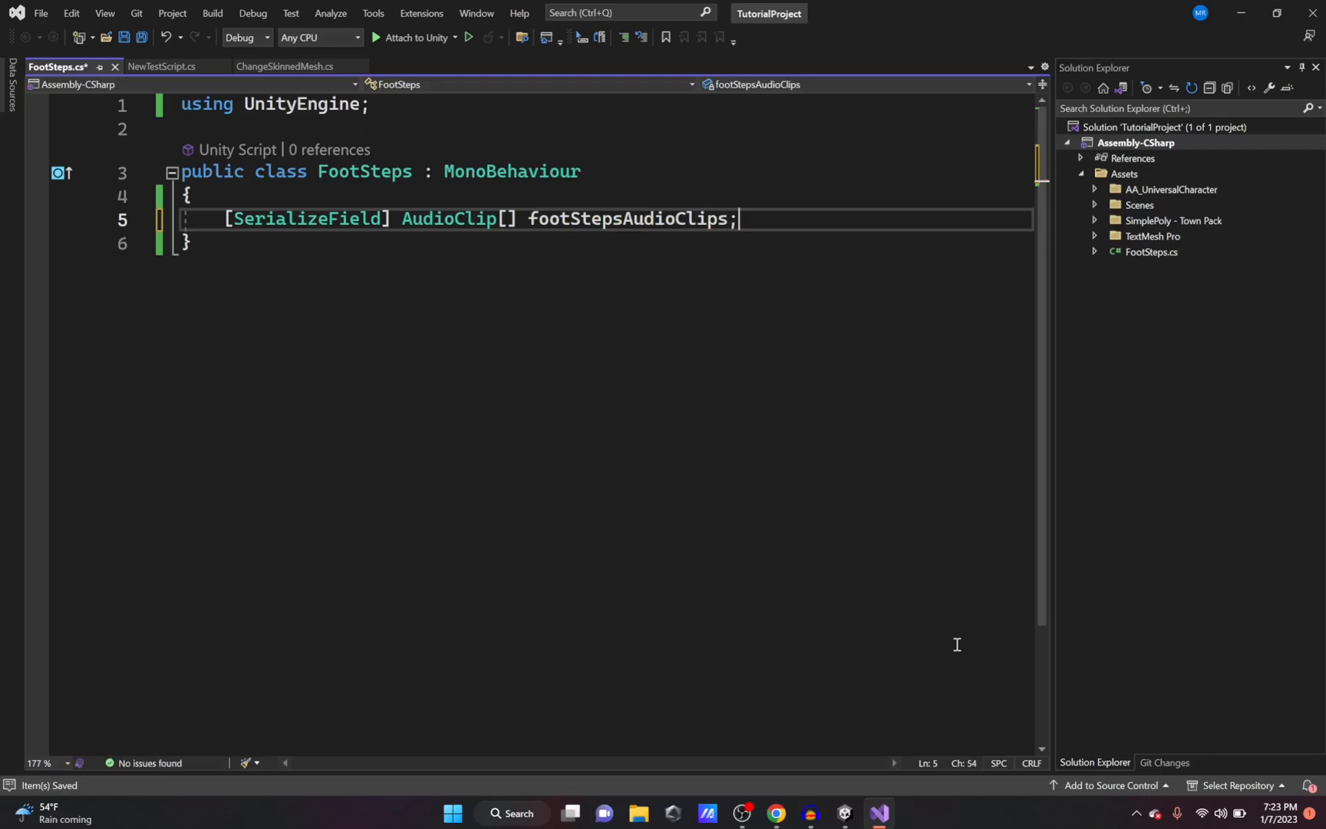
{"action": "key", "text": "ctrl+s"}
Declare an AudioSource field named audioSource below the clip array, separated by a blank line, and save the script
{"action": "key", "text": "Return"}
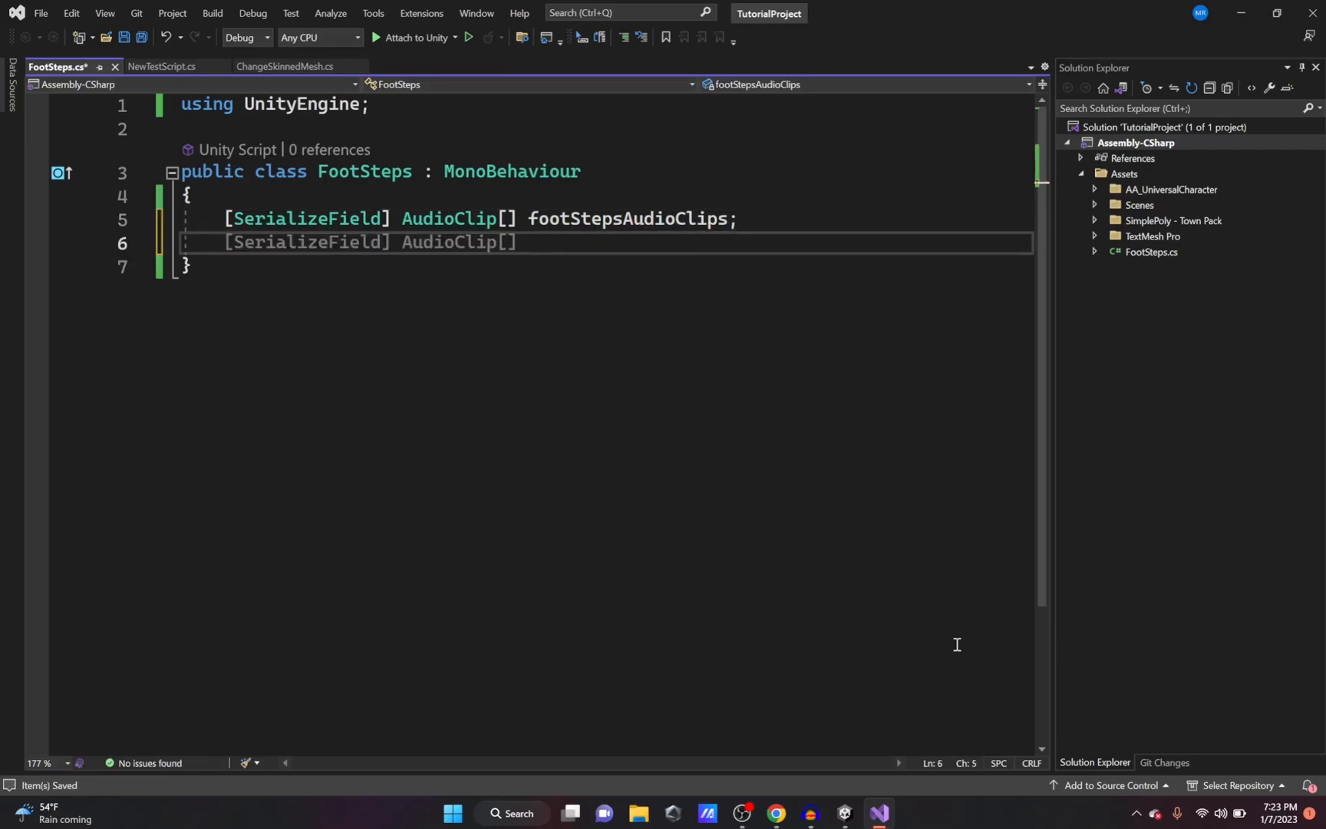
{"action": "key", "text": "Return"}
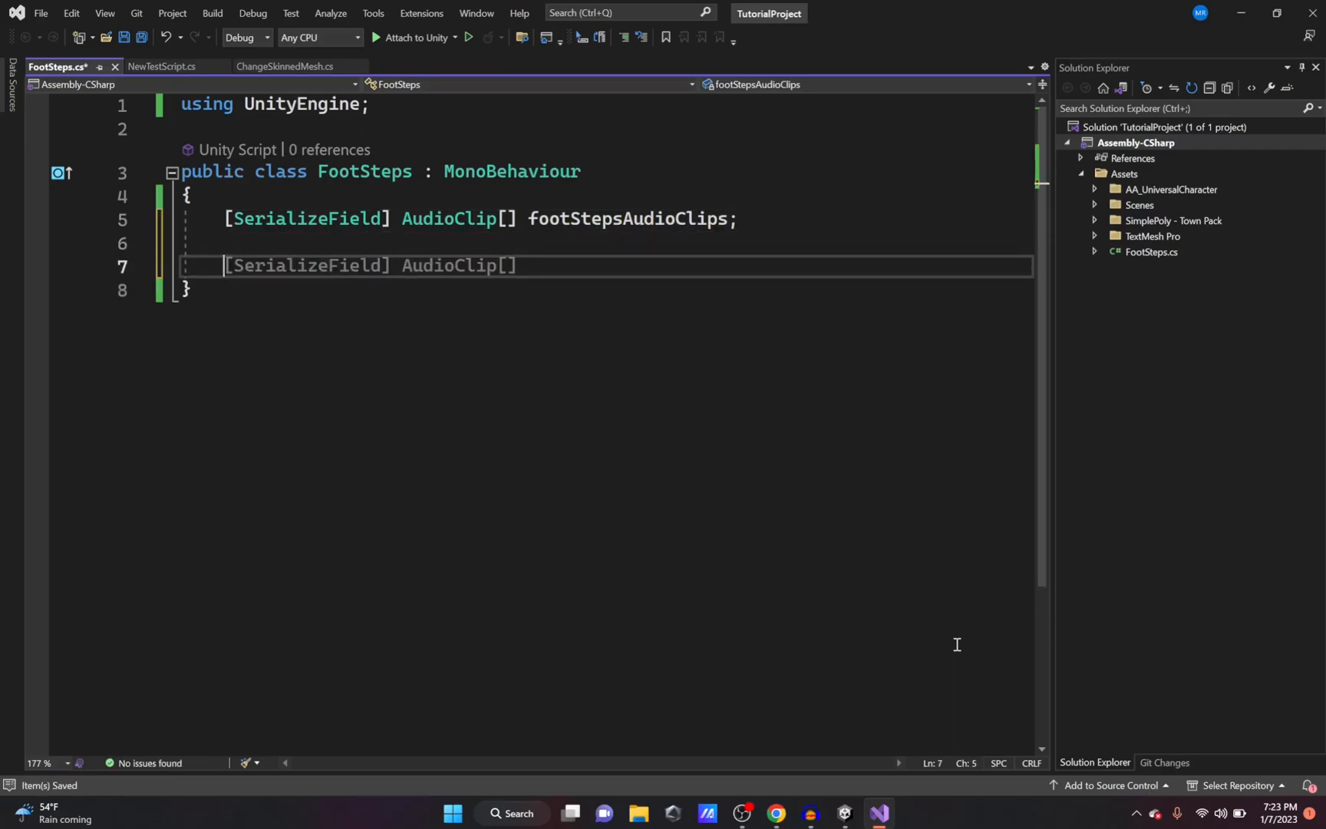
{"action": "type", "text": "AudioSource audioSource"}
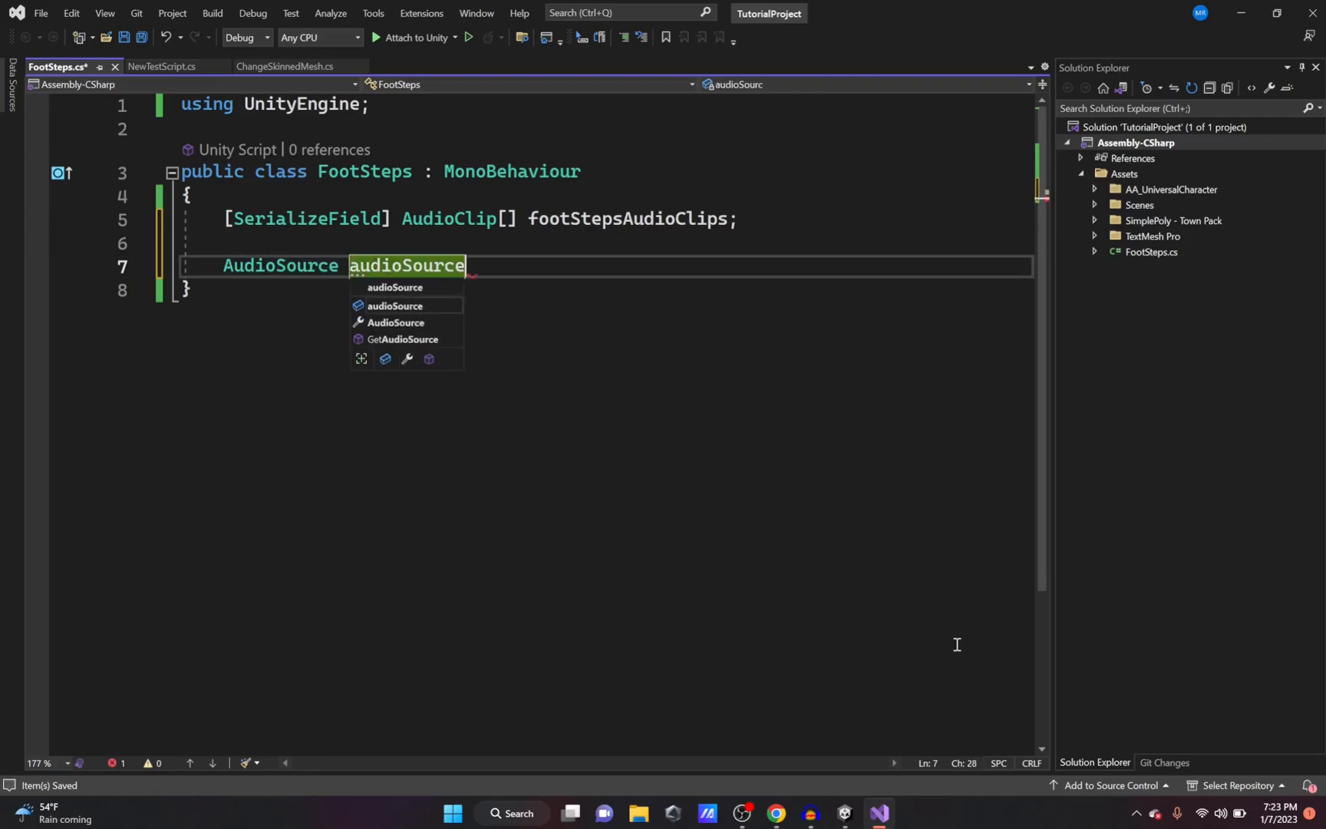
{"action": "type", "text": ";"}
{"action": "key", "text": "ctrl+s"}
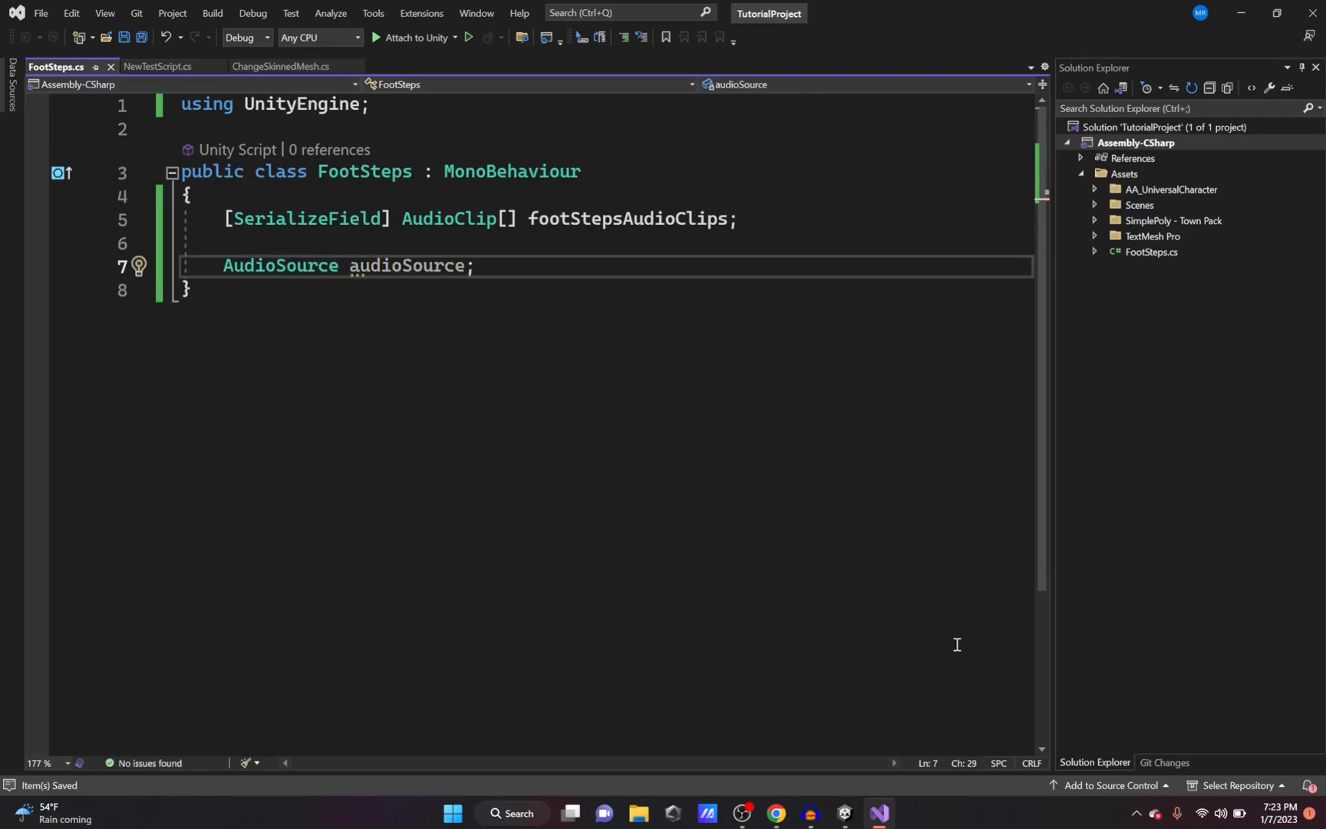
Add a private Awake method below the audioSource field that assigns audioSource = GetComponent<AudioSource>();
{"action": "key", "text": "Return"}
{"action": "key", "text": "Return"}
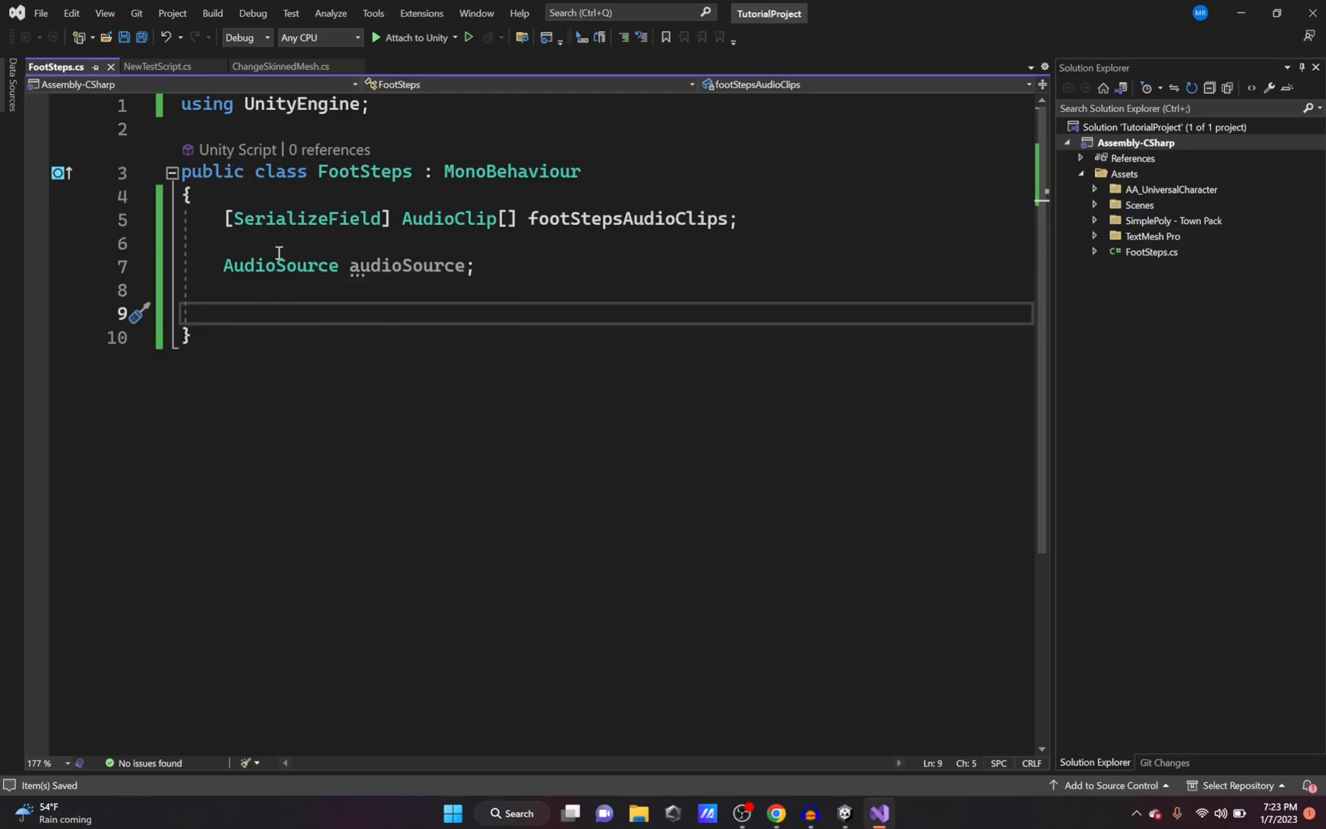
{"action": "type", "text": "void Awa"}
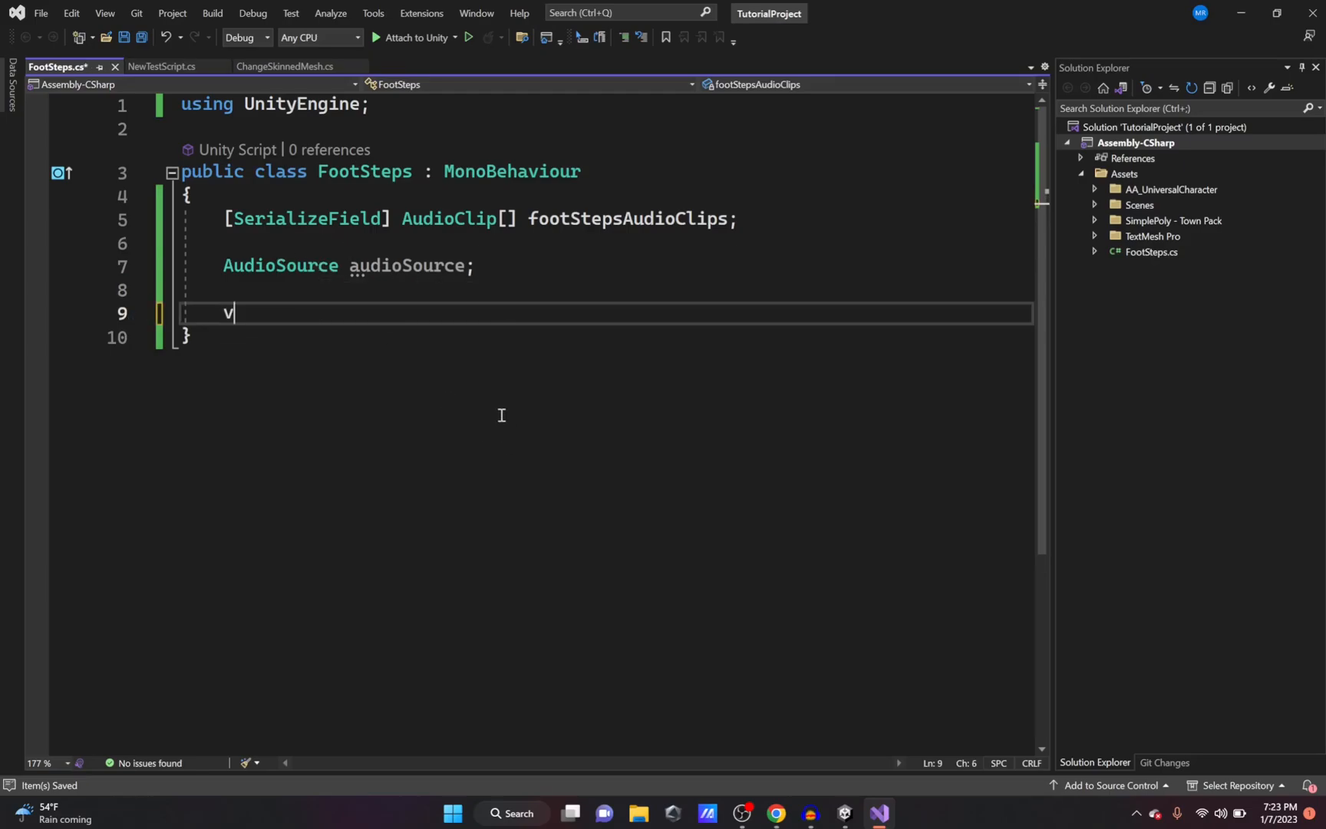
{"action": "key", "text": "Tab"}
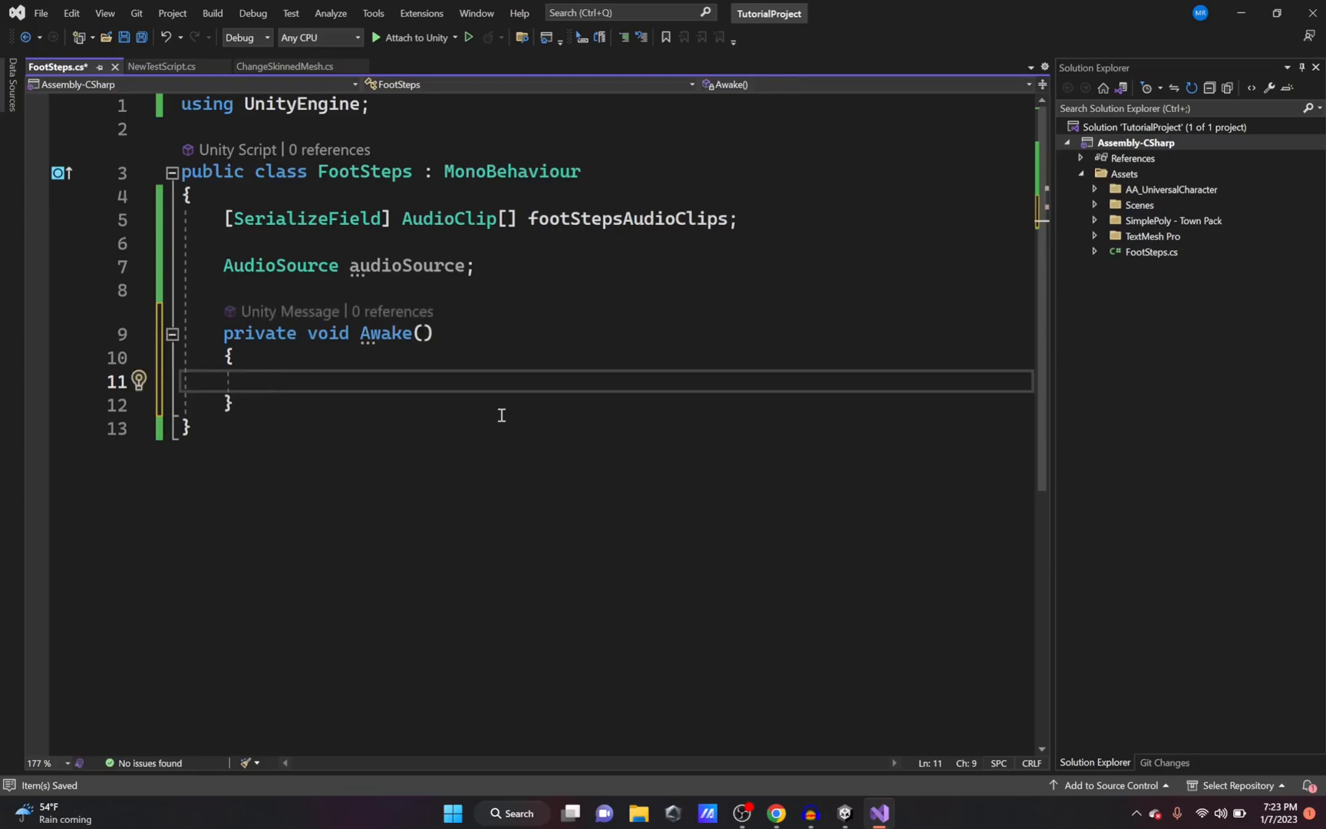
{"action": "type", "text": "audioSource = GetComponent"}
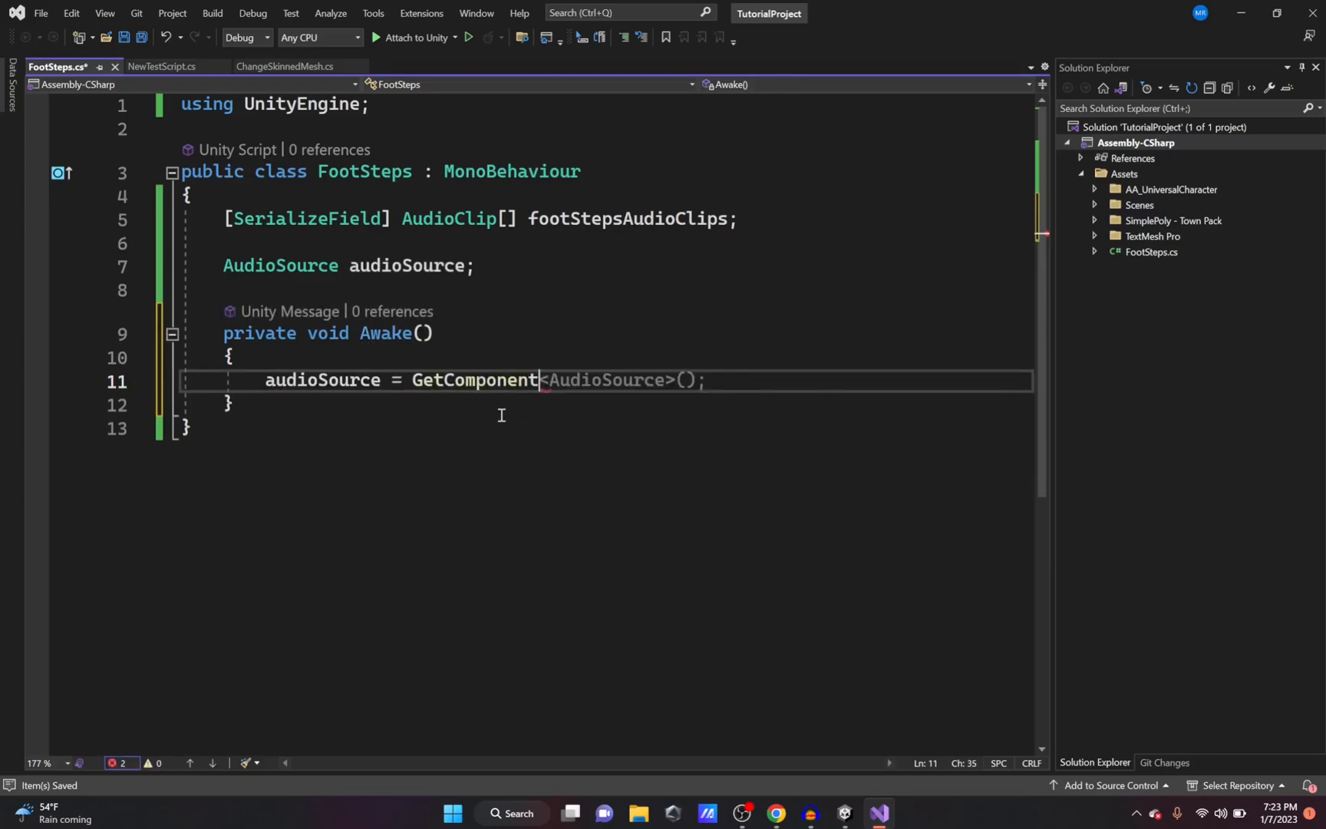
{"action": "key", "text": "Tab"}
{"action": "left_click_drag", "start_coordinate": [265, 381], "coordinate": [708, 380]}
{"action": "left_click", "coordinate": [457, 384]}
{"action": "double_click", "coordinate": [419, 379]}
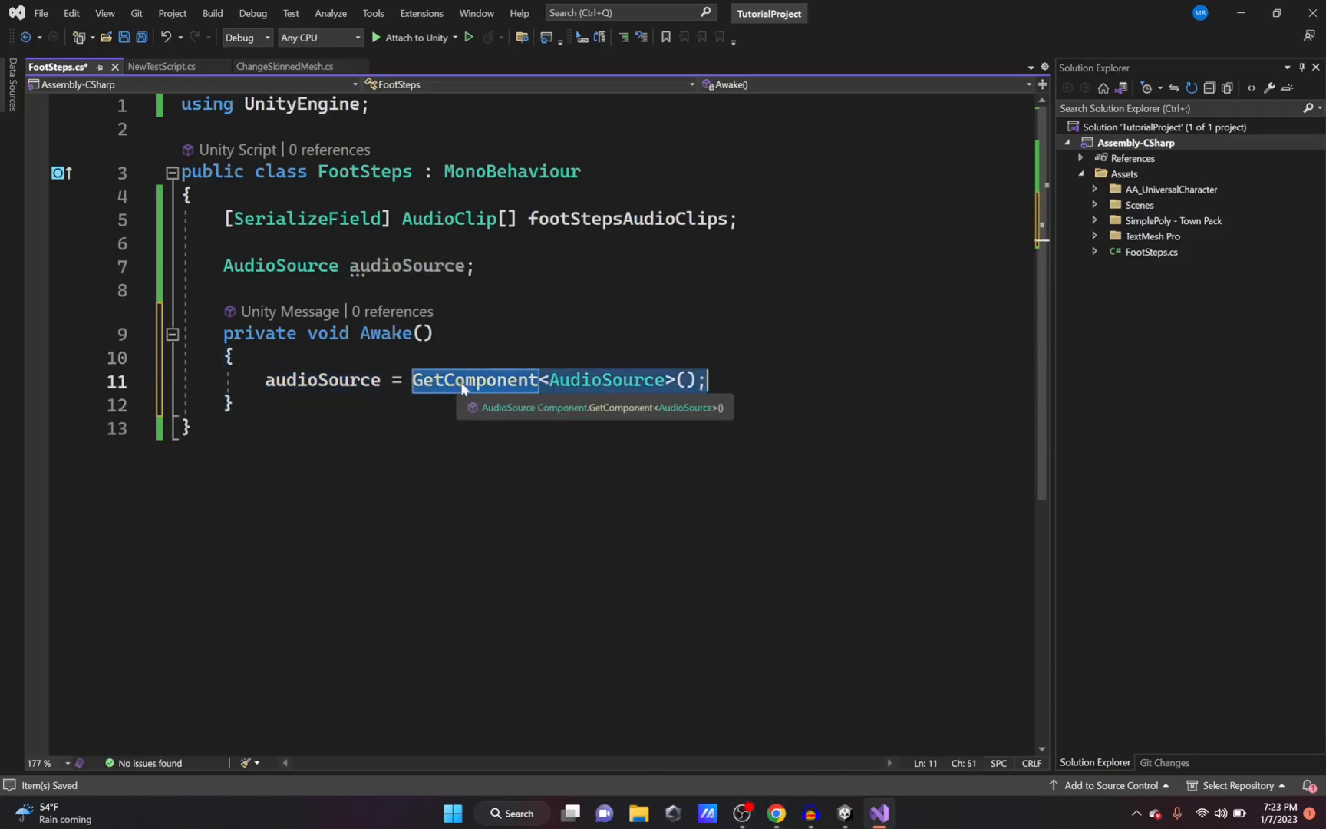
Switch to Unity, add an Audio Source component to the Player, and disable its Play On Awake option
{"action": "left_click", "coordinate": [854, 819]}
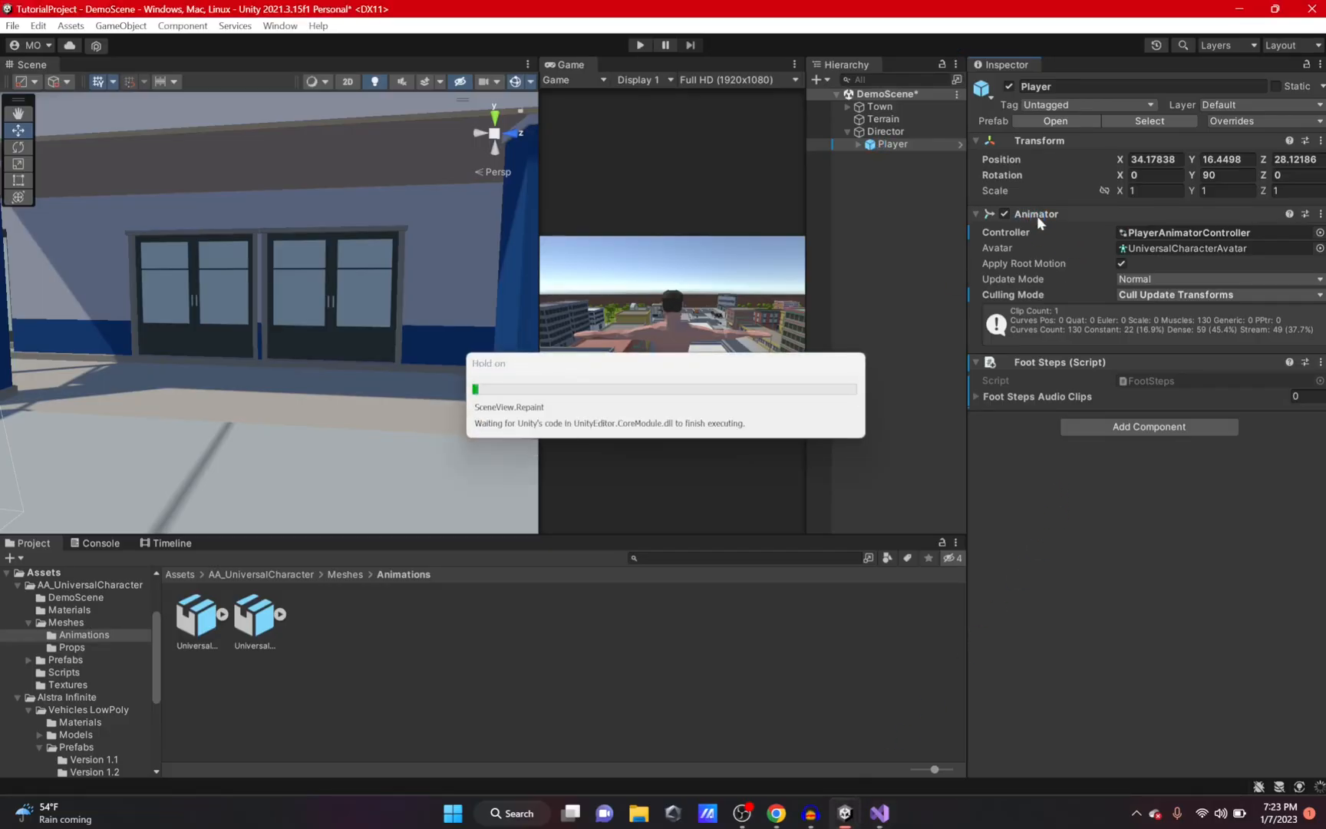
{"action": "left_click", "coordinate": [1099, 430]}
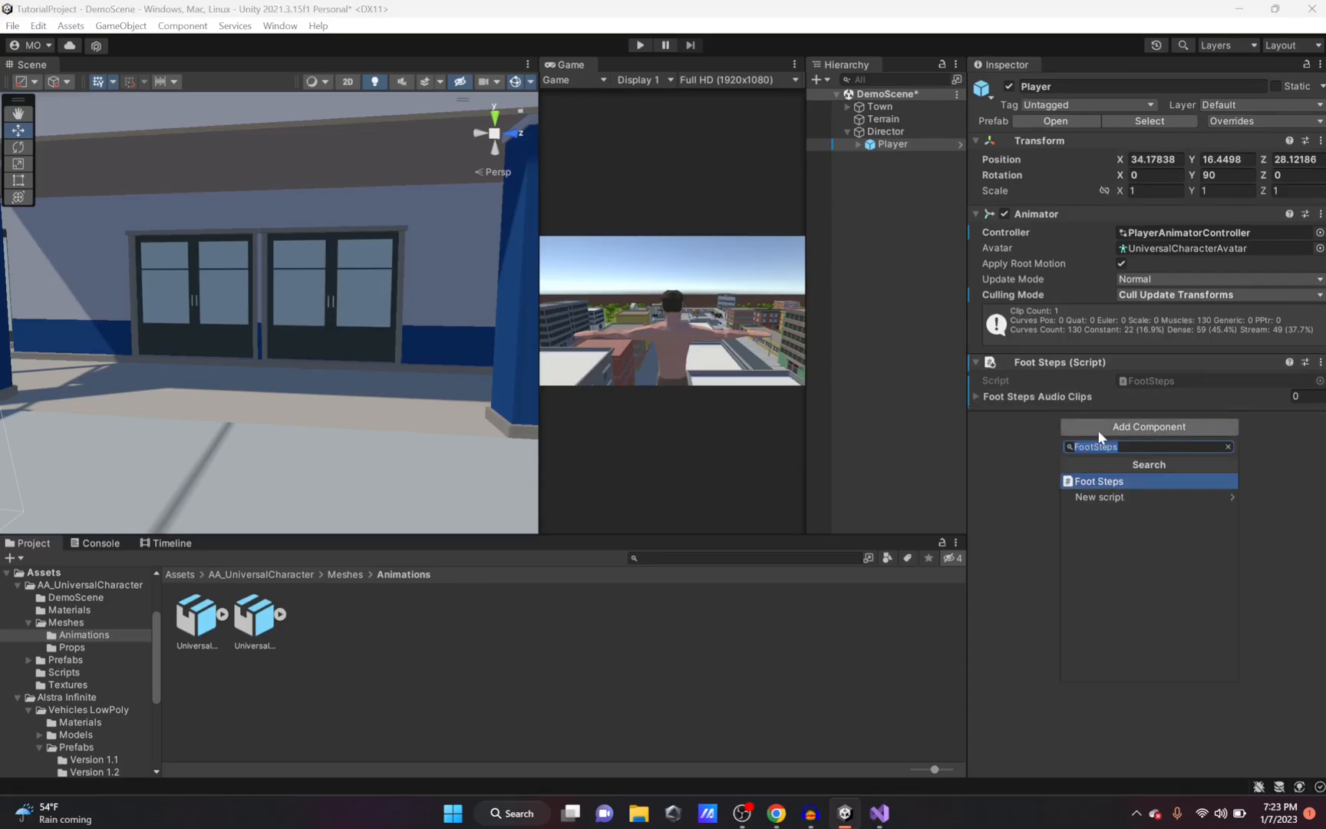
{"action": "type", "text": "audios"}
{"action": "key", "text": "Return"}
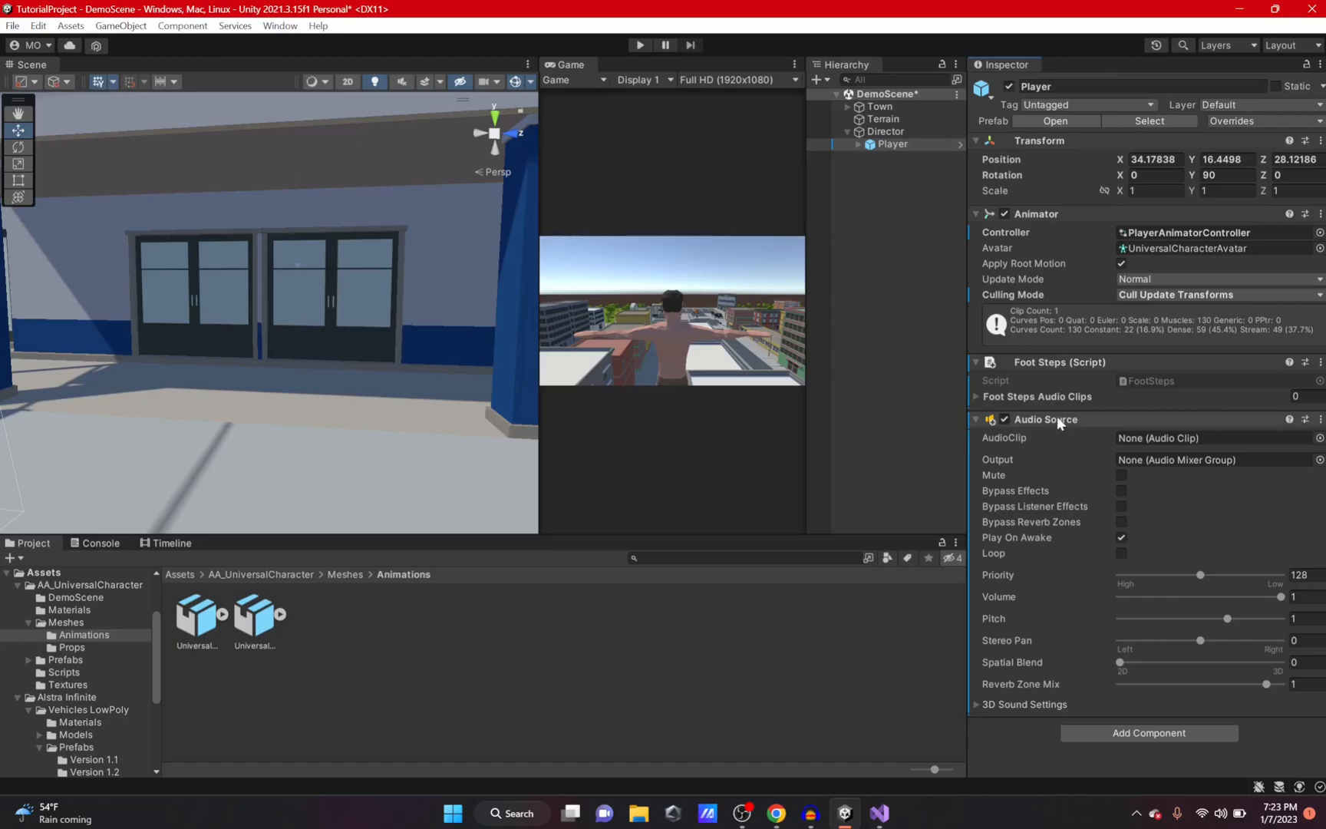
{"action": "left_click", "coordinate": [1123, 537]}
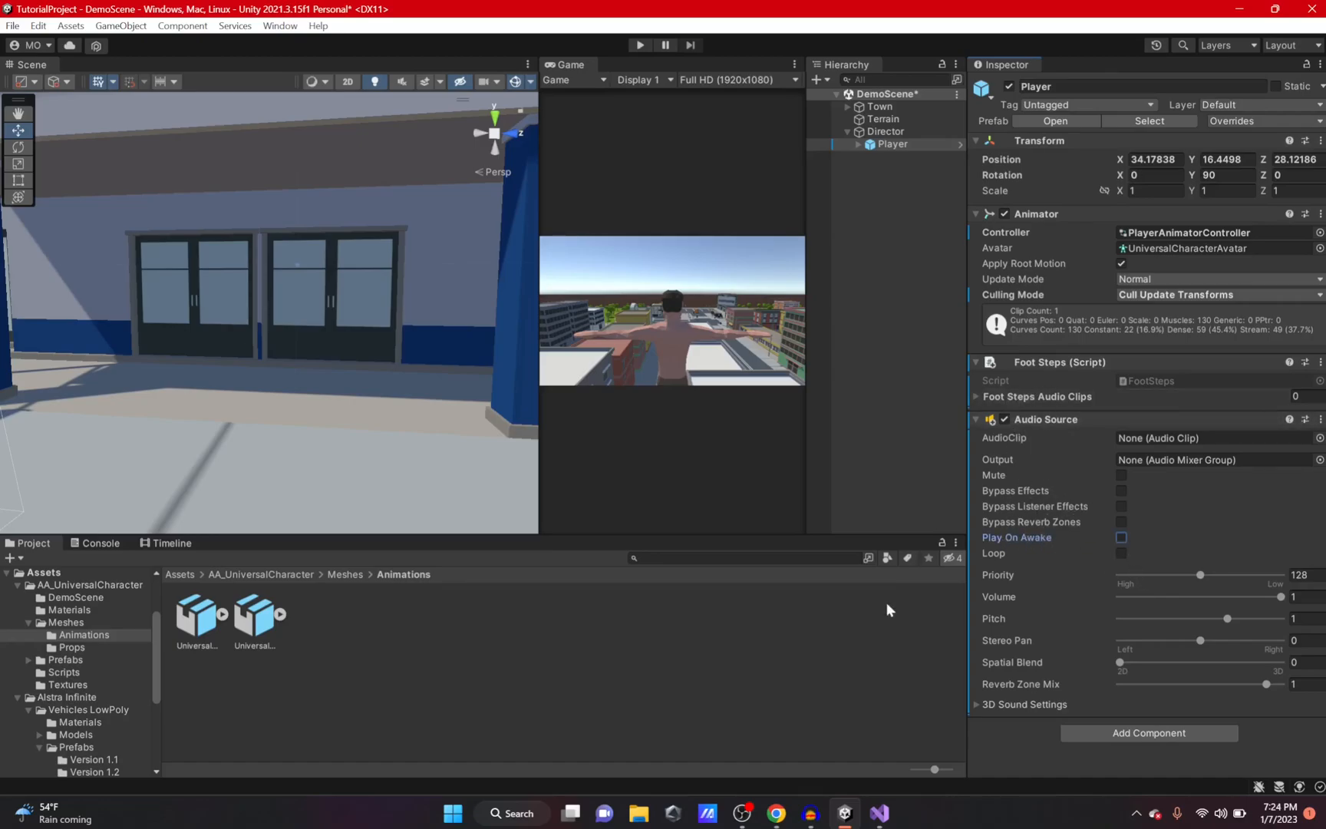
Expand the Foot Steps Audio Clips list, lock the Inspector on the Player, and open the Classic Footstep SFX asset folder
{"action": "left_click", "coordinate": [1044, 396]}
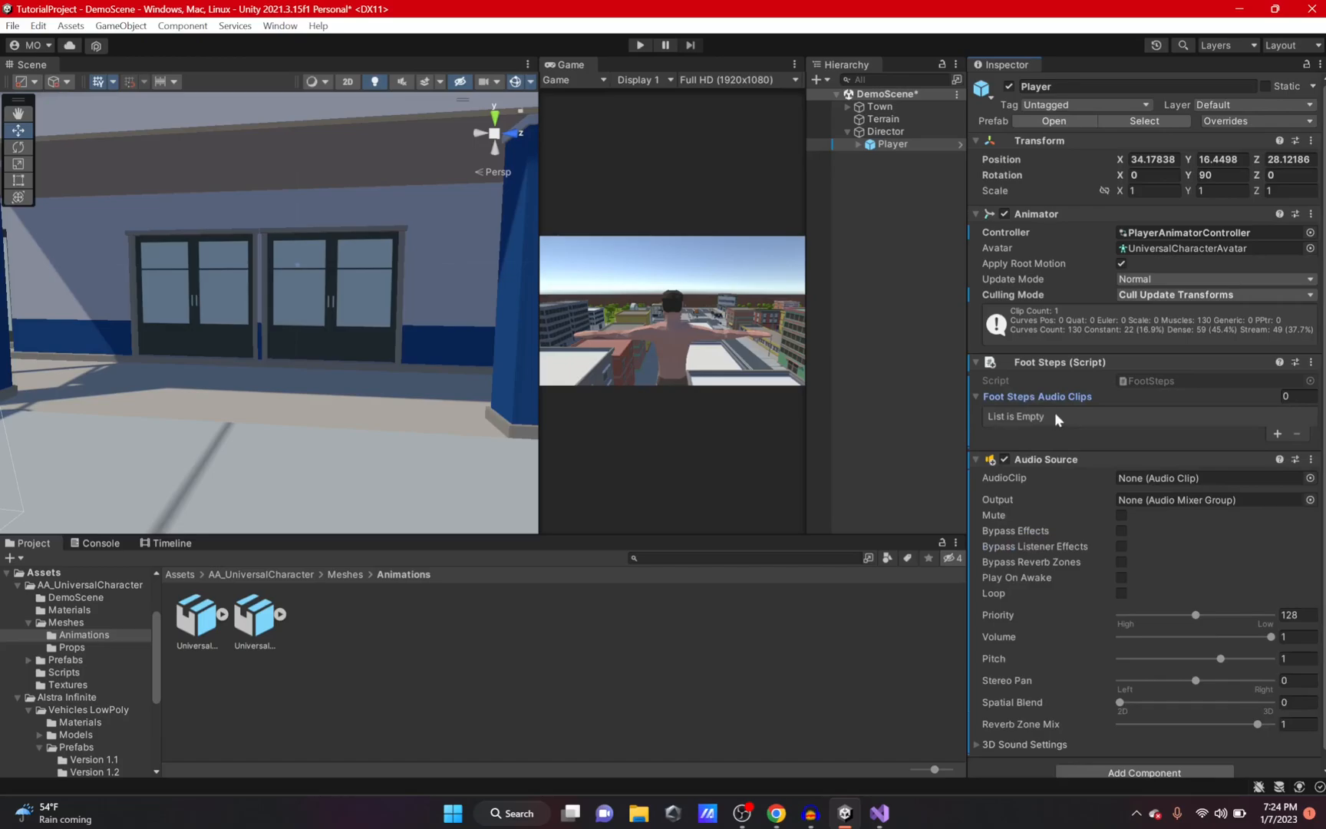
{"action": "left_click", "coordinate": [1277, 434]}
{"action": "left_click", "coordinate": [1297, 450]}
{"action": "left_click", "coordinate": [180, 574]}
{"action": "double_click", "coordinate": [321, 626]}
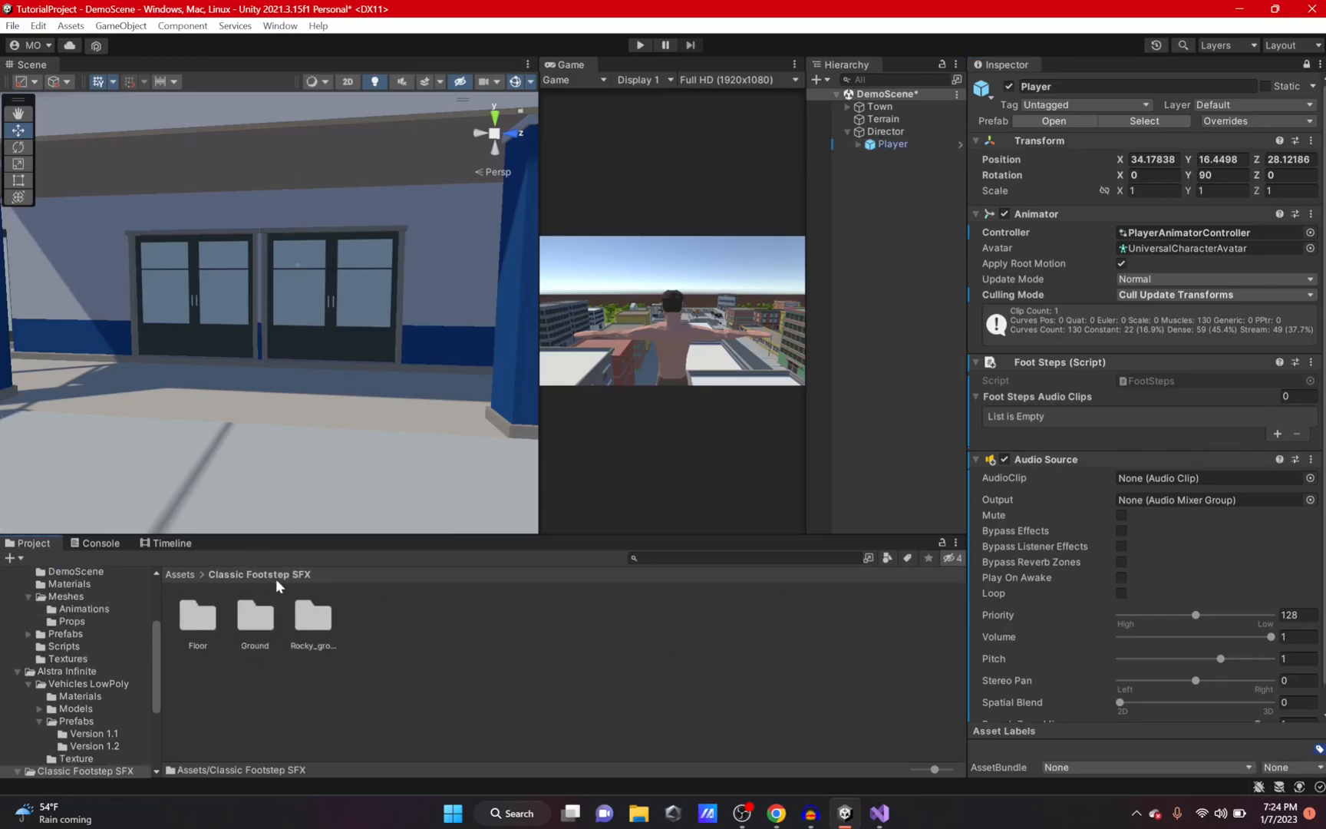
{"action": "double_click", "coordinate": [255, 616]}
{"action": "left_click", "coordinate": [230, 578]}
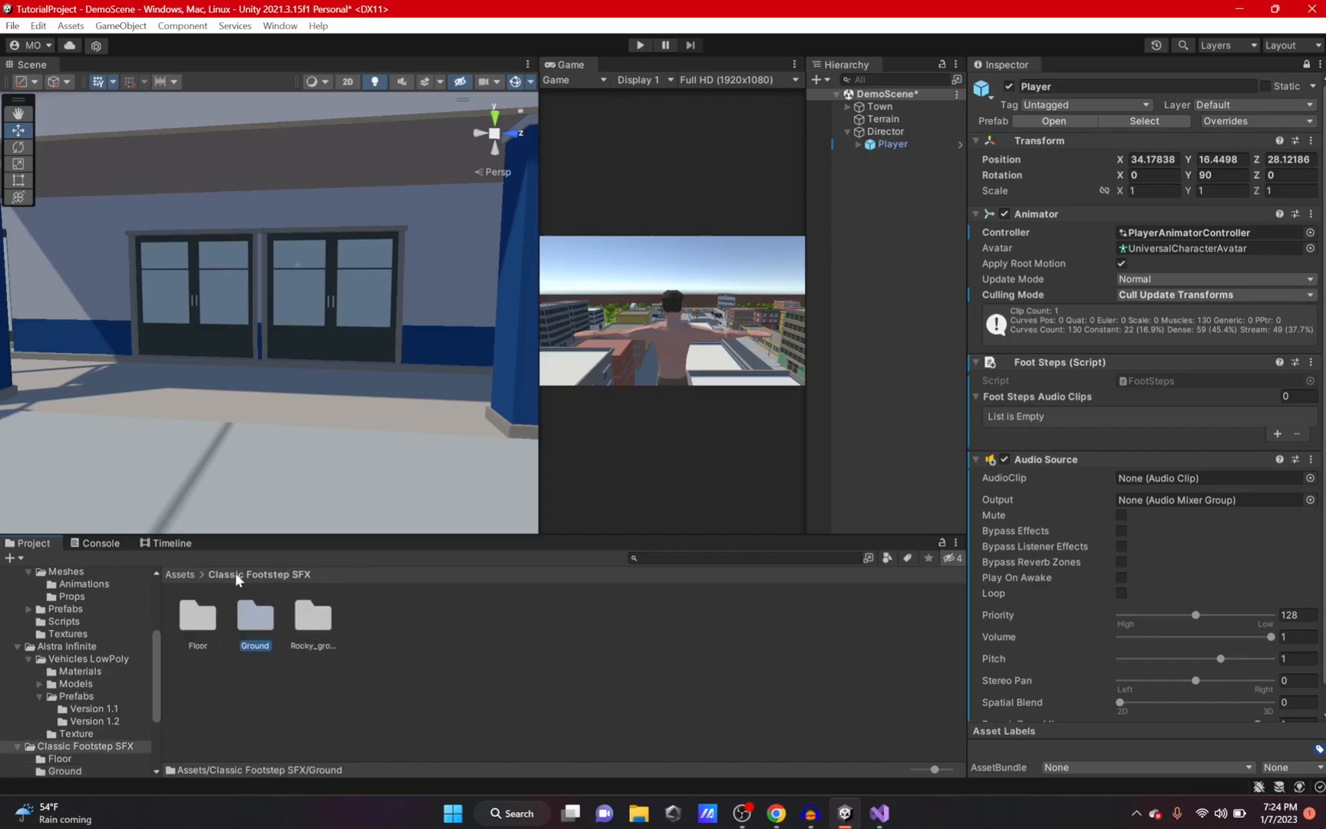
Fill the Foot Steps Audio Clips list with all clips from the Floor folder, Floor_step0 to Floor_step20, and collapse the list
{"action": "double_click", "coordinate": [209, 622]}
{"action": "left_click", "coordinate": [623, 712], "text": "shift"}
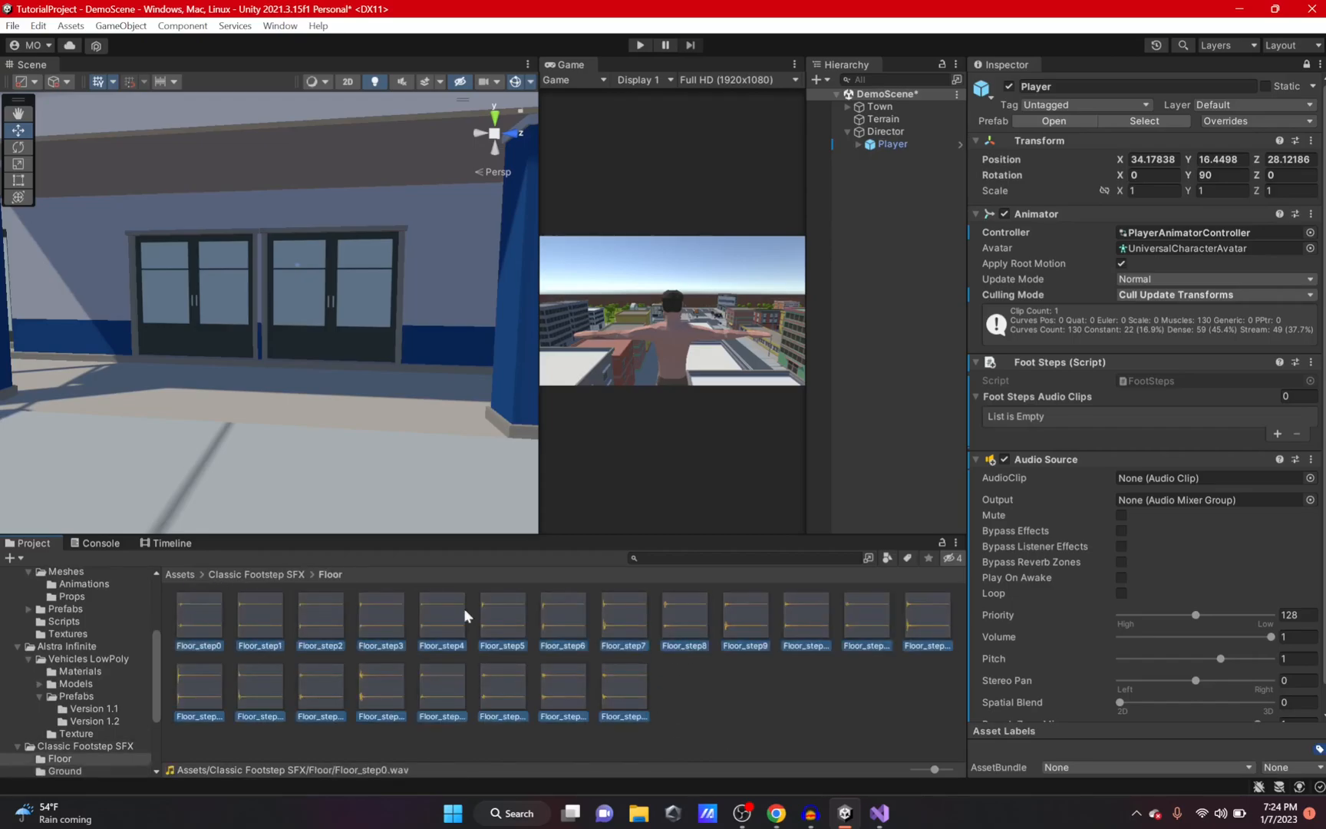
{"action": "left_click_drag", "start_coordinate": [206, 632], "coordinate": [1053, 394]}
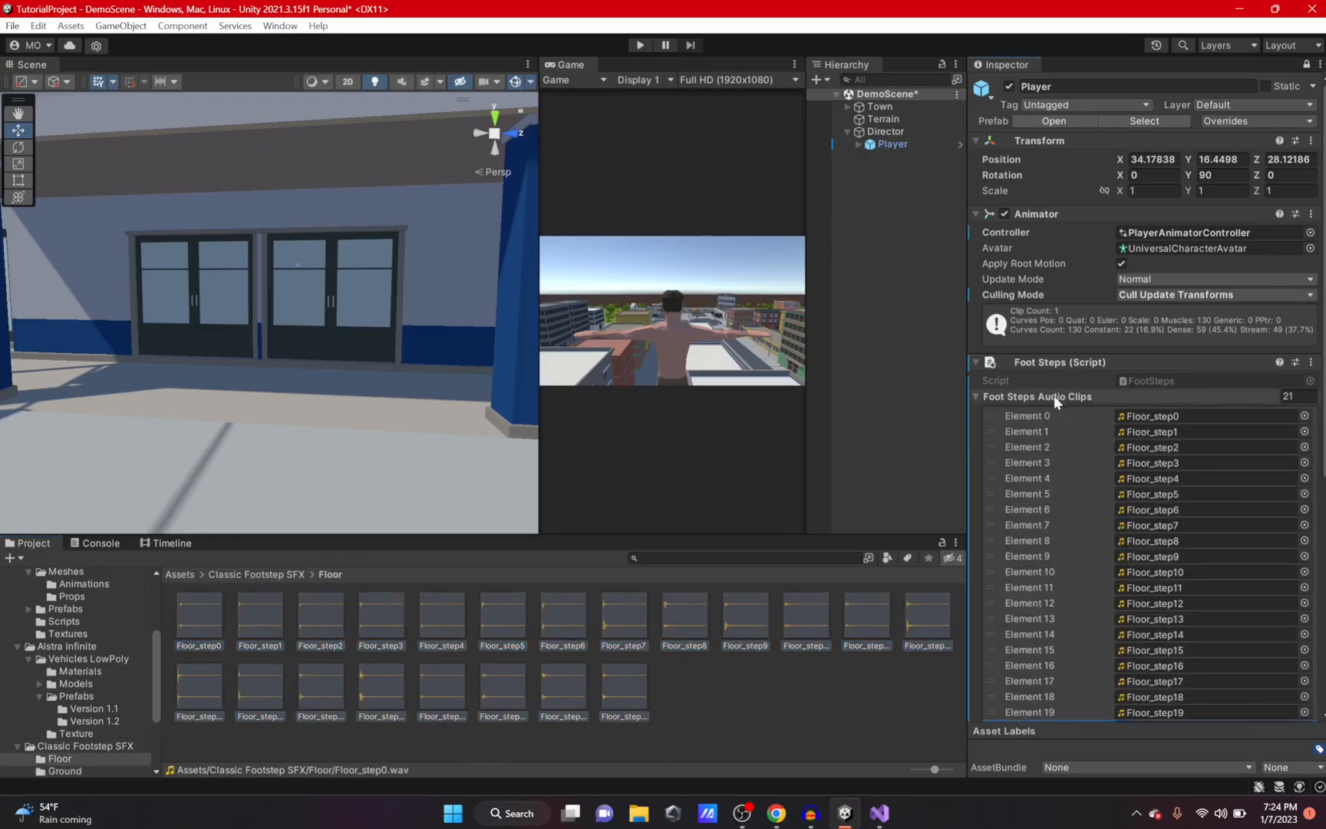
{"action": "scroll", "coordinate": [1054, 395], "scroll_direction": "down", "scroll_amount": 3}
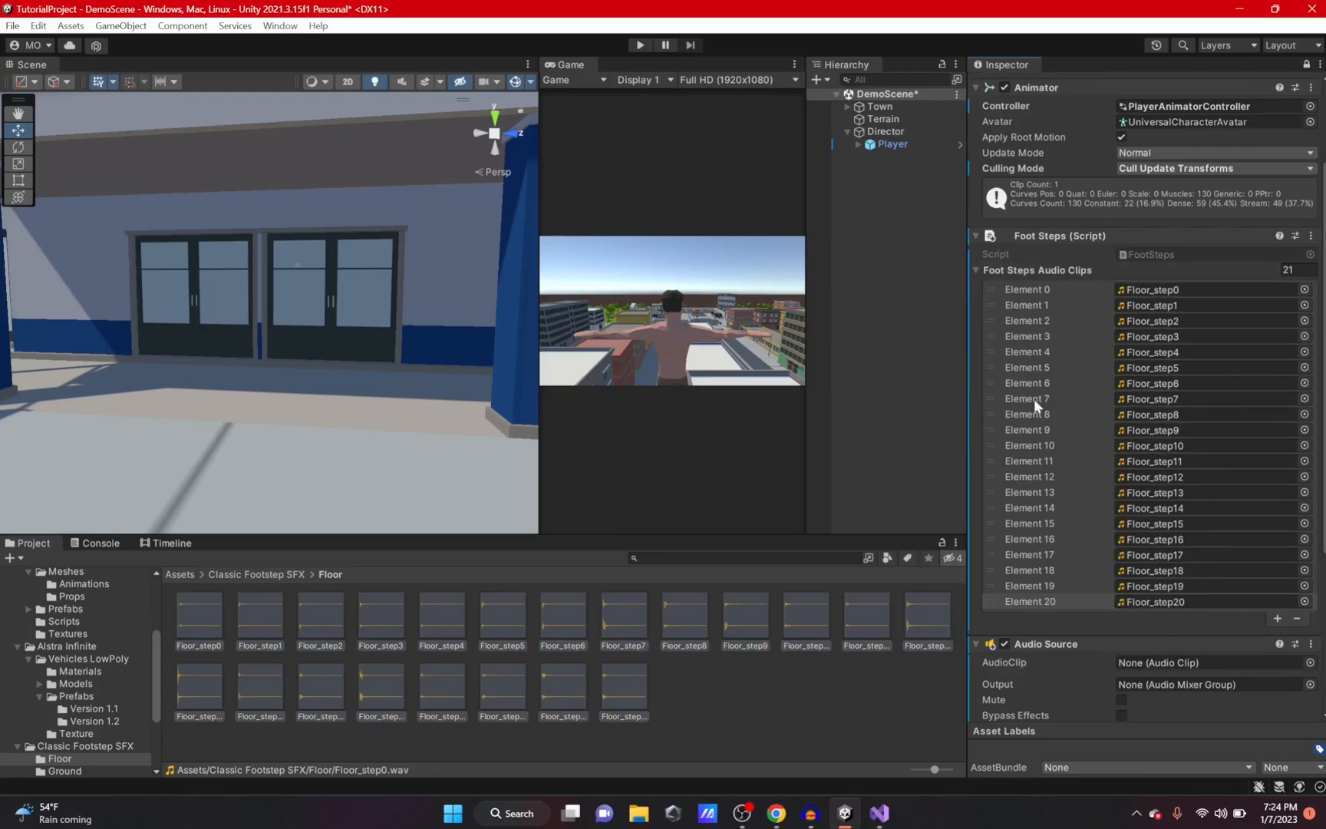
{"action": "scroll", "coordinate": [1034, 400], "scroll_direction": "up", "scroll_amount": 3}
{"action": "left_click", "coordinate": [1012, 368]}
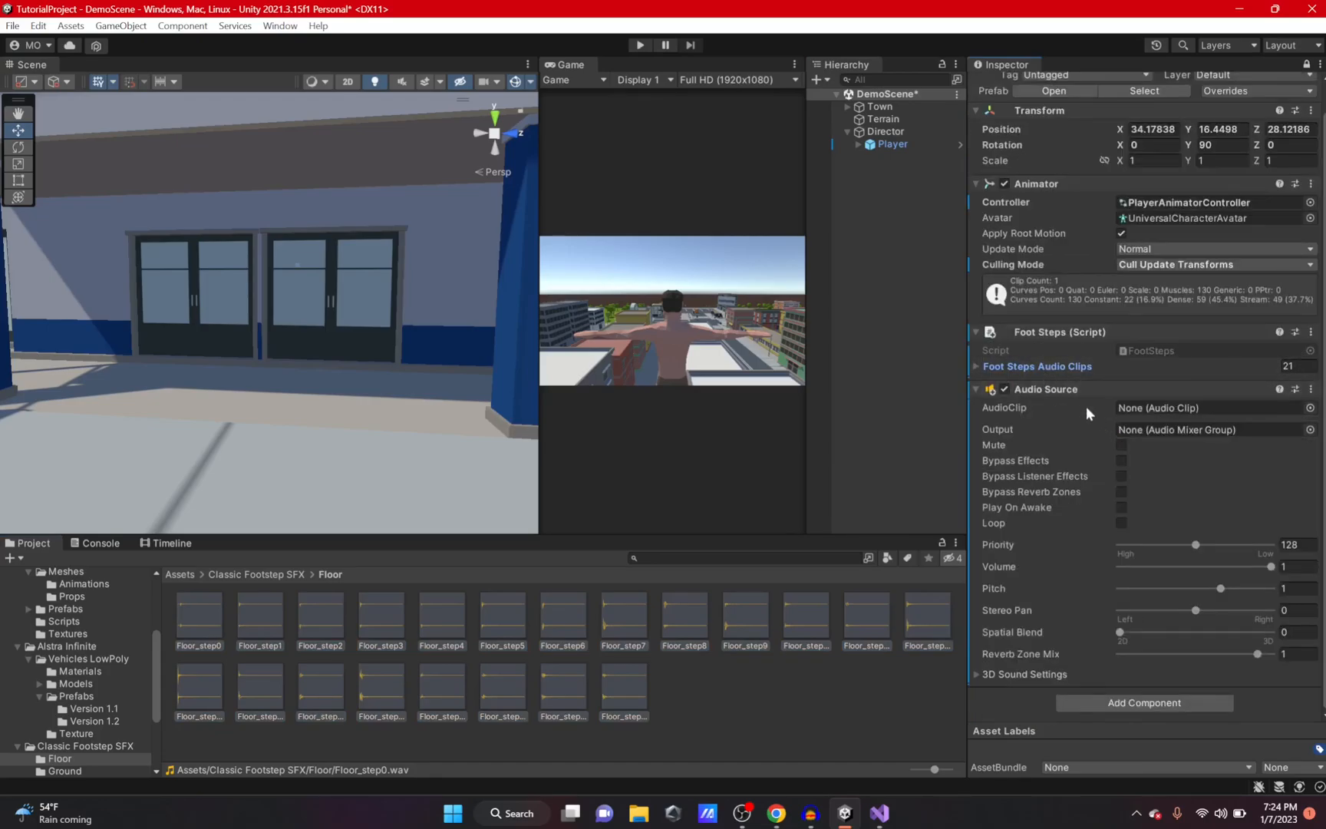
Switch to Visual Studio, add an empty void PlayFootSteps() method below Awake, and save the script
{"action": "left_click", "coordinate": [880, 815]}
{"action": "key", "text": "Down"}
{"action": "key", "text": "Return"}
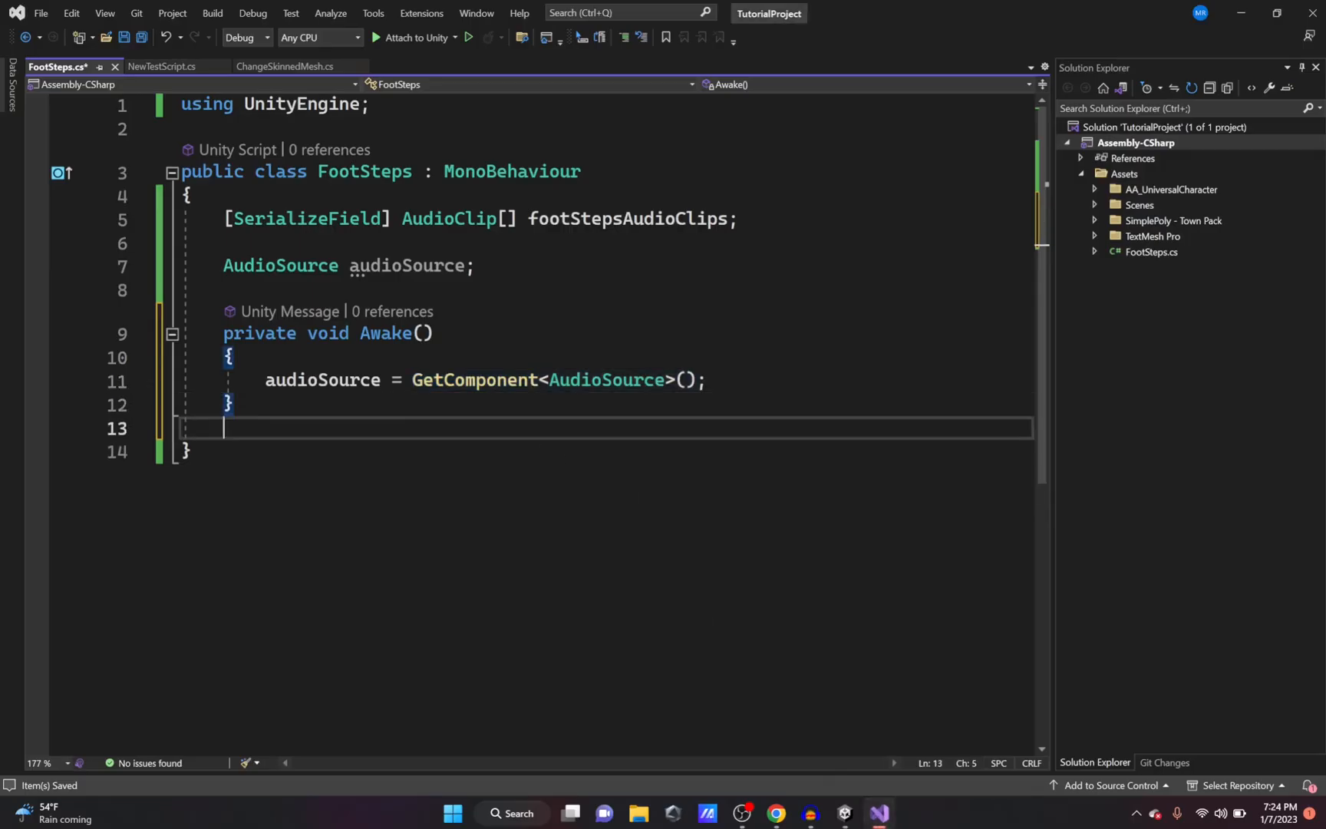
{"action": "key", "text": "Return"}
{"action": "type", "text": "void "}
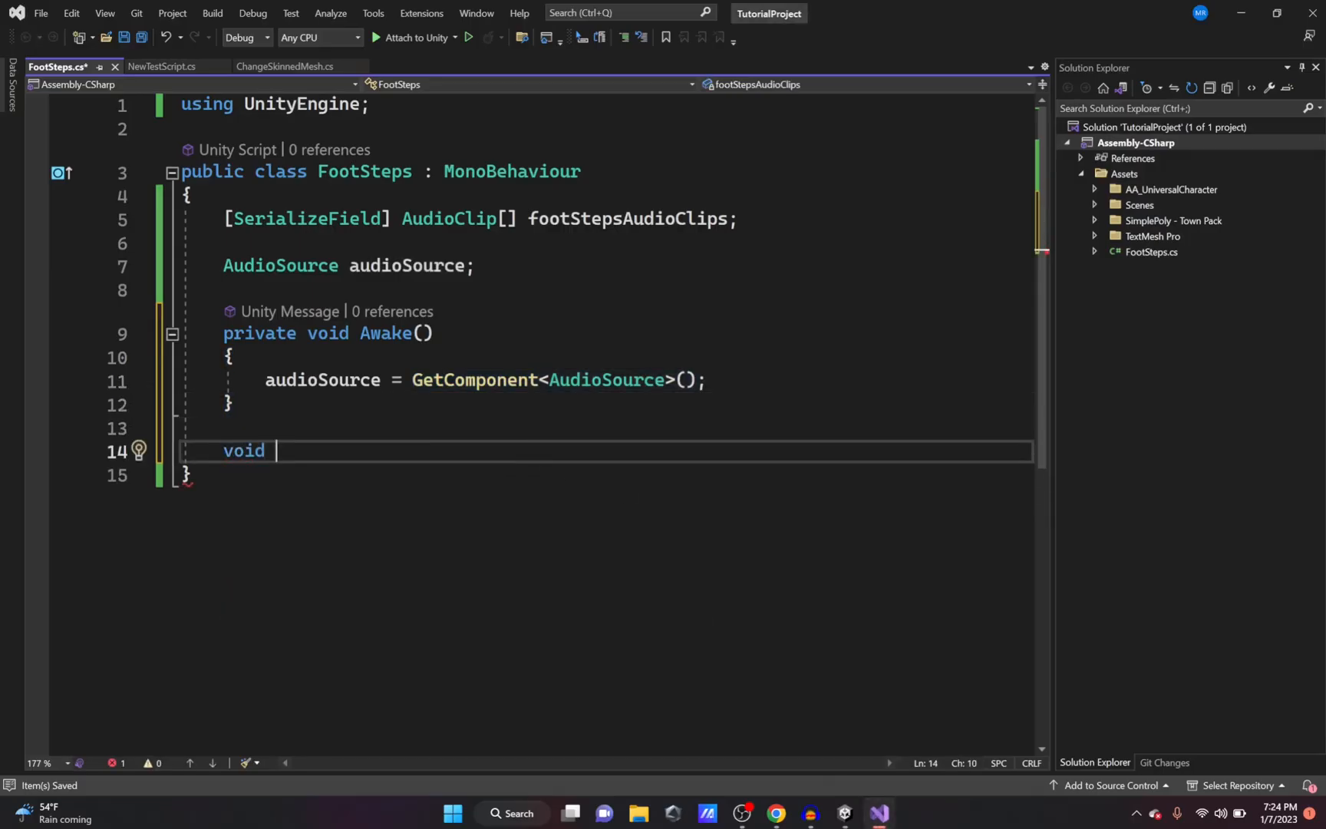
{"action": "type", "text": "Play"}
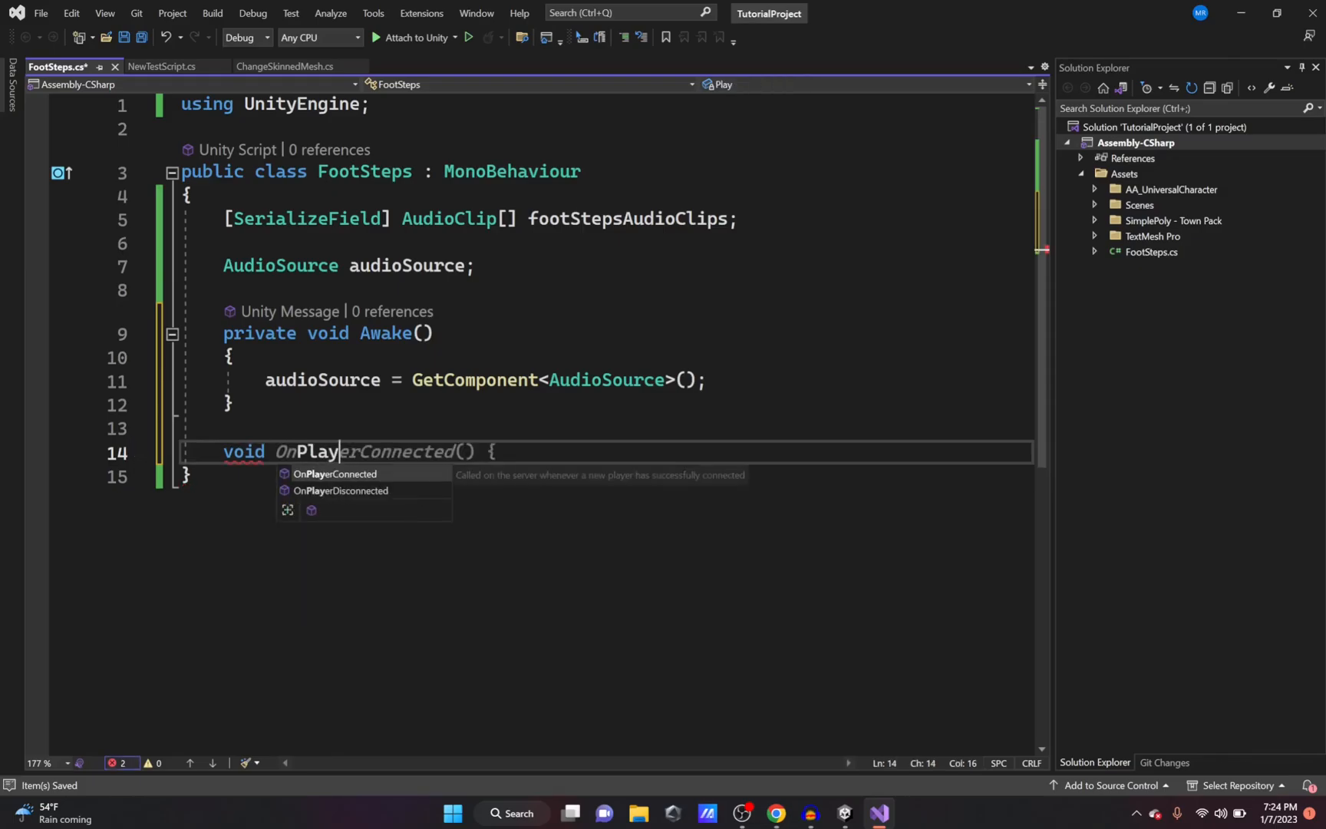
{"action": "type", "text": "FootSteps()"}
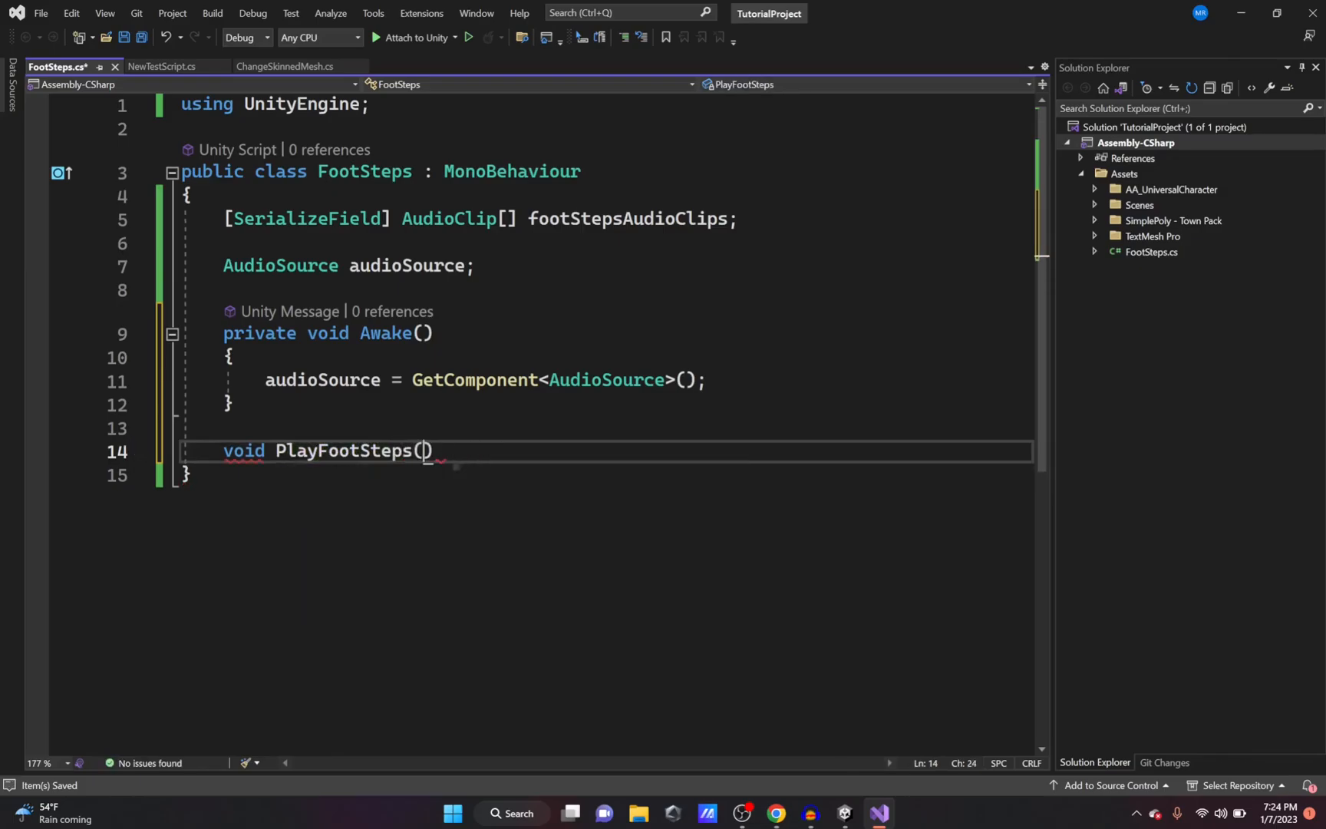
{"action": "type", "text": " {"}
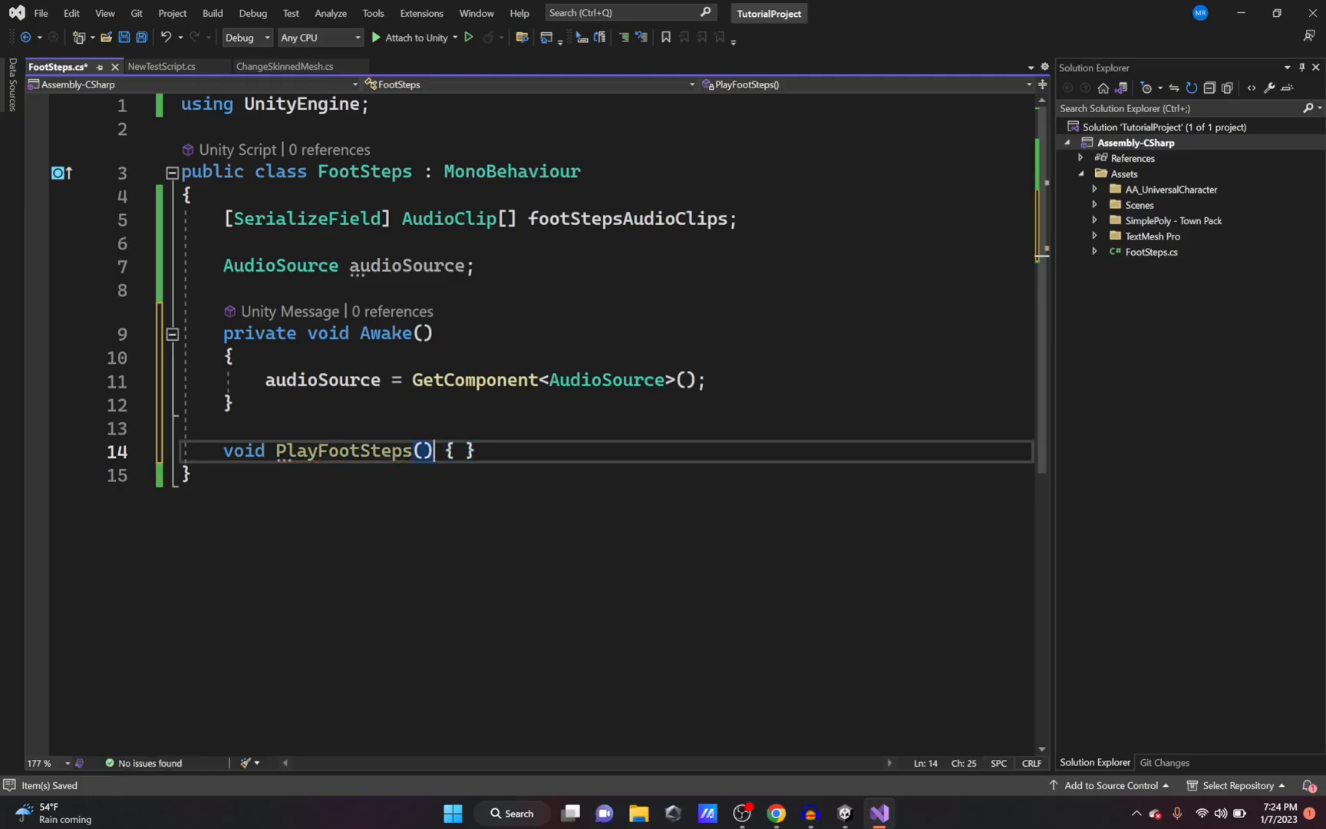
{"action": "key", "text": "Return"}
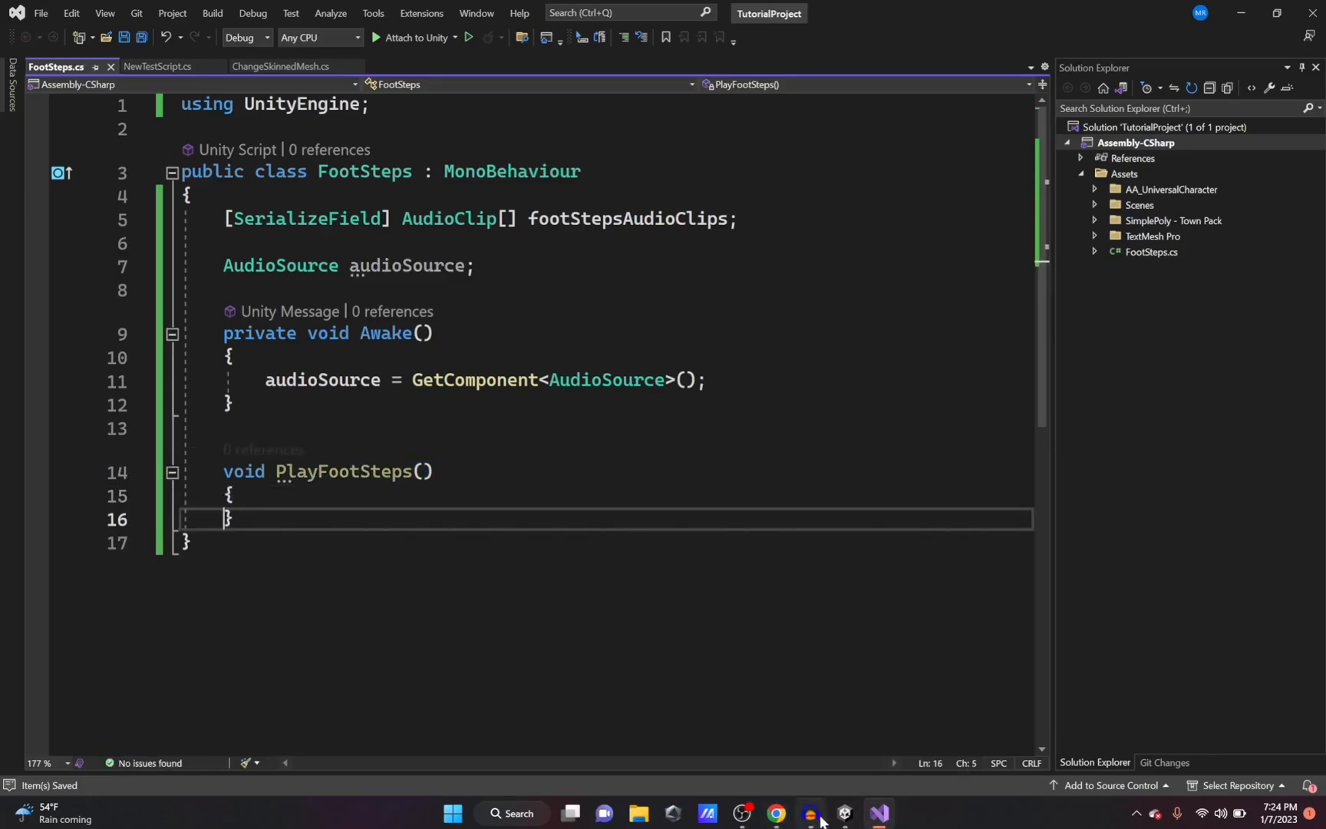
Switch to Unity, select UniversalCharacter@Walking (1).fbx in AA_UniversalCharacter/Meshes/Animations, and unlock the Inspector
{"action": "left_click", "coordinate": [845, 815]}
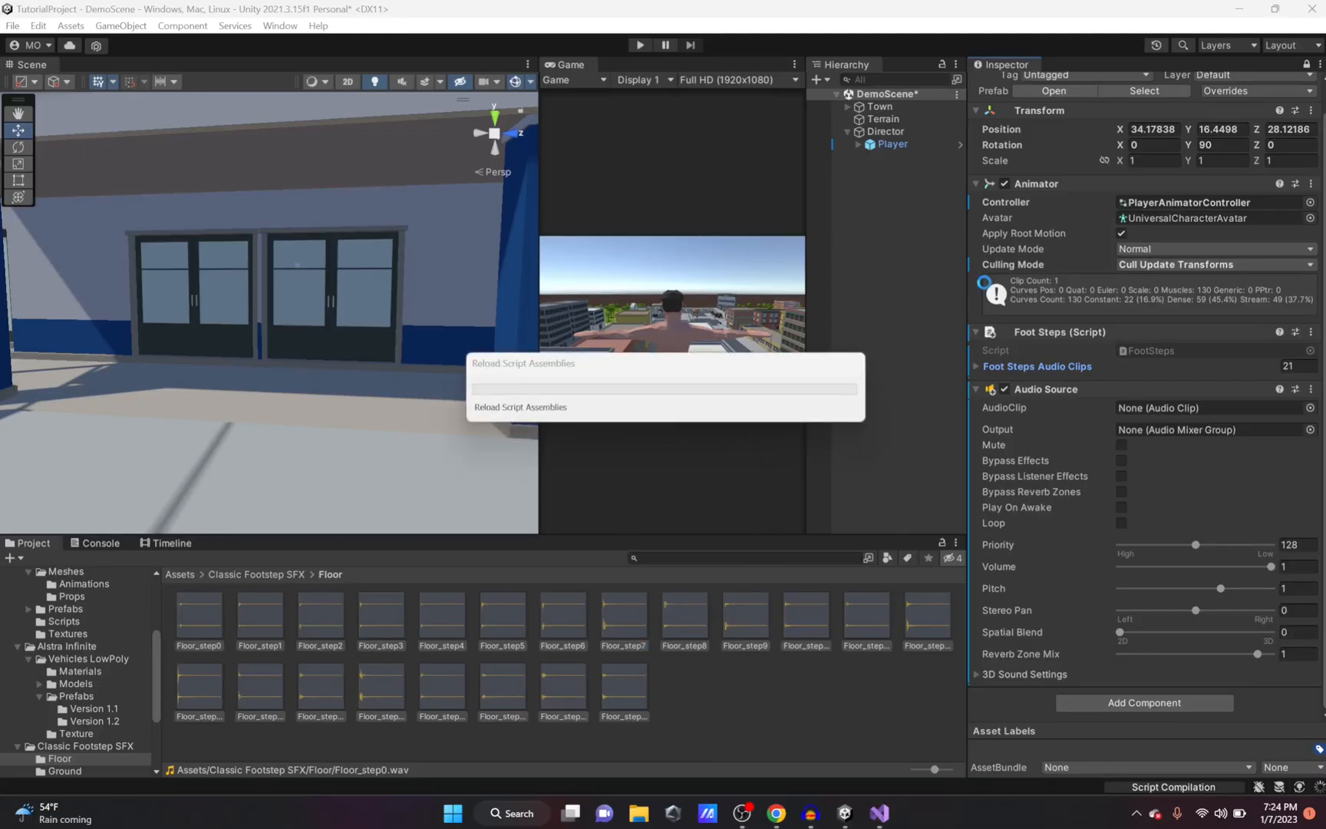
{"action": "left_click", "coordinate": [201, 574]}
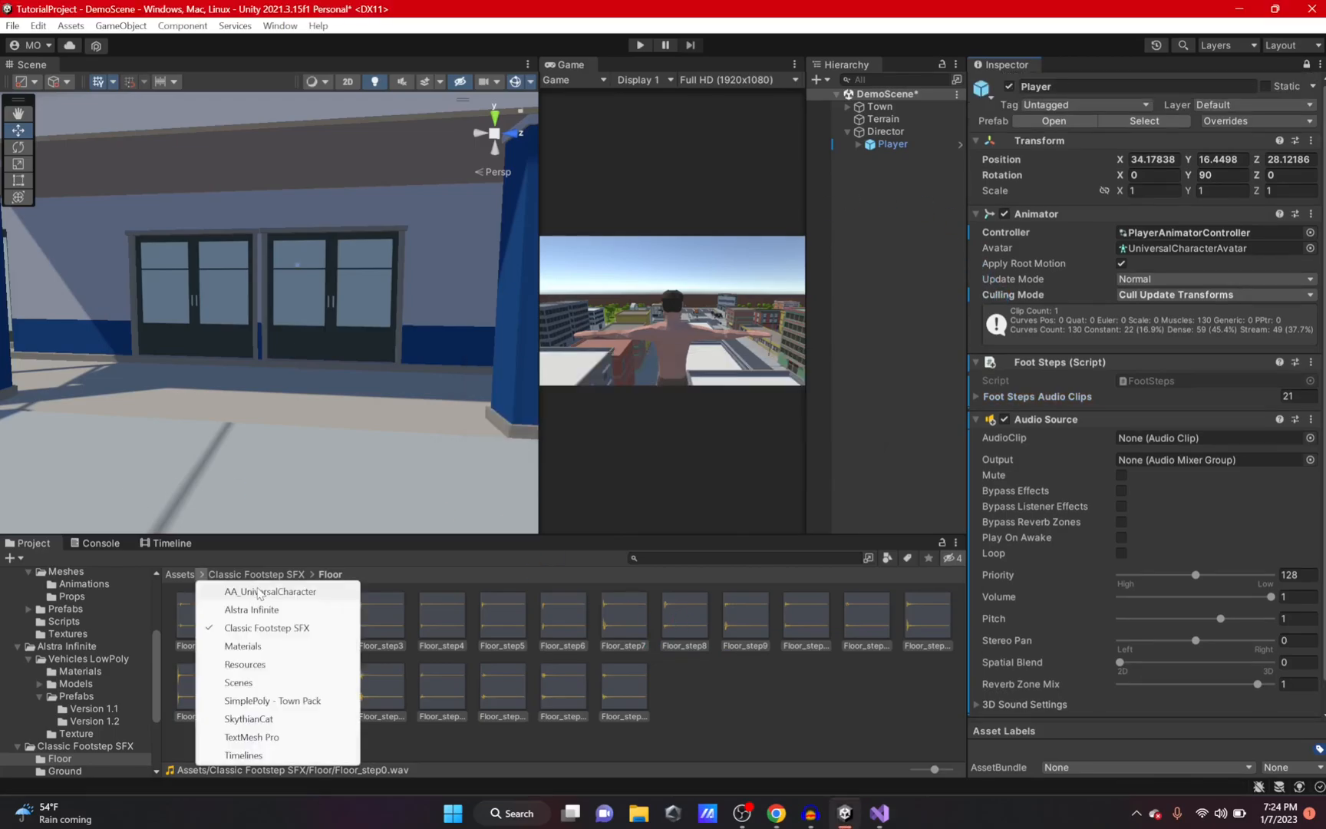
{"action": "left_click", "coordinate": [257, 589]}
{"action": "double_click", "coordinate": [310, 617]}
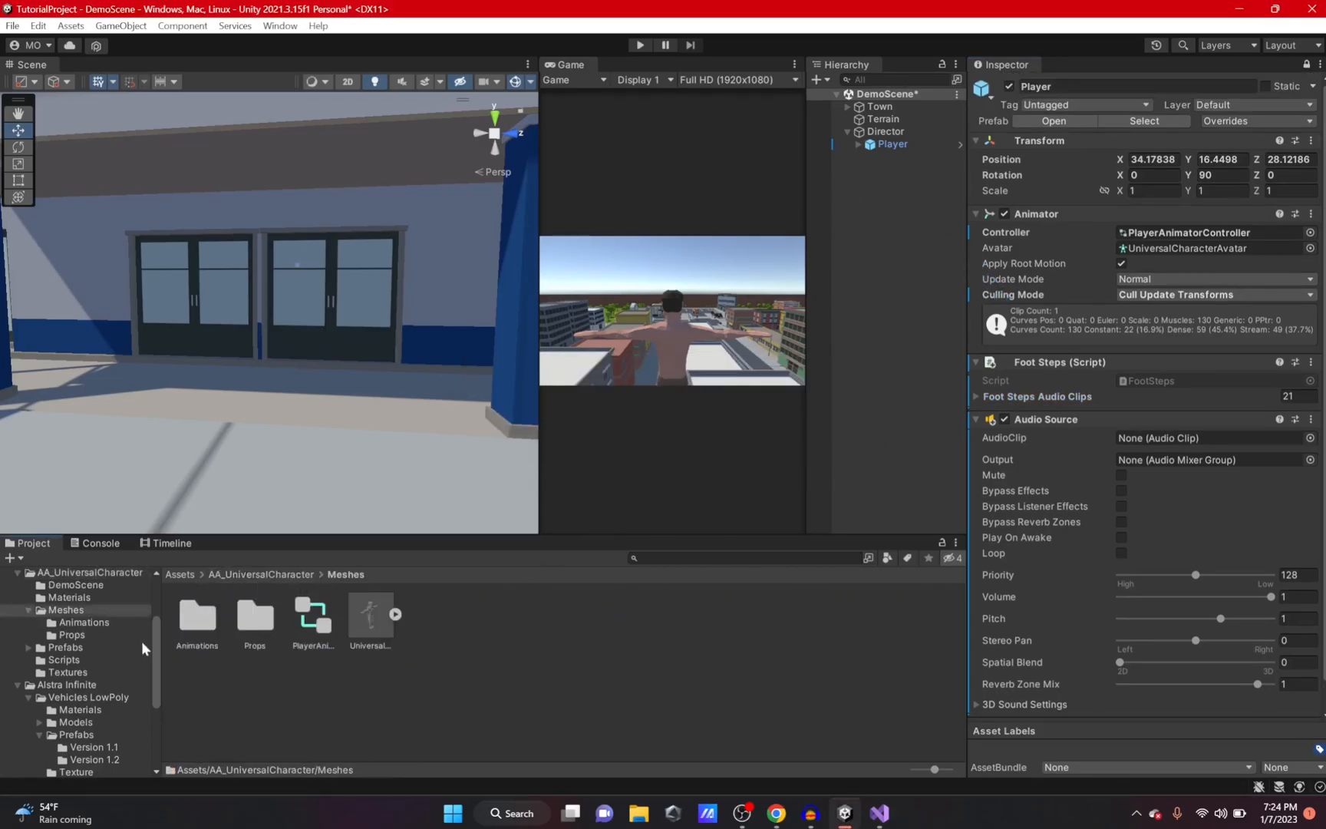
{"action": "double_click", "coordinate": [185, 628]}
{"action": "left_click", "coordinate": [262, 615]}
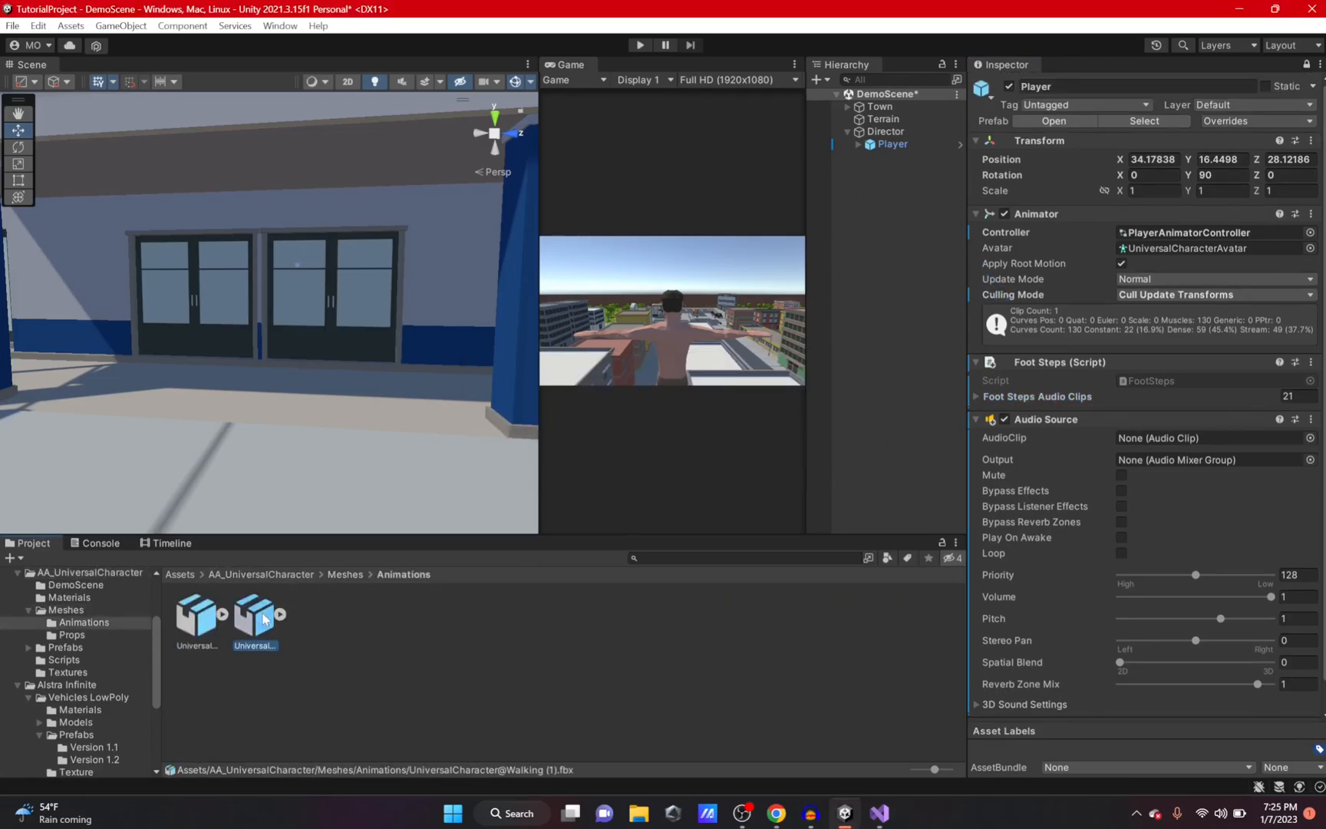
{"action": "left_click", "coordinate": [1307, 65]}
Copy the function name PlayFootStep from the Walking clip's animation event near 0:33
{"action": "left_click", "coordinate": [998, 358]}
{"action": "scroll", "coordinate": [1090, 388], "scroll_direction": "down", "scroll_amount": 3}
{"action": "left_click", "coordinate": [1113, 255]}
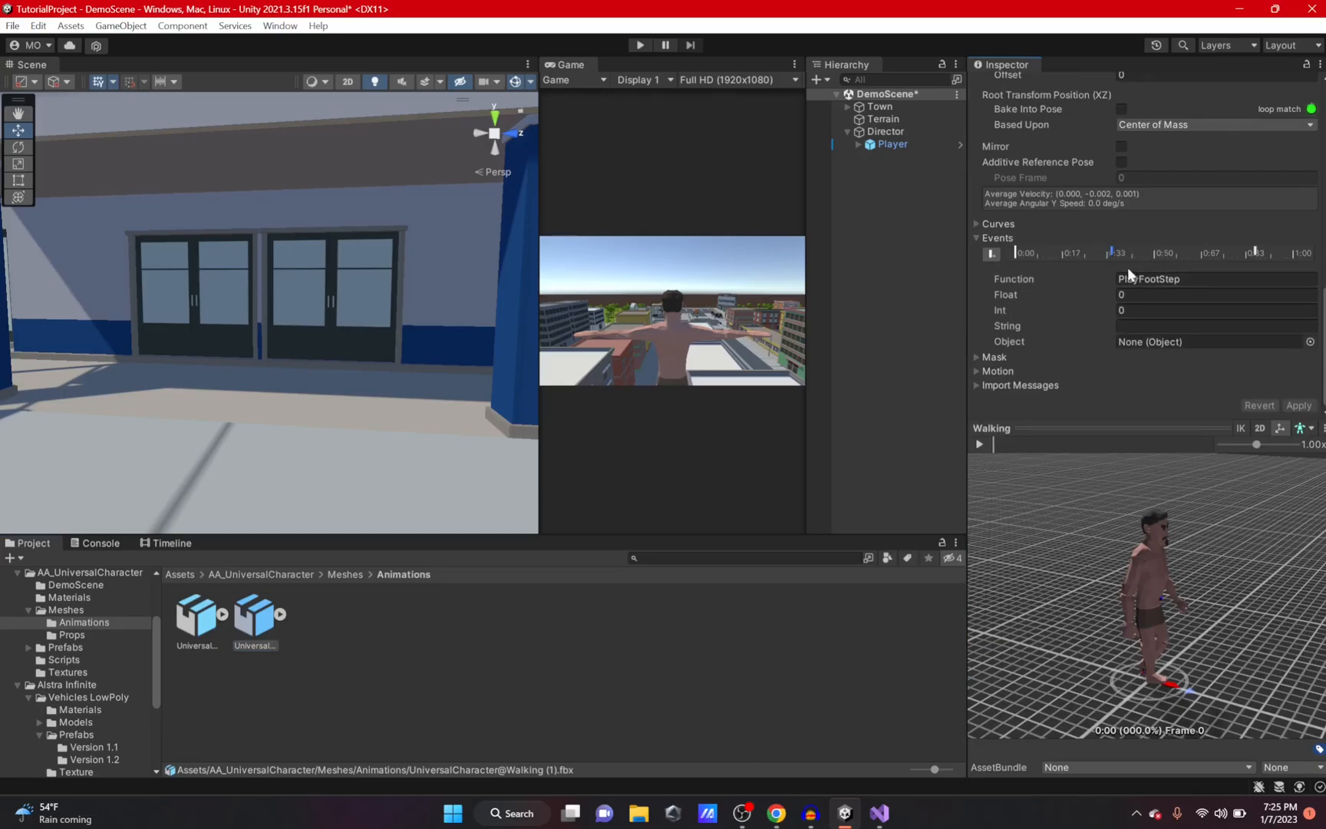
{"action": "left_click_drag", "start_coordinate": [1119, 283], "coordinate": [1194, 284]}
{"action": "key", "text": "ctrl+c"}
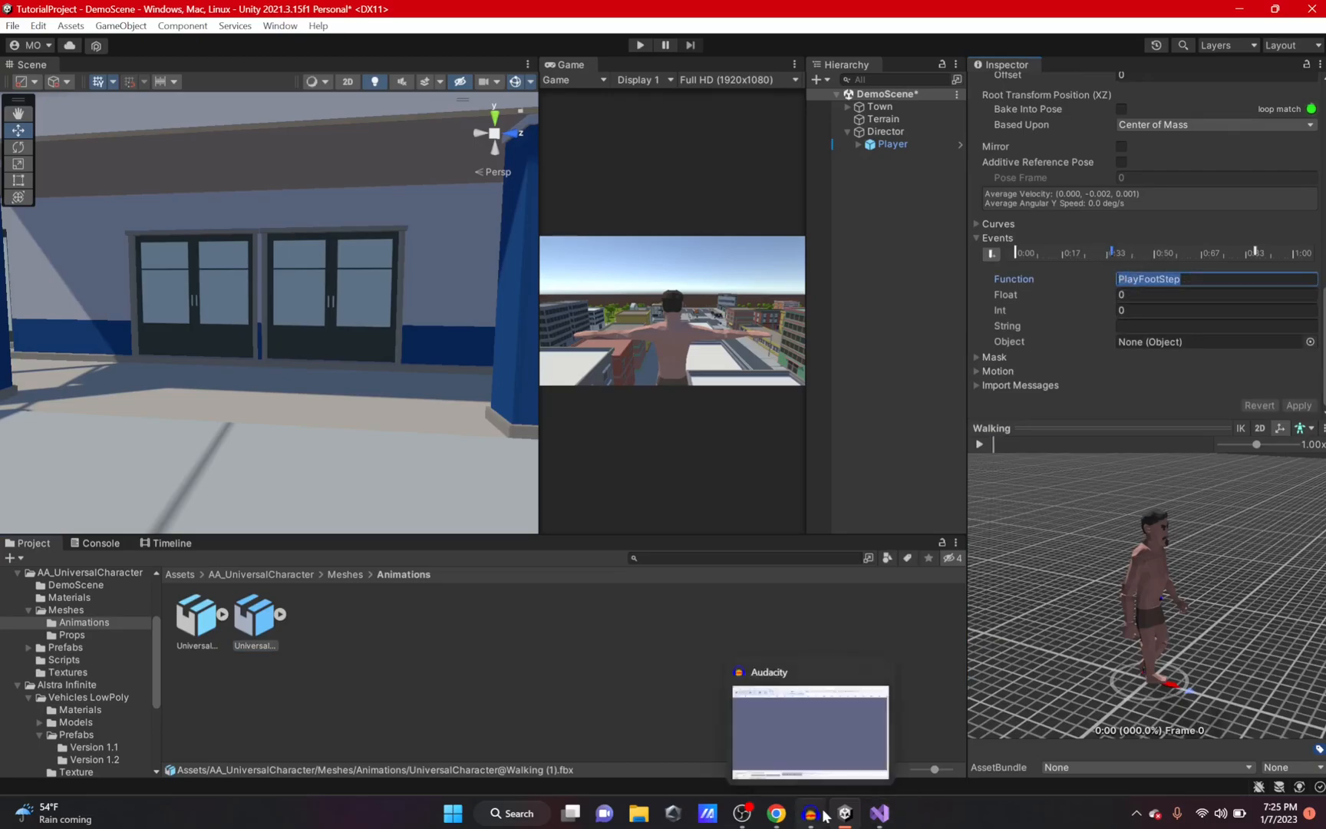
Switch to Visual Studio, rename the PlayFootSteps method to the copied name PlayFootStep, and save the script
{"action": "left_click", "coordinate": [877, 819]}
{"action": "double_click", "coordinate": [381, 474]}
{"action": "key", "text": "ctrl+v"}
{"action": "left_click", "coordinate": [307, 475]}
{"action": "double_click", "coordinate": [308, 475]}
{"action": "left_click_drag", "start_coordinate": [273, 477], "coordinate": [400, 478]}
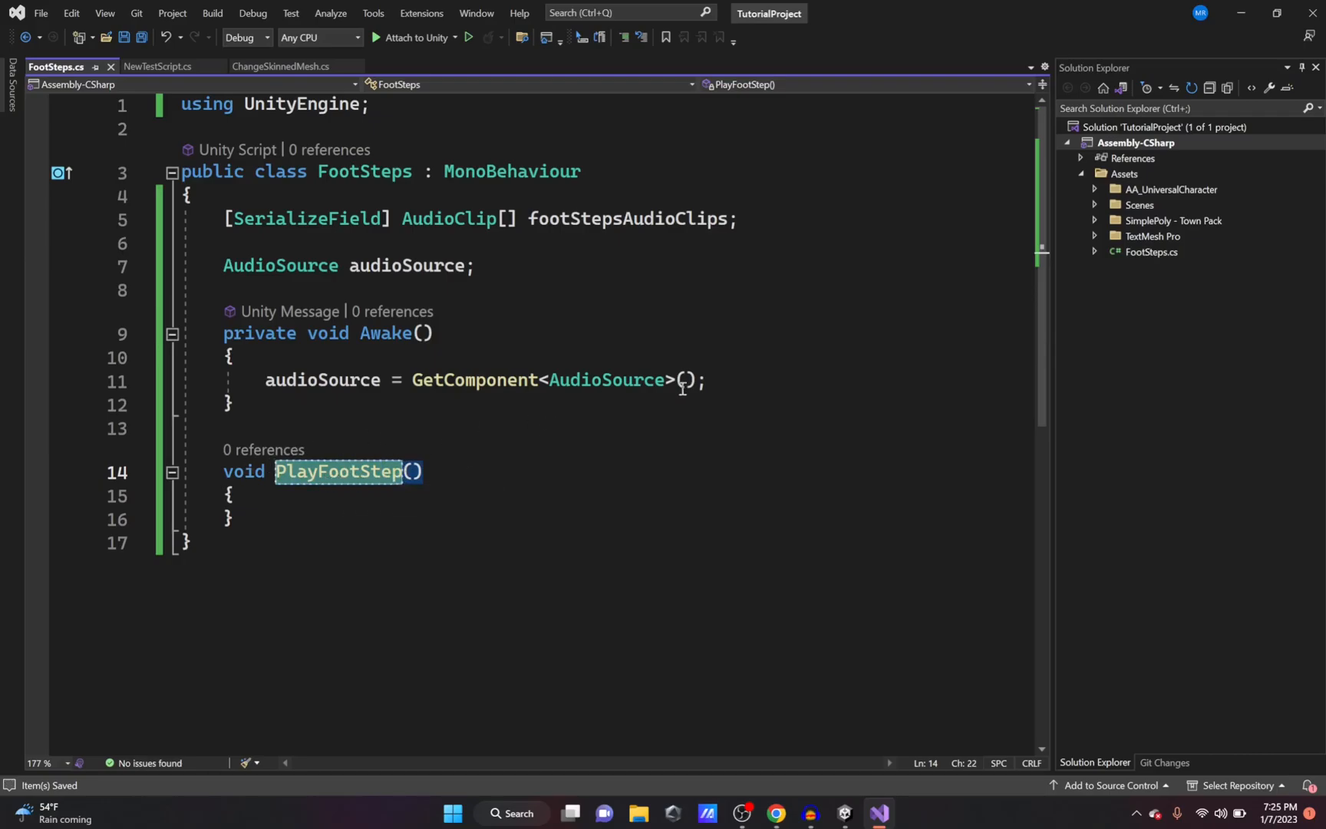
{"action": "left_click", "coordinate": [430, 499]}
{"action": "double_click", "coordinate": [328, 474]}
Add the statement audioSource.PlayOneShot(footStepsAudioClips[0]); inside the PlayFootStep method
{"action": "left_click", "coordinate": [384, 500]}
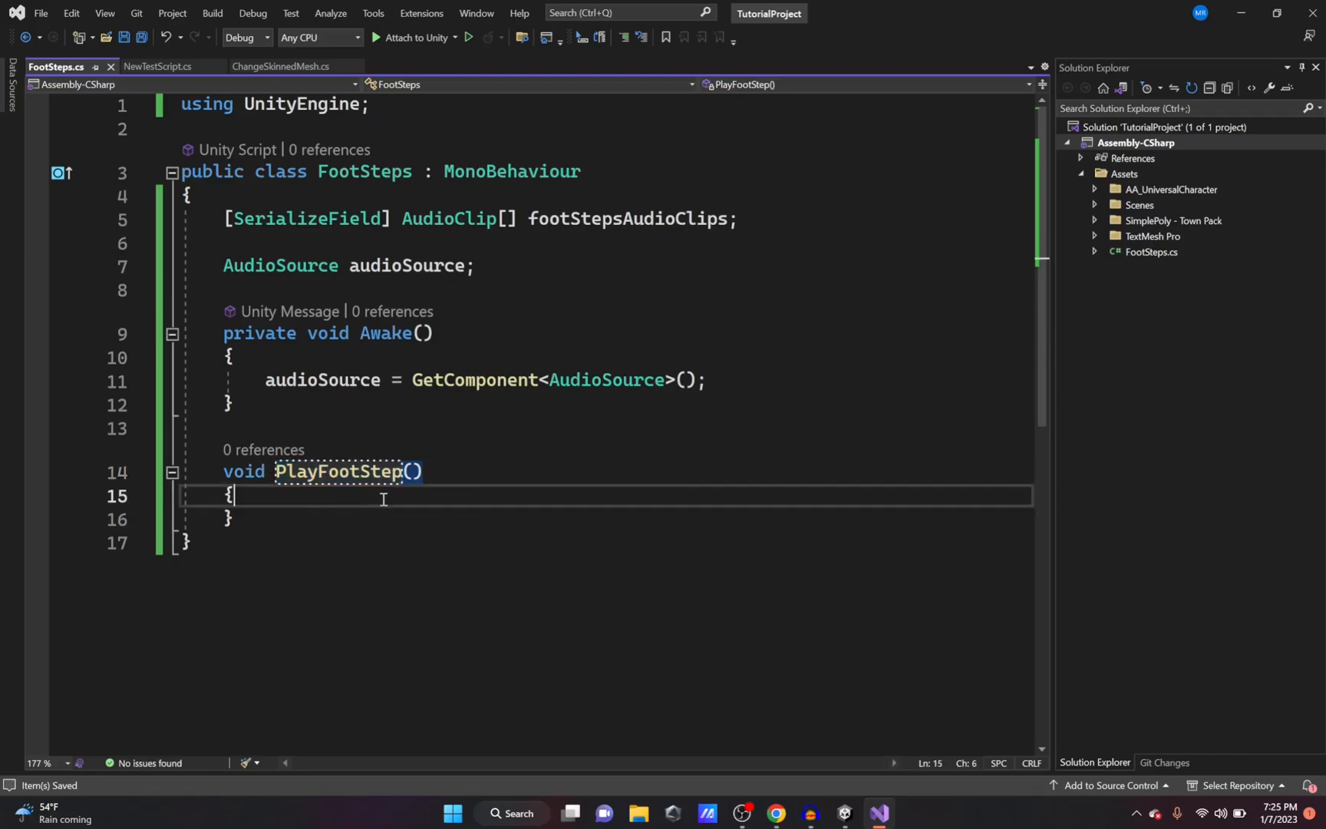
{"action": "key", "text": "Return"}
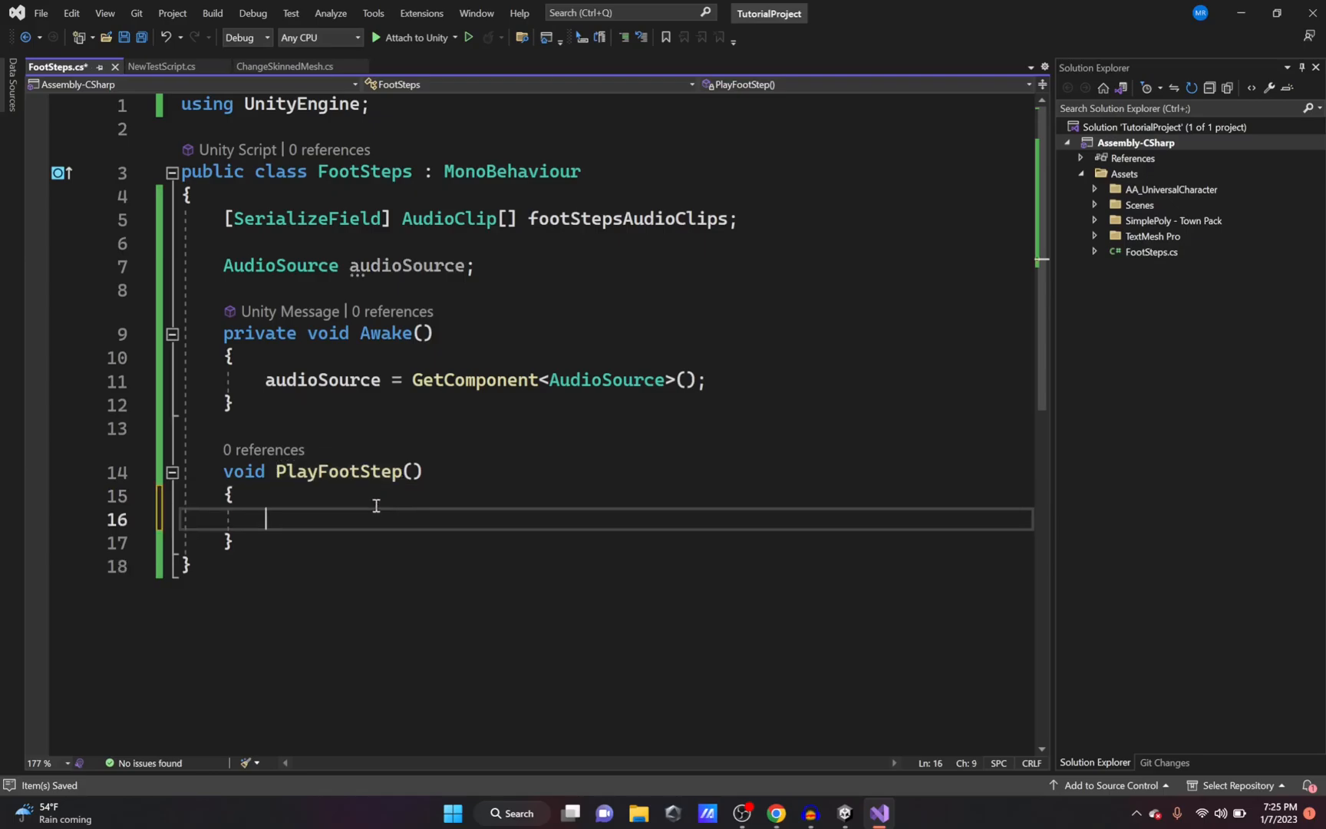
{"action": "type", "text": "audi"}
{"action": "key", "text": "Tab"}
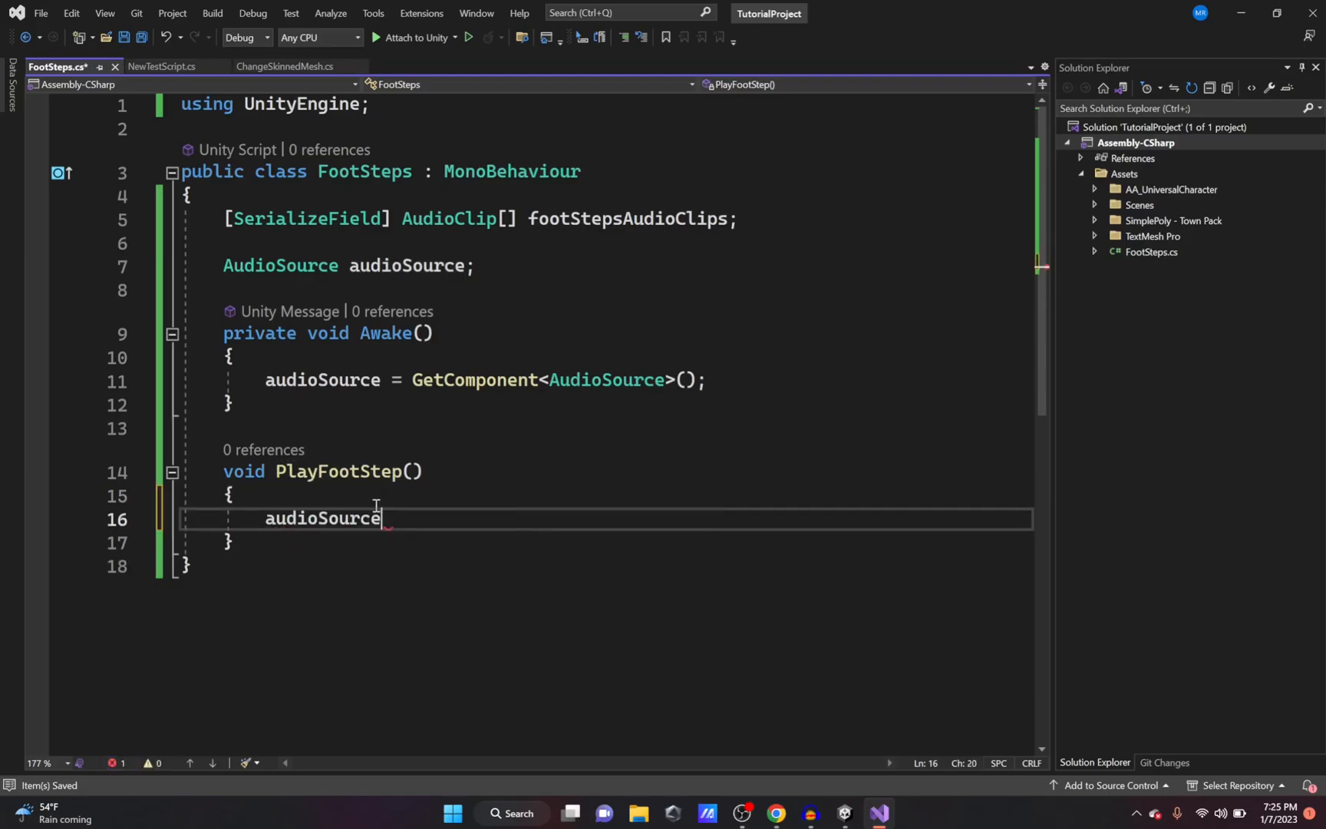
{"action": "type", "text": ".playOneShot("}
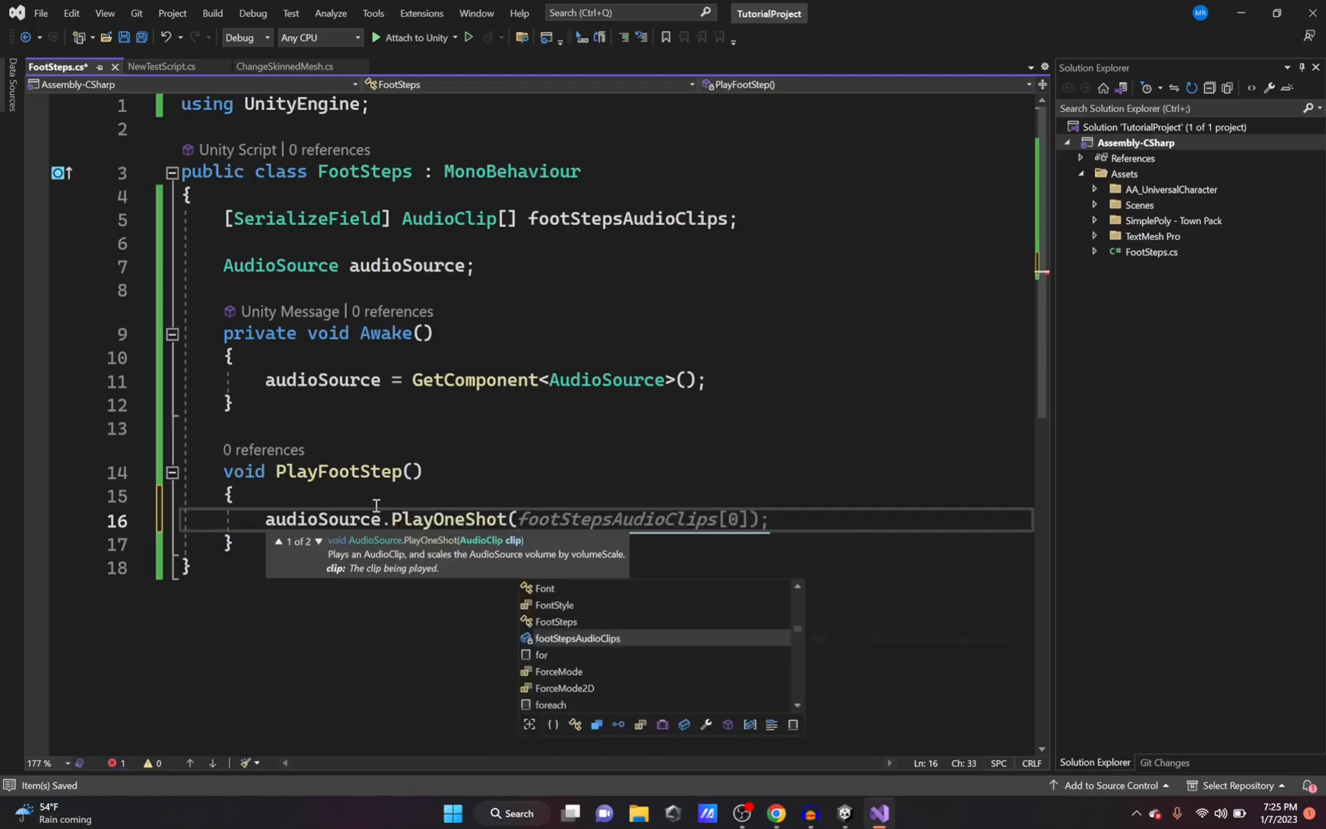
{"action": "key", "text": "Tab"}
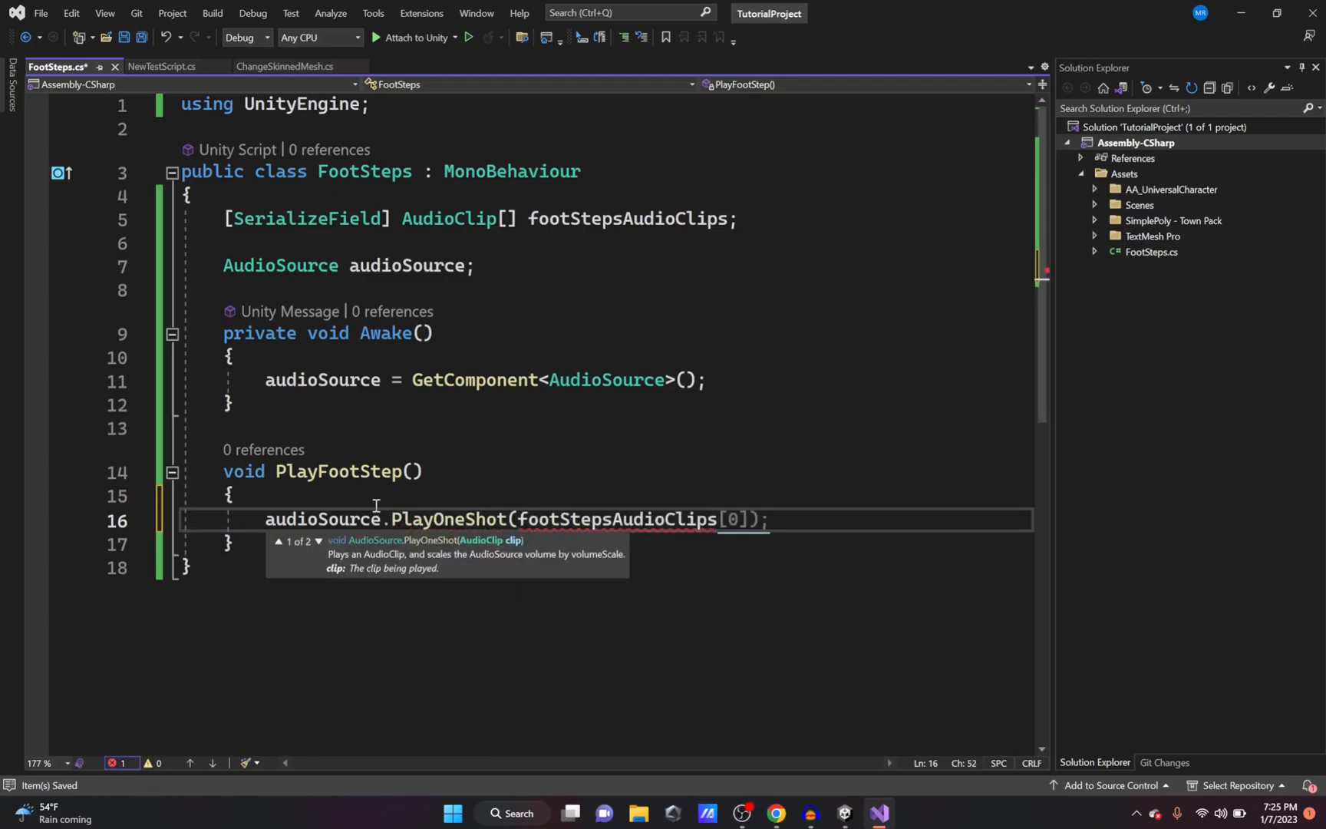
{"action": "key", "text": "Tab"}
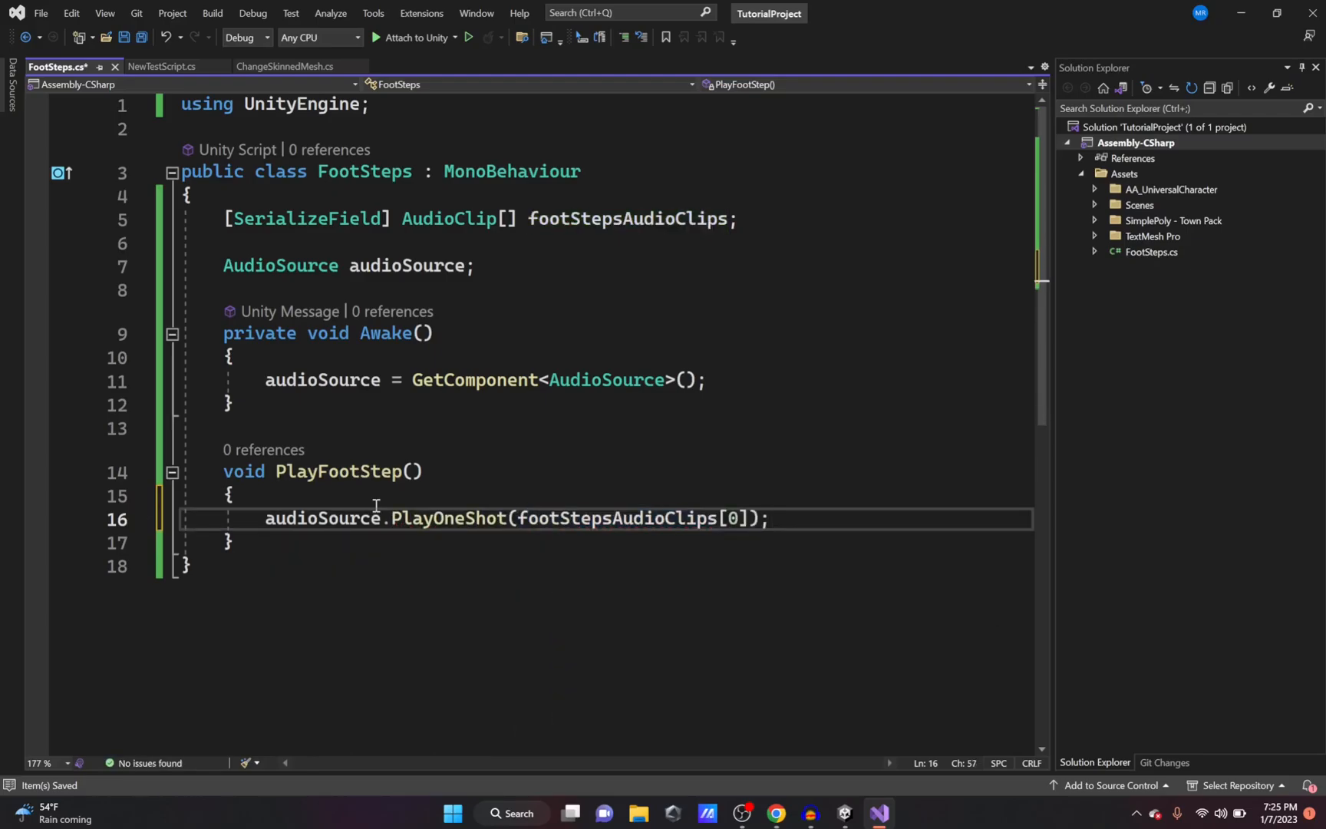
Insert an if statement checking audioSource.isPlaying above the PlayOneShot statement in PlayFootStep
{"action": "double_click", "coordinate": [733, 519]}
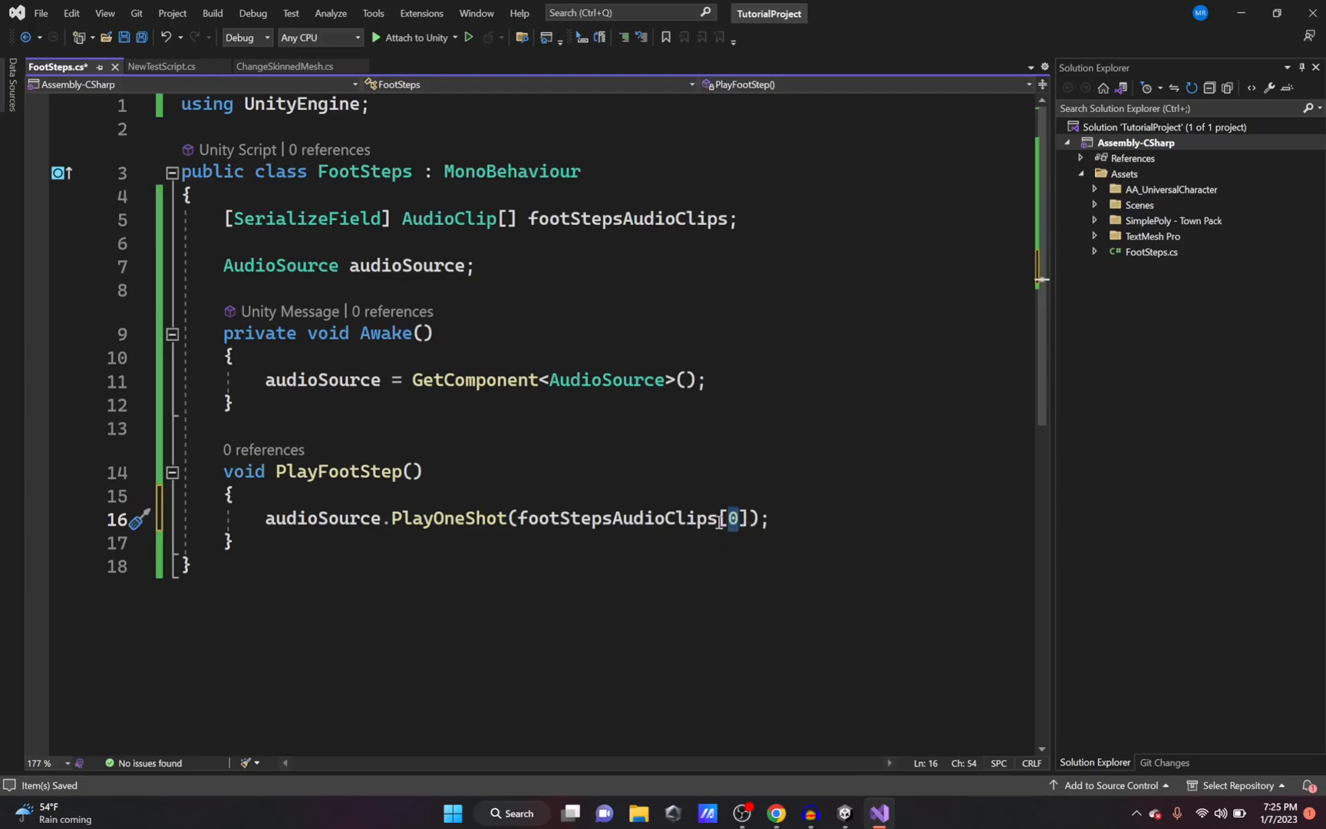
{"action": "left_click", "coordinate": [650, 503]}
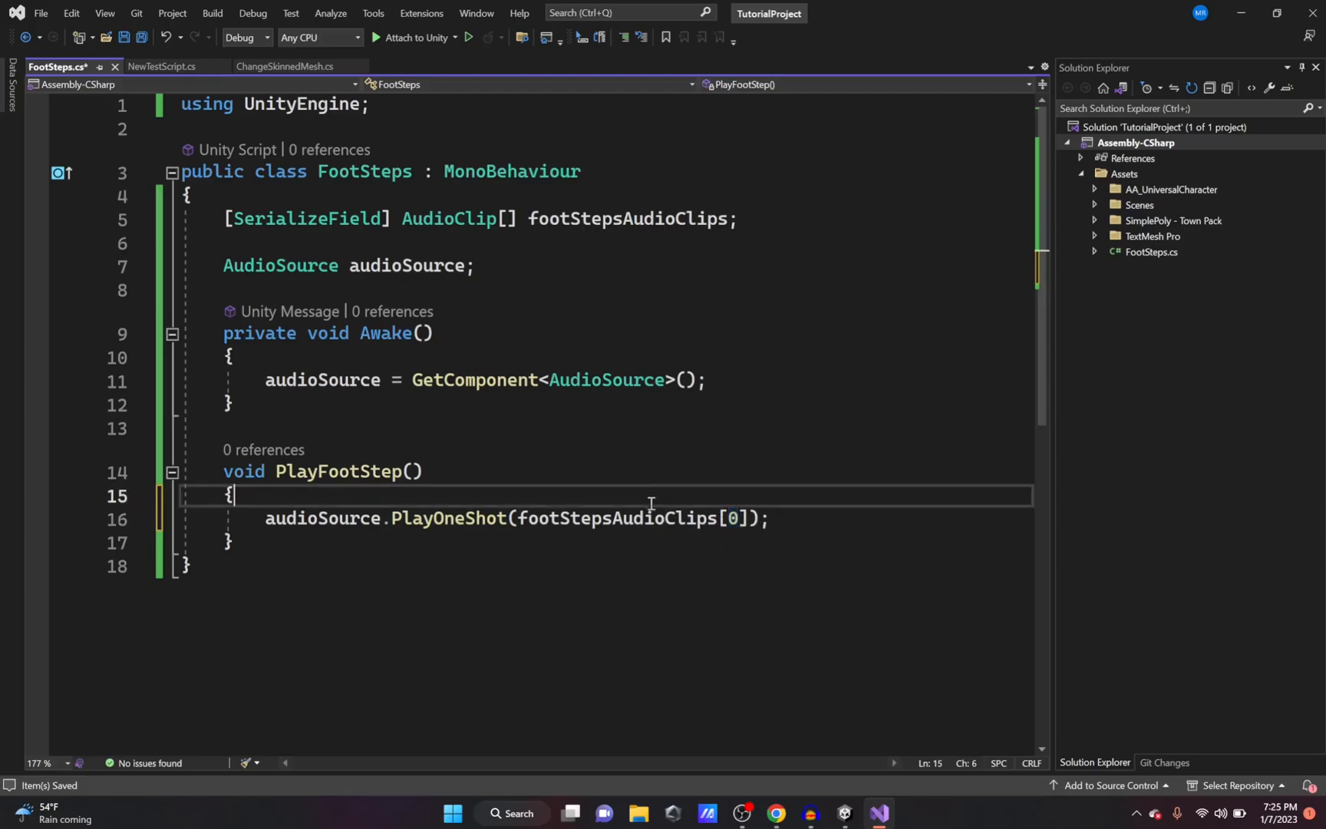
{"action": "key", "text": "Return"}
{"action": "type", "text": "if("}
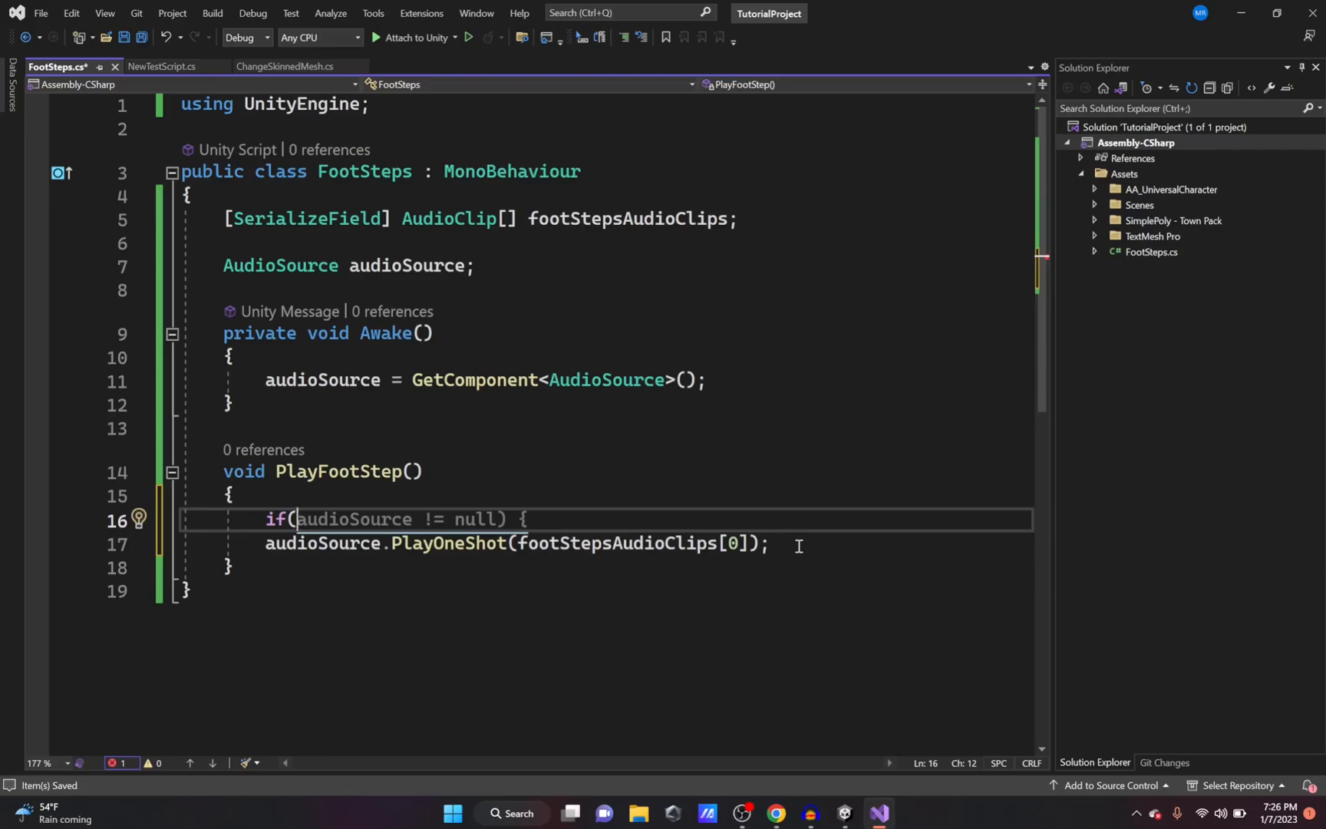
{"action": "type", "text": "audioSource"}
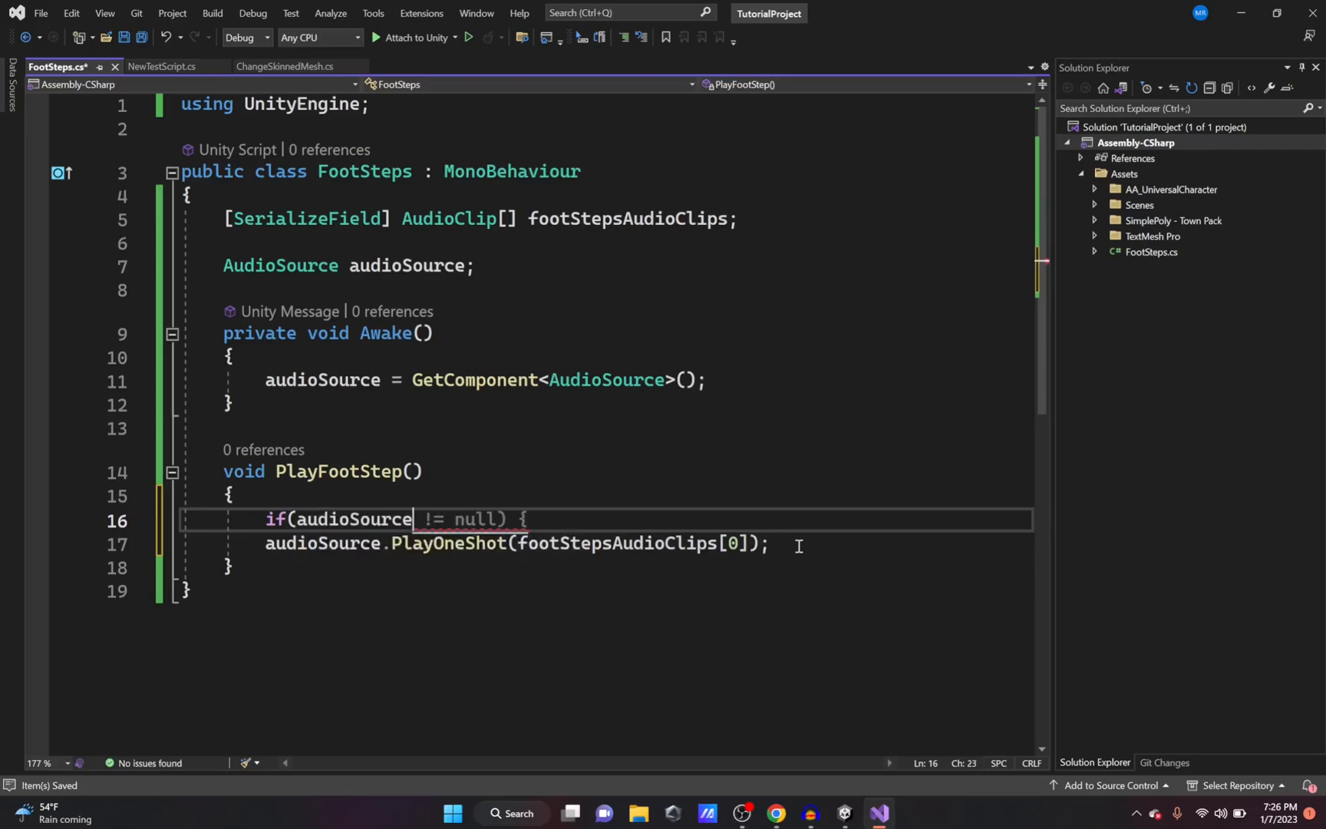
{"action": "type", "text": ".isPlaying == fals"}
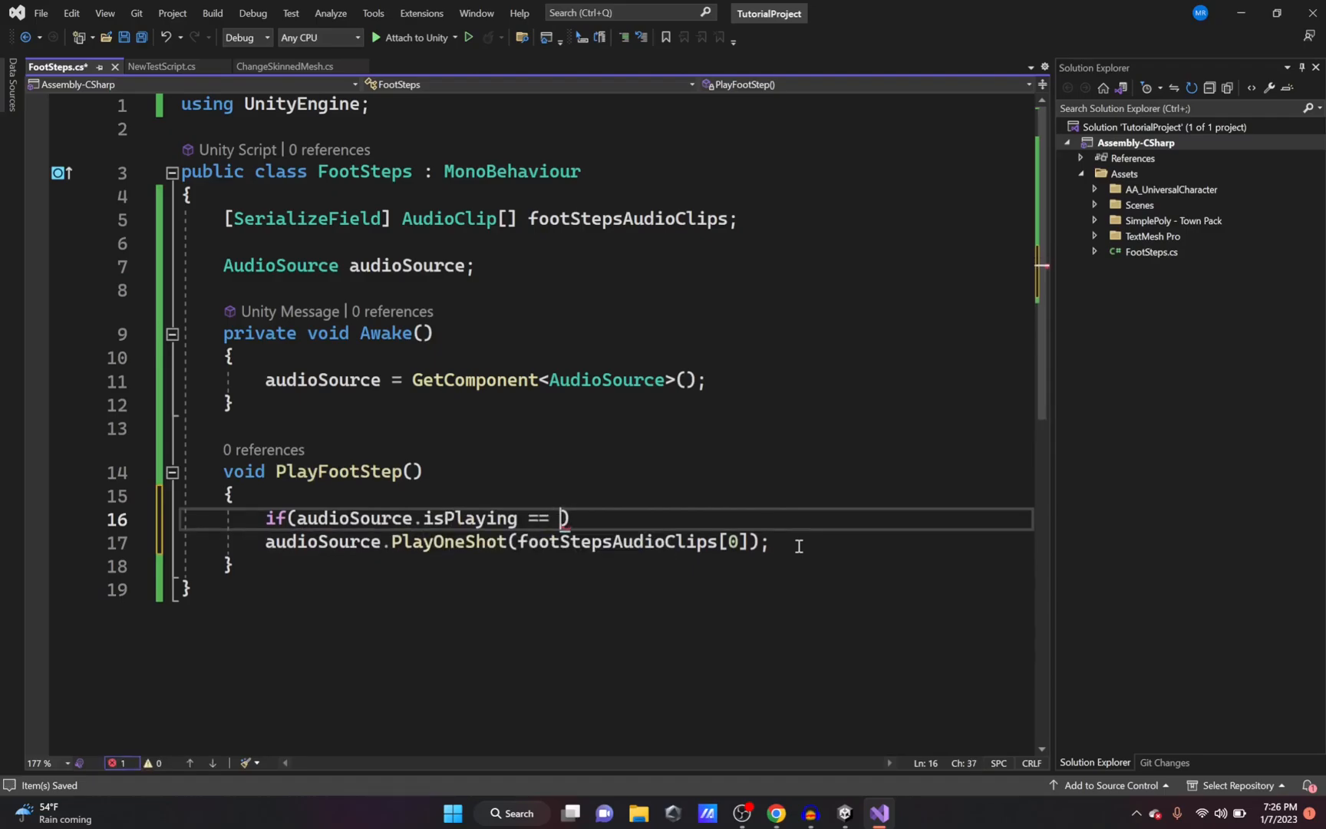
{"action": "key", "text": "Escape"}
{"action": "key", "text": "BackSpace"}
{"action": "key", "text": "BackSpace"}
{"action": "key", "text": "BackSpace"}
{"action": "key", "text": "BackSpace"}
{"action": "key", "text": "BackSpace"}
{"action": "key", "text": "BackSpace"}
{"action": "key", "text": "BackSpace"}
{"action": "key", "text": "BackSpace"}
Negate the audioSource.isPlaying condition with the ! operator
{"action": "key", "text": "Left"}
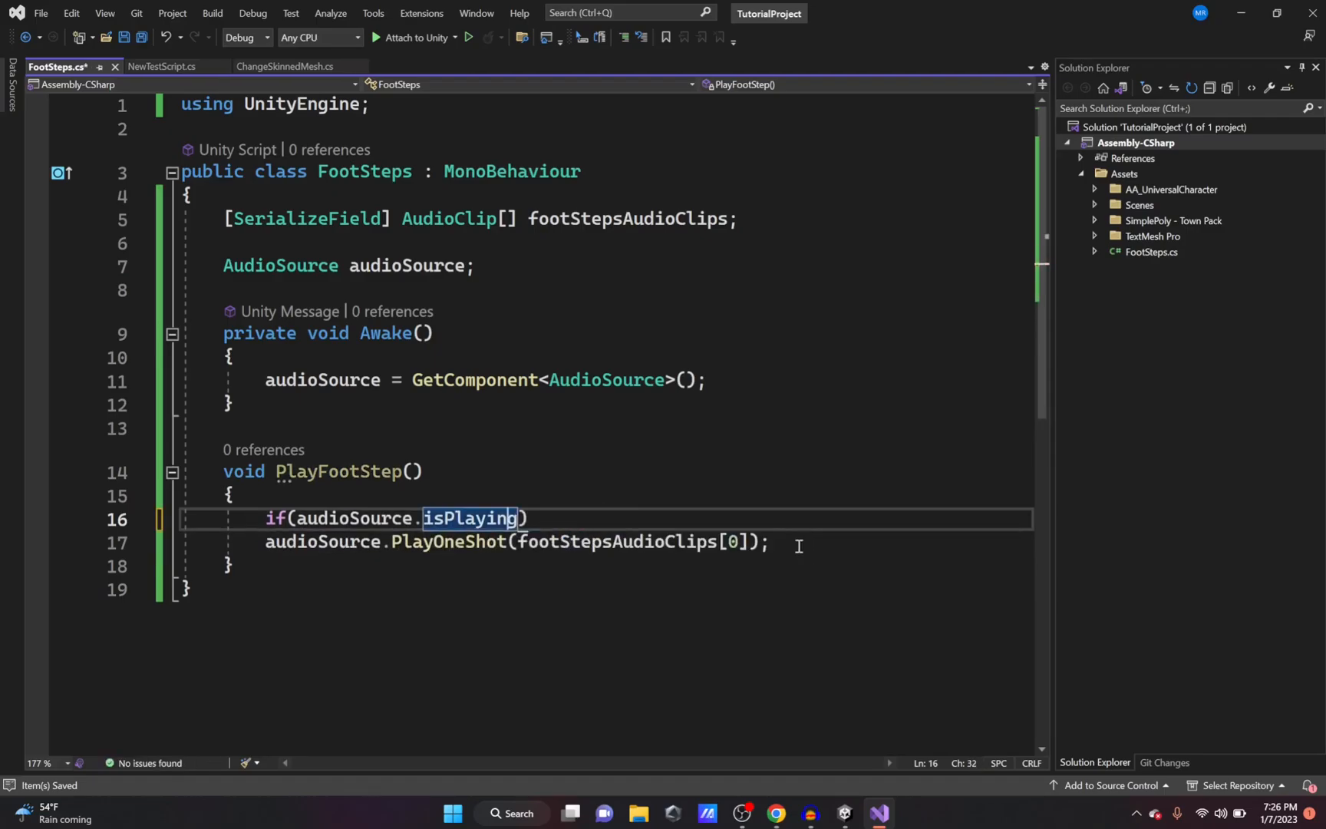
{"action": "key", "text": "ctrl+Left"}
{"action": "key", "text": "ctrl+Left"}
{"action": "key", "text": "ctrl+Left"}
{"action": "type", "text": "!"}
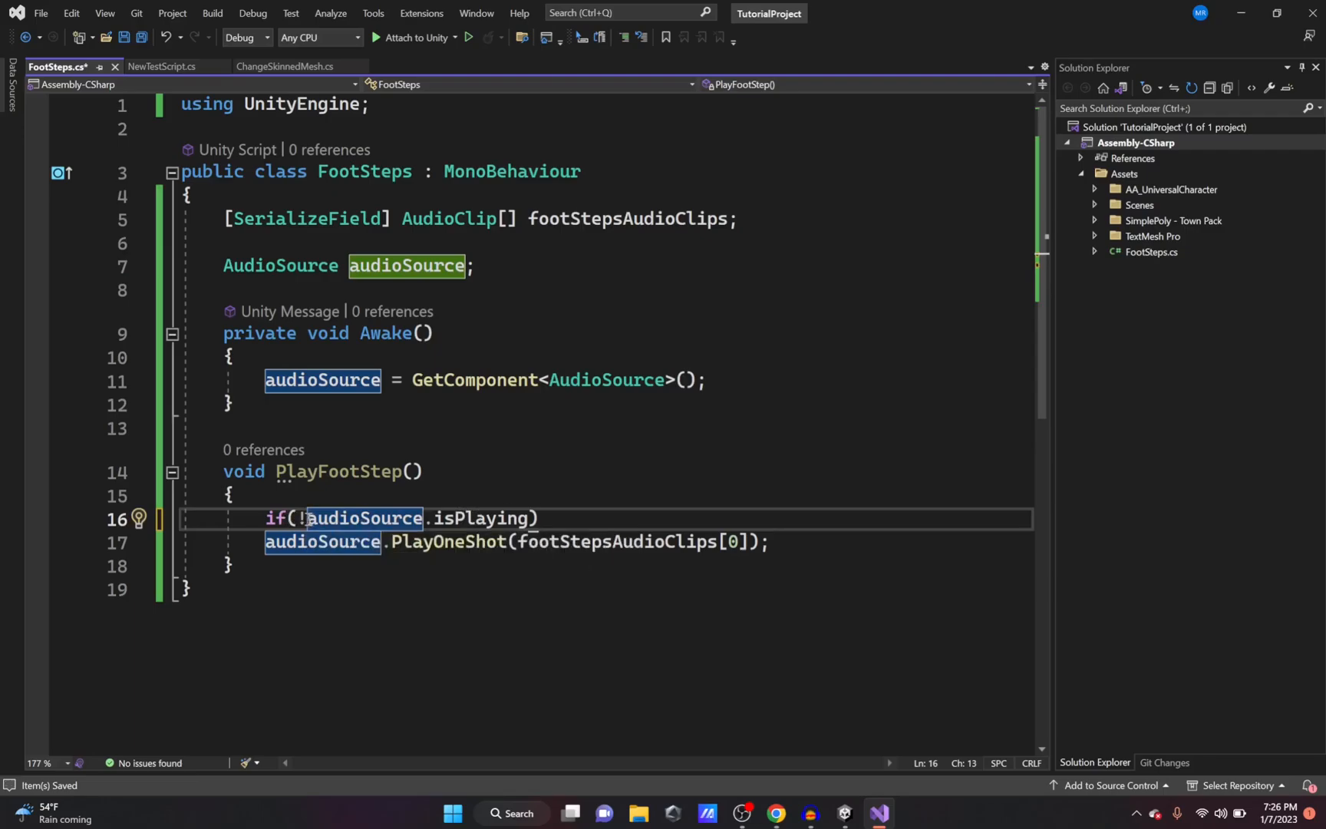
{"action": "key", "text": "BackSpace"}
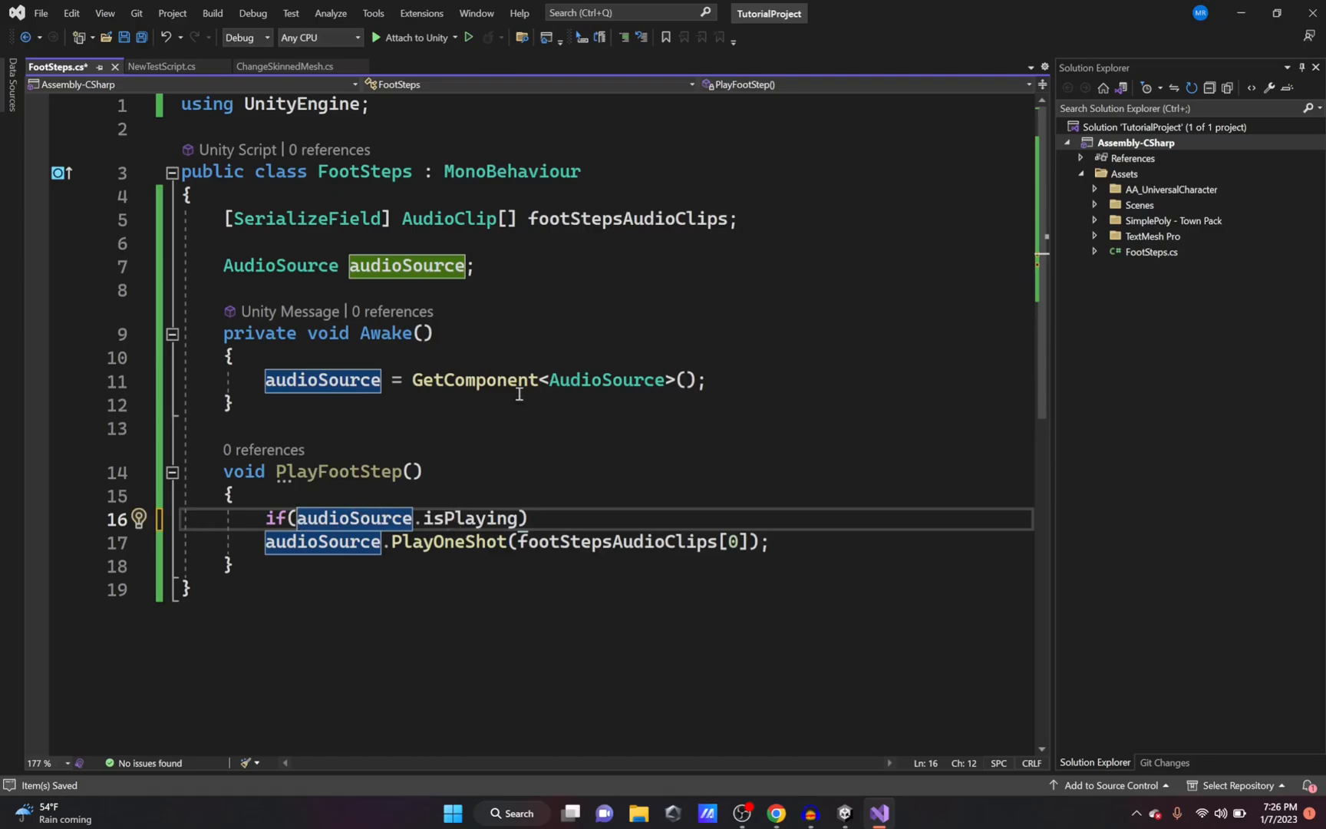
{"action": "type", "text": "!"}
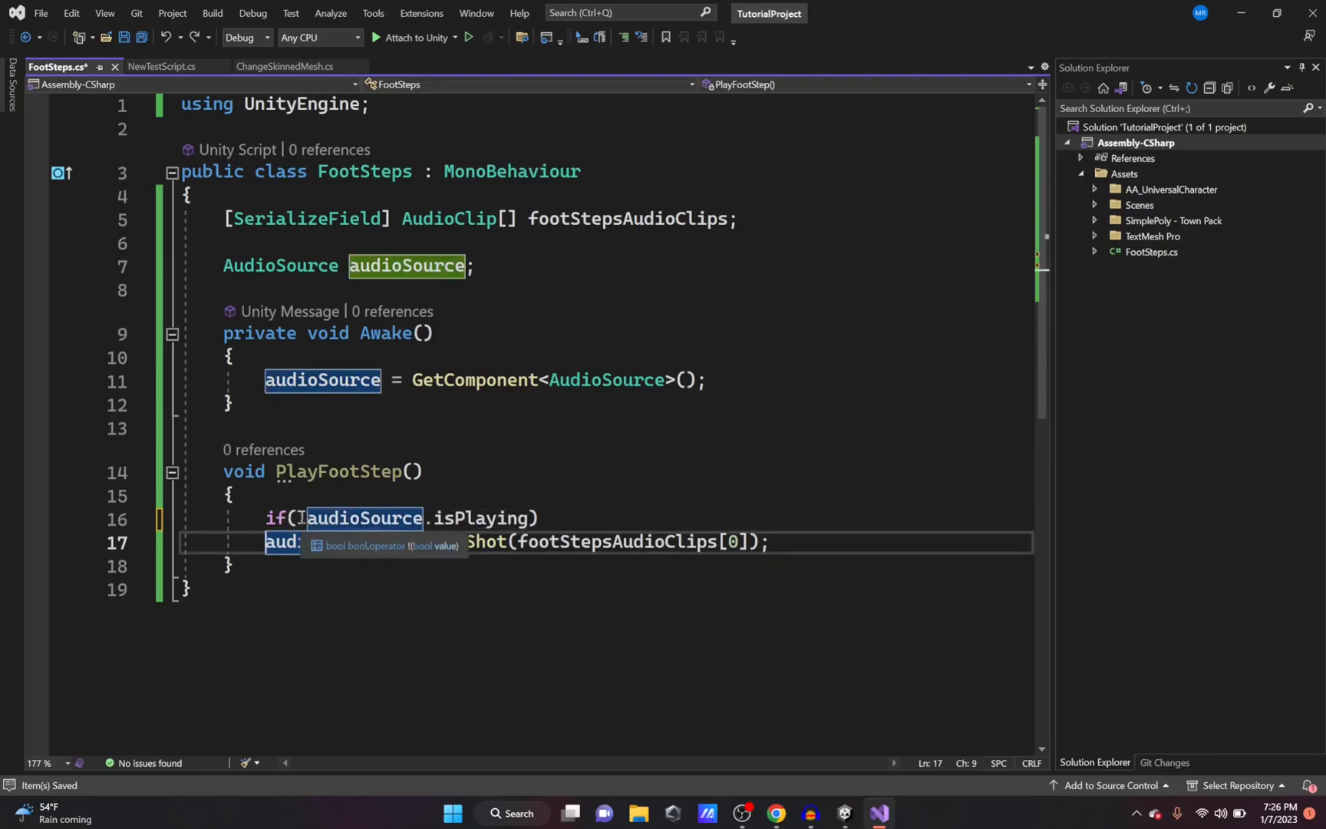
Indent the PlayOneShot statement beneath the if condition and save the script
{"action": "left_click", "coordinate": [263, 542]}
{"action": "key", "text": "BackSpace"}
{"action": "key", "text": "BackSpace"}
{"action": "key", "text": "BackSpace"}
{"action": "key", "text": "BackSpace"}
{"action": "key", "text": "BackSpace"}
{"action": "key", "text": "BackSpace"}
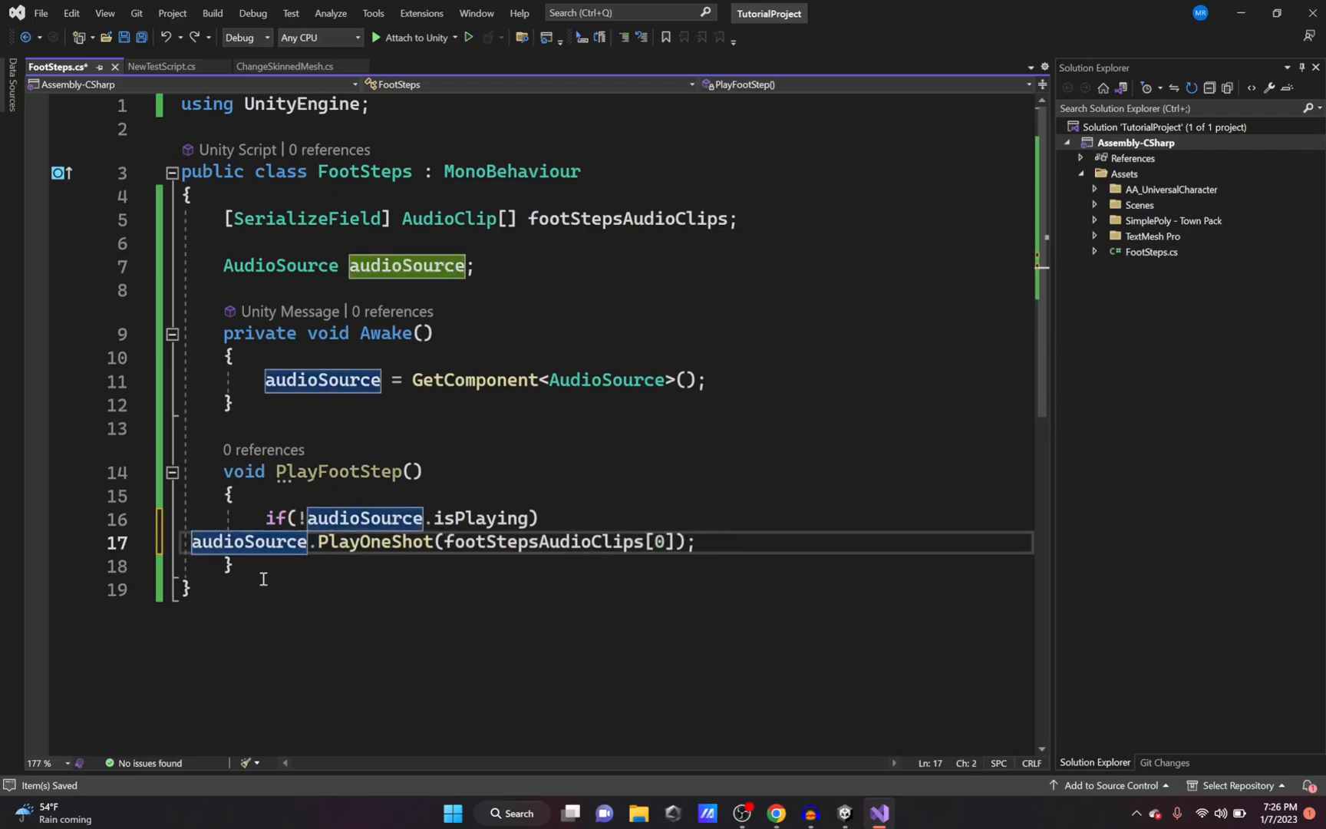
{"action": "key", "text": "Return"}
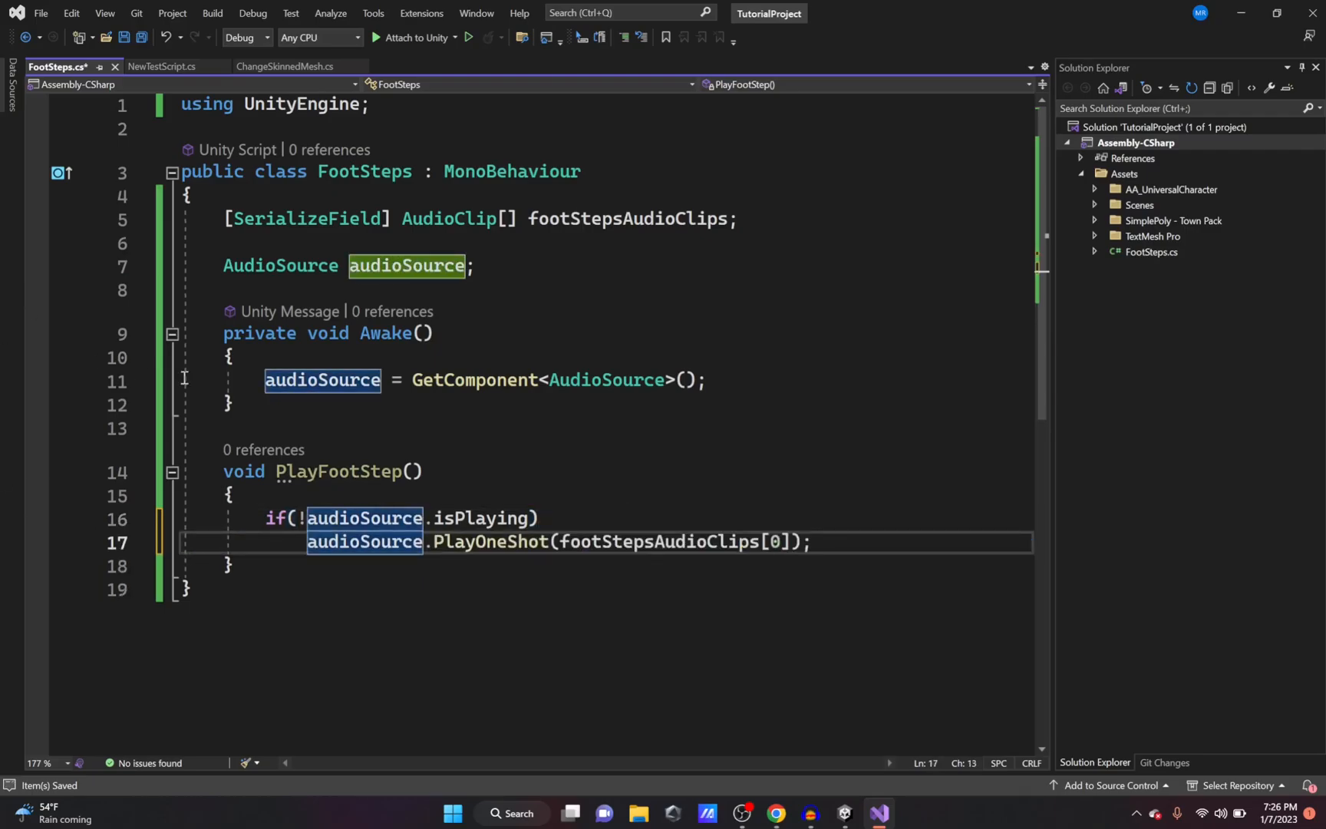
{"action": "key", "text": "ctrl+s"}
Add a second condition if (audioSource.isPlaying) with empty braces below the PlayOneShot statement
{"action": "left_click", "coordinate": [835, 539]}
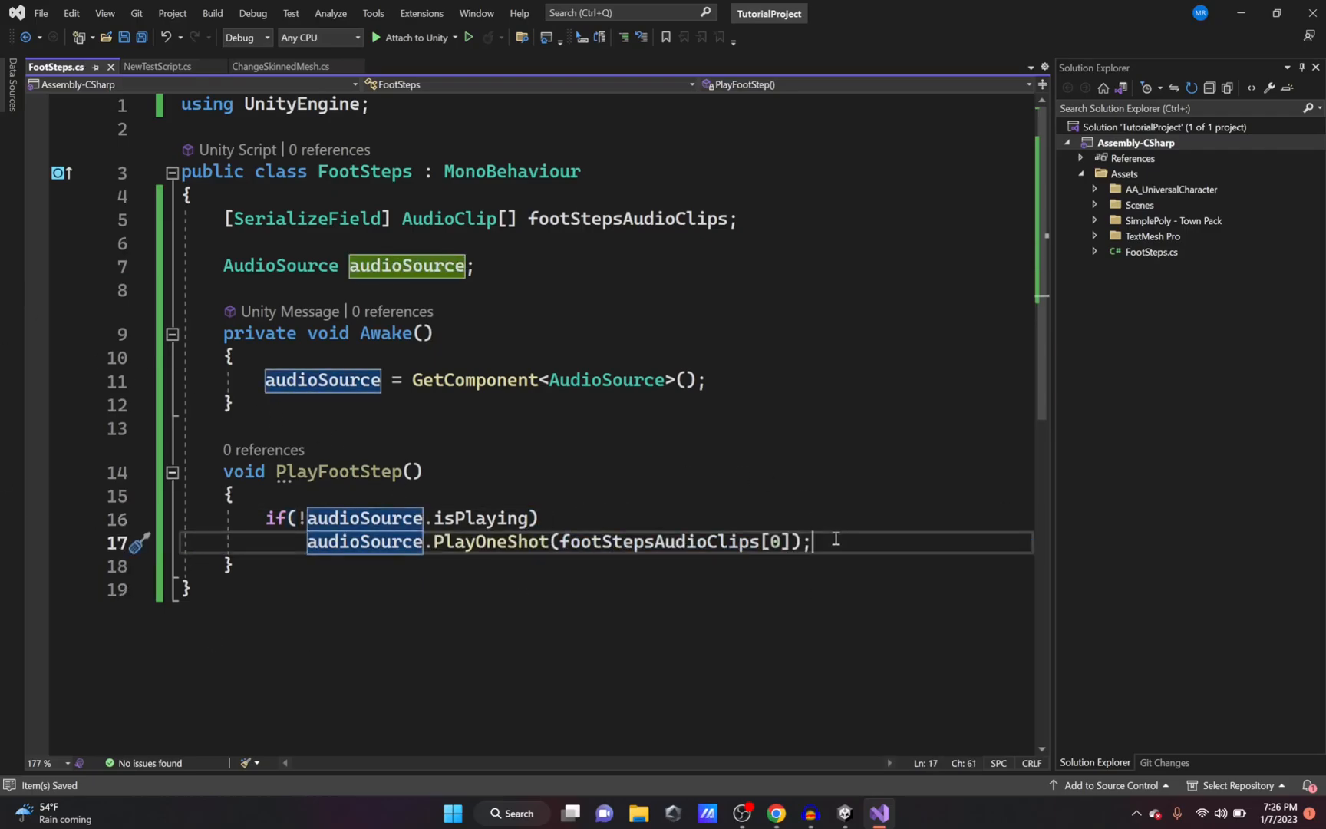
{"action": "key", "text": "Return"}
{"action": "key", "text": "Return"}
{"action": "type", "text": "f"}
{"action": "key", "text": "BackSpace"}
{"action": "type", "text": "if (audioSource.is"}
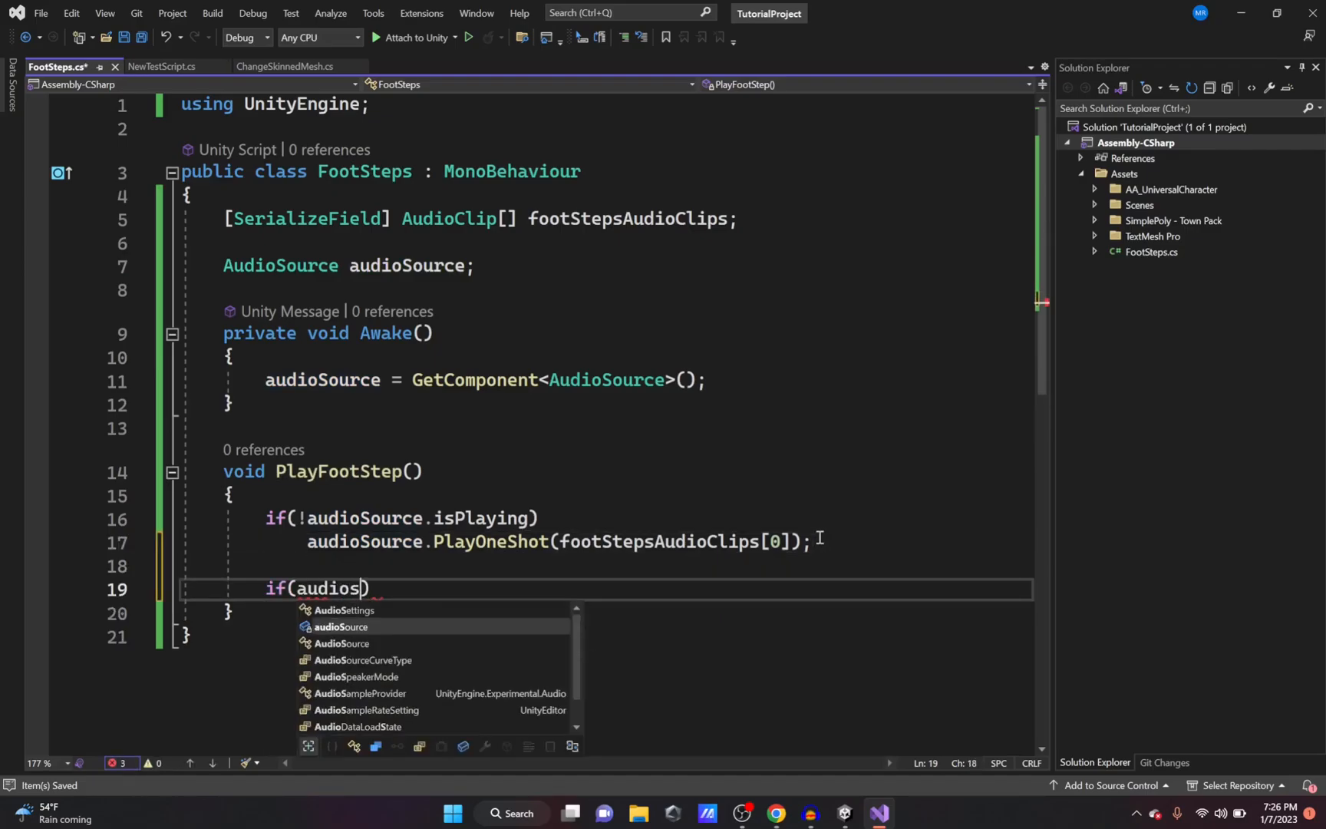
{"action": "type", "text": "Playing) { }"}
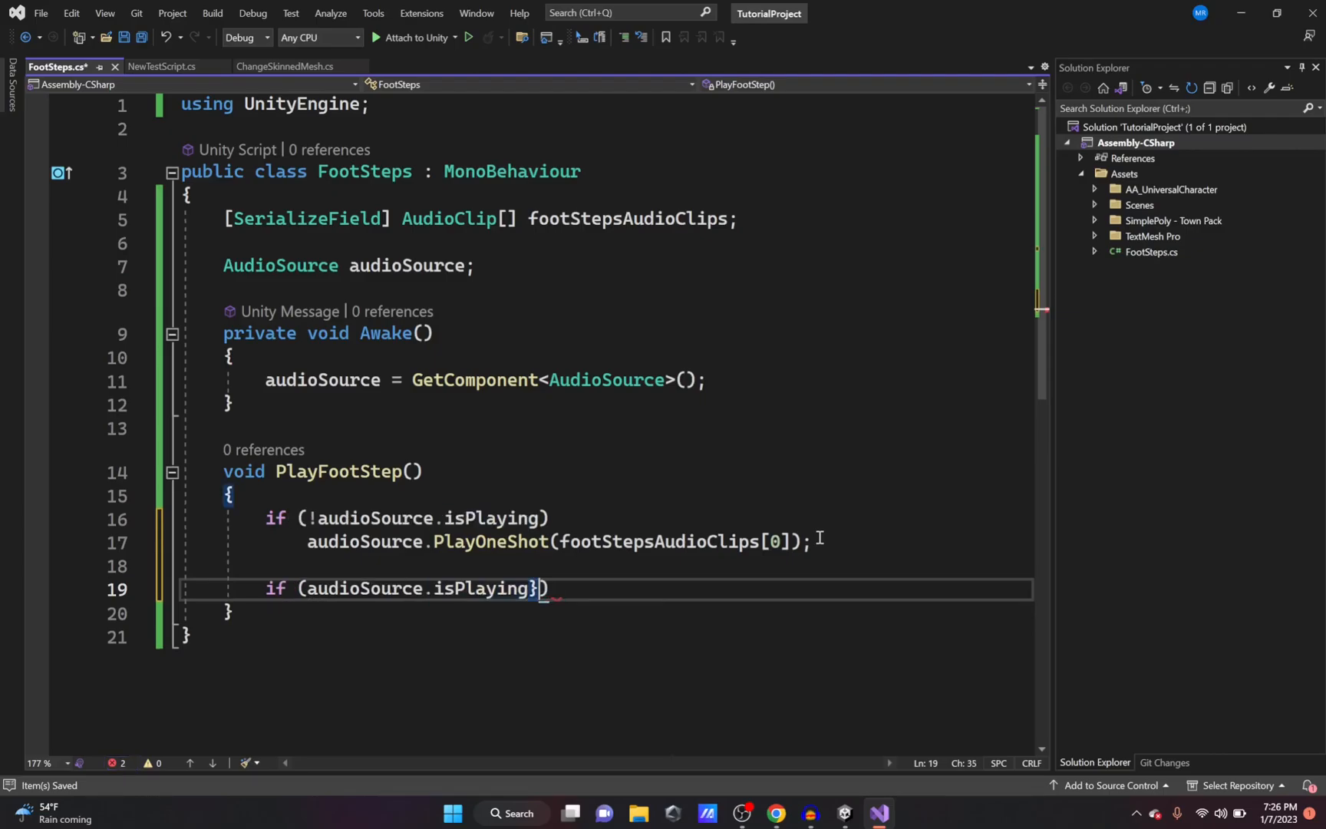
{"action": "key", "text": "BackSpace"}
{"action": "type", "text": ") {"}
{"action": "key", "text": "Left"}
{"action": "key", "text": "Left"}
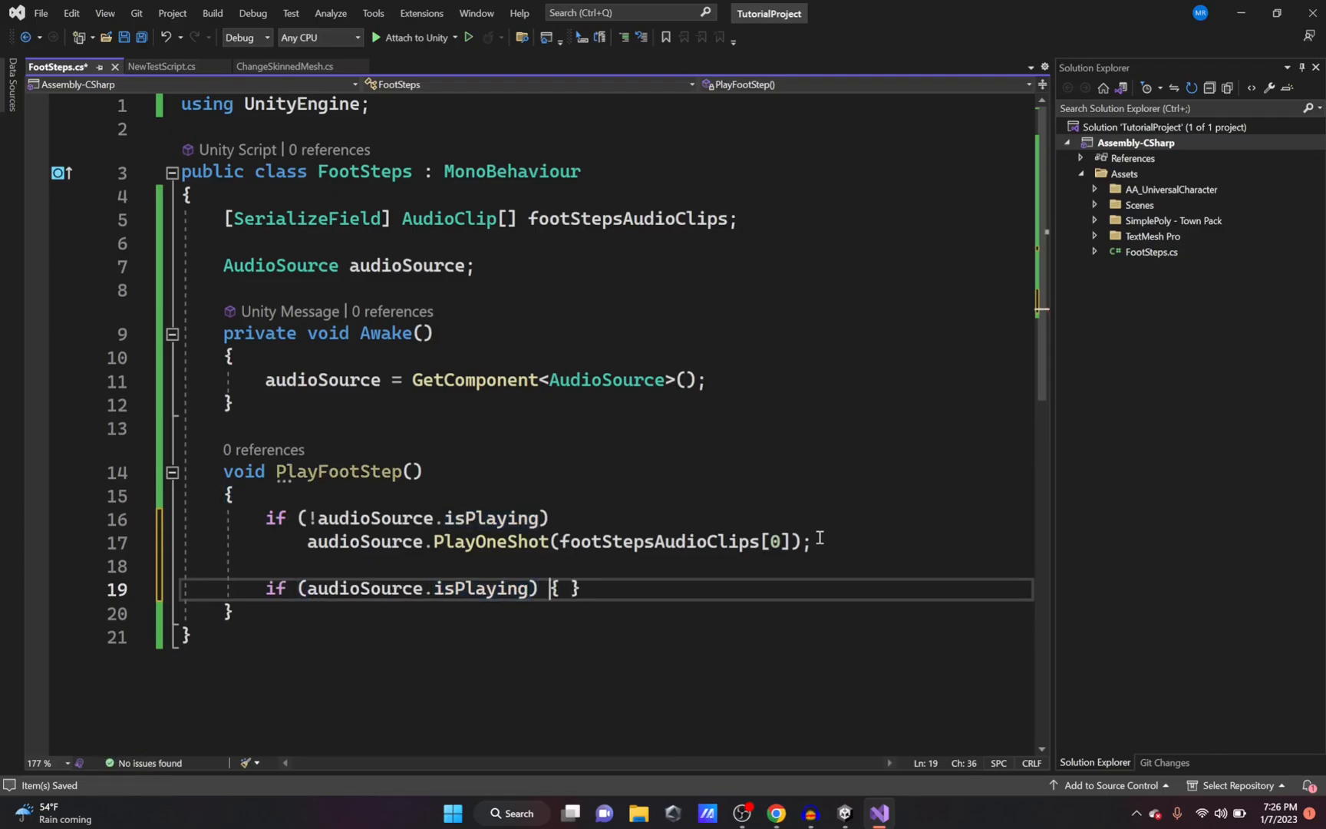
Expand the second if statement's braces onto separate lines and enter the placeholder text hdjdjshhsau in its body
{"action": "key", "text": "Return"}
{"action": "key", "text": "Right"}
{"action": "key", "text": "Right"}
{"action": "key", "text": "Return"}
{"action": "key", "text": "Up"}
{"action": "key", "text": "Right"}
{"action": "key", "text": "Return"}
{"action": "type", "text": "hdjdjshhsau"}
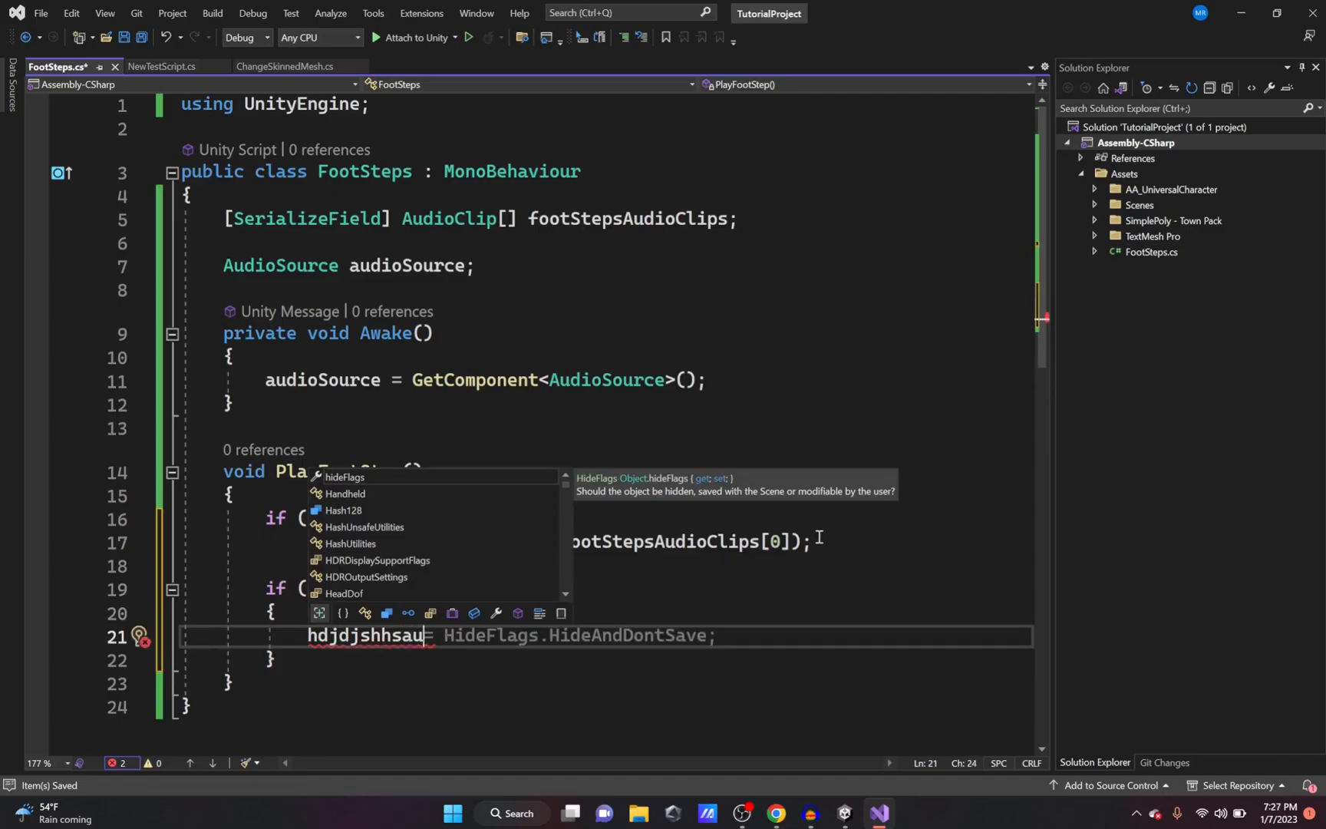
Delete the whole second if (audioSource.isPlaying) block from PlayFootStep
{"action": "key", "text": "Home"}
{"action": "left_click_drag", "start_coordinate": [266, 588], "coordinate": [551, 589]}
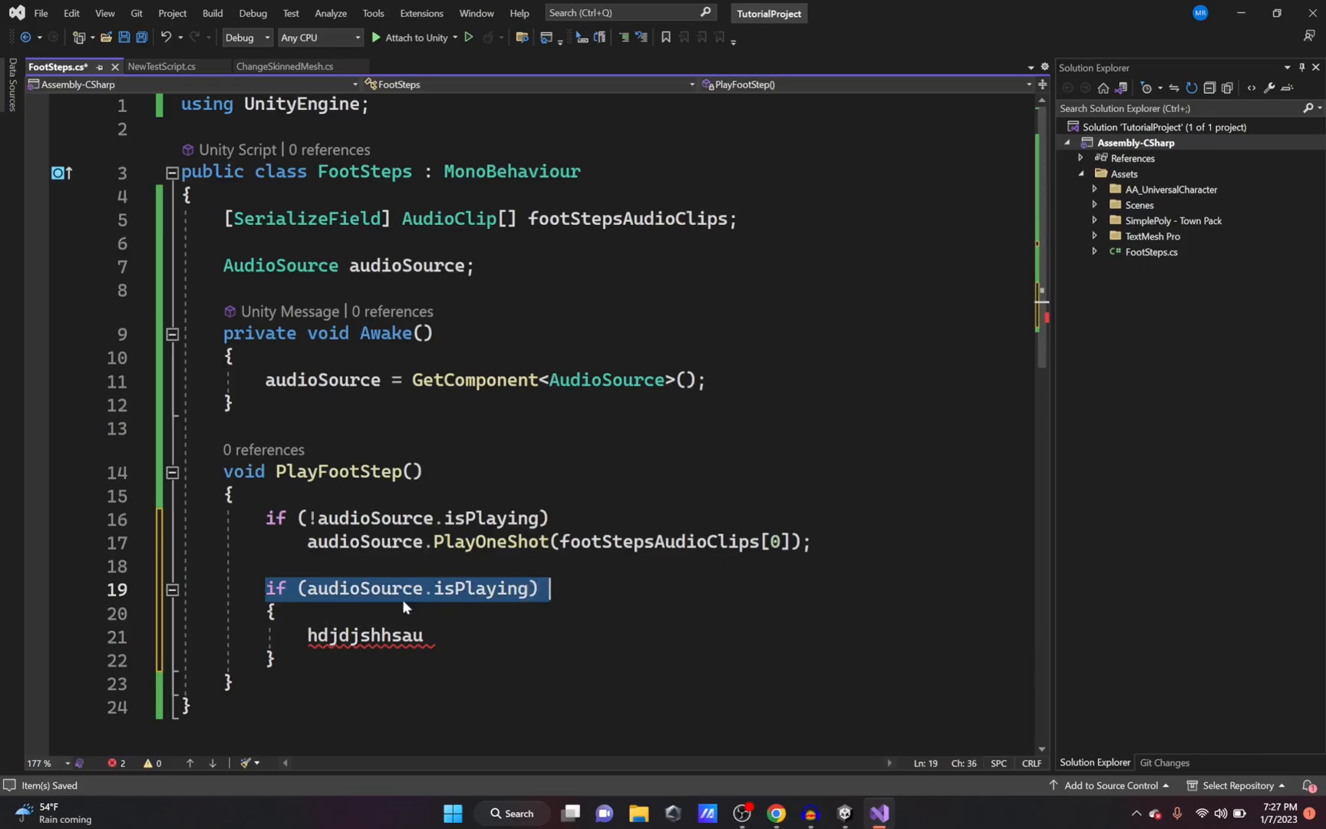
{"action": "left_click", "coordinate": [275, 660]}
{"action": "key", "text": "shift+Up"}
{"action": "key", "text": "shift+Up"}
{"action": "key", "text": "shift+Up"}
{"action": "key", "text": "shift+Up"}
{"action": "key", "text": "shift+Up"}
{"action": "key", "text": "shift+End"}
{"action": "key", "text": "Delete"}
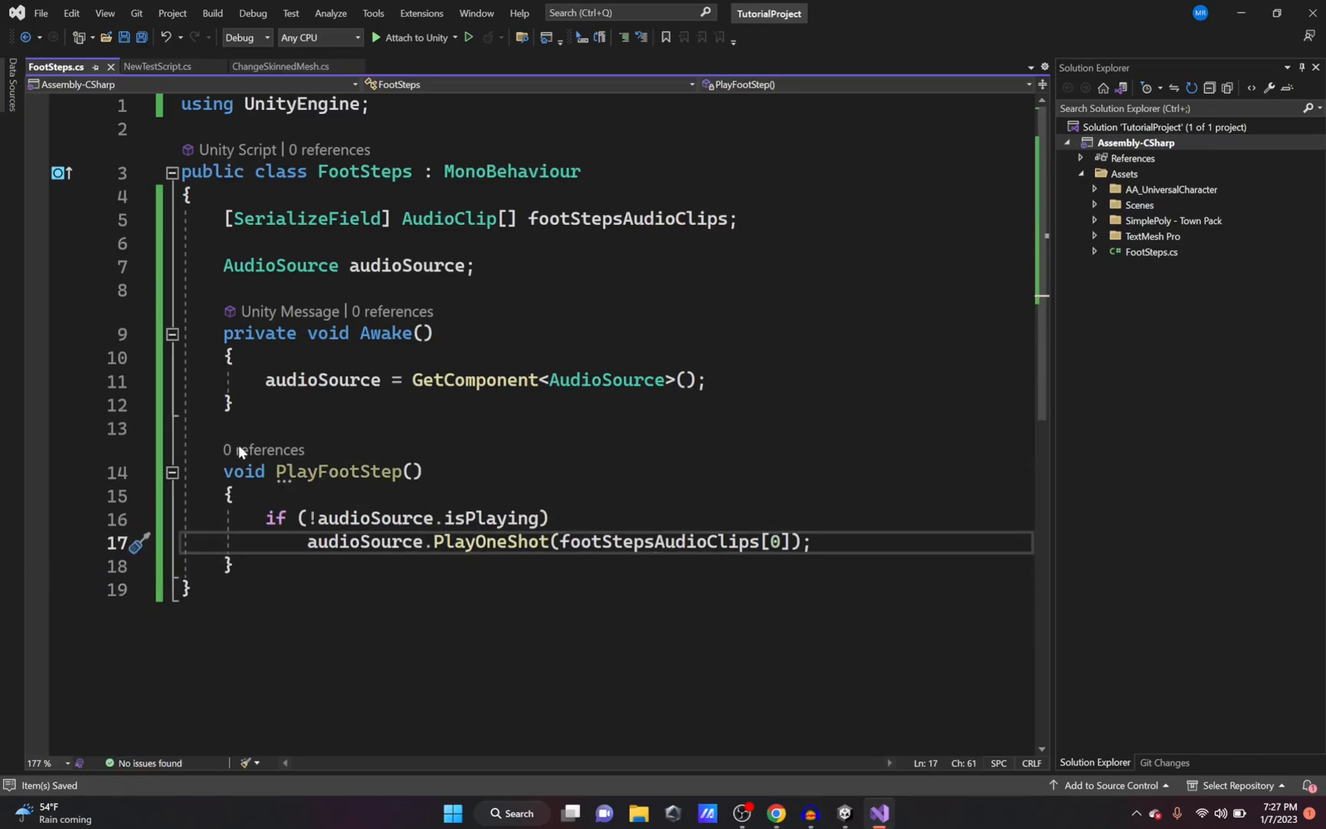
Switch to Unity and show the Director object's IntroTimeline in the Timeline window
{"action": "key", "text": "alt+Tab"}
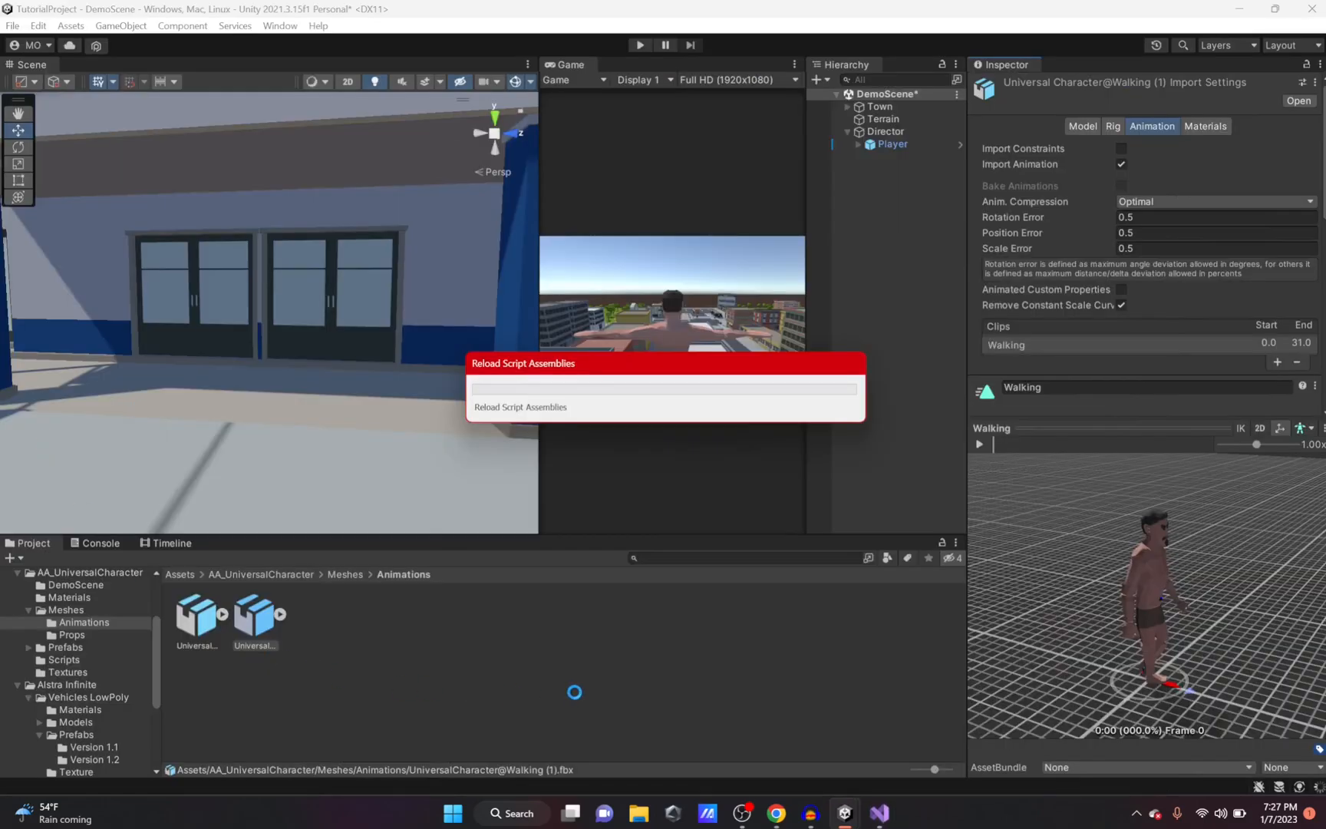
{"action": "left_click", "coordinate": [887, 147]}
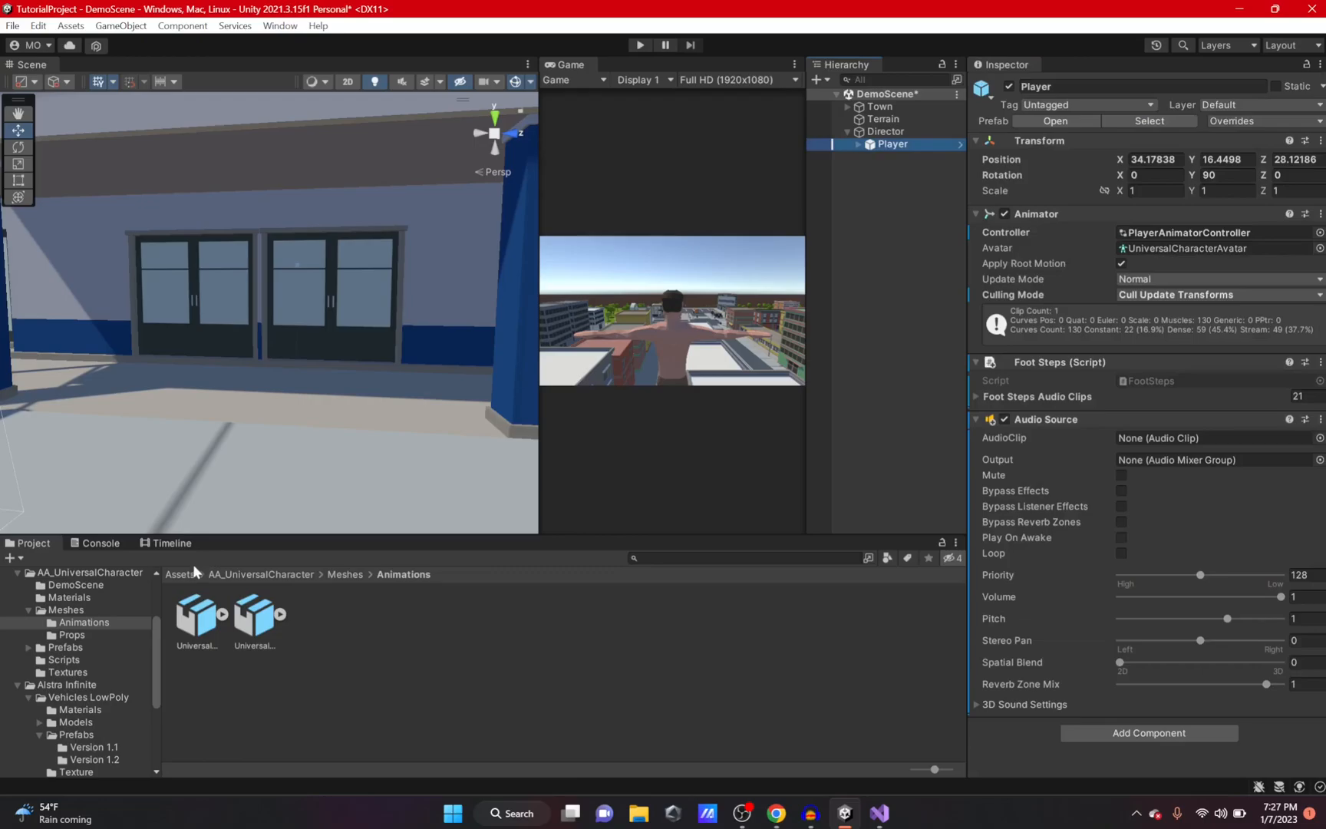
{"action": "left_click", "coordinate": [171, 544]}
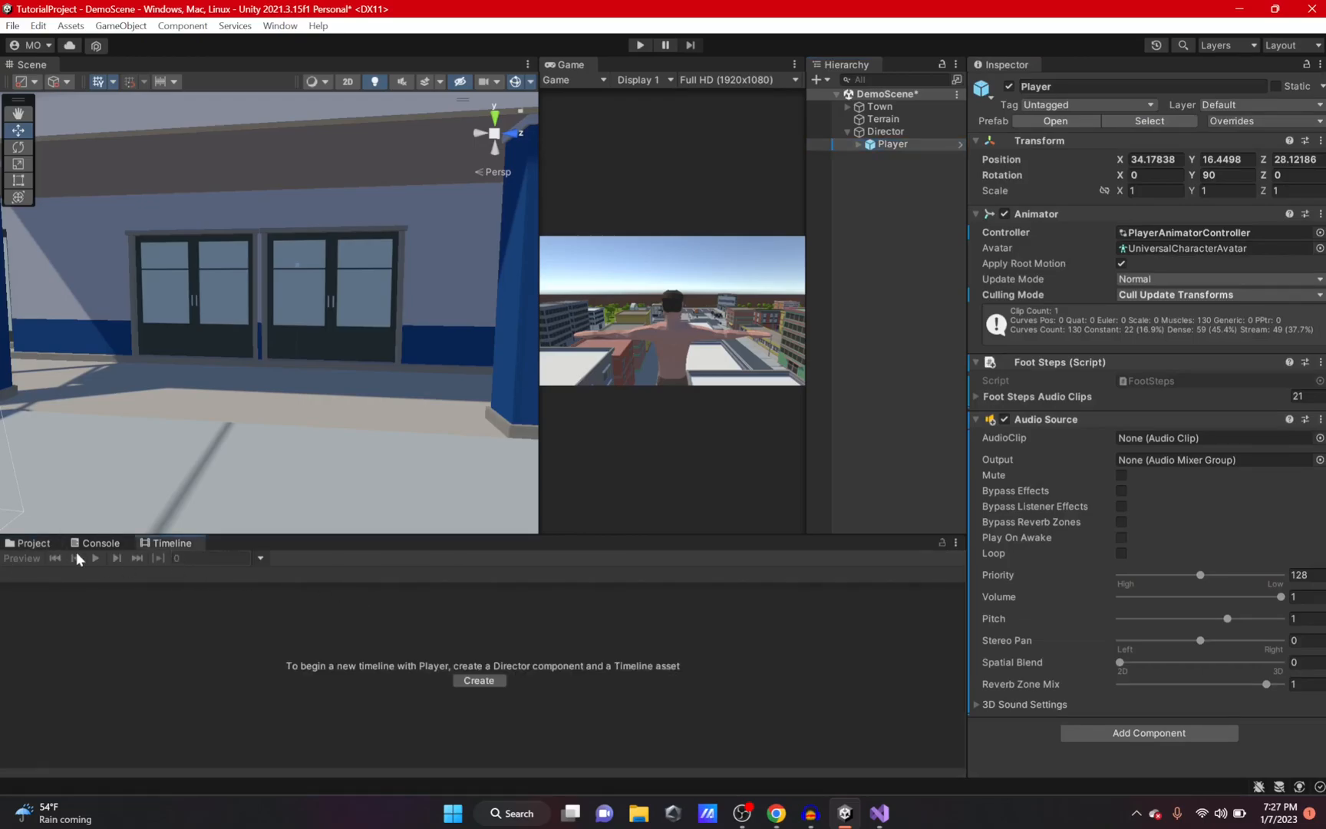
{"action": "left_click", "coordinate": [891, 133]}
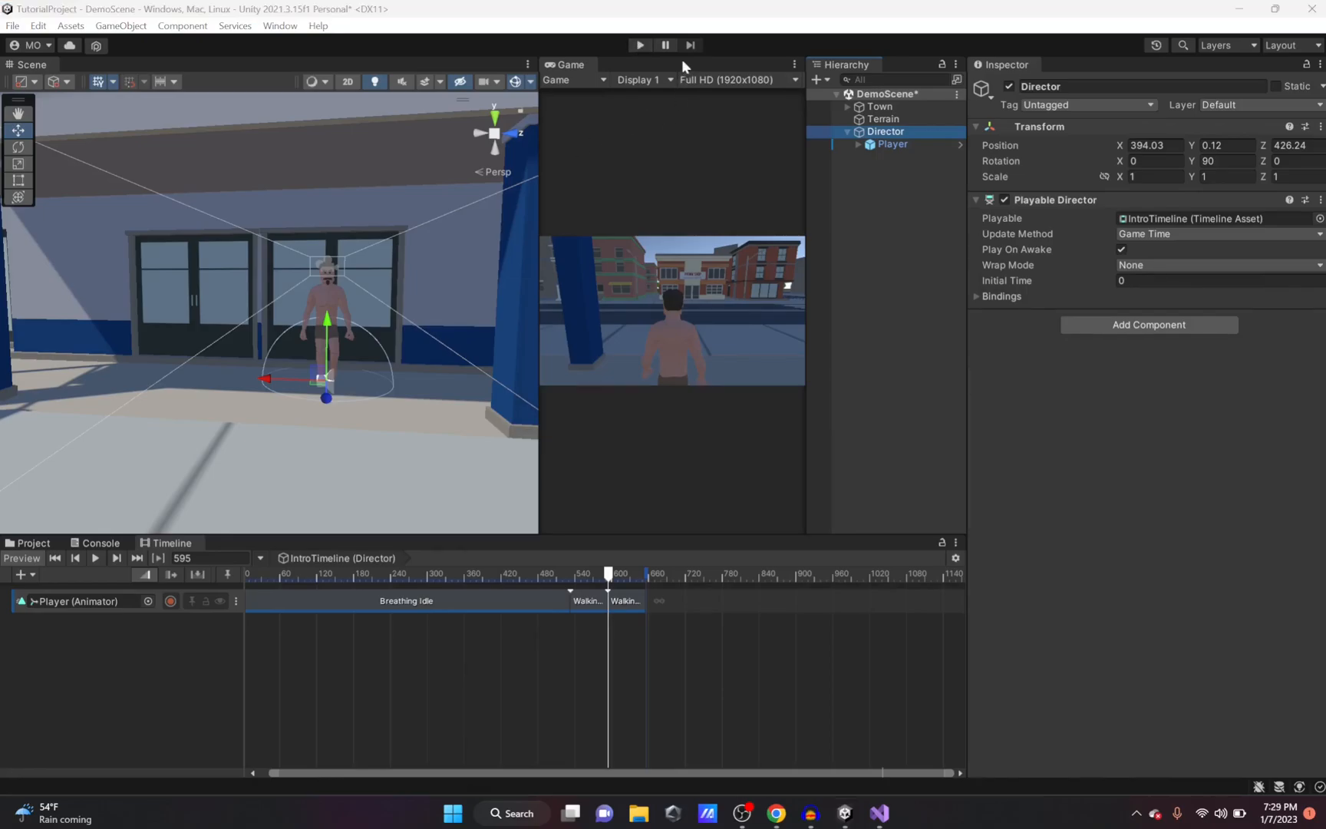
Run the scene in play mode to test the cutscene's walking footsteps, and stop it
{"action": "left_click", "coordinate": [640, 45]}
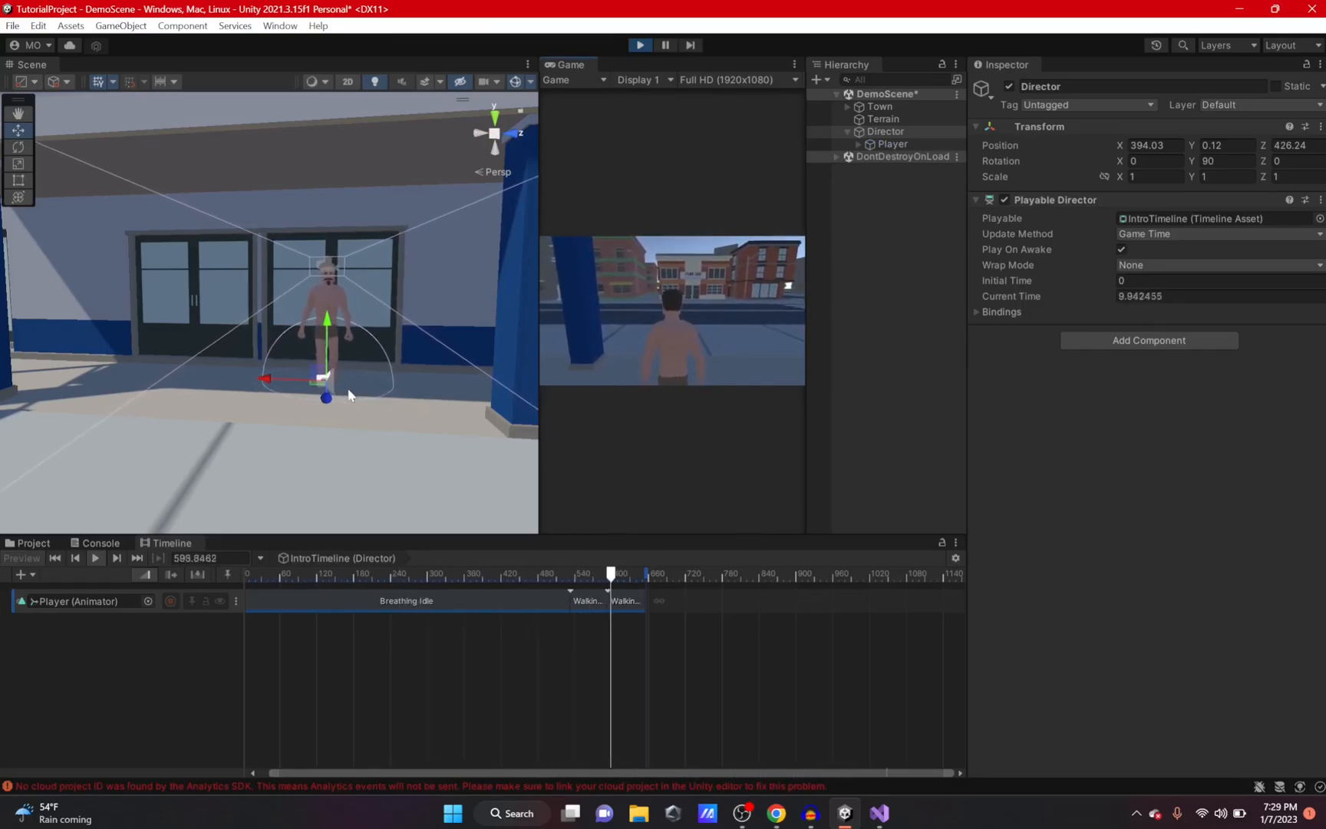
{"action": "left_click", "coordinate": [643, 42]}
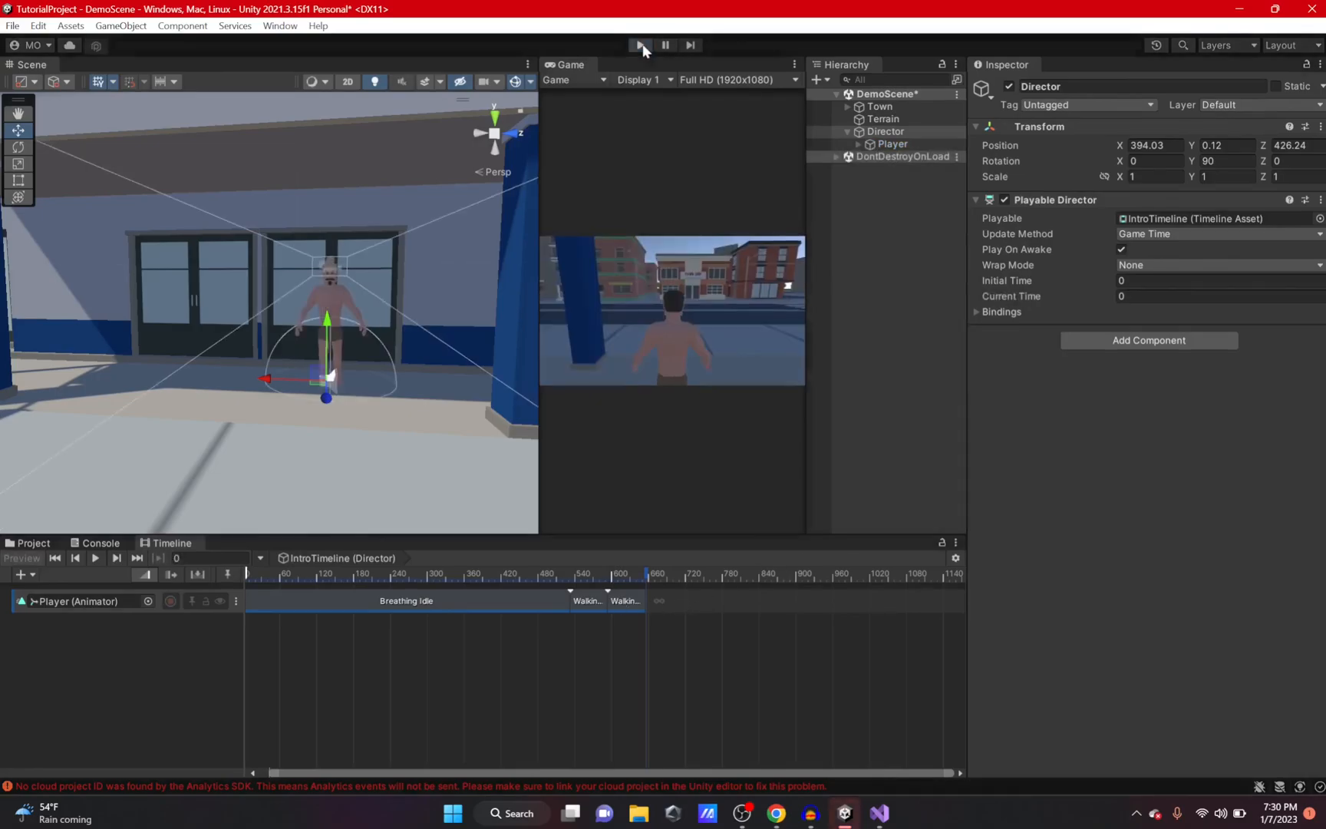
{"action": "left_click", "coordinate": [643, 44]}
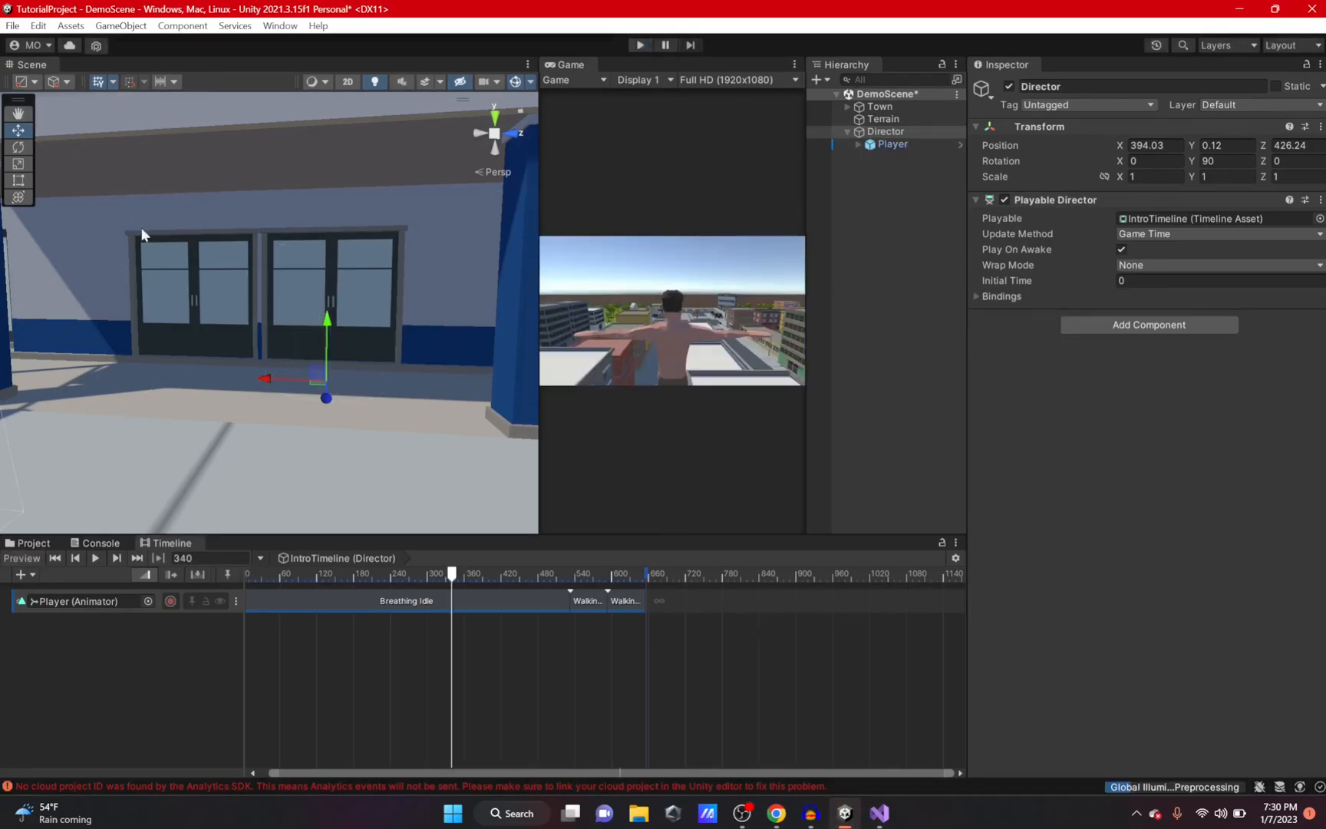
Move the playhead to frame 8 and add a second animation track to IntroTimeline bound to Player
{"action": "left_click", "coordinate": [260, 571]}
{"action": "left_click", "coordinate": [251, 573]}
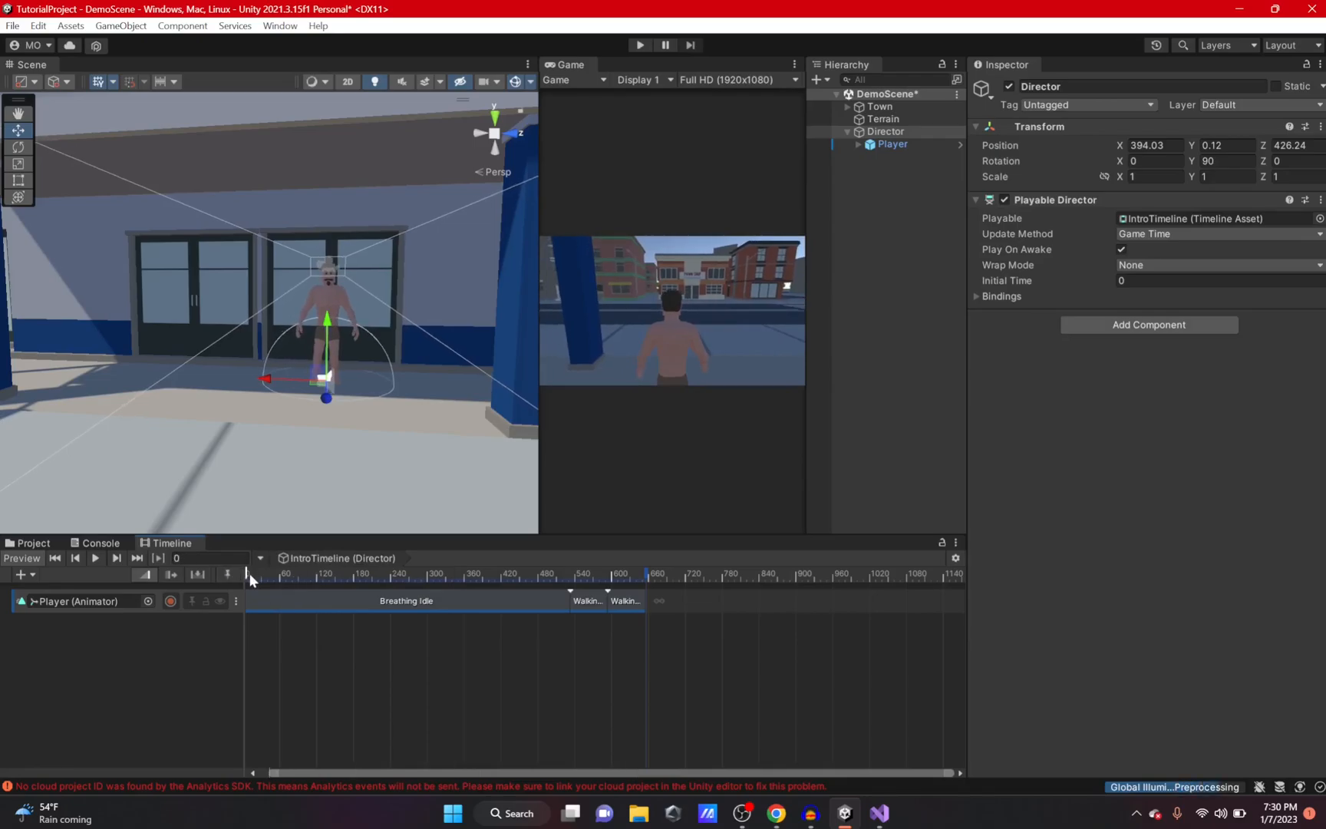
{"action": "left_click", "coordinate": [249, 574]}
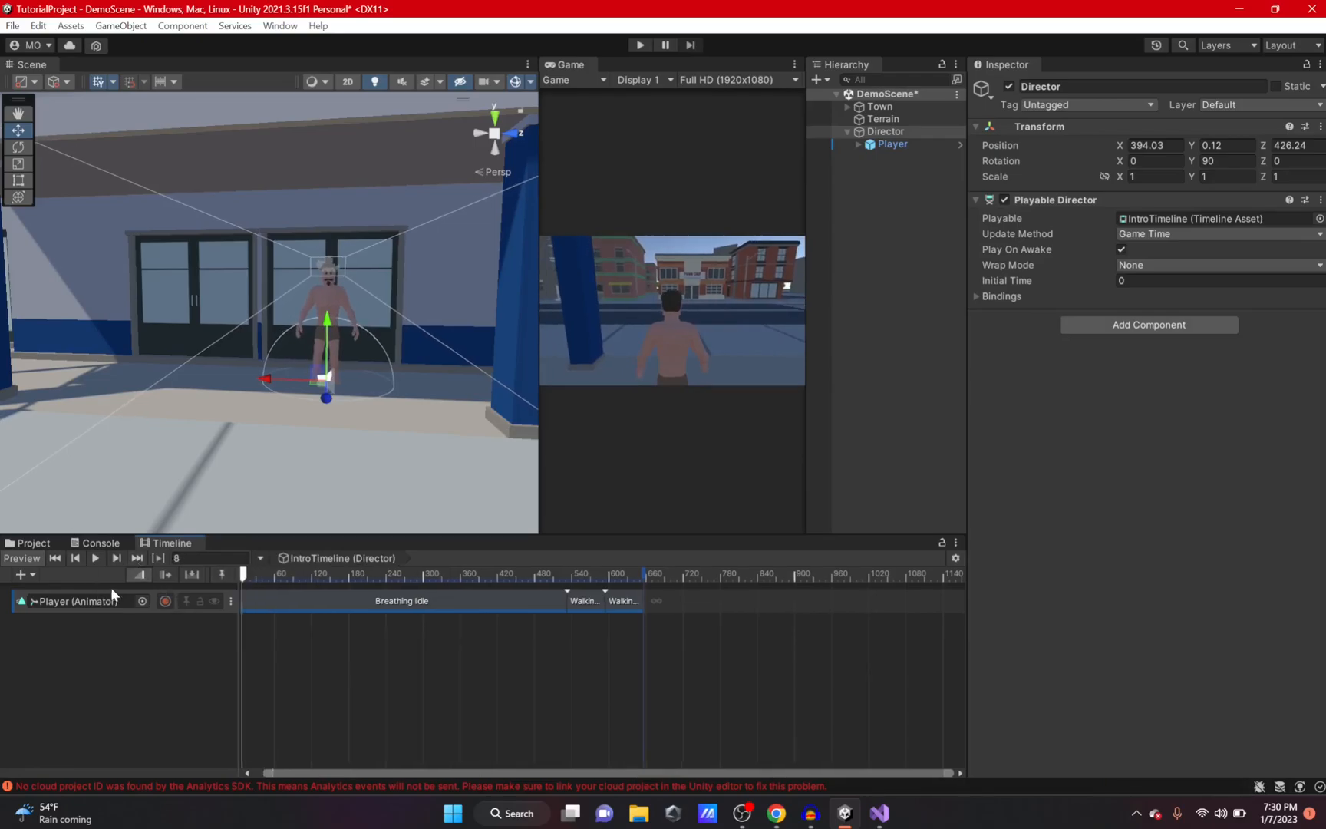
{"action": "left_click", "coordinate": [30, 577]}
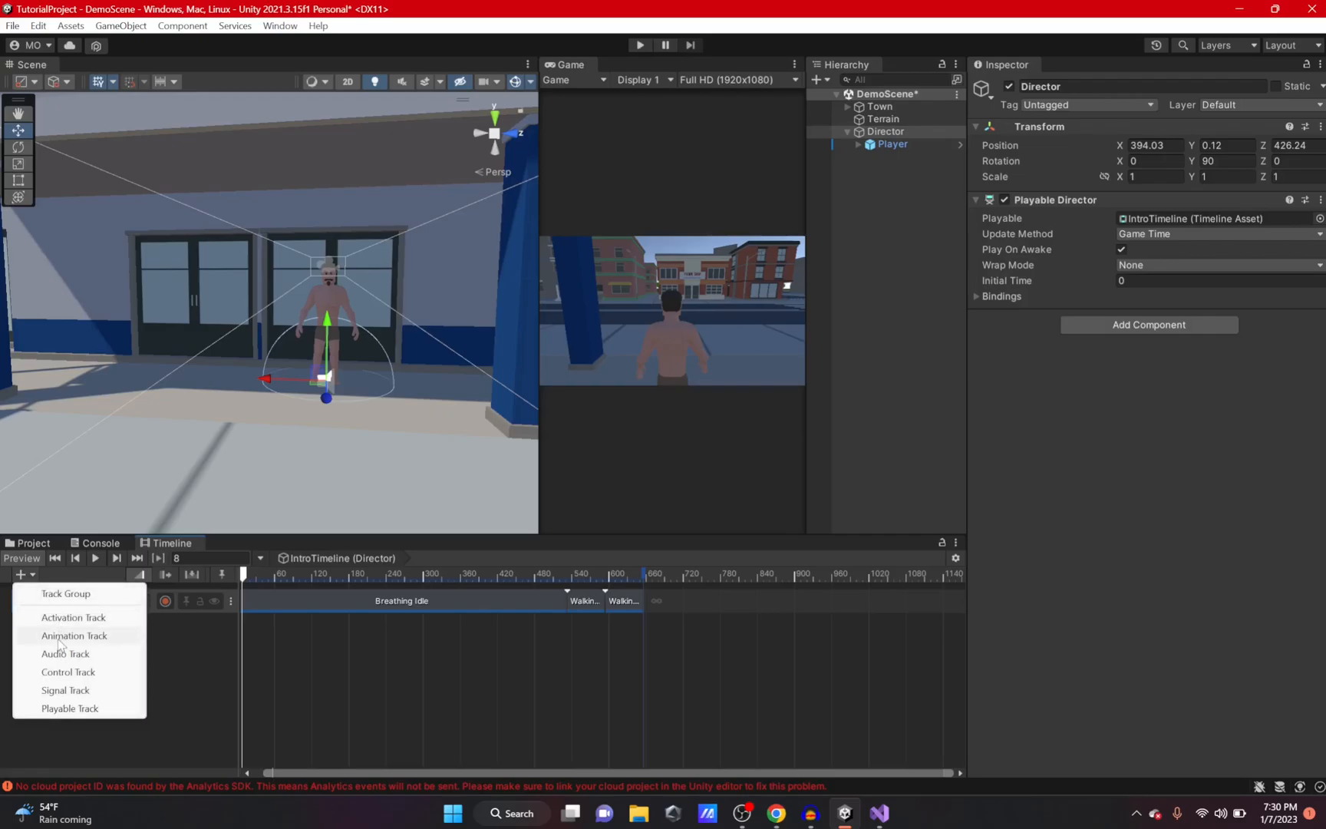
{"action": "left_click", "coordinate": [57, 636]}
{"action": "left_click_drag", "start_coordinate": [889, 145], "coordinate": [113, 631]}
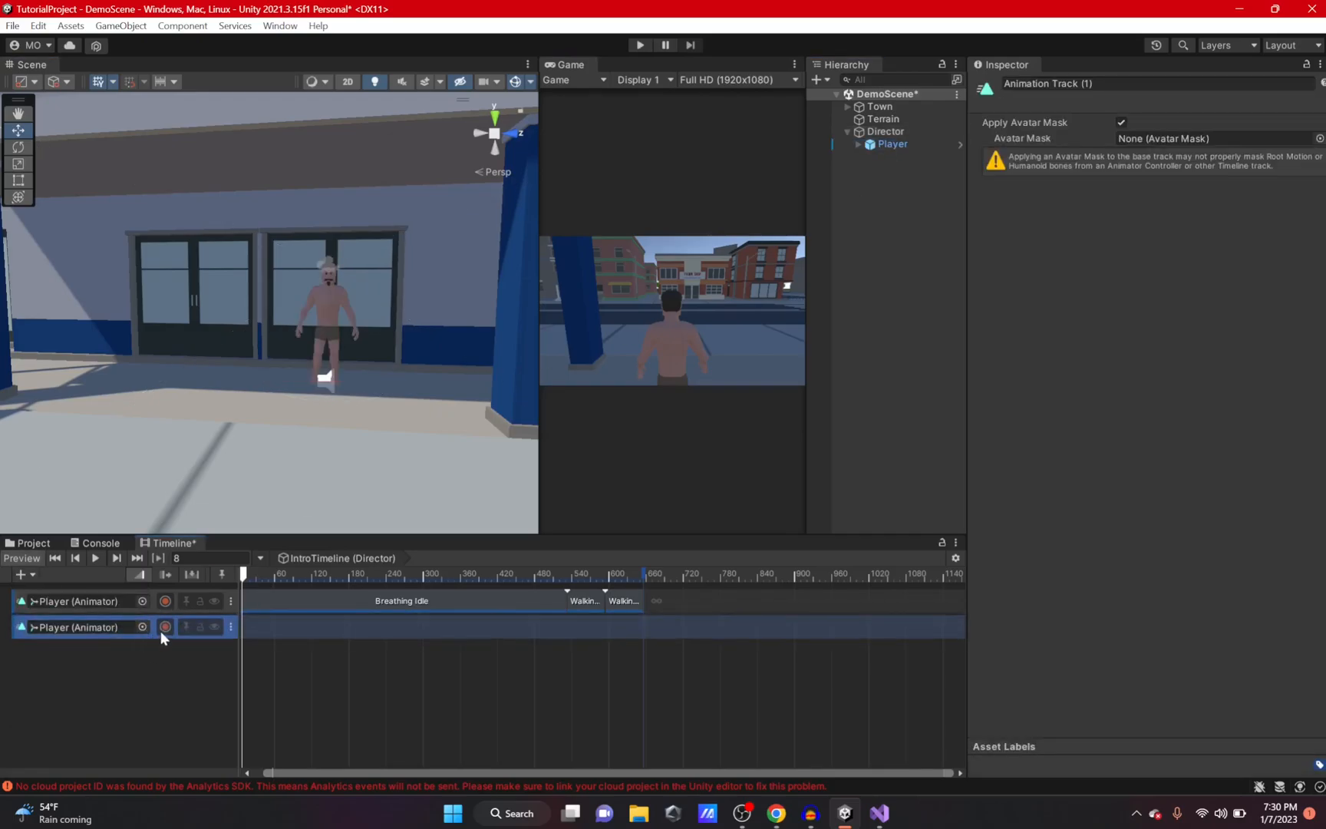
Try the Seconds and Timecode units for the timeline ruler, and set it back to Frames
{"action": "left_click", "coordinate": [956, 558]}
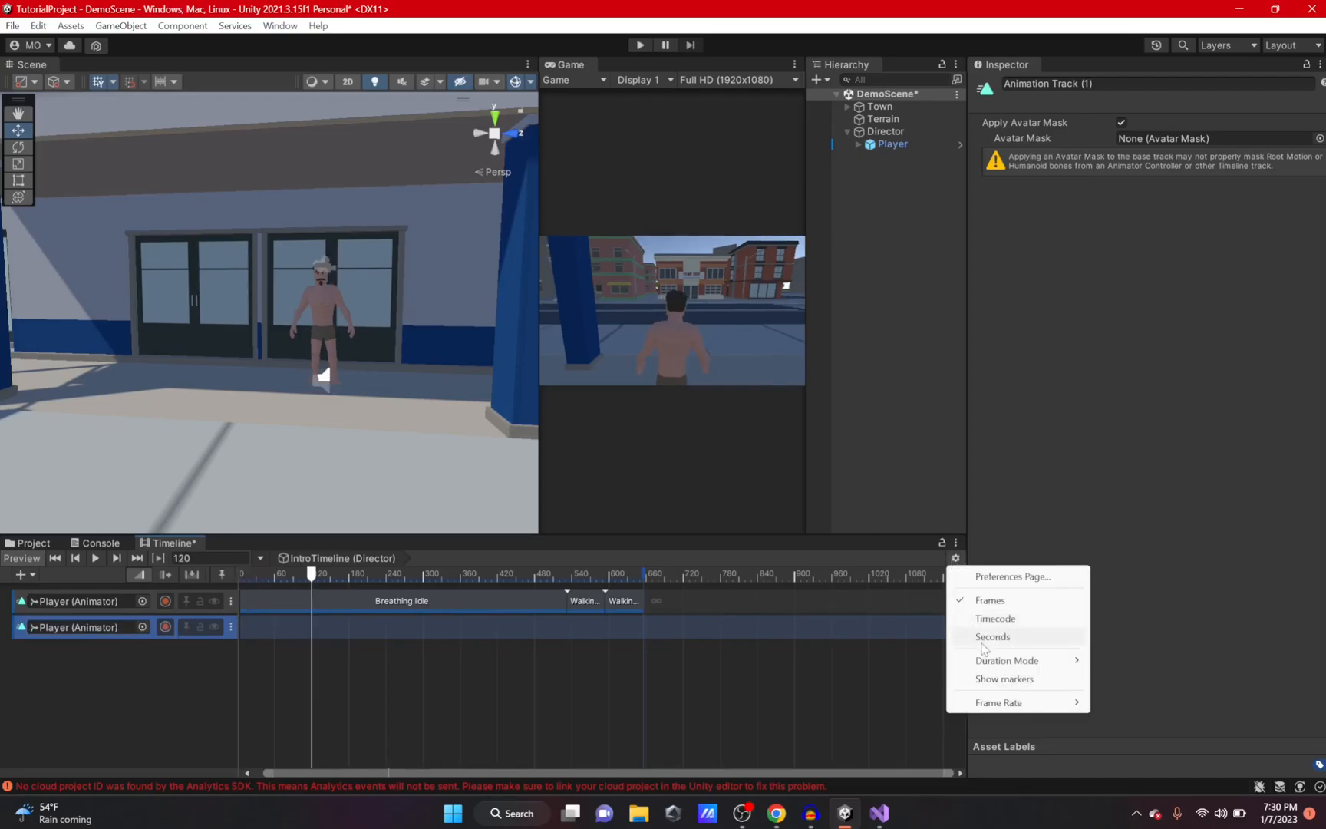
{"action": "left_click", "coordinate": [982, 637]}
{"action": "left_click", "coordinate": [955, 558]}
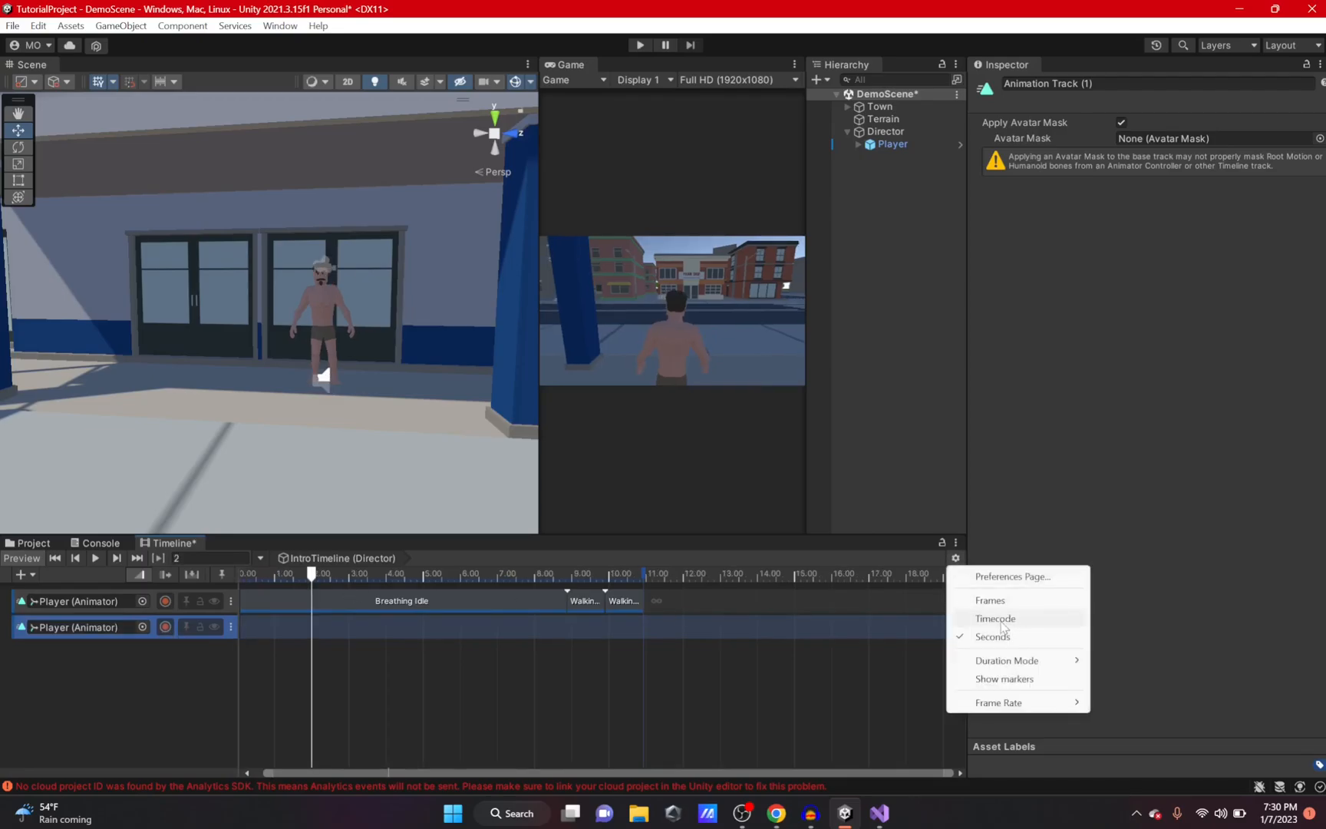
{"action": "left_click", "coordinate": [995, 619]}
{"action": "left_click", "coordinate": [956, 559]}
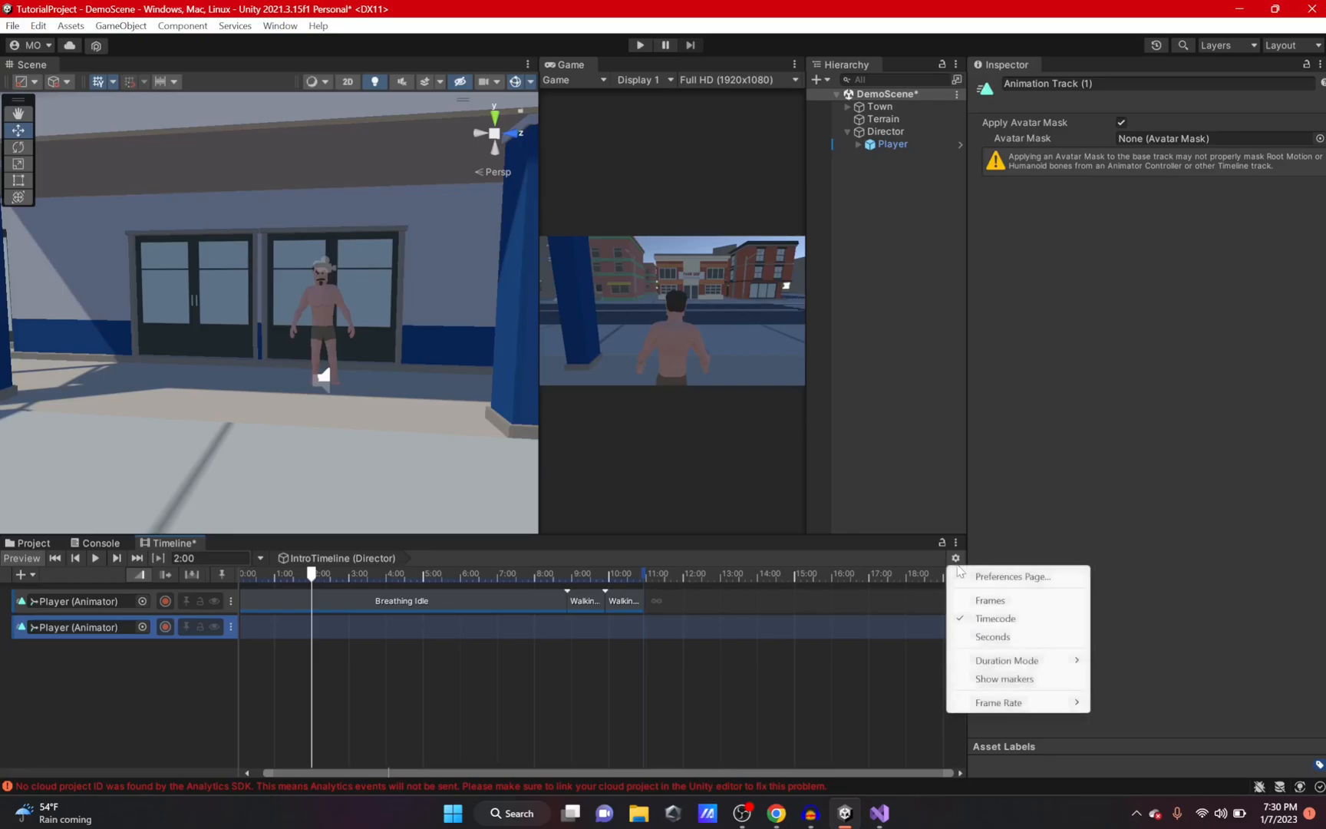
{"action": "left_click", "coordinate": [990, 600]}
Turn on recording for the second Player track and key Player's position at frame 532, where the first walking clip begins
{"action": "mouse_move", "coordinate": [311, 574]}
{"action": "left_mouse_down"}
{"action": "mouse_move", "coordinate": [266, 576]}
{"action": "mouse_move", "coordinate": [314, 582]}
{"action": "left_mouse_up"}
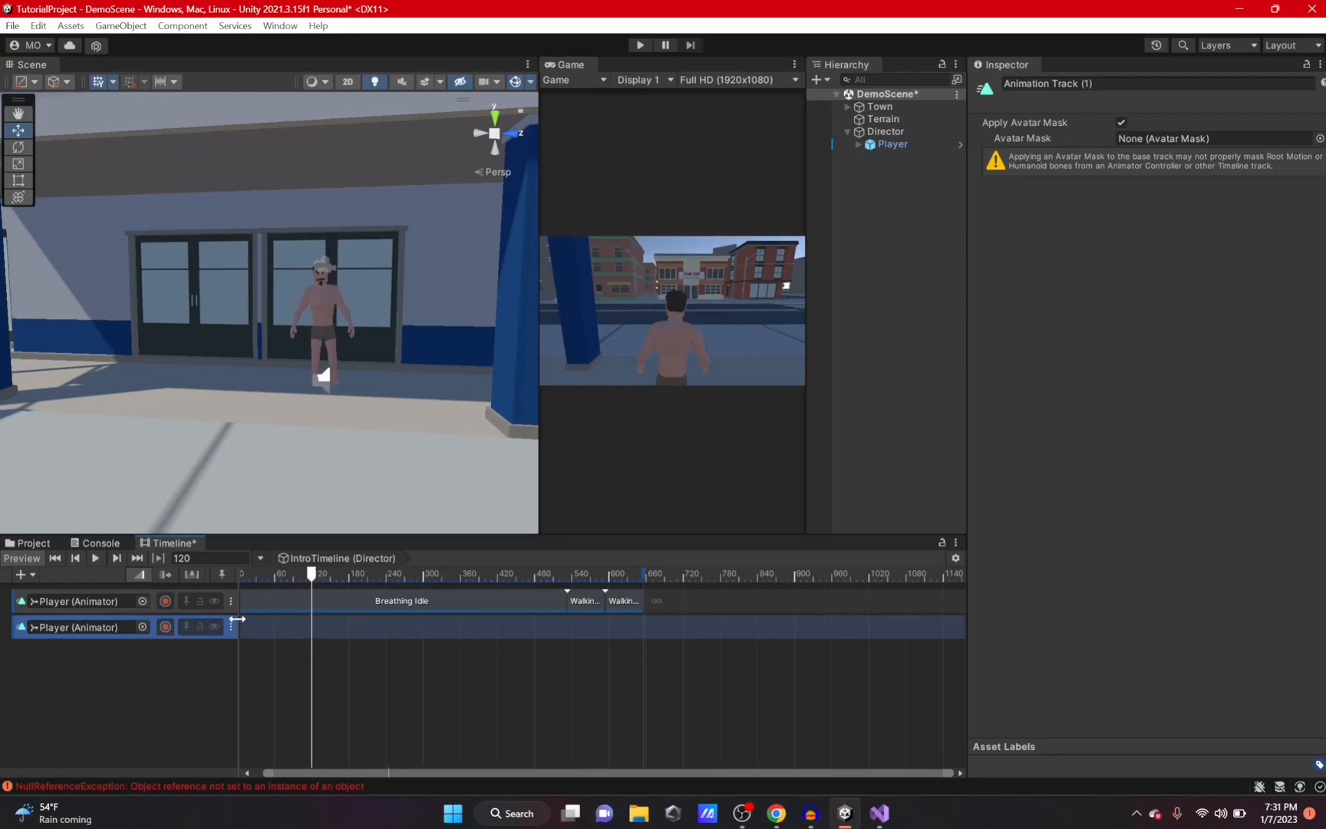
{"action": "left_click_drag", "start_coordinate": [314, 582], "coordinate": [334, 585]}
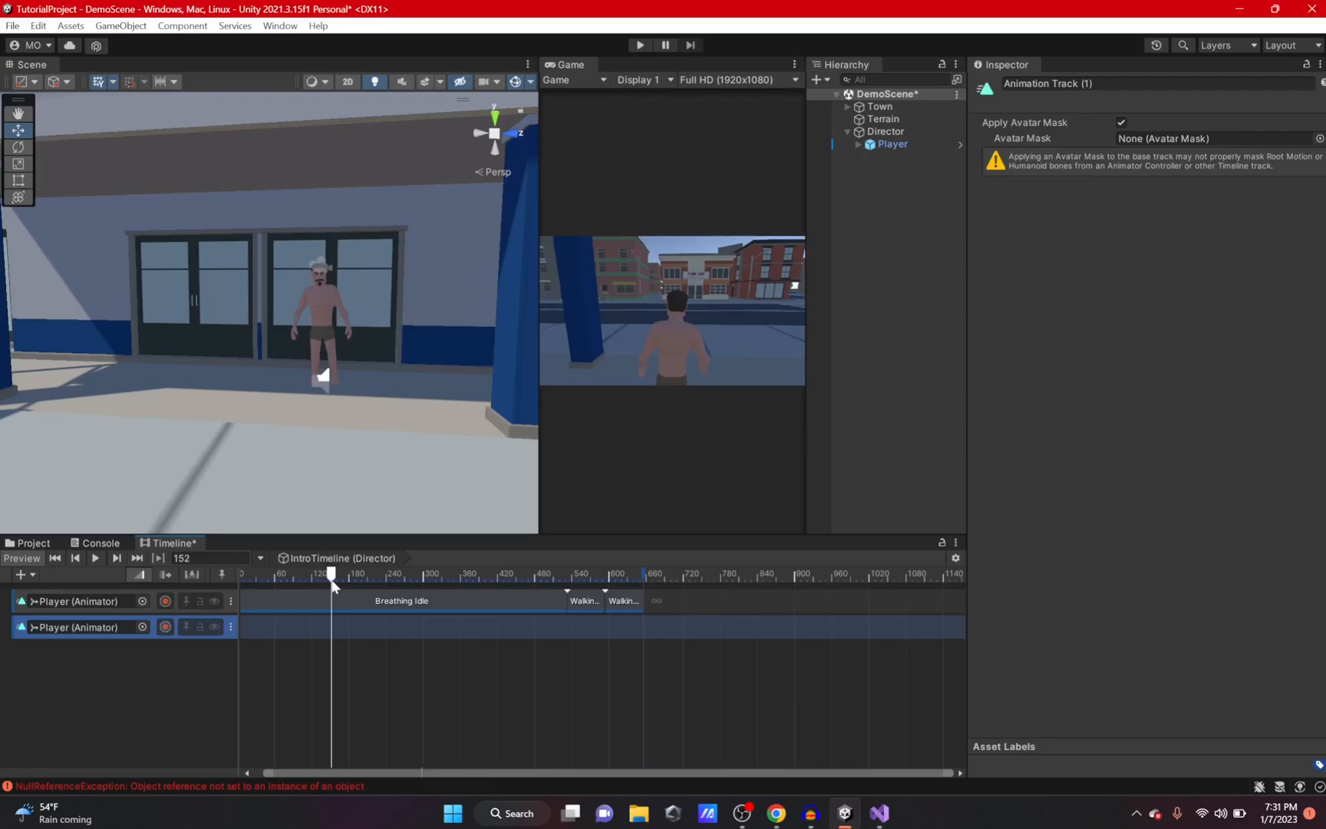
{"action": "left_click", "coordinate": [165, 627]}
{"action": "left_click", "coordinate": [891, 145]}
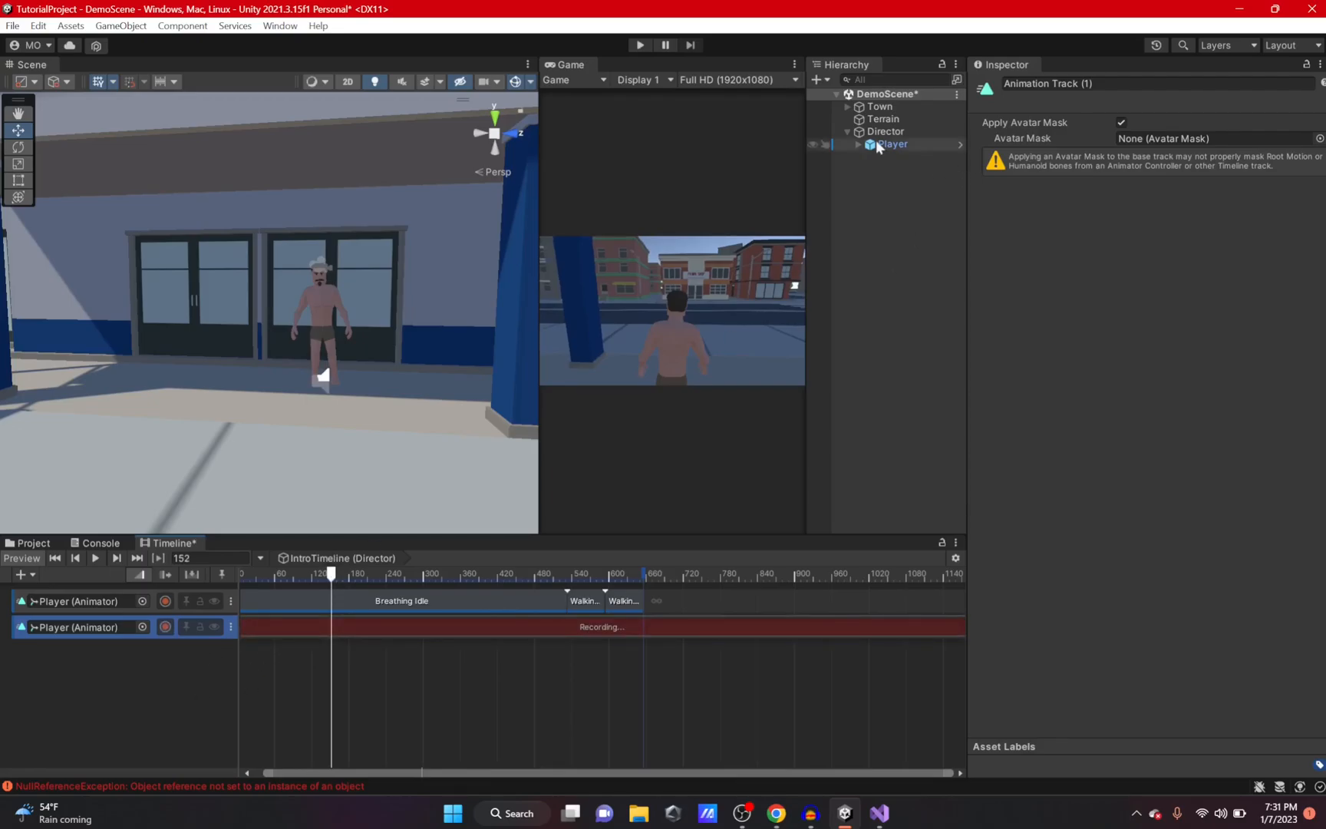
{"action": "left_click", "coordinate": [1261, 162]}
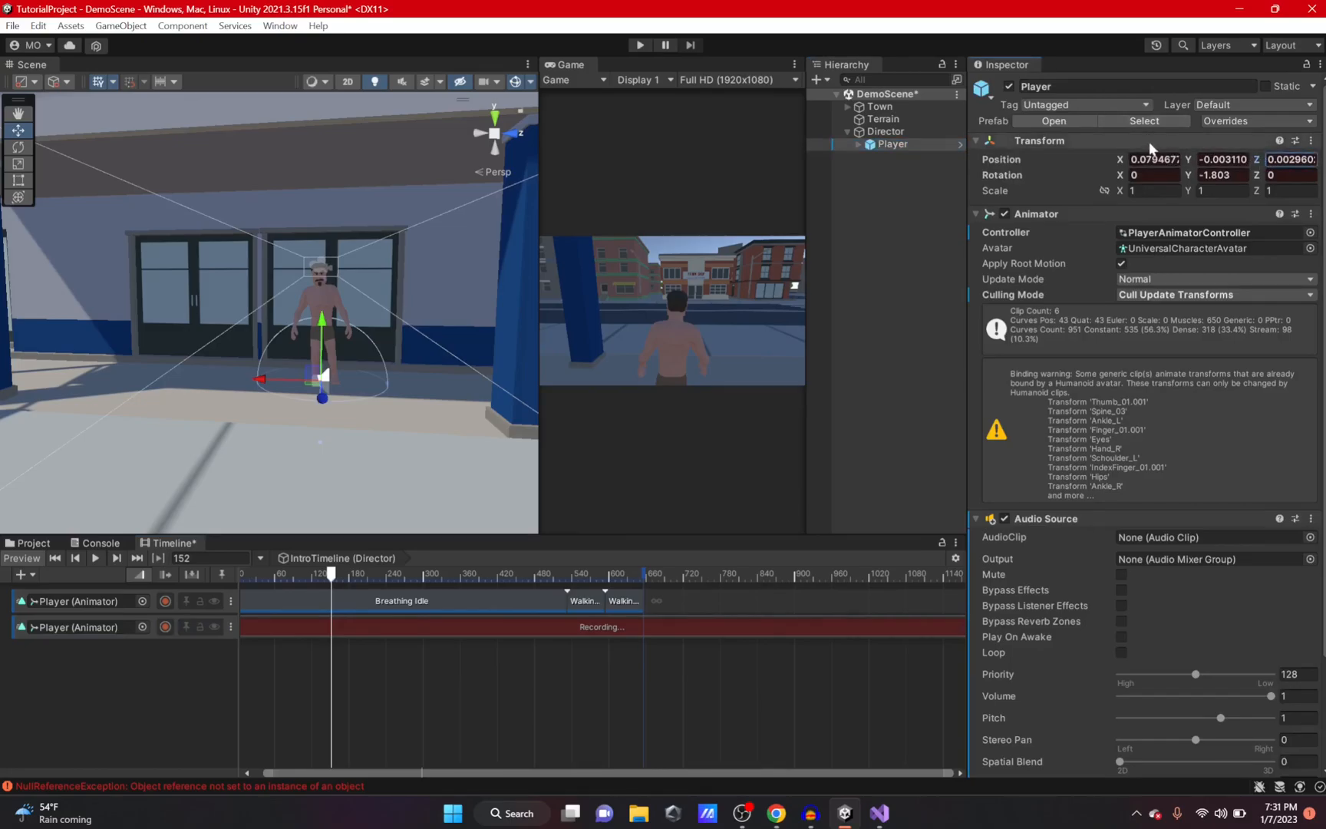
{"action": "left_click_drag", "start_coordinate": [1120, 161], "coordinate": [1119, 162]}
{"action": "left_click_drag", "start_coordinate": [331, 577], "coordinate": [569, 568]}
{"action": "key", "text": "ctrl+z"}
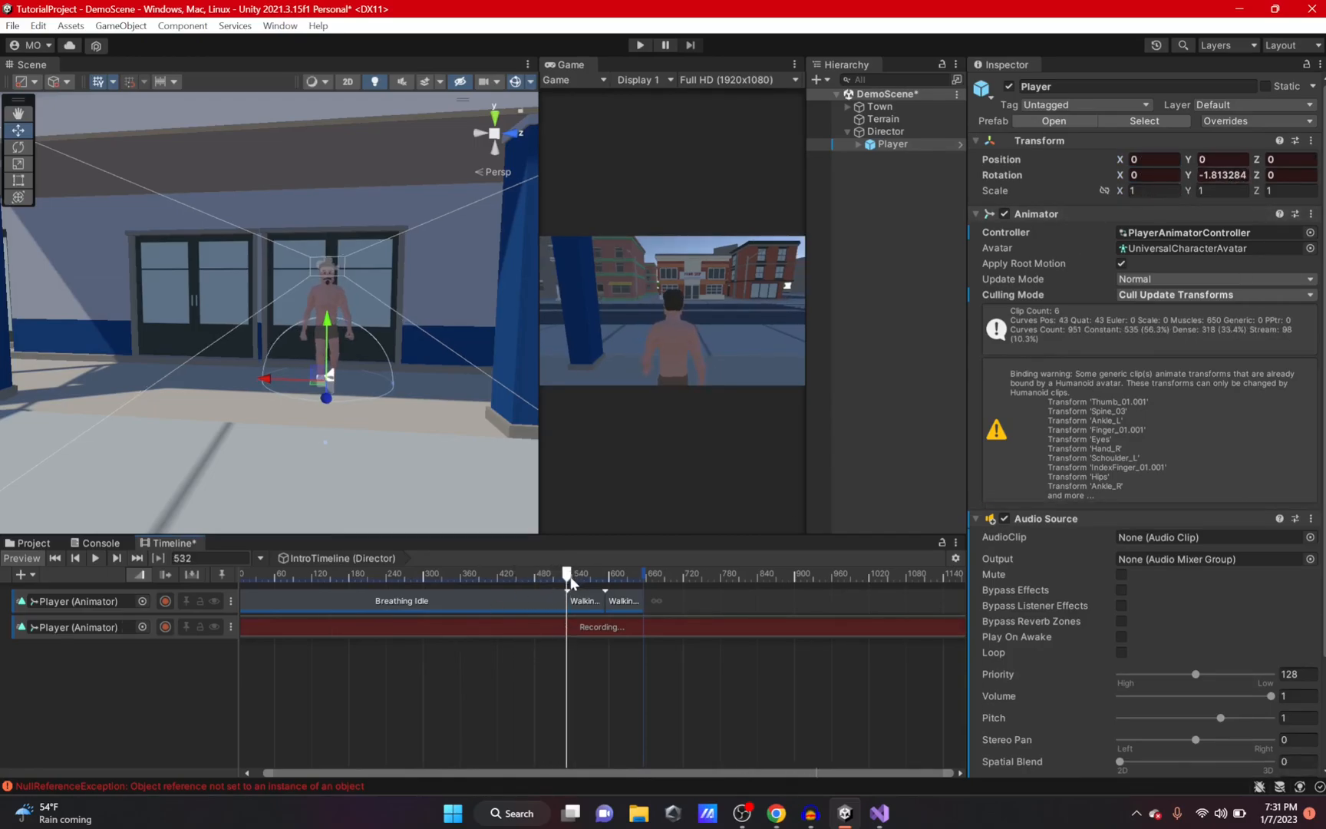
{"action": "key", "text": "ctrl+y"}
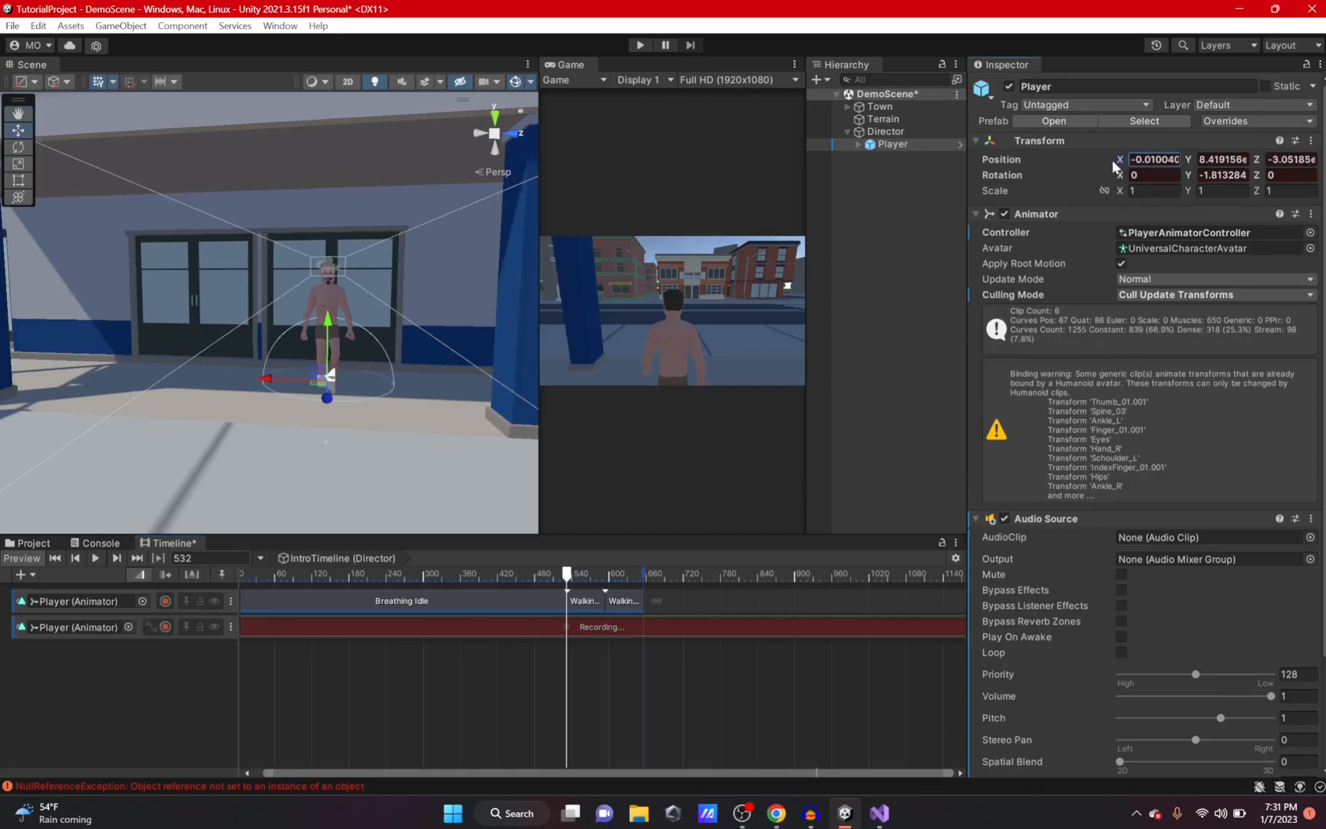
Record Player moved forward to Z 3.488 at frame 656, stop recording, and scrub through the timeline to check the walk
{"action": "left_click_drag", "start_coordinate": [566, 575], "coordinate": [645, 575]}
{"action": "scroll", "coordinate": [293, 422], "scroll_direction": "down", "scroll_amount": 5}
{"action": "scroll", "coordinate": [293, 422], "scroll_direction": "up", "scroll_amount": 5}
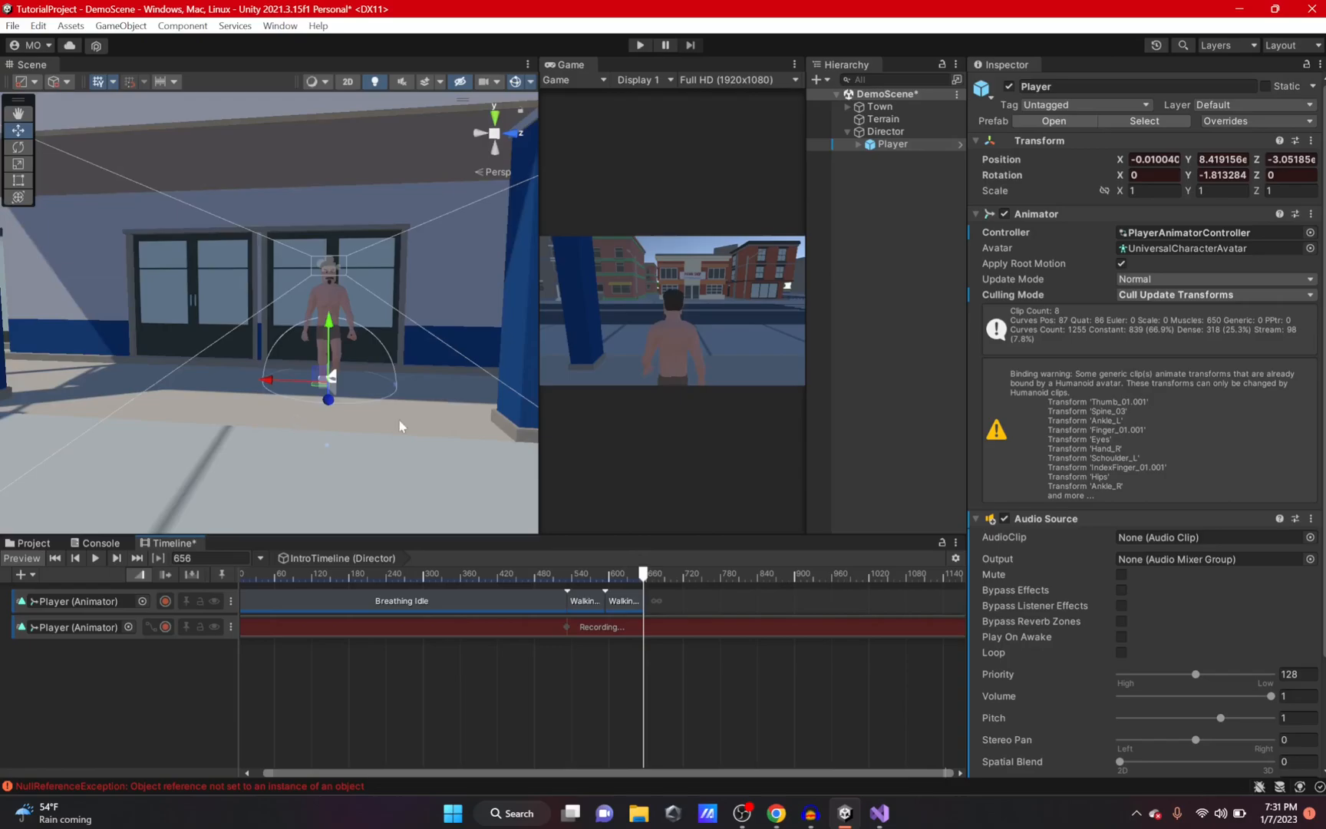
{"action": "left_click_drag", "start_coordinate": [332, 406], "coordinate": [317, 571]}
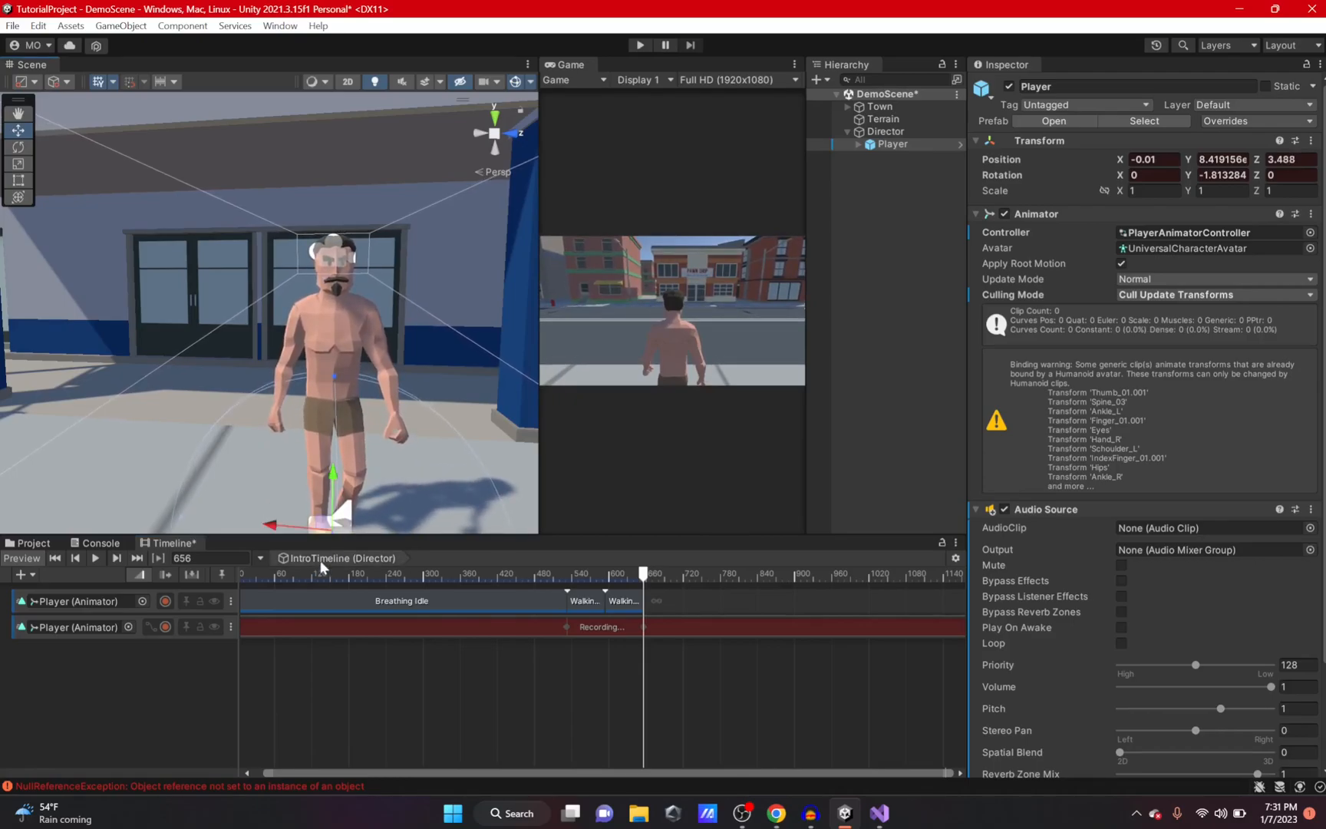
{"action": "left_click", "coordinate": [165, 626]}
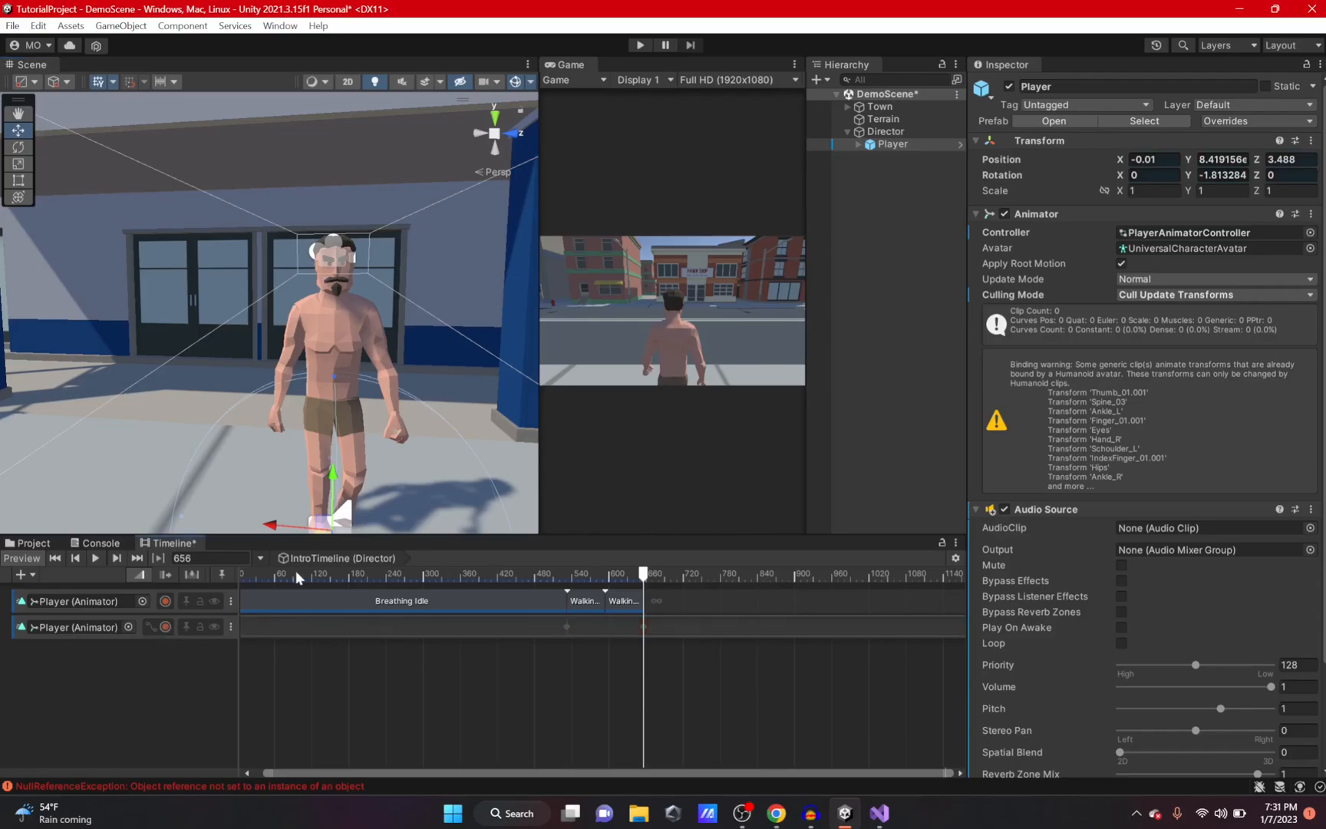
{"action": "scroll", "coordinate": [261, 577], "scroll_direction": "down", "scroll_amount": 1}
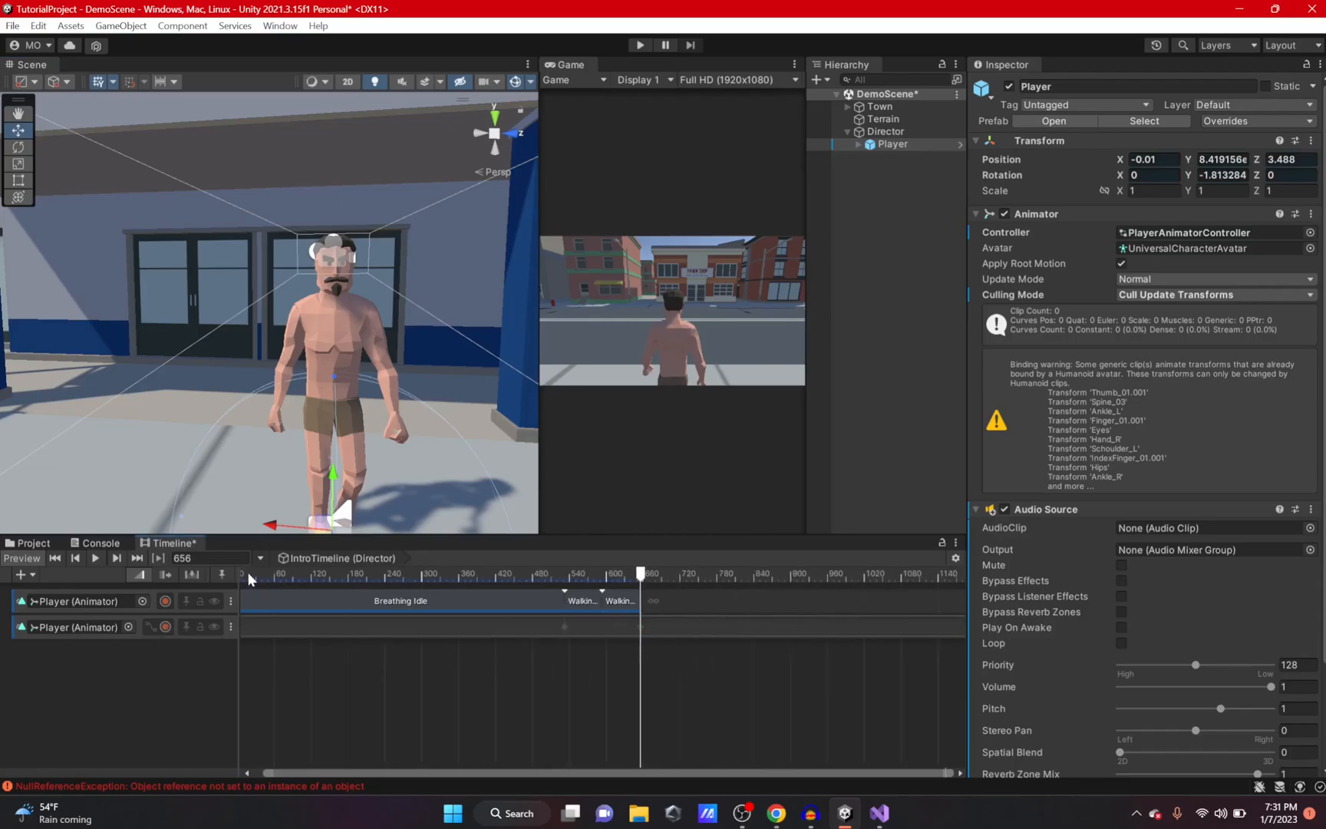
{"action": "left_click_drag", "start_coordinate": [390, 578], "coordinate": [641, 600]}
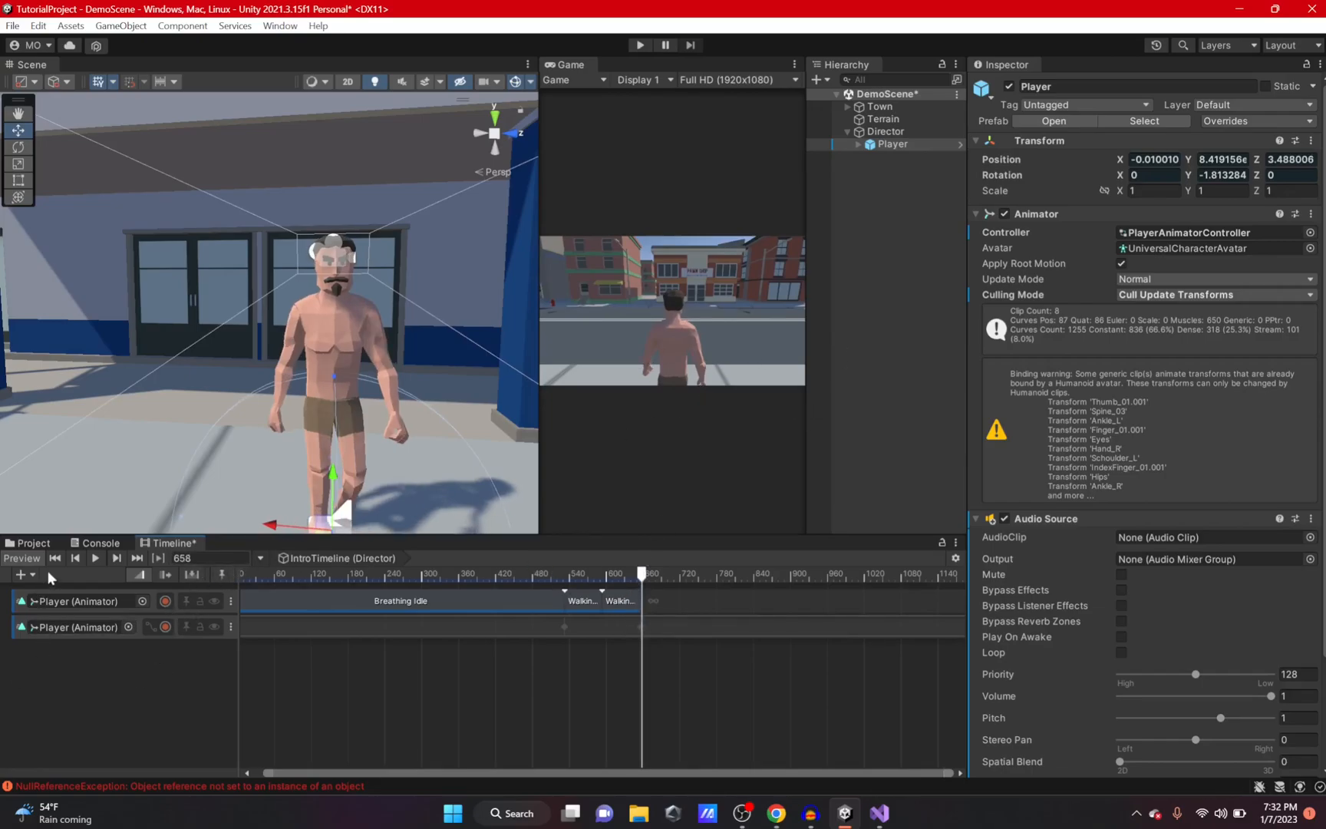
Add a third animation track bound to the Main Camera under Player, creating an Animator on it
{"action": "left_click", "coordinate": [23, 574]}
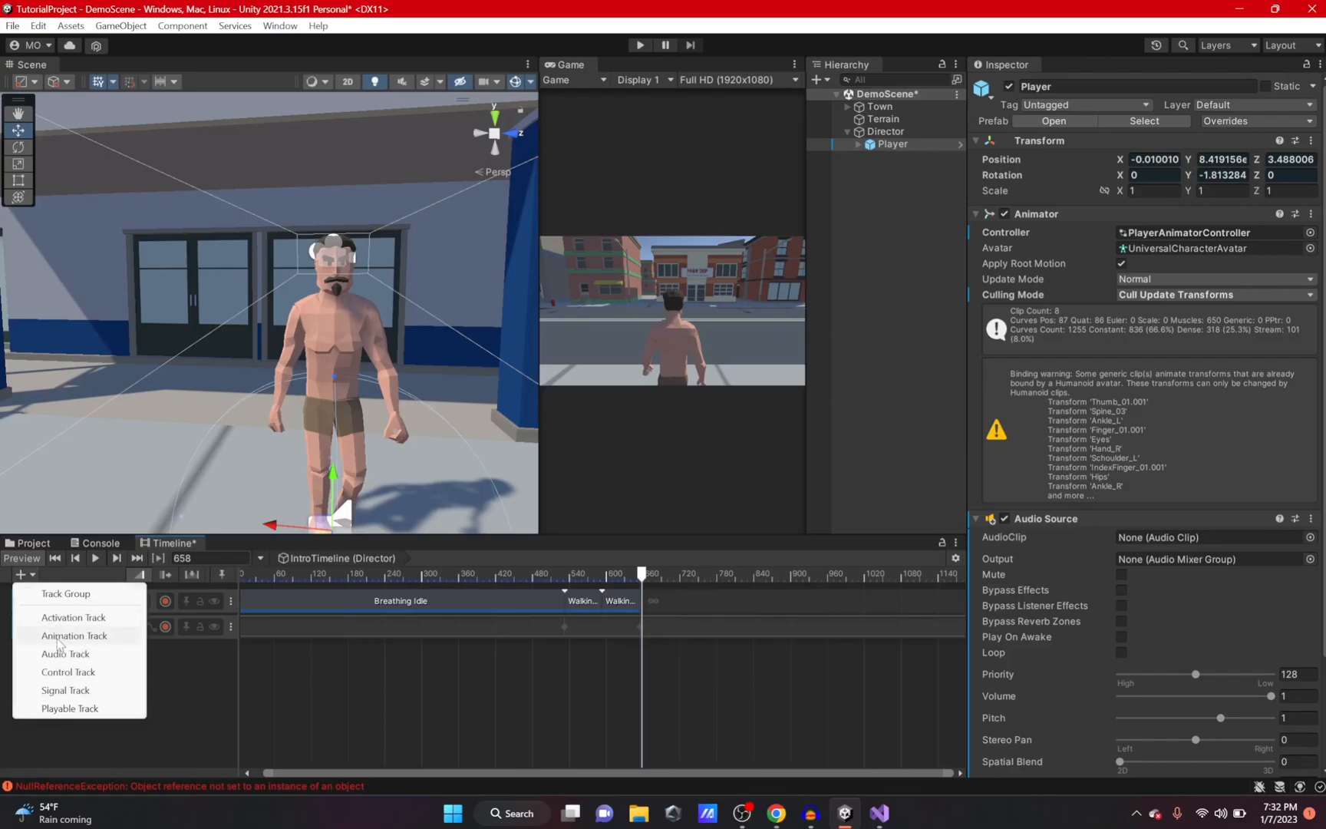
{"action": "left_click", "coordinate": [74, 635]}
{"action": "left_click", "coordinate": [859, 144]}
{"action": "left_click_drag", "start_coordinate": [918, 206], "coordinate": [113, 667]}
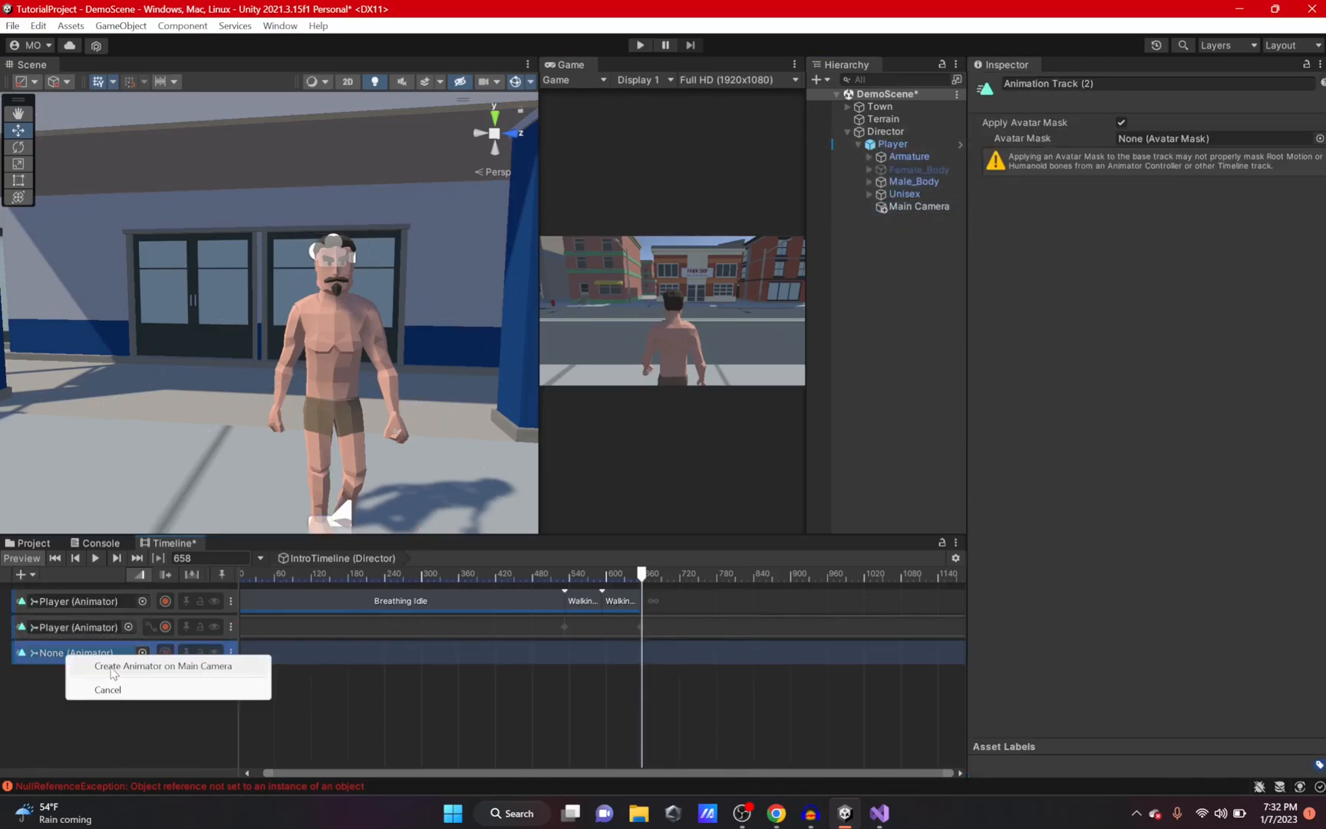
{"action": "left_click", "coordinate": [157, 668]}
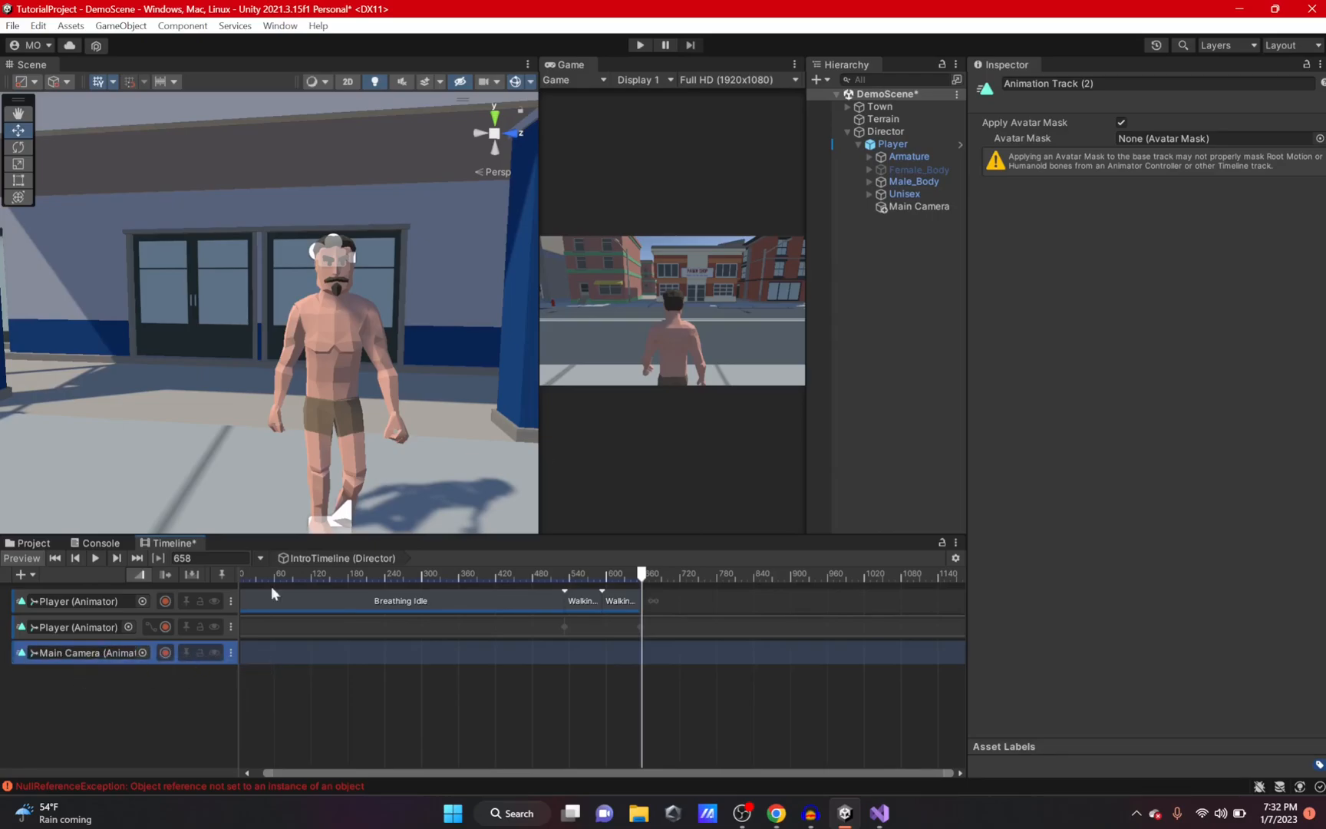
Select the Main Camera and push its Z position out to 12.66 with a Y rotation of 180
{"action": "left_click_drag", "start_coordinate": [627, 580], "coordinate": [242, 585]}
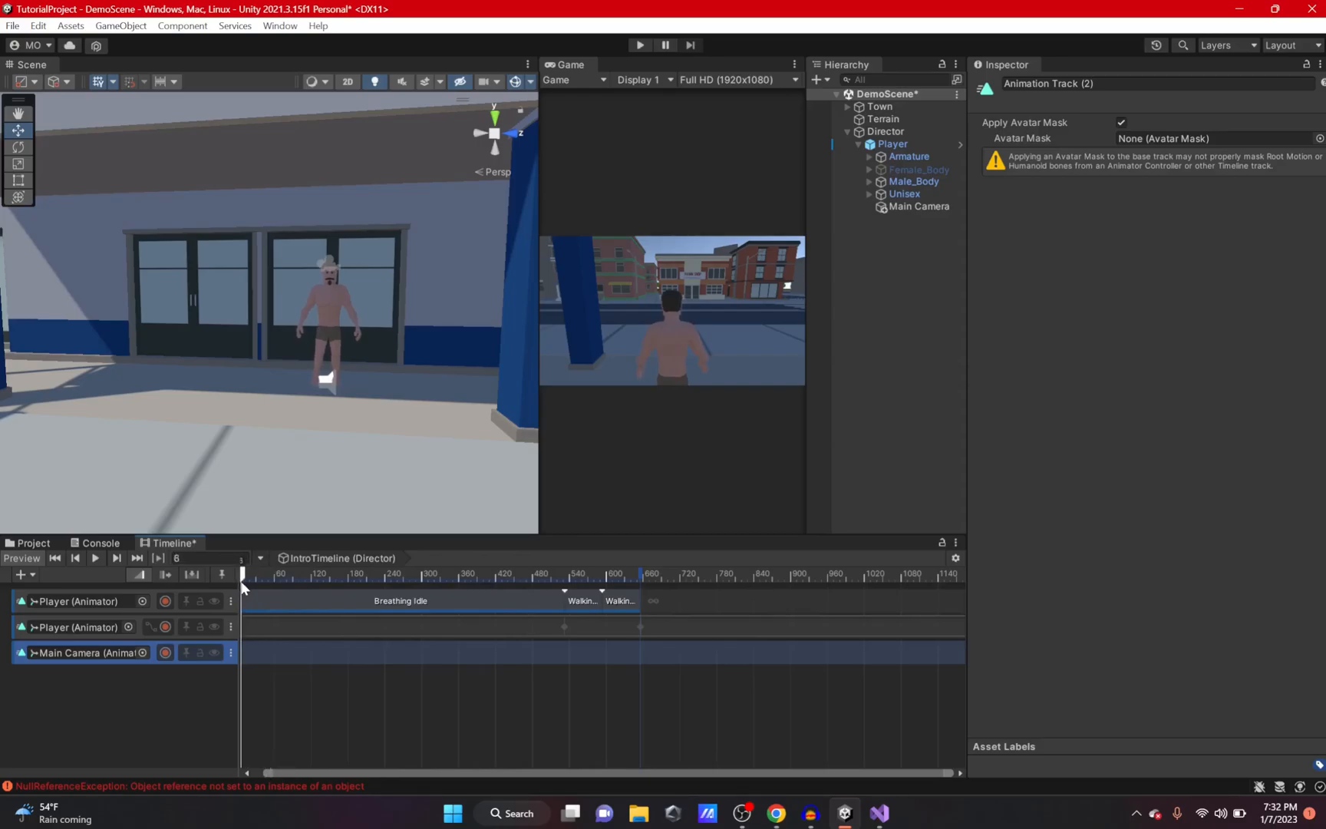
{"action": "left_click", "coordinate": [166, 652]}
{"action": "left_click_drag", "start_coordinate": [243, 577], "coordinate": [563, 579]}
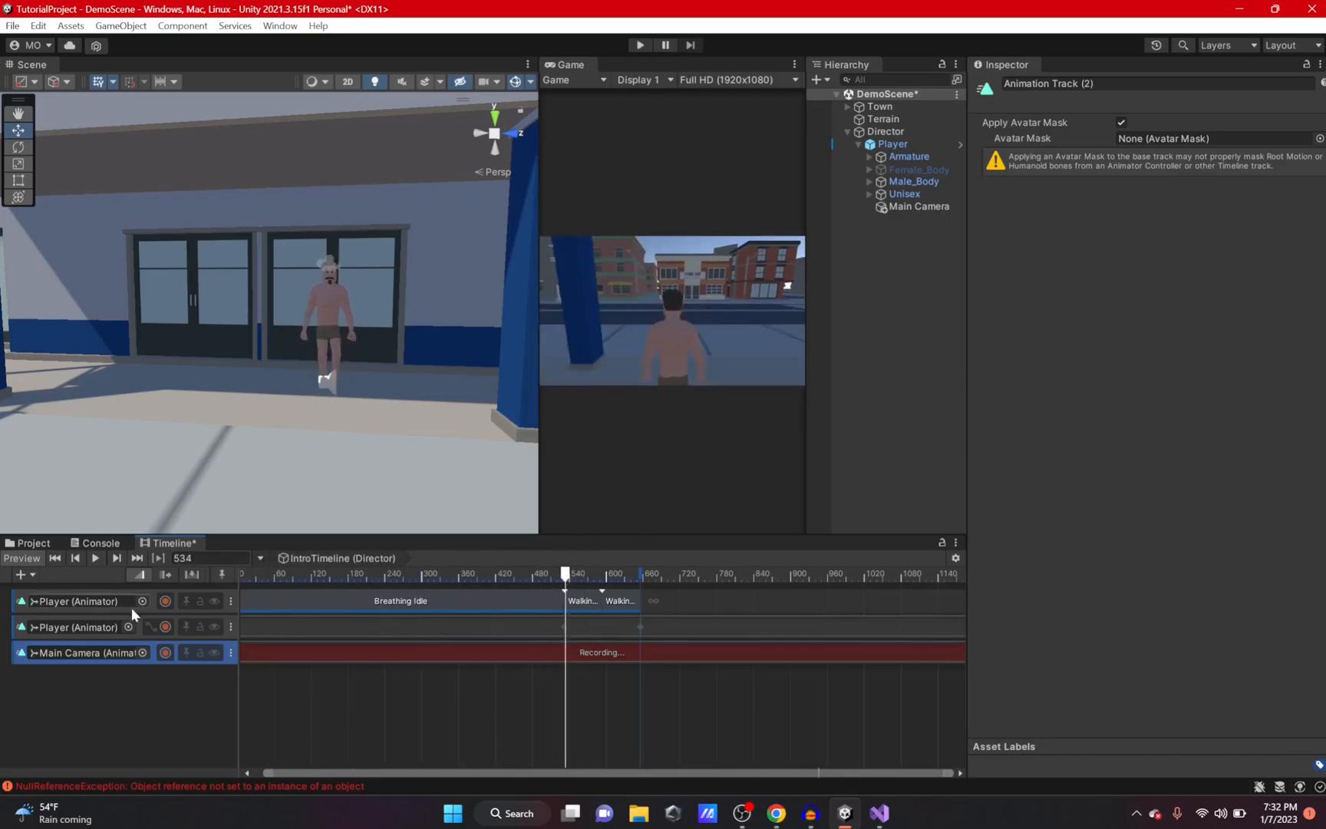
{"action": "left_click", "coordinate": [909, 208]}
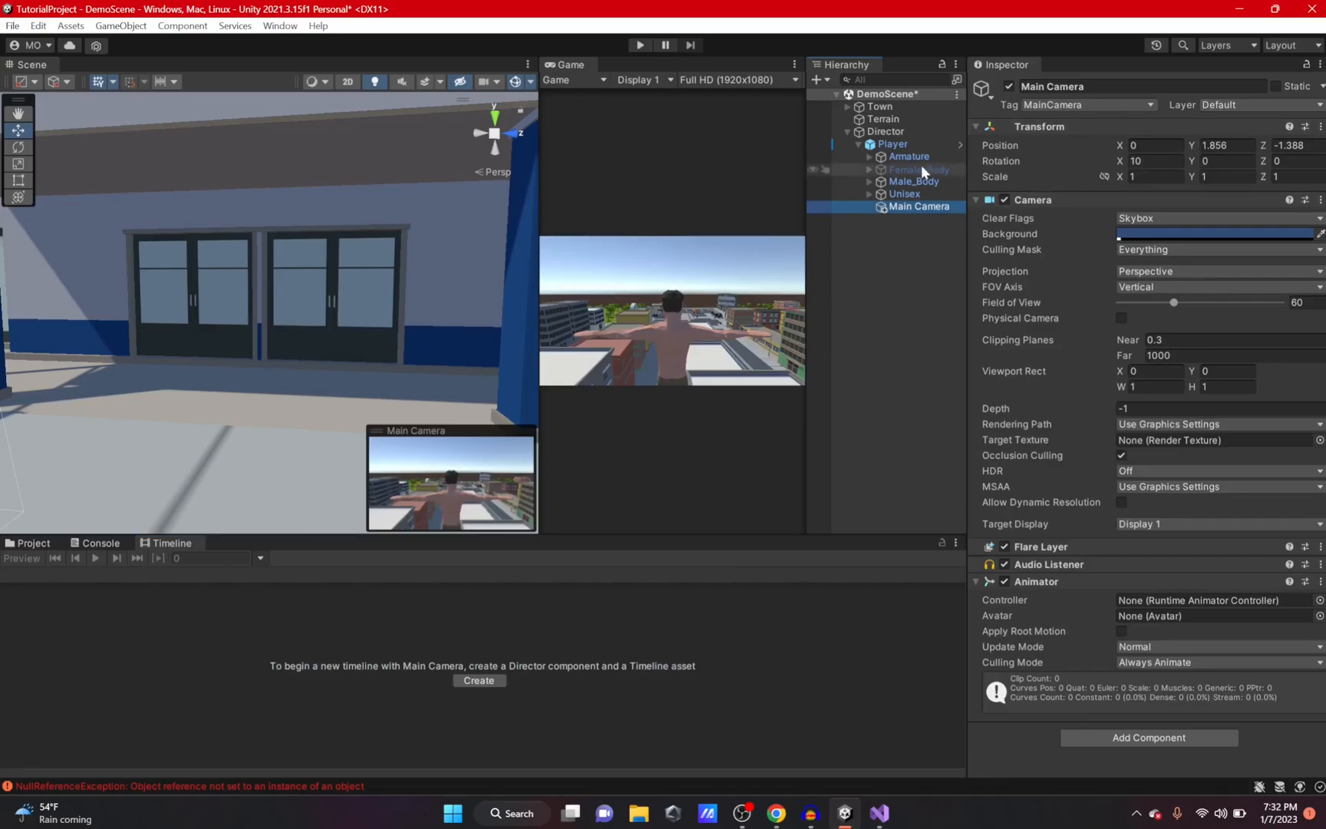
{"action": "left_click", "coordinate": [1273, 146]}
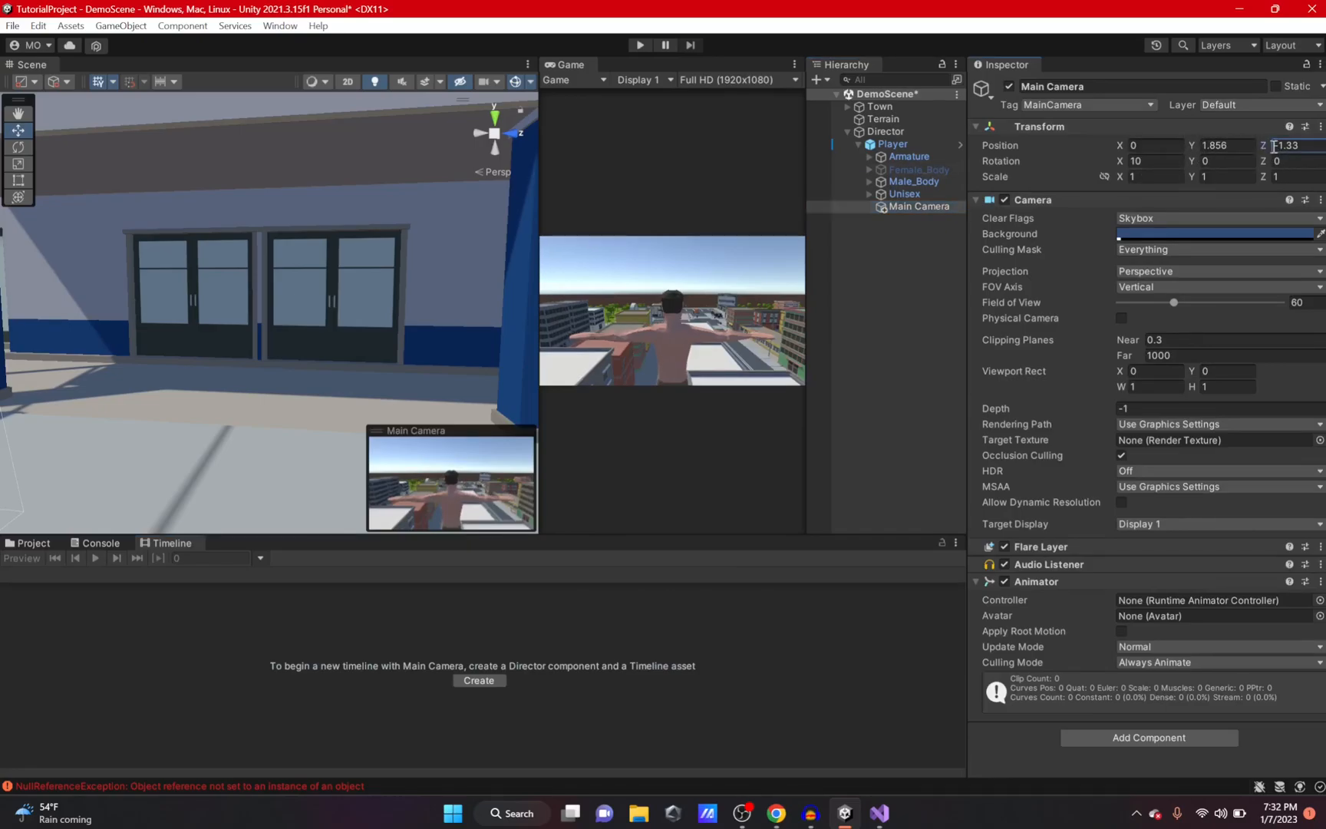
{"action": "left_click_drag", "start_coordinate": [1271, 159], "coordinate": [1324, 146]}
{"action": "left_click", "coordinate": [1209, 160]}
{"action": "type", "text": "180"}
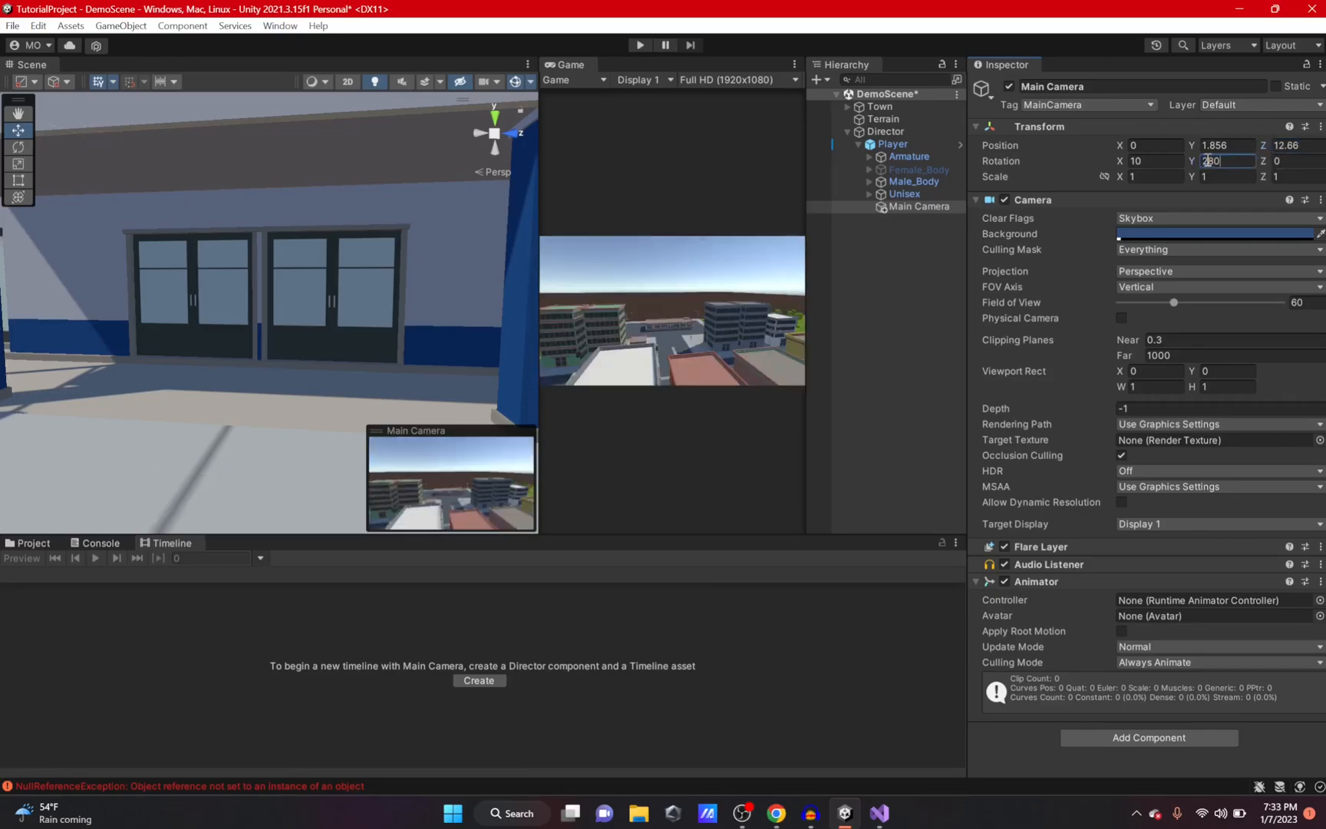
{"action": "key", "text": "Return"}
Adjust the Main Camera's Z position to 3.1, checking how it frames Player's front in the Director's timeline
{"action": "left_click", "coordinate": [1292, 146]}
{"action": "type", "text": "13.48"}
{"action": "key", "text": "BackSpace"}
{"action": "key", "text": "BackSpace"}
{"action": "key", "text": "BackSpace"}
{"action": "key", "text": "BackSpace"}
{"action": "key", "text": "BackSpace"}
{"action": "type", "text": "2.76"}
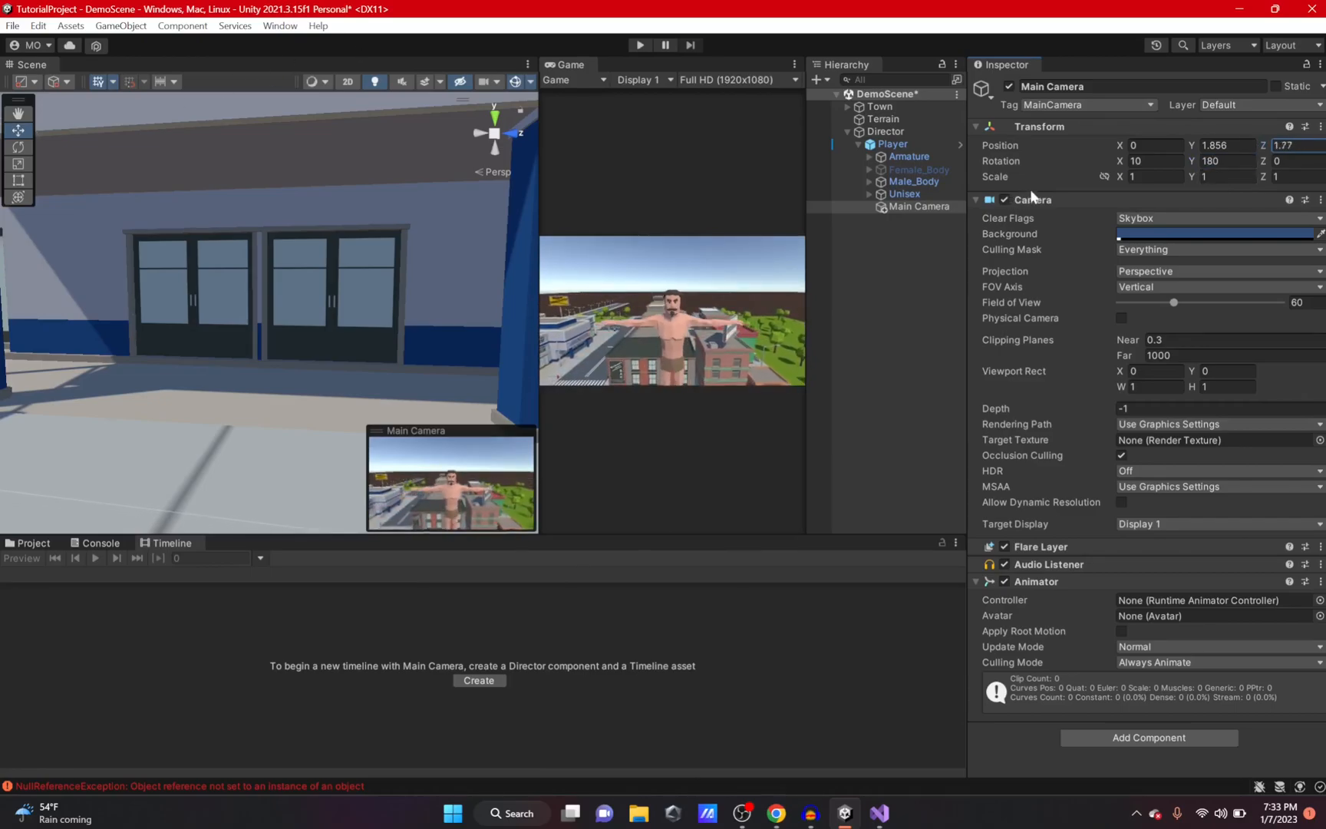
{"action": "left_click", "coordinate": [896, 144]}
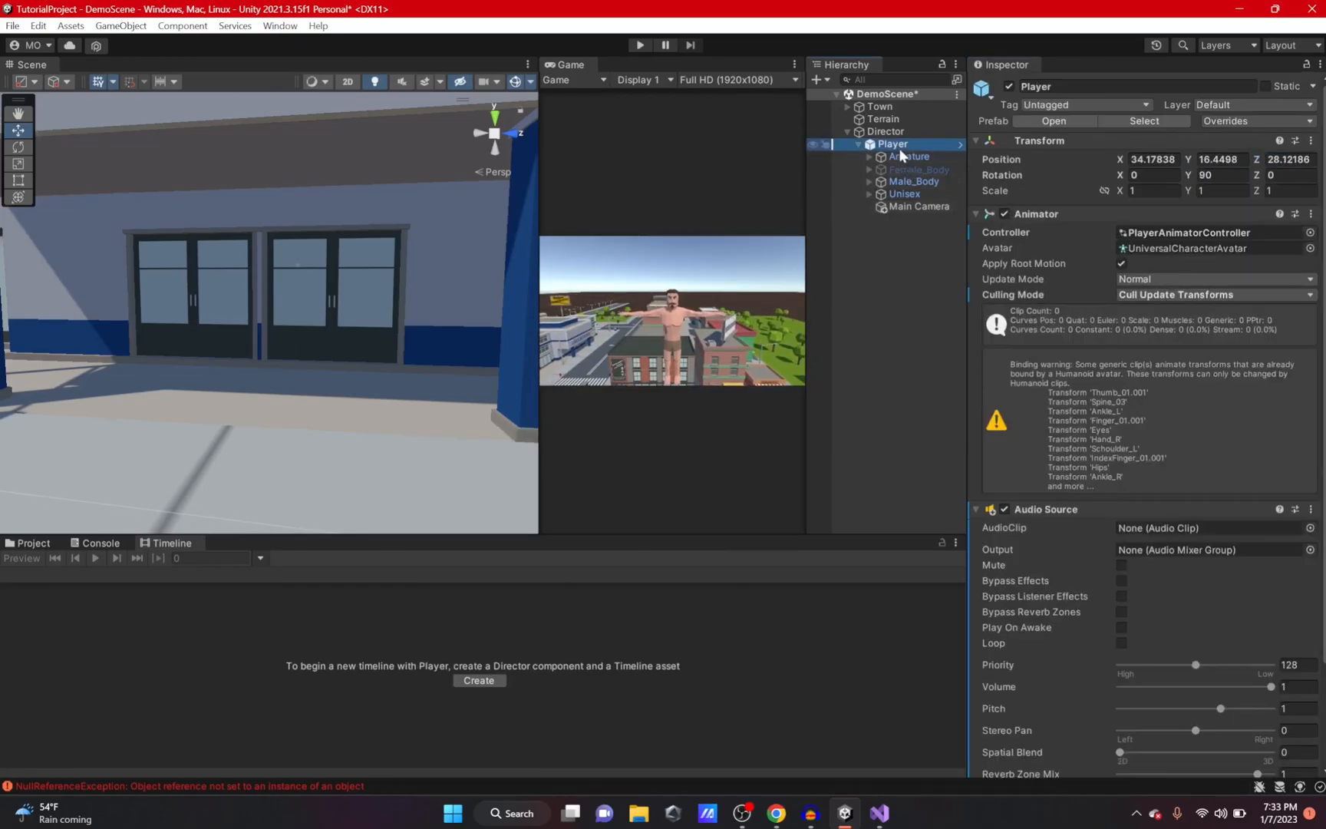
{"action": "left_click", "coordinate": [887, 132]}
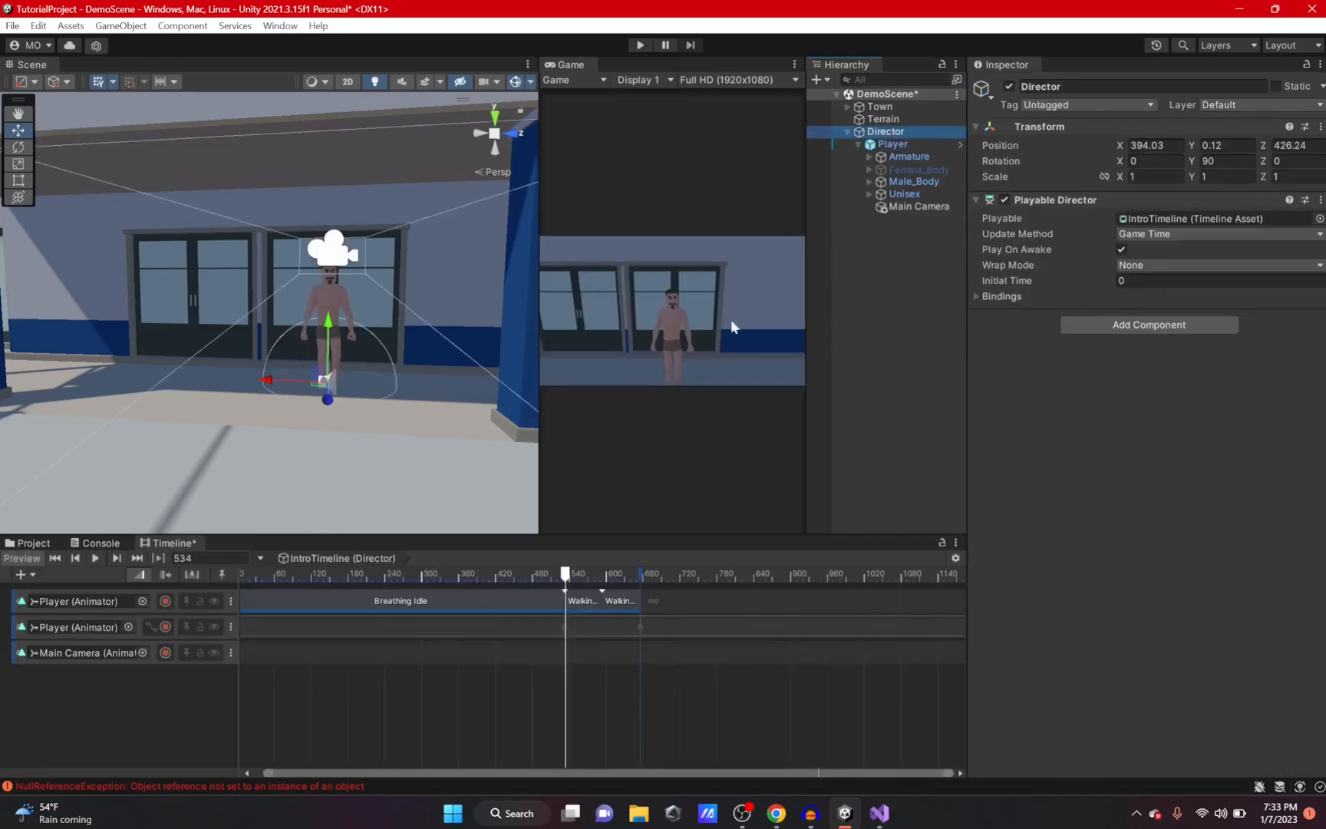
{"action": "left_click", "coordinate": [919, 208]}
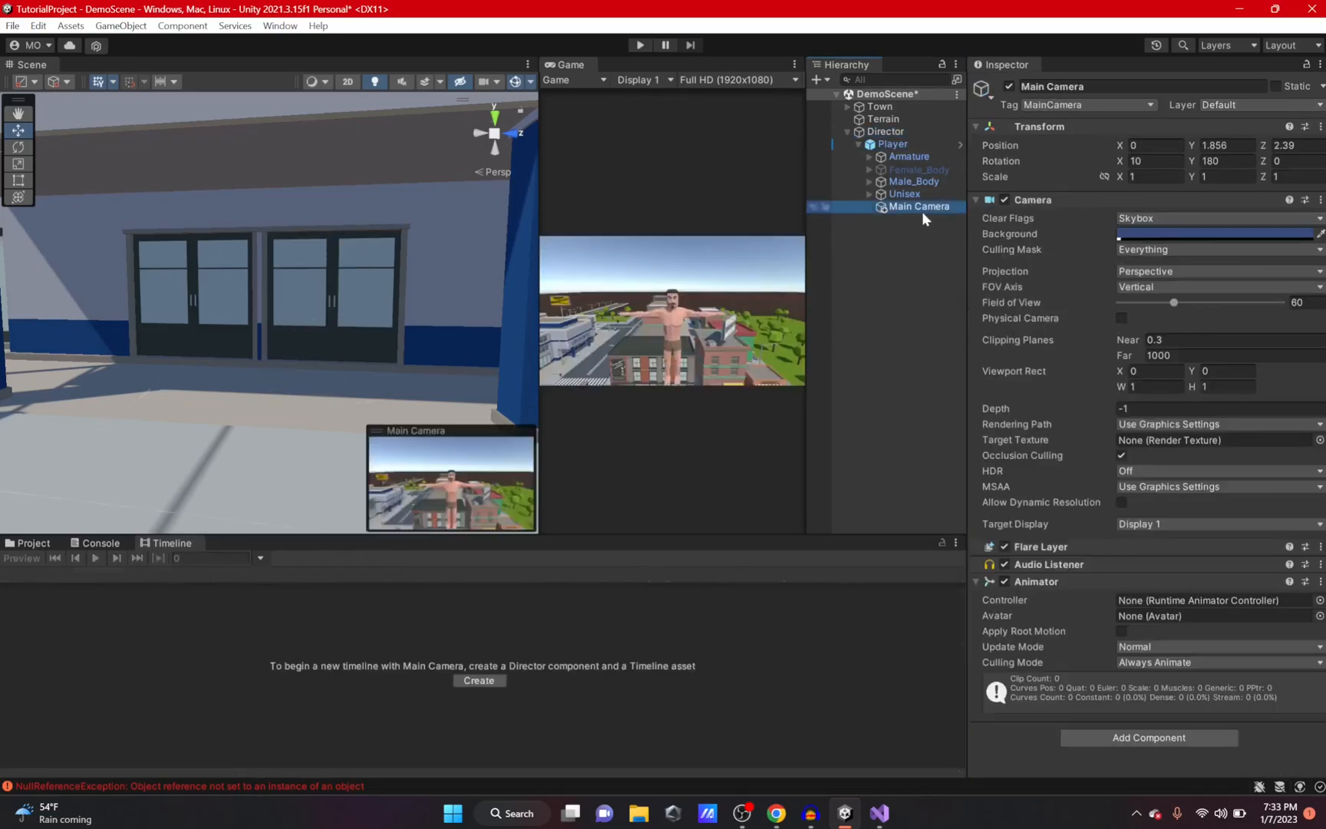
{"action": "left_click", "coordinate": [887, 132]}
Record a Main Camera keyframe at frame 564 with its X position nudged to 0.05
{"action": "left_click_drag", "start_coordinate": [249, 576], "coordinate": [584, 582]}
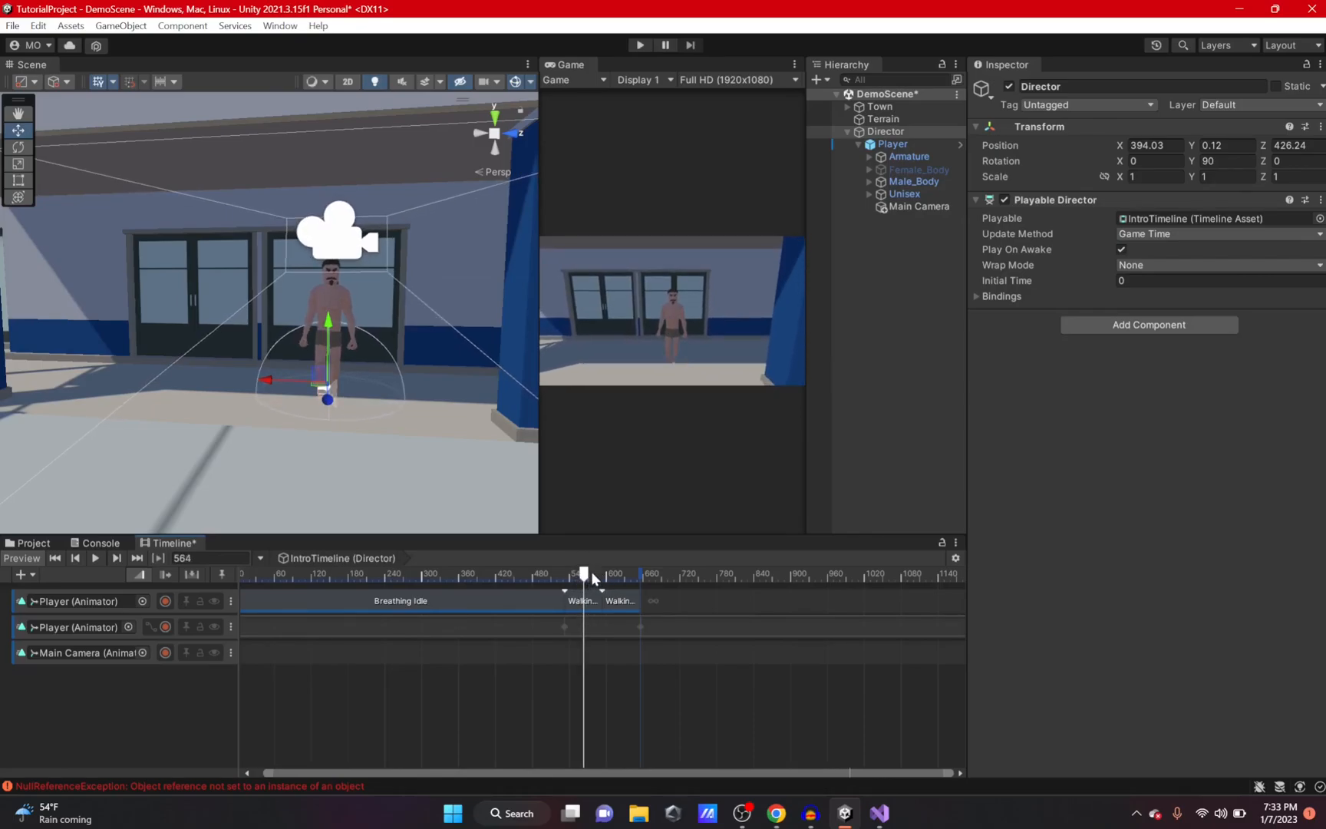
{"action": "left_click", "coordinate": [165, 654]}
{"action": "left_click", "coordinate": [900, 207]}
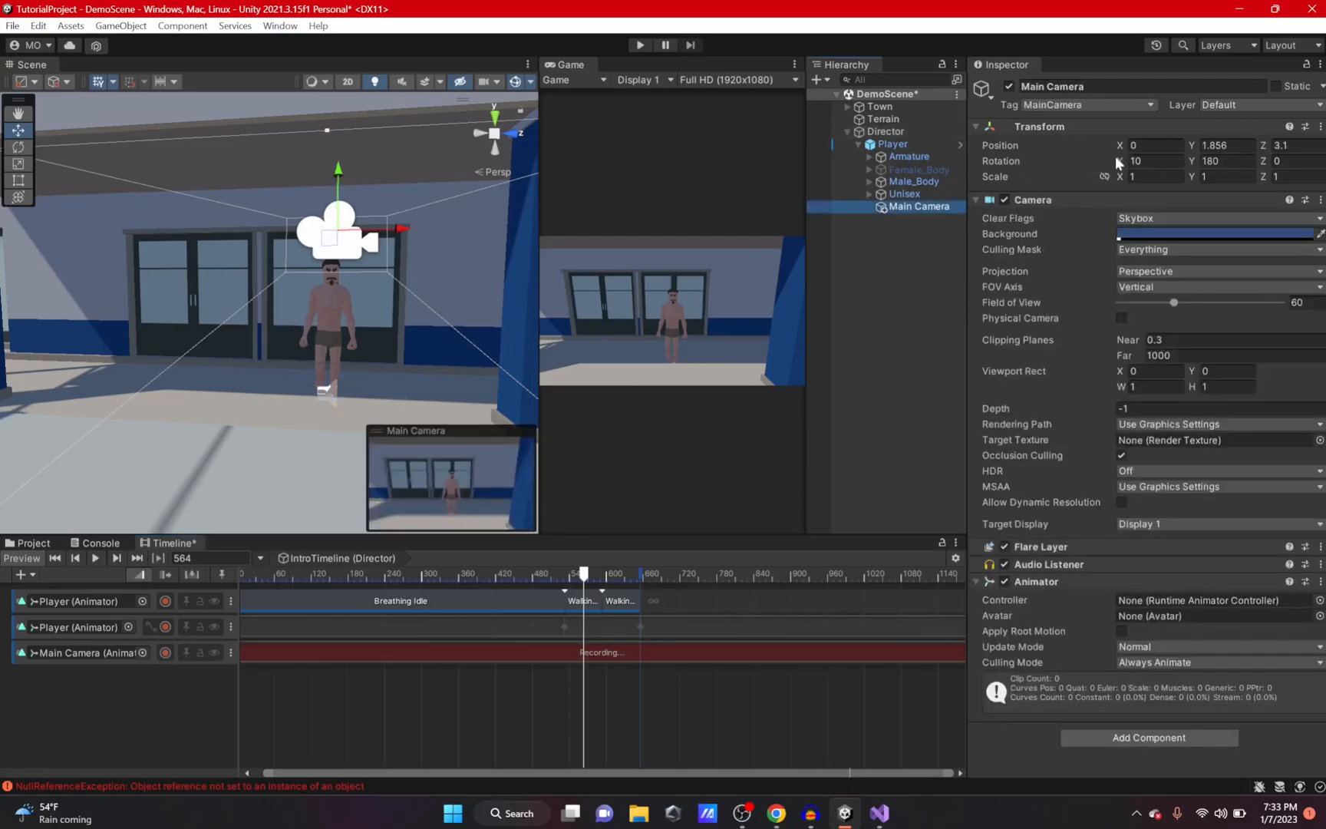
{"action": "left_click_drag", "start_coordinate": [1118, 145], "coordinate": [1121, 146]}
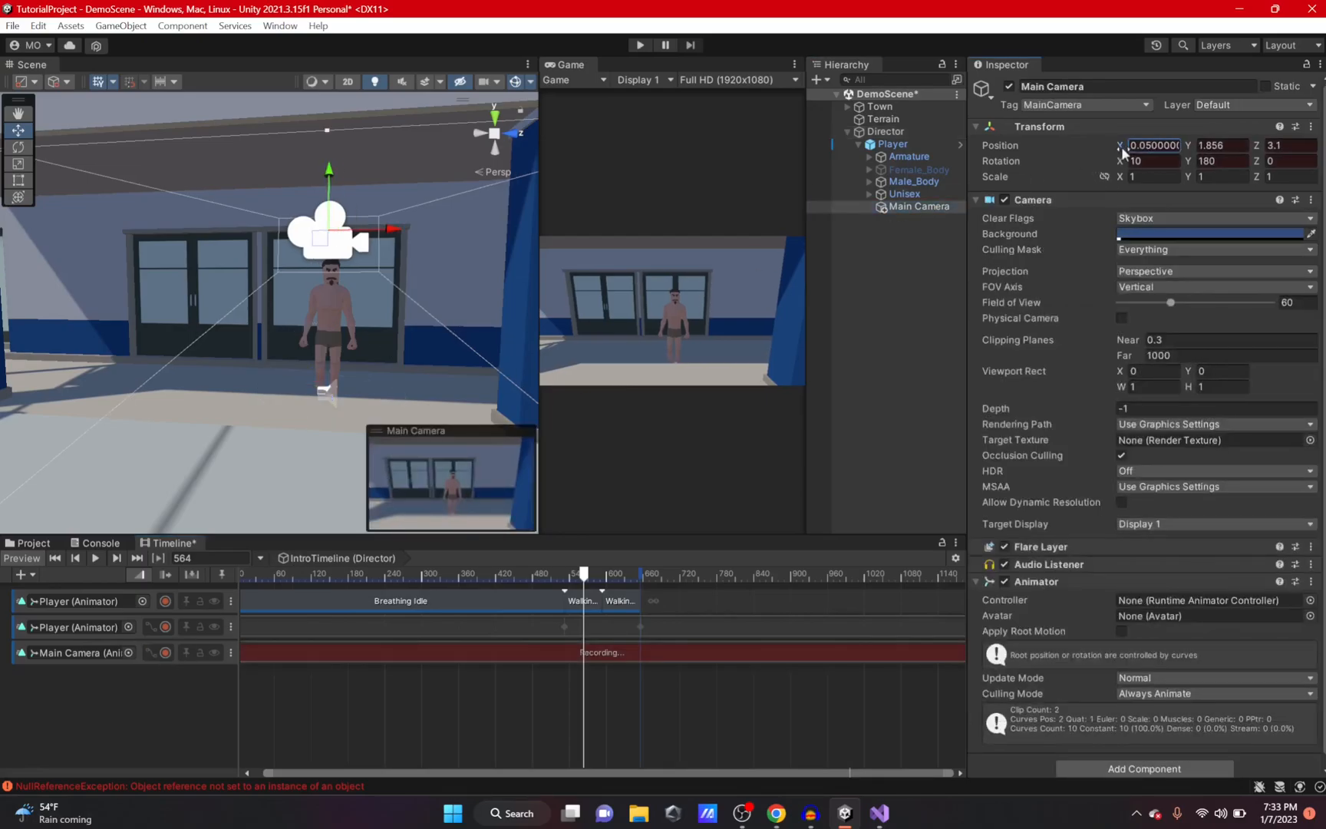
At frame 656, key the Main Camera behind Player at Z -1.79 and clear its Y rotation
{"action": "left_click_drag", "start_coordinate": [583, 577], "coordinate": [641, 581]}
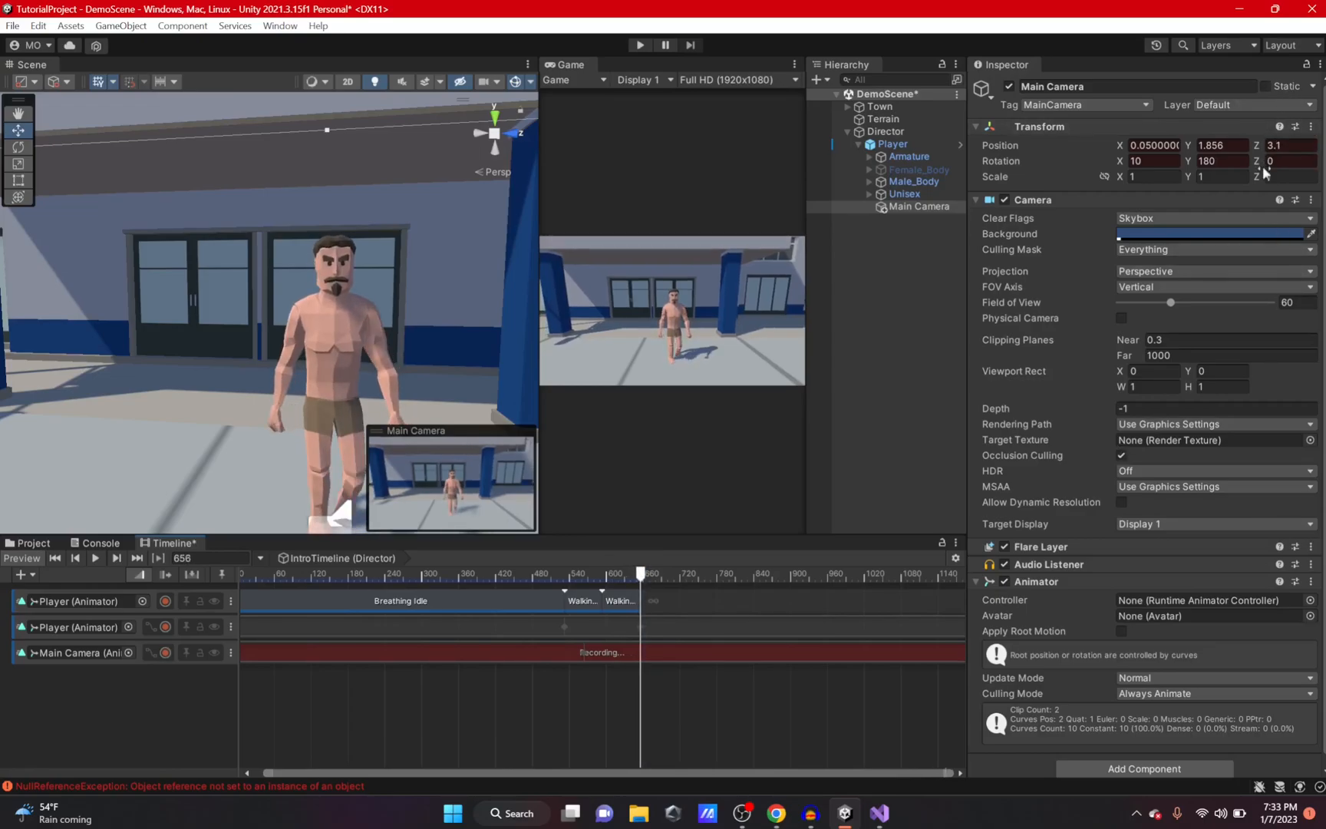
{"action": "left_click_drag", "start_coordinate": [1259, 154], "coordinate": [1138, 150]}
{"action": "left_click", "coordinate": [1220, 161]}
{"action": "key", "text": "BackSpace"}
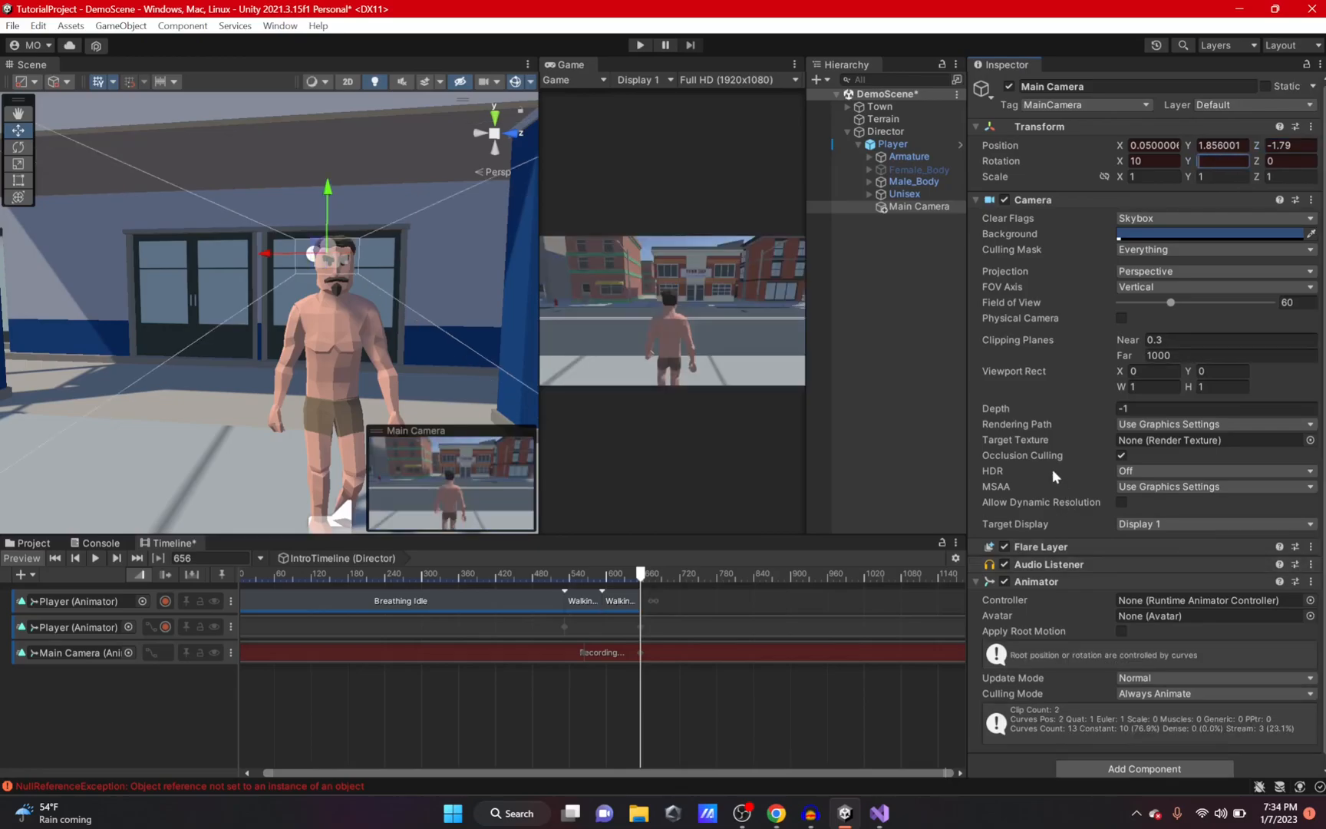
Move the playhead back to frame 6 and record the Main Camera's Y rotation as 180
{"action": "left_click", "coordinate": [486, 576]}
{"action": "left_click", "coordinate": [165, 653]}
{"action": "left_click_drag", "start_coordinate": [484, 574], "coordinate": [240, 591]}
{"action": "left_click", "coordinate": [164, 653]}
{"action": "left_click", "coordinate": [1236, 165]}
{"action": "type", "text": "180"}
{"action": "key", "text": "Return"}
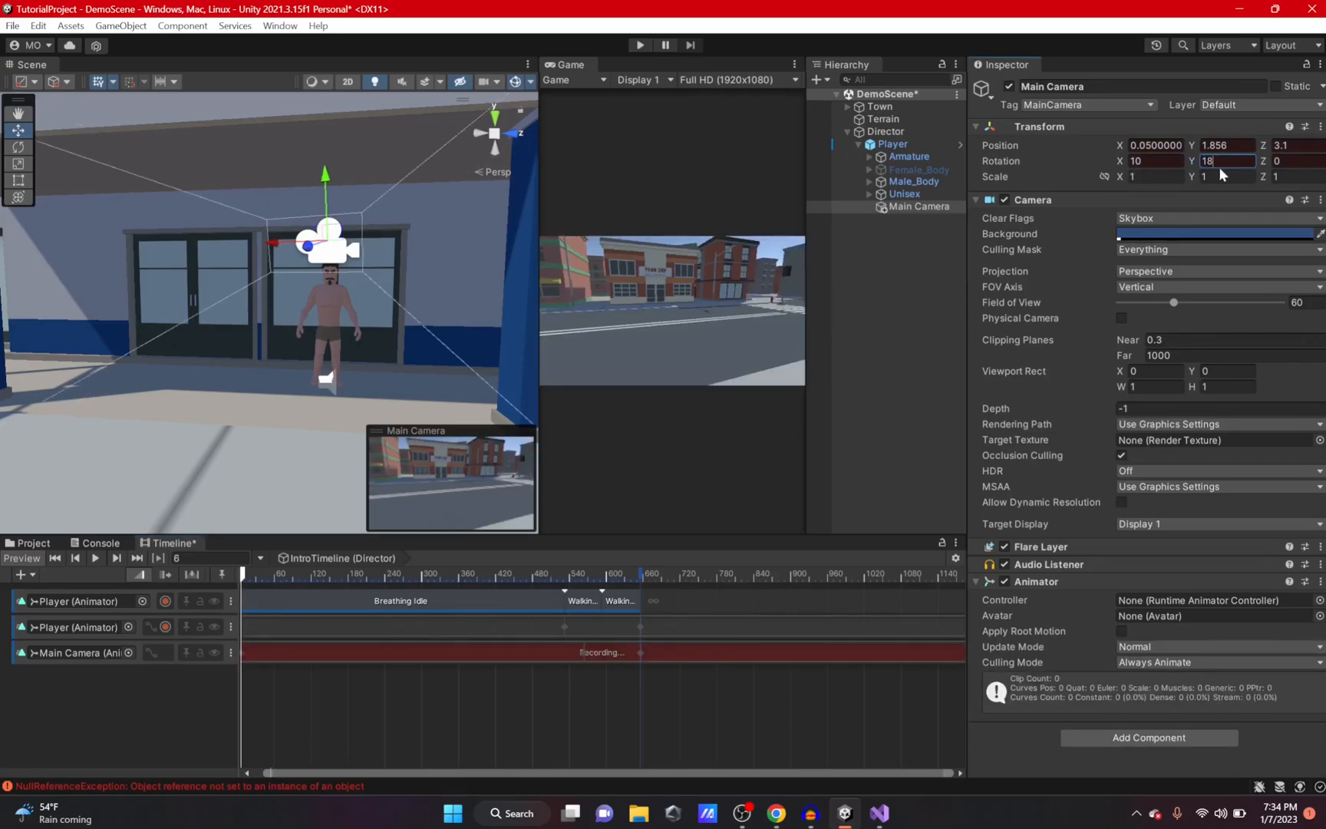
Record the Main Camera's Y rotation as 180 at frame 564
{"action": "left_click", "coordinate": [166, 653]}
{"action": "left_click_drag", "start_coordinate": [246, 580], "coordinate": [585, 639]}
{"action": "left_click", "coordinate": [166, 652]}
{"action": "left_click", "coordinate": [1228, 161]}
{"action": "type", "text": "0180"}
{"action": "left_click", "coordinate": [1157, 160]}
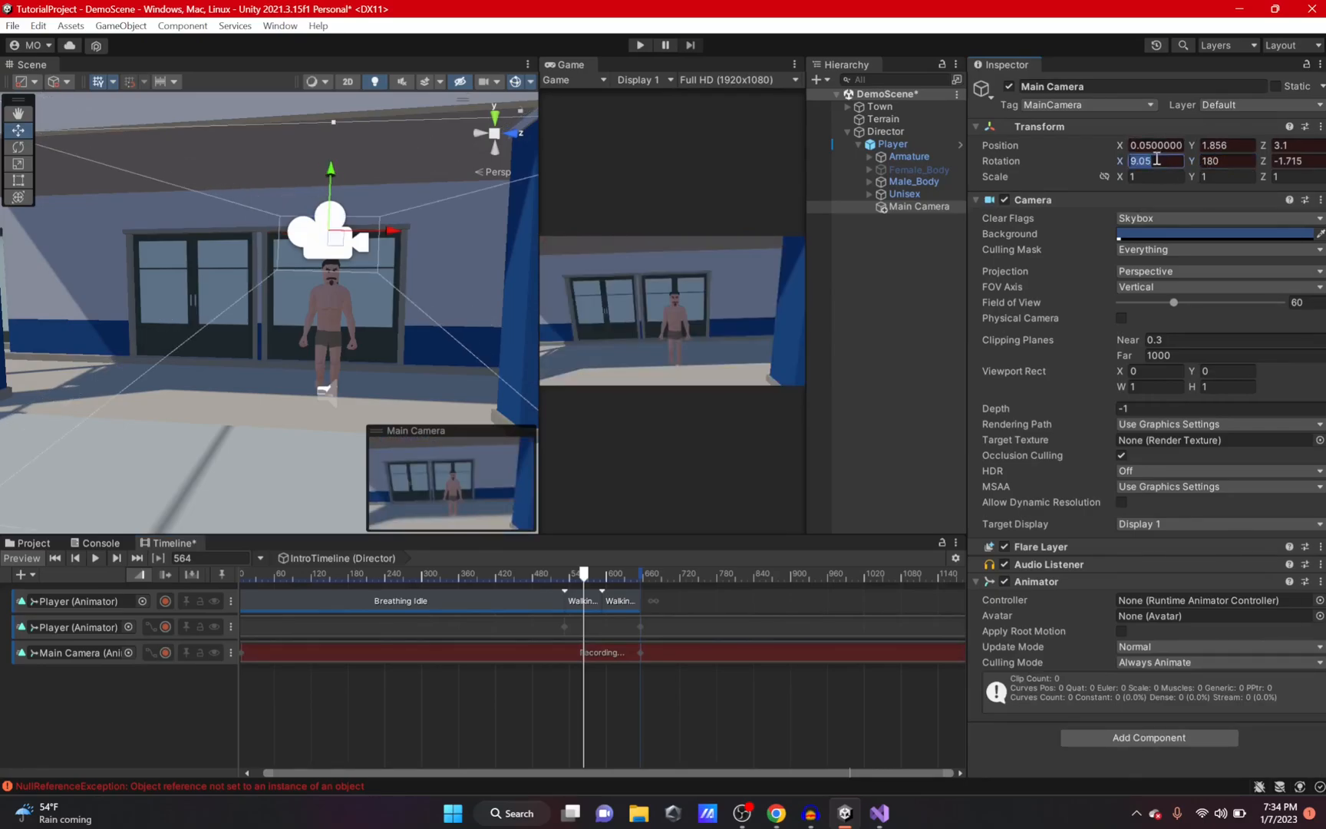
Scrub the timeline from its start to frame 656 to preview the camera's movement
{"action": "left_click_drag", "start_coordinate": [290, 577], "coordinate": [252, 580]}
{"action": "left_click", "coordinate": [612, 577]}
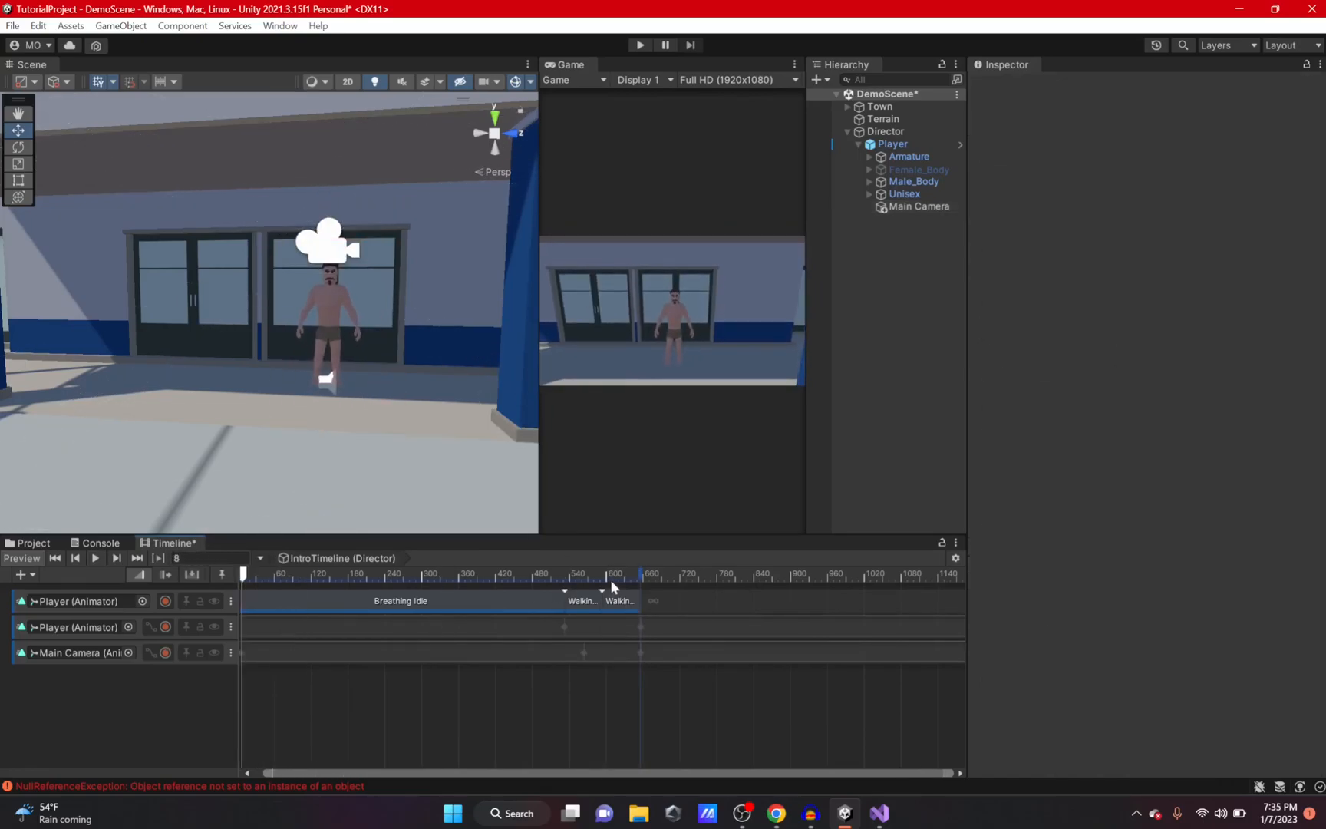
{"action": "left_click_drag", "start_coordinate": [621, 575], "coordinate": [640, 574]}
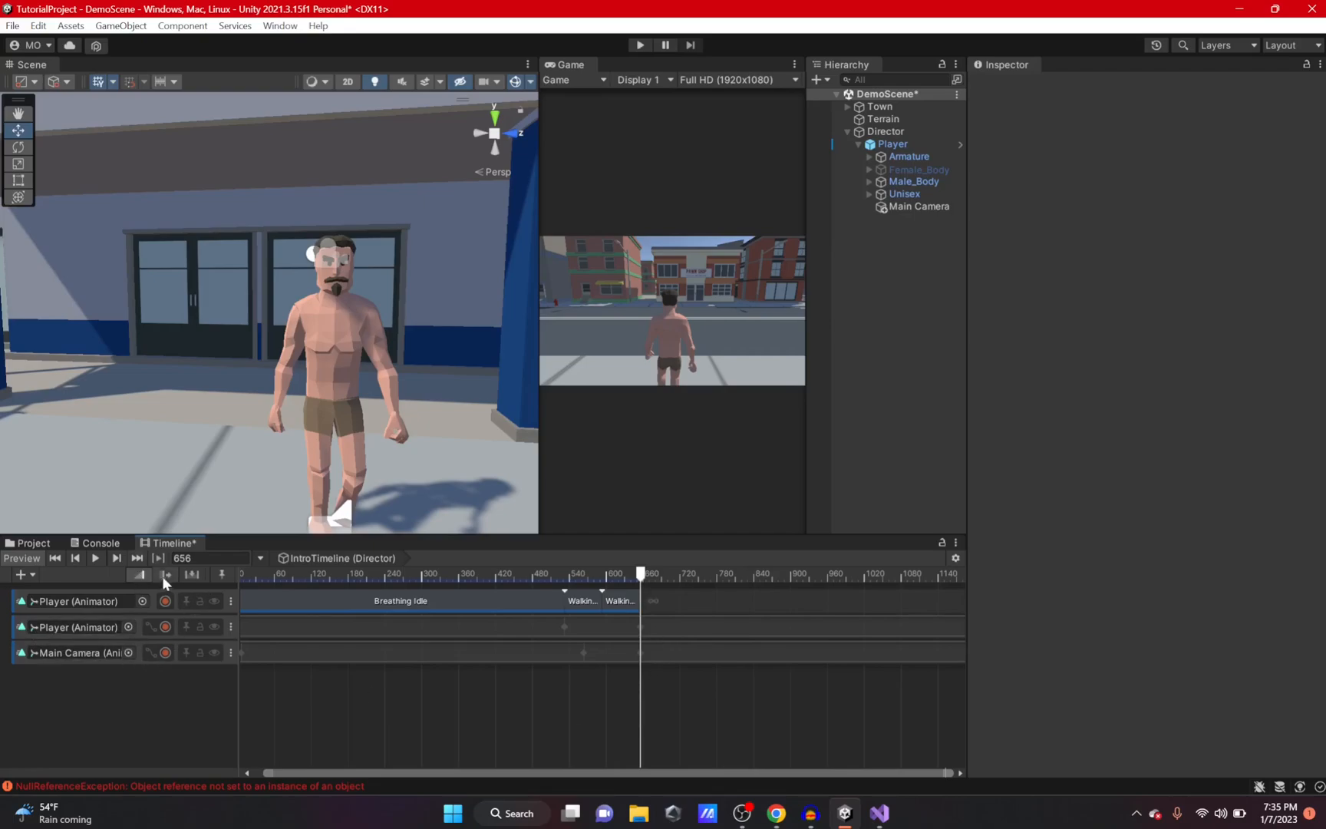
Resume recording on the Main Camera track and key its Y rotation at -40.53 on frame 690
{"action": "left_click", "coordinate": [166, 653]}
{"action": "left_click_drag", "start_coordinate": [641, 574], "coordinate": [662, 574]}
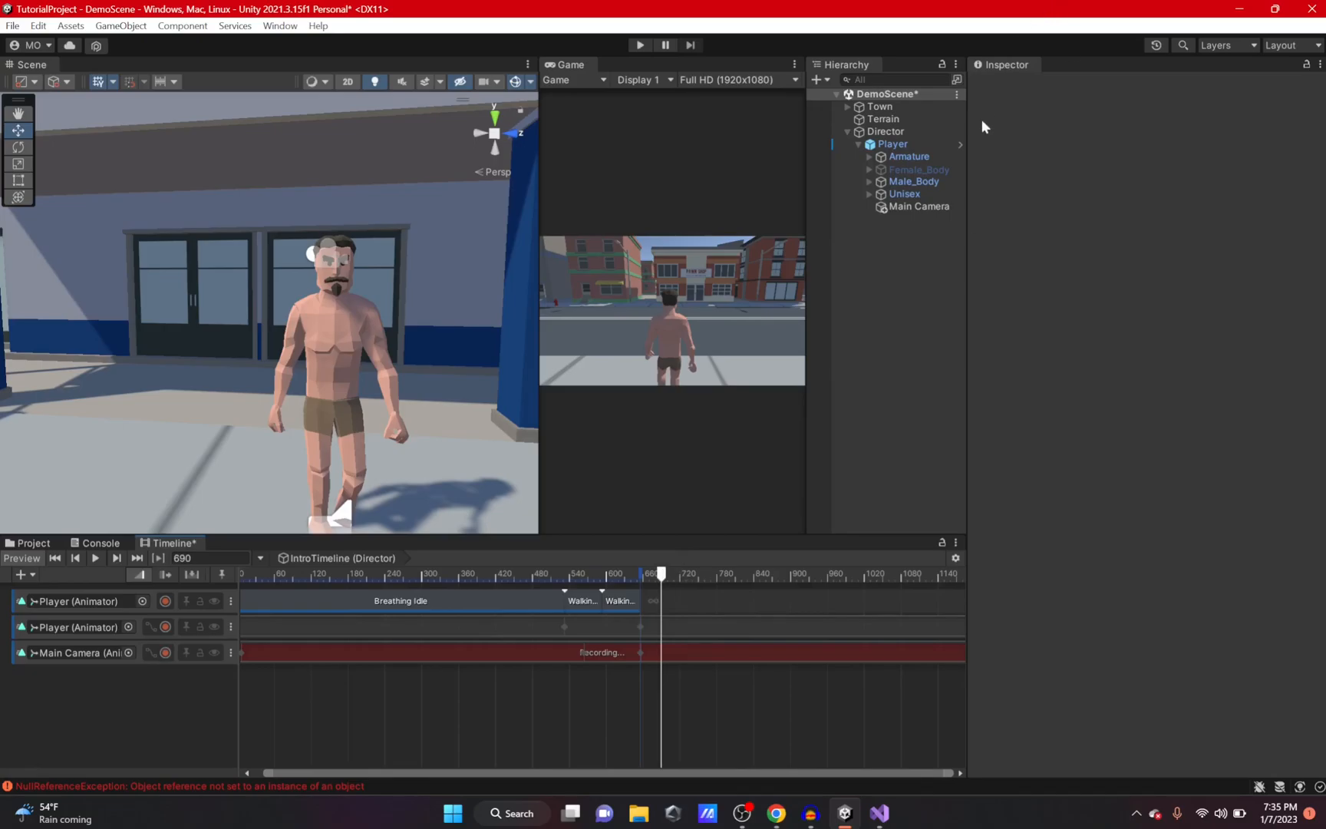
{"action": "left_click", "coordinate": [918, 207]}
{"action": "left_click", "coordinate": [1226, 161]}
{"action": "left_click_drag", "start_coordinate": [1126, 176], "coordinate": [568, 223]}
At frame 720, set the Main Camera's Y rotation to 0
{"action": "left_click_drag", "start_coordinate": [662, 574], "coordinate": [680, 575]}
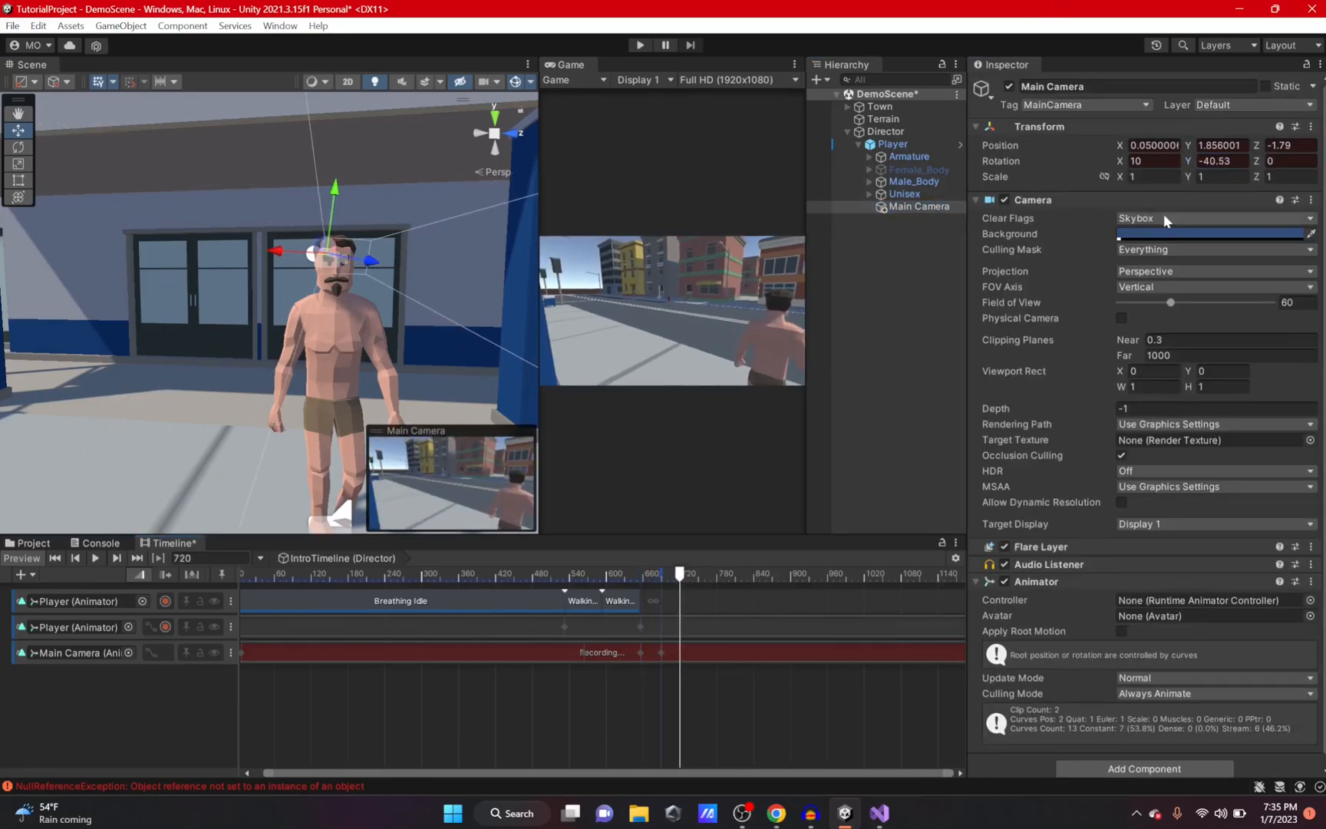
{"action": "left_click", "coordinate": [1213, 162]}
{"action": "type", "text": "0"}
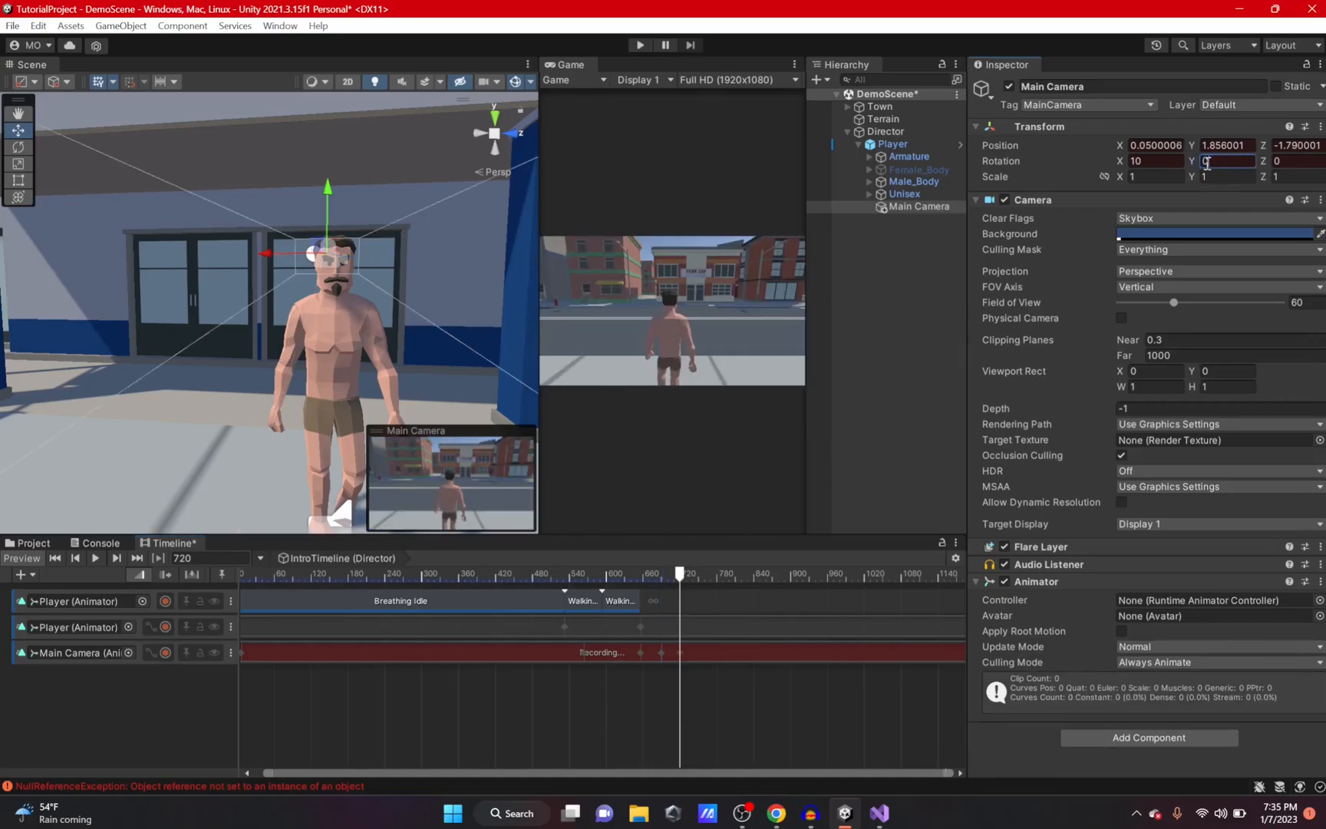
At about frame 747, record the Main Camera's Y rotation as about 29 and stop recording its track
{"action": "left_click_drag", "start_coordinate": [685, 574], "coordinate": [696, 574]}
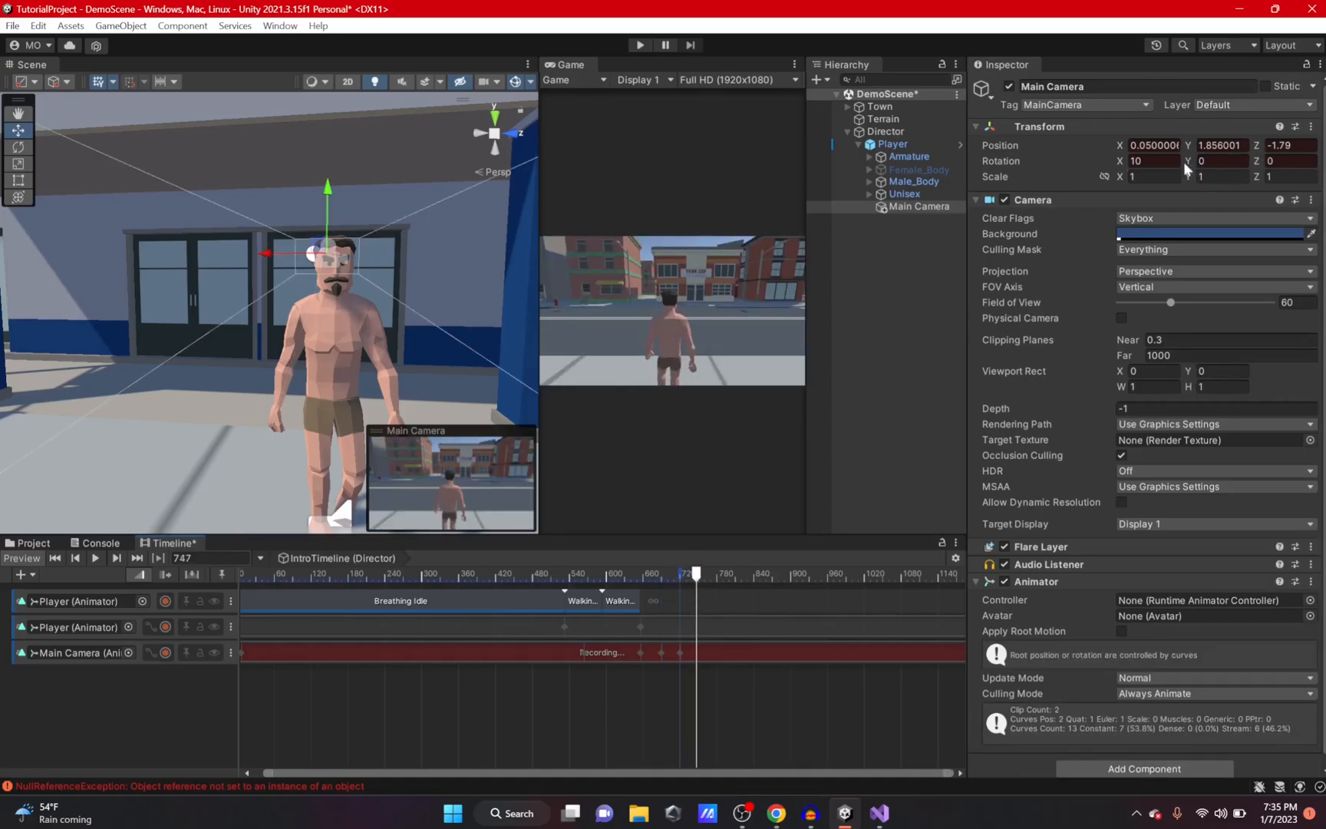
{"action": "left_click_drag", "start_coordinate": [1189, 163], "coordinate": [491, 185]}
{"action": "left_click", "coordinate": [165, 652]}
Scrub the timeline up to frame 744 to preview the camera's full rotation sequence
{"action": "left_click_drag", "start_coordinate": [470, 577], "coordinate": [611, 580]}
{"action": "left_click_drag", "start_coordinate": [611, 586], "coordinate": [696, 590]}
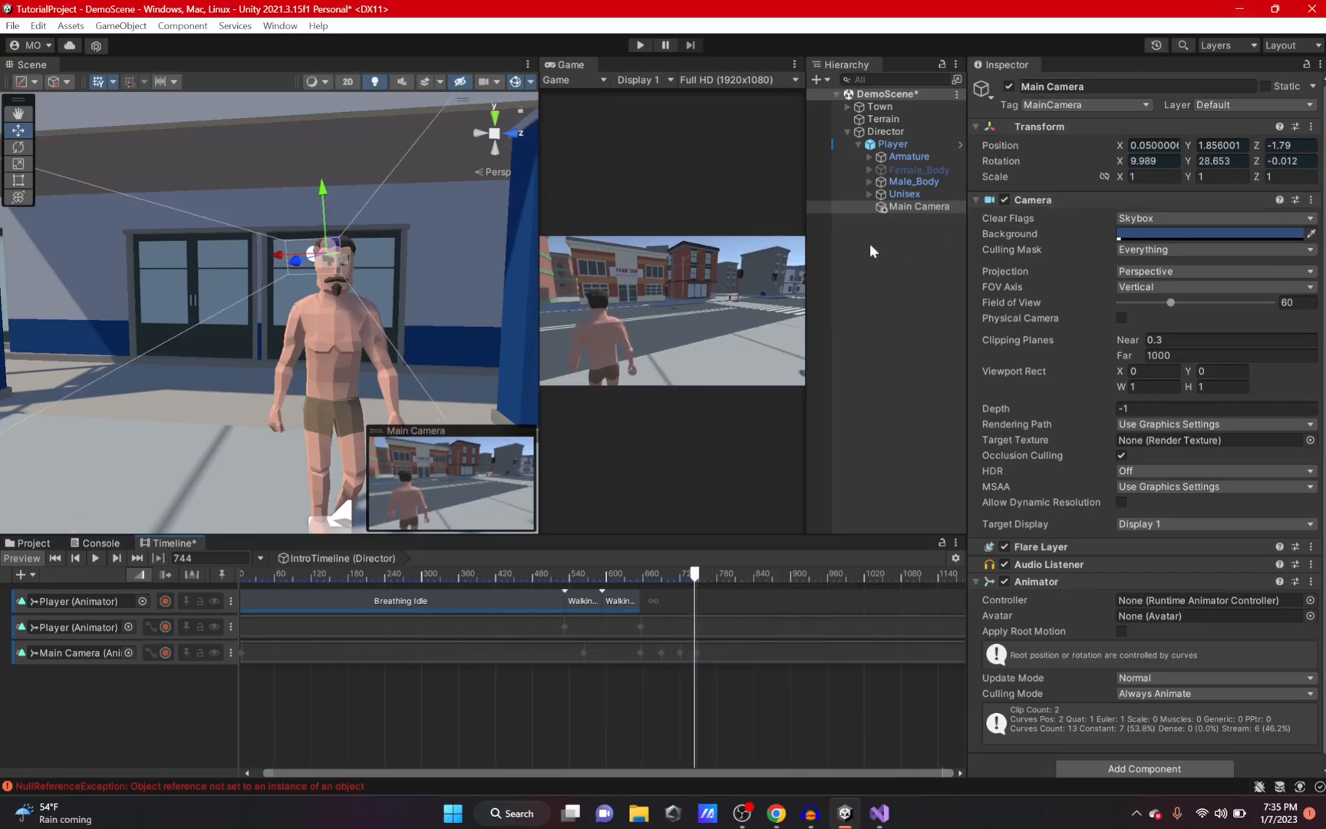
{"action": "left_click", "coordinate": [118, 683]}
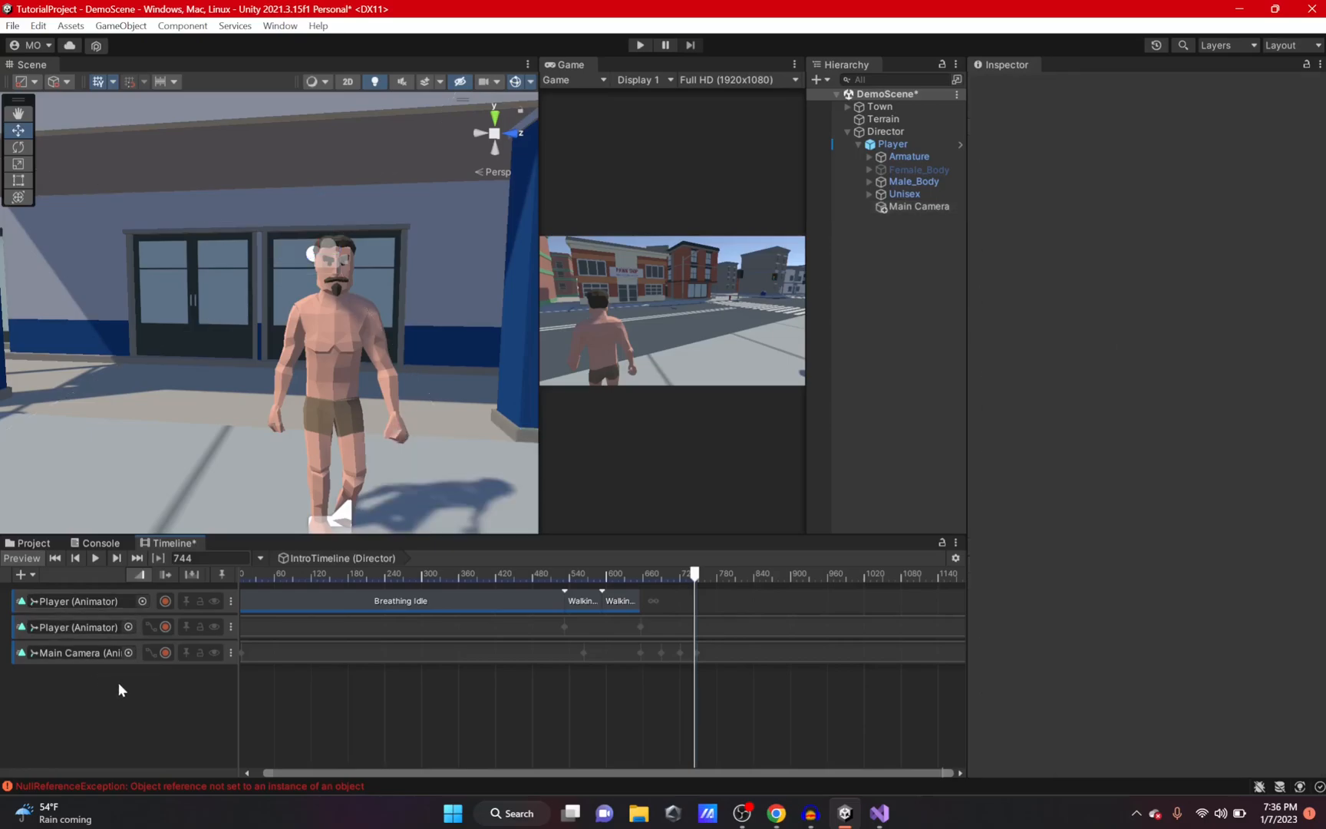
Show the project's root Assets folder and look through the Vehicles - PolyPack preview images on the Asset Store page in Chrome
{"action": "left_click", "coordinate": [46, 543]}
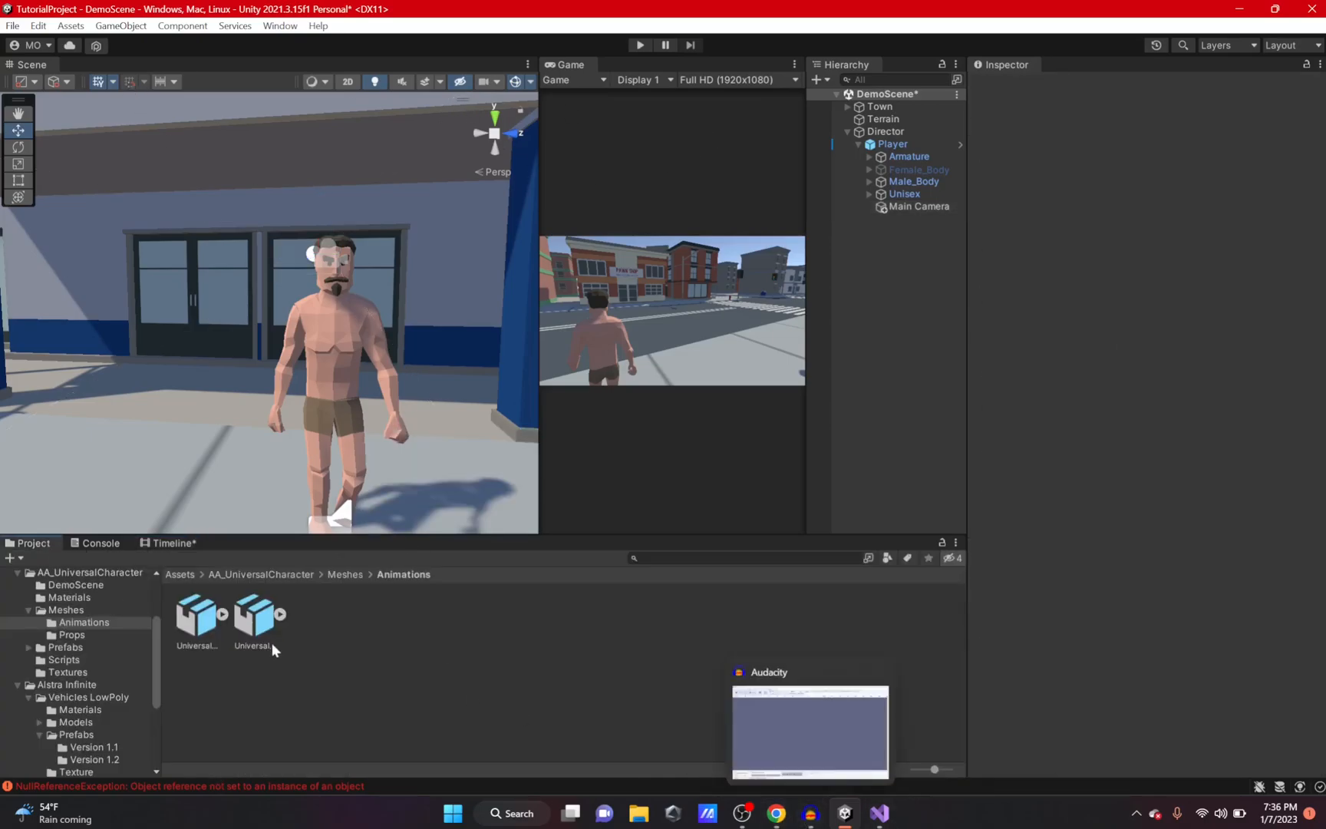
{"action": "left_click", "coordinate": [182, 575]}
{"action": "key", "text": "alt+Tab"}
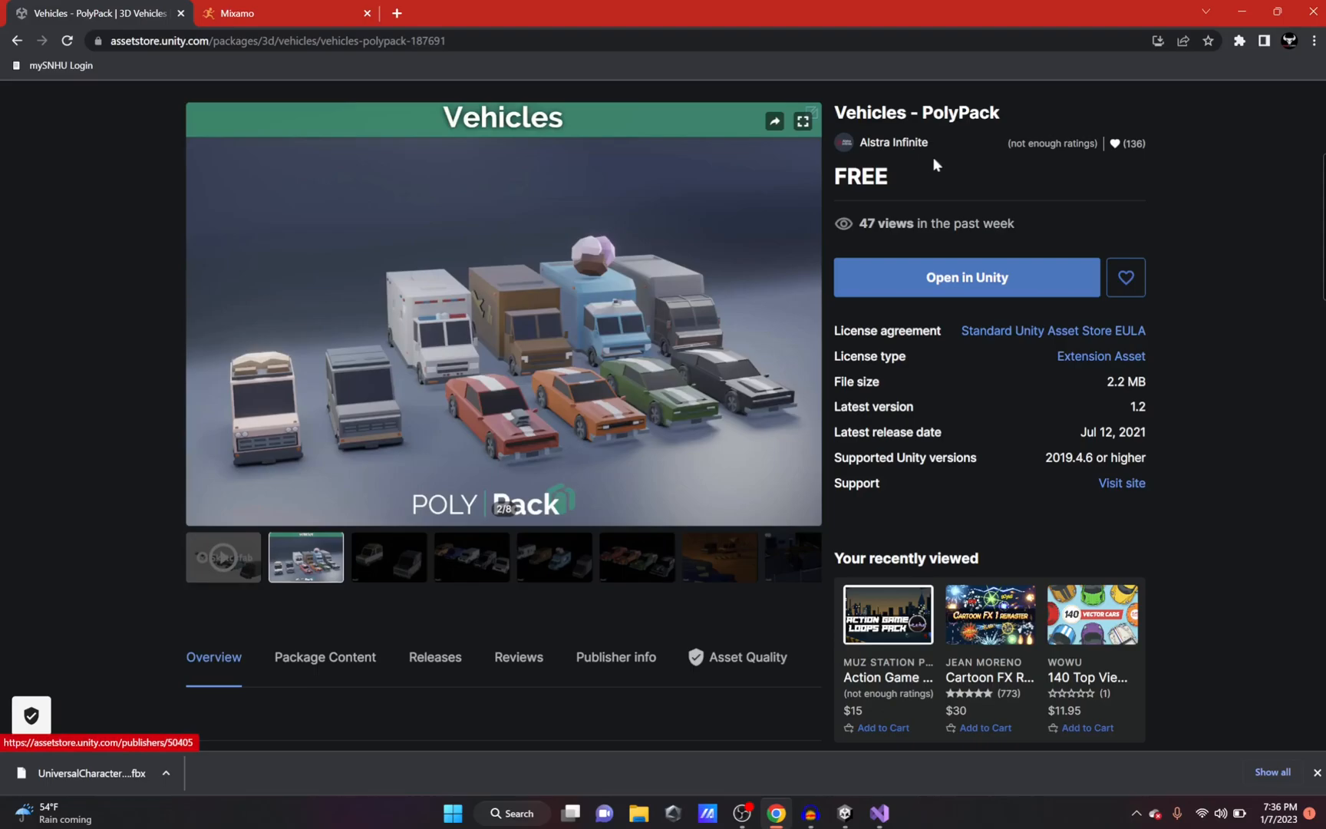
{"action": "left_click", "coordinate": [809, 314]}
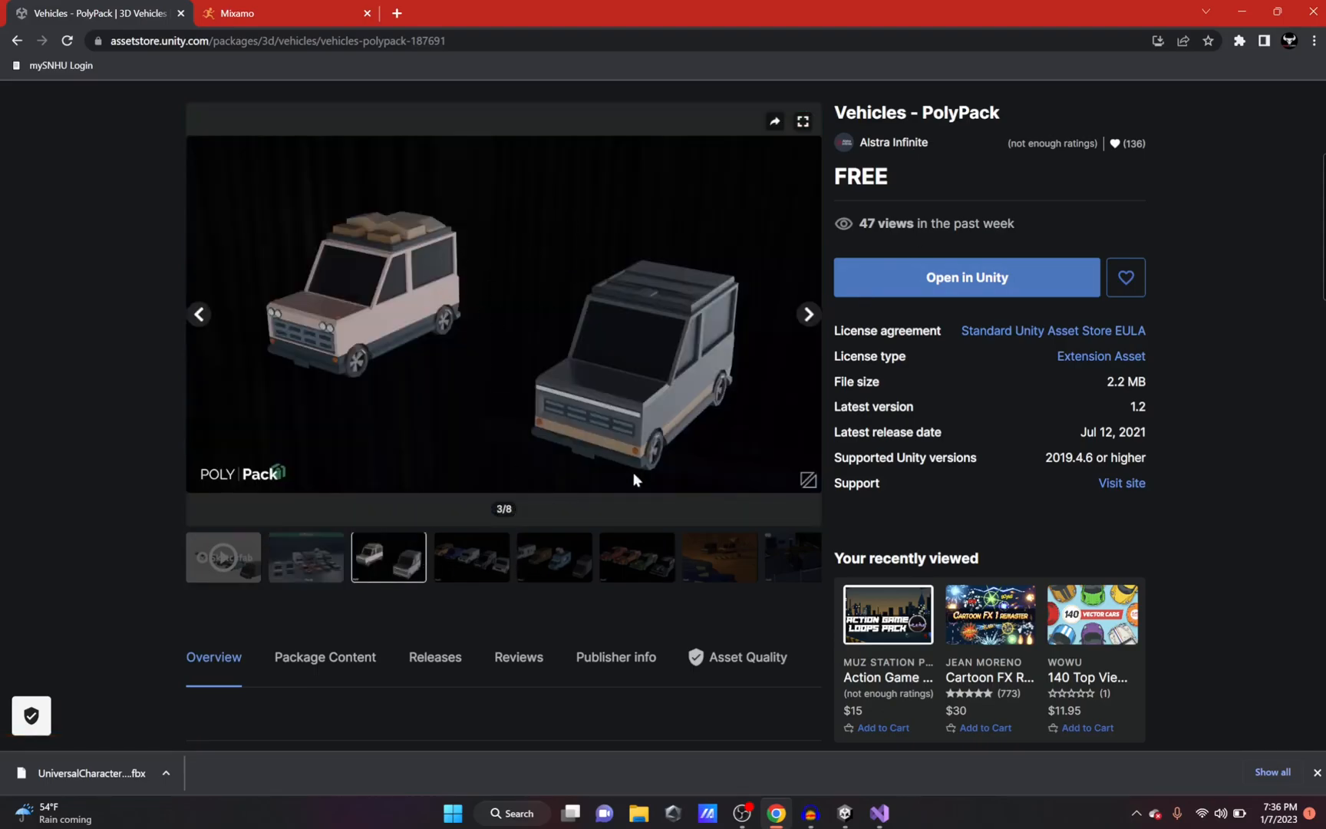
{"action": "left_click", "coordinate": [502, 572]}
{"action": "left_click", "coordinate": [311, 554]}
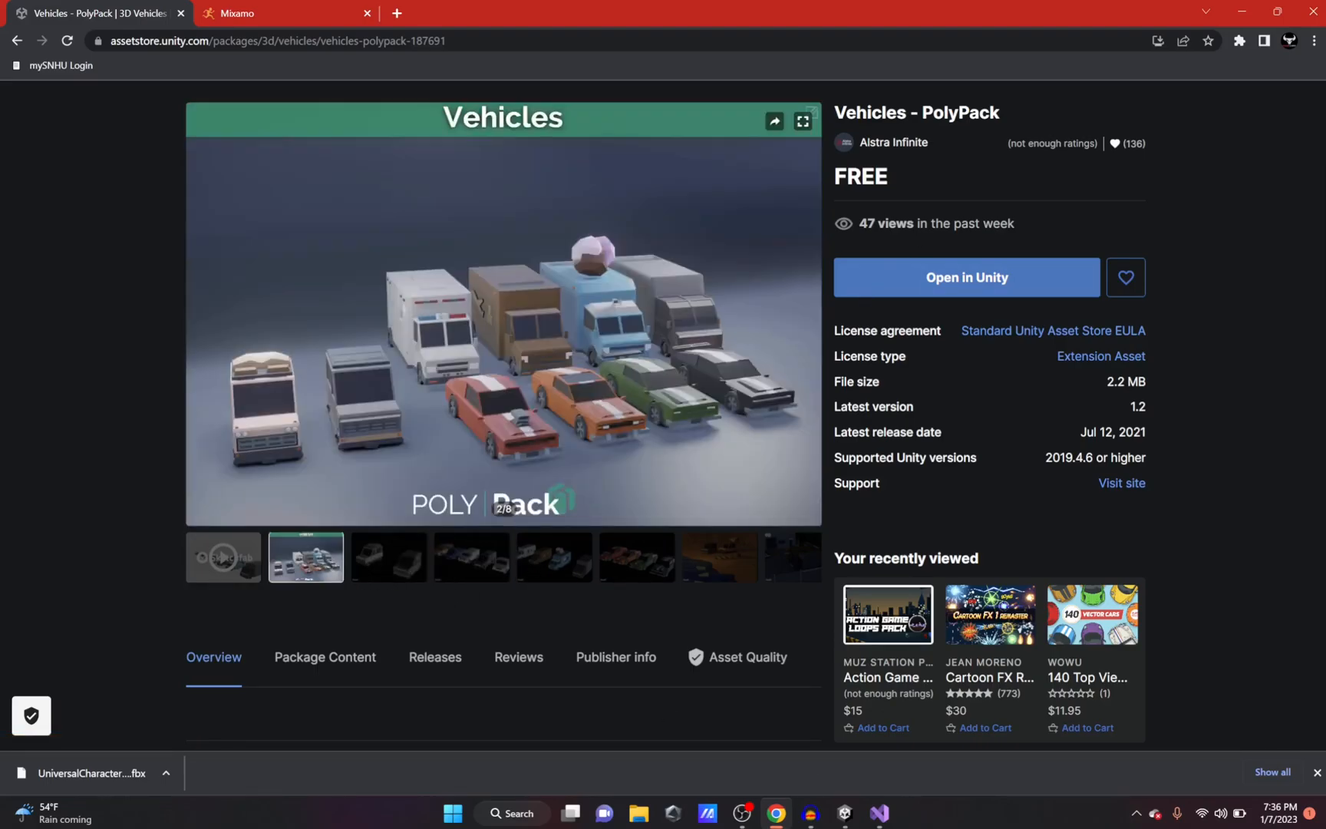
Switch back to Unity and open the Version 1.2 prefabs folder of Alstra Infinite's Vehicles LowPoly pack
{"action": "mouse_move", "coordinate": [844, 813]}
{"action": "left_click", "coordinate": [844, 721]}
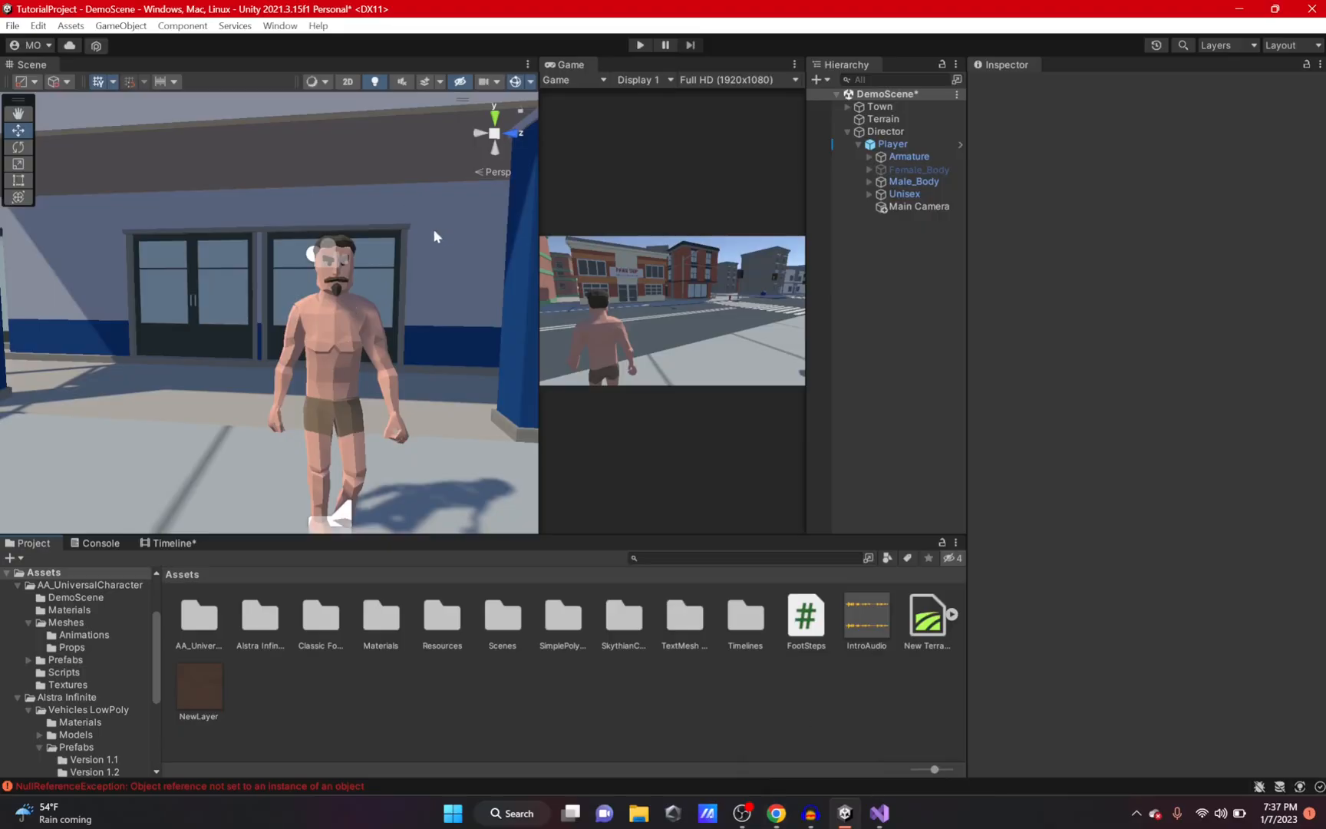
{"action": "right_click_drag", "start_coordinate": [94, 279], "coordinate": [717, 332]}
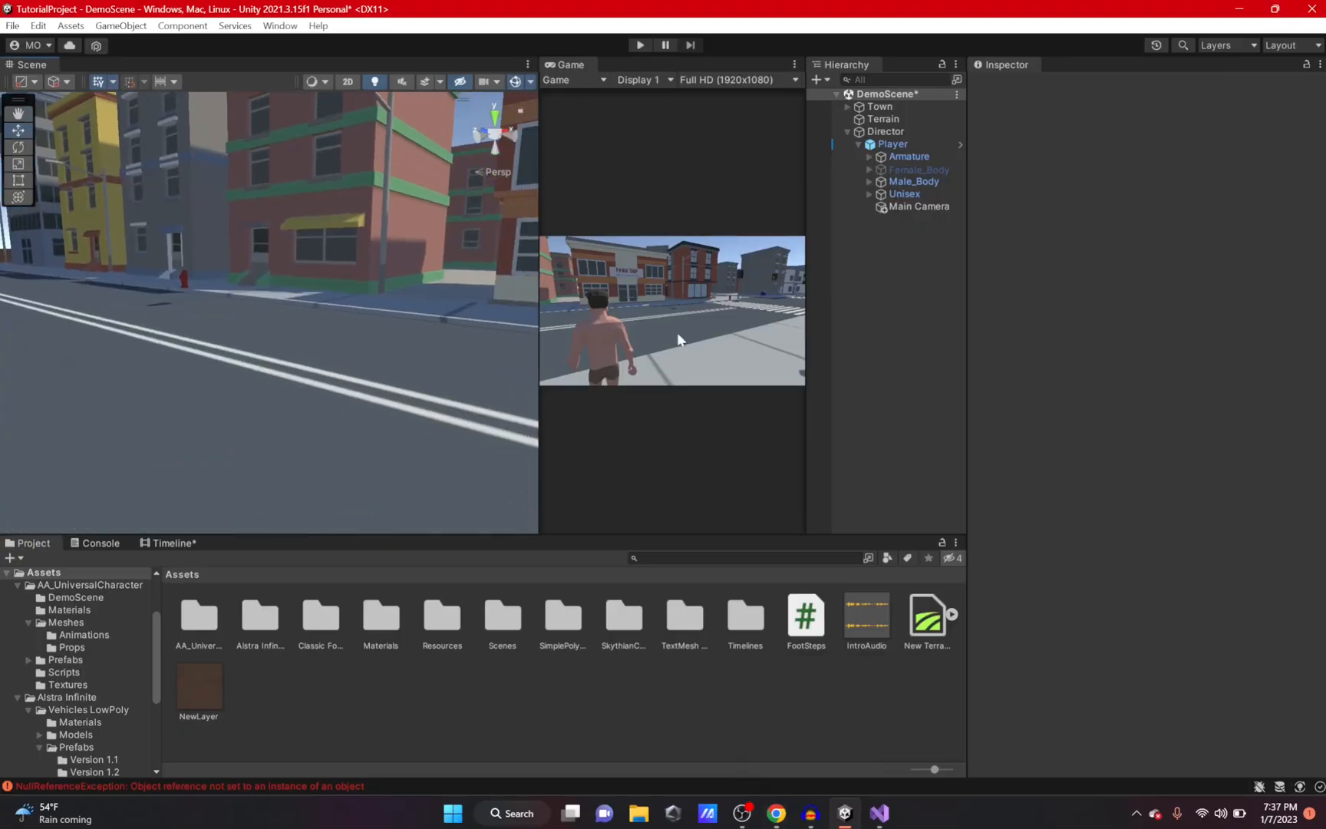
{"action": "double_click", "coordinate": [247, 618]}
{"action": "double_click", "coordinate": [199, 616]}
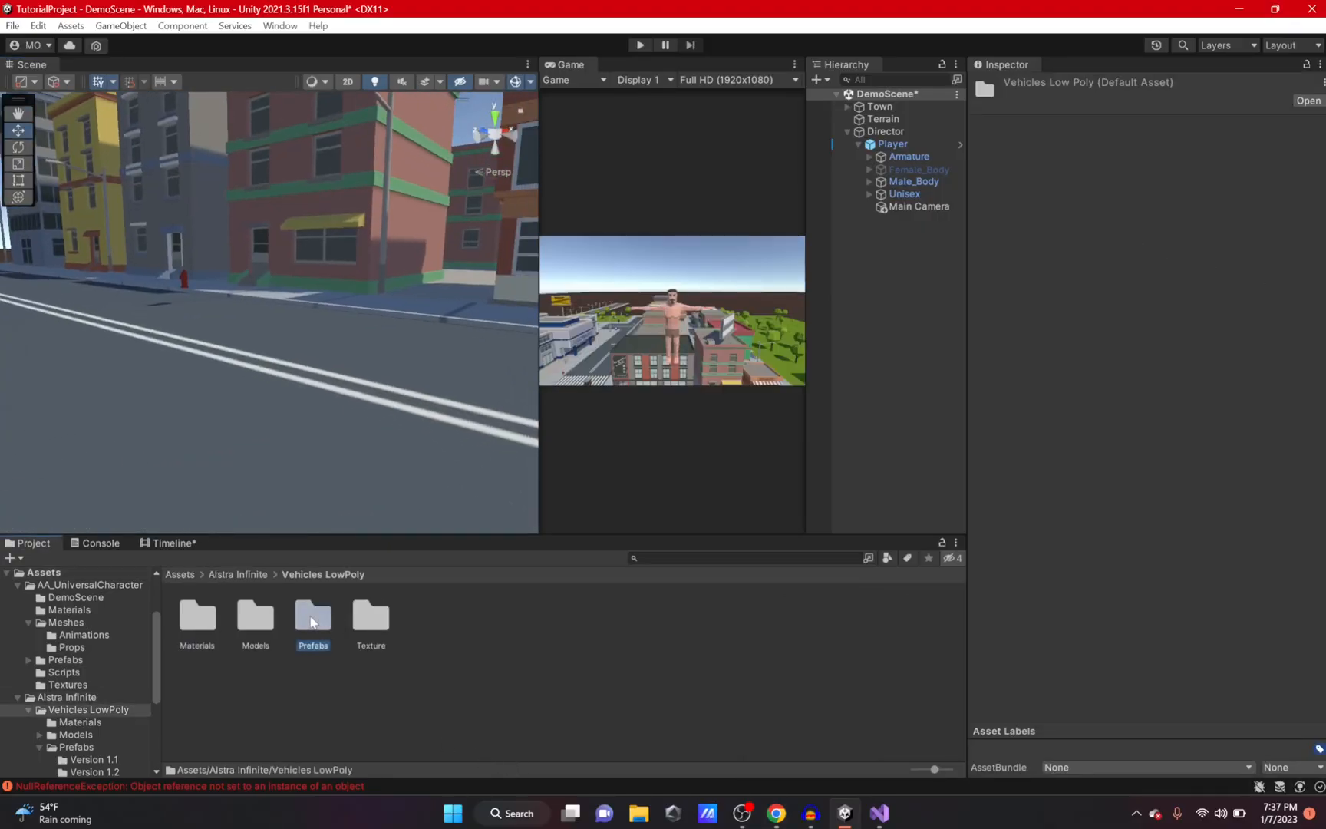
{"action": "double_click", "coordinate": [314, 617]}
{"action": "double_click", "coordinate": [249, 612]}
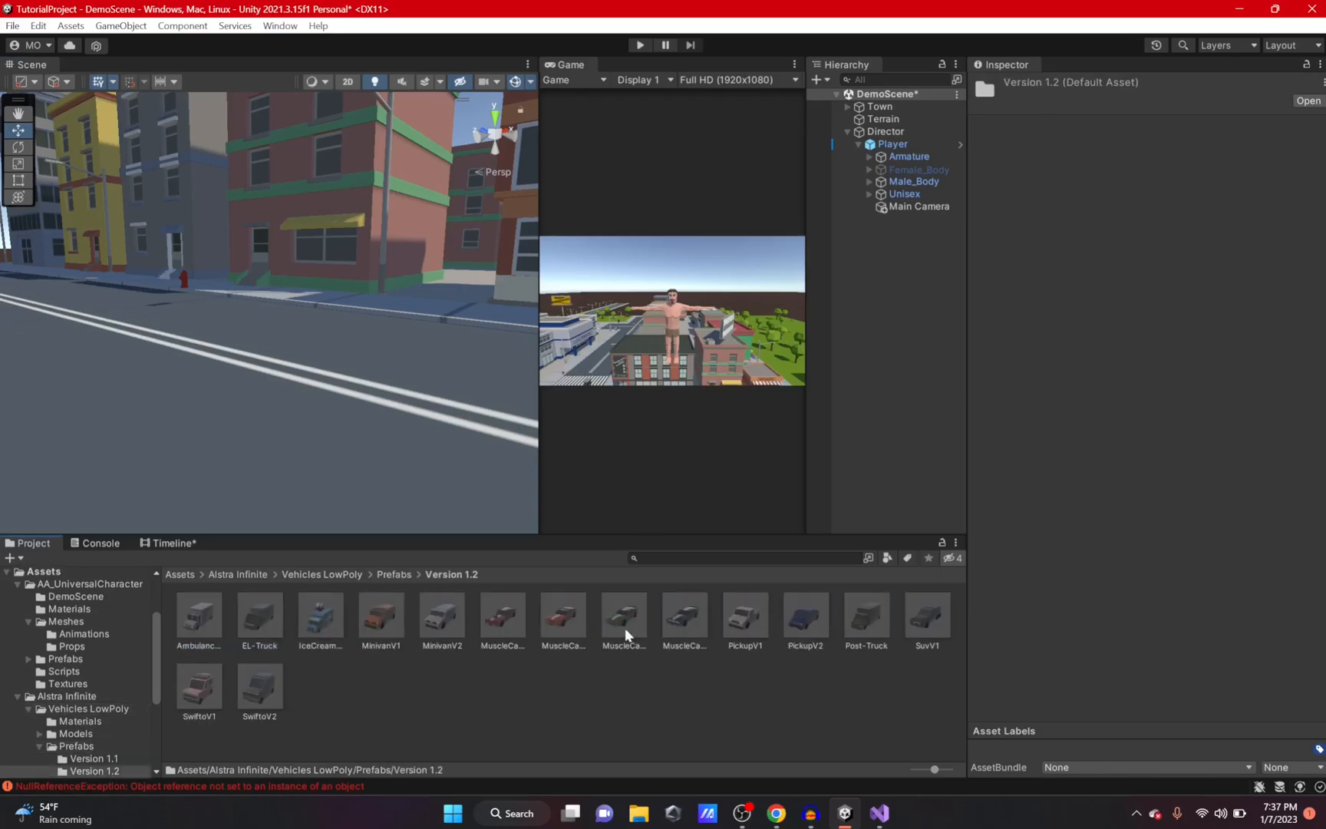
Place the MuscleCarV1 prefab on the road and raise it to a Y position of 0.17
{"action": "left_click", "coordinate": [499, 616]}
{"action": "left_click_drag", "start_coordinate": [503, 623], "coordinate": [459, 397]}
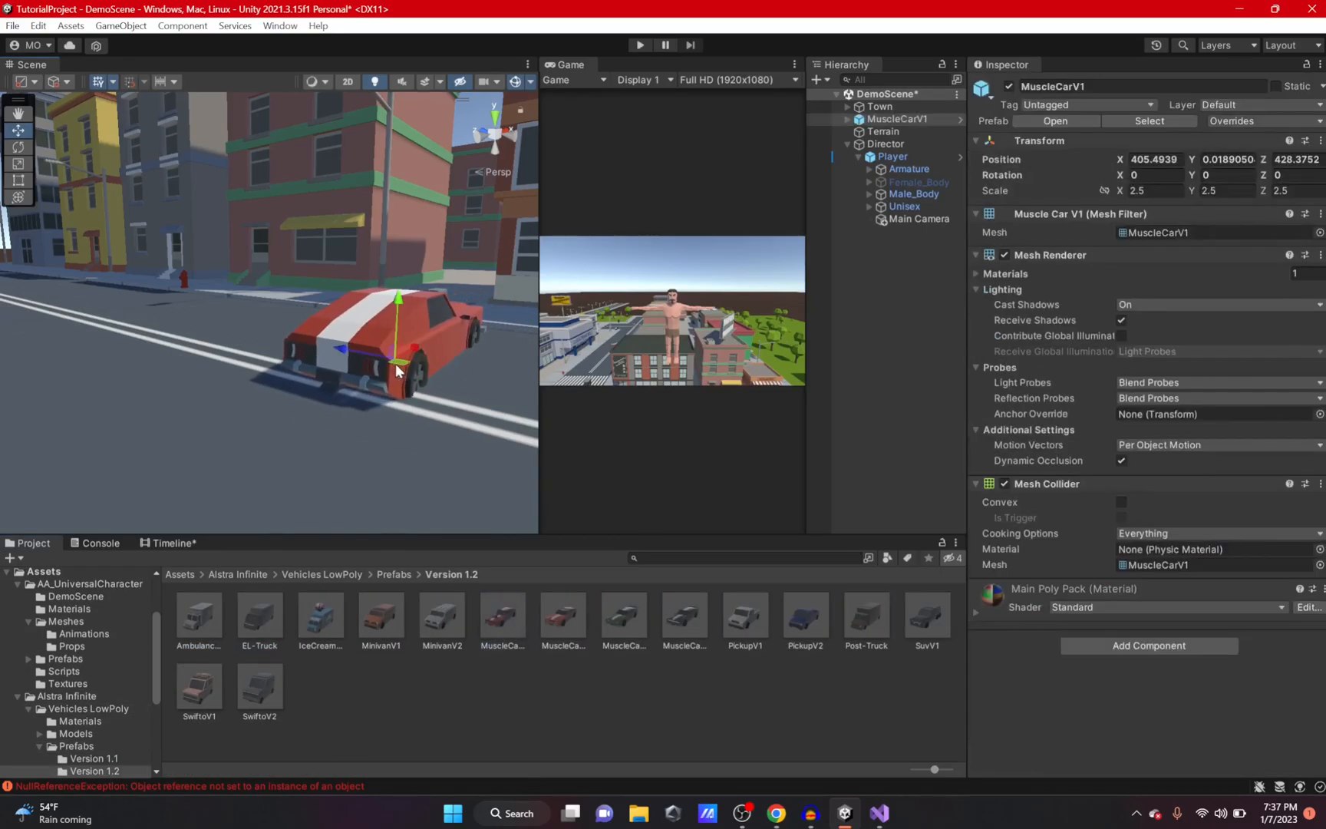
{"action": "left_click_drag", "start_coordinate": [390, 307], "coordinate": [391, 298]}
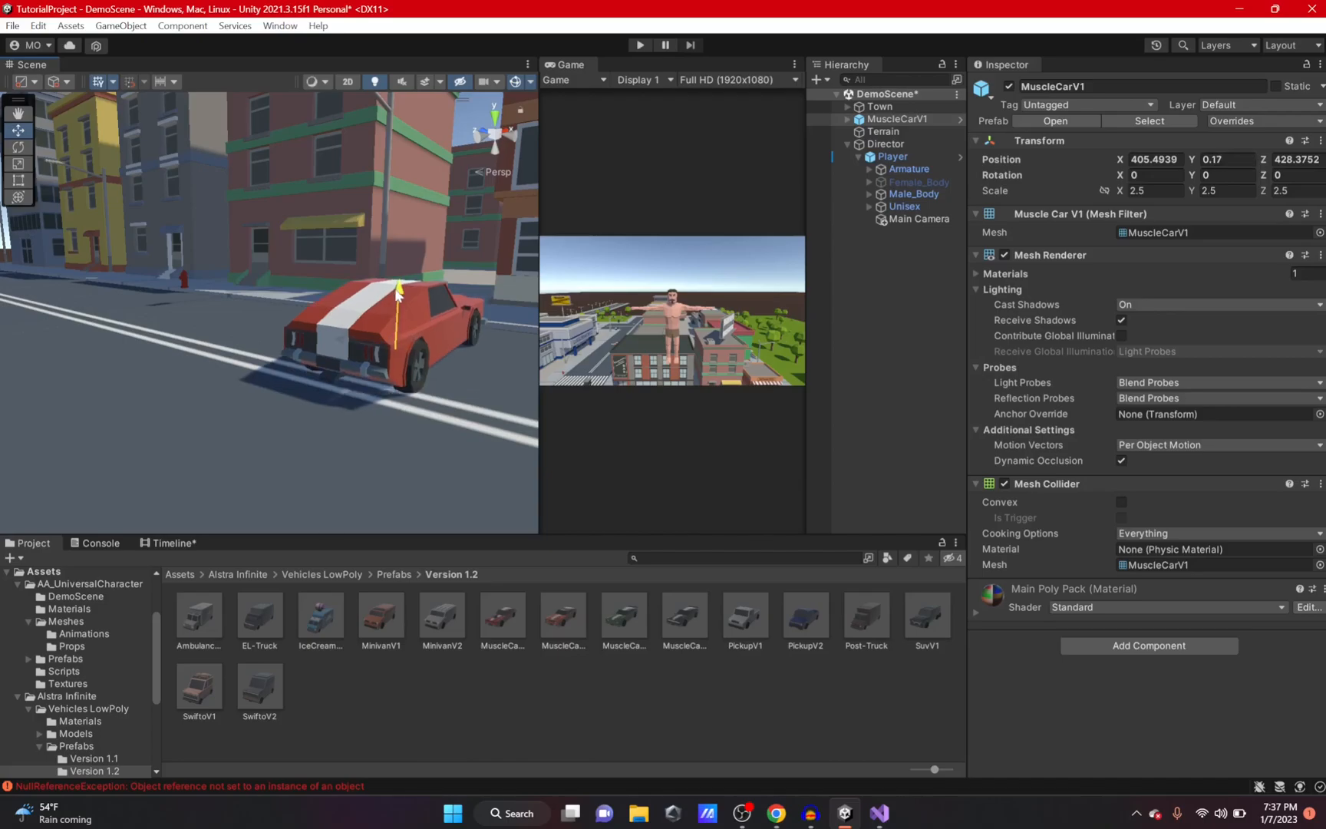
Set the muscle car's Y rotation to -90 and slide it sideways across the road
{"action": "left_click_drag", "start_coordinate": [1195, 184], "coordinate": [289, 394]}
{"action": "left_click", "coordinate": [1239, 177]}
{"action": "type", "text": "-90"}
{"action": "right_click_drag", "start_coordinate": [395, 369], "coordinate": [182, 395]}
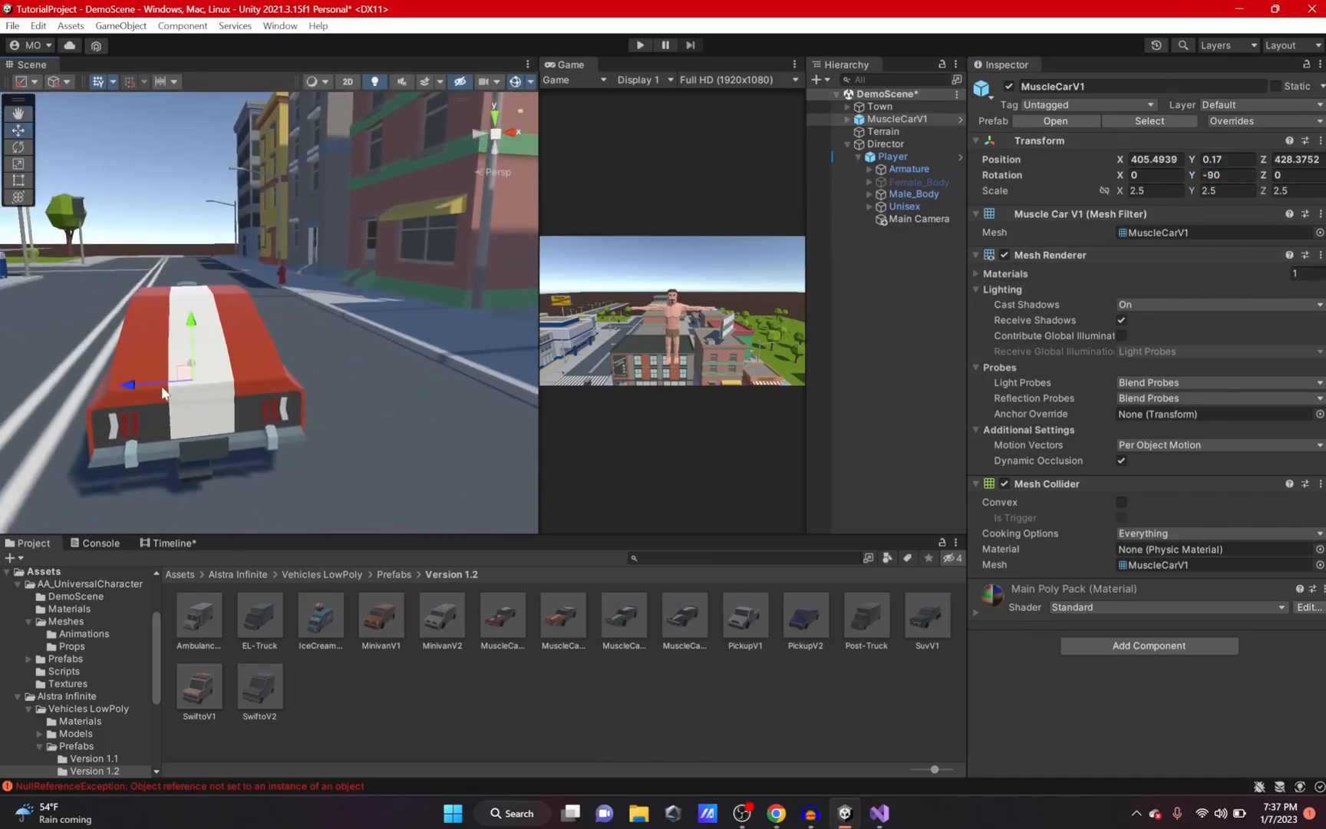
{"action": "left_click_drag", "start_coordinate": [131, 385], "coordinate": [352, 380]}
{"action": "right_click_drag", "start_coordinate": [327, 372], "coordinate": [197, 373]}
{"action": "key", "text": "d"}
{"action": "left_click_drag", "start_coordinate": [198, 374], "coordinate": [196, 376]}
Place the MinivanV1 prefab on the street by the crosswalk and set its Y rotation to 180
{"action": "right_click_drag", "start_coordinate": [196, 377], "coordinate": [133, 355]}
{"action": "key", "text": "w"}
{"action": "key", "text": "e"}
{"action": "right_click_drag", "start_coordinate": [240, 331], "coordinate": [430, 341]}
{"action": "right_click", "coordinate": [370, 591]}
{"action": "right_click_drag", "start_coordinate": [322, 405], "coordinate": [271, 390]}
{"action": "left_click_drag", "start_coordinate": [382, 639], "coordinate": [105, 464]}
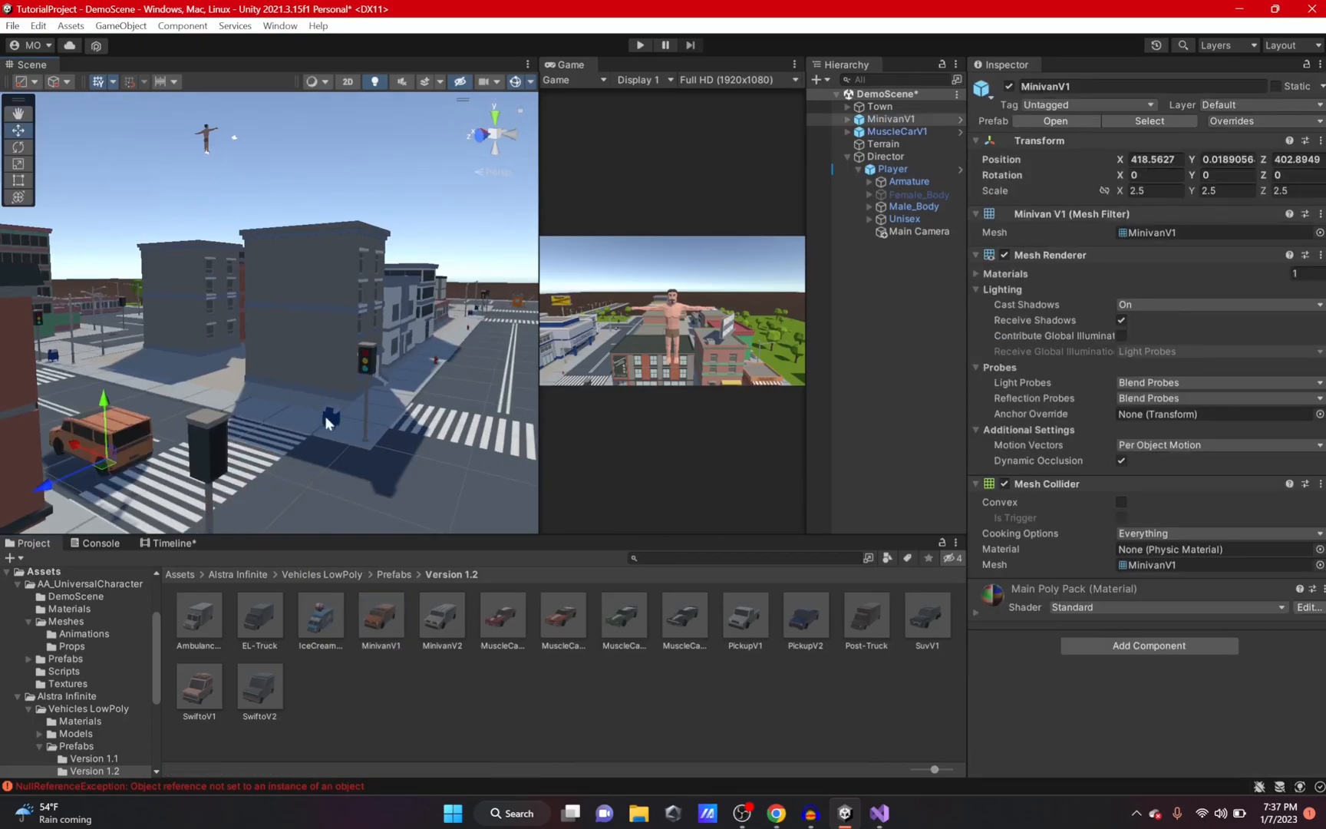
{"action": "left_click", "coordinate": [1227, 175]}
{"action": "type", "text": "180"}
Place the EL-Truck prefab on the road beside the intersection's crosswalk with a Y position of 0.21
{"action": "right_click_drag", "start_coordinate": [360, 360], "coordinate": [430, 414]}
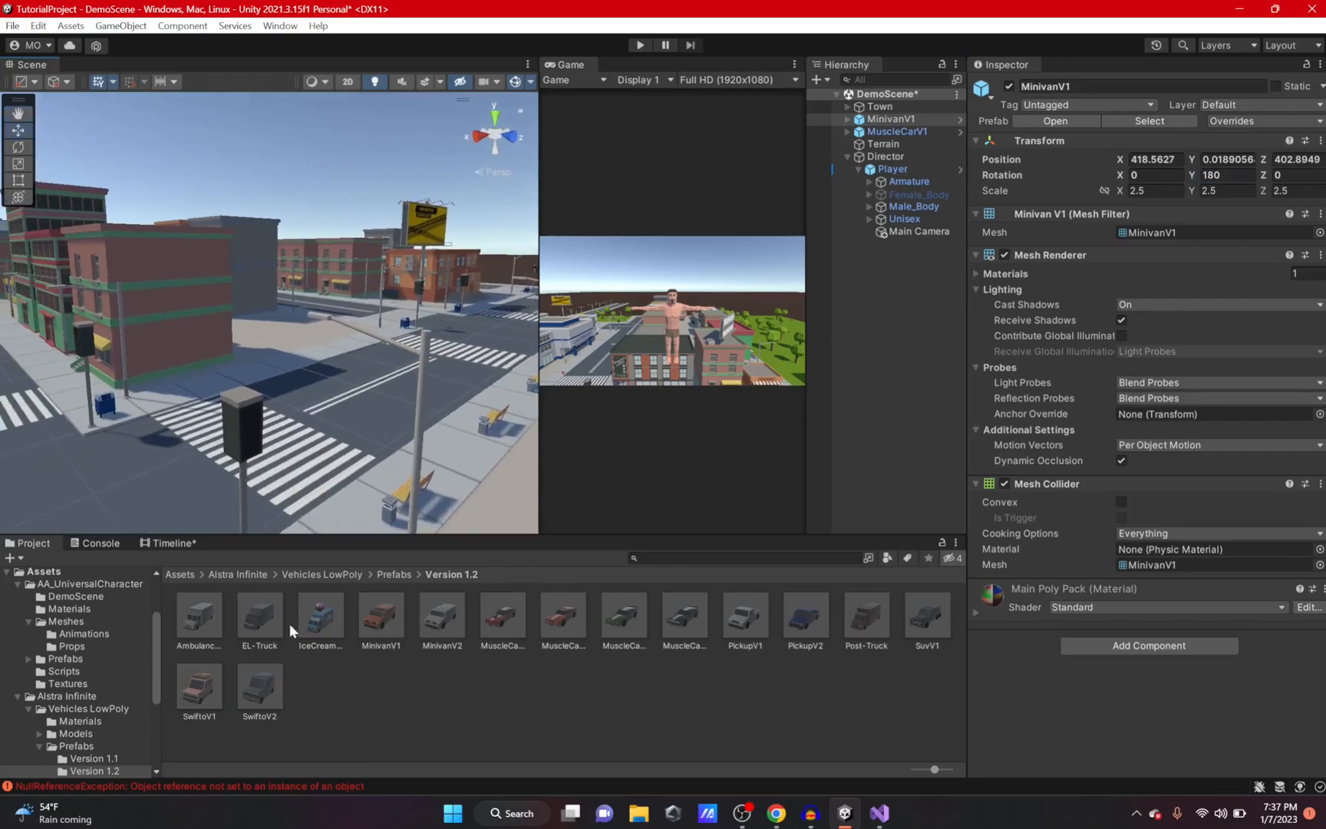
{"action": "left_click_drag", "start_coordinate": [258, 628], "coordinate": [284, 384]}
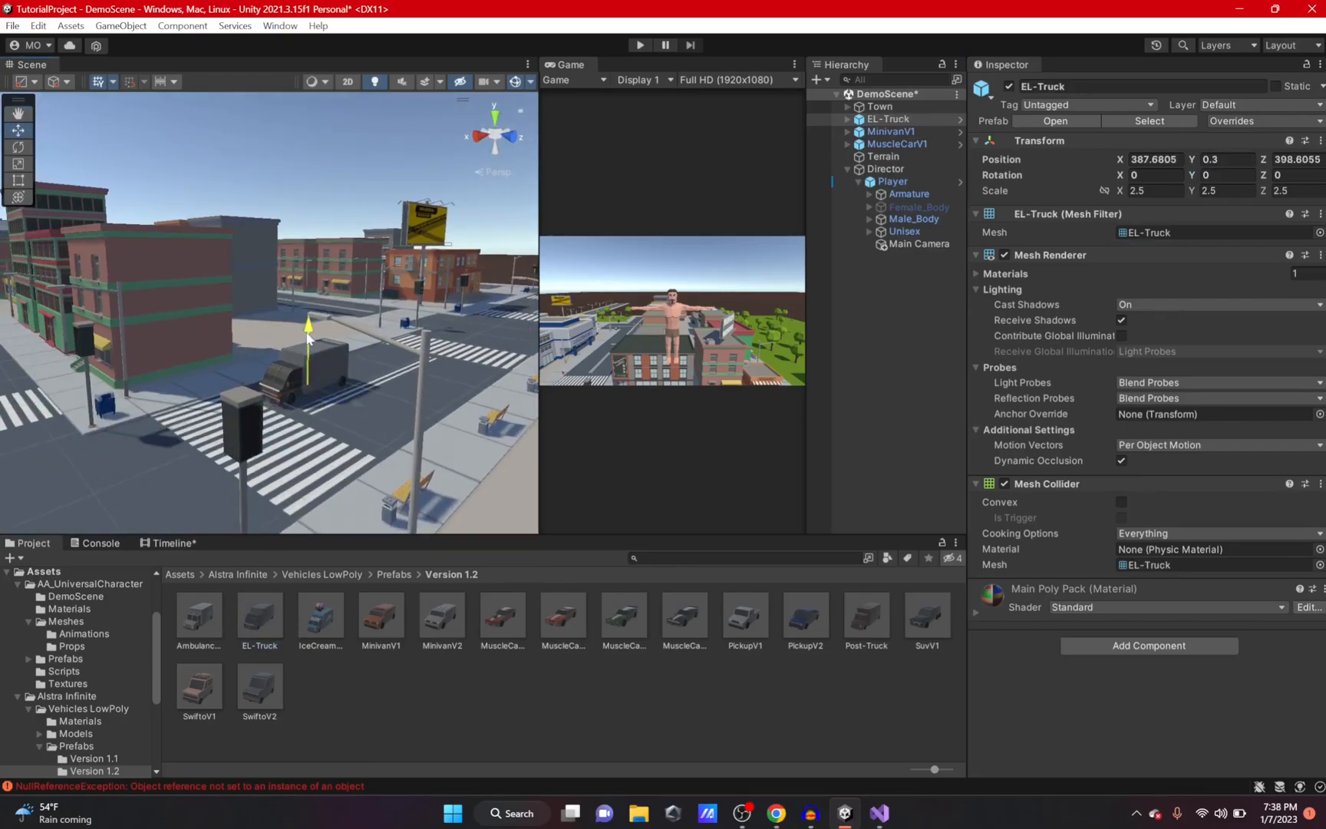
{"action": "right_click_drag", "start_coordinate": [1308, 372], "coordinate": [1224, 407]}
{"action": "key", "text": "f"}
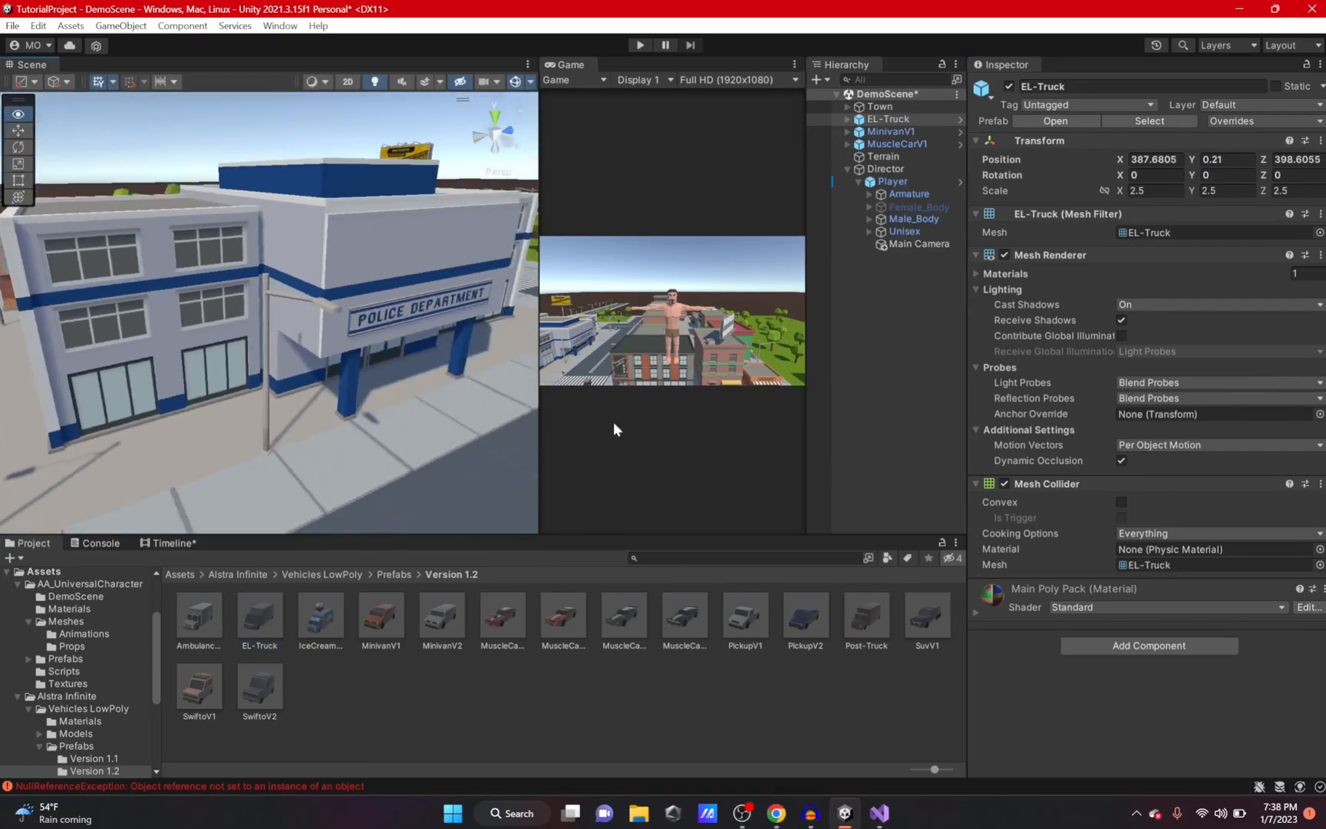
Make MinivanV1 a child of the Director object and select Director
{"action": "left_click", "coordinate": [898, 171]}
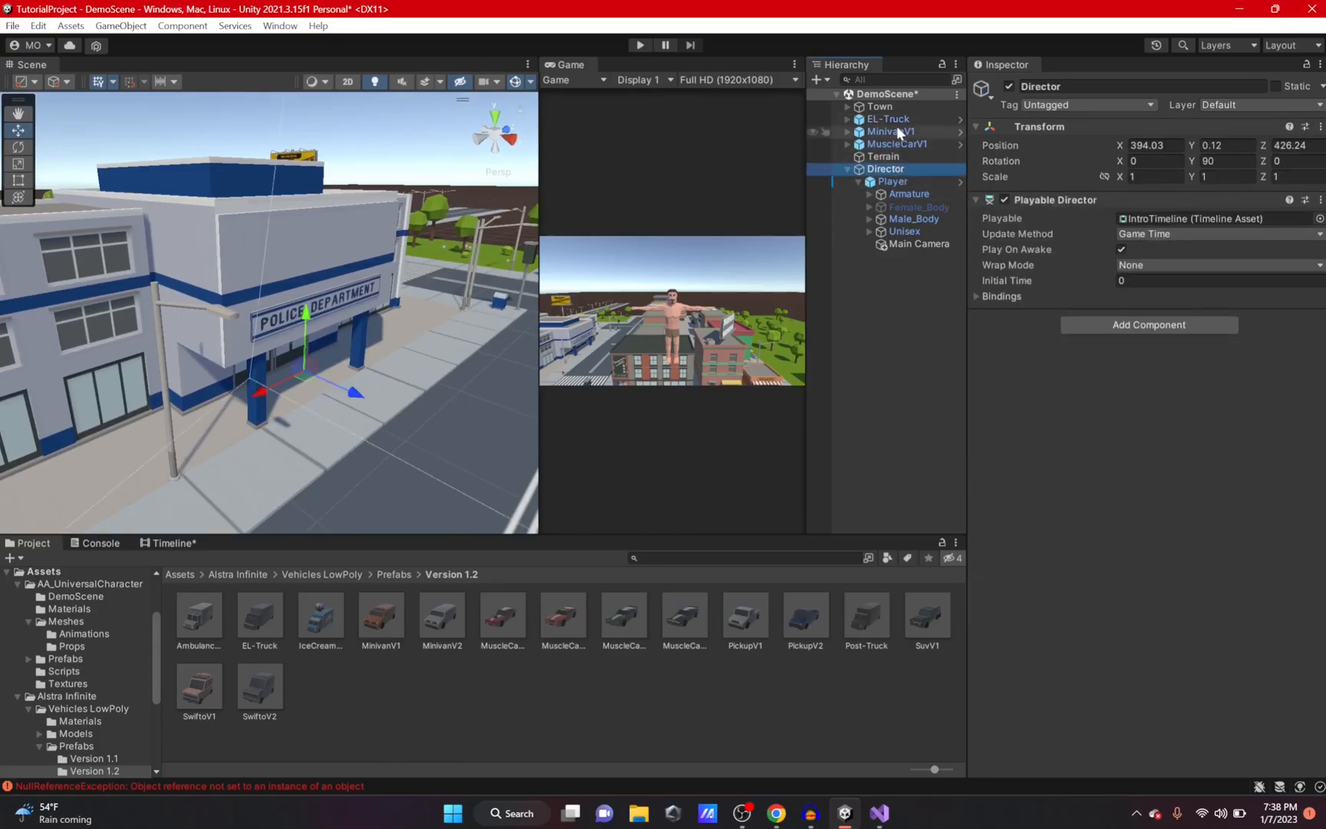
{"action": "left_click_drag", "start_coordinate": [891, 131], "coordinate": [888, 175]}
{"action": "left_click", "coordinate": [895, 156]}
{"action": "right_click_drag", "start_coordinate": [344, 353], "coordinate": [244, 335]}
Add an Animation Track to IntroTimeline and bind MinivanV1 to it with an Animator
{"action": "left_click", "coordinate": [169, 543]}
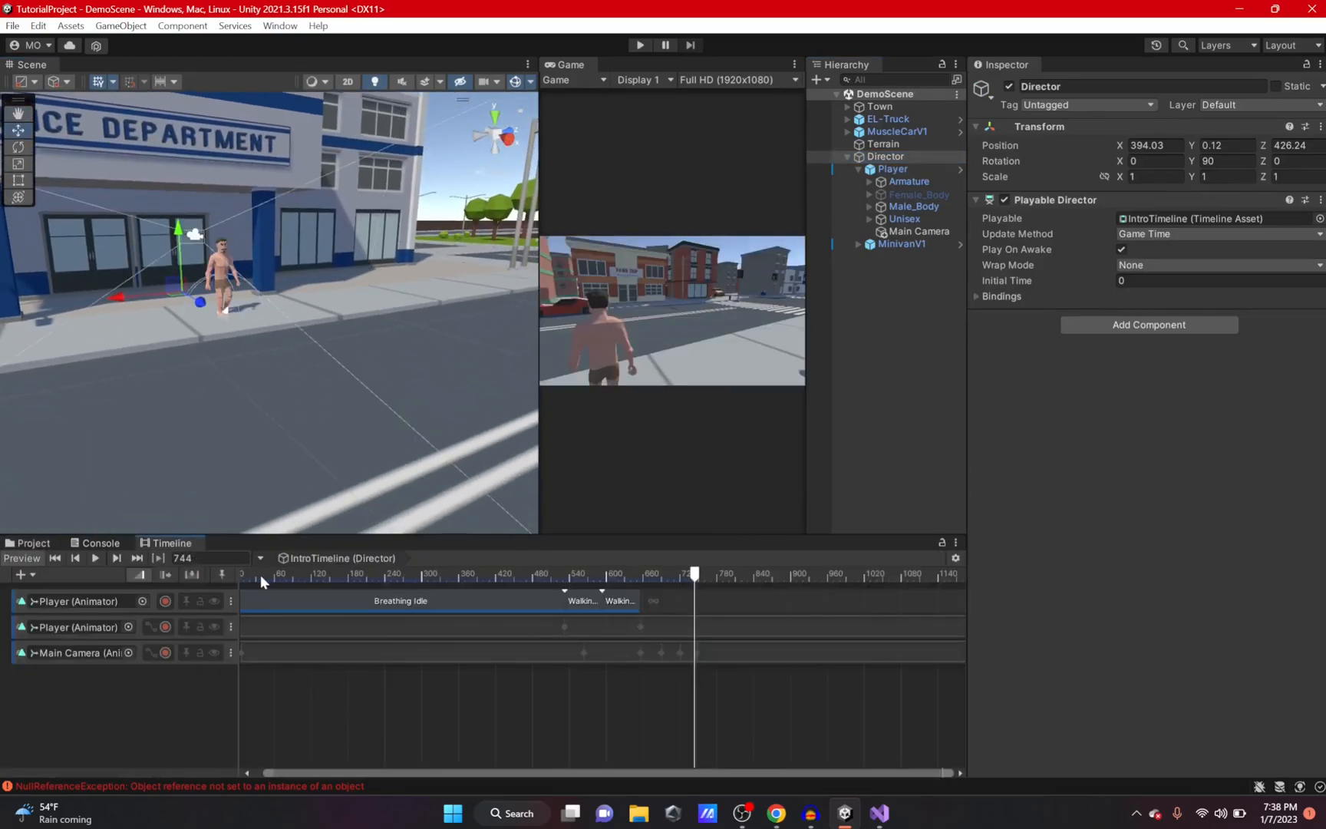
{"action": "left_click", "coordinate": [22, 574]}
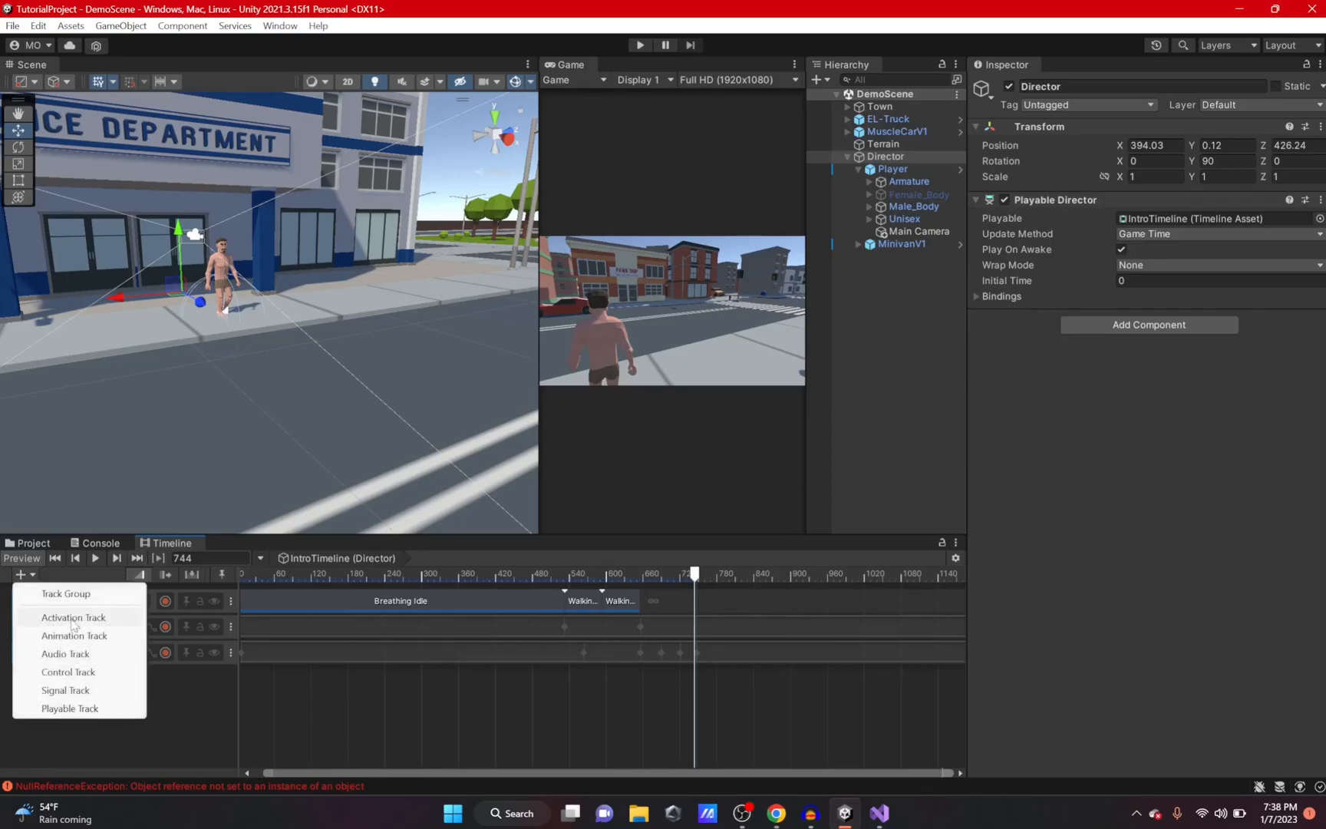
{"action": "left_click", "coordinate": [74, 636]}
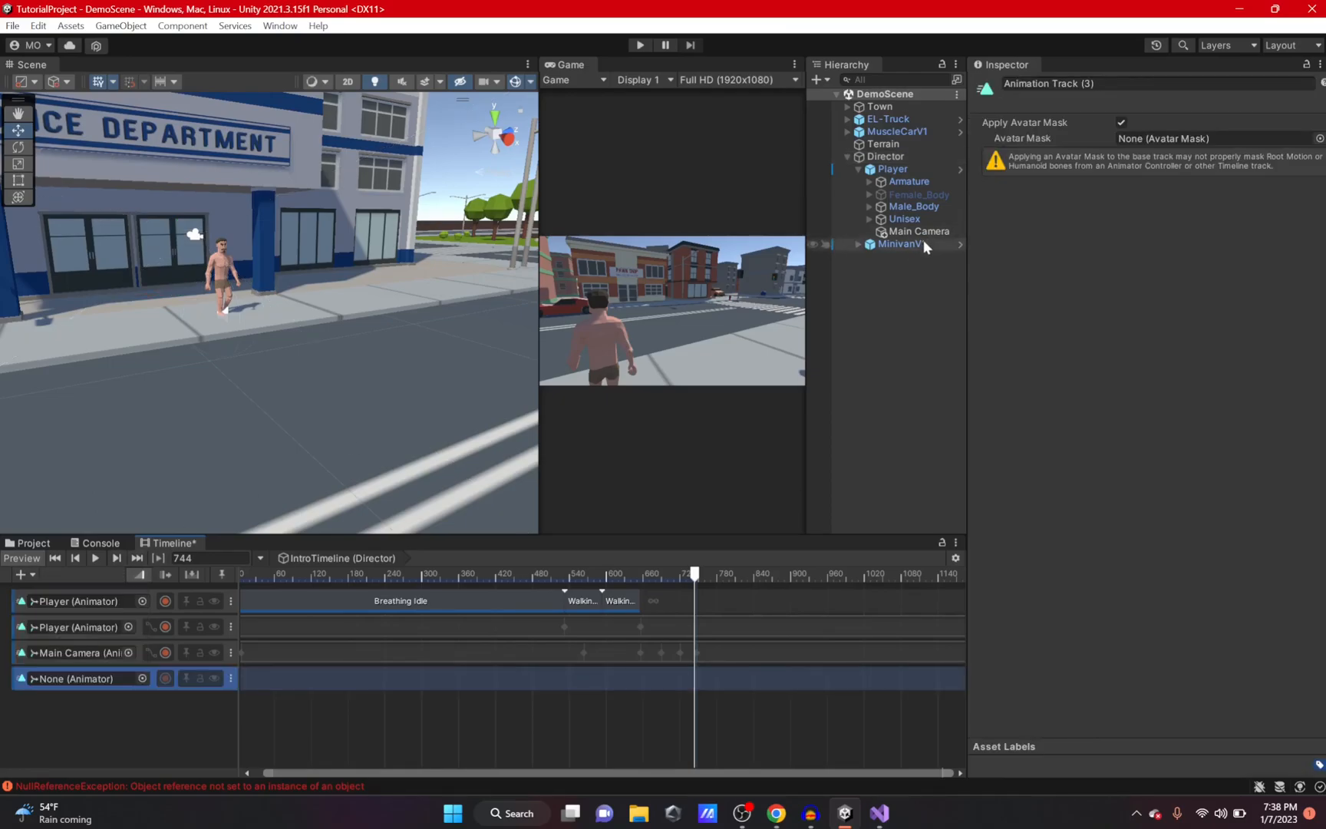
{"action": "left_click_drag", "start_coordinate": [2, 591], "coordinate": [83, 680]}
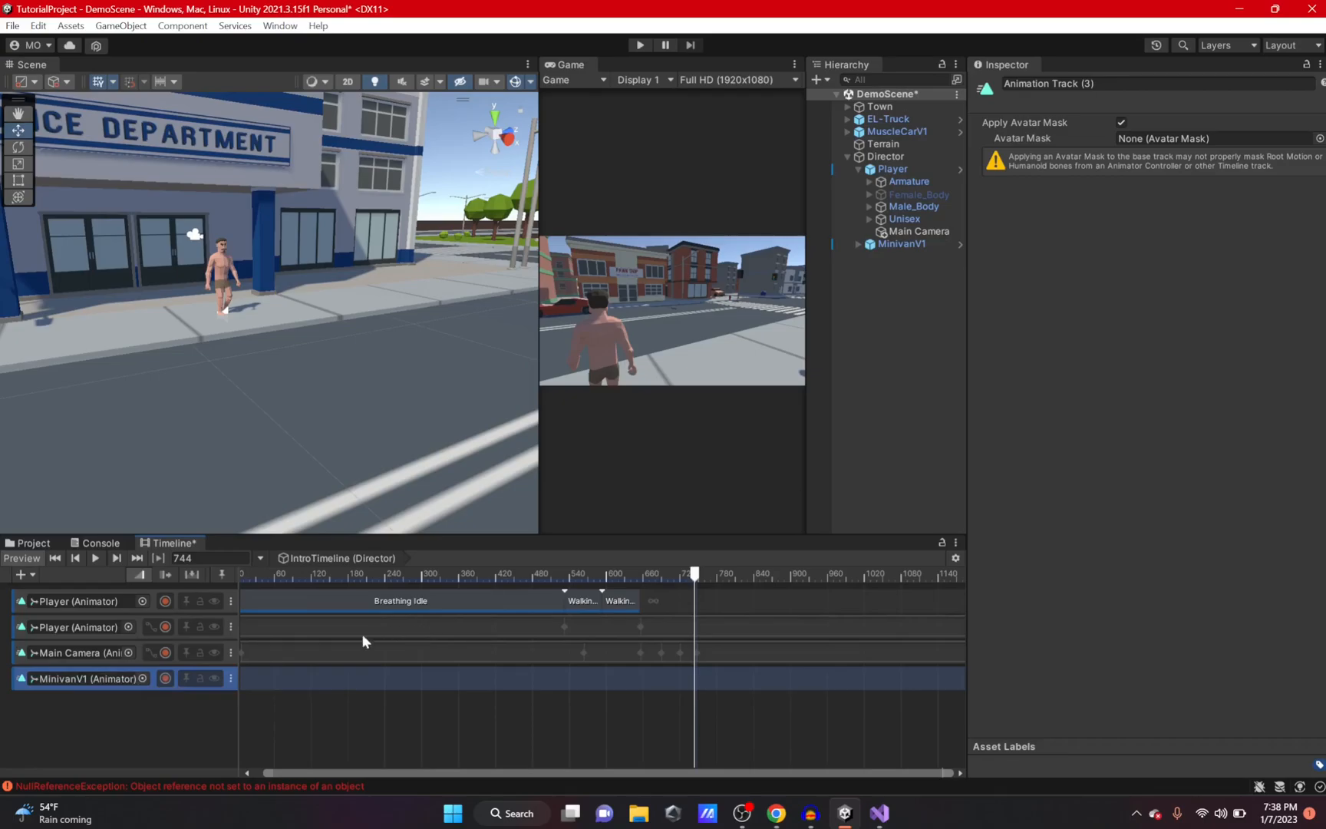
At frame 748, record MinivanV1's Z position as about -1.5 on its track and stop recording
{"action": "left_click", "coordinate": [165, 678]}
{"action": "mouse_move", "coordinate": [694, 574]}
{"action": "left_mouse_down"}
{"action": "mouse_move", "coordinate": [684, 573]}
{"action": "mouse_move", "coordinate": [698, 577]}
{"action": "left_mouse_up"}
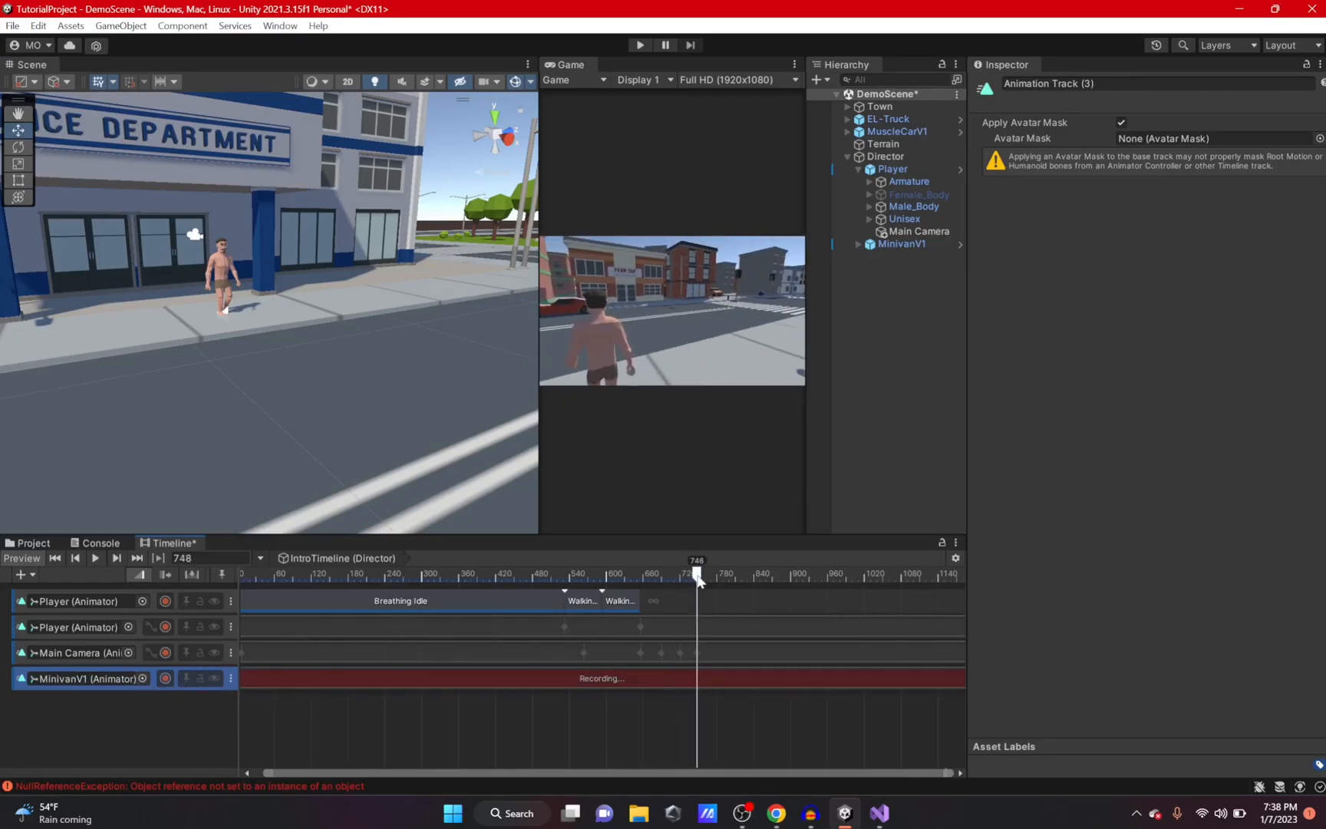
{"action": "left_click", "coordinate": [892, 242]}
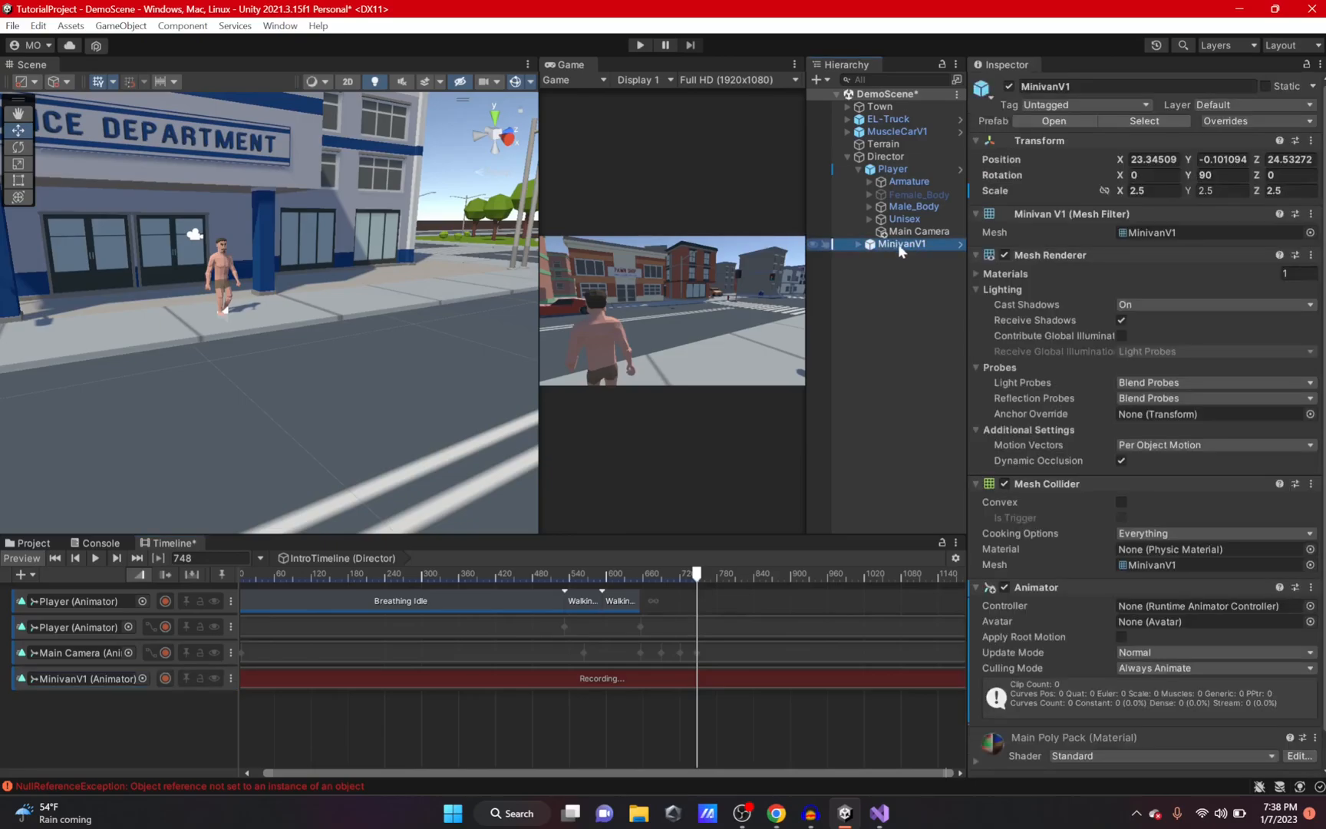
{"action": "left_click", "coordinate": [1256, 162]}
{"action": "left_click_drag", "start_coordinate": [1255, 163], "coordinate": [1130, 177]}
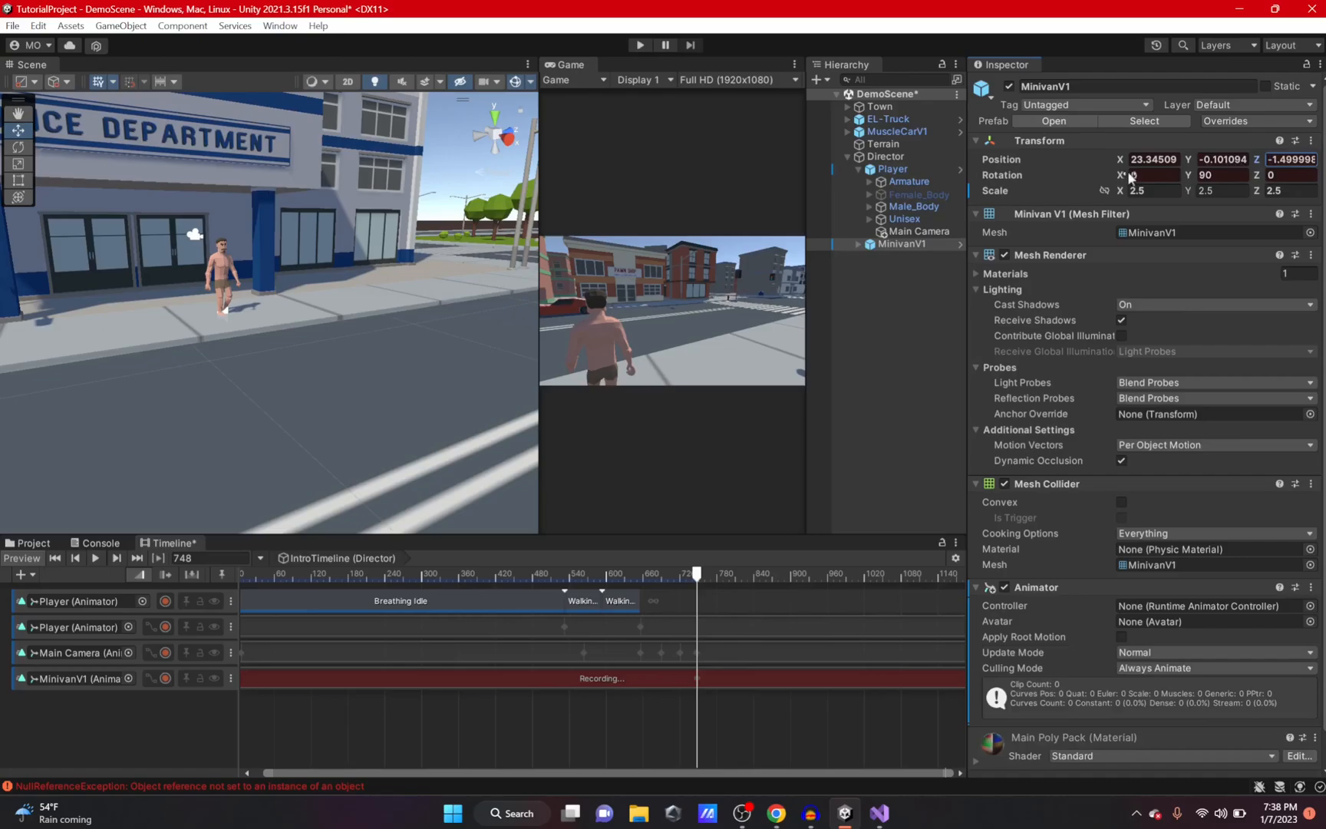
{"action": "left_click", "coordinate": [164, 678]}
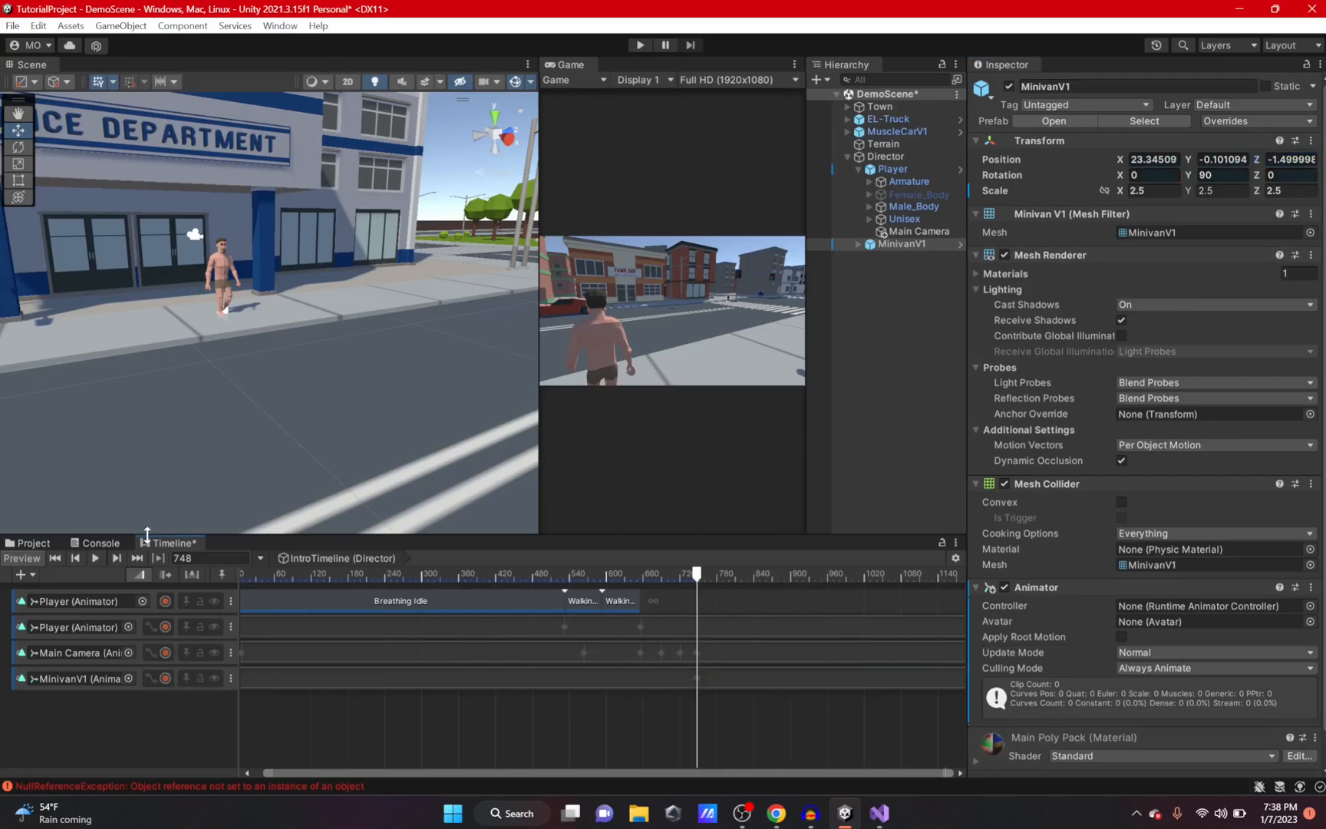
Switch to Audacity for a brief look and close it
{"action": "left_click", "coordinate": [811, 813]}
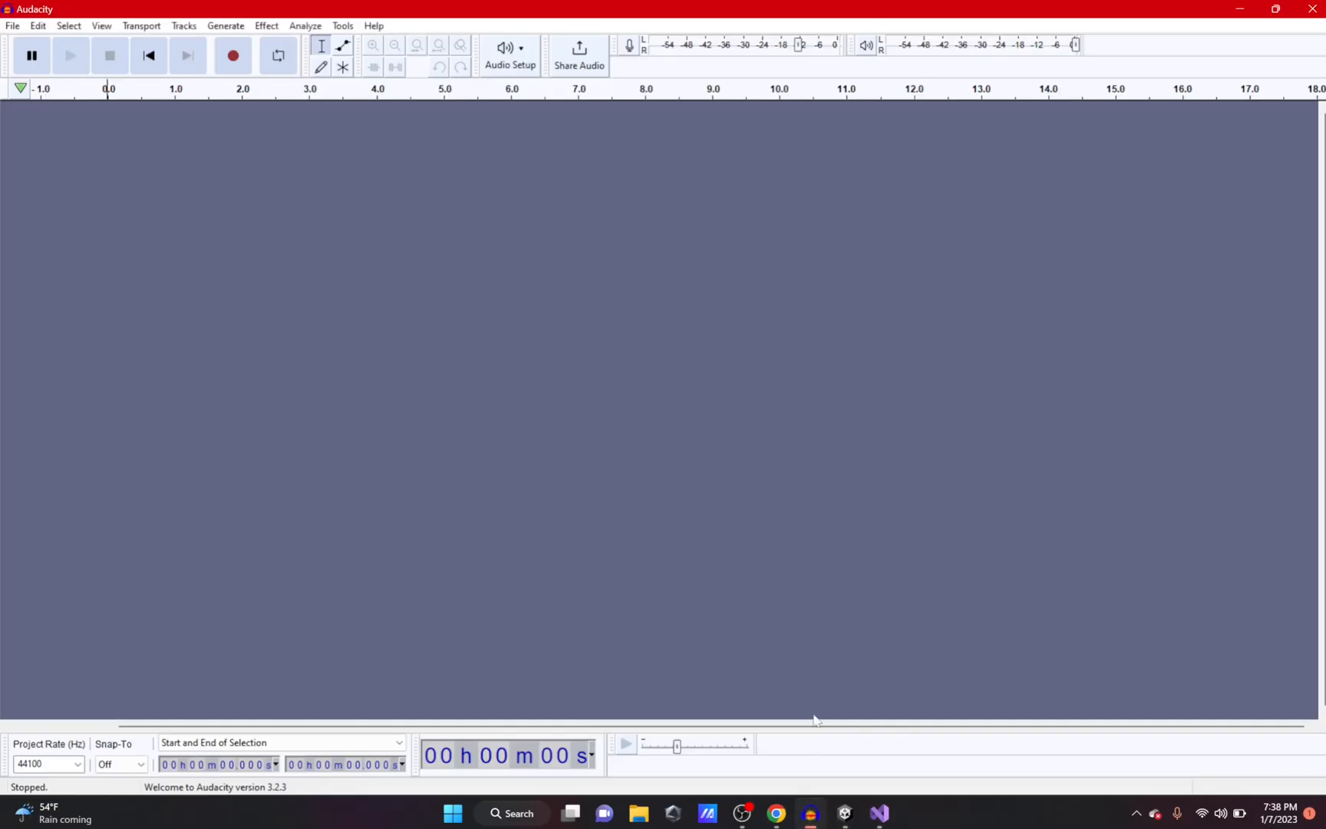
{"action": "left_click", "coordinate": [1313, 8]}
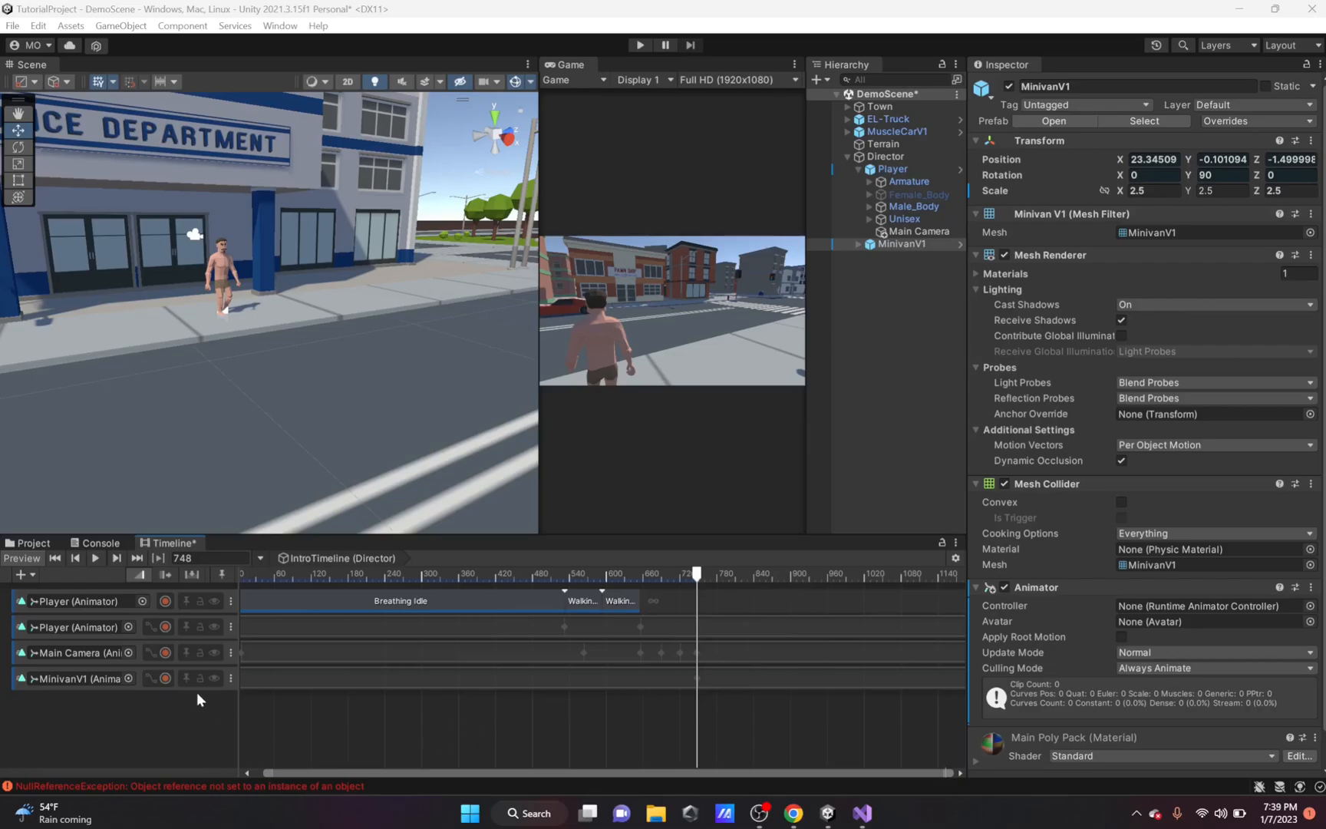
Open the project's root Assets folder and dock the Timeline window beside the Scene view
{"action": "left_click", "coordinate": [32, 543]}
{"action": "left_click", "coordinate": [169, 575]}
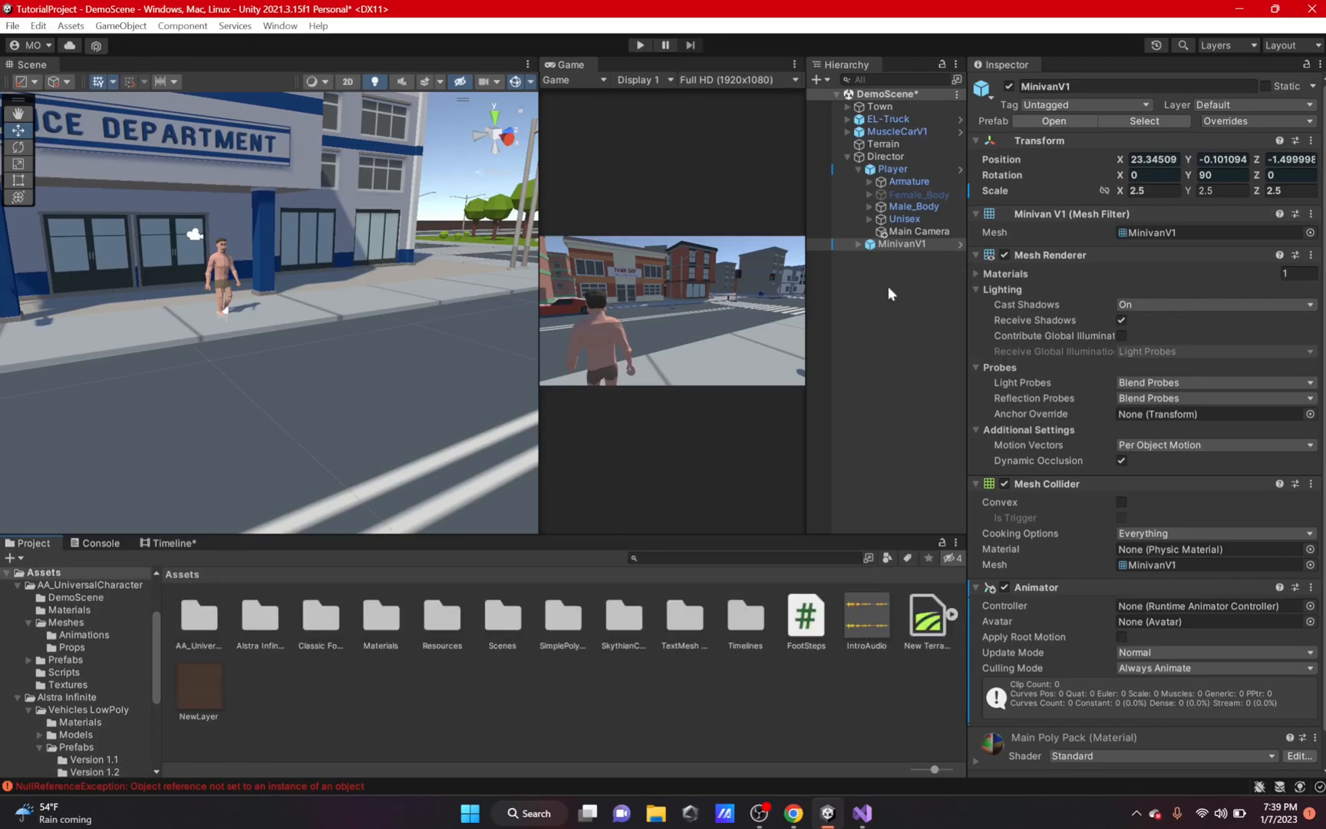
{"action": "left_click_drag", "start_coordinate": [187, 538], "coordinate": [193, 61]}
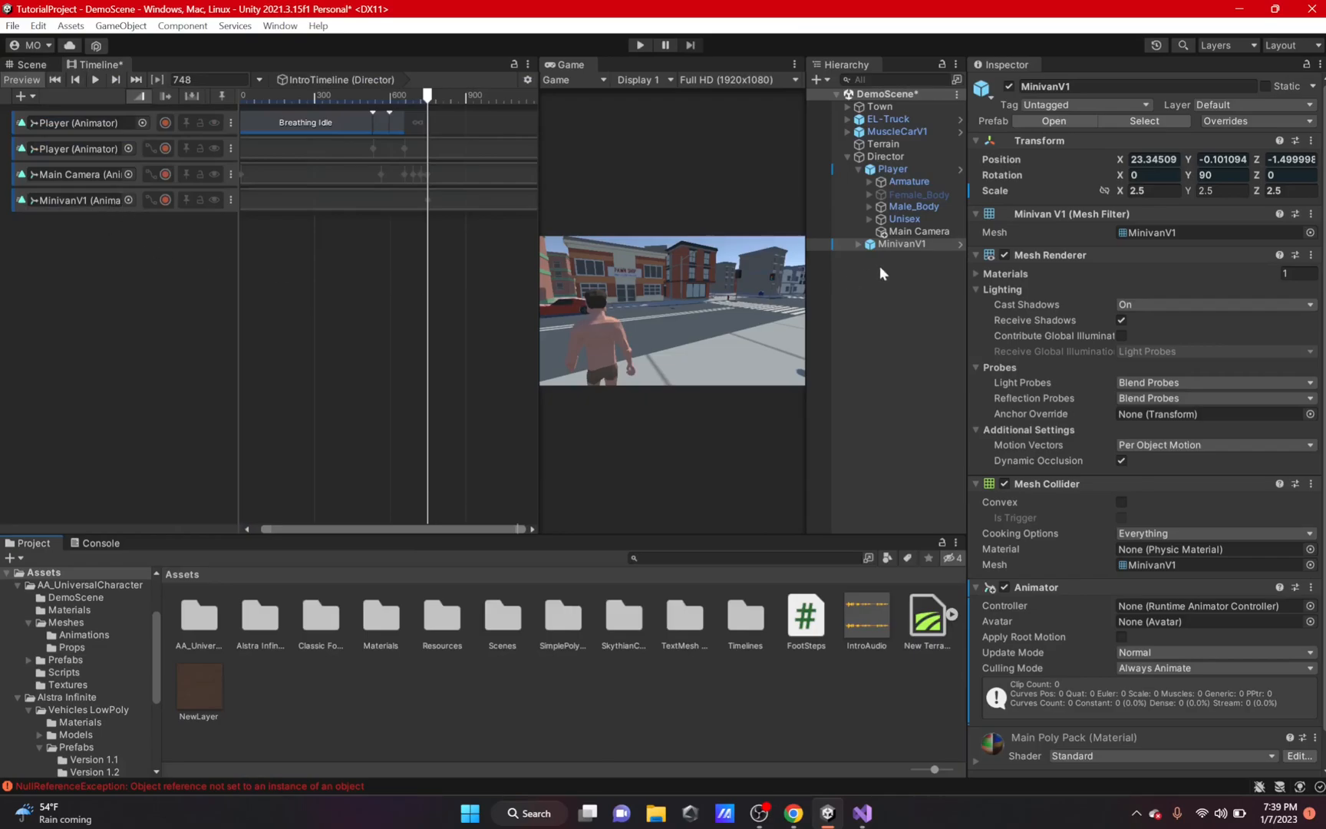
Create an Audio Source object under Director and name it IntroAudioSource
{"action": "right_click", "coordinate": [874, 153]}
{"action": "mouse_move", "coordinate": [933, 445]}
{"action": "left_click", "coordinate": [1134, 443]}
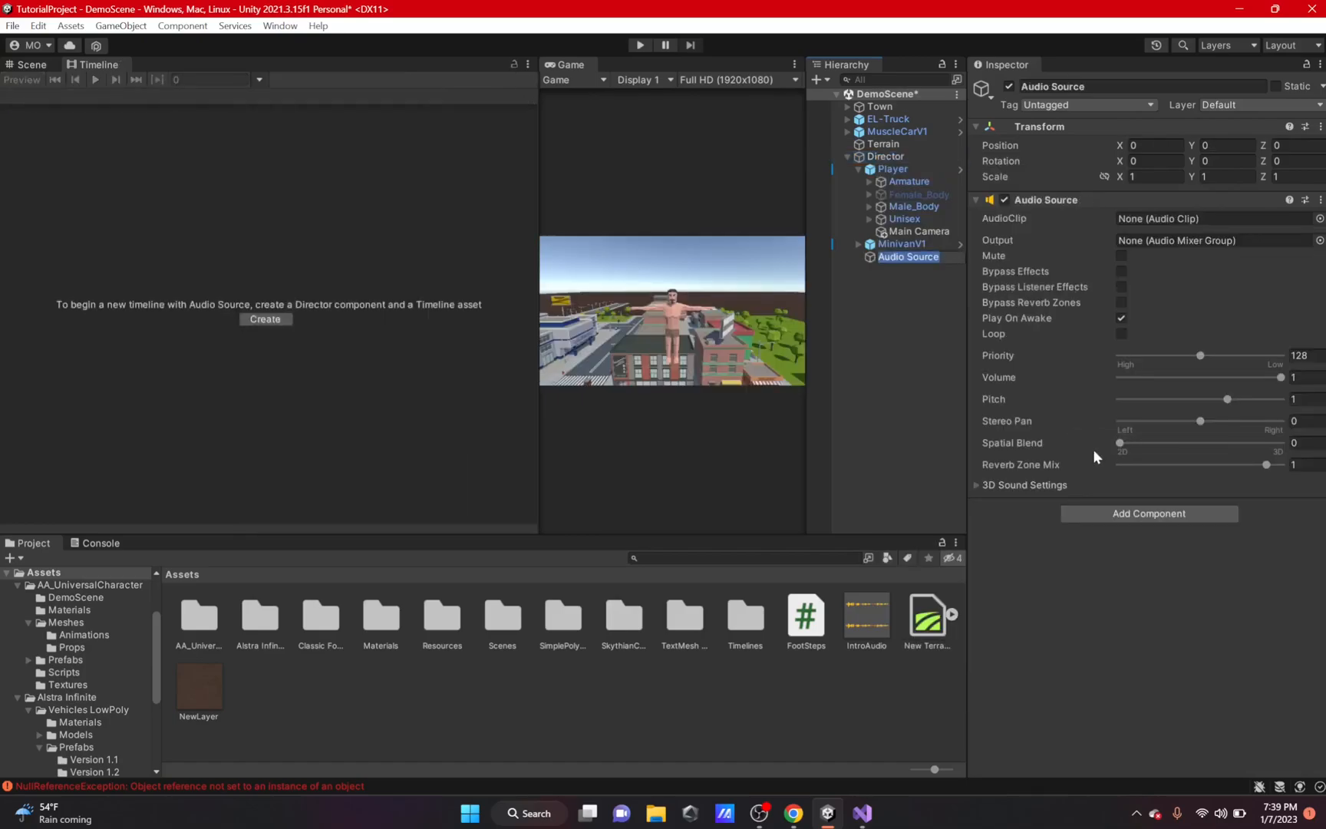
{"action": "key", "text": "BackSpace"}
{"action": "type", "text": "IntroAudioSource"}
{"action": "key", "text": "Return"}
Assign the IntroAudio clip as the AudioClip of IntroAudioSource
{"action": "left_click_drag", "start_coordinate": [858, 645], "coordinate": [1228, 219]}
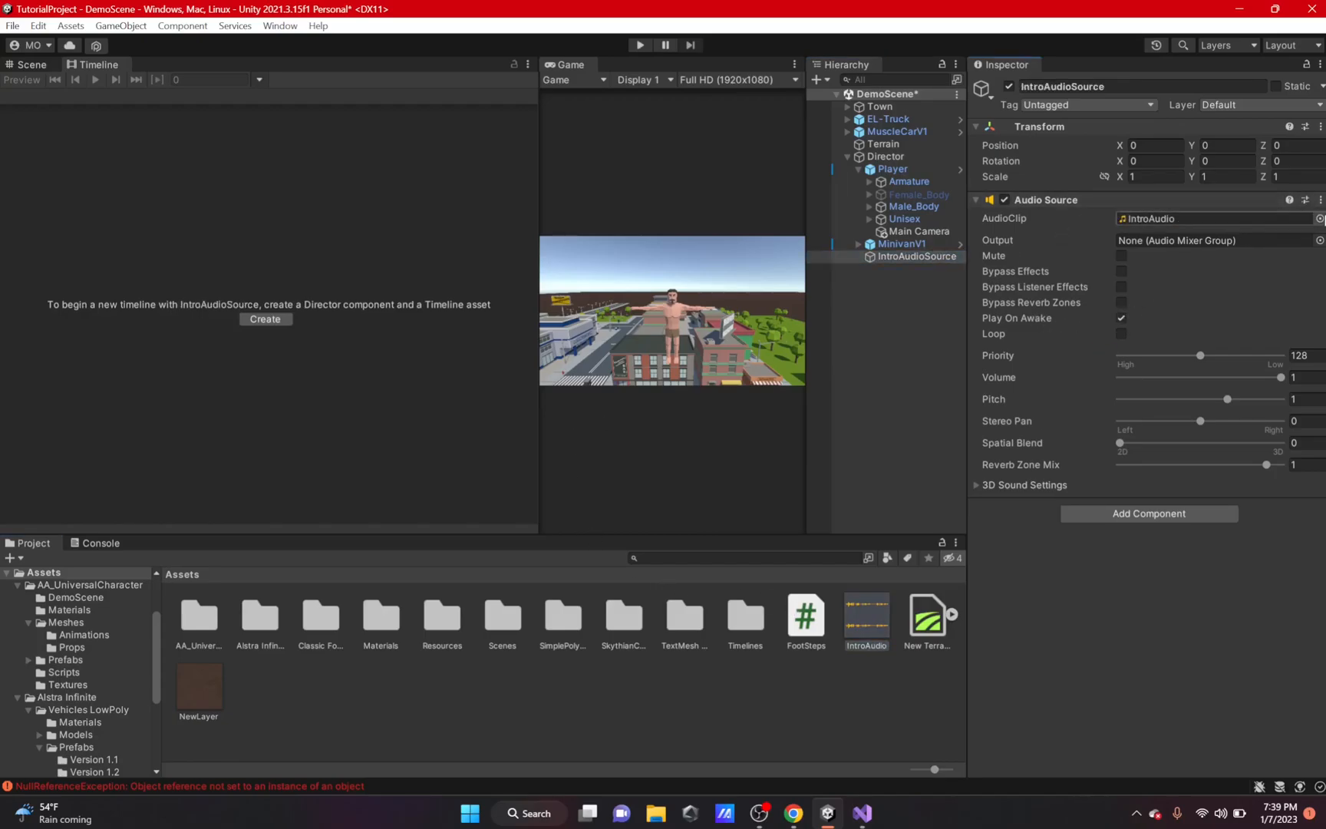
{"action": "left_click", "coordinate": [1319, 218]}
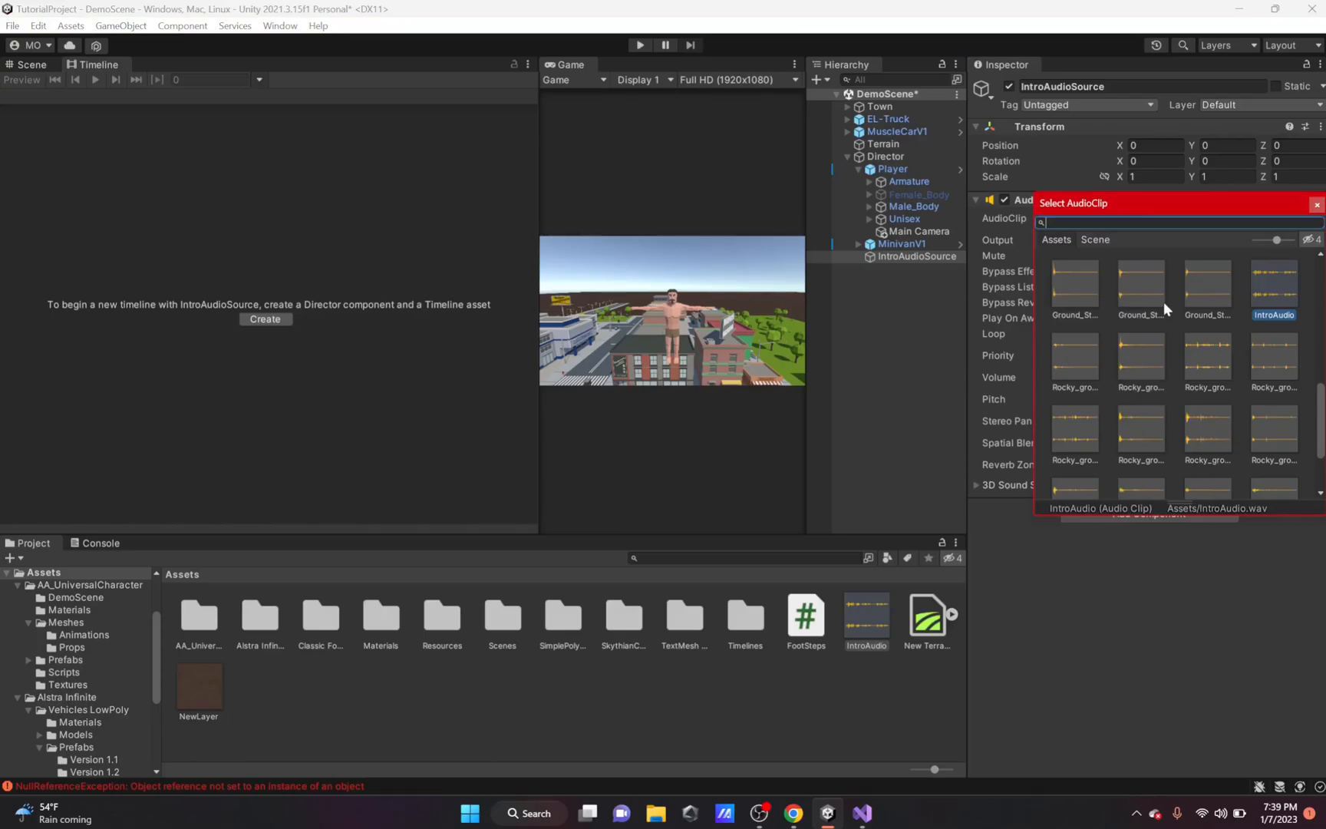
{"action": "type", "text": "intro"}
{"action": "key", "text": "Return"}
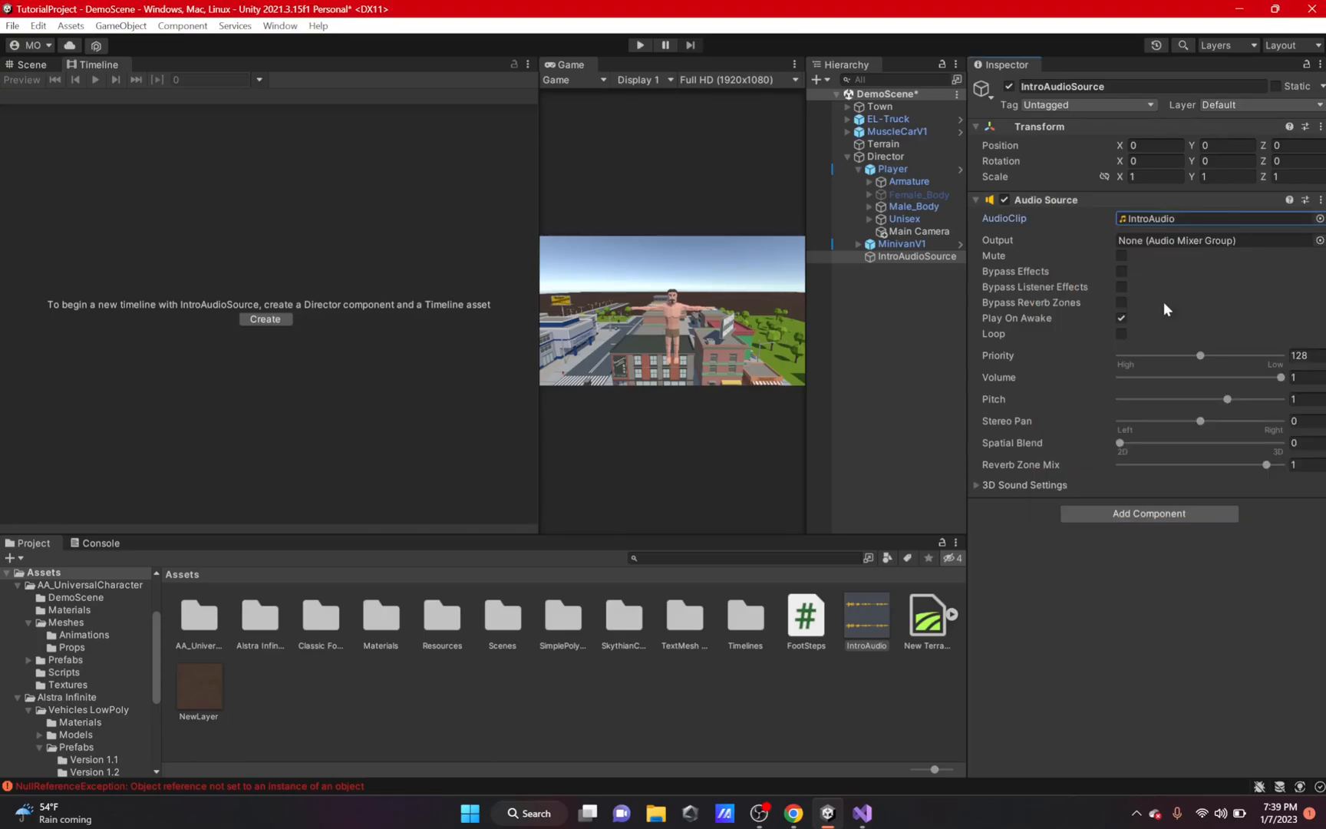
Clear the AudioClip of IntroAudioSource to None and turn off Play On Awake
{"action": "left_click", "coordinate": [1321, 219]}
{"action": "type", "text": "no"}
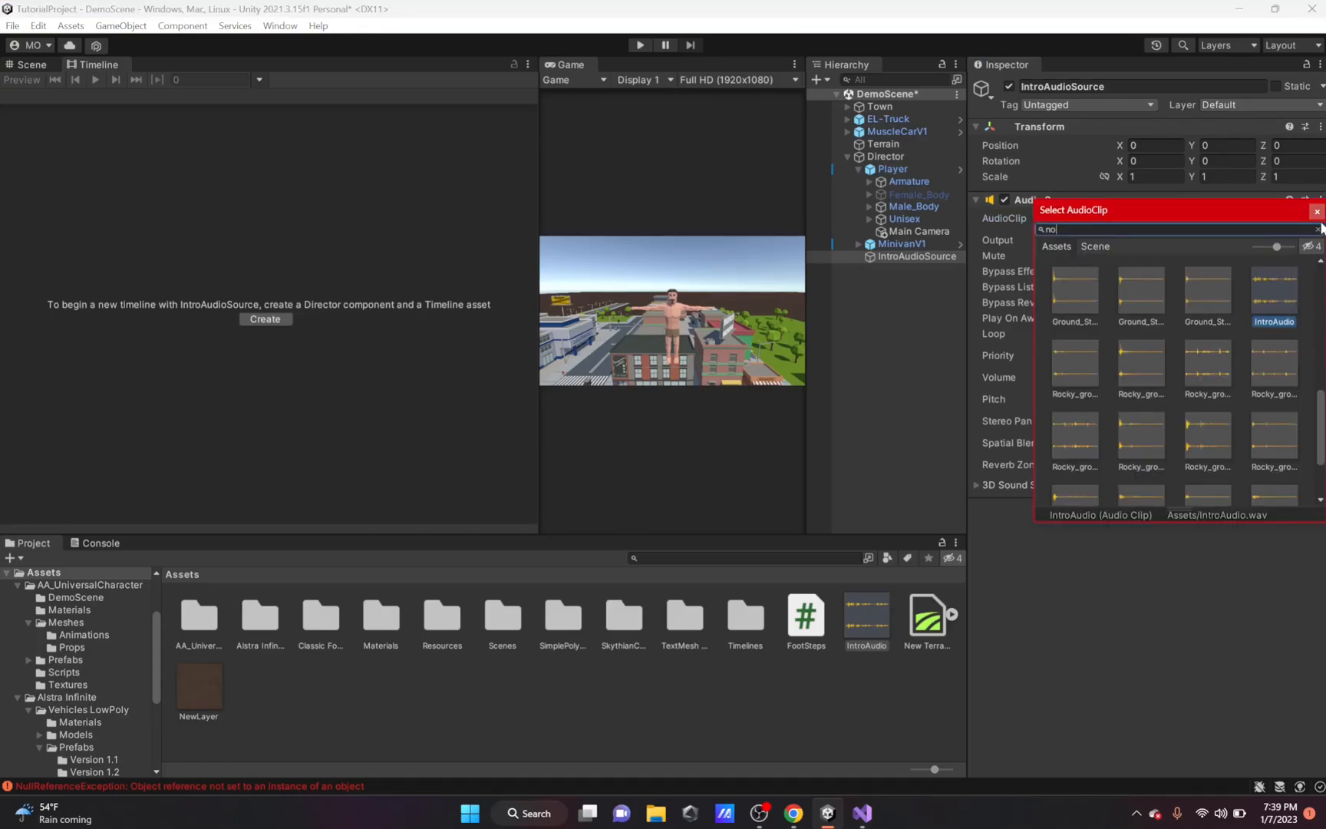
{"action": "type", "text": "ne"}
{"action": "key", "text": "Return"}
{"action": "left_click", "coordinate": [1122, 316]}
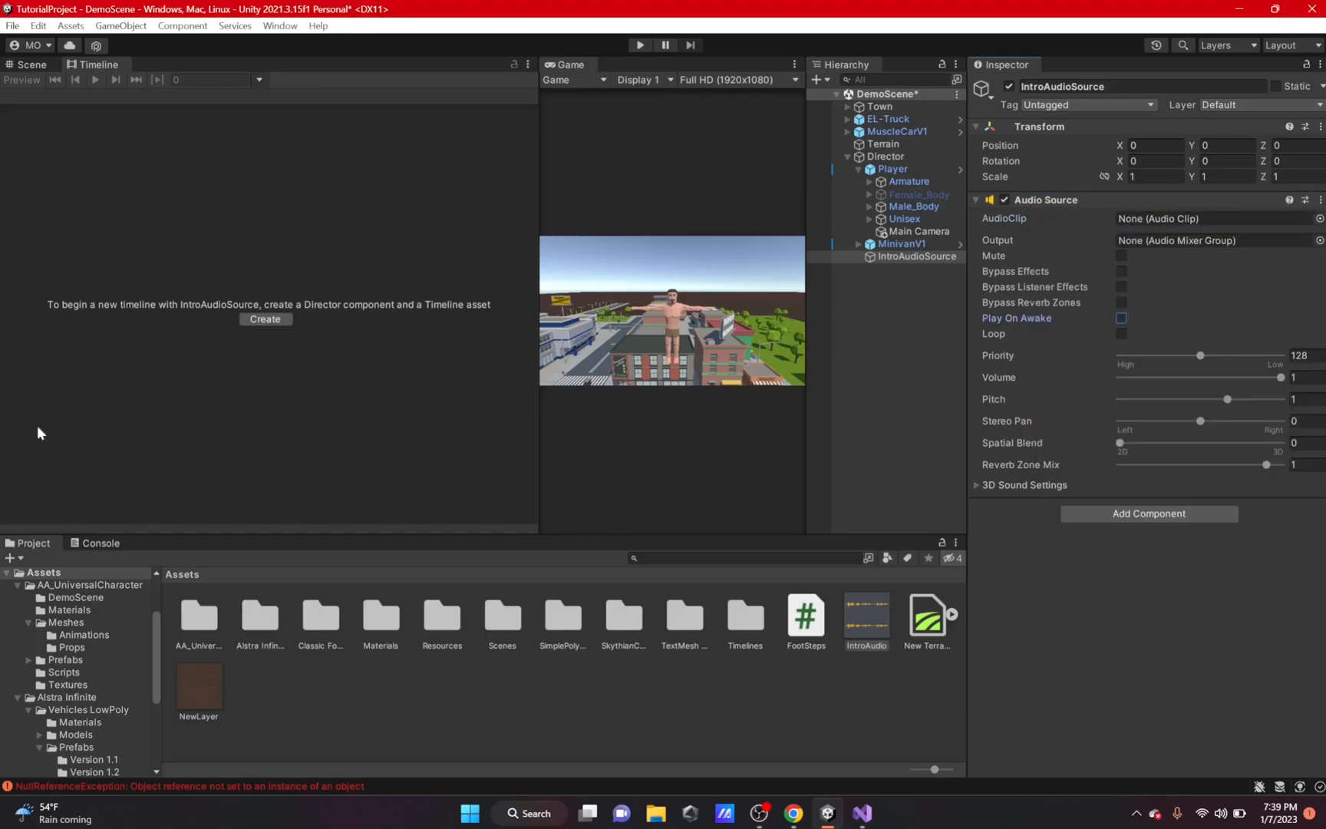
Add an audio track bound to IntroAudioSource to the Director's timeline and place the IntroAudio clip near its start
{"action": "left_click", "coordinate": [885, 156]}
{"action": "left_click", "coordinate": [21, 96]}
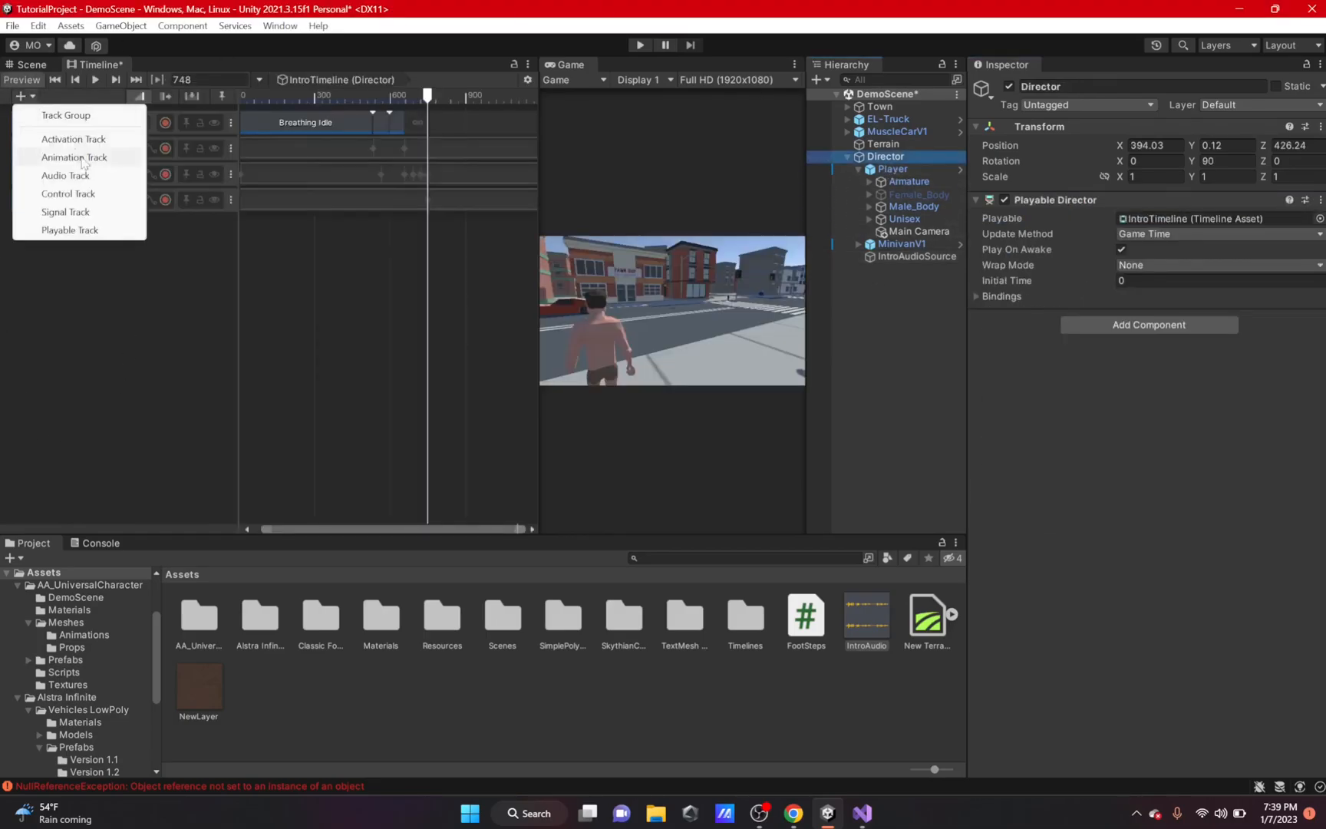
{"action": "left_click", "coordinate": [66, 176]}
{"action": "left_click_drag", "start_coordinate": [907, 261], "coordinate": [113, 235]}
{"action": "left_click_drag", "start_coordinate": [456, 335], "coordinate": [295, 228]}
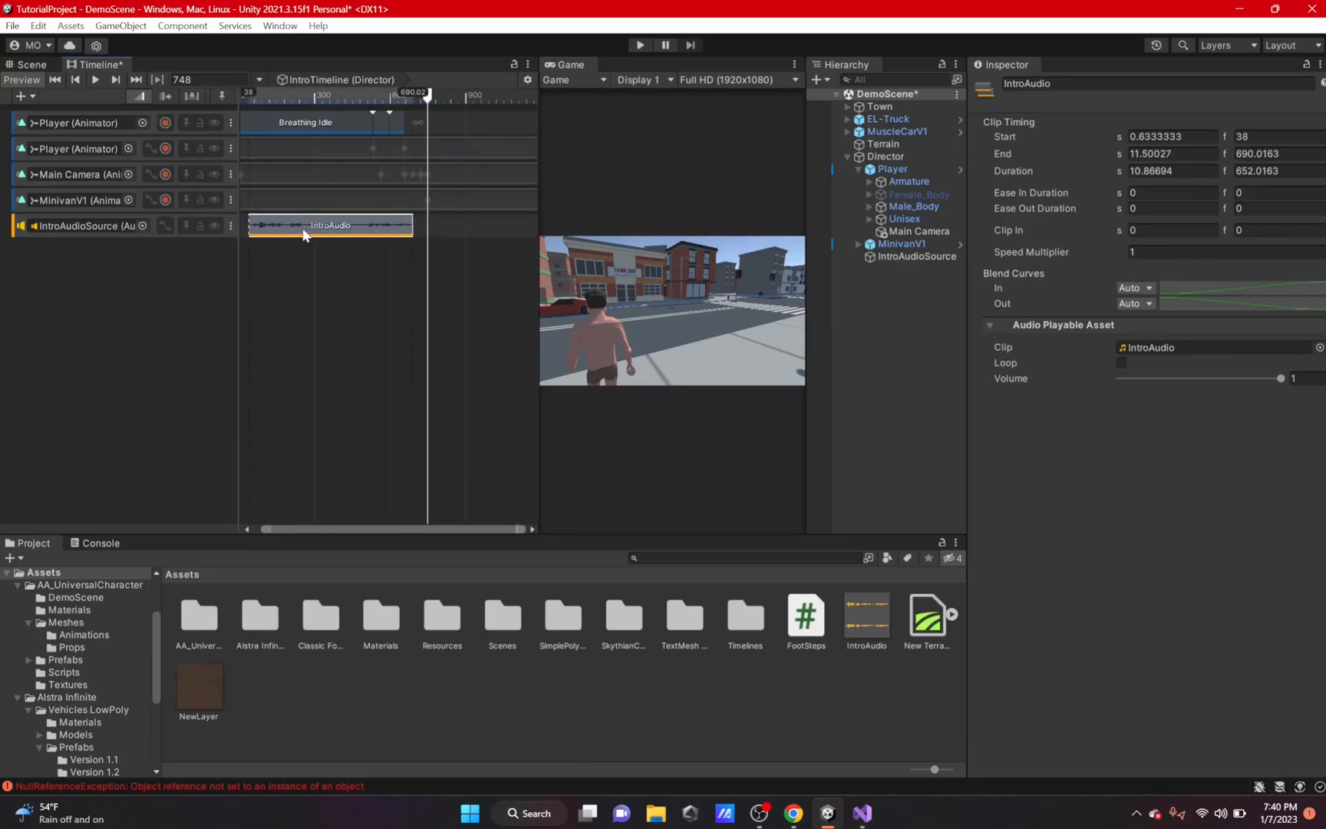
Scrub through the intro to frame 190, shift the IntroAudio clip to start at frame 146, and return the playhead to frame 0
{"action": "left_click", "coordinate": [246, 96]}
{"action": "left_click_drag", "start_coordinate": [245, 98], "coordinate": [288, 121]}
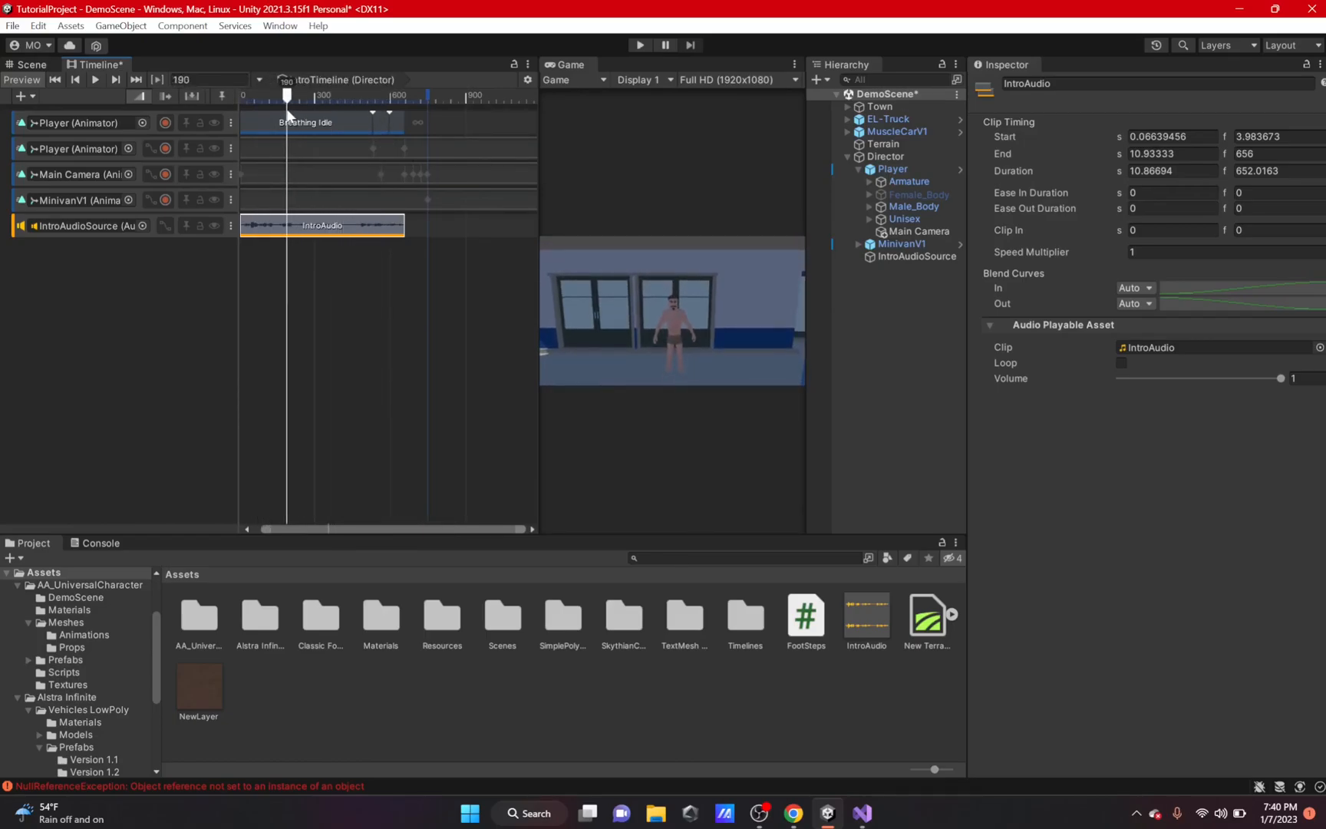
{"action": "left_click_drag", "start_coordinate": [261, 228], "coordinate": [304, 234]}
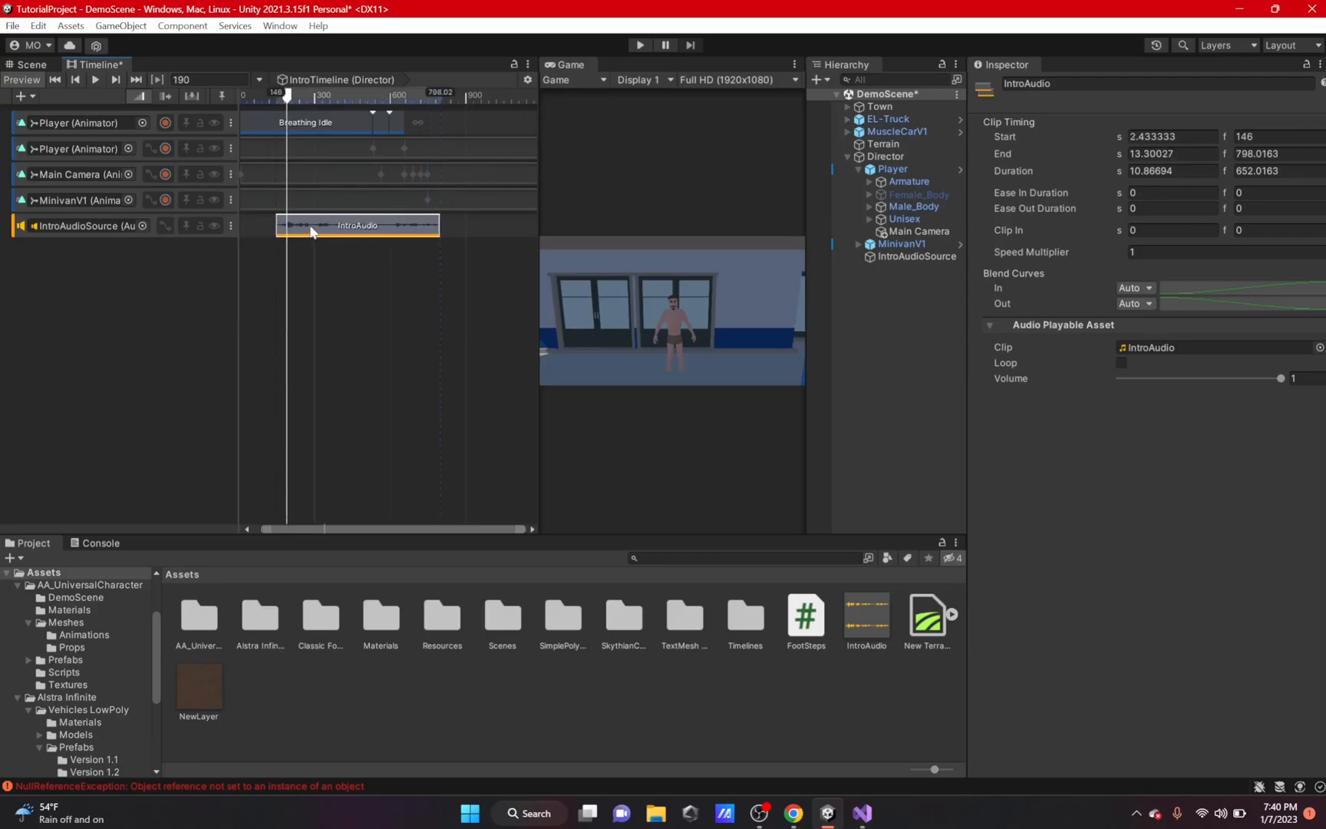
{"action": "left_click_drag", "start_coordinate": [285, 99], "coordinate": [223, 135]}
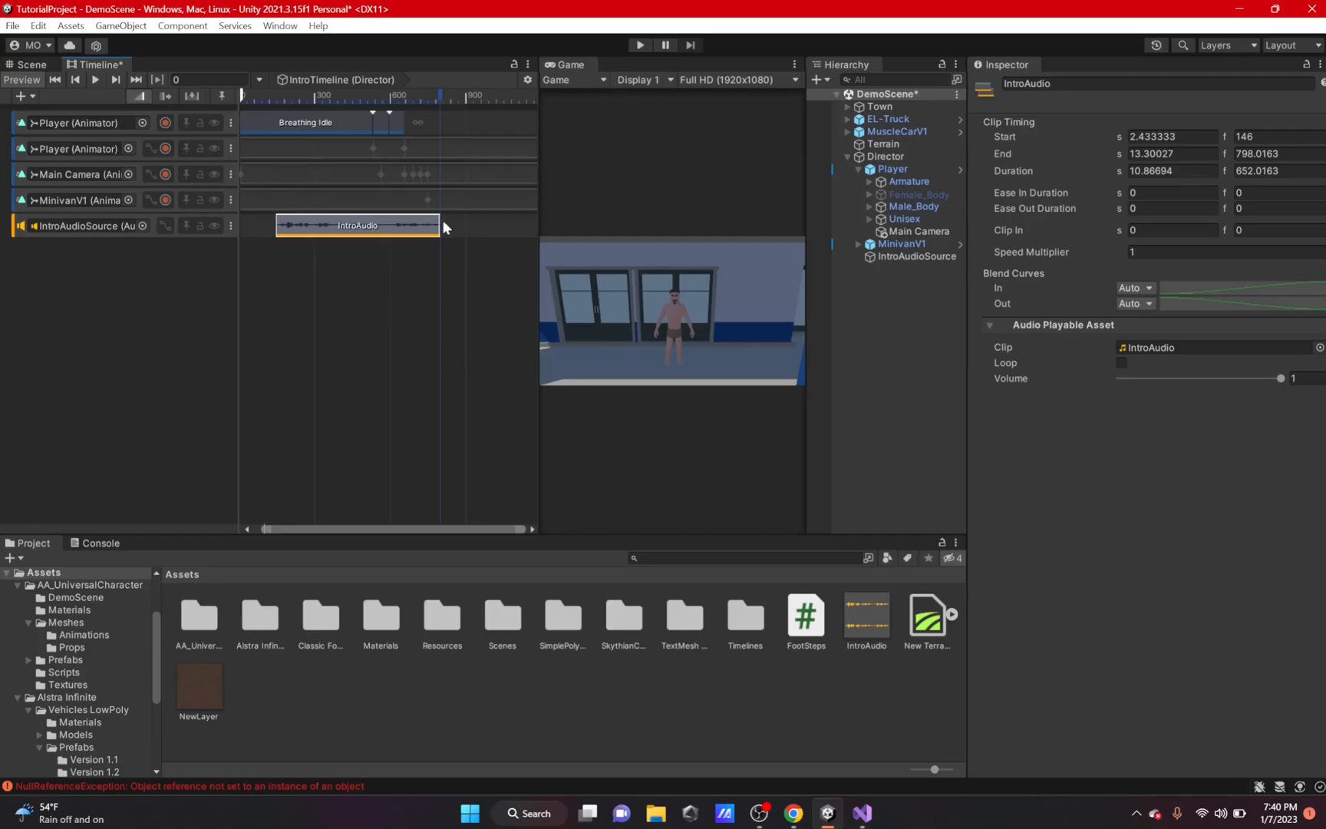
Try extending and duplicating the IntroAudio clip on its track, and delete the copy
{"action": "left_click_drag", "start_coordinate": [437, 224], "coordinate": [508, 236]}
{"action": "key", "text": "ctrl+z"}
{"action": "key", "text": "ctrl+d"}
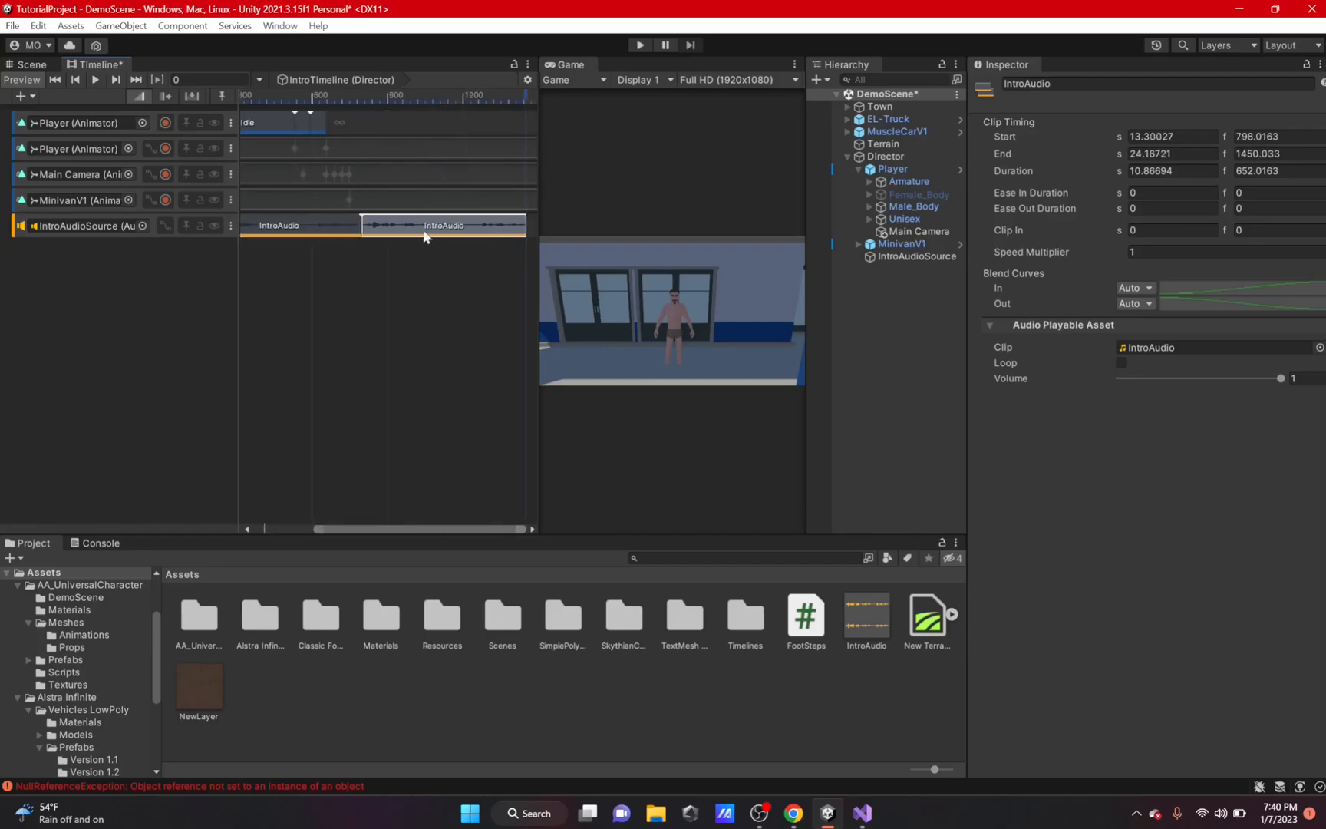
{"action": "key", "text": "Delete"}
{"action": "left_click_drag", "start_coordinate": [384, 533], "coordinate": [324, 492]}
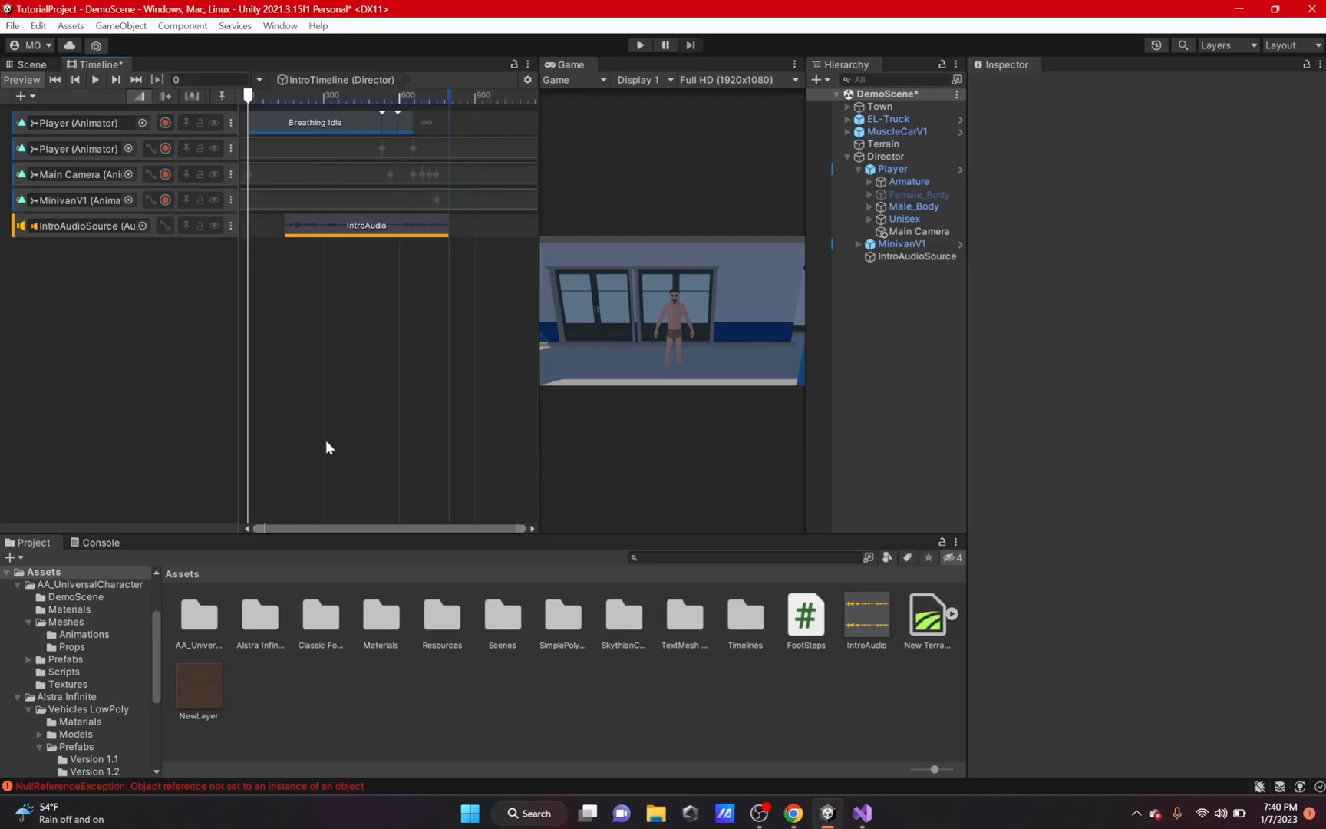
Create a track group in the timeline and name it AnimatorGroup
{"action": "left_click", "coordinate": [21, 96]}
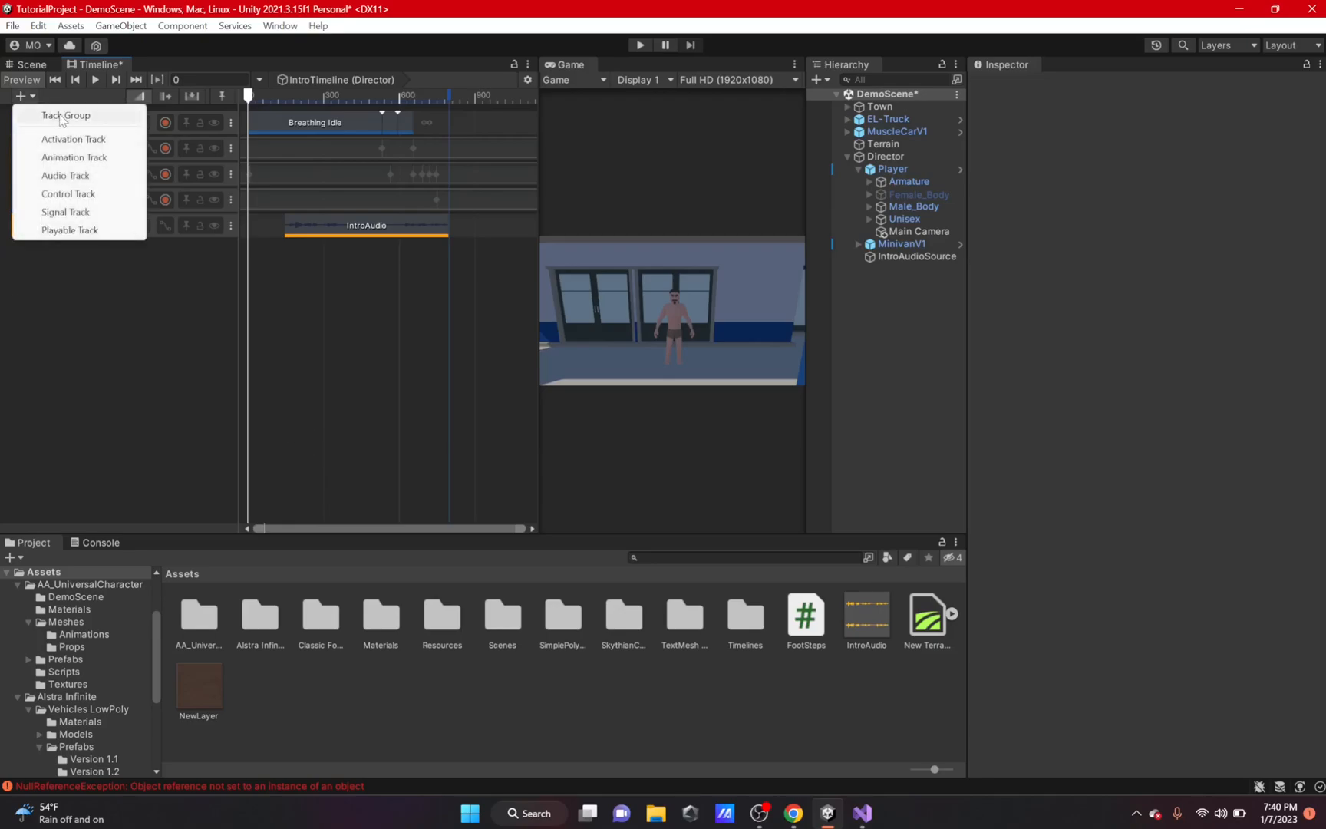
{"action": "left_click", "coordinate": [53, 116]}
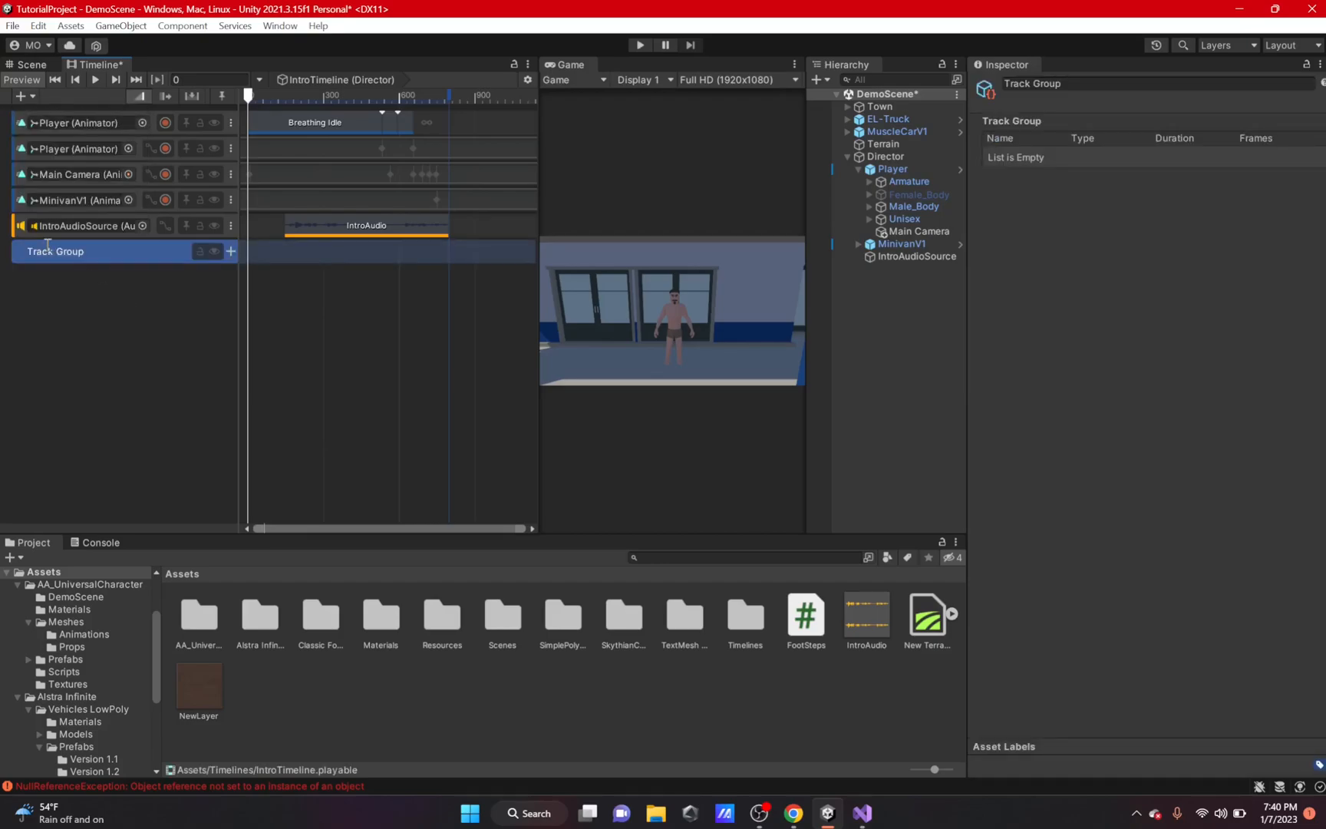
{"action": "key", "text": "BackSpace"}
{"action": "key", "text": "BackSpace"}
{"action": "key", "text": "BackSpace"}
{"action": "key", "text": "BackSpace"}
{"action": "key", "text": "BackSpace"}
{"action": "key", "text": "BackSpace"}
{"action": "key", "text": "BackSpace"}
{"action": "type", "text": "AnimatorGroup"}
{"action": "key", "text": "Return"}
Move both Player tracks, the Main Camera track and the MinivanV1 track into AnimatorGroup
{"action": "left_click", "coordinate": [18, 129]}
{"action": "left_click", "coordinate": [27, 153], "text": "shift"}
{"action": "left_click", "coordinate": [24, 192], "text": "shift"}
{"action": "left_click_drag", "start_coordinate": [25, 192], "coordinate": [48, 255]}
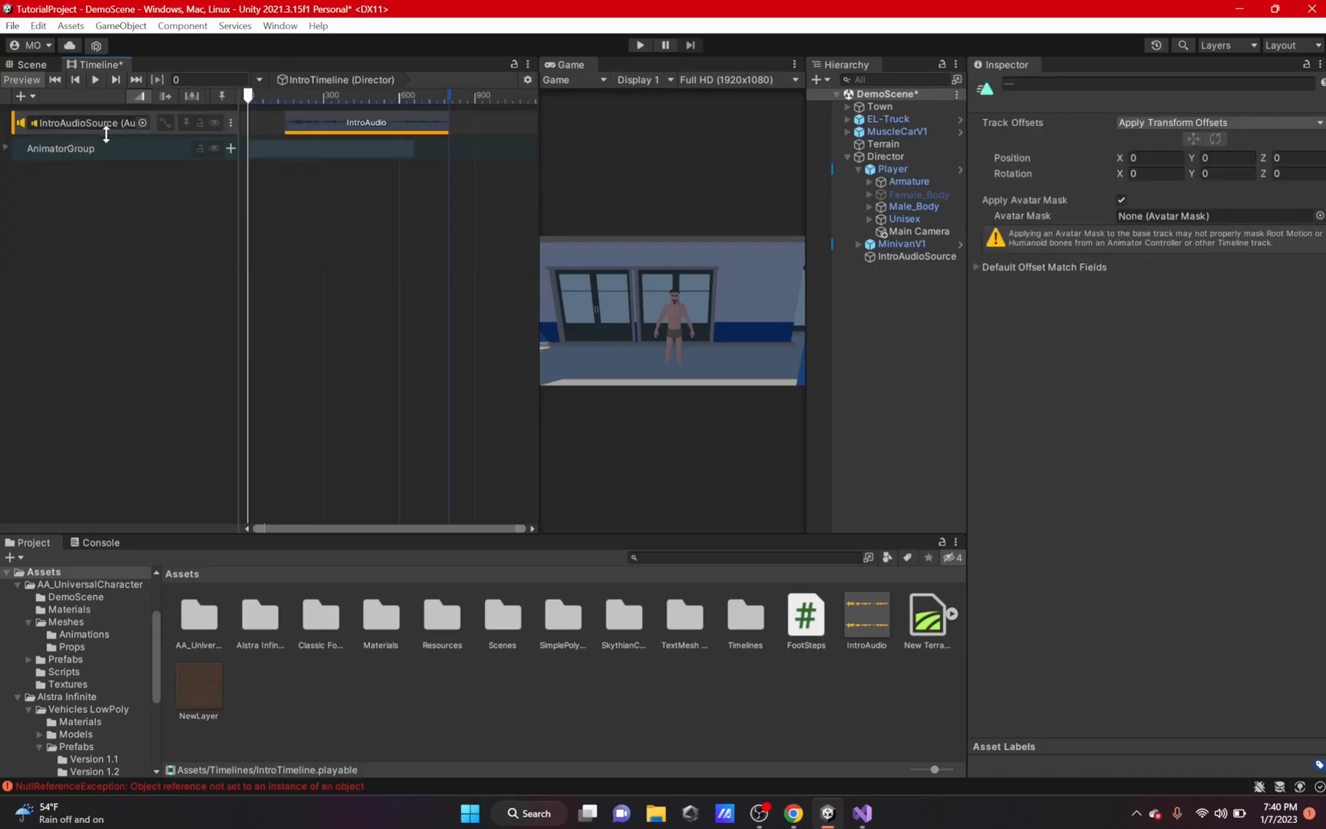
Dock the Game view alongside the Scene and Timeline views and widen that pane
{"action": "mouse_move", "coordinate": [249, 108]}
{"action": "left_mouse_down"}
{"action": "mouse_move", "coordinate": [253, 93]}
{"action": "mouse_move", "coordinate": [424, 90]}
{"action": "mouse_move", "coordinate": [247, 90]}
{"action": "left_mouse_up"}
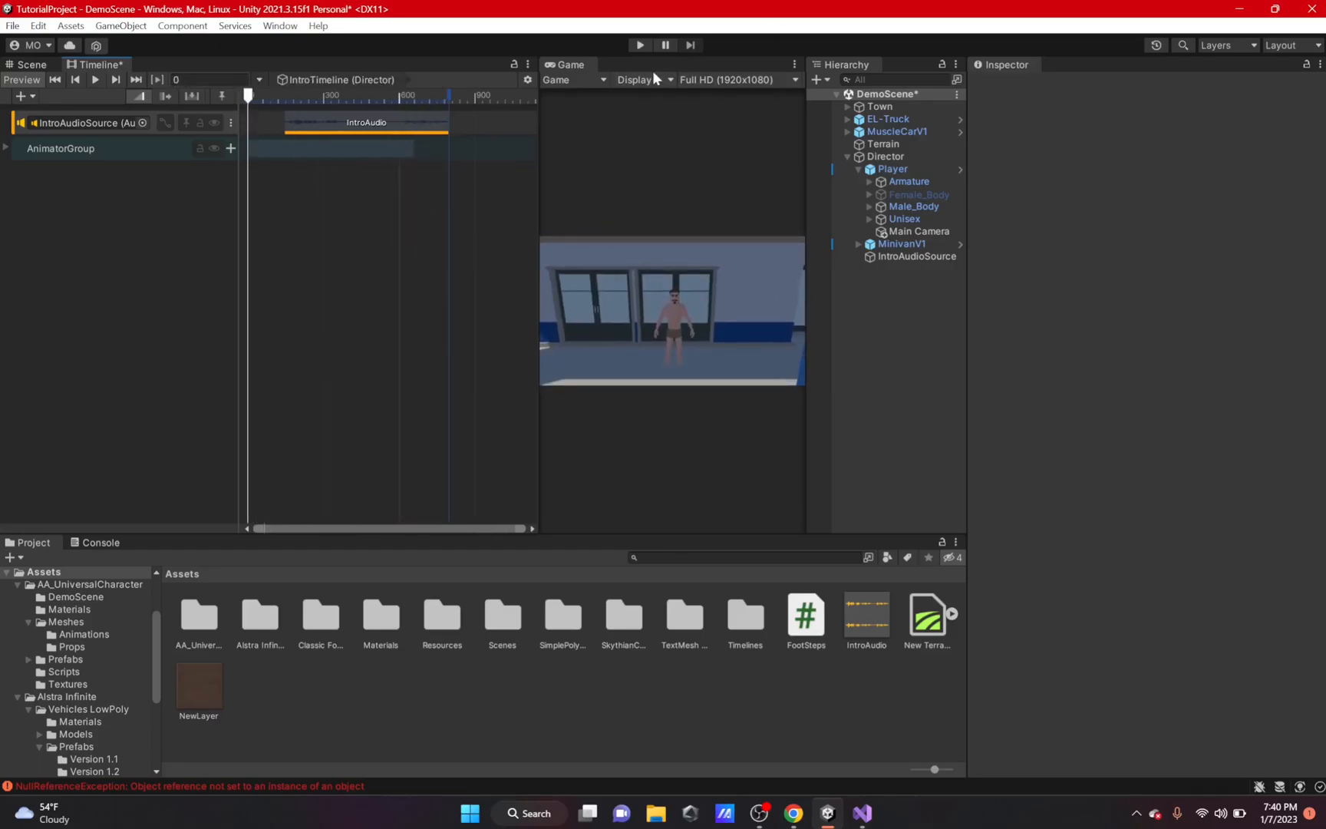
{"action": "left_click_drag", "start_coordinate": [575, 68], "coordinate": [388, 64]}
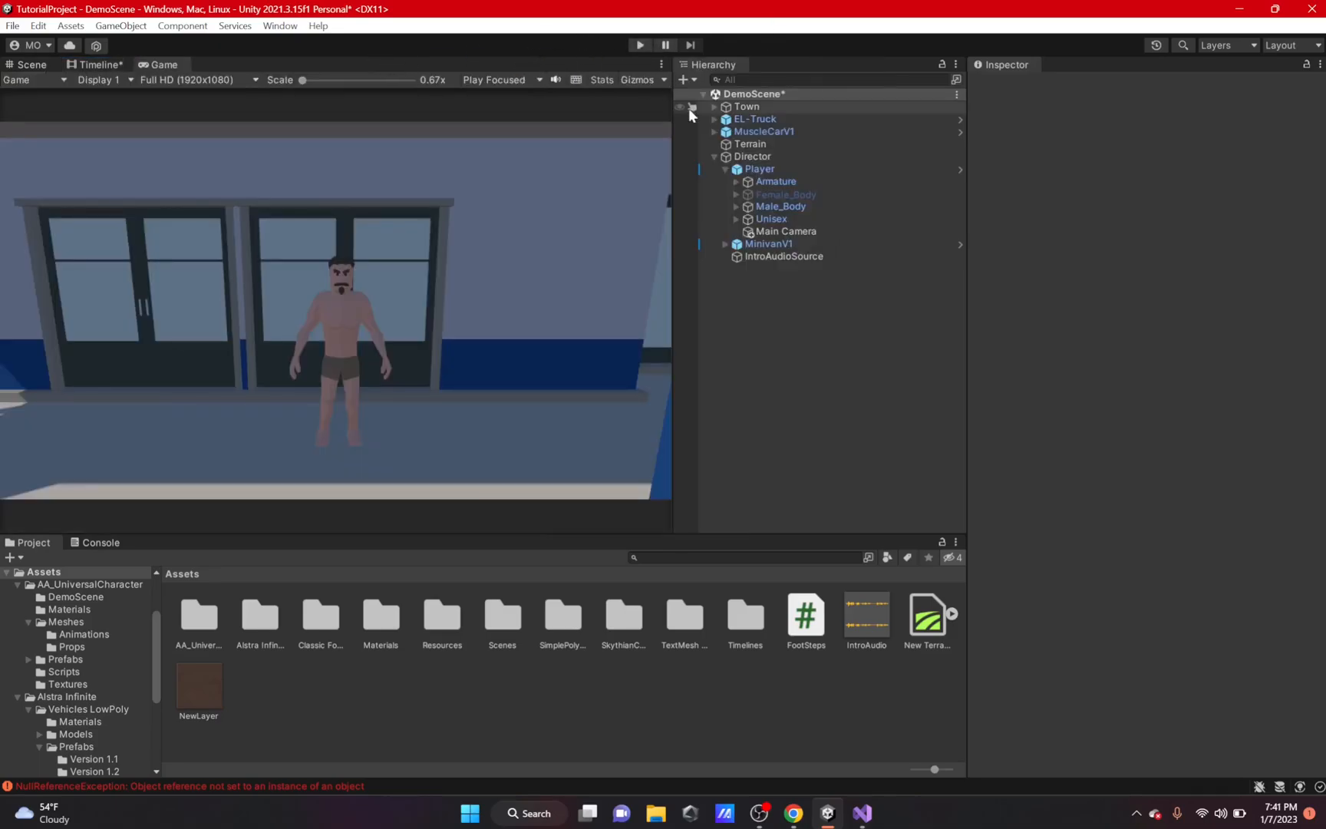
{"action": "left_click_drag", "start_coordinate": [672, 112], "coordinate": [821, 112]}
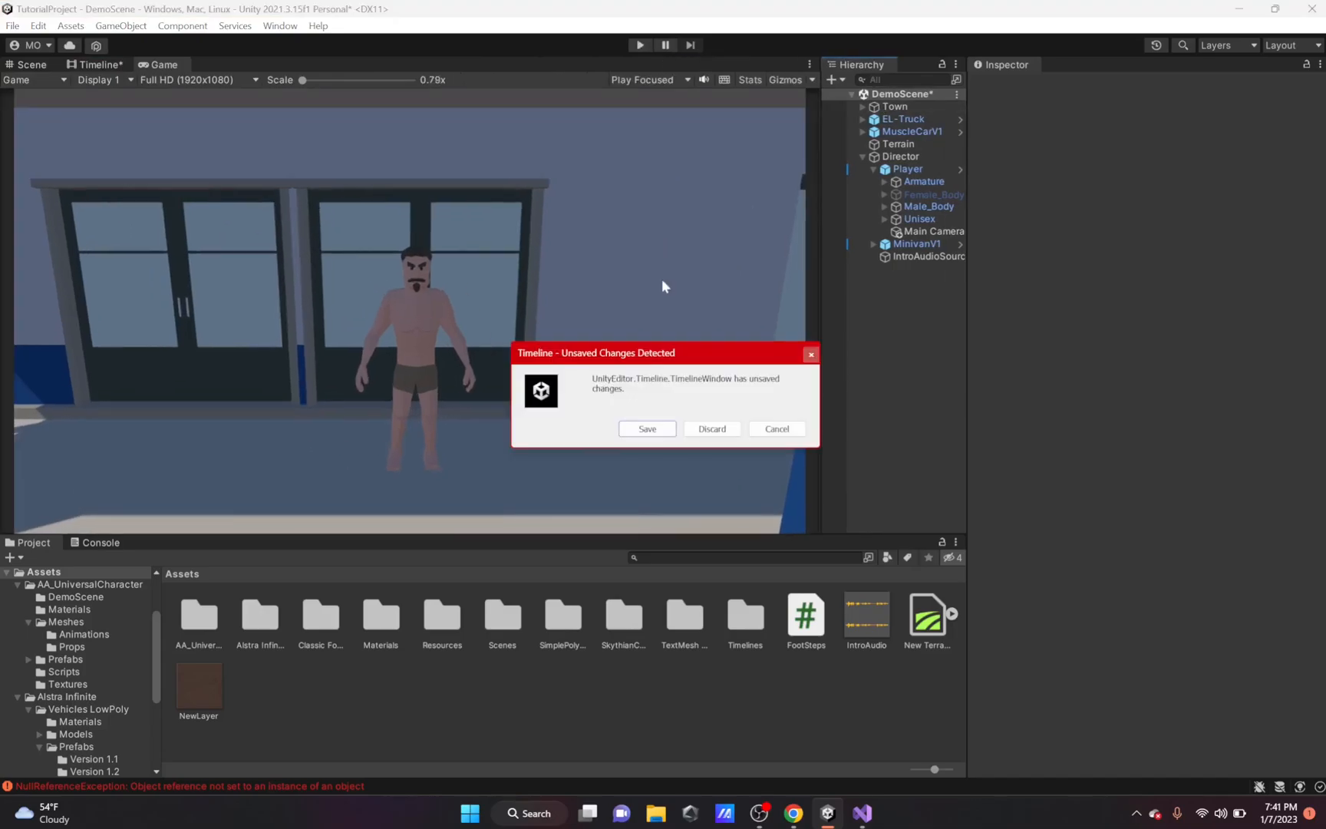
Save the unsaved timeline changes, then play the cutscene in the maximized Game view and stop it
{"action": "left_click", "coordinate": [627, 435]}
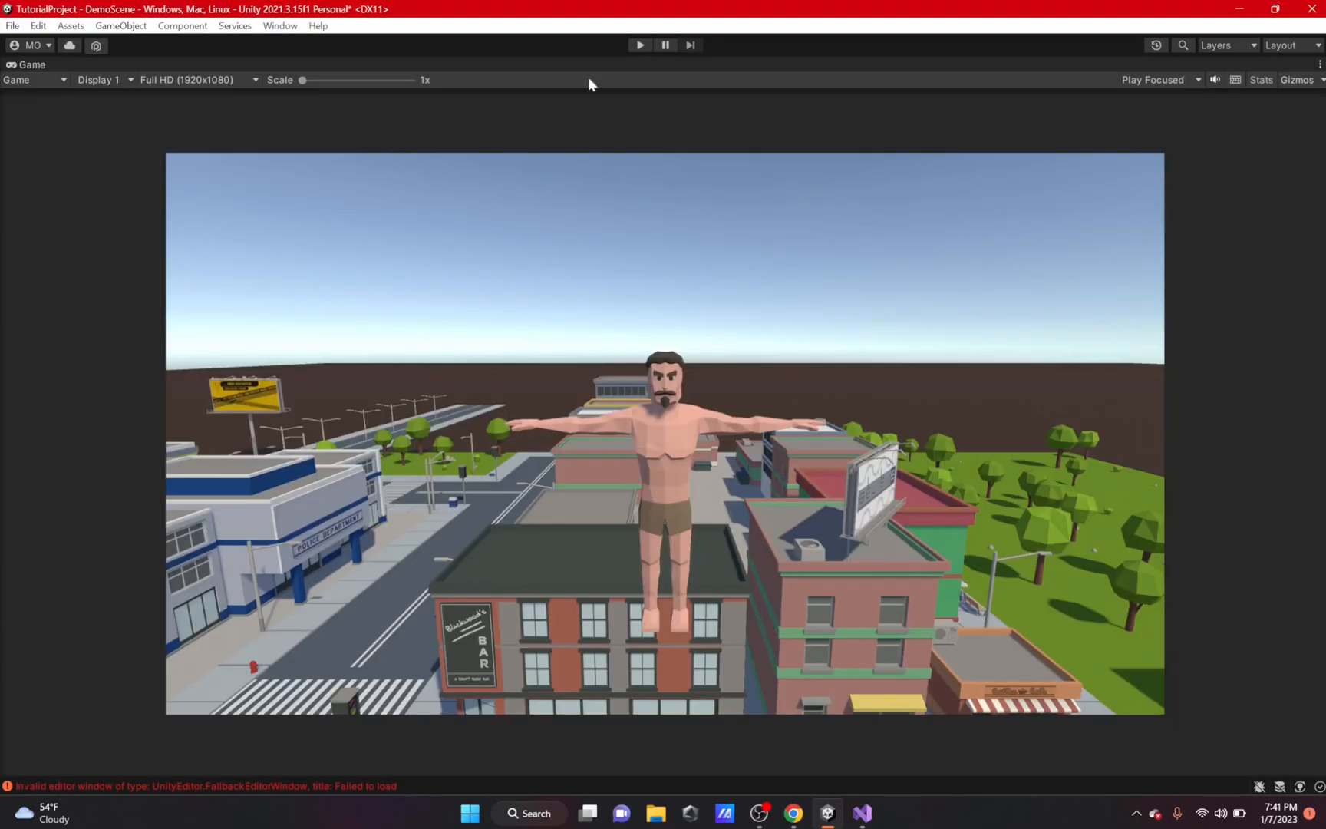
{"action": "left_click", "coordinate": [641, 46]}
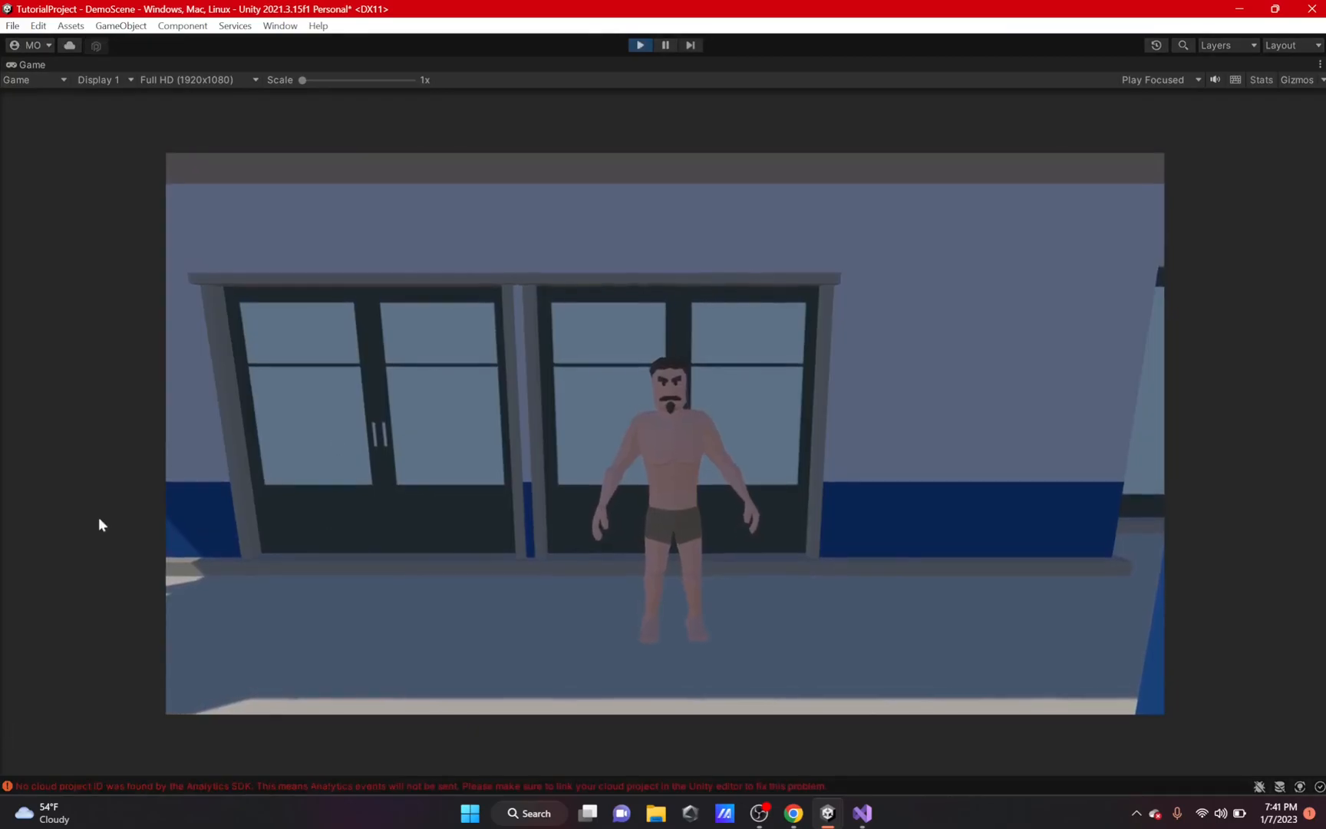
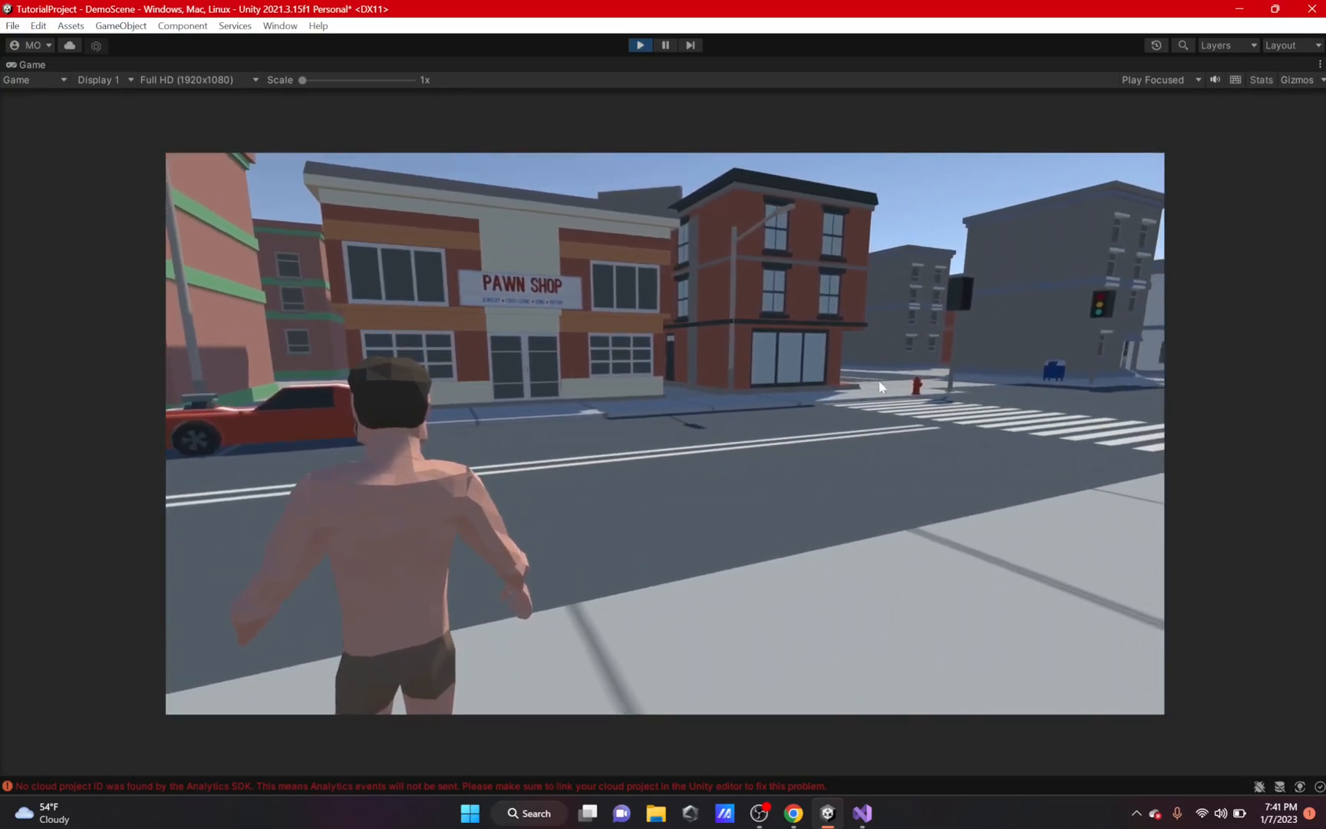
{"action": "left_click", "coordinate": [640, 45]}
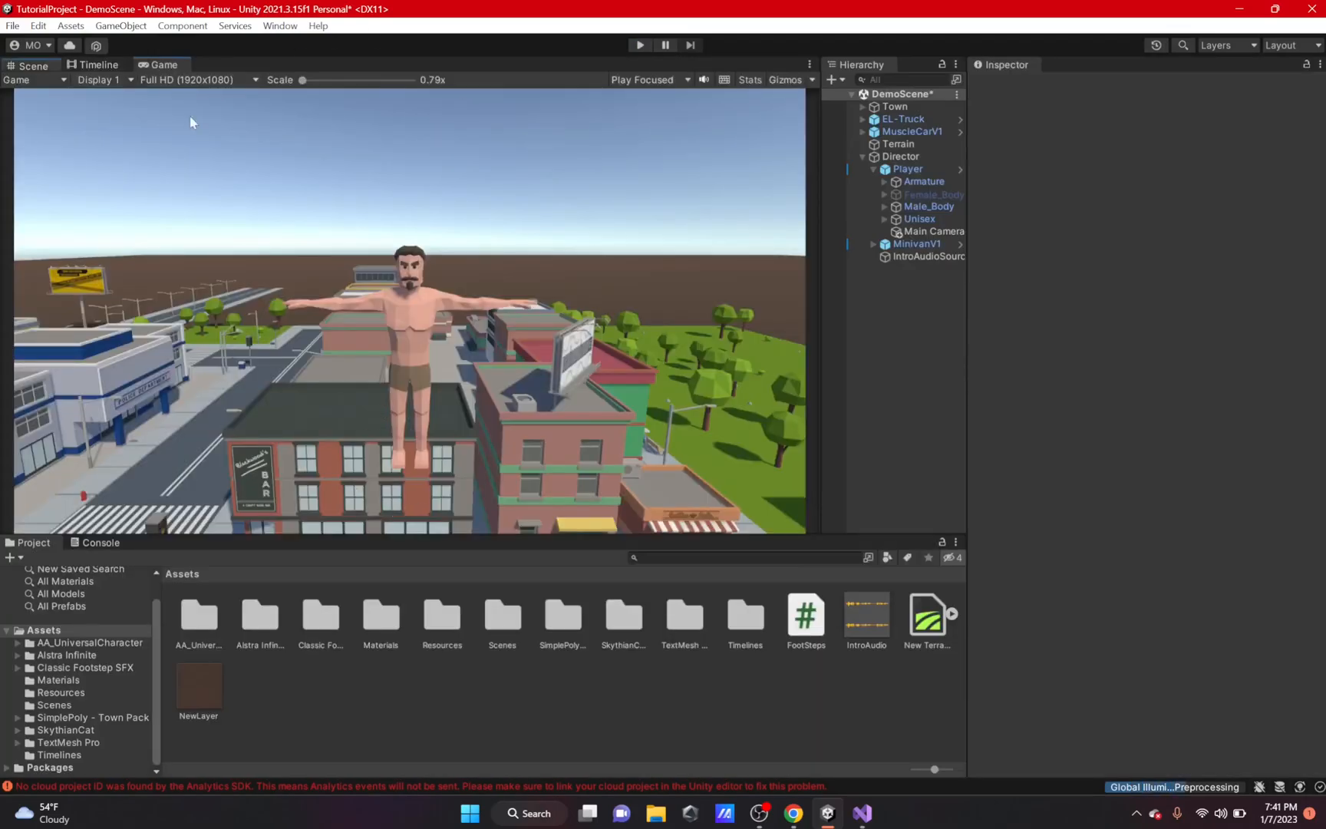
Dock the Scene view in its own pane beside the Game view and dock the Timeline with Project and Console
{"action": "left_click_drag", "start_coordinate": [33, 65], "coordinate": [592, 342]}
{"action": "left_click_drag", "start_coordinate": [820, 317], "coordinate": [889, 311]}
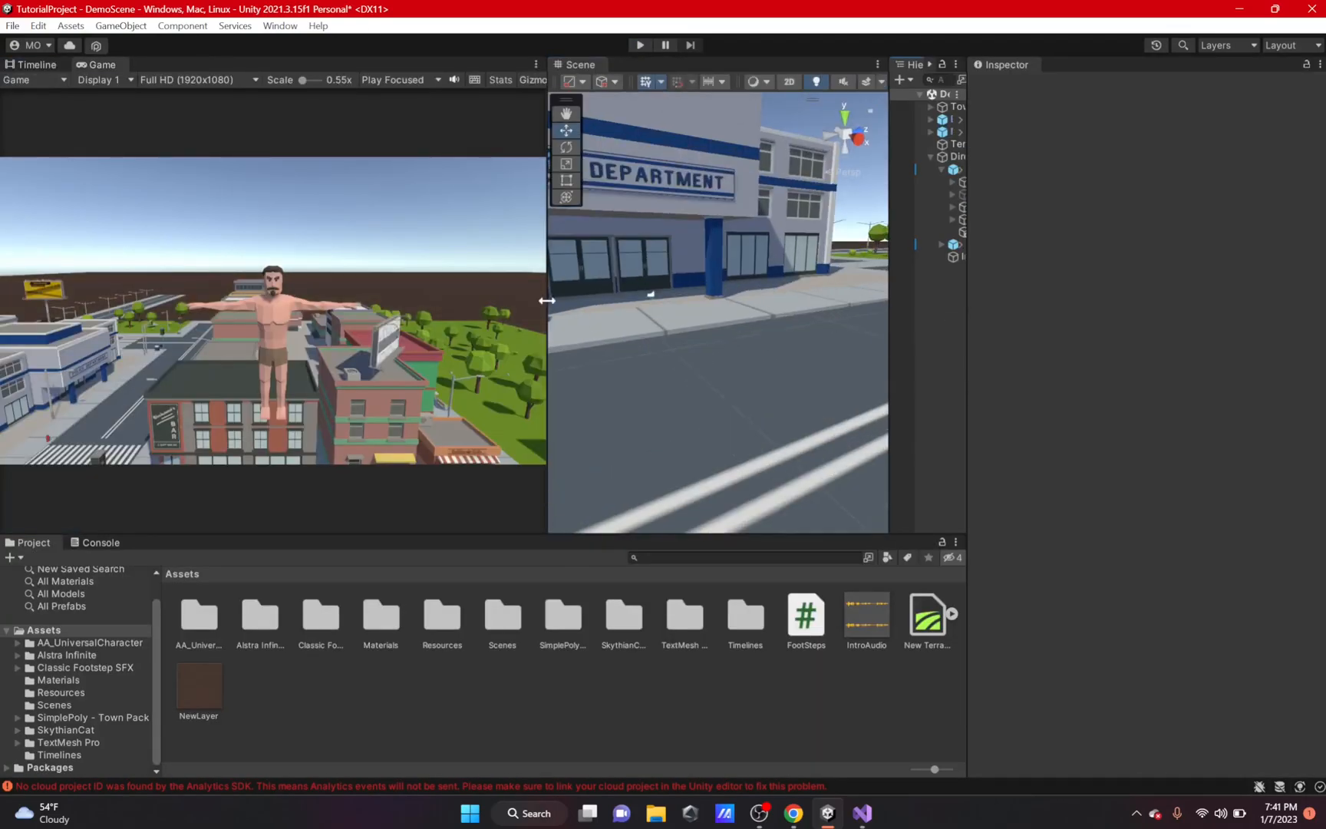
{"action": "left_click", "coordinate": [33, 66]}
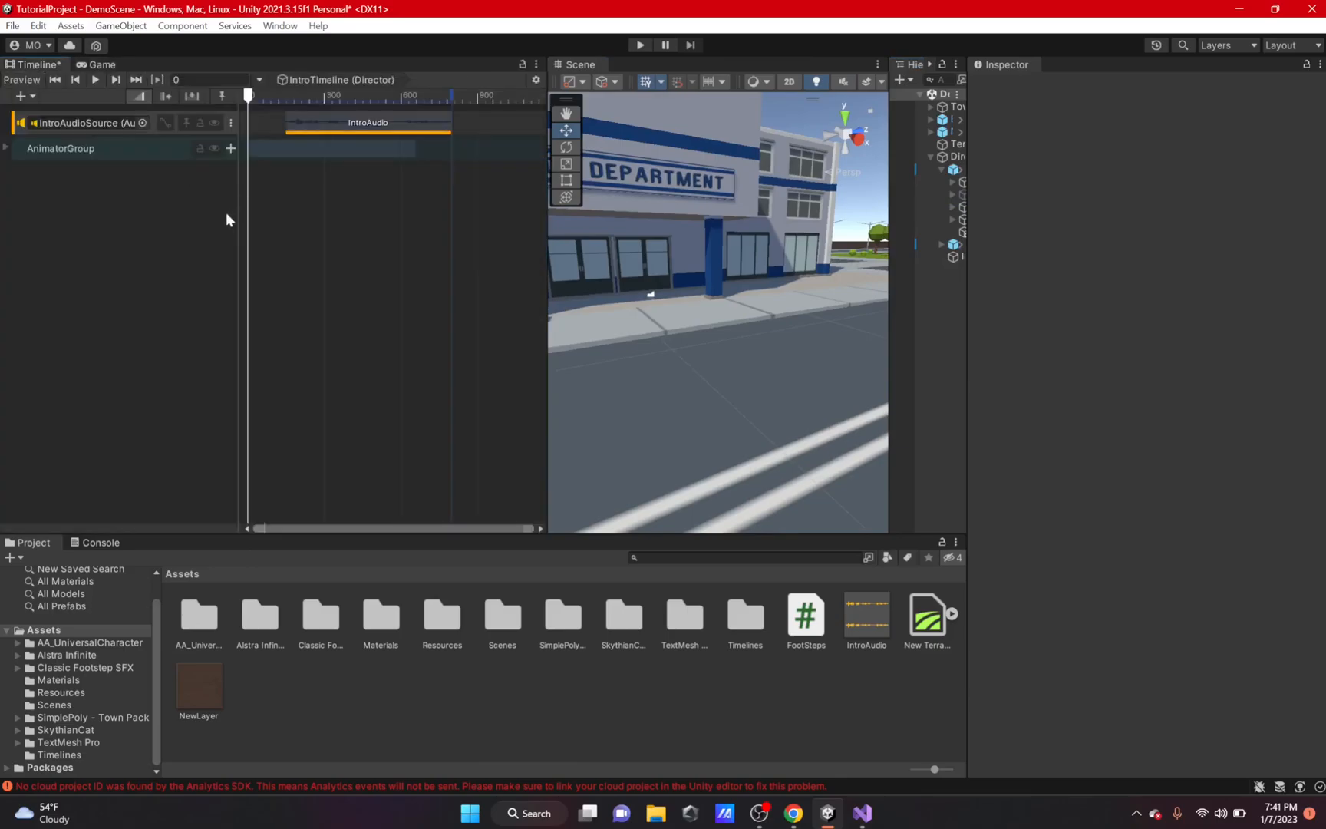
{"action": "left_click_drag", "start_coordinate": [33, 65], "coordinate": [774, 576]}
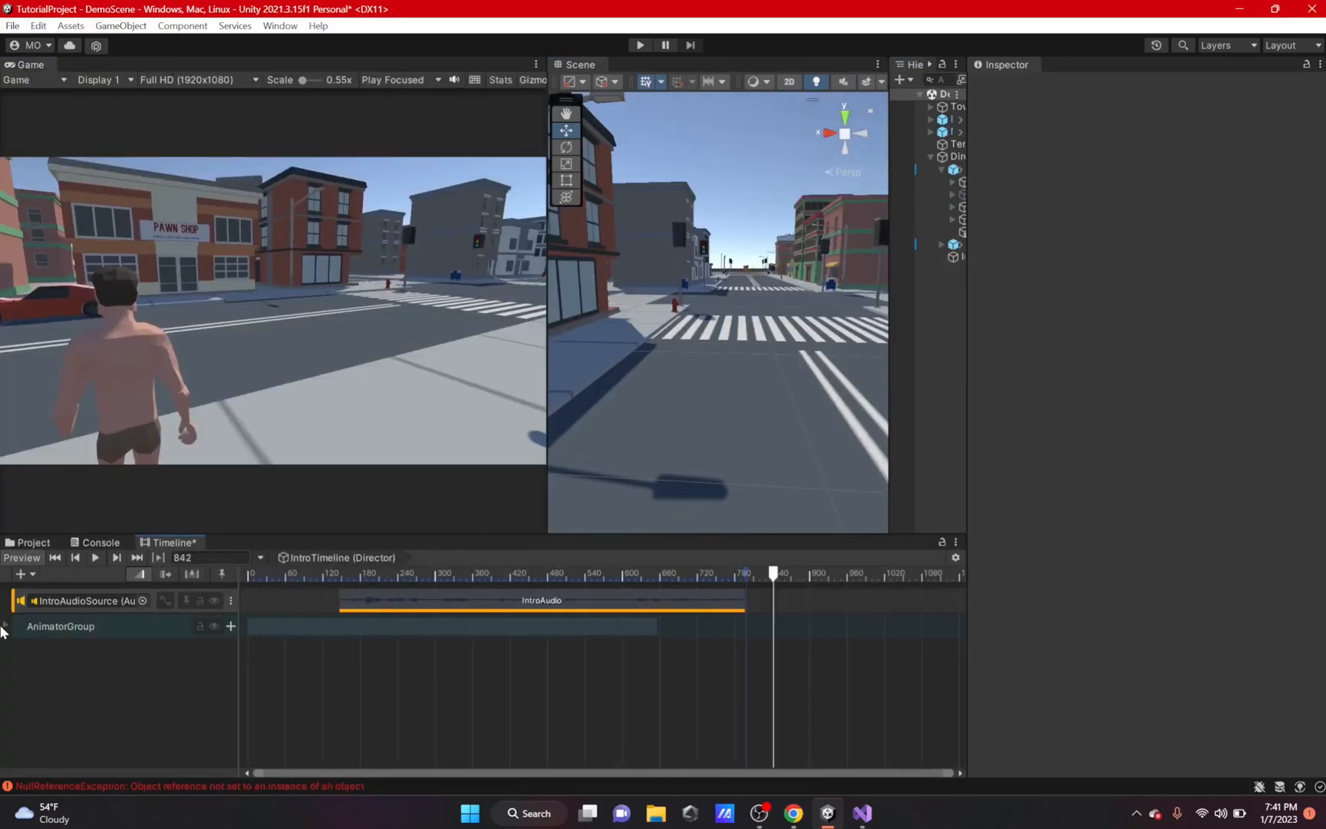
Start recording on the MinivanV1 track inside AnimatorGroup and enlarge the Scene view
{"action": "left_click", "coordinate": [5, 627]}
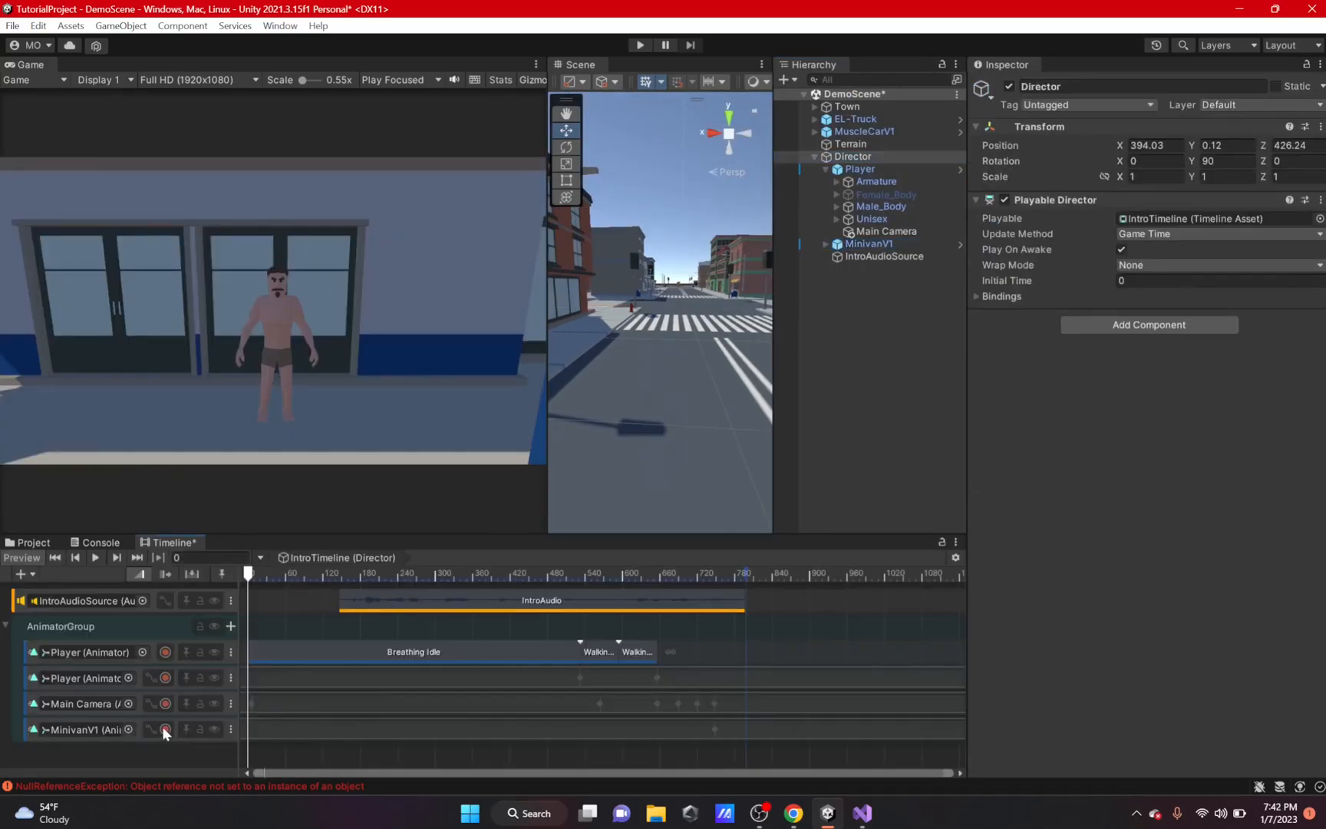
{"action": "left_click", "coordinate": [165, 729]}
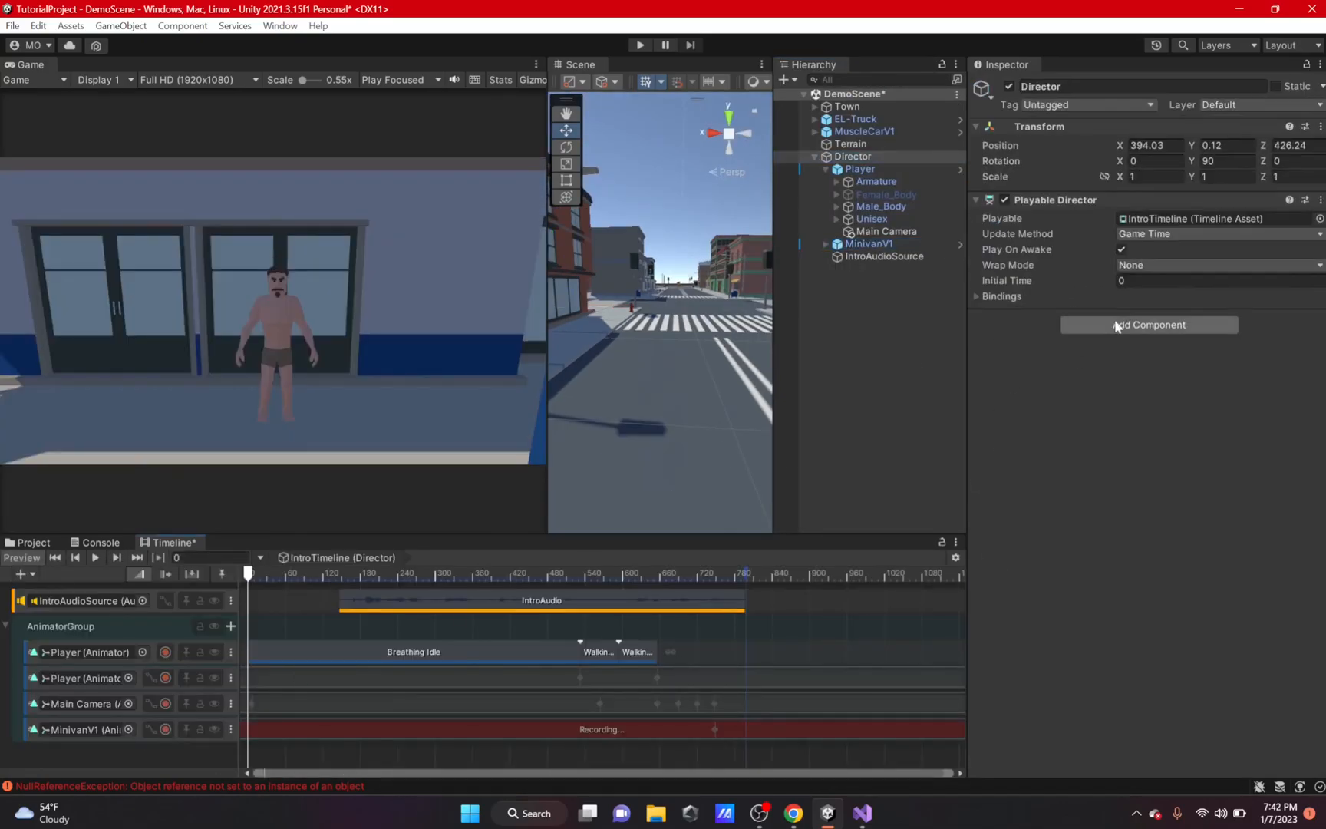
{"action": "left_click", "coordinate": [891, 244]}
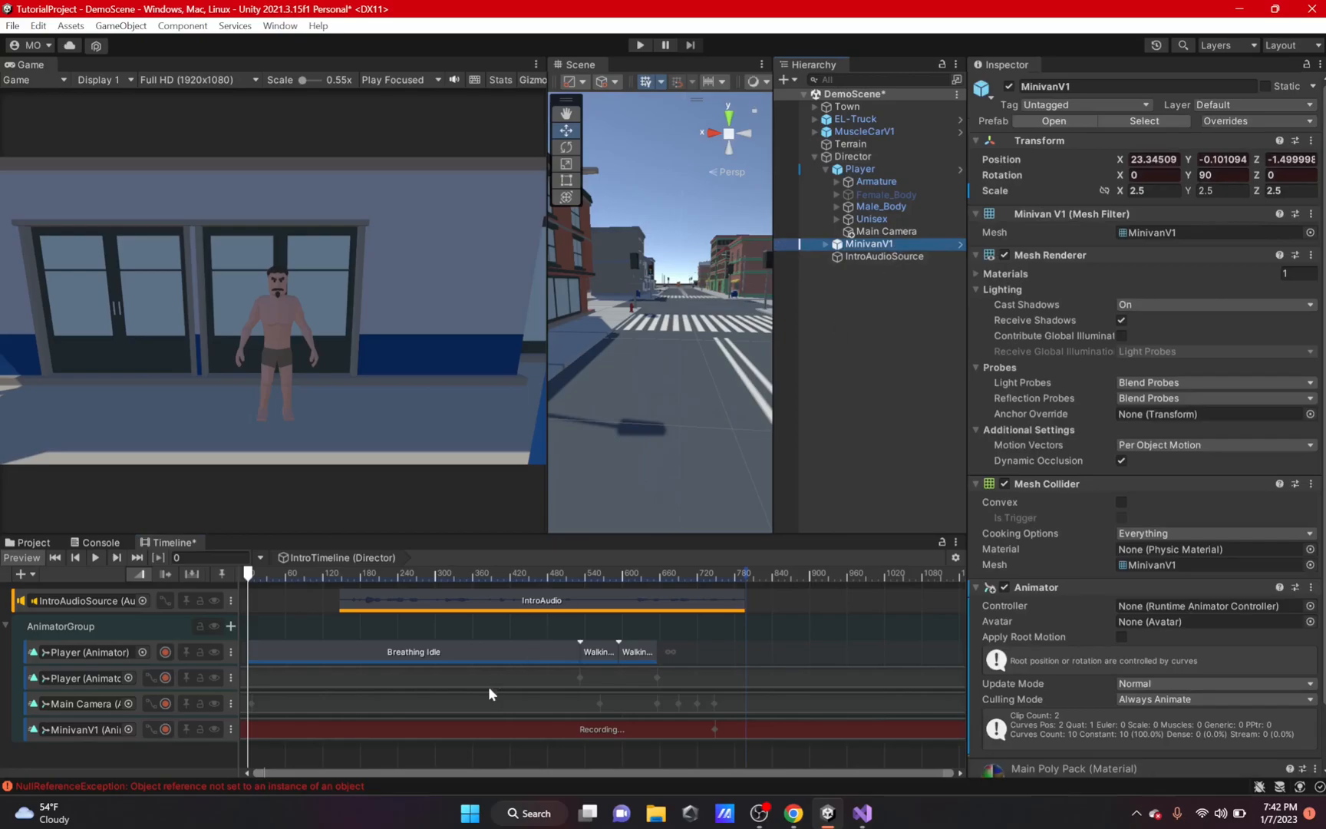
{"action": "left_click_drag", "start_coordinate": [254, 577], "coordinate": [658, 580]}
{"action": "left_click", "coordinate": [569, 416]}
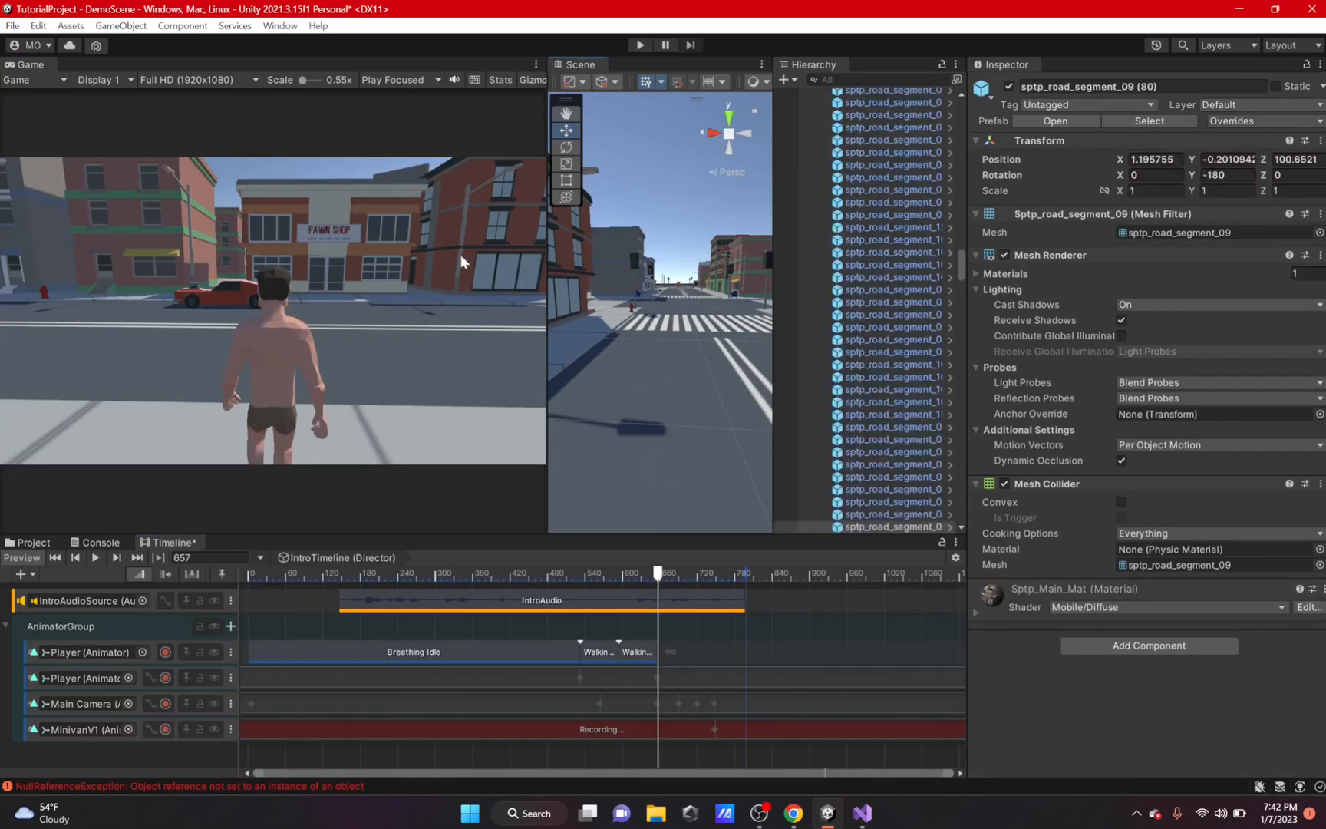
{"action": "left_click_drag", "start_coordinate": [547, 351], "coordinate": [323, 351]}
Record a position keyframe for MinivanV1 at frame 739 with Z at 25.3 and stop recording
{"action": "right_click_drag", "start_coordinate": [675, 230], "coordinate": [468, 217]}
{"action": "key", "text": "d"}
{"action": "key", "text": "w"}
{"action": "left_click_drag", "start_coordinate": [657, 575], "coordinate": [709, 582]}
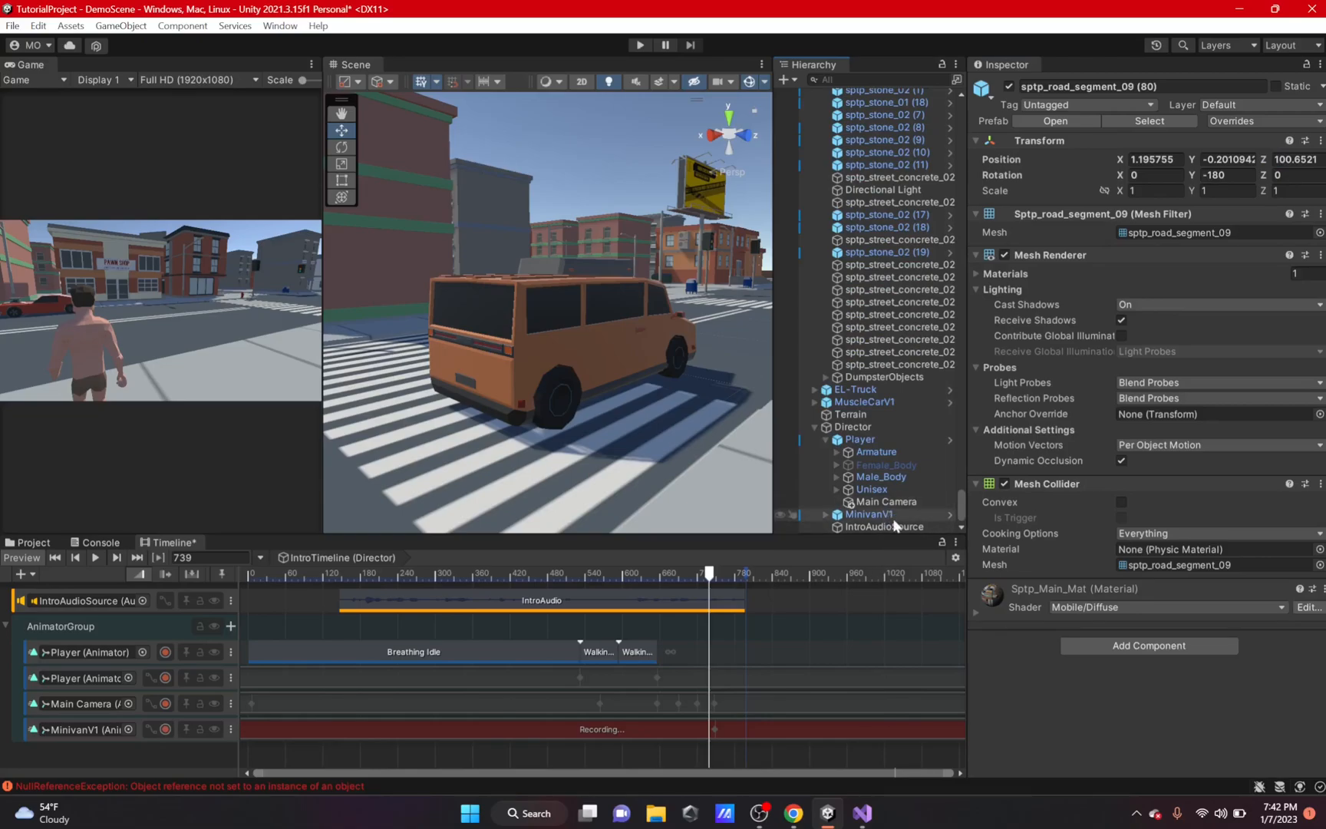
{"action": "left_click", "coordinate": [895, 517]}
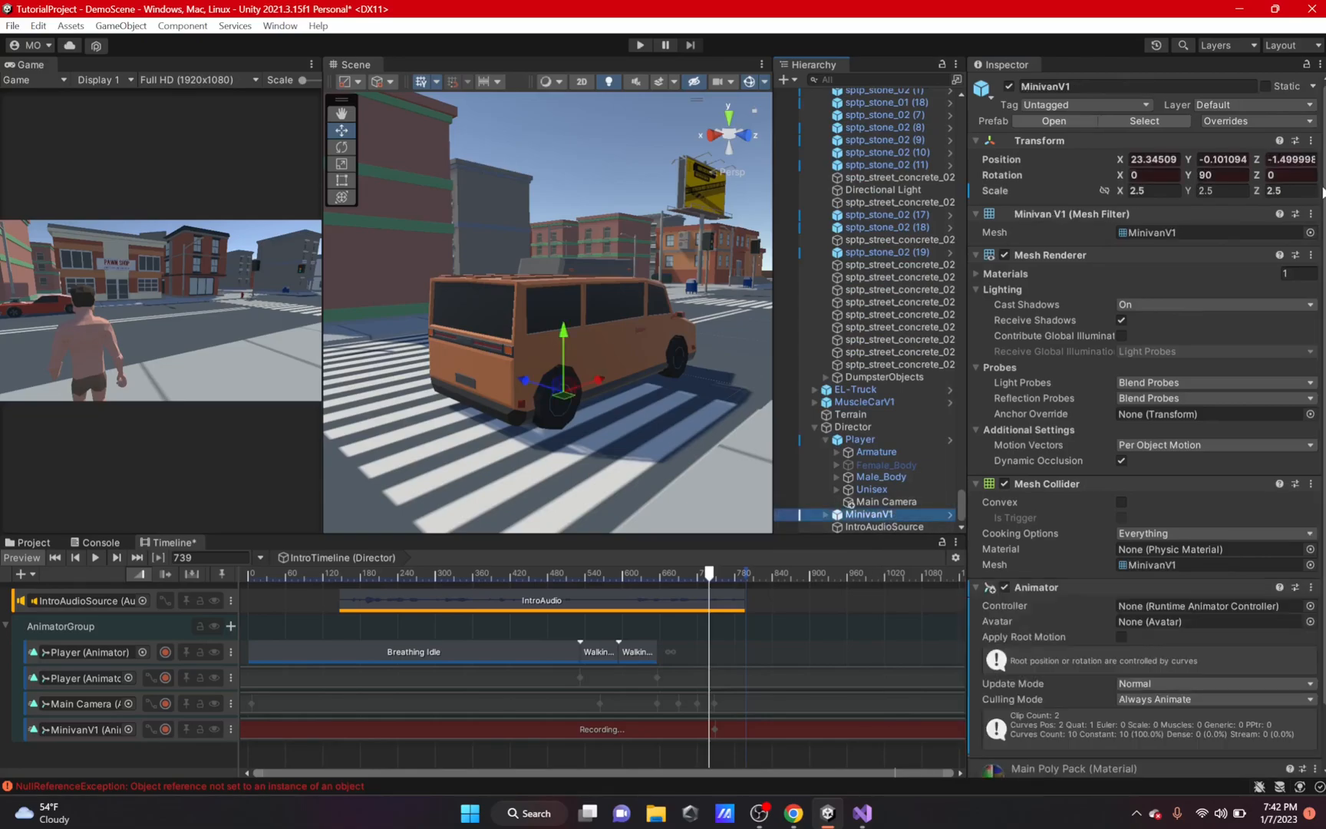
{"action": "left_click_drag", "start_coordinate": [1256, 161], "coordinate": [11, 158]}
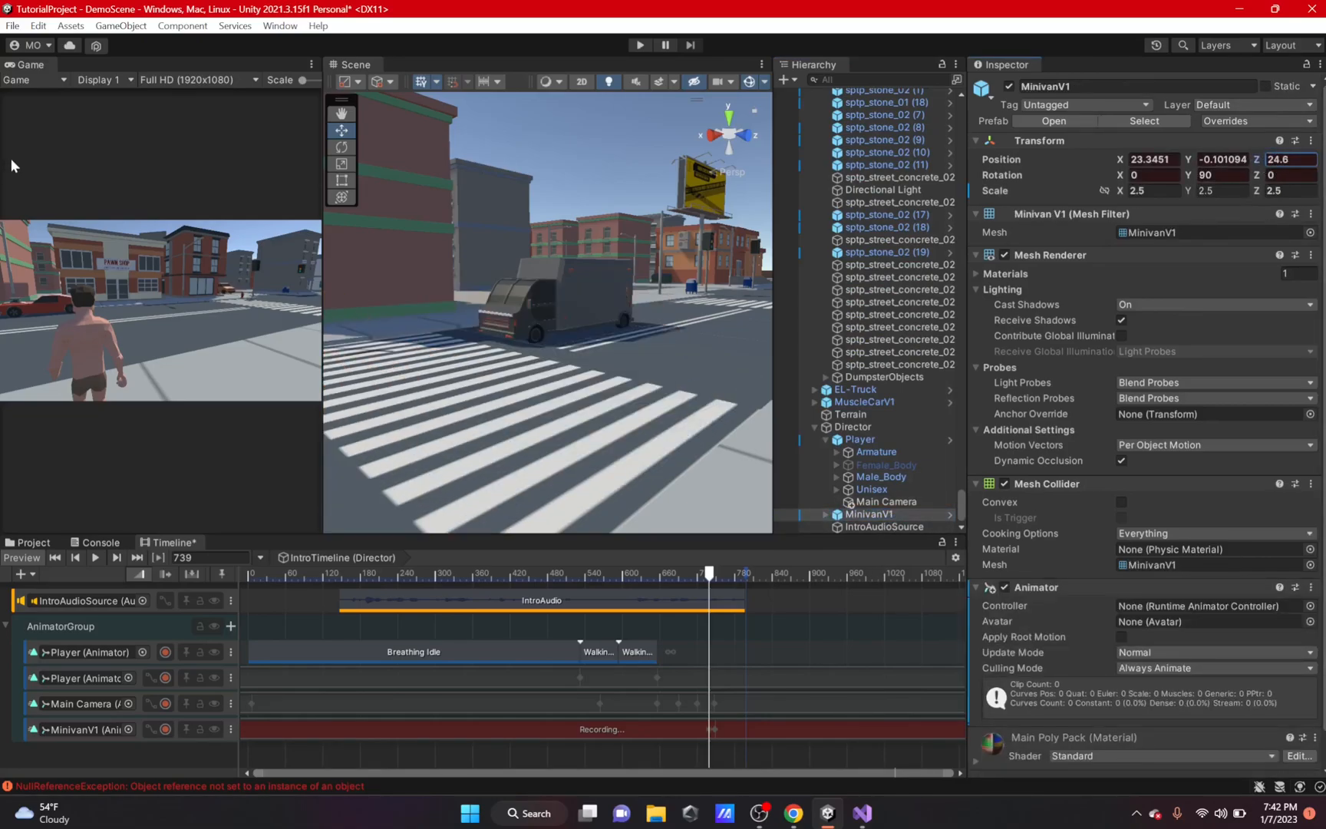
{"action": "left_click", "coordinate": [165, 729]}
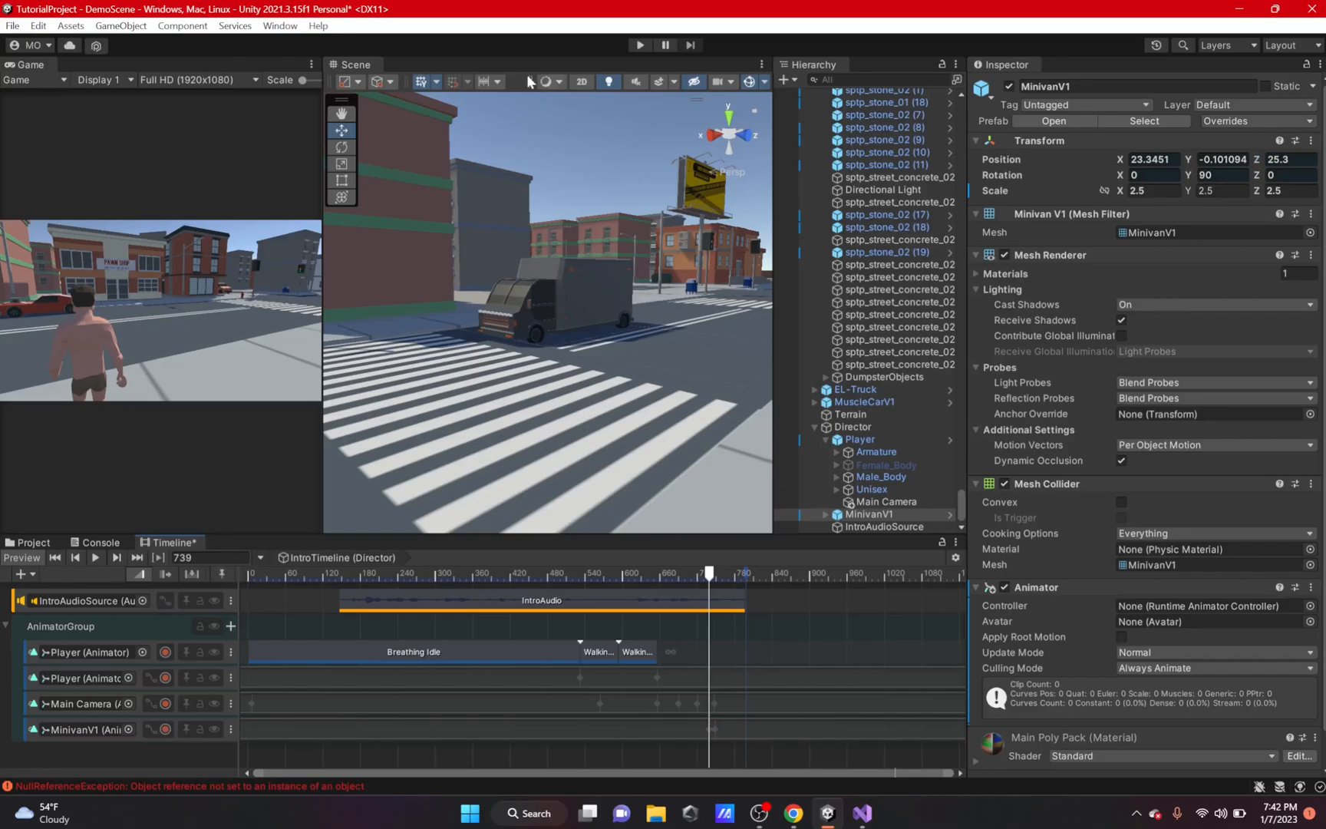
Play the cutscene in the maximized Game view to check the minivan's motion, and stop it
{"action": "key", "text": "shift+space"}
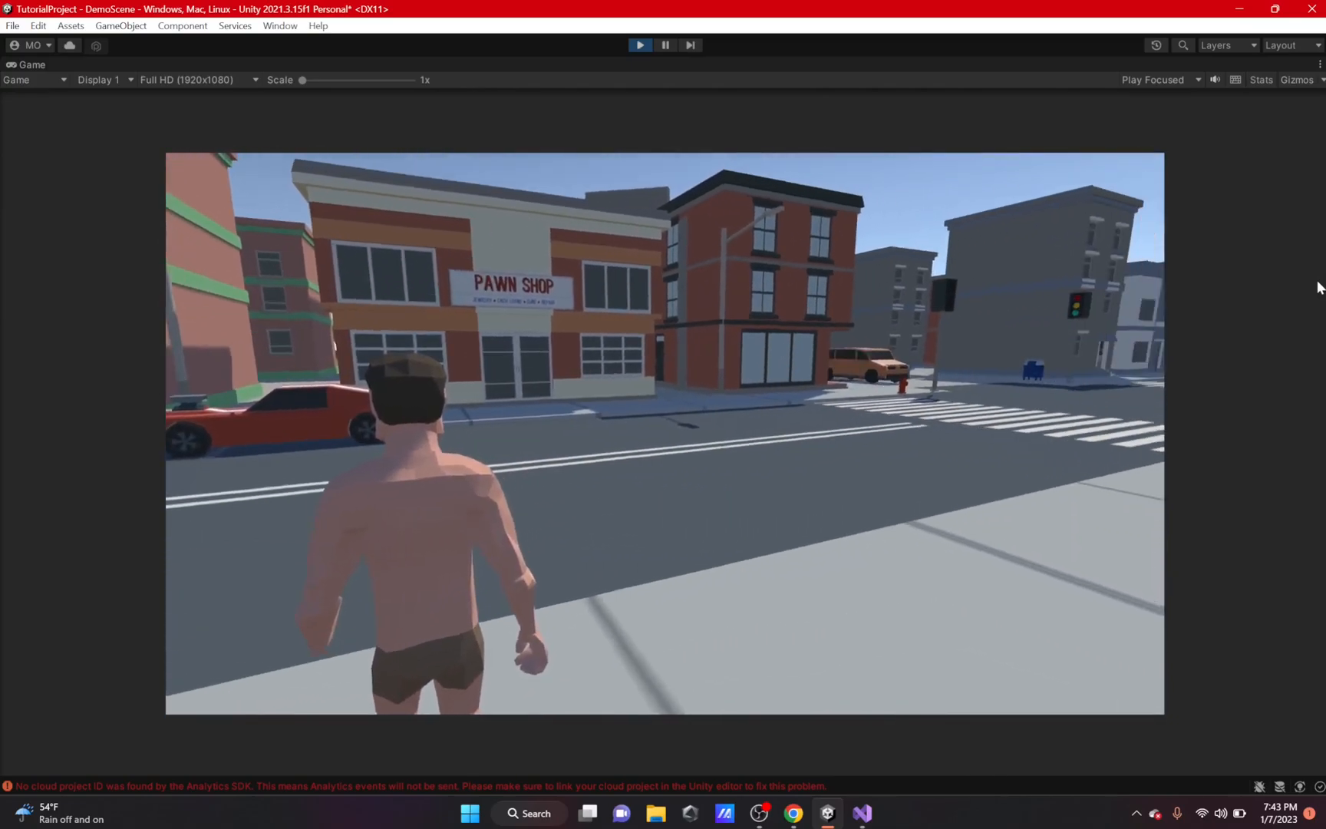
{"action": "left_click", "coordinate": [640, 44]}
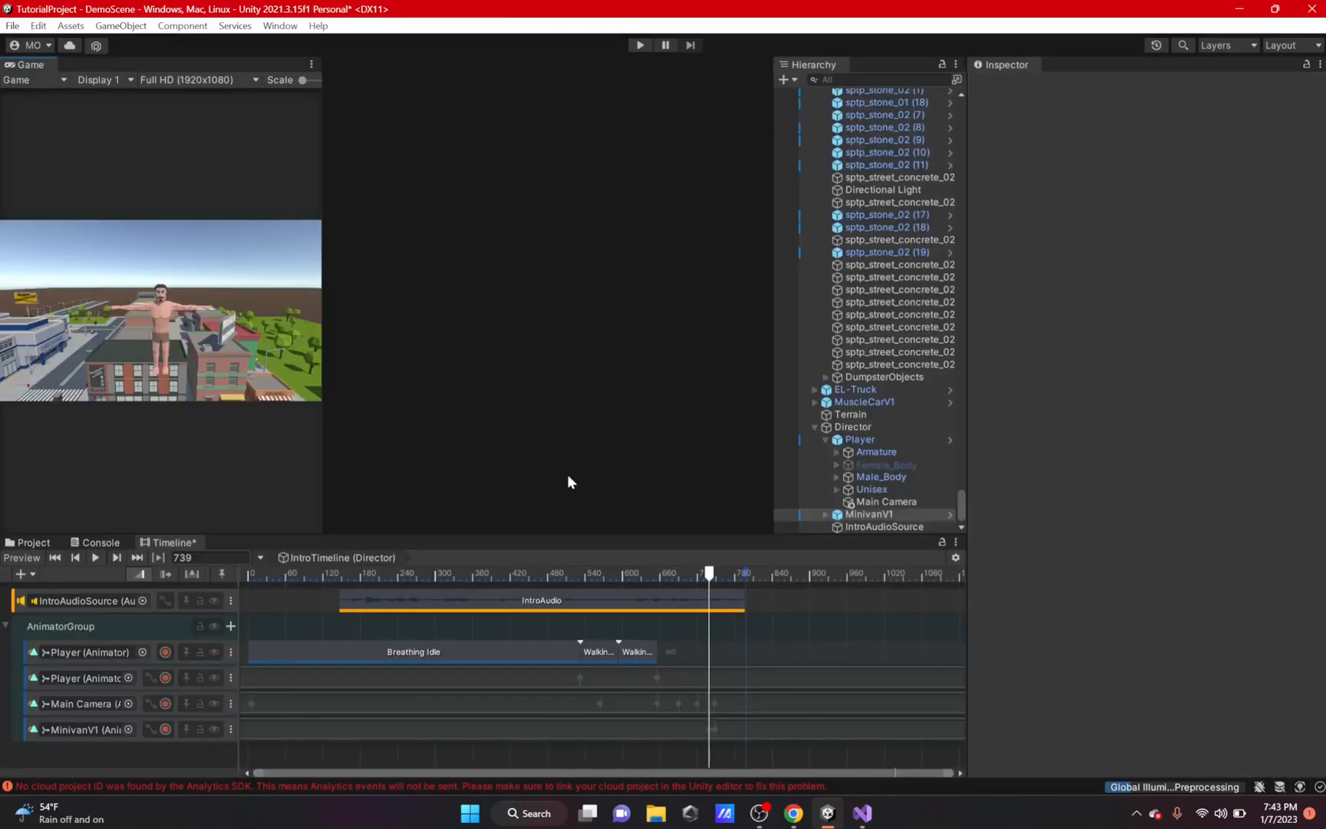
Start recording on the MinivanV1 track and examine its recorded position keyframes in an enlarged Animation window, then close it
{"action": "left_click", "coordinate": [719, 730]}
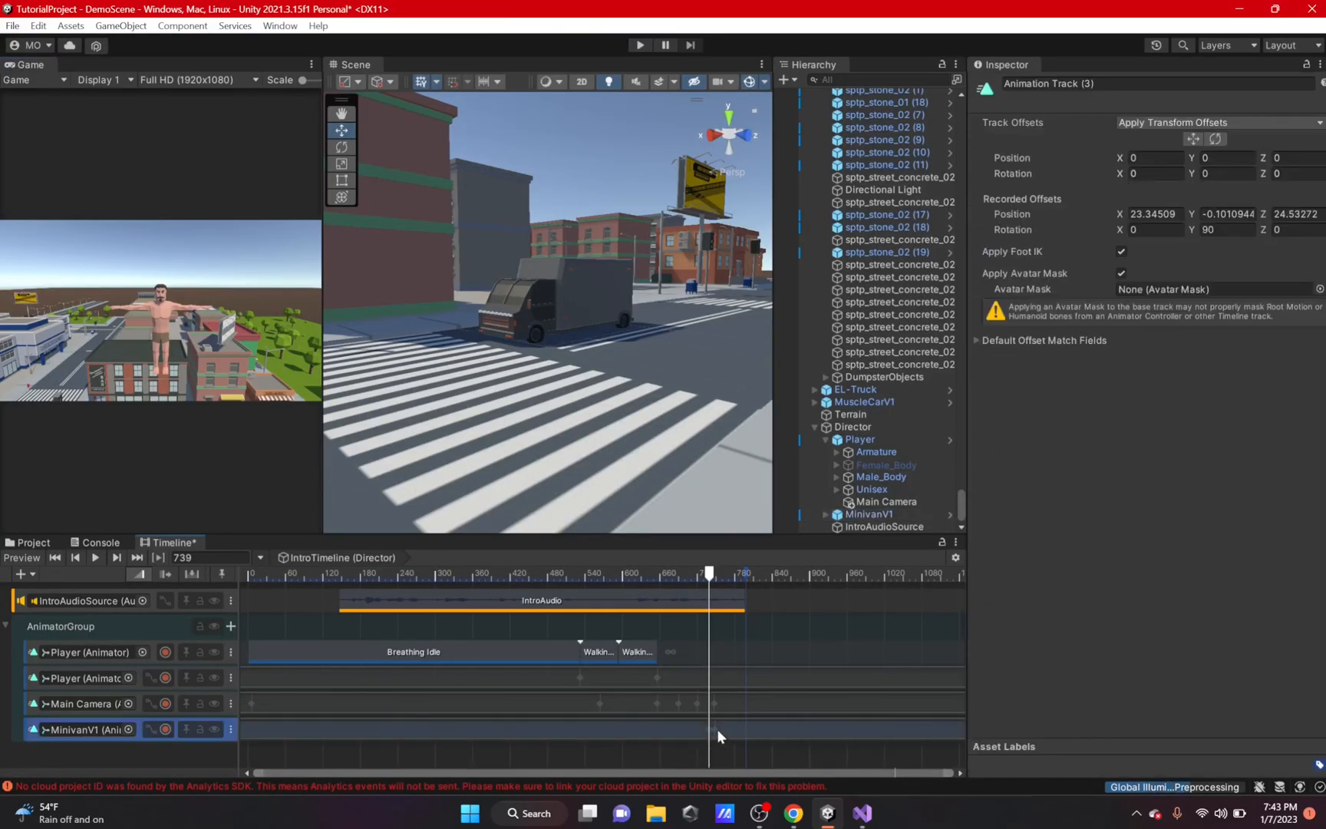
{"action": "left_click", "coordinate": [166, 729]}
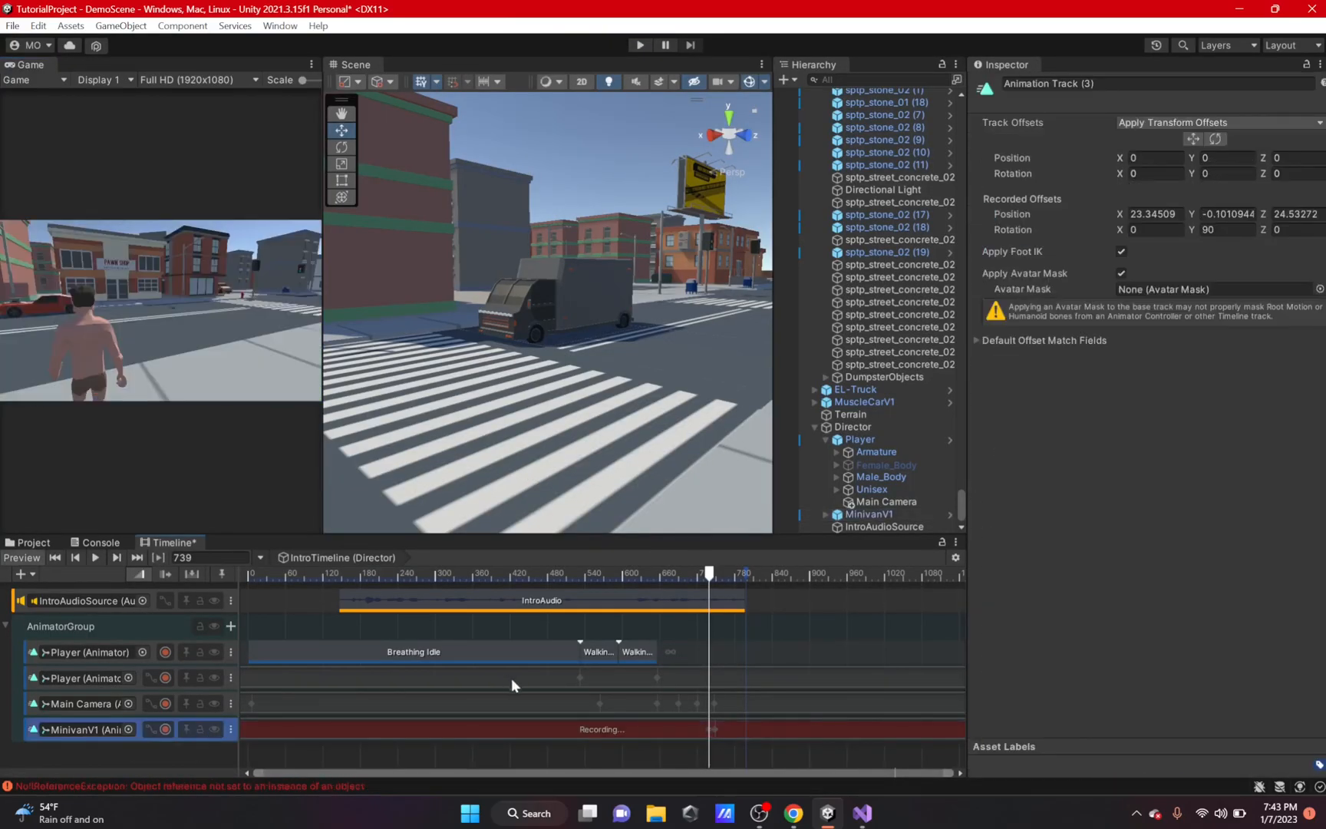
{"action": "double_click", "coordinate": [718, 728]}
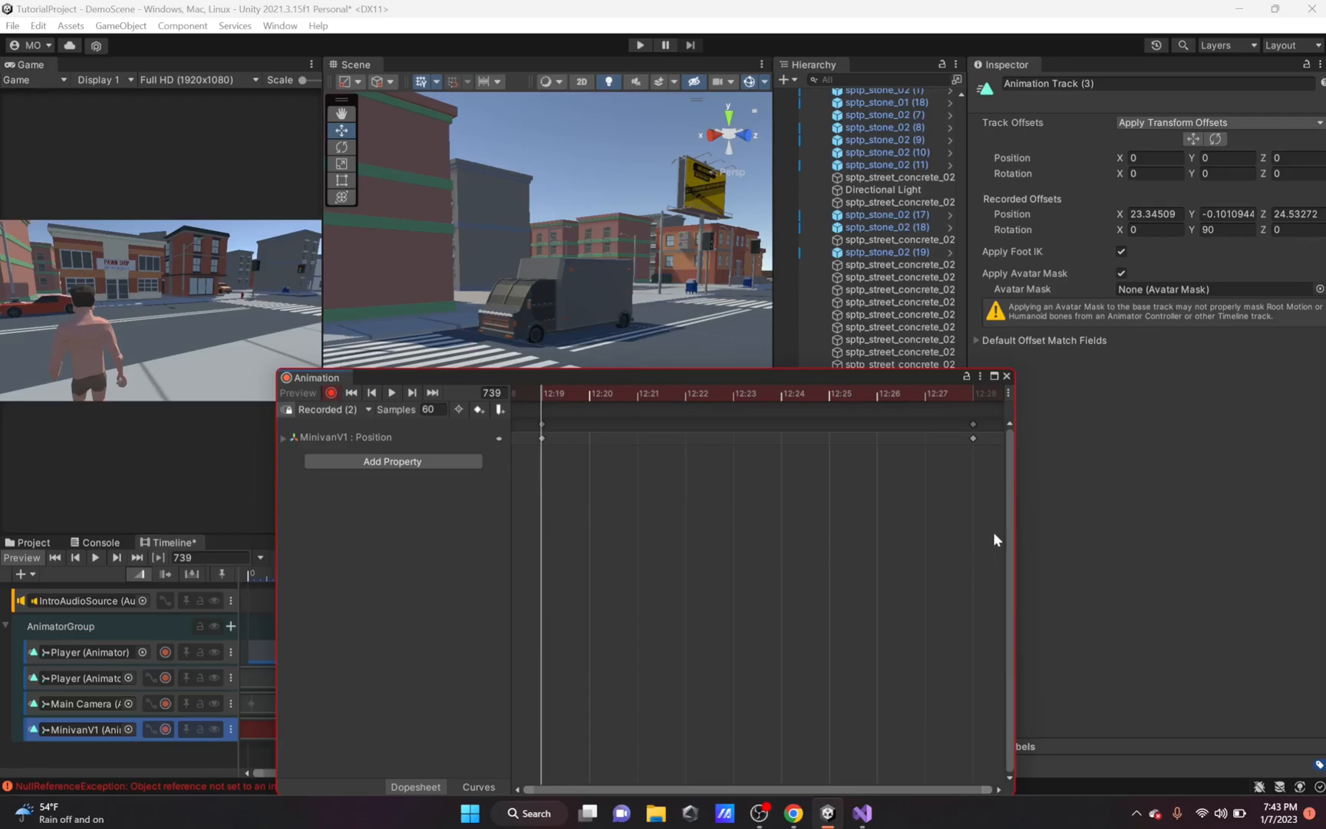
{"action": "left_click_drag", "start_coordinate": [1016, 448], "coordinate": [1142, 386]}
{"action": "left_click", "coordinate": [1109, 439]}
{"action": "scroll", "coordinate": [1107, 445], "scroll_direction": "down", "scroll_amount": 5}
{"action": "left_click", "coordinate": [1143, 378]}
With the playhead at frame 714, move the last MinivanV1 position keyframe to about 13:00 in the recorded clip and stop recording
{"action": "mouse_move", "coordinate": [669, 576]}
{"action": "left_mouse_down"}
{"action": "mouse_move", "coordinate": [655, 575]}
{"action": "mouse_move", "coordinate": [694, 576]}
{"action": "left_mouse_up"}
{"action": "double_click", "coordinate": [700, 731]}
{"action": "scroll", "coordinate": [810, 649], "scroll_direction": "down", "scroll_amount": 10}
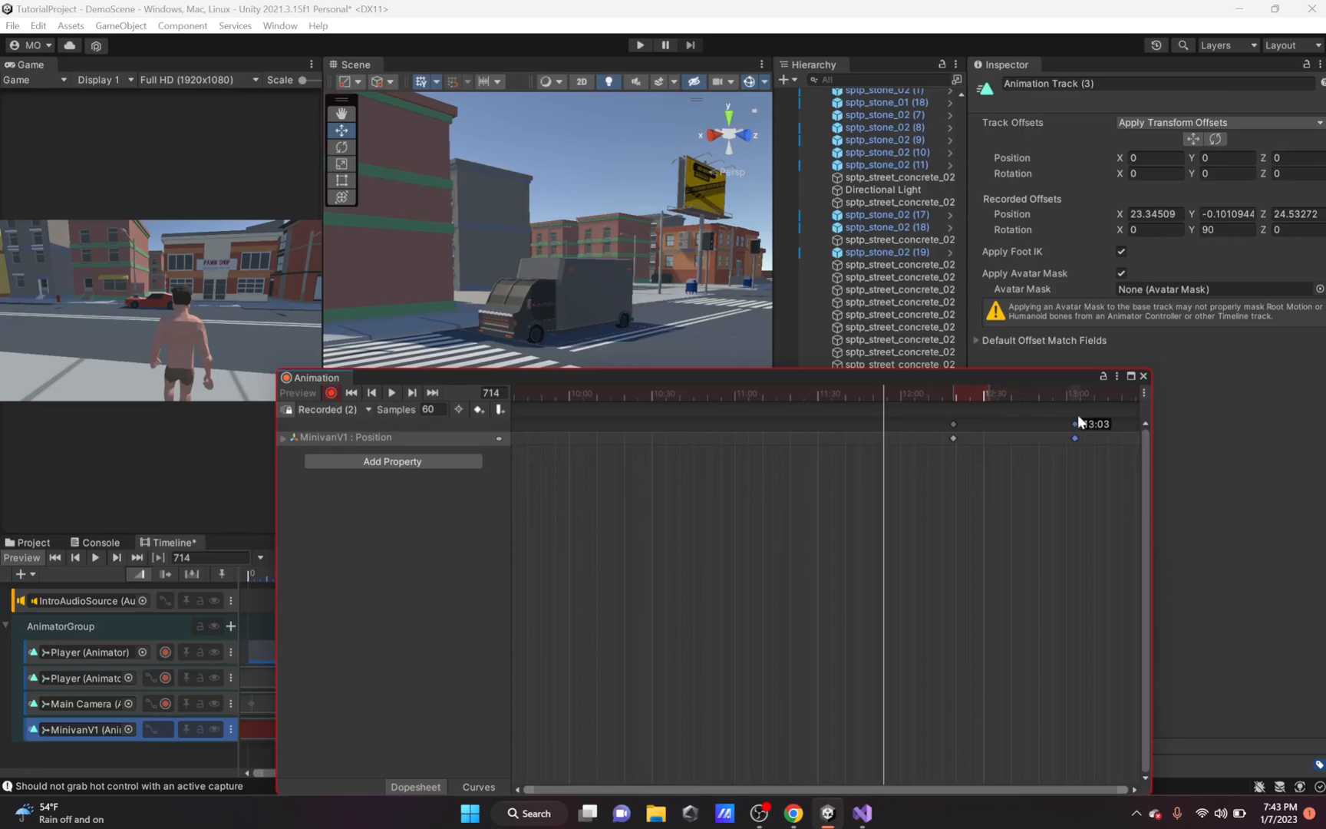
{"action": "left_click", "coordinate": [331, 393]}
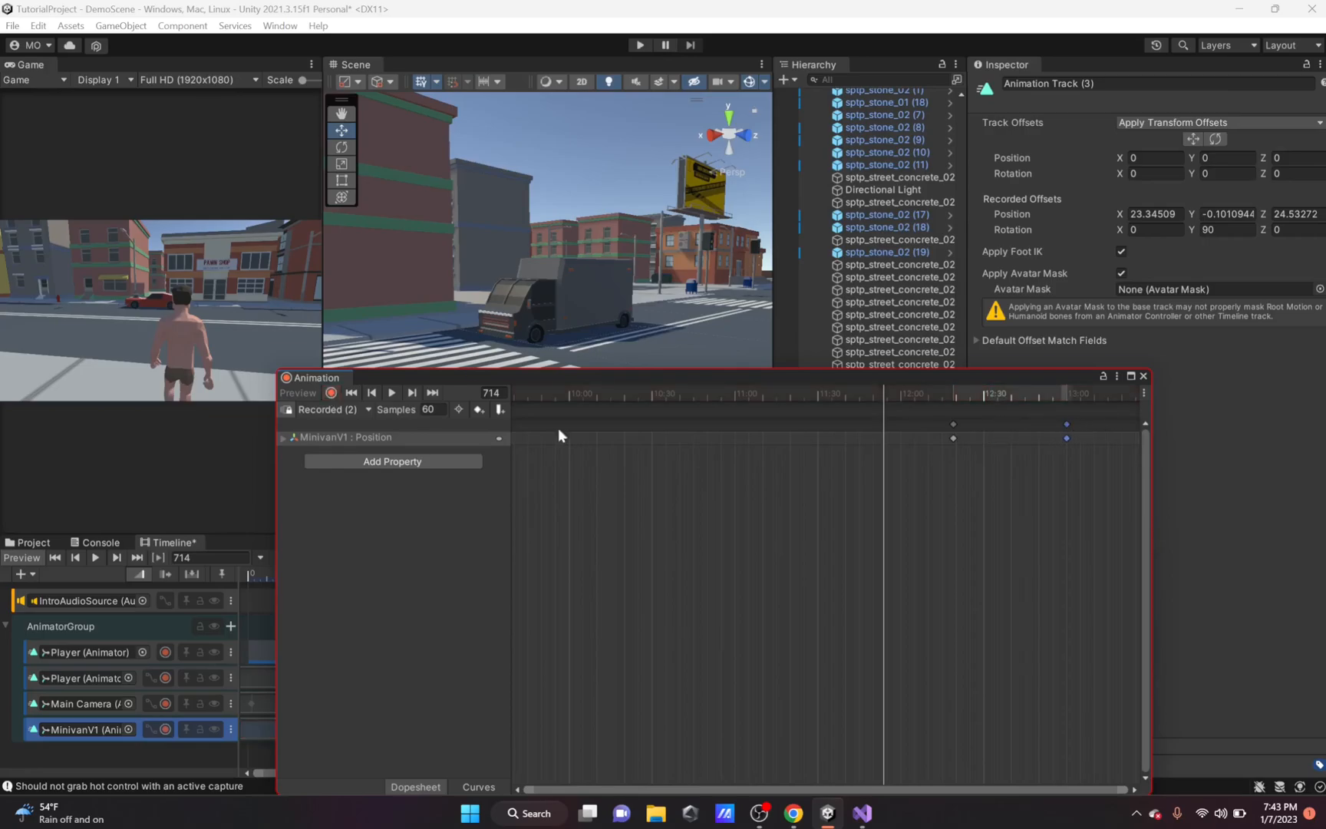
{"action": "left_click", "coordinate": [1143, 376]}
Play the cutscene in an enlarged Game view to check the minivan's retimed motion, and stop it
{"action": "key", "text": "ctrl+p"}
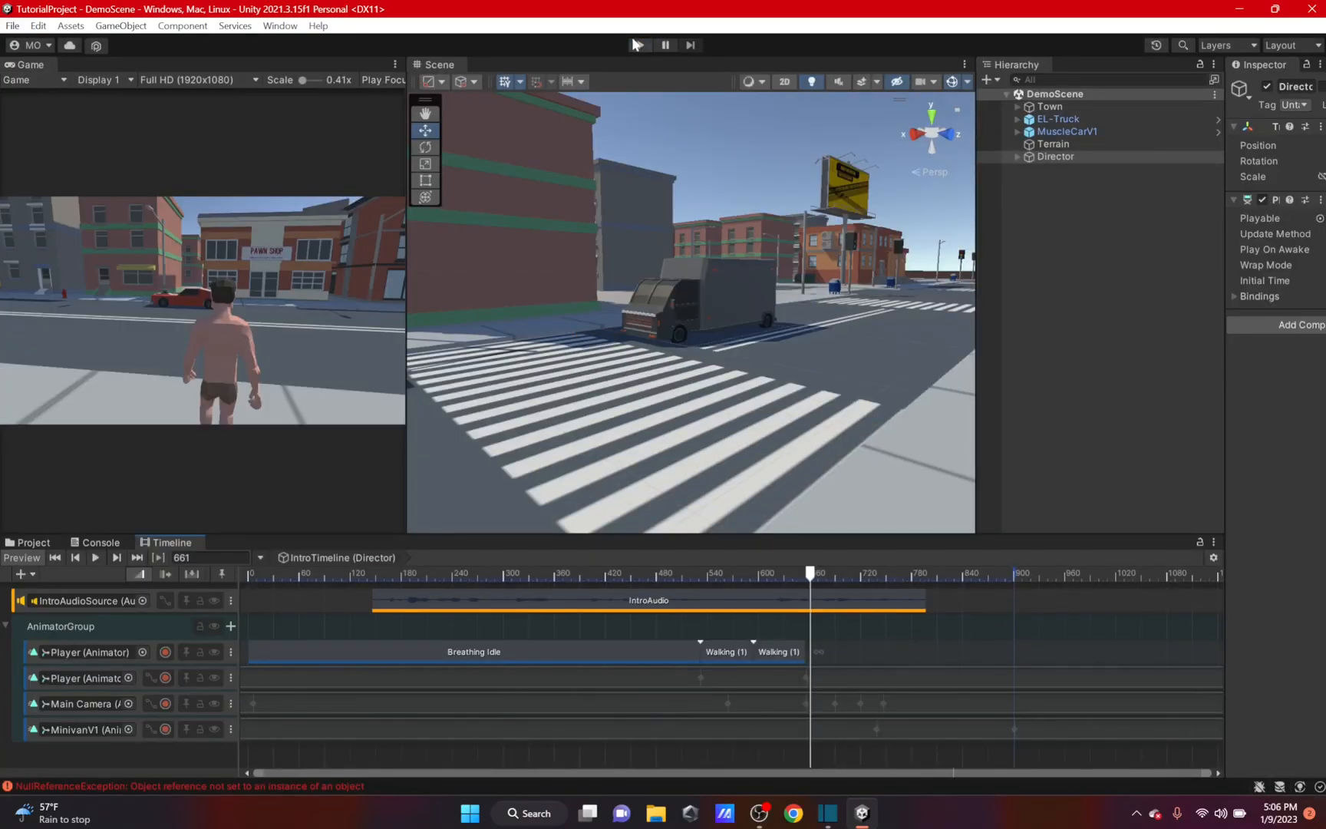
{"action": "left_click", "coordinate": [639, 45]}
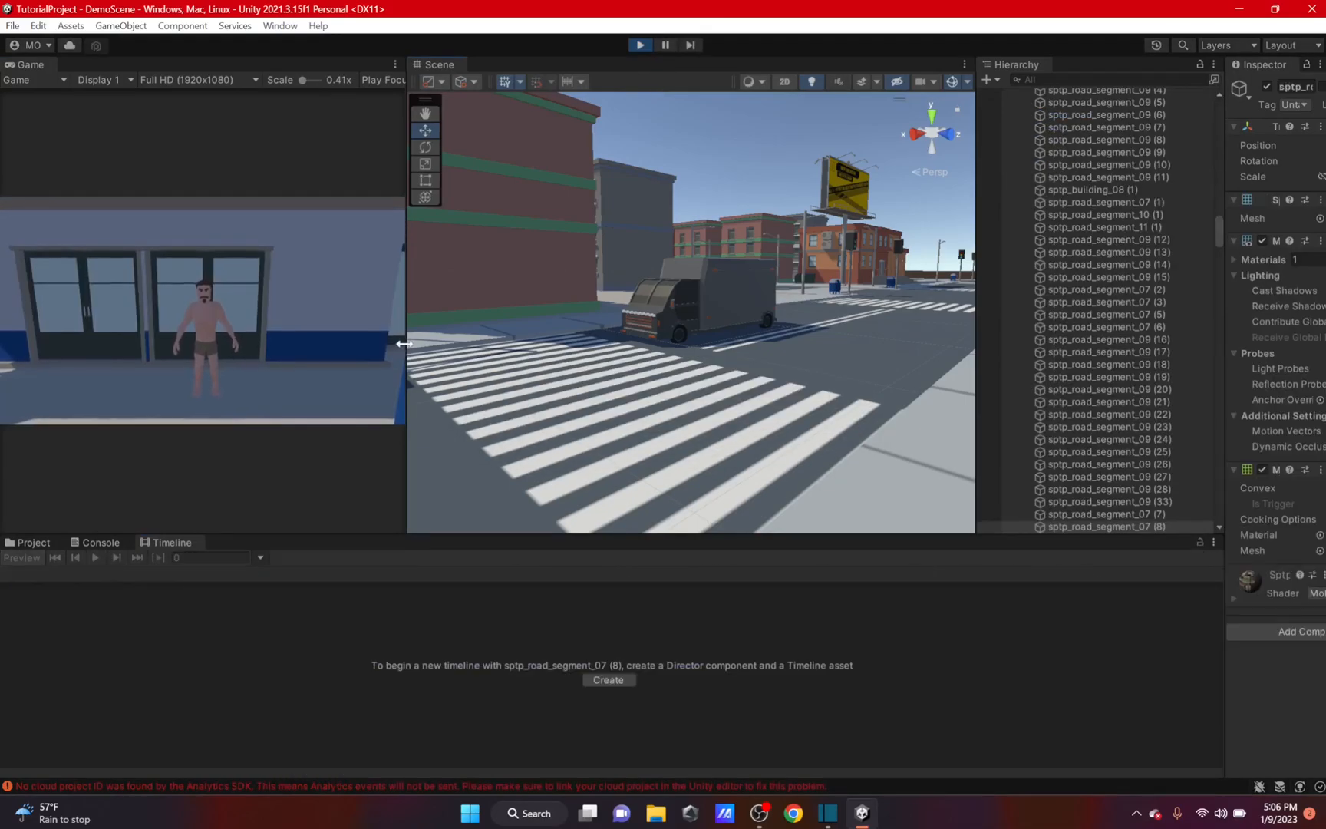
{"action": "left_click_drag", "start_coordinate": [404, 344], "coordinate": [855, 335]}
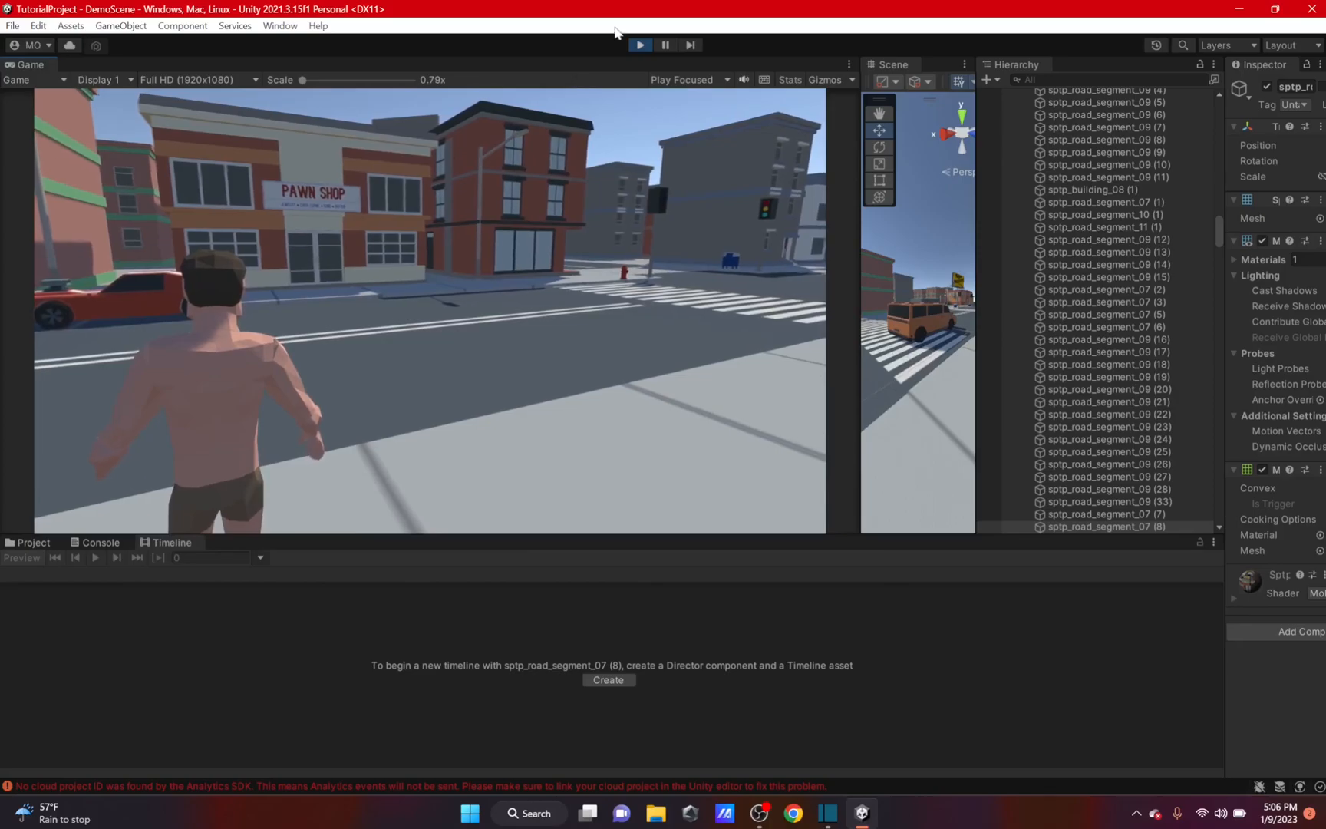
{"action": "key", "text": "ctrl+p"}
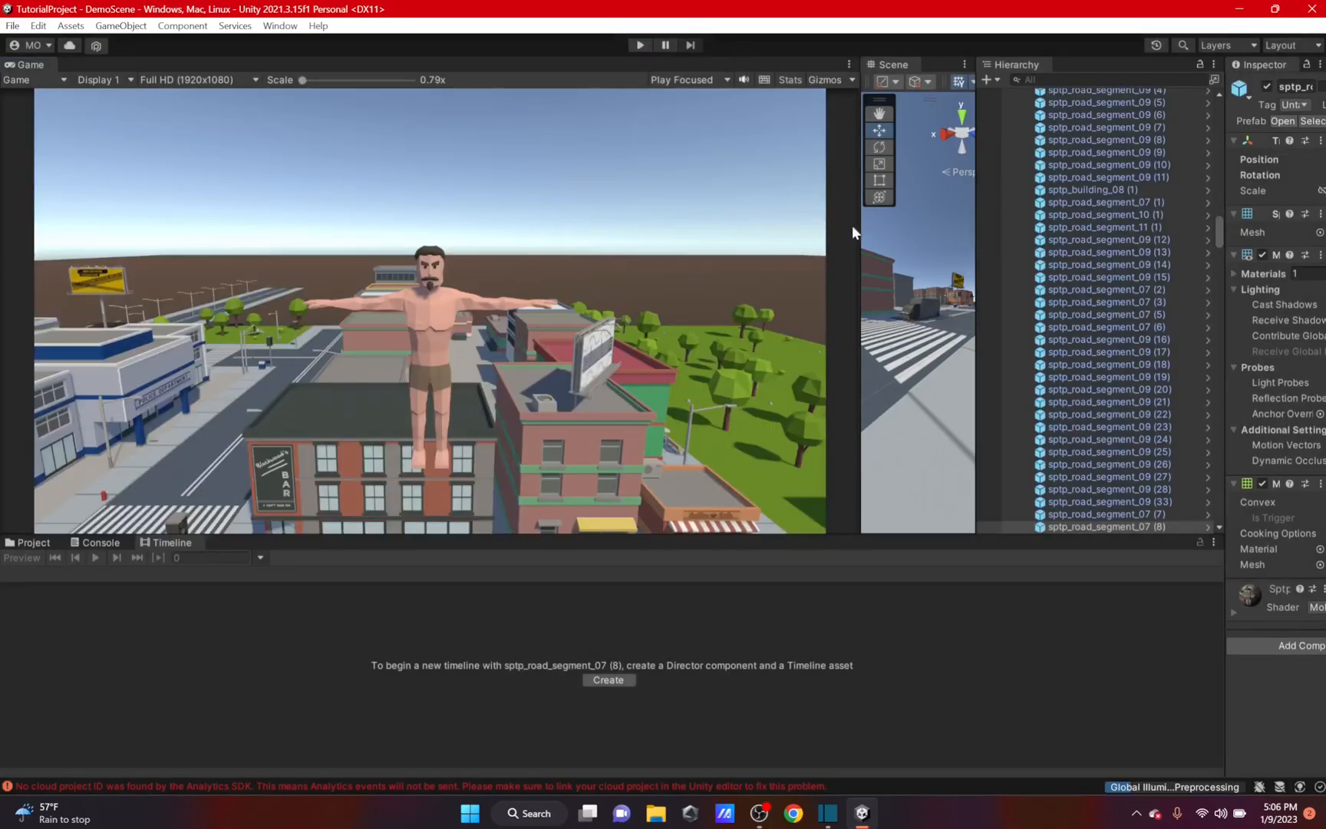
Rebalance the editor panes with a narrower Game view and wider Inspector, and open the FootSteps script from Assets
{"action": "left_click_drag", "start_coordinate": [860, 226], "coordinate": [456, 292]}
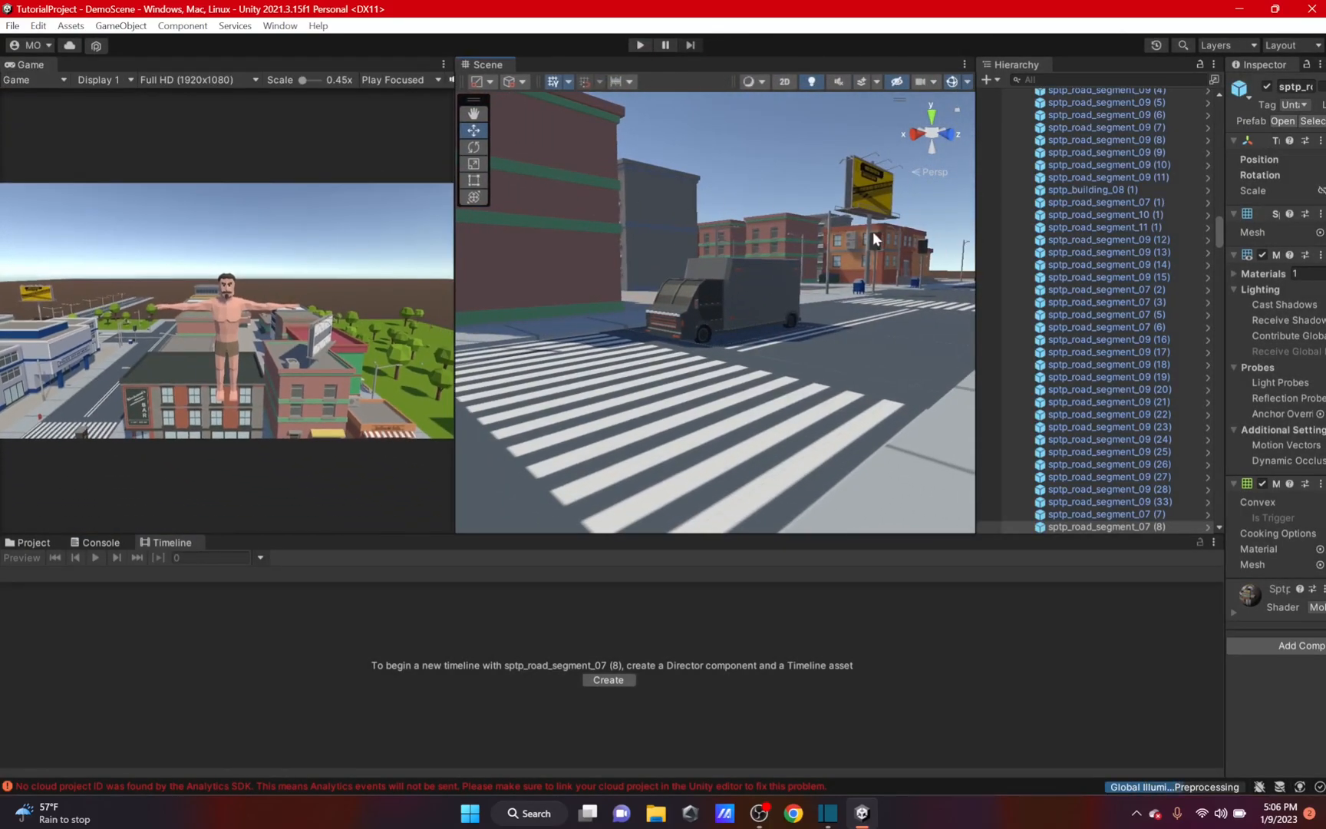
{"action": "left_click_drag", "start_coordinate": [1226, 376], "coordinate": [1079, 382]}
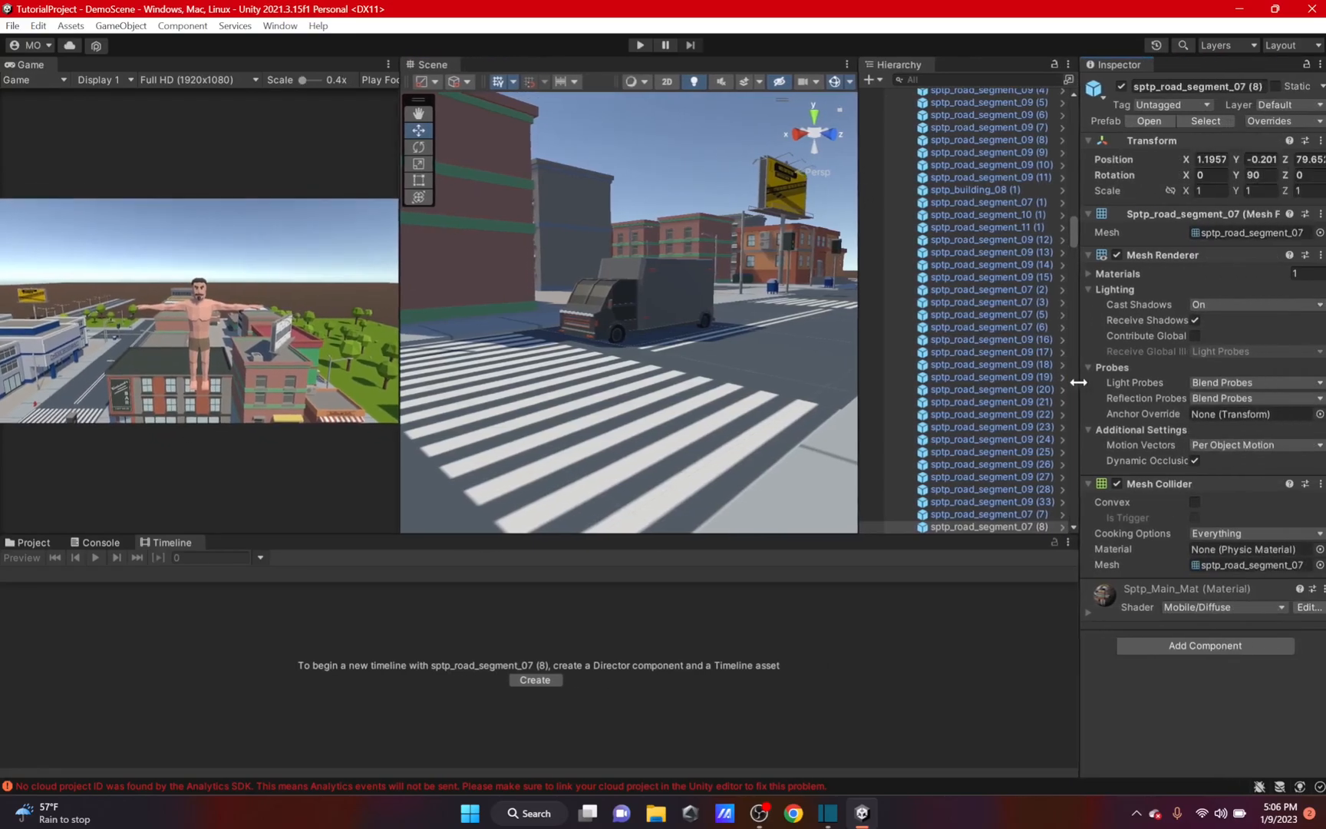
{"action": "left_click", "coordinate": [34, 543]}
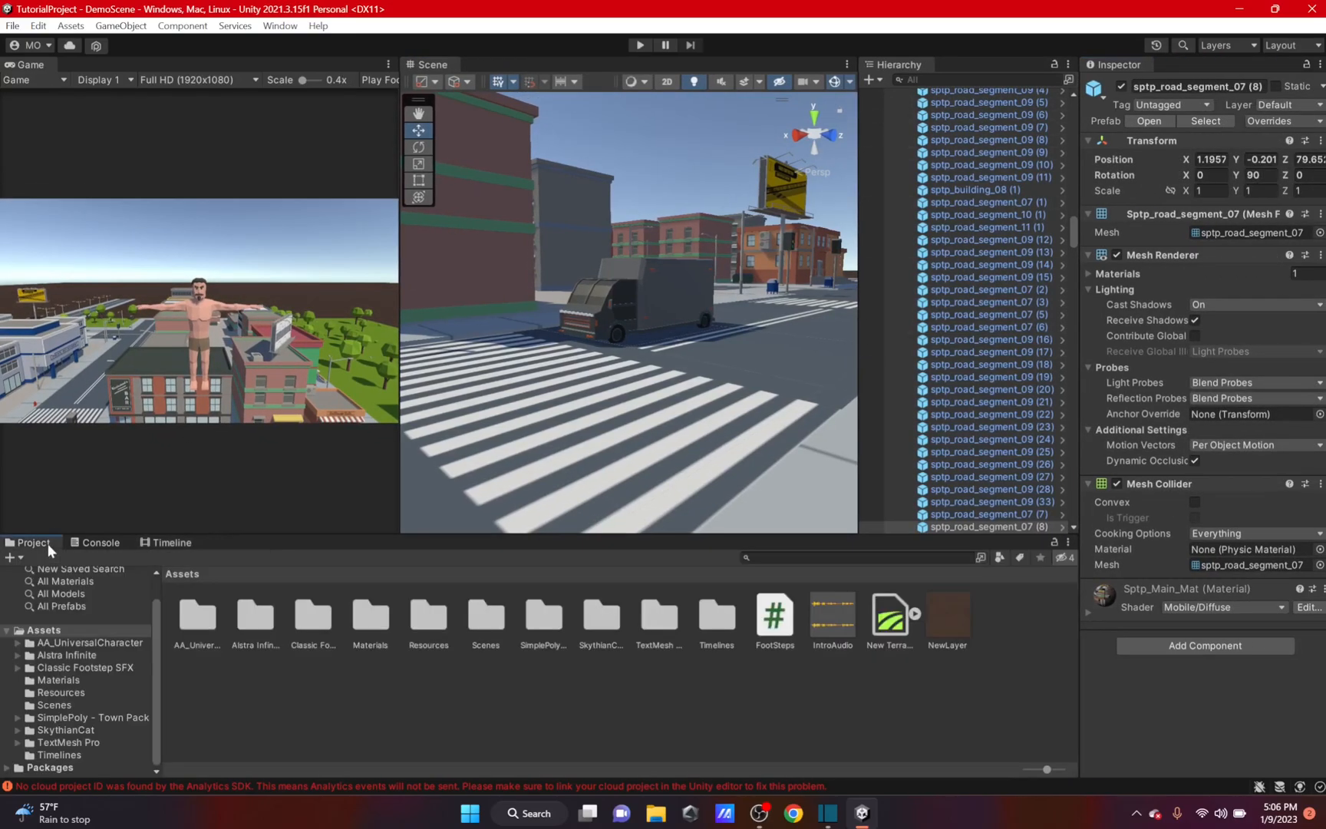
{"action": "left_click", "coordinate": [777, 626]}
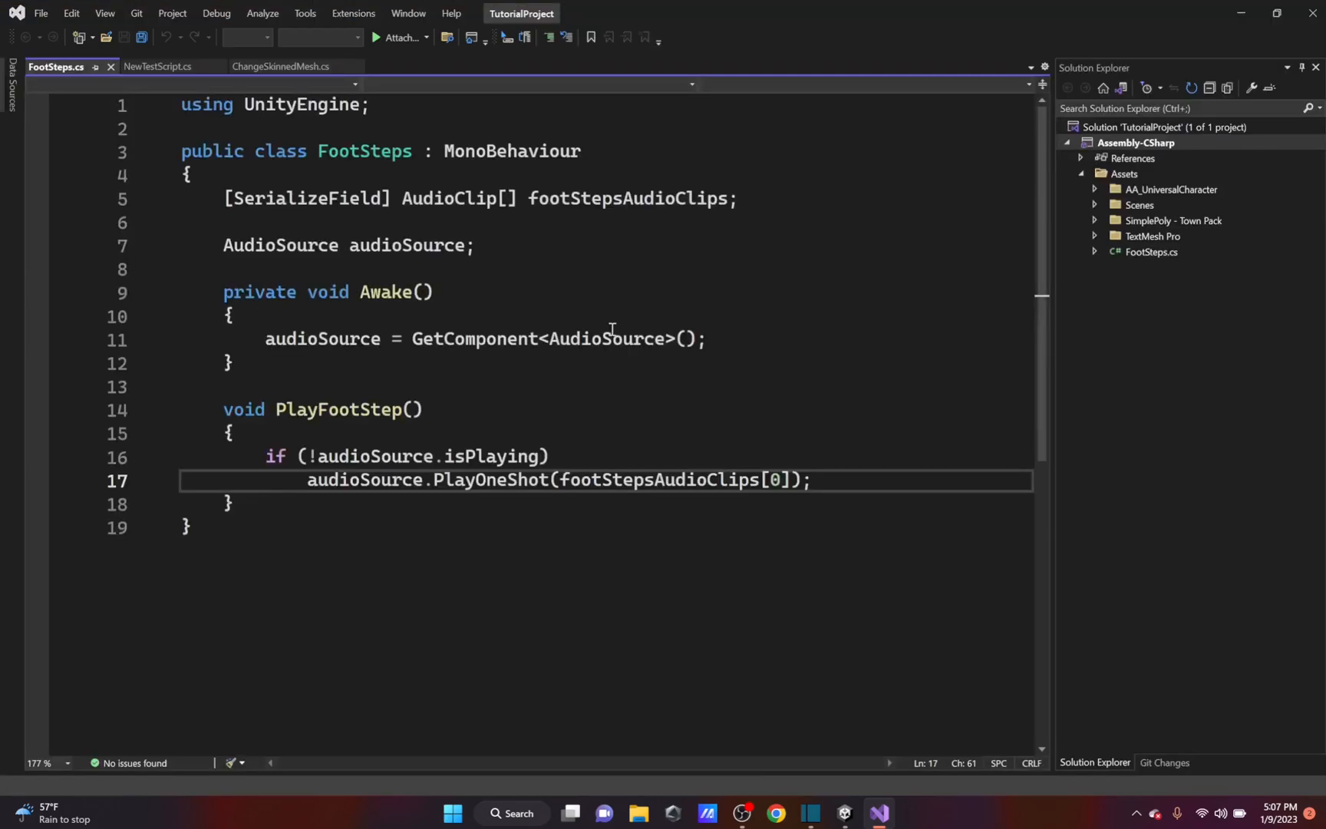
Declare an int field named randomFootStep below audioSource in the FootSteps class and save the script
{"action": "left_click", "coordinate": [498, 268]}
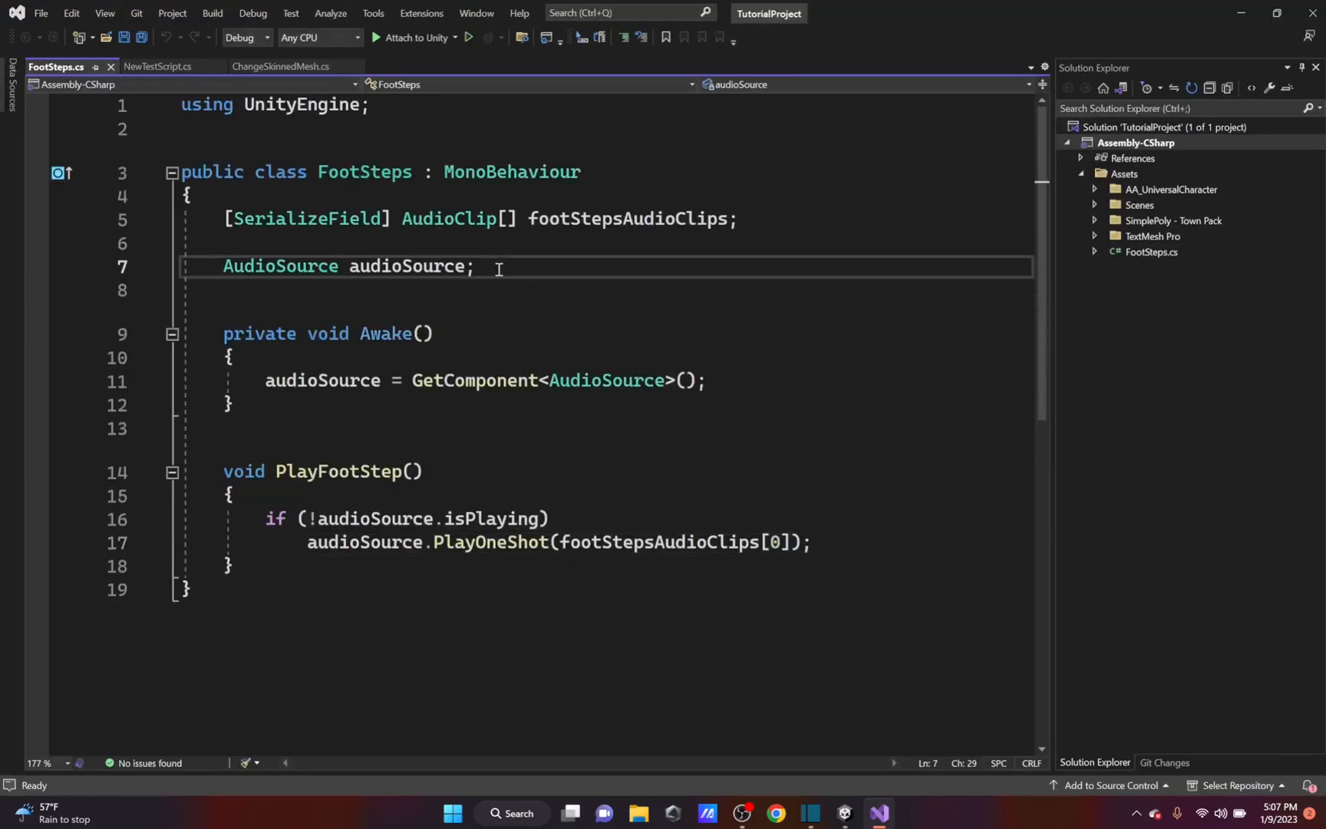
{"action": "key", "text": "Return"}
{"action": "type", "text": "int "}
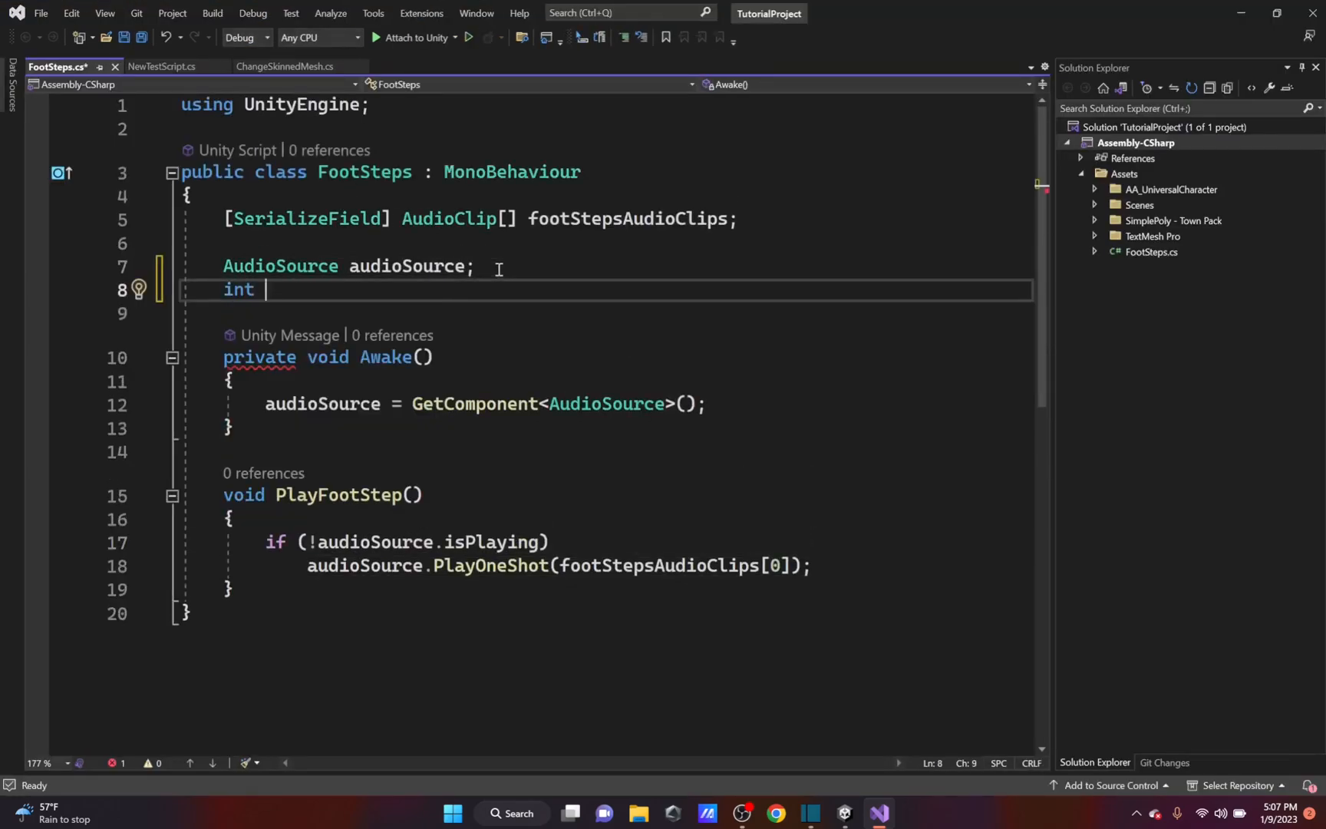
{"action": "type", "text": "ranodm"}
{"action": "key", "text": "BackSpace"}
{"action": "key", "text": "BackSpace"}
{"action": "key", "text": "BackSpace"}
{"action": "type", "text": "dom"}
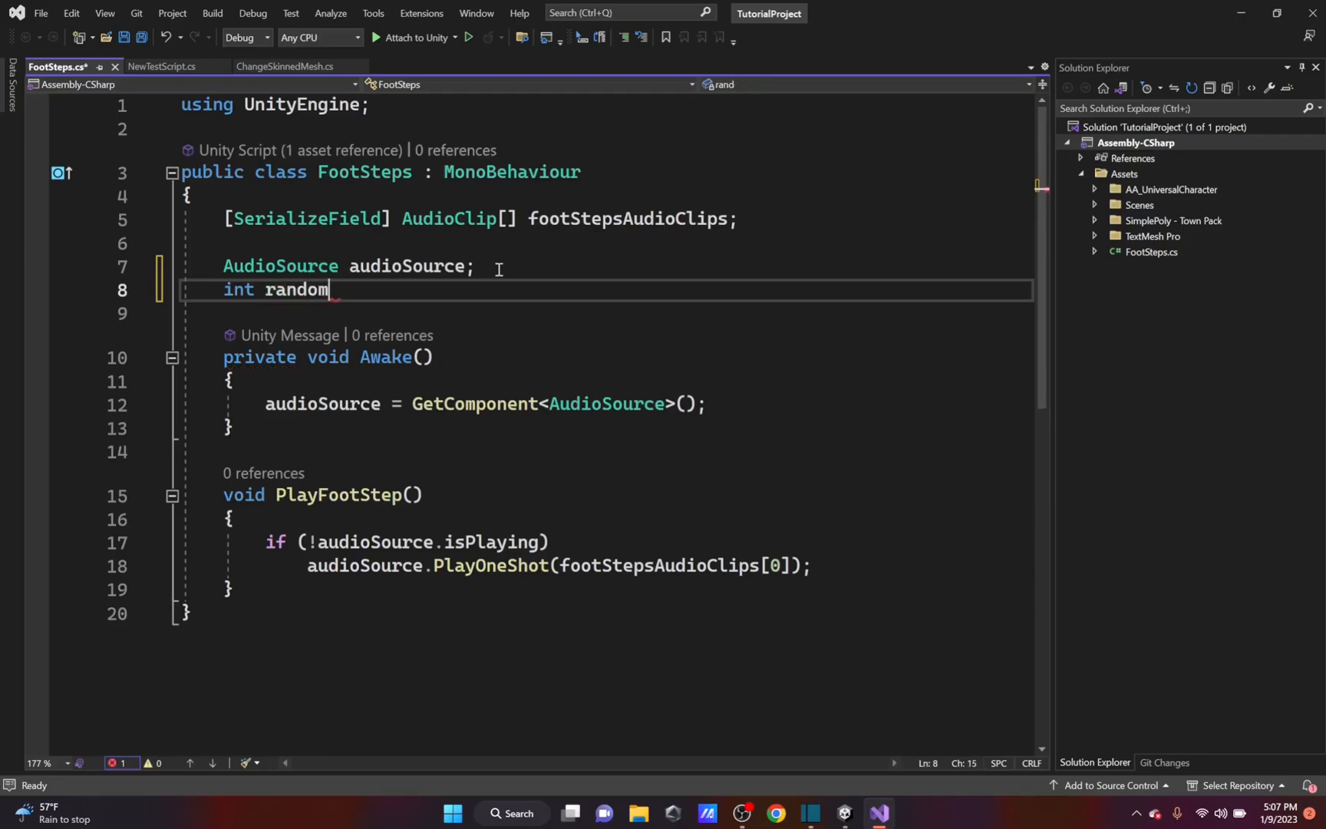
{"action": "type", "text": "FootStep;"}
{"action": "key", "text": "ctrl+s"}
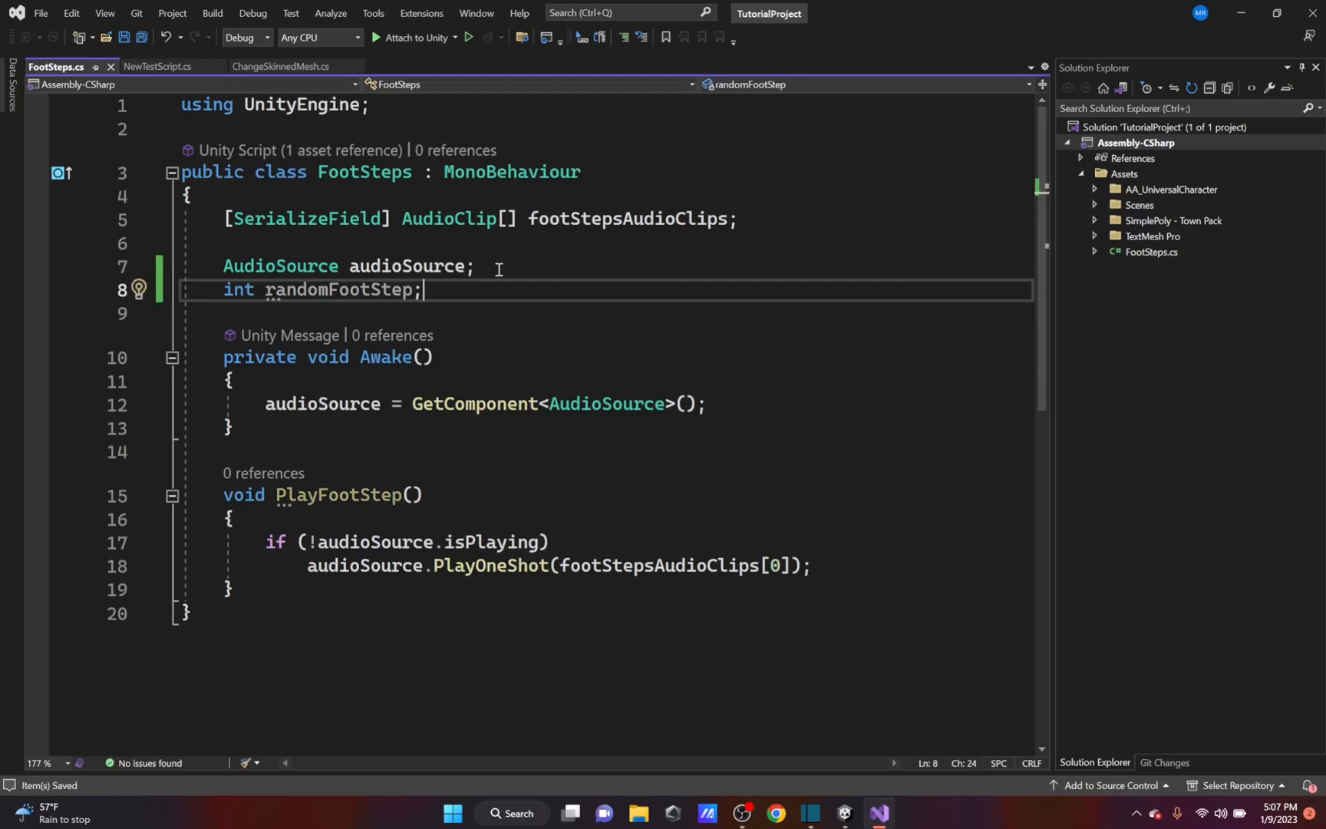
At the start of PlayFootStep, assign randomFootStep the value Random.Range(0,footStepsAudioClips.Length)
{"action": "left_click", "coordinate": [440, 511]}
{"action": "key", "text": "Return"}
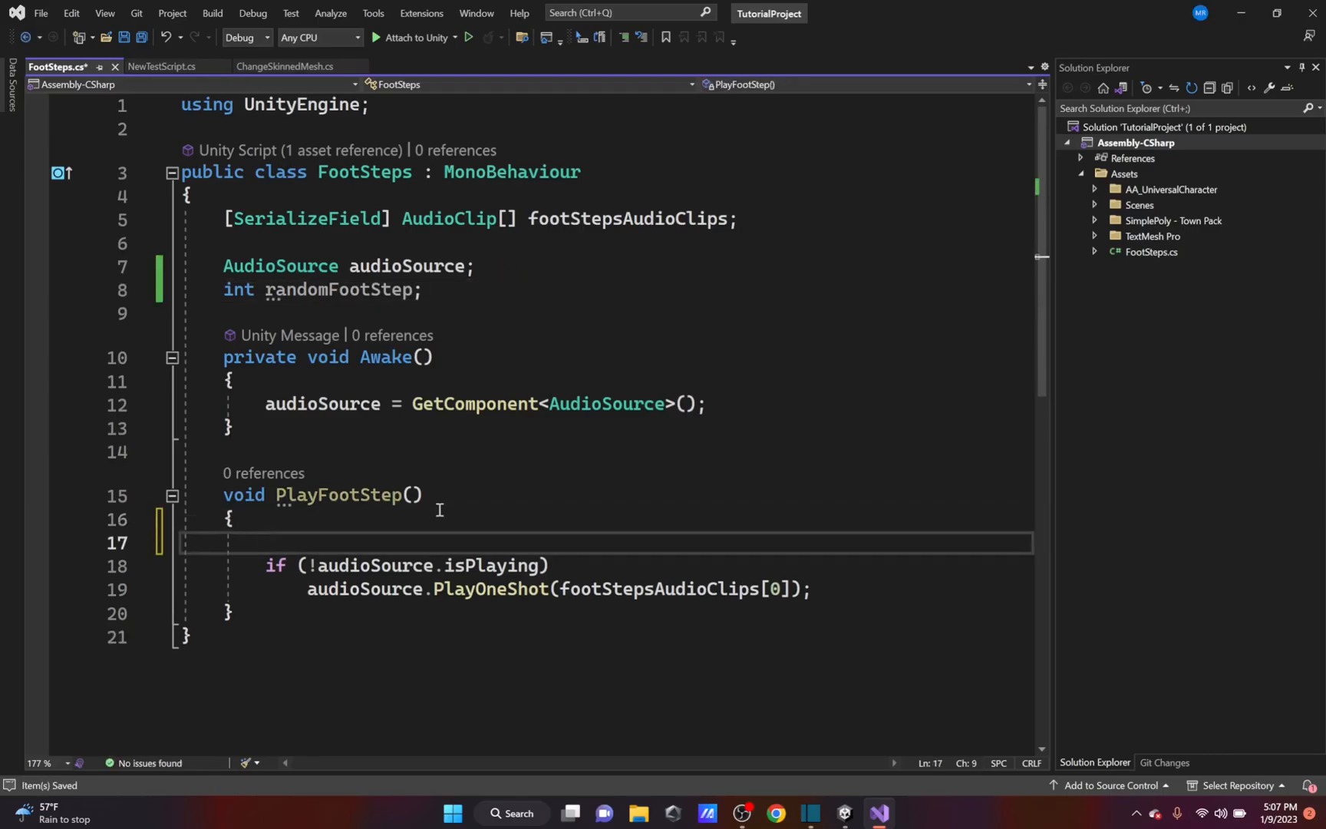
{"action": "type", "text": "rando"}
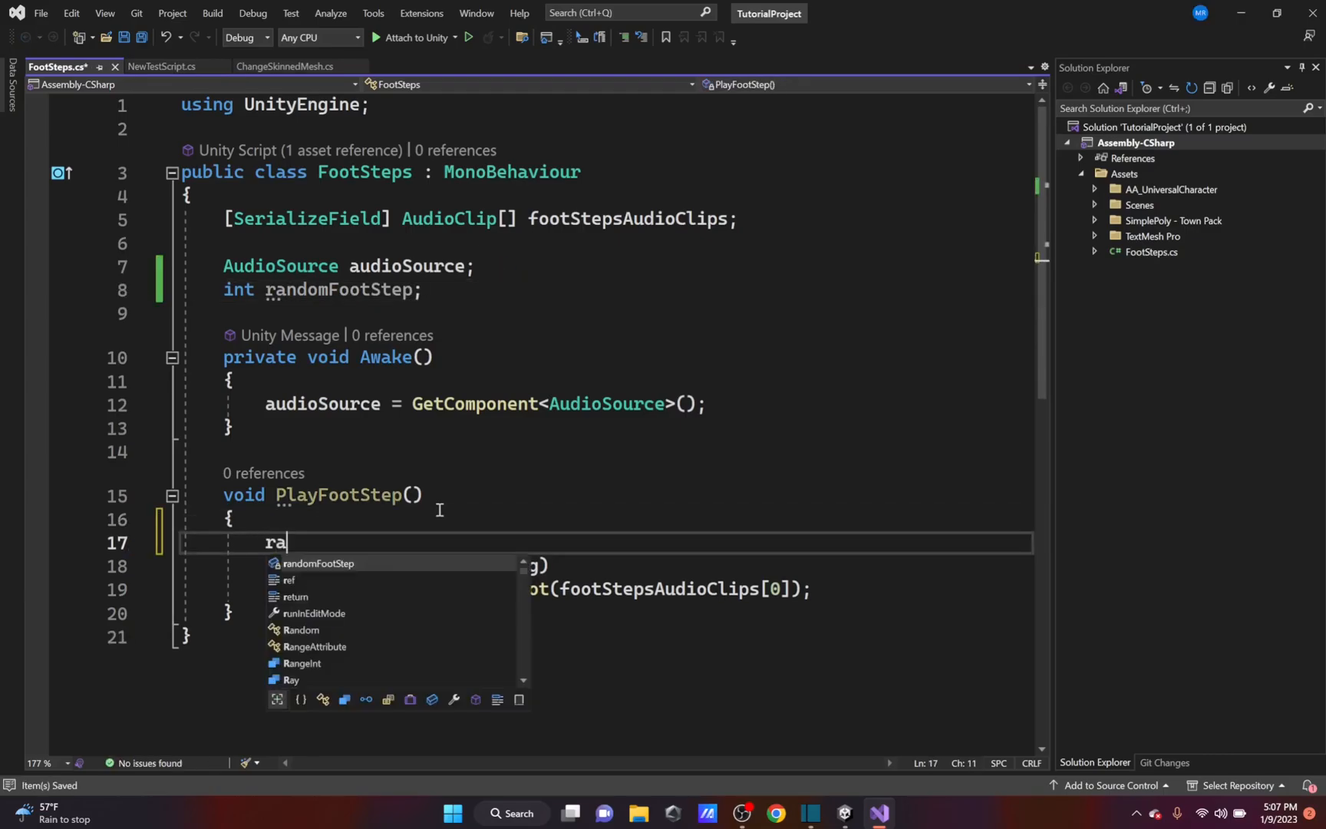
{"action": "key", "text": "BackSpace"}
{"action": "key", "text": "BackSpace"}
{"action": "key", "text": "BackSpace"}
{"action": "key", "text": "BackSpace"}
{"action": "type", "text": "andomFootStep "}
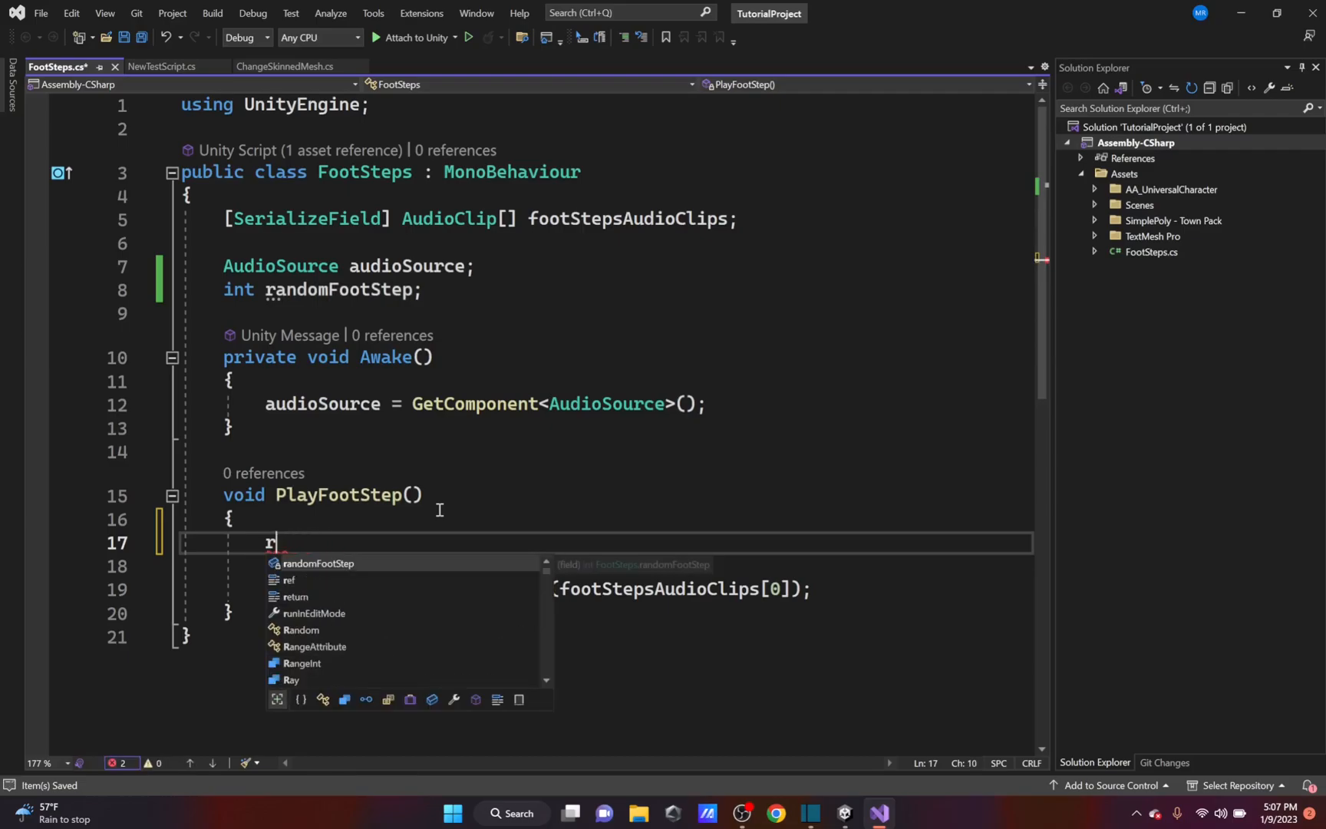
{"action": "type", "text": "= "}
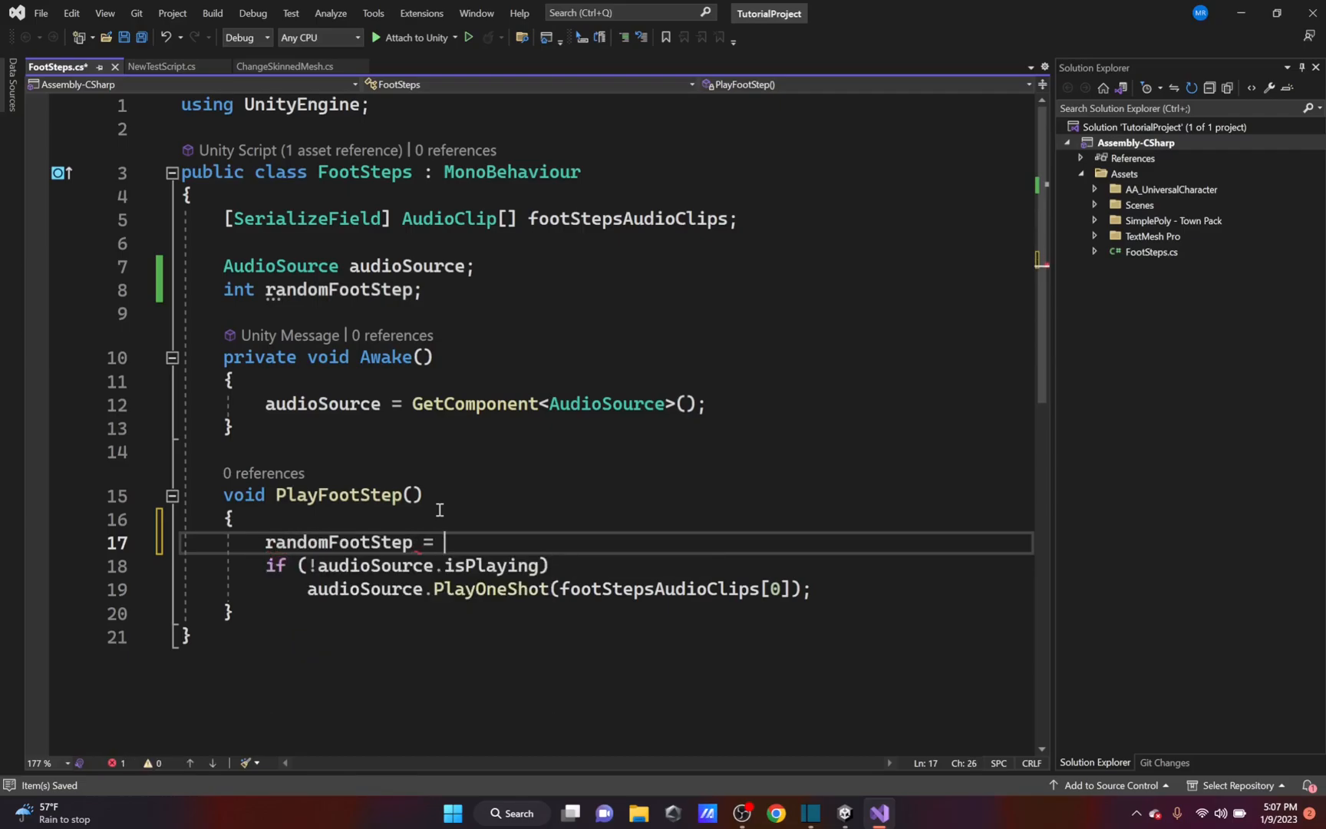
{"action": "type", "text": "Random.ra"}
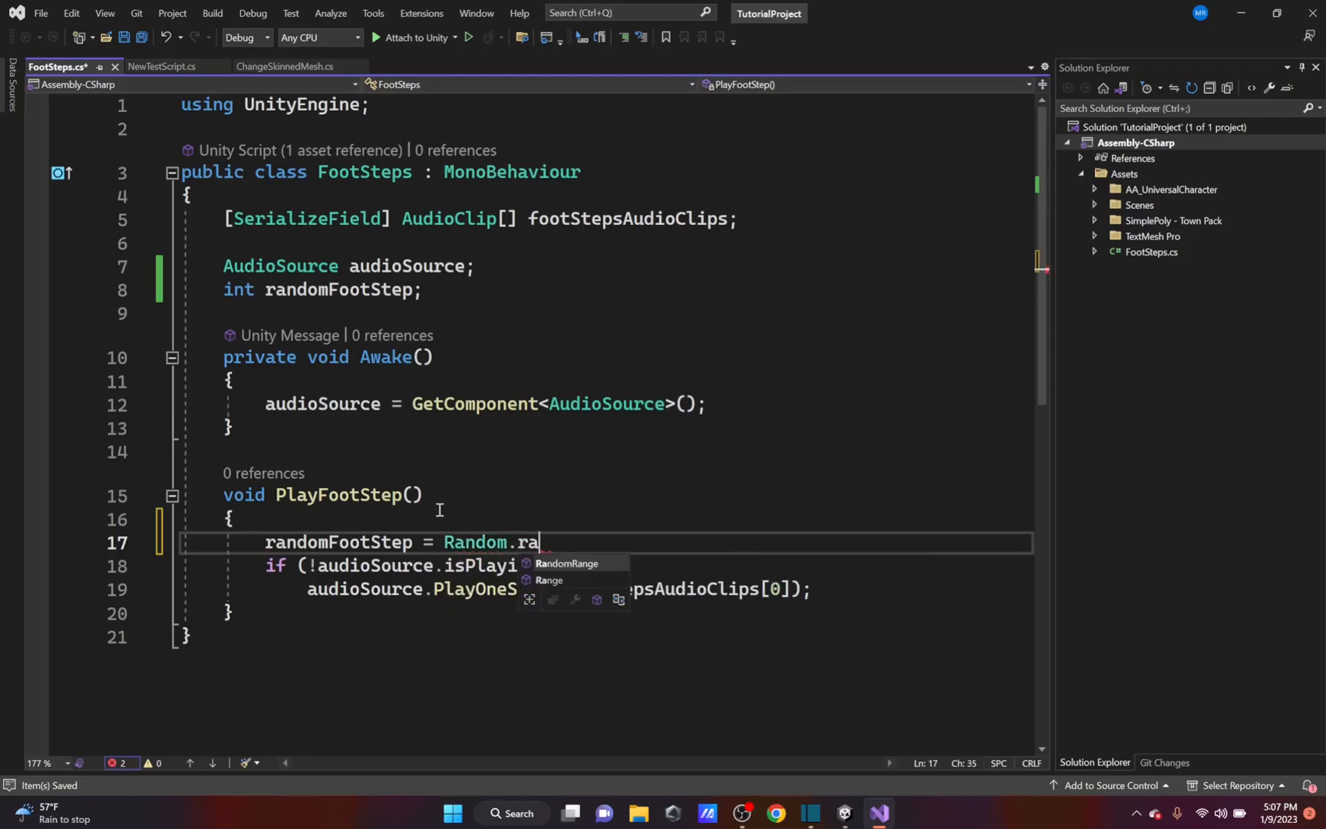
{"action": "type", "text": "nge(0,"}
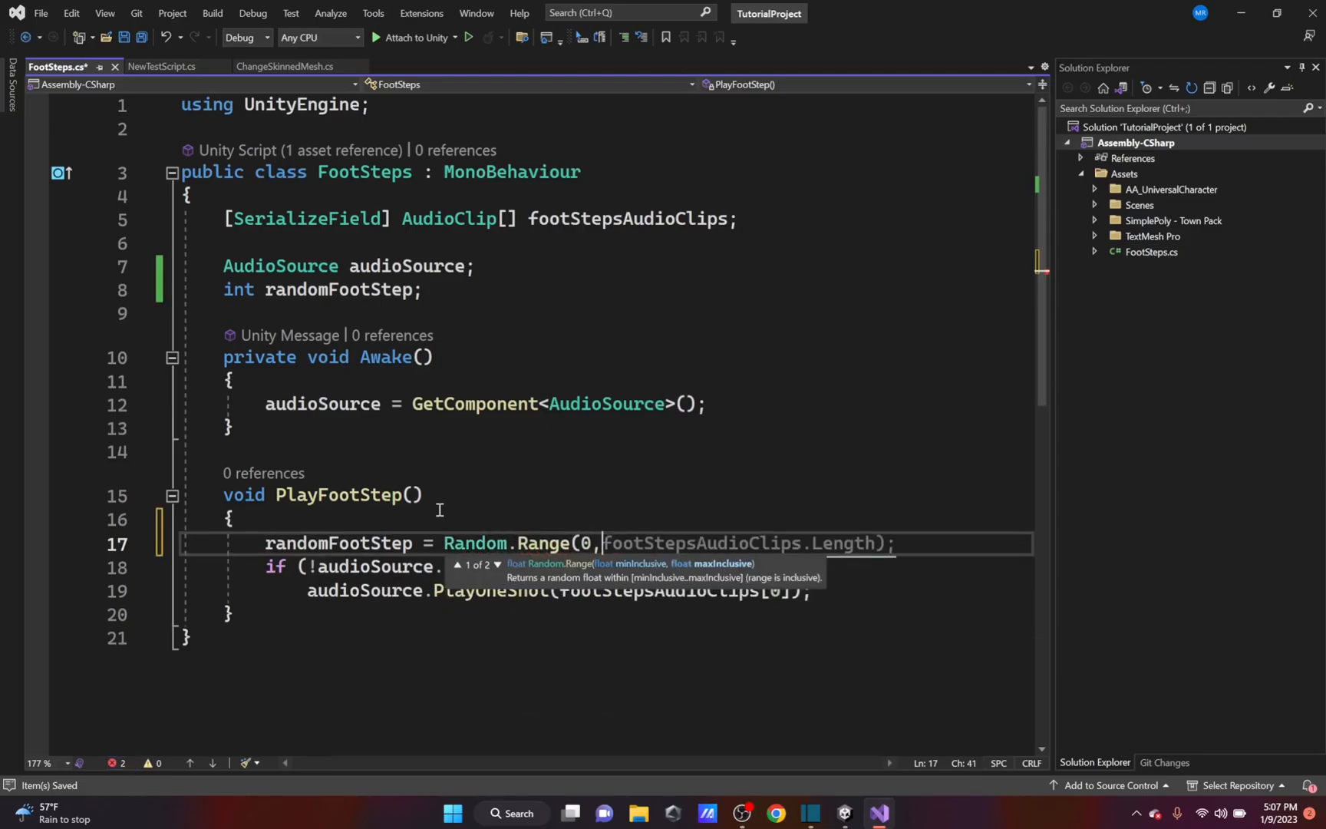
{"action": "key", "text": "Tab"}
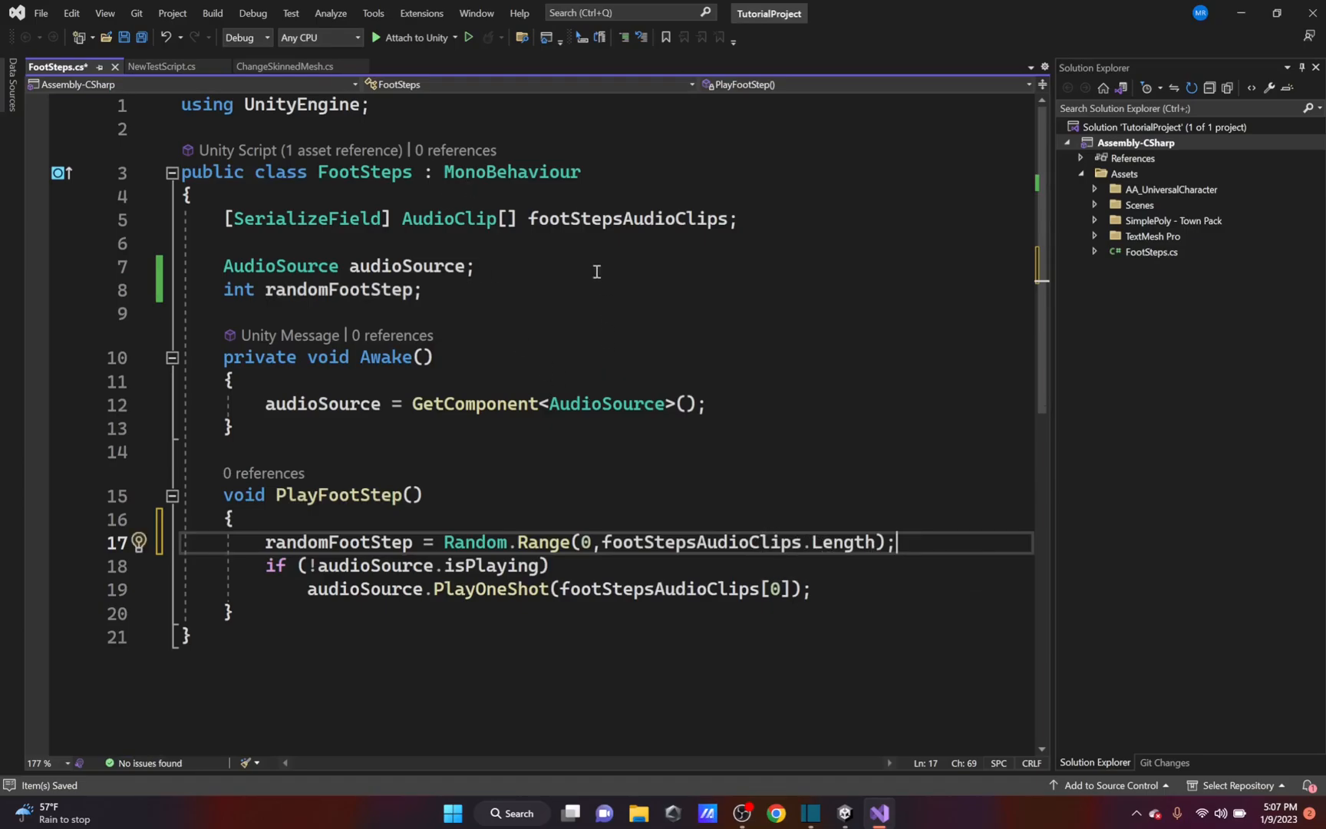
{"action": "double_click", "coordinate": [582, 542]}
{"action": "left_click_drag", "start_coordinate": [603, 542], "coordinate": [877, 544]}
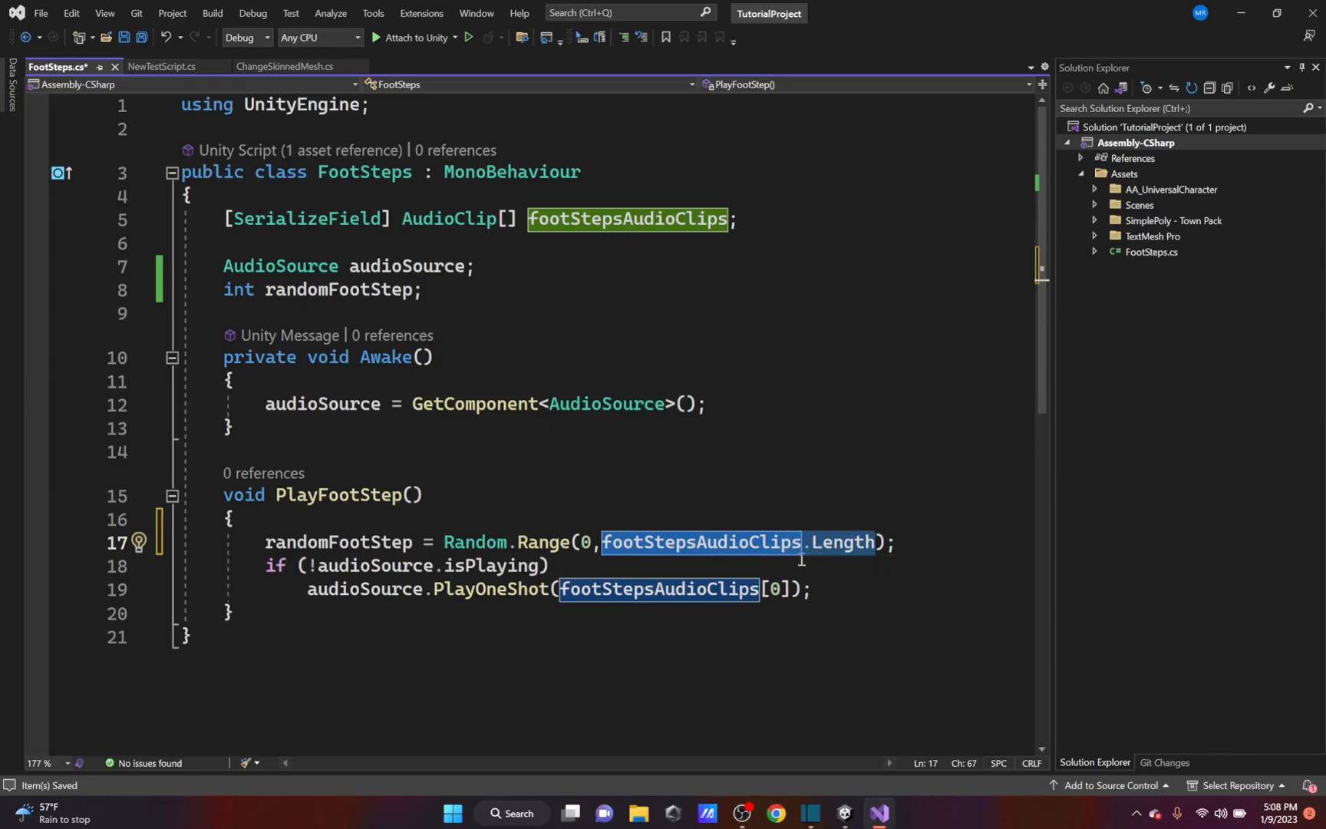
{"action": "left_click", "coordinate": [587, 541]}
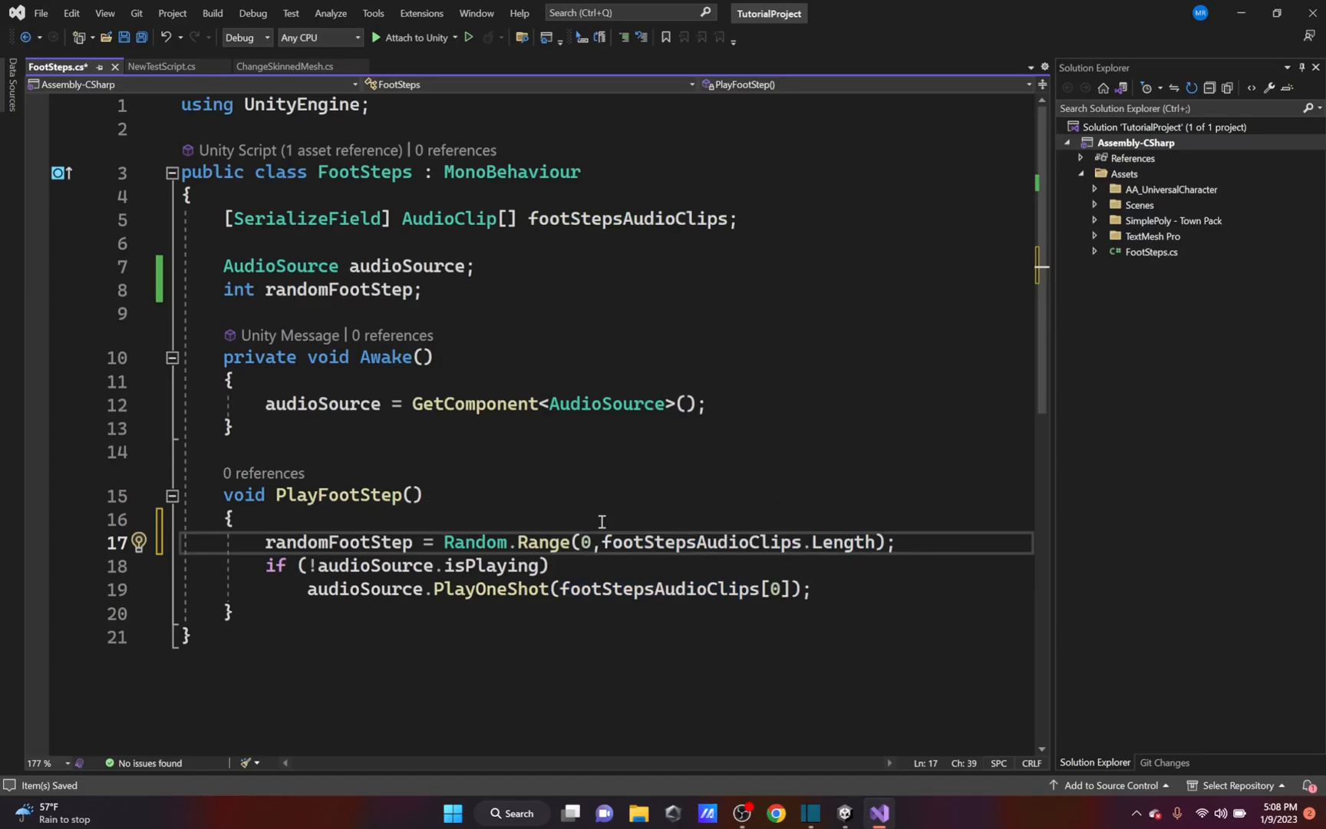
Replace the clip index 0 in the PlayOneShot call with randomFootStep and save the script
{"action": "double_click", "coordinate": [326, 541]}
{"action": "key", "text": "ctrl+c"}
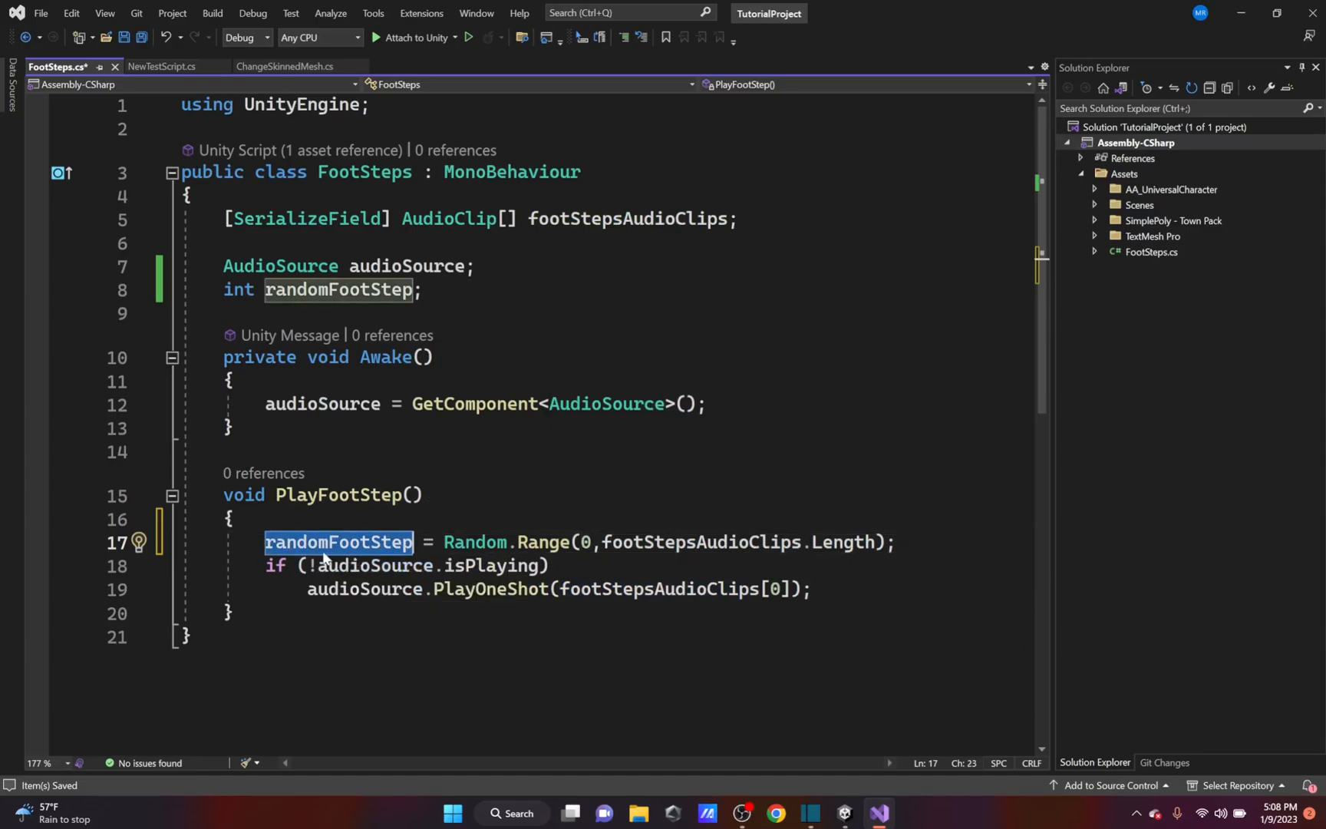
{"action": "double_click", "coordinate": [777, 589]}
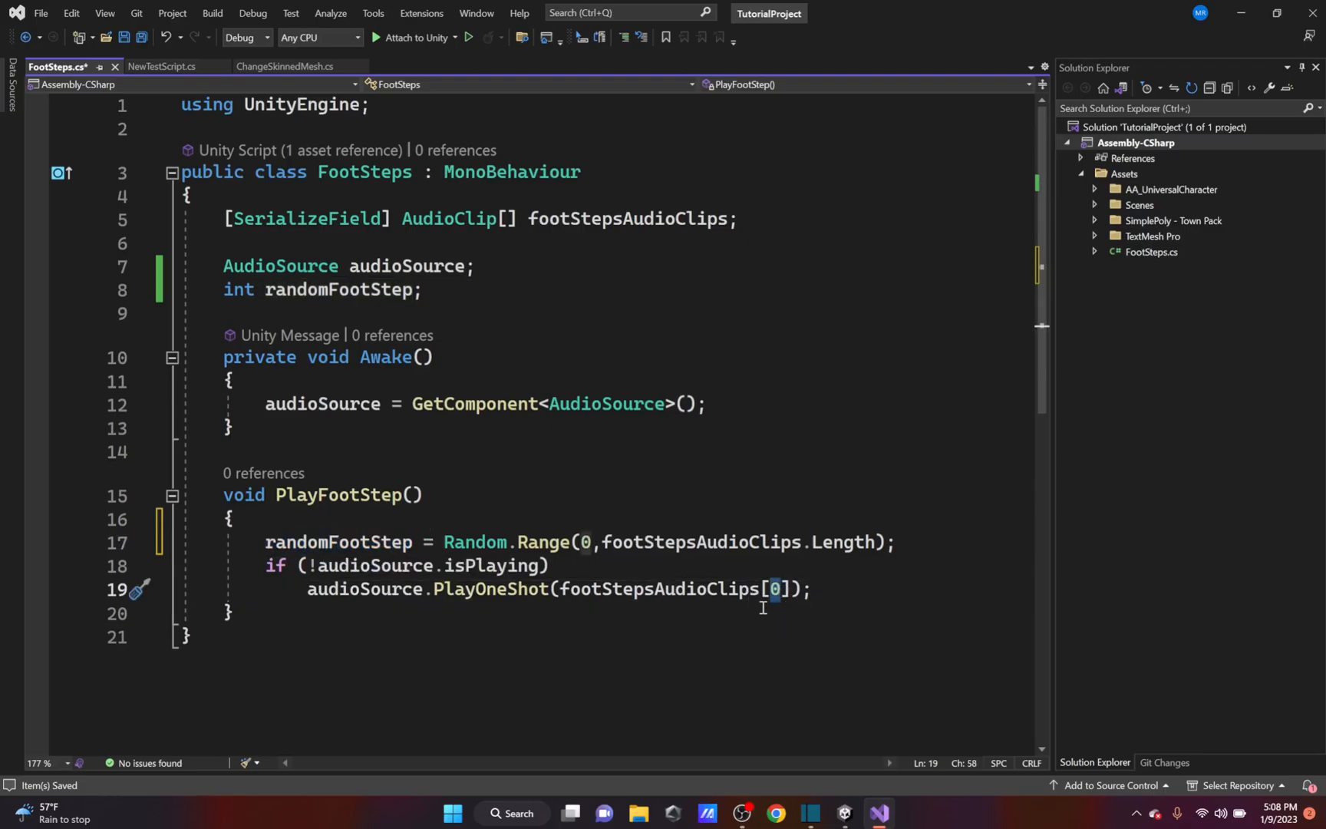
{"action": "key", "text": "ctrl+v"}
{"action": "key", "text": "ctrl+s"}
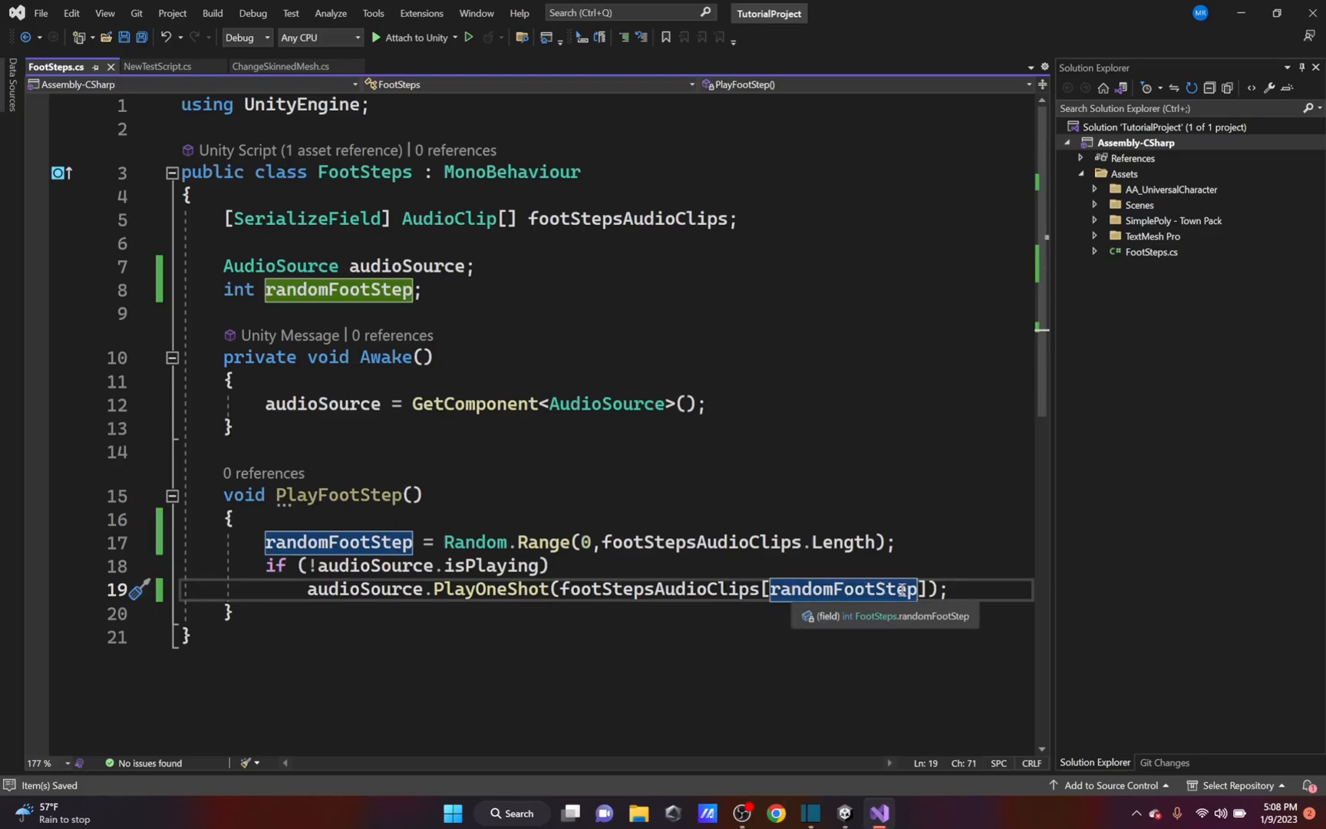
Add the [SerializeField] attribute to the int randomFootStep field in FootSteps.cs and save the script
{"action": "key", "text": "alt+Tab"}
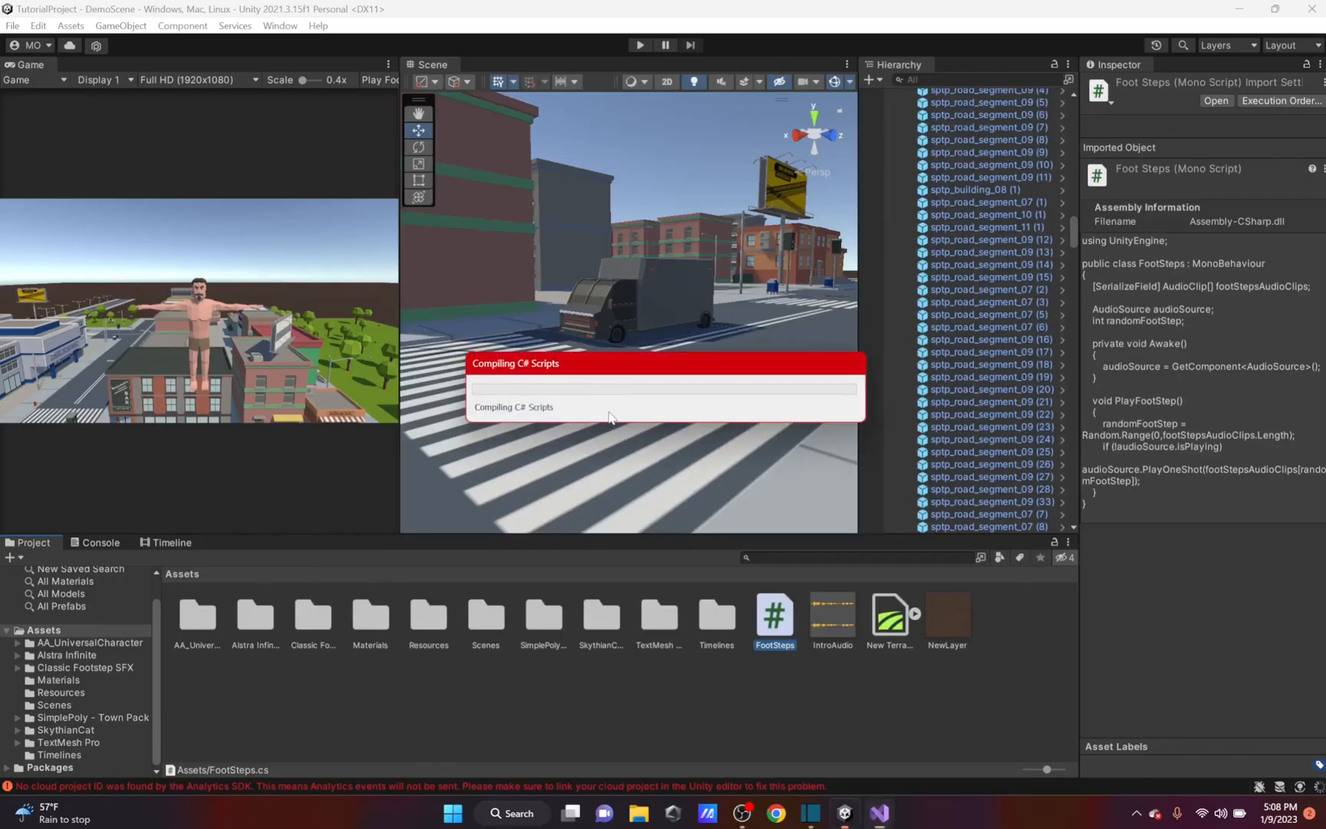
{"action": "left_click", "coordinate": [875, 817]}
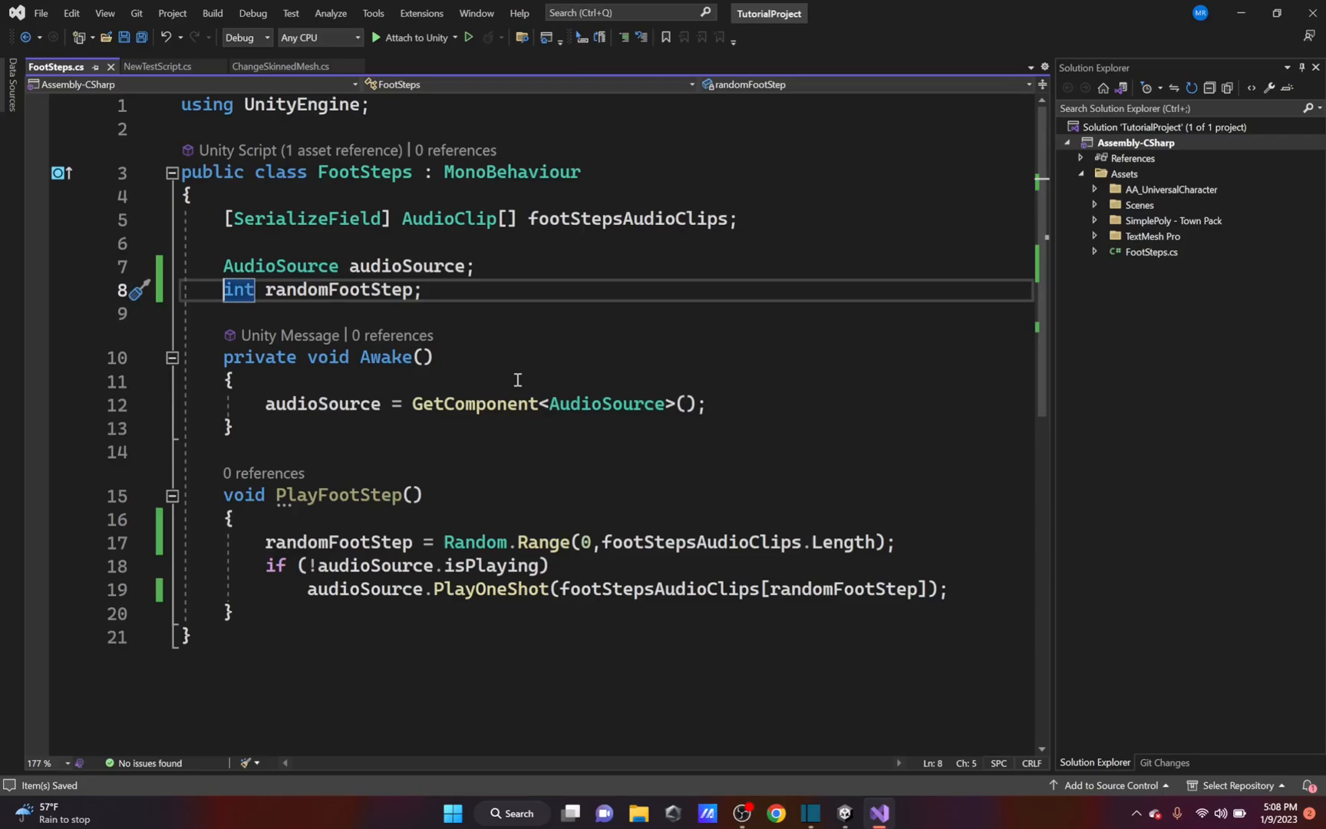
{"action": "type", "text": "[SerializeField"}
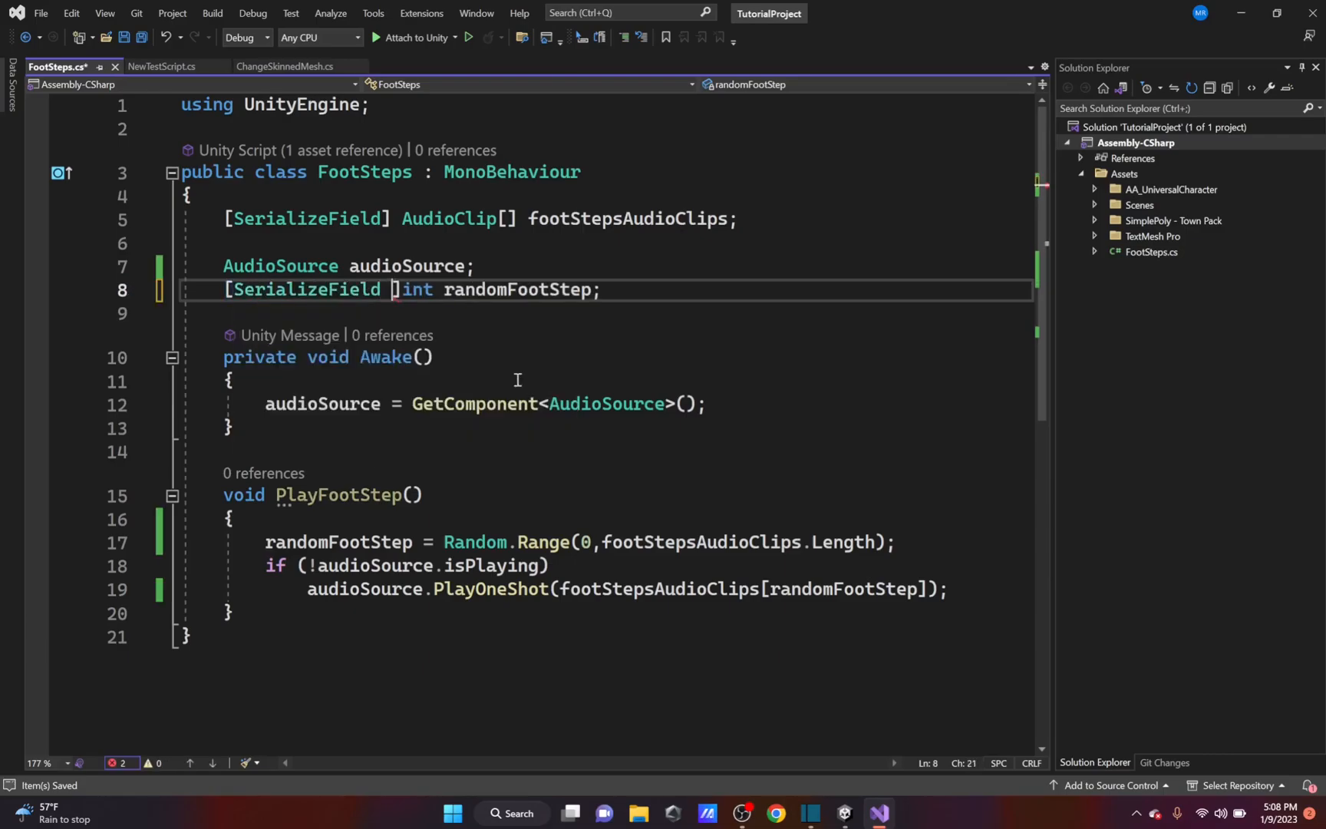
{"action": "key", "text": "BackSpace"}
{"action": "key", "text": "Right"}
{"action": "key", "text": "ctrl+s"}
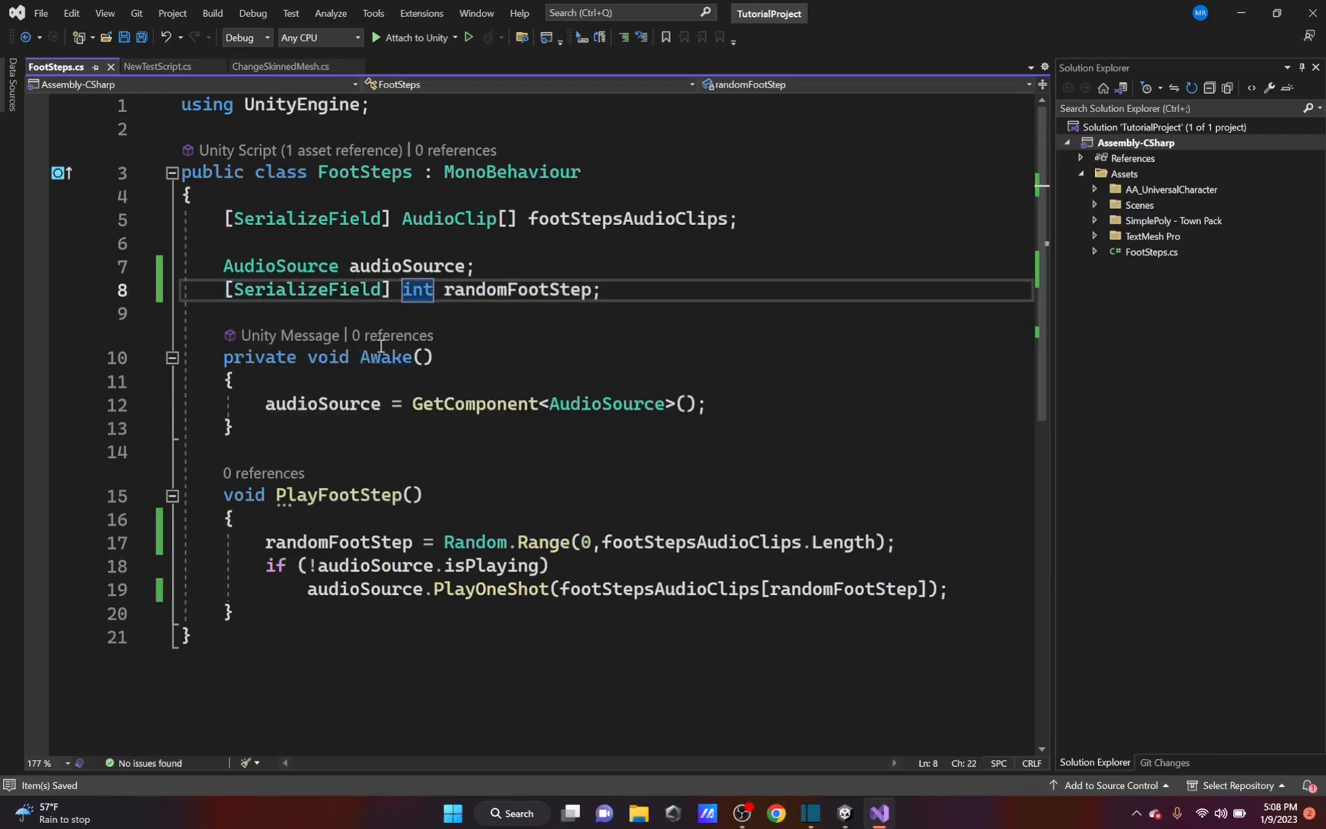
Switch to Unity, collapse Town, expand Director in the scene hierarchy, and select Player to show its Foot Steps component
{"action": "key", "text": "alt+Tab"}
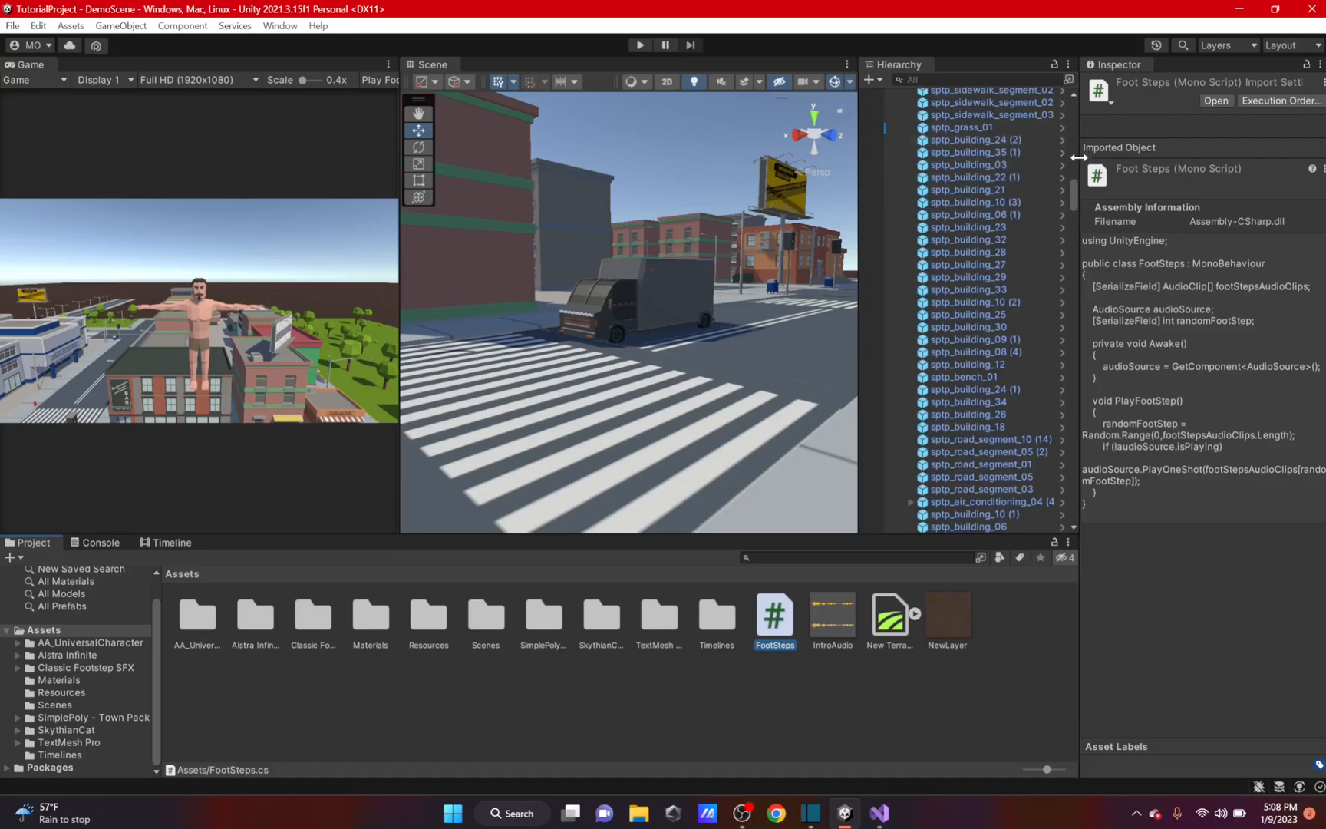
{"action": "left_click_drag", "start_coordinate": [1073, 186], "coordinate": [1071, 135]}
{"action": "left_click", "coordinate": [900, 106]}
{"action": "left_click", "coordinate": [901, 156]}
{"action": "left_click", "coordinate": [944, 169]}
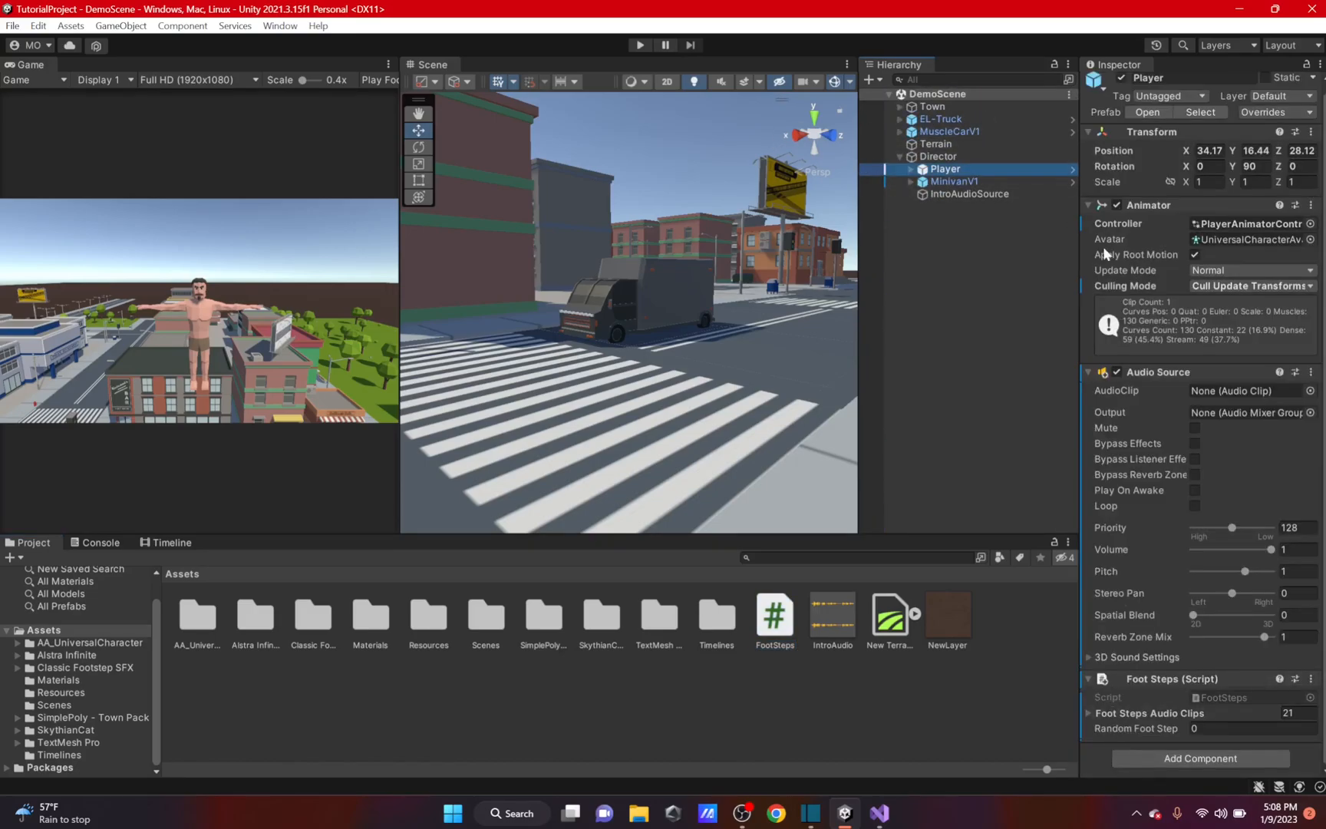
Collapse the Player's Audio Source and Animator components, then play the scene in a wider Game view and examine the Foot Steps Audio Clips list
{"action": "left_click", "coordinate": [1136, 373]}
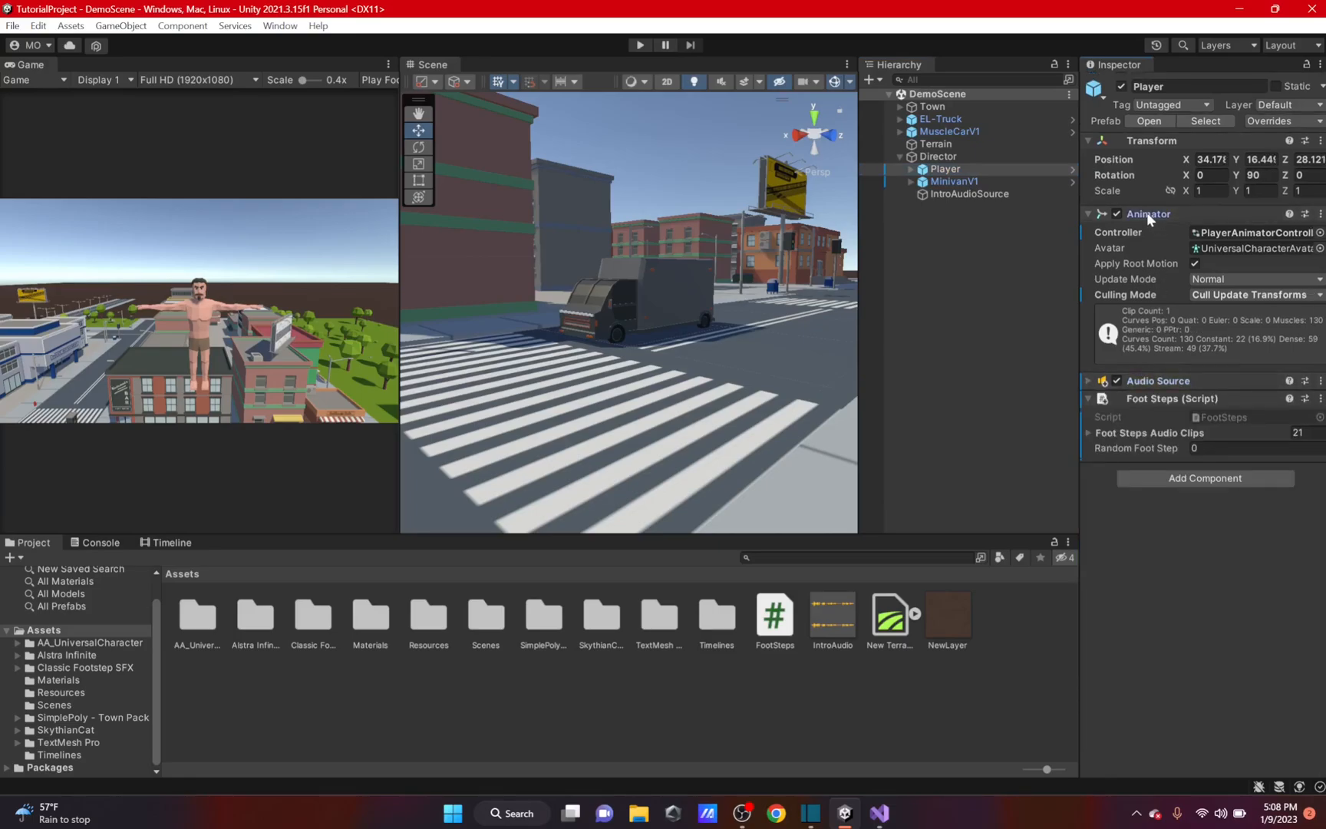
{"action": "left_click", "coordinate": [1147, 214]}
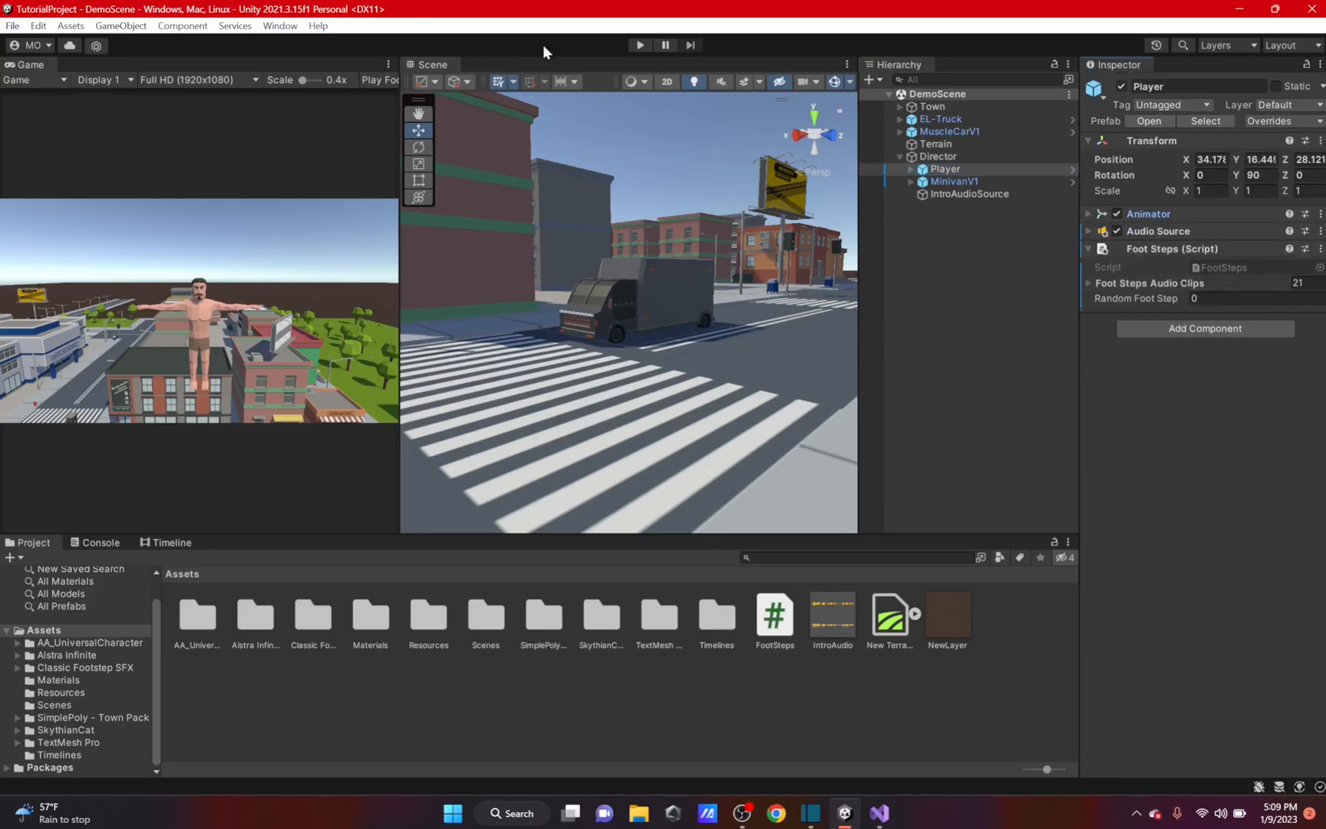
{"action": "left_click", "coordinate": [639, 45]}
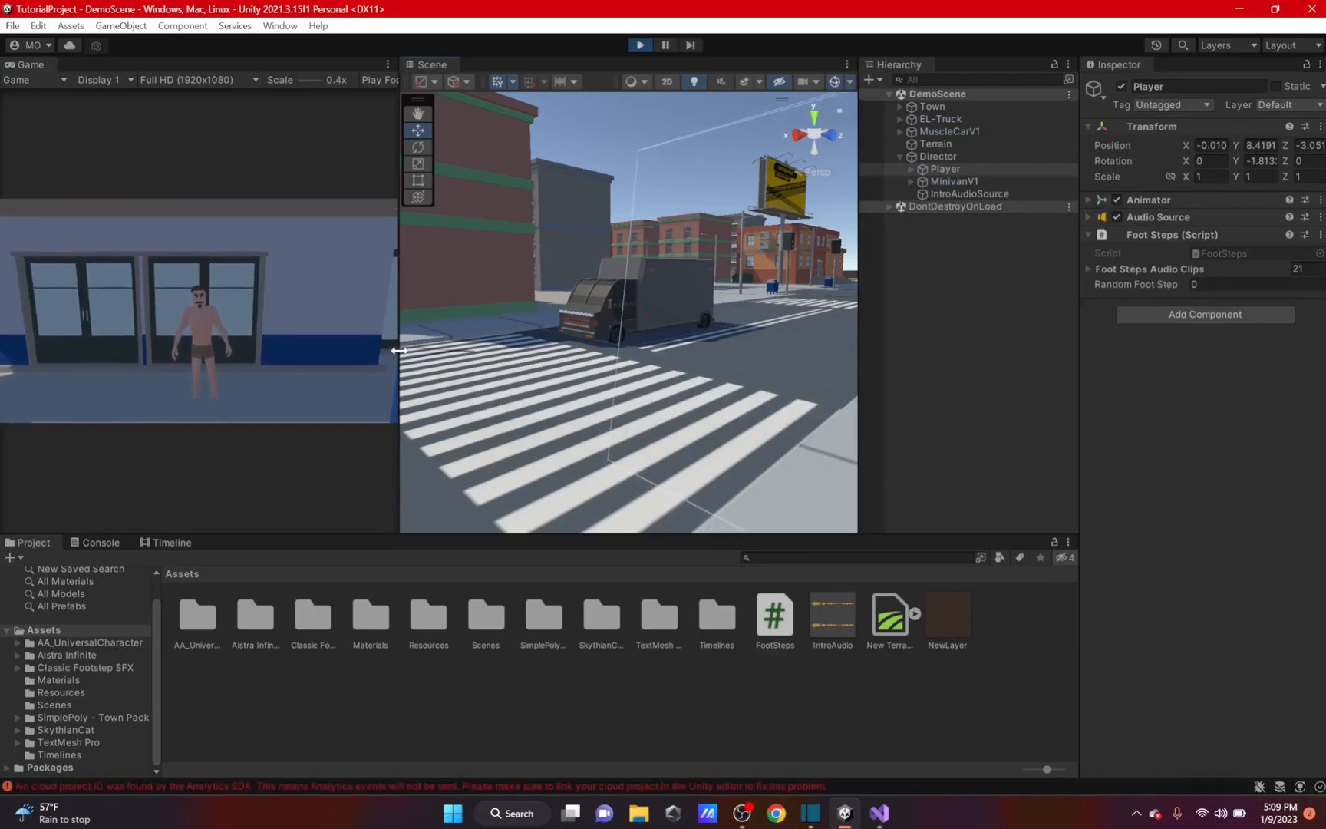
{"action": "left_click_drag", "start_coordinate": [399, 350], "coordinate": [679, 320]}
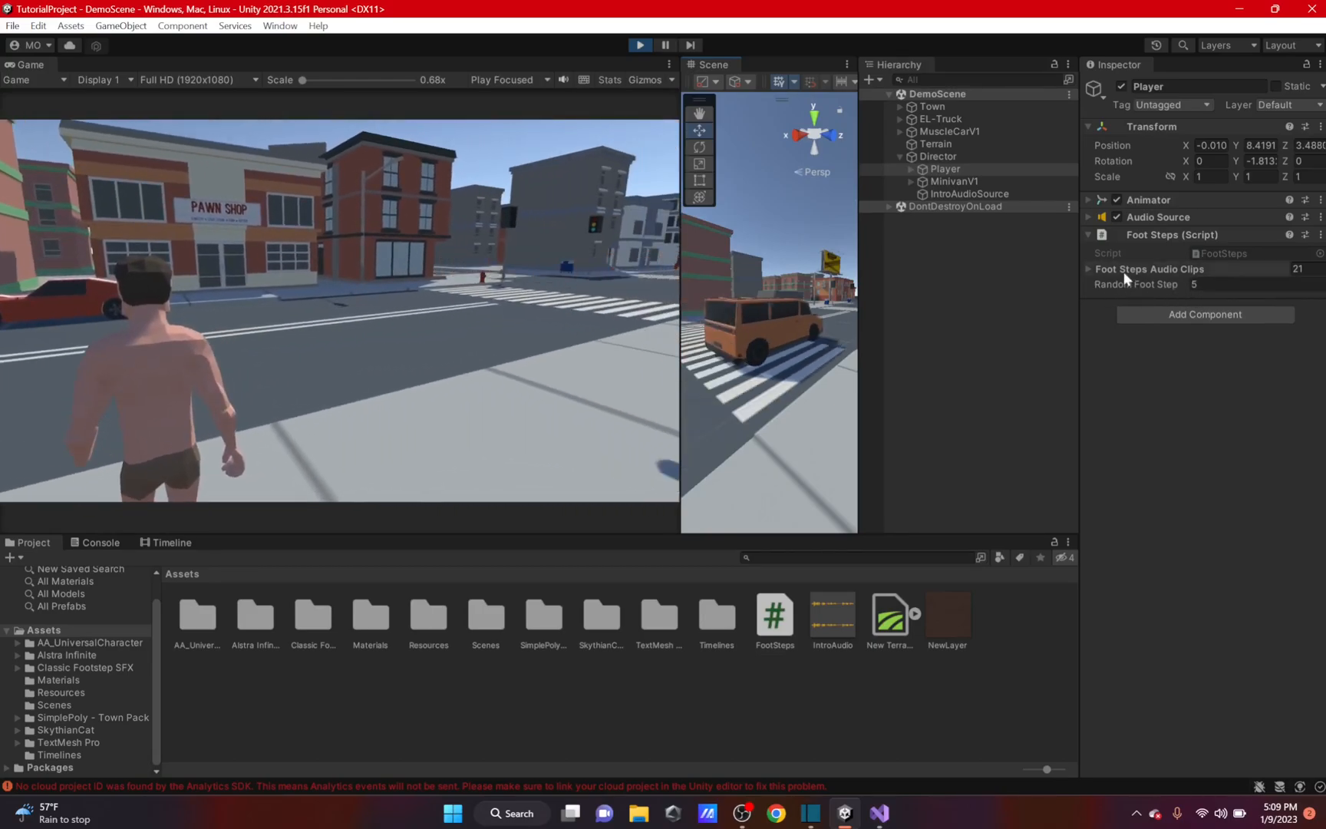
{"action": "left_click", "coordinate": [1123, 269]}
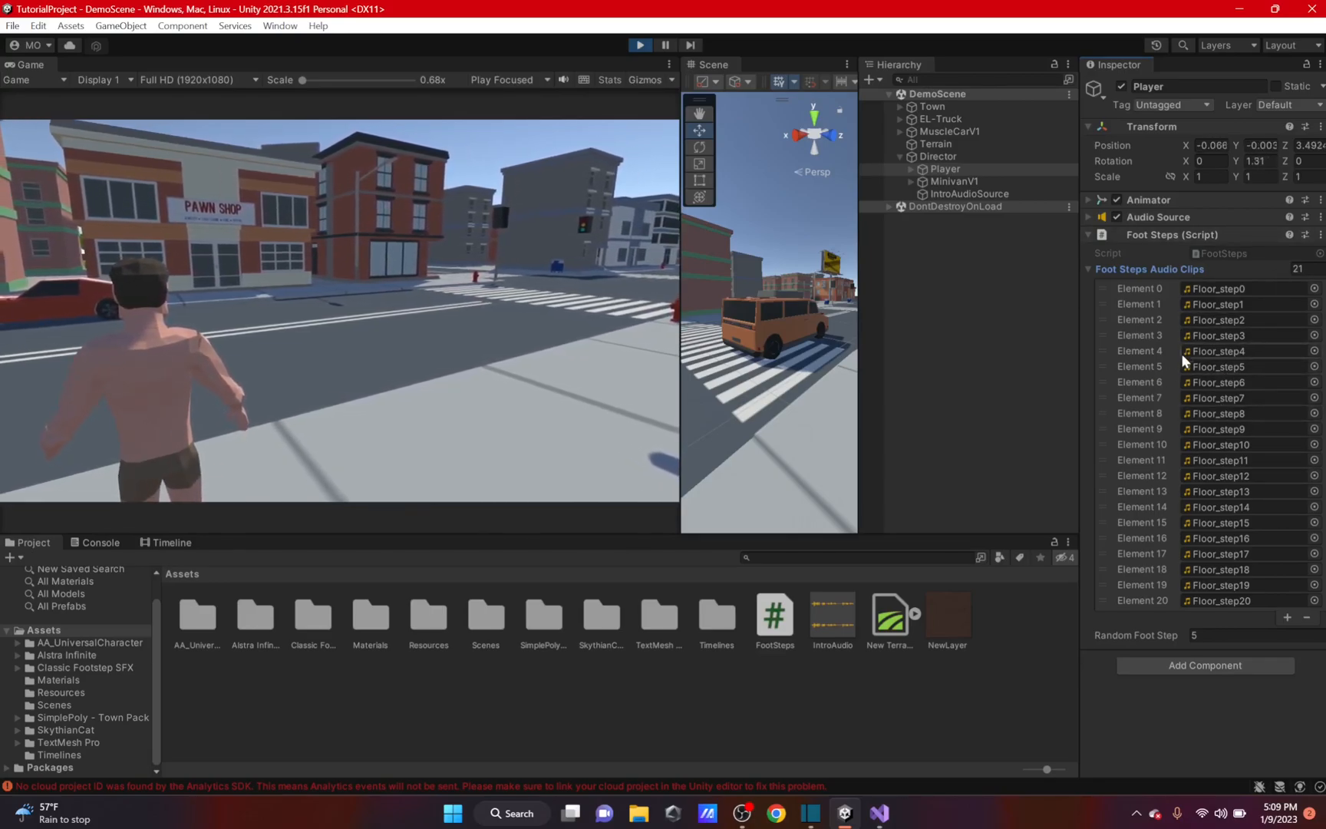
{"action": "left_click", "coordinate": [1117, 268]}
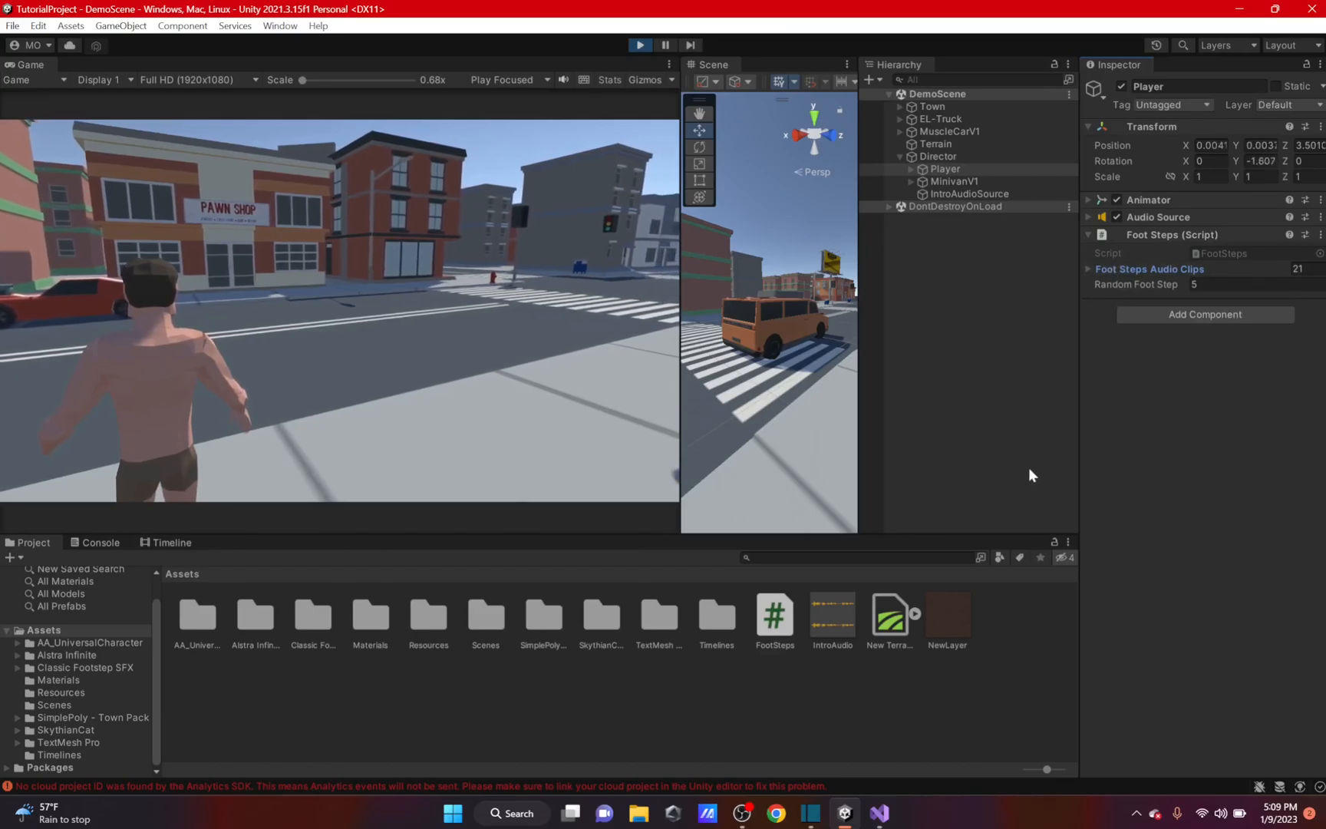